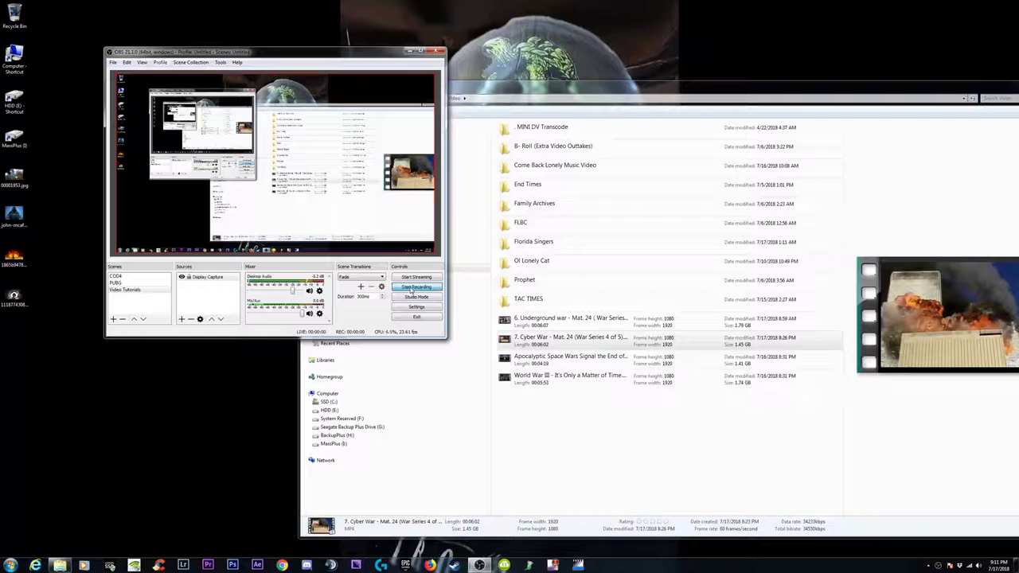
# Launch Premiere Pro and Photoshop, and bring the Premiere Pro window to the front.
pyautogui.click(413, 289)
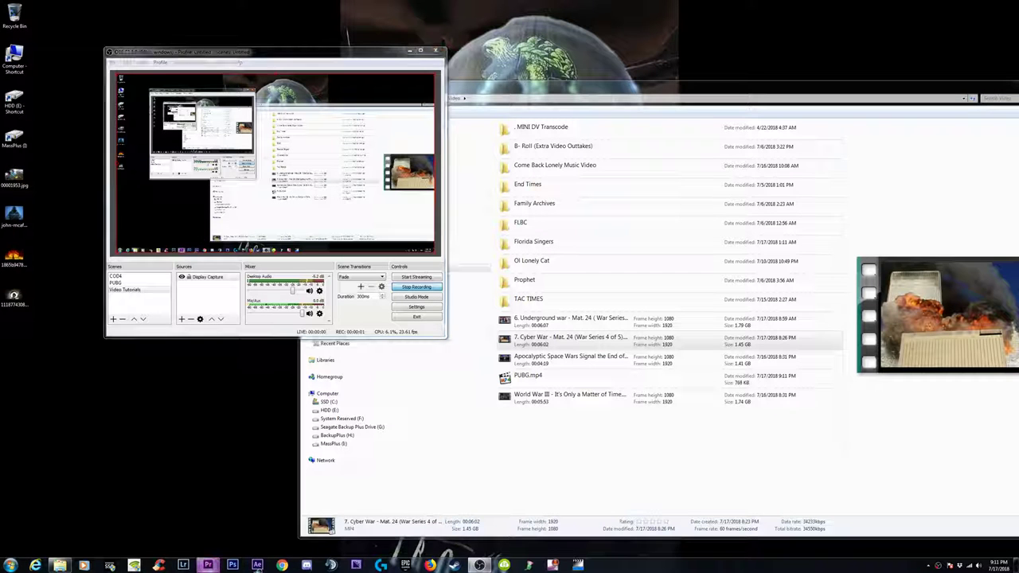
pyautogui.click(208, 565)
pyautogui.click(232, 564)
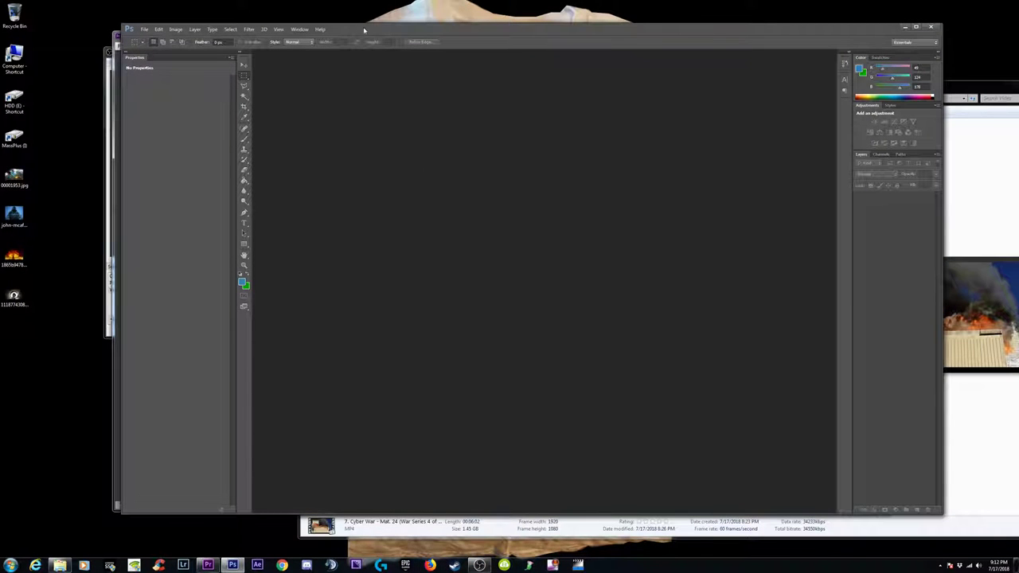
pyautogui.moveTo(364, 30); pyautogui.dragTo(409, 55)
pyautogui.click(154, 32)
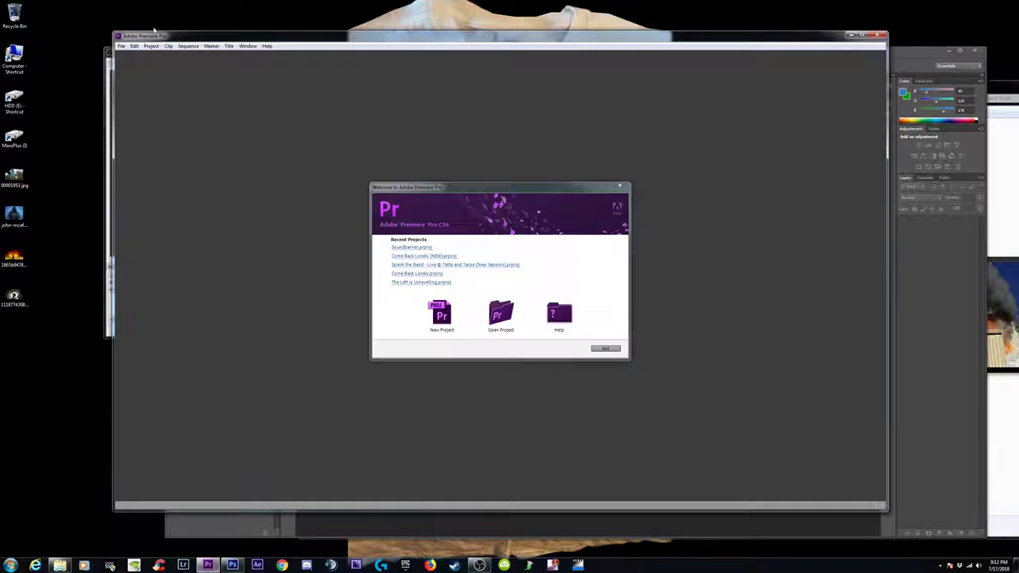
# Create a new Premiere Pro project named Youtube Vids in the CS6 Projects folder.
pyautogui.click(442, 312)
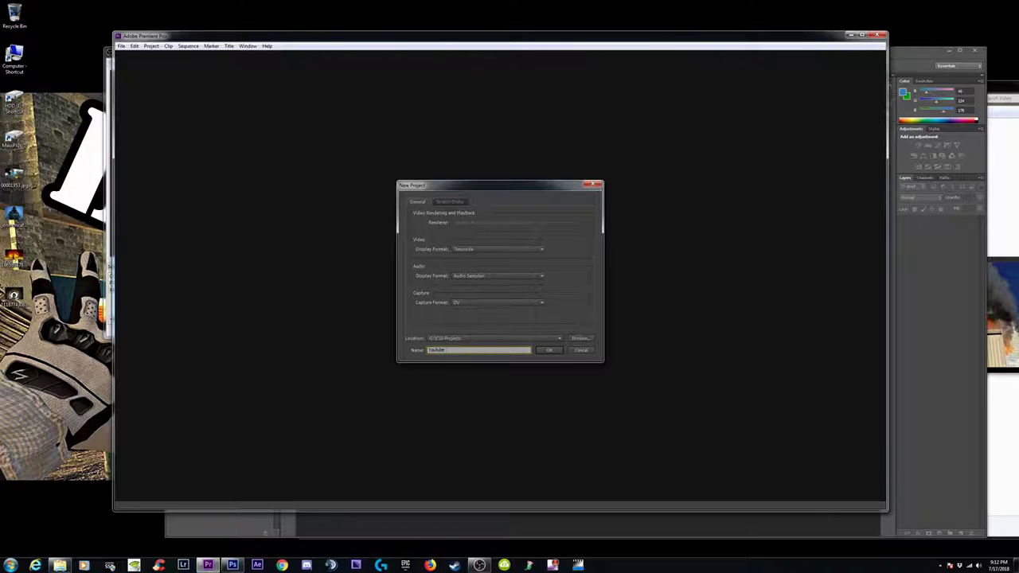
pyautogui.write('ds')
pyautogui.click(552, 351)
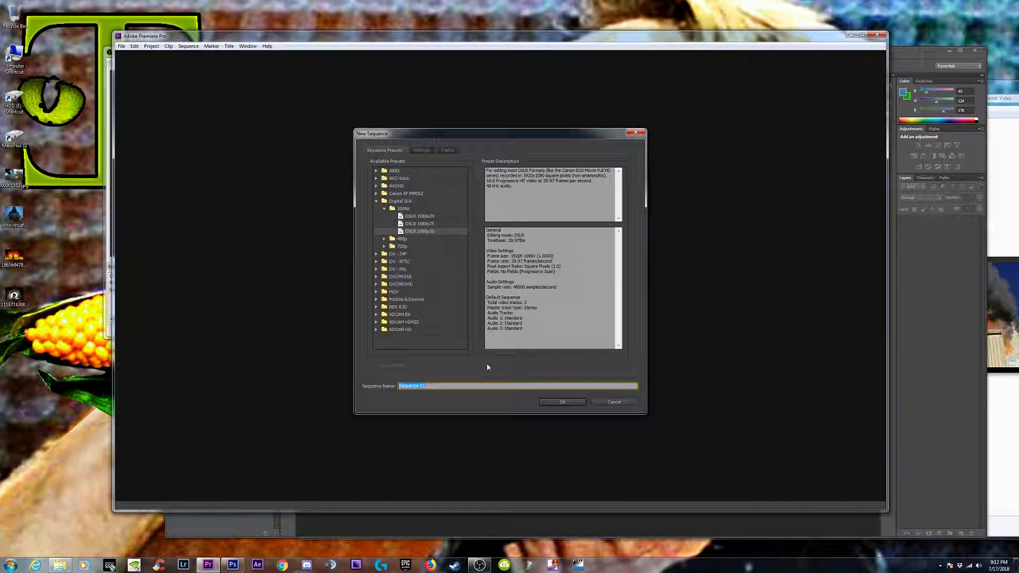
# Create a sequence named "youtube vids" with the DSLR 1080p30 preset.
pyautogui.write('yelp')
pyautogui.write('tube vids')
pyautogui.press('Return')
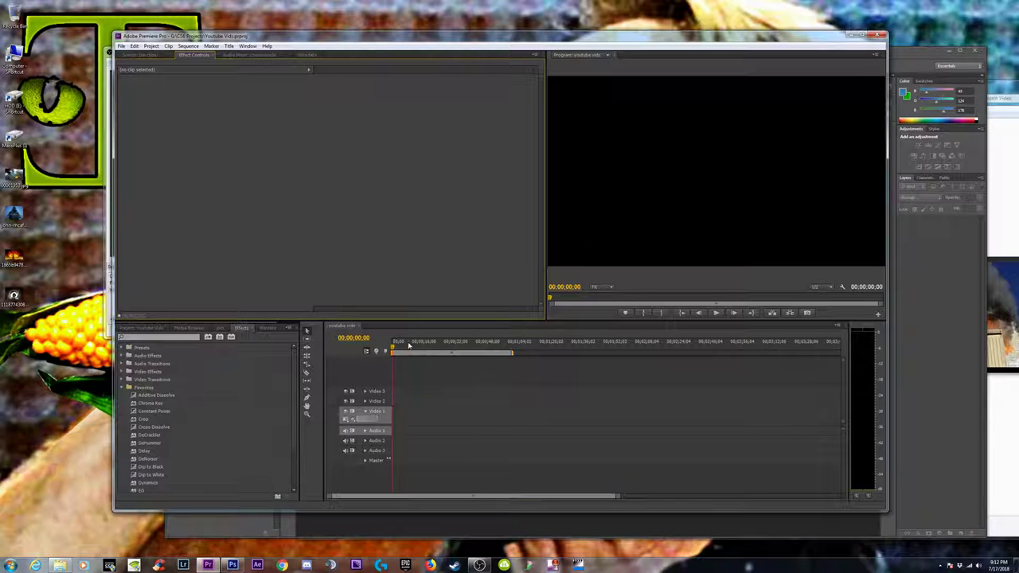
pyautogui.click(410, 346)
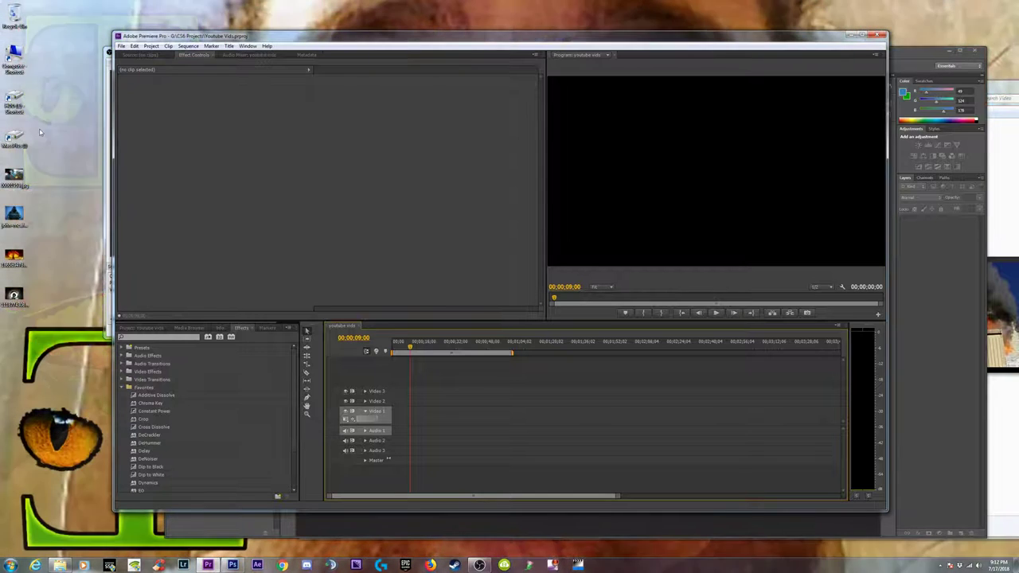
# Import the videos "6. Underground war" and "7. Cyber War" from the drive's Video folder into the Youtube Vids project.
pyautogui.click(1011, 110)
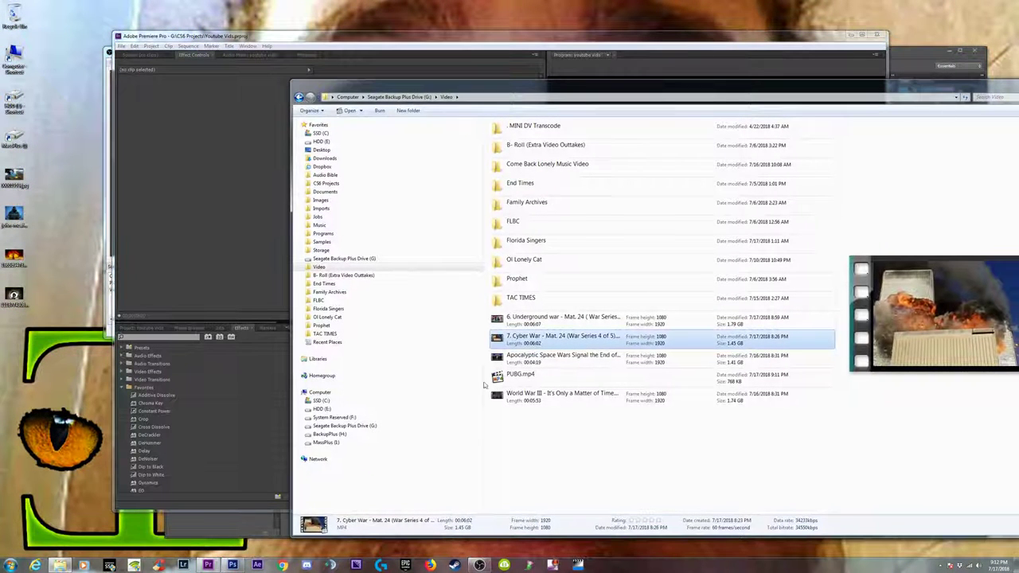
pyautogui.keyDown('ctrl'); pyautogui.click(545, 322); pyautogui.keyUp('ctrl')
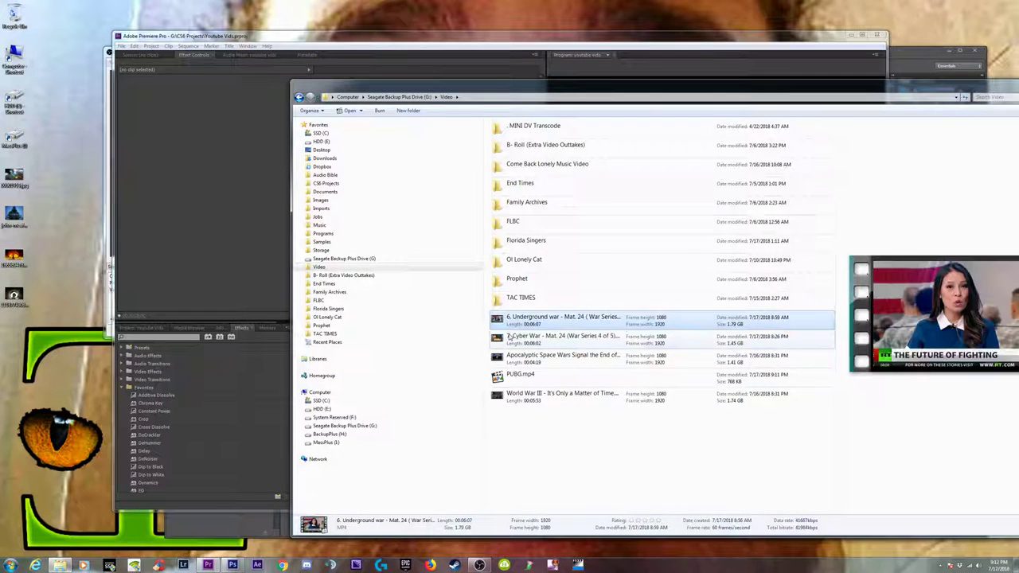
pyautogui.click(583, 395)
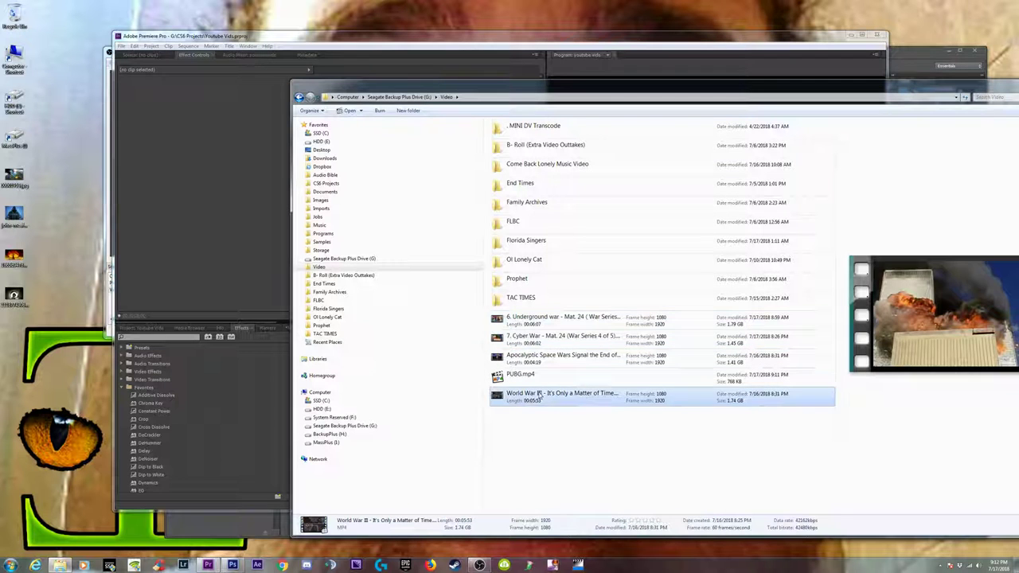
pyautogui.click(583, 353)
pyautogui.click(582, 343)
pyautogui.keyDown('ctrl'); pyautogui.click(539, 322); pyautogui.keyUp('ctrl')
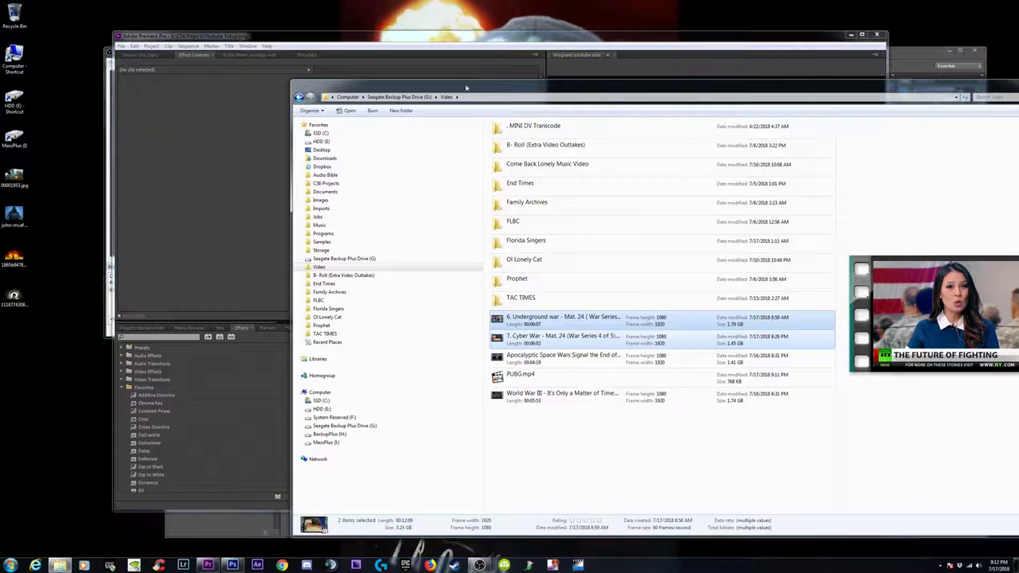
pyautogui.moveTo(499, 92); pyautogui.dragTo(734, 105)
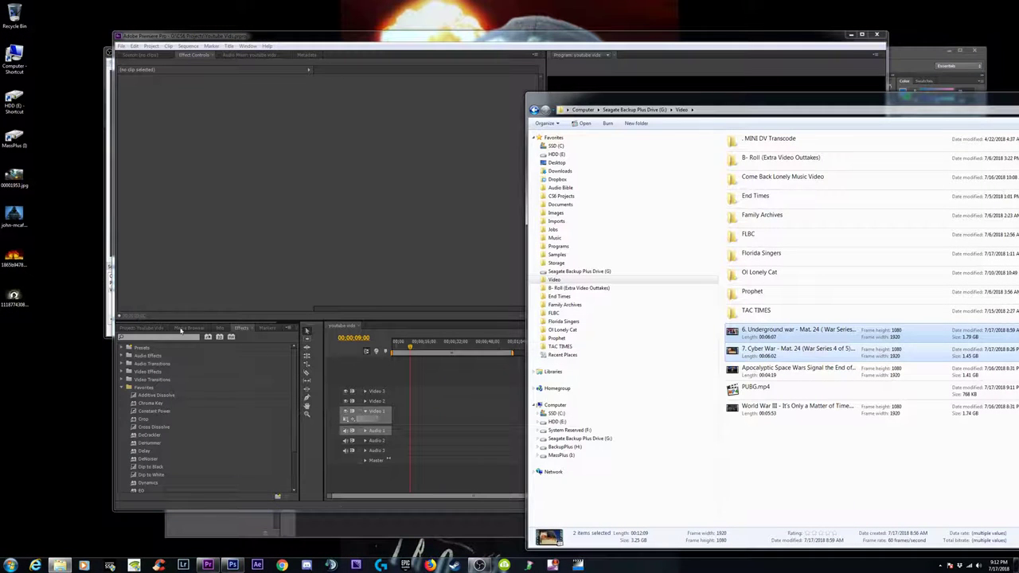
pyautogui.click(141, 328)
pyautogui.click(998, 136)
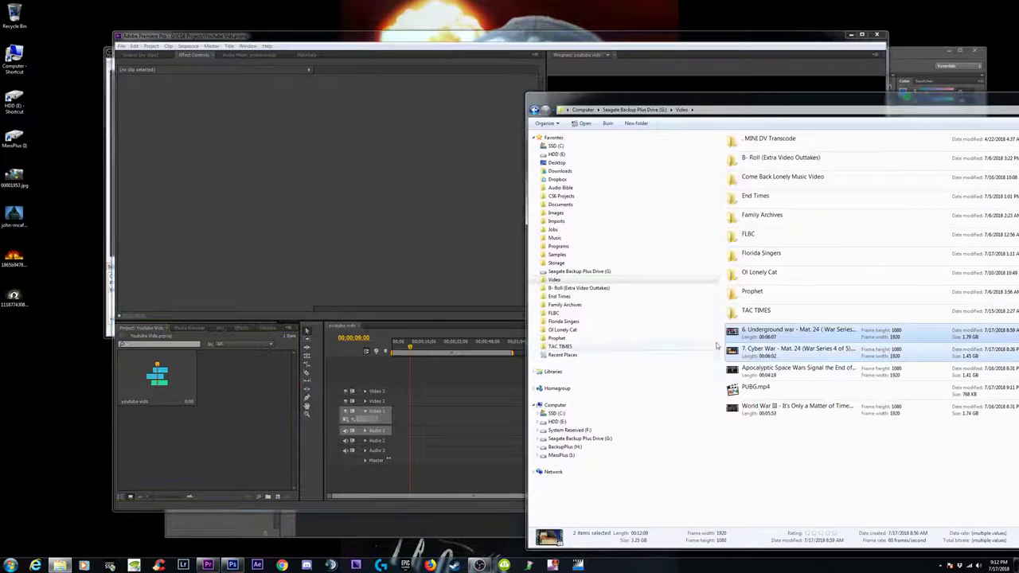
pyautogui.moveTo(849, 345); pyautogui.dragTo(221, 443)
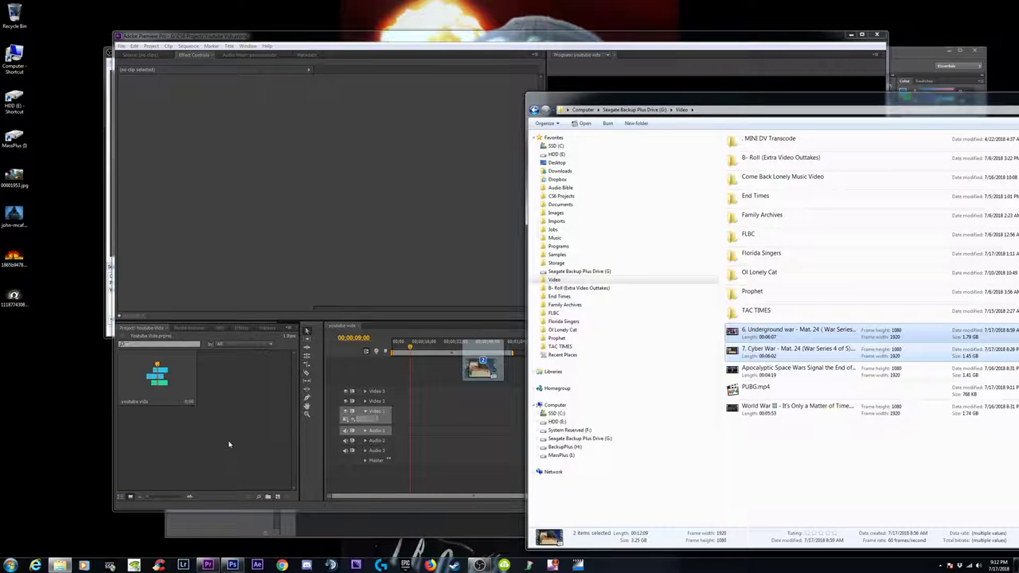
pyautogui.moveTo(228, 444); pyautogui.dragTo(229, 444)
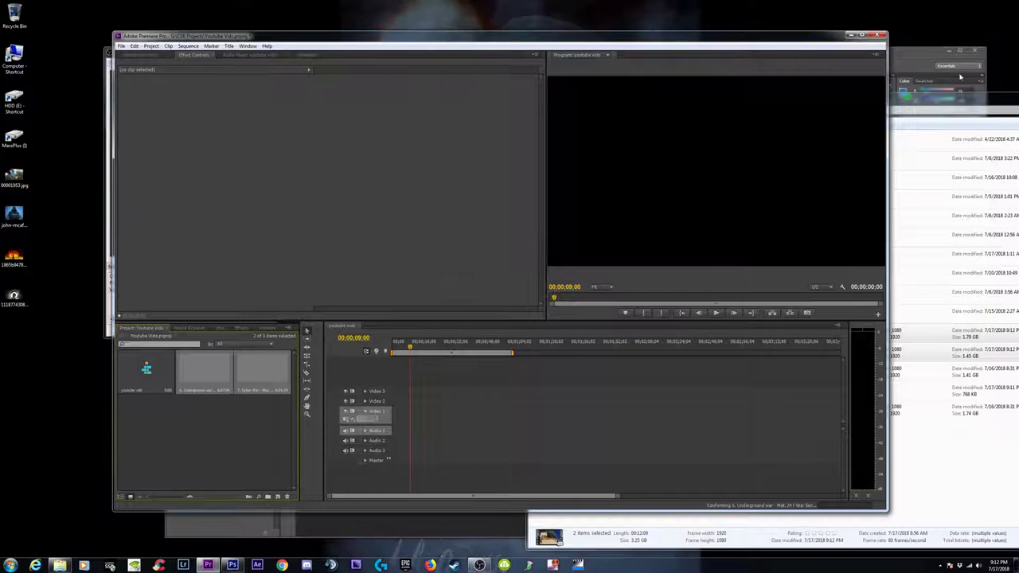
# Place the Underground war clip at the start of Video 1 and change the sequence settings to match the clip.
pyautogui.click(212, 425)
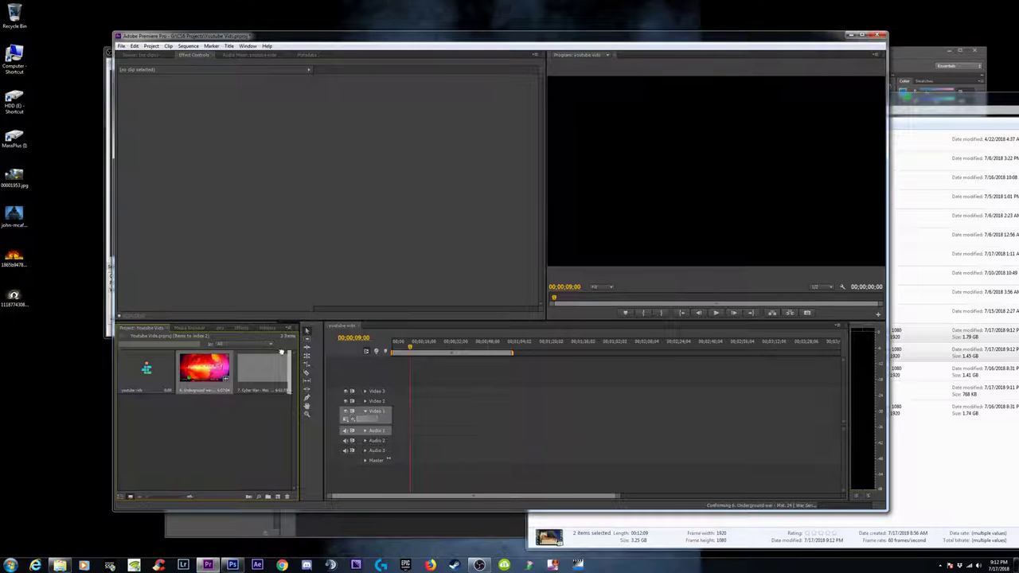
pyautogui.moveTo(281, 351); pyautogui.dragTo(385, 425)
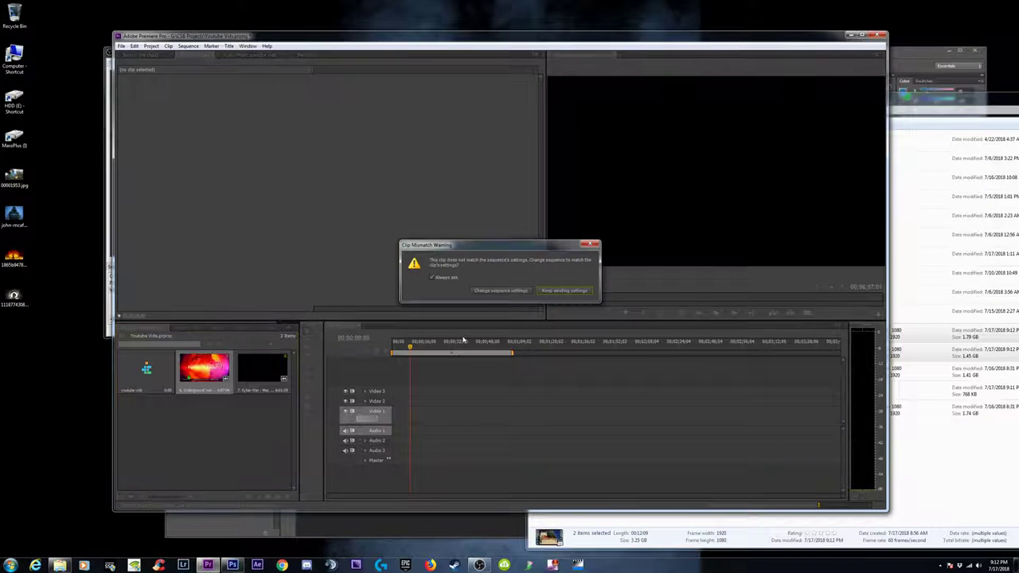
pyautogui.click(504, 291)
# Place the Cyber War clip after the Underground war clip on Video 1, and expand and heighten the Audio 1 track.
pyautogui.click(458, 344)
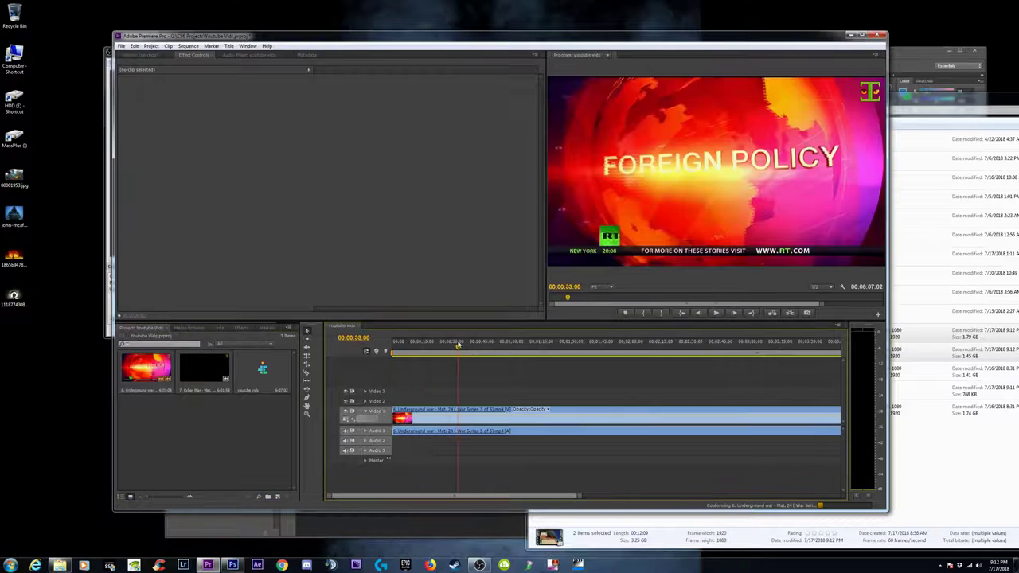
pyautogui.press('-')
pyautogui.press('-')
pyautogui.moveTo(201, 370); pyautogui.dragTo(570, 412)
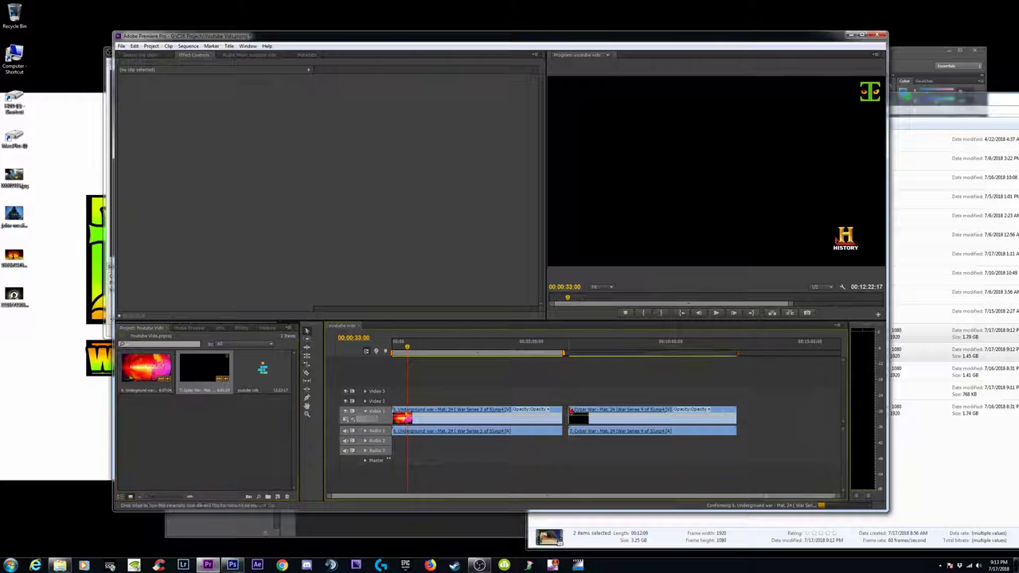
pyautogui.click(367, 432)
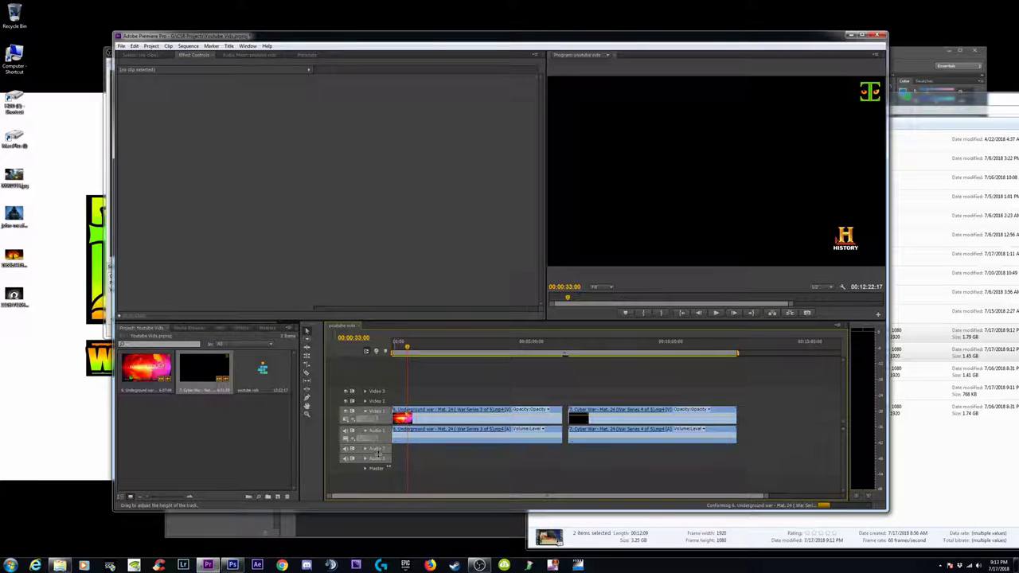
pyautogui.moveTo(379, 453); pyautogui.dragTo(379, 469)
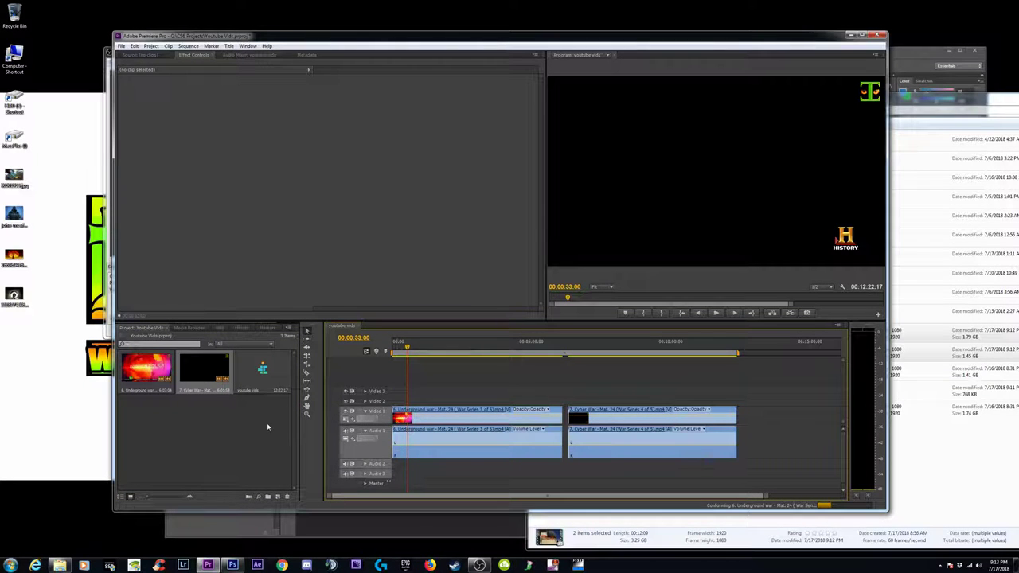
# Examine the properties of the youtube vids sequence for its frame size and frame rate.
pyautogui.click(264, 370)
pyautogui.rightClick(265, 370)
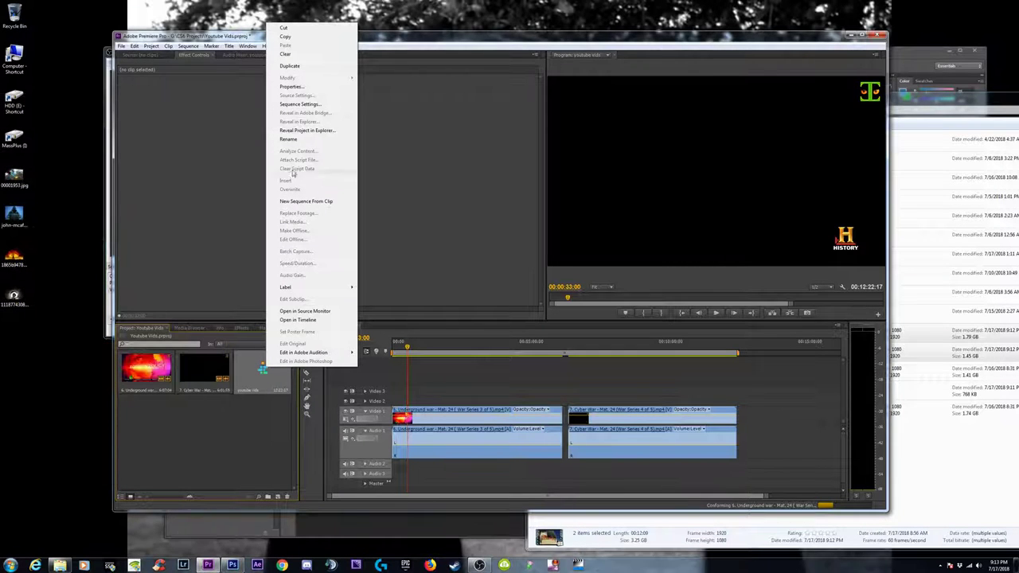
pyautogui.click(292, 86)
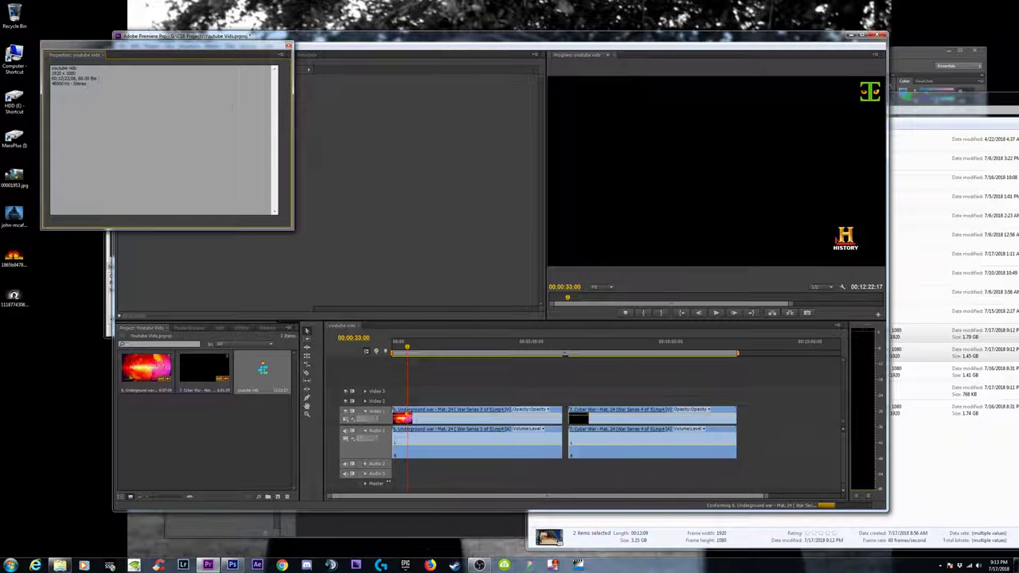
pyautogui.click(288, 45)
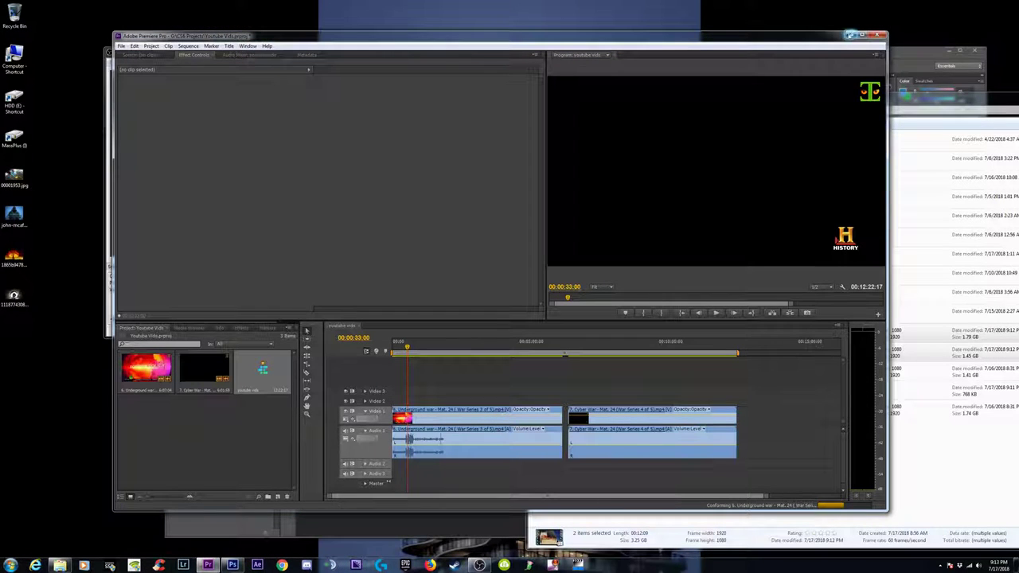
# Switch to Photoshop and start a new document named Thumbs with its width in pixels.
pyautogui.click(850, 34)
pyautogui.moveTo(730, 52); pyautogui.dragTo(714, 26)
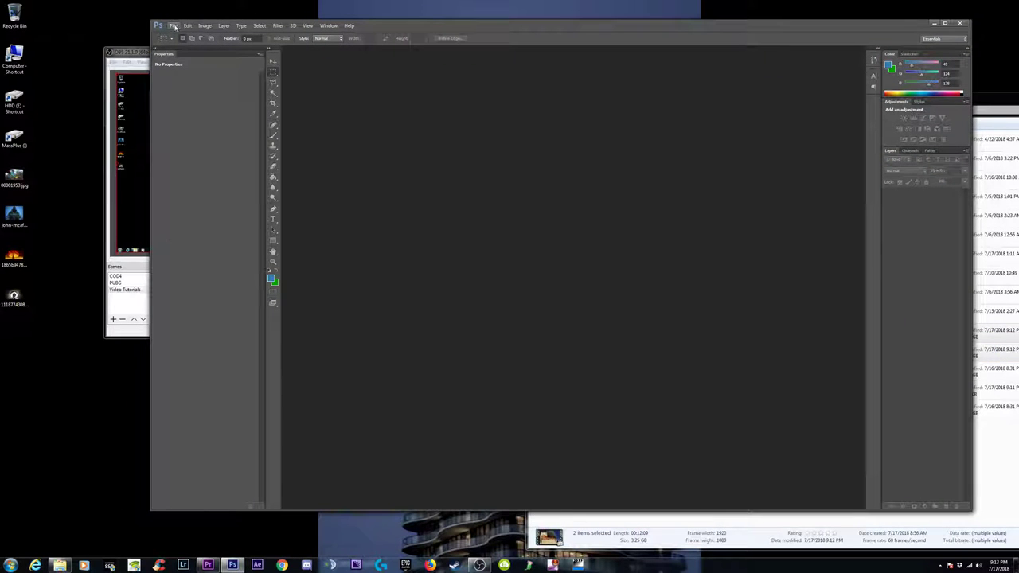
pyautogui.click(175, 26)
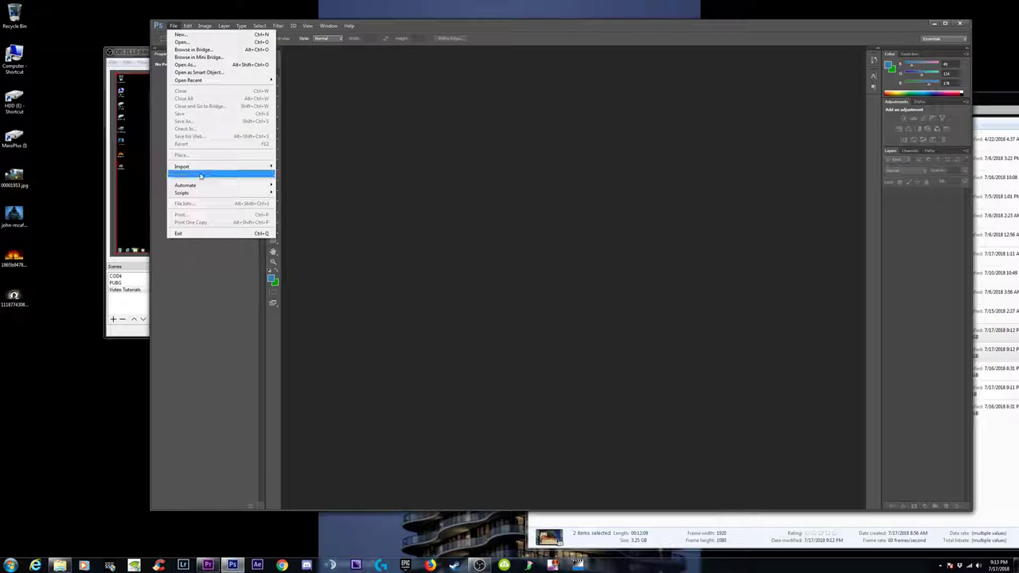
pyautogui.click(191, 35)
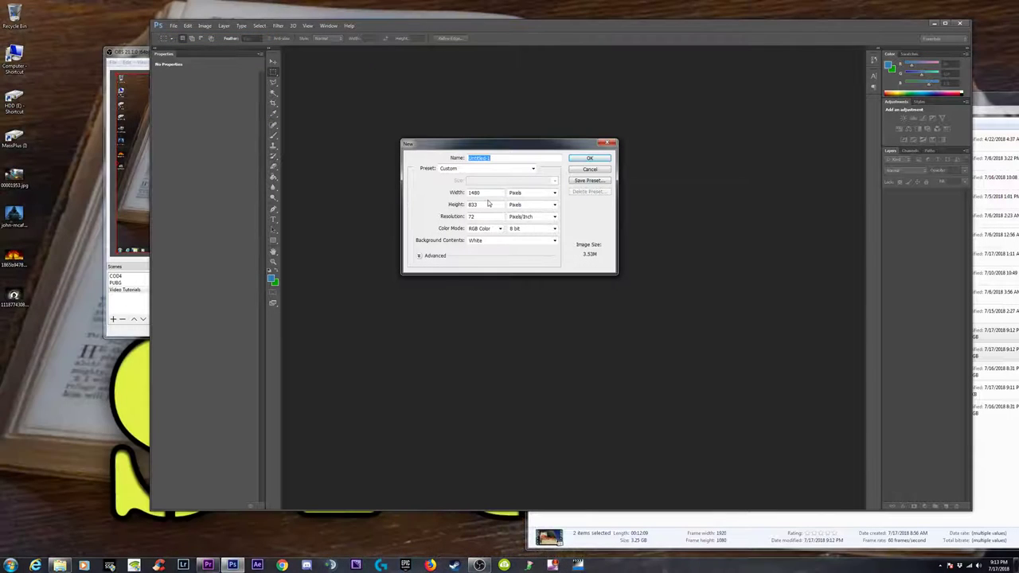
pyautogui.write('Thumbs')
pyautogui.click(531, 193)
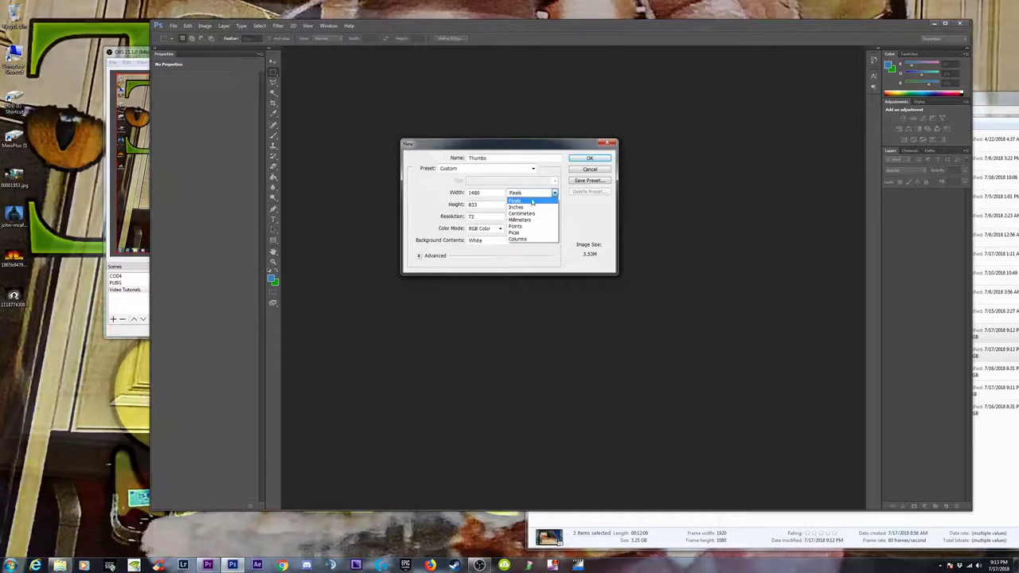
pyautogui.click(531, 201)
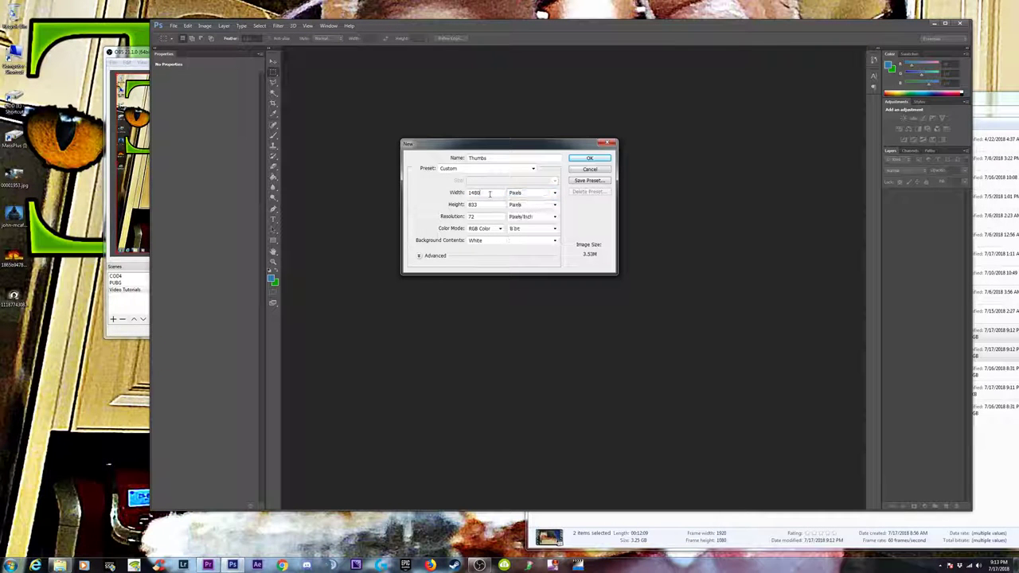
# Set the Thumbs document to 1920 pixels wide and 1080 pixels high, and create it.
pyautogui.doubleClick(489, 194)
pyautogui.write('1920')
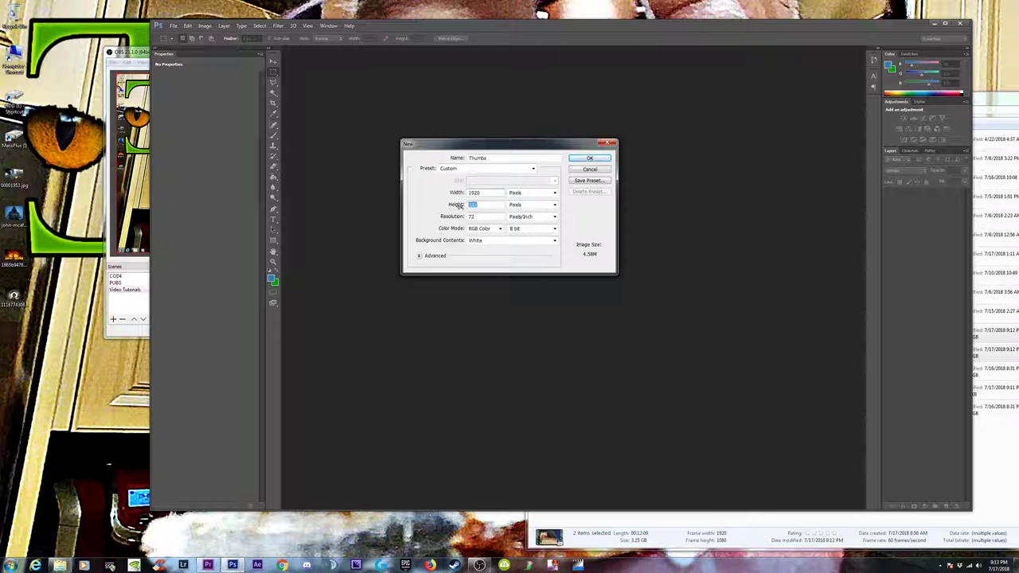
pyautogui.write('1080')
pyautogui.press('Tab')
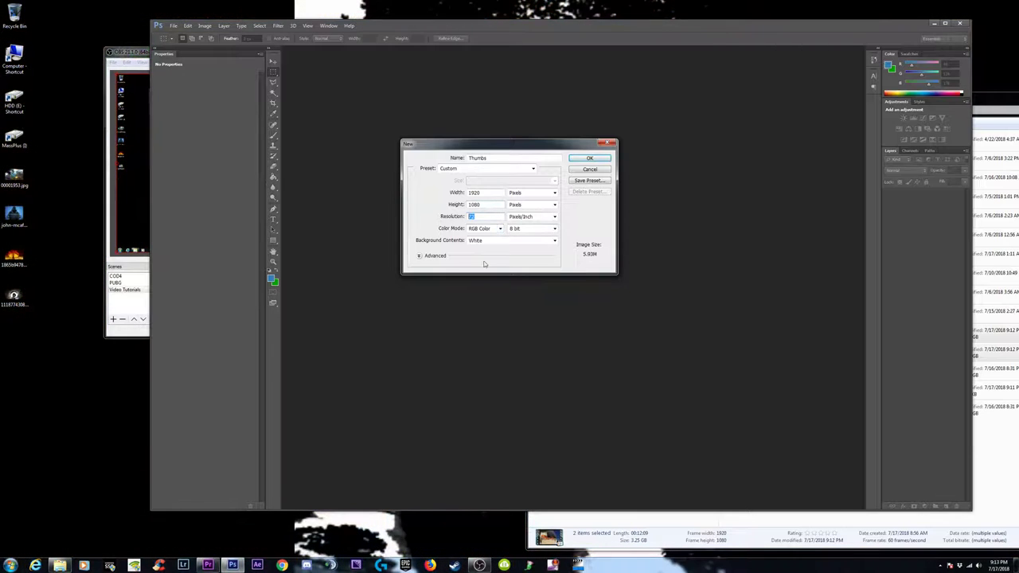
pyautogui.click(555, 217)
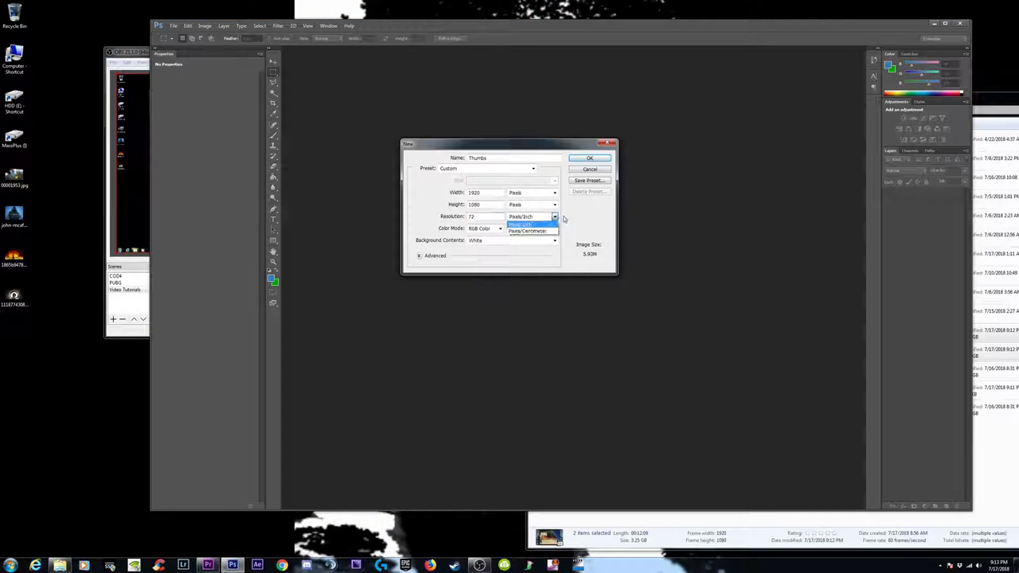
pyautogui.click(579, 215)
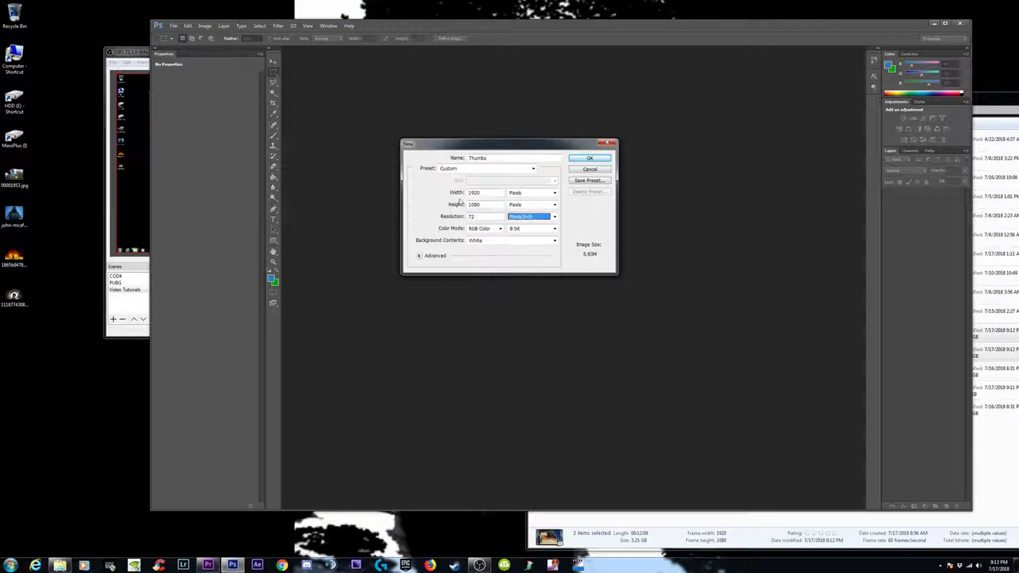
pyautogui.click(590, 159)
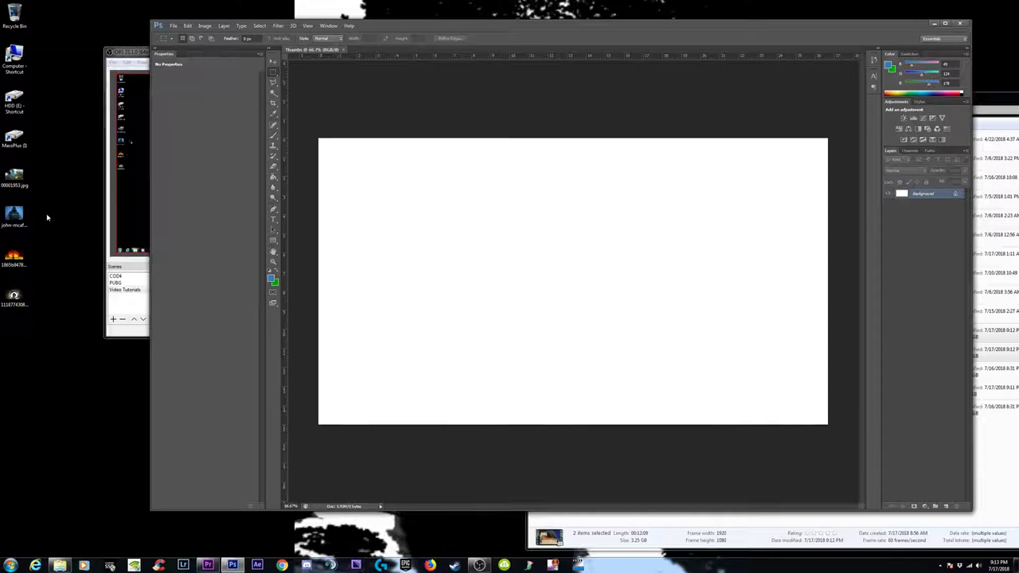
# Place the hooded hacker image from the desktop into the Thumbs document and scale it to about 102.5% to cover the canvas.
pyautogui.moveTo(15, 215); pyautogui.dragTo(452, 280)
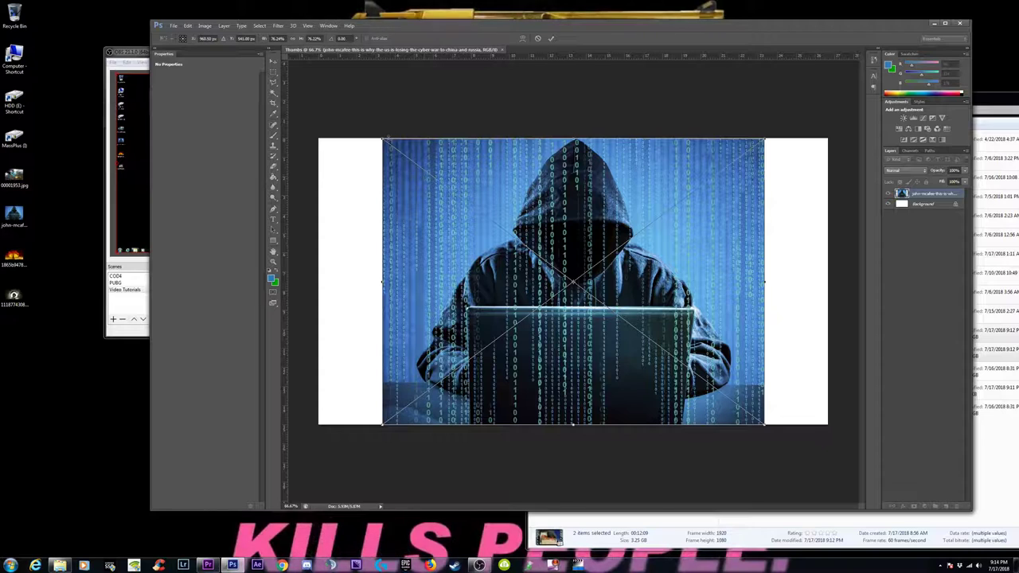
pyautogui.moveTo(383, 139); pyautogui.dragTo(316, 90)
pyautogui.moveTo(764, 424); pyautogui.dragTo(832, 473)
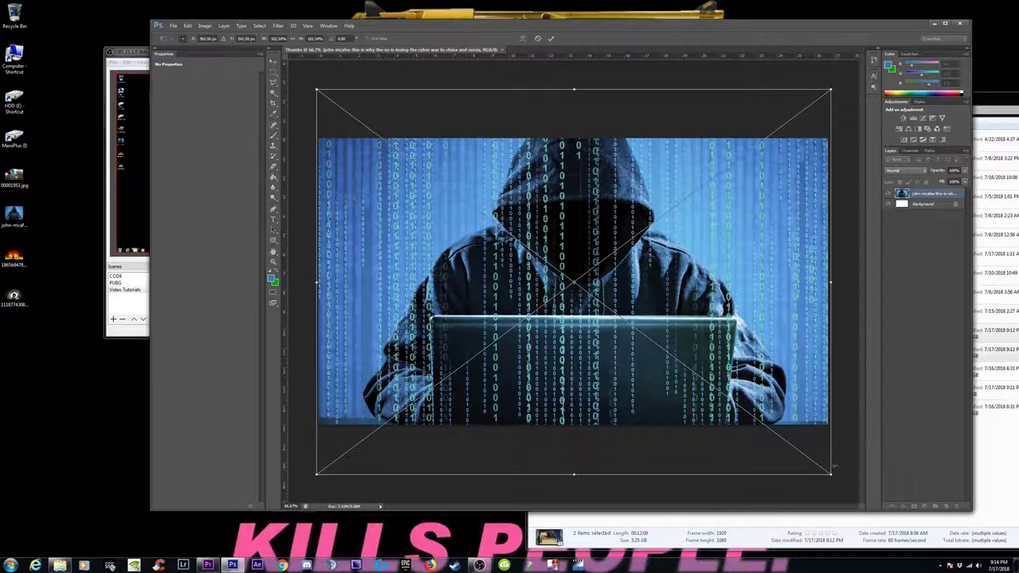
pyautogui.press('Return')
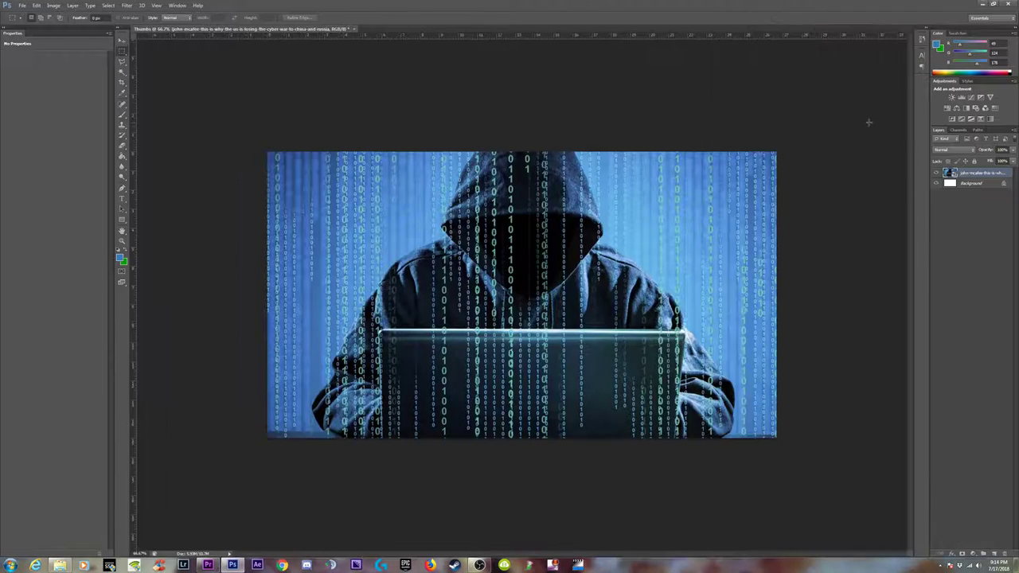
# Add a Curves adjustment layer above the hacker image with an S-curve that darkens the shadows and brightens the highlights.
pyautogui.hotkey('ctrl', '+')
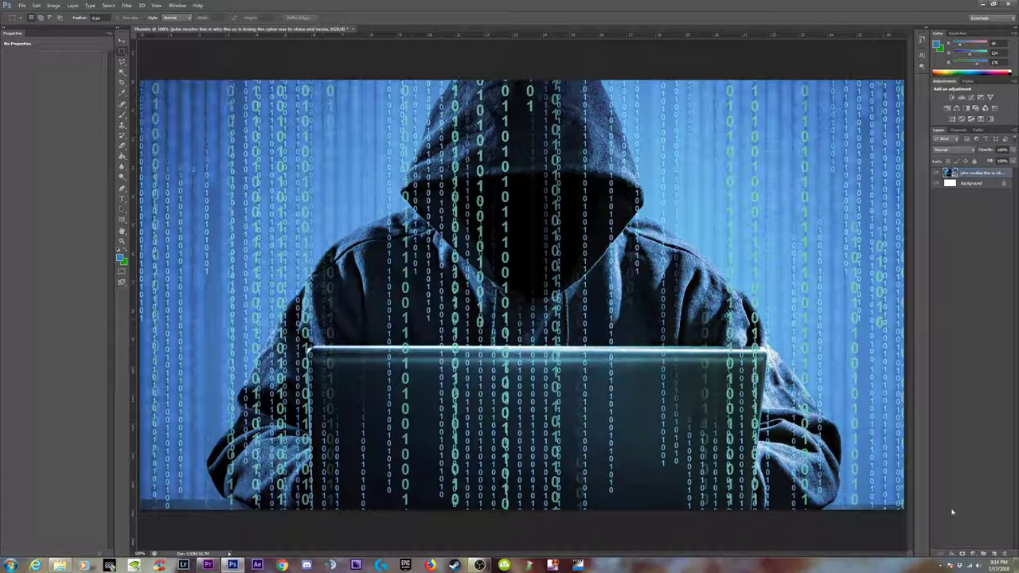
pyautogui.click(974, 556)
pyautogui.click(960, 429)
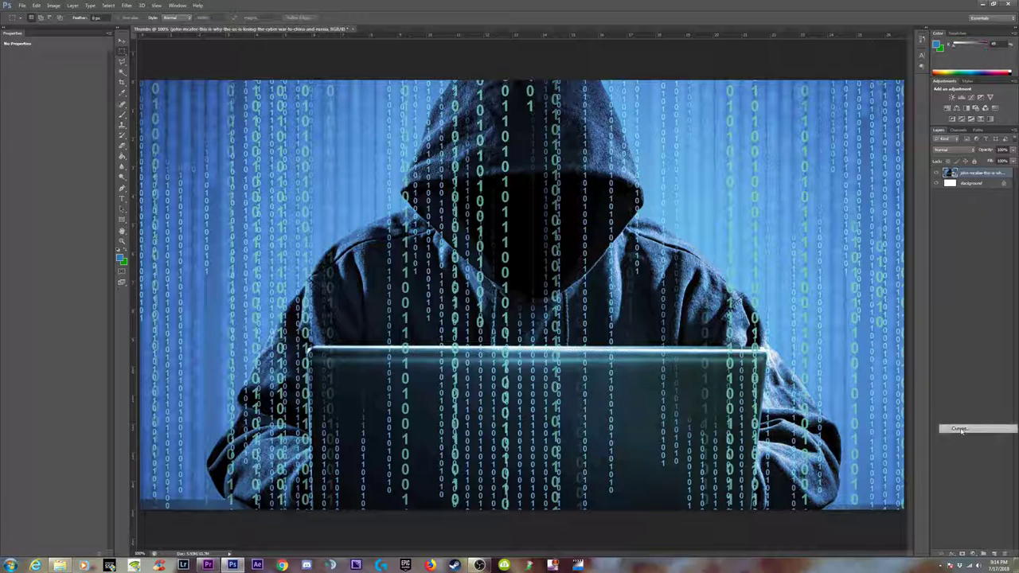
pyautogui.moveTo(47, 129); pyautogui.dragTo(35, 149)
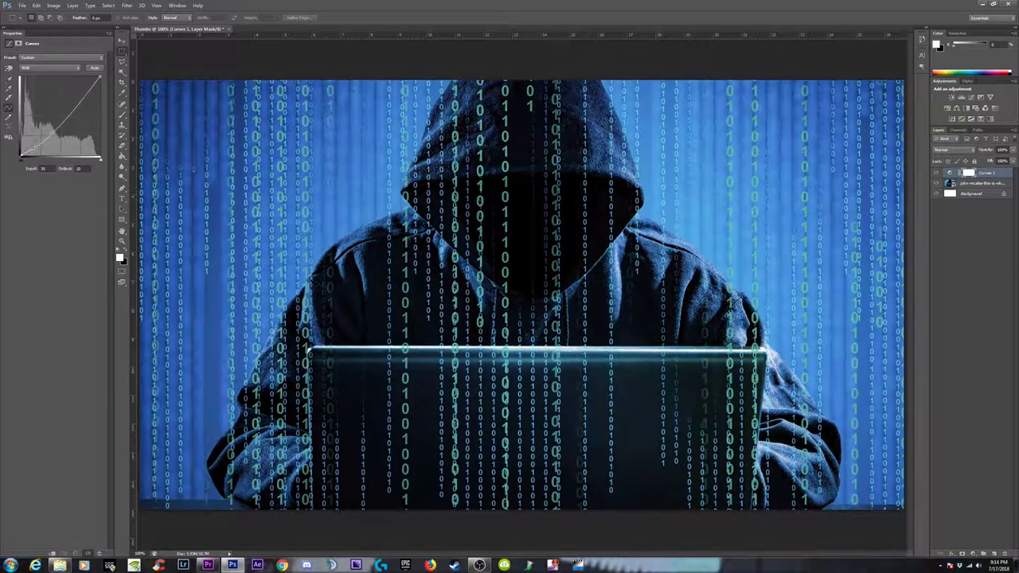
pyautogui.moveTo(69, 106); pyautogui.dragTo(77, 94)
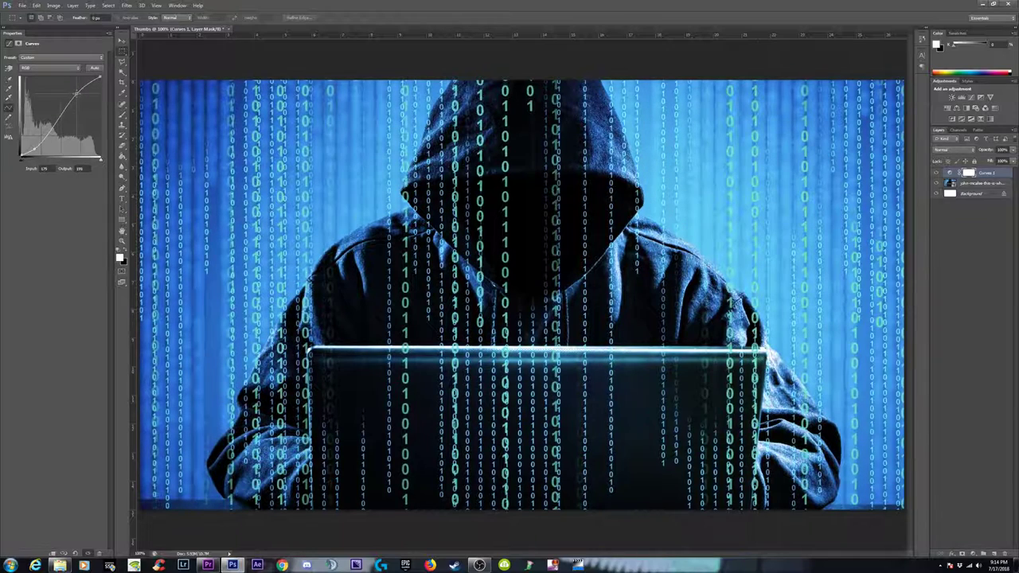
# Add a Hue/Saturation adjustment layer and raise the saturation by about 30.
pyautogui.click(979, 554)
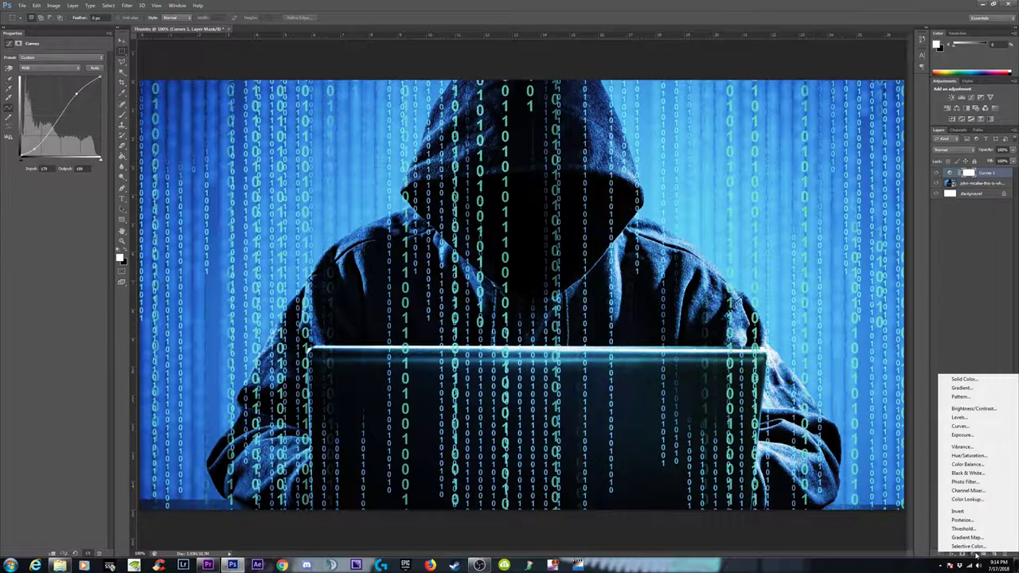
pyautogui.click(952, 457)
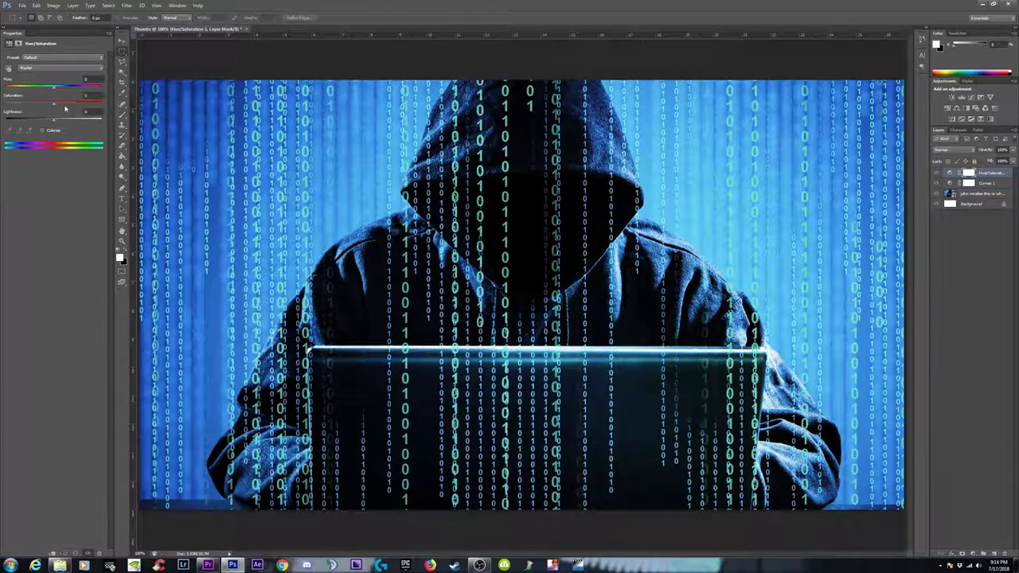
pyautogui.moveTo(55, 105); pyautogui.dragTo(69, 106)
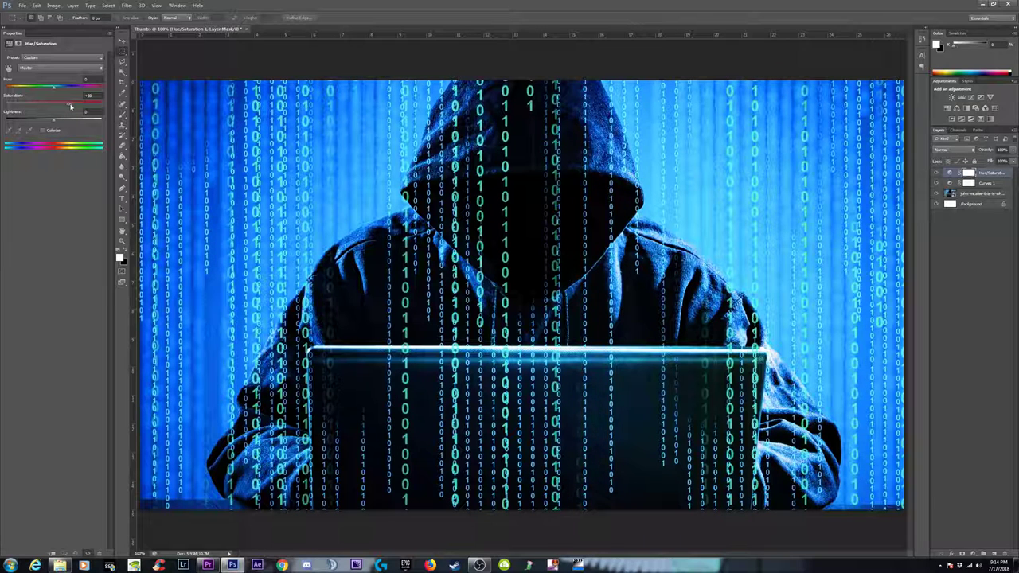
# Switch to the file browser and search the Images folder for "tac times logo".
pyautogui.click(59, 565)
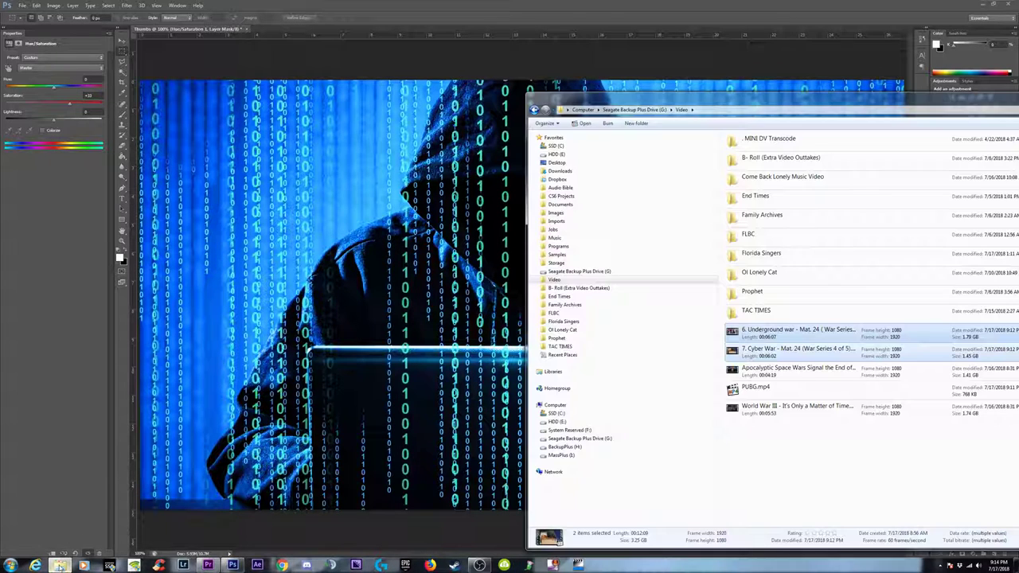
pyautogui.click(555, 212)
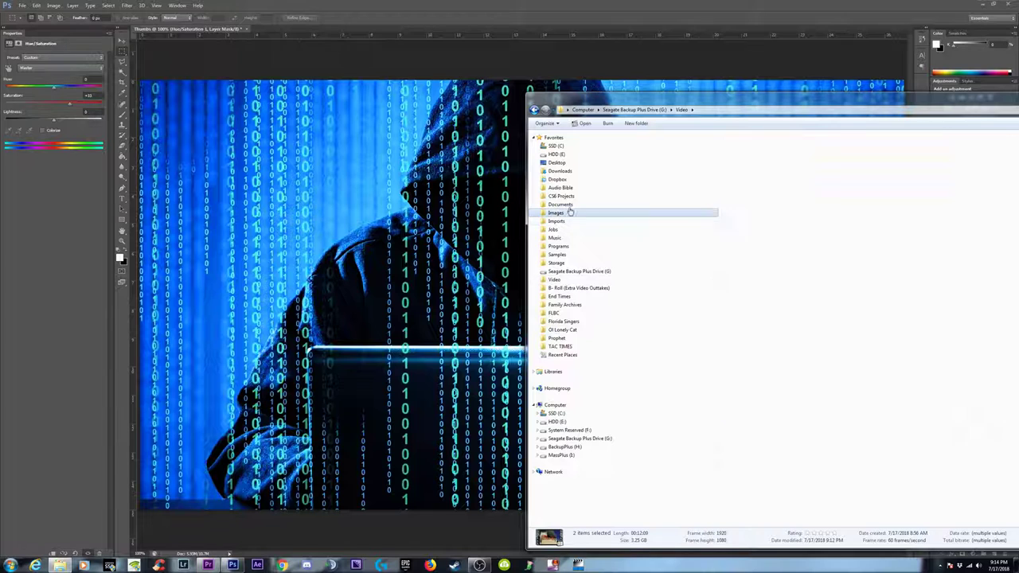
pyautogui.doubleClick(742, 102)
pyautogui.click(853, 112)
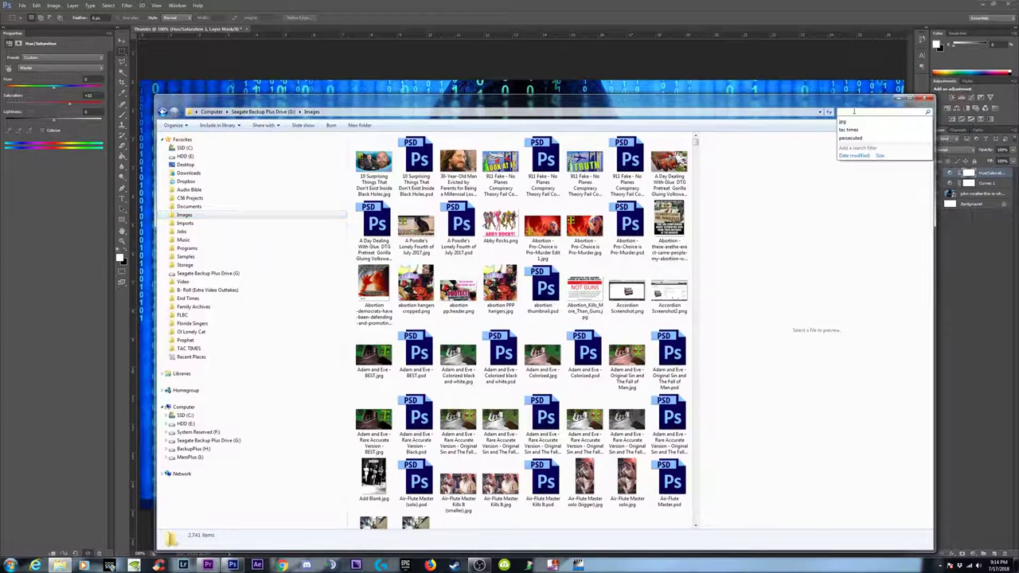
pyautogui.write('tac tim')
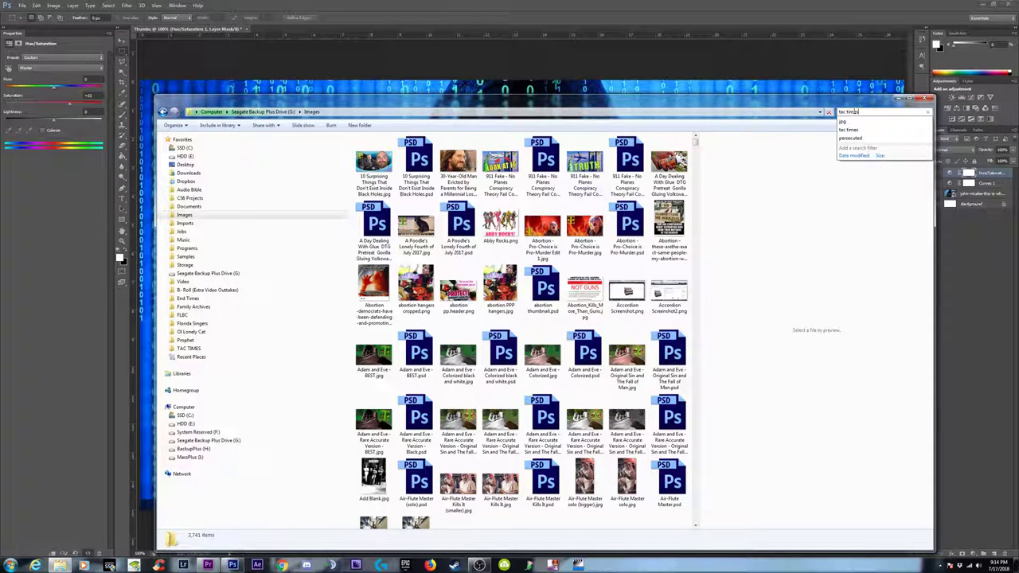
pyautogui.write('es logo')
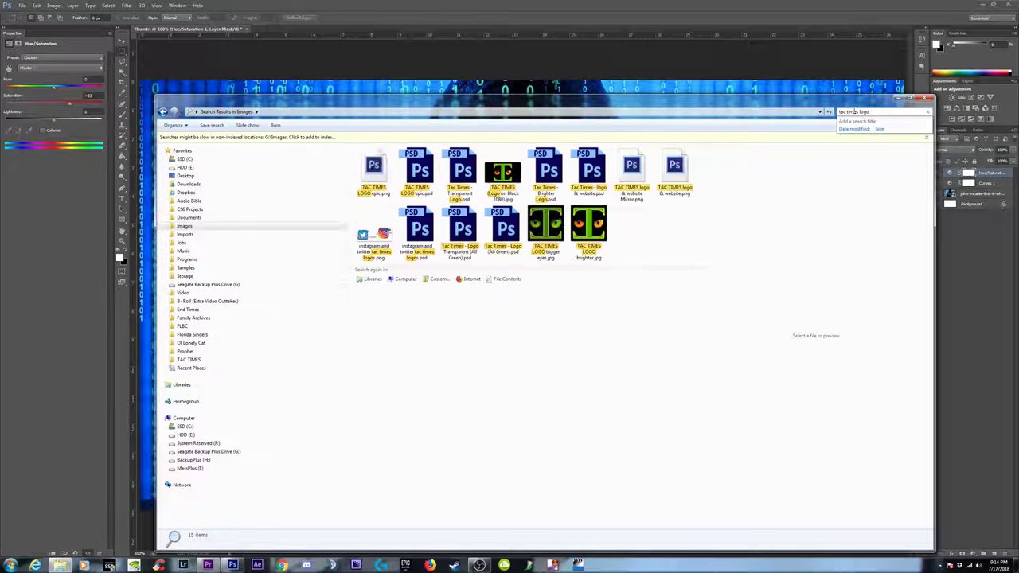
# Place TAC TIMES LOGO epic.png from the search results into the Thumbs document.
pyautogui.click(374, 171)
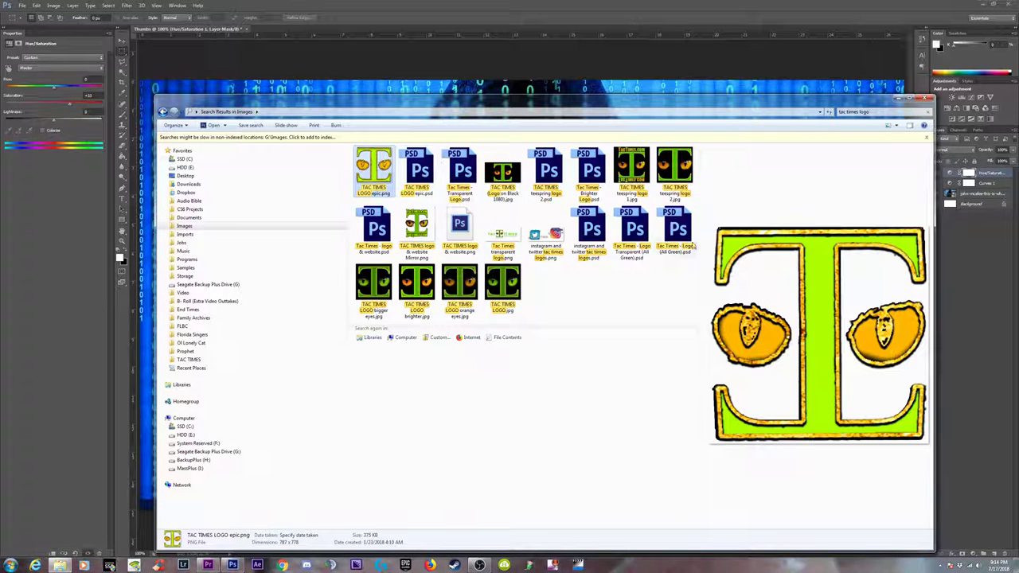
pyautogui.moveTo(438, 101); pyautogui.dragTo(395, 328)
pyautogui.moveTo(334, 380); pyautogui.dragTo(554, 223)
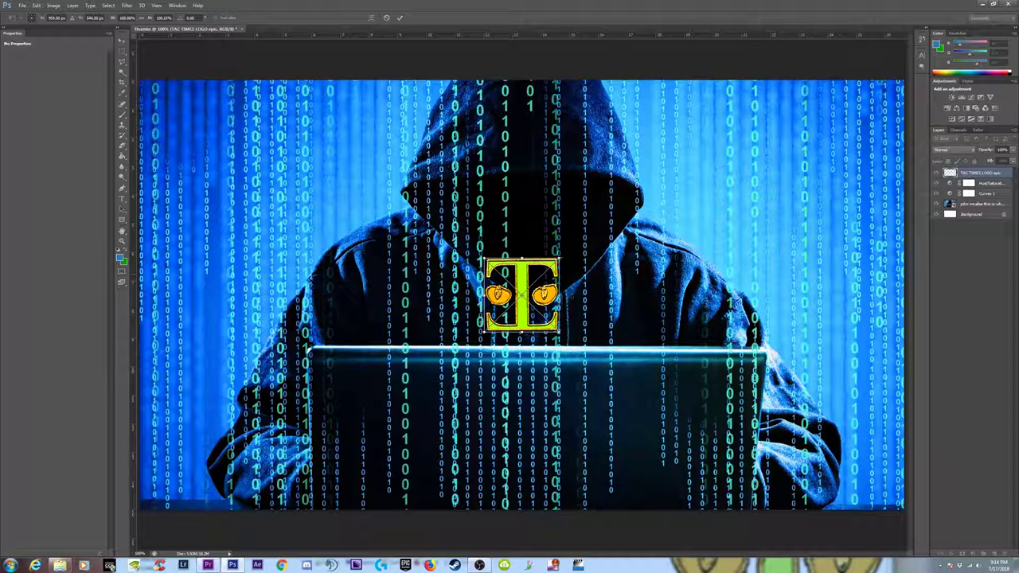
# Enlarge the placed logo to about 202% and position it in the upper-right corner of the thumbnail.
pyautogui.moveTo(560, 258); pyautogui.dragTo(696, 123)
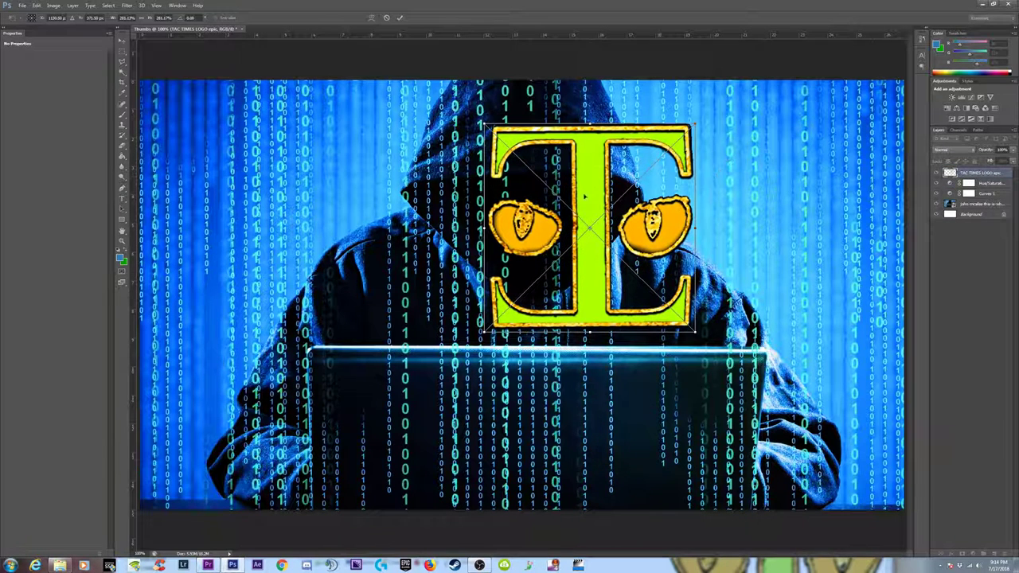
pyautogui.moveTo(483, 126); pyautogui.dragTo(535, 173)
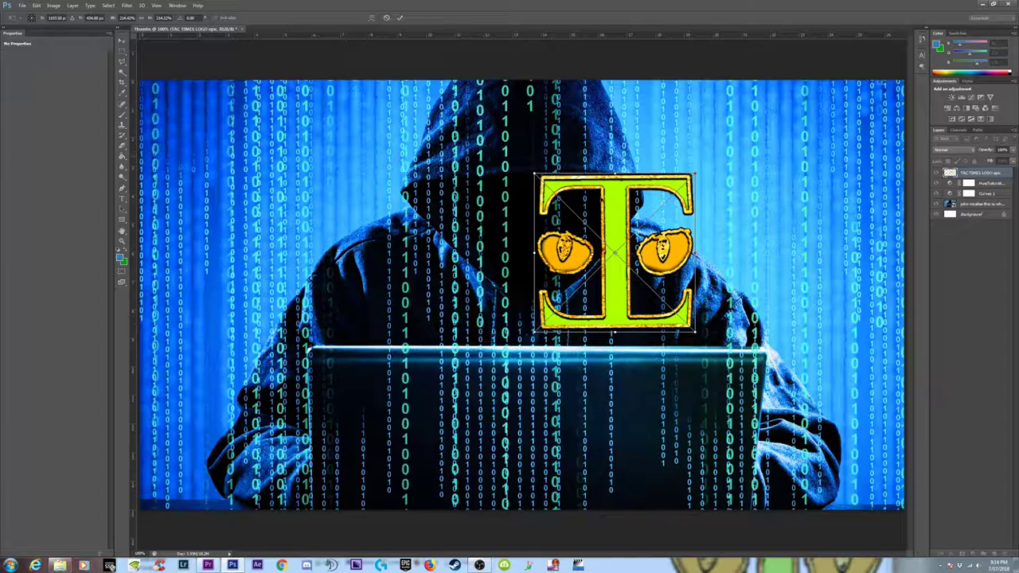
pyautogui.moveTo(604, 199); pyautogui.dragTo(801, 121)
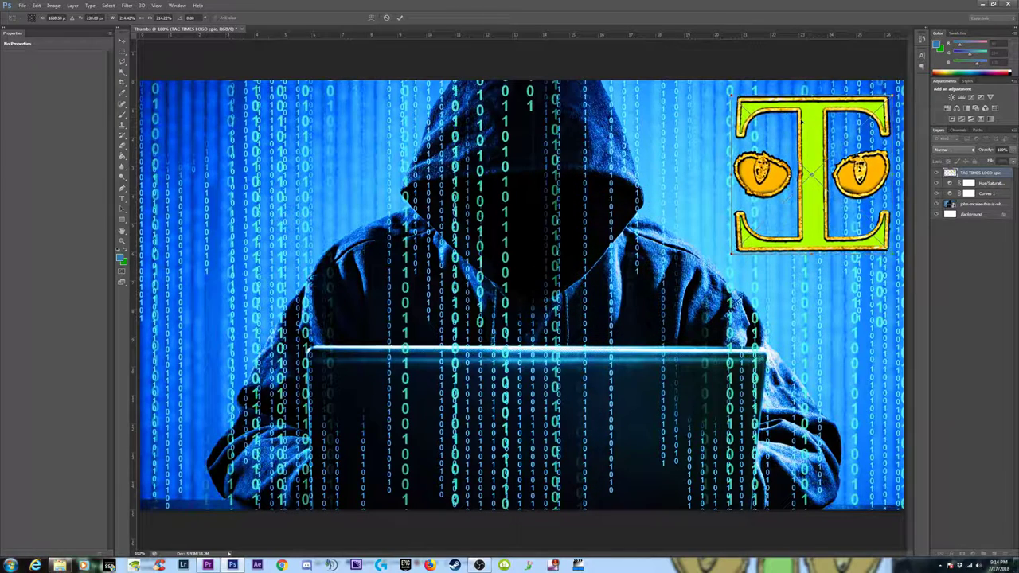
pyautogui.hotkey('ctrl', '-')
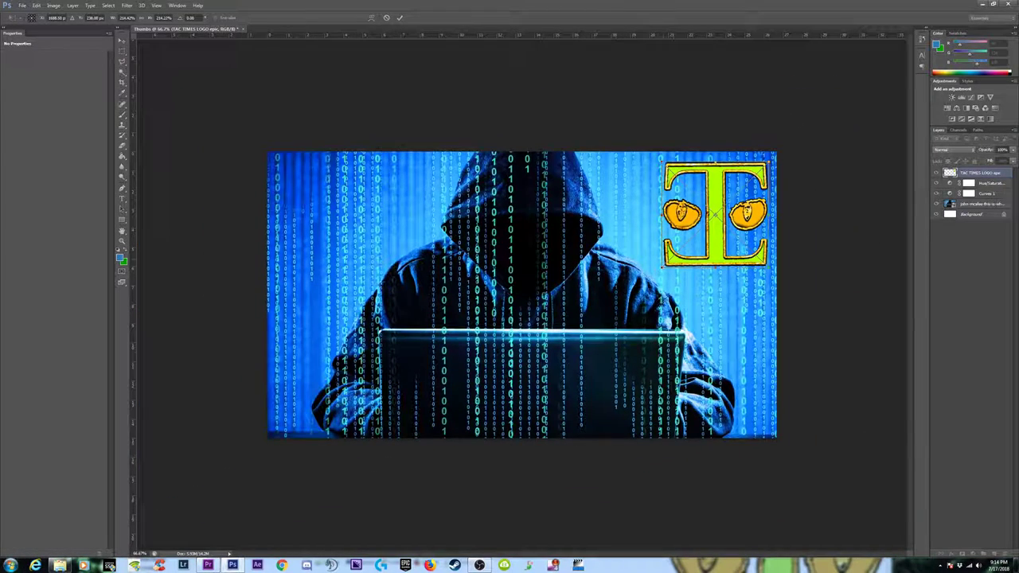
pyautogui.moveTo(662, 266); pyautogui.dragTo(669, 260)
pyautogui.hotkey('ctrl', '-')
pyautogui.hotkey('ctrl', '-')
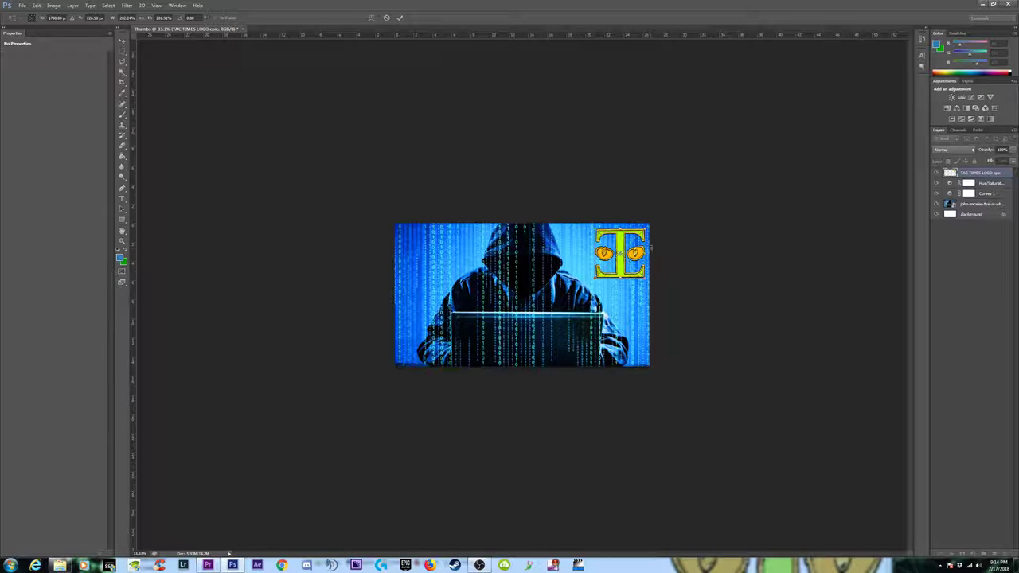
pyautogui.press('Return')
pyautogui.press('m')
# Enlarge the hacker image layer to about 112% and shift it slightly left of the canvas centre.
pyautogui.click(976, 203)
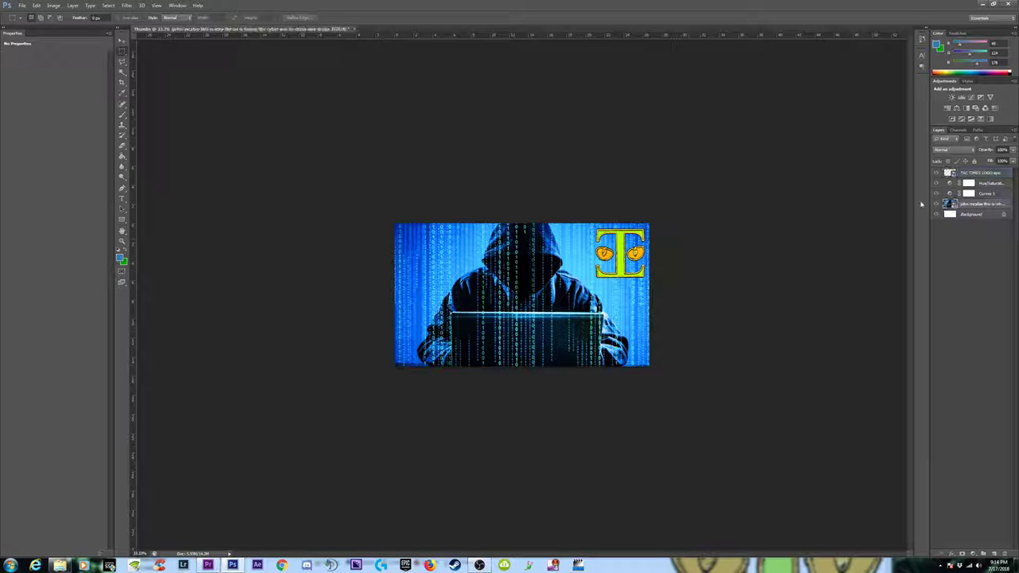
pyautogui.hotkey('ctrl', 't')
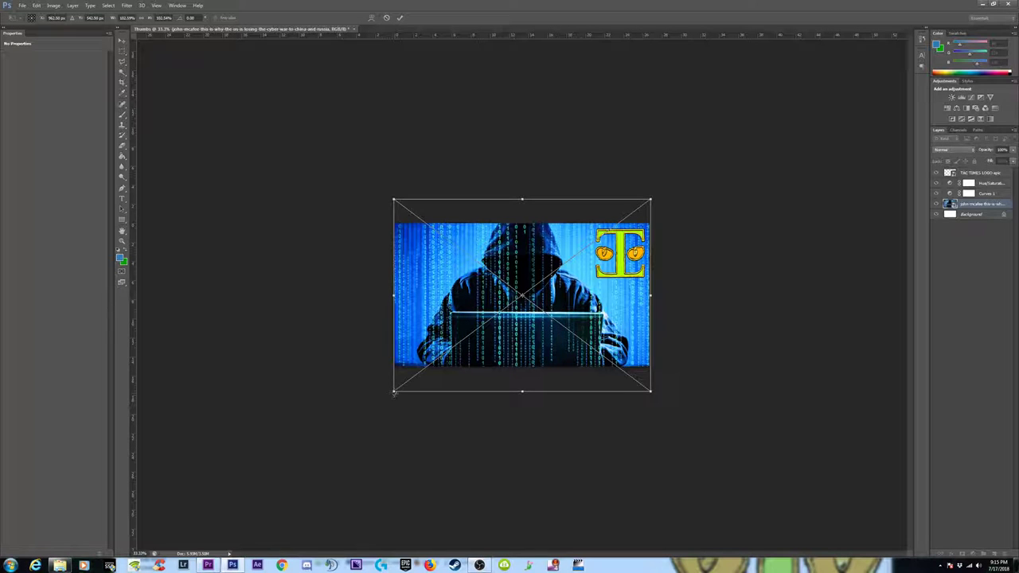
pyautogui.moveTo(394, 391); pyautogui.dragTo(375, 405)
pyautogui.moveTo(648, 408); pyautogui.dragTo(656, 409)
pyautogui.moveTo(568, 316); pyautogui.dragTo(570, 306)
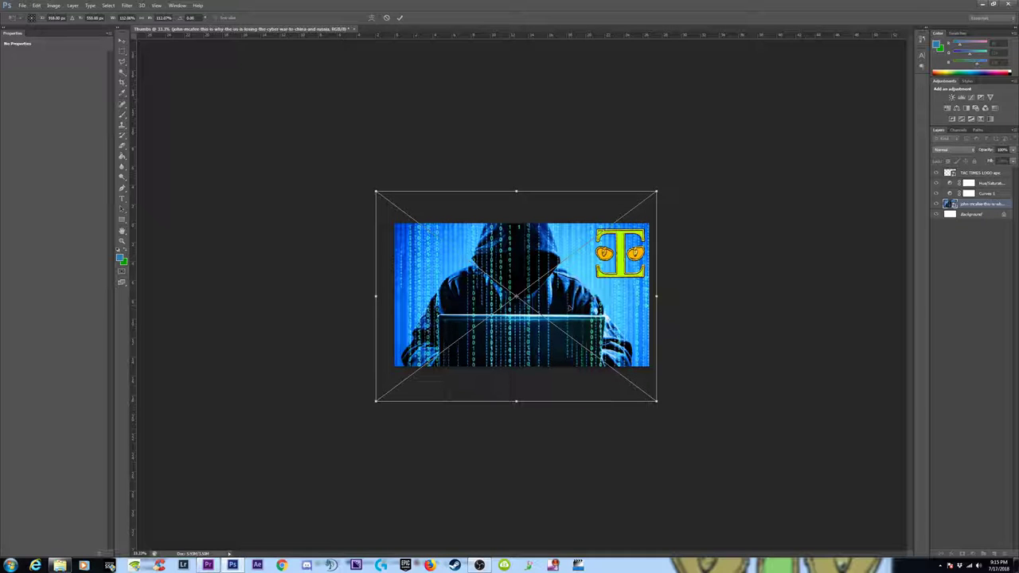
pyautogui.press('Return')
# Add a Drop Shadow effect to the TAC TIMES logo layer.
pyautogui.scroll(-5, 669, 308)
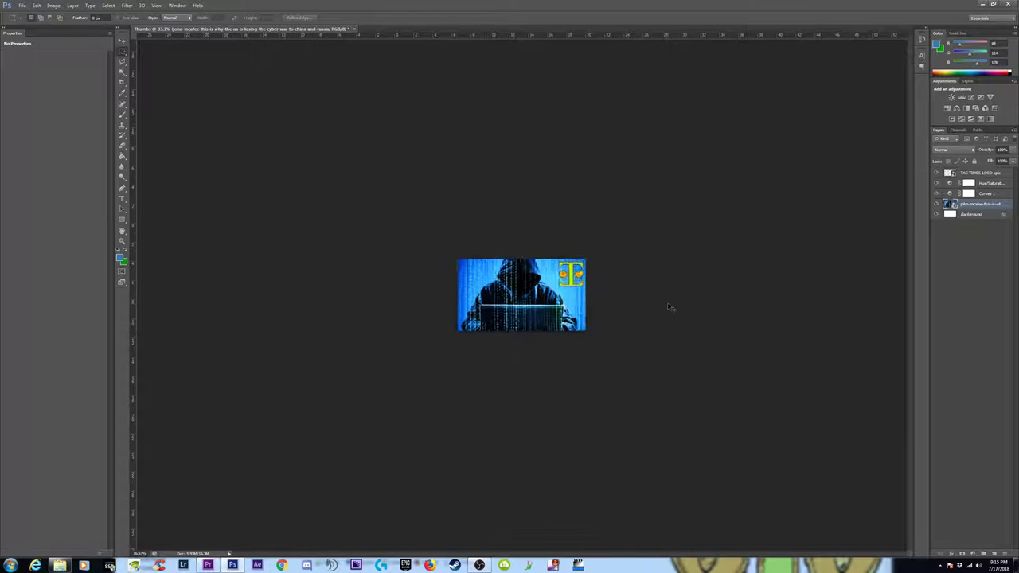
pyautogui.scroll(6, 671, 309)
pyautogui.scroll(1, 714, 289)
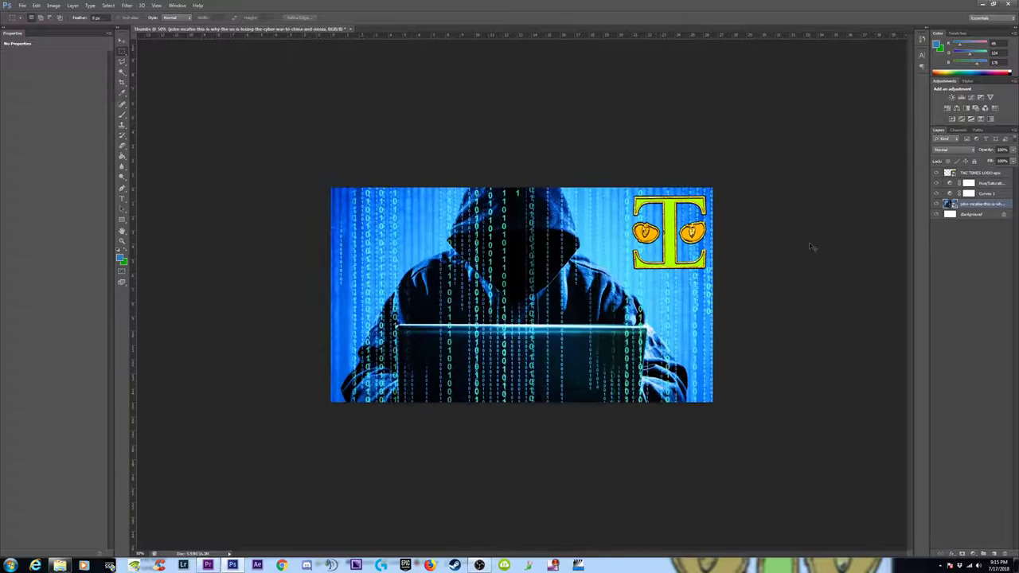
pyautogui.scroll(1, 809, 246)
pyautogui.hotkey('ctrl', '+')
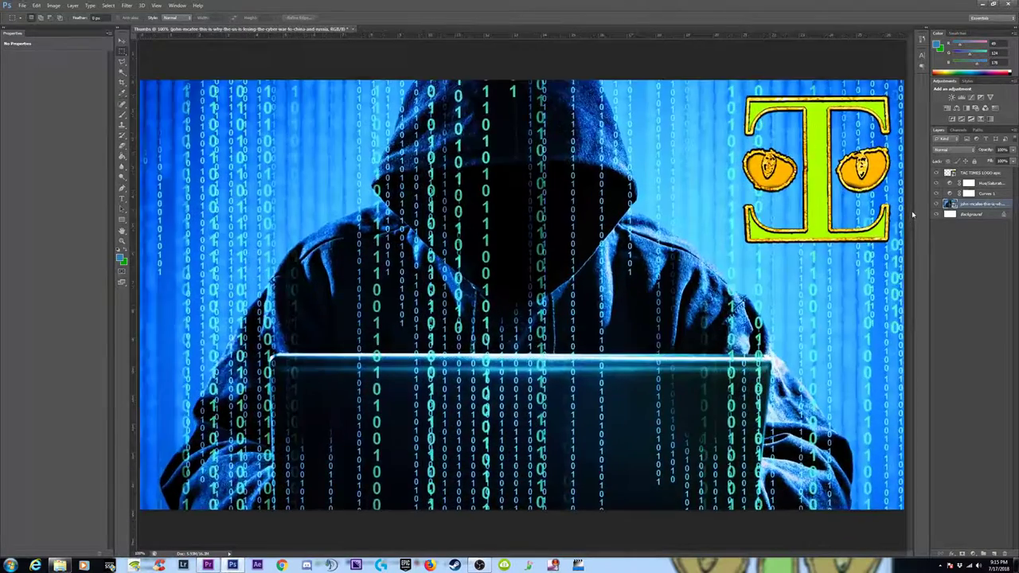
pyautogui.hotkey('ctrl', '-')
pyautogui.click(971, 175)
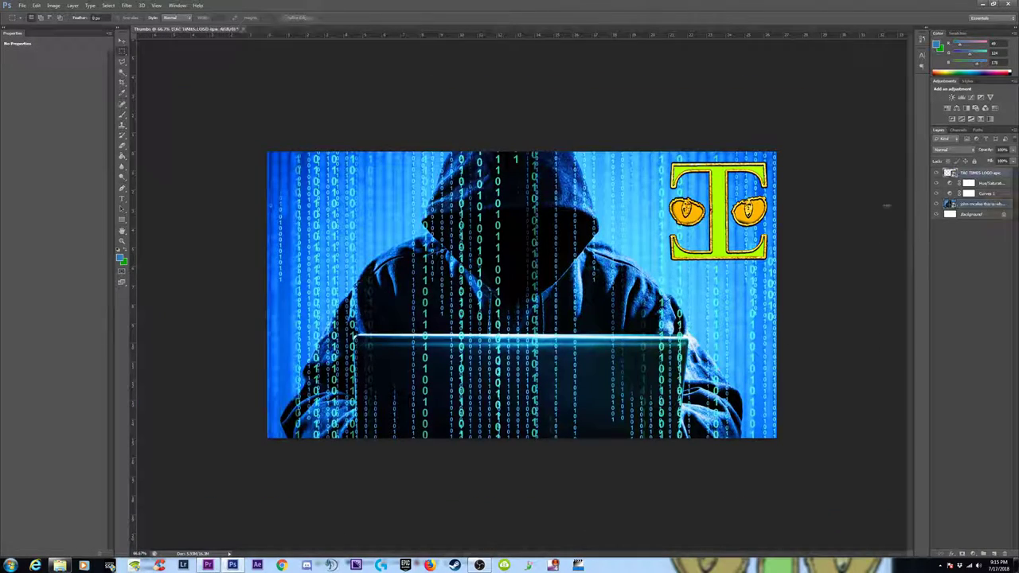
pyautogui.click(952, 553)
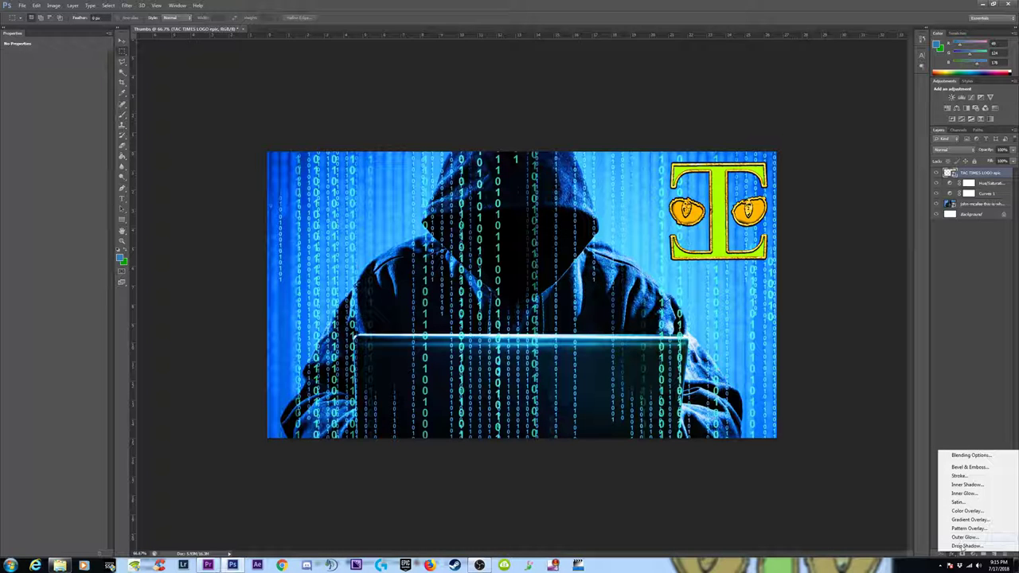
pyautogui.click(963, 547)
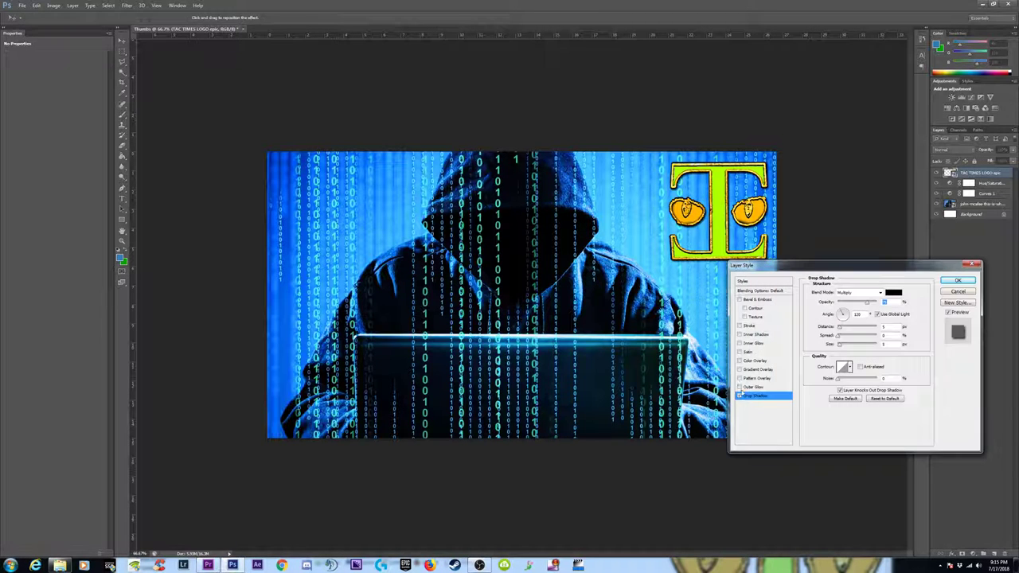
# Set the logo's shadow to 100% opacity, 0 px distance, about 11% spread and about 76 px size, and apply it.
pyautogui.click(852, 343)
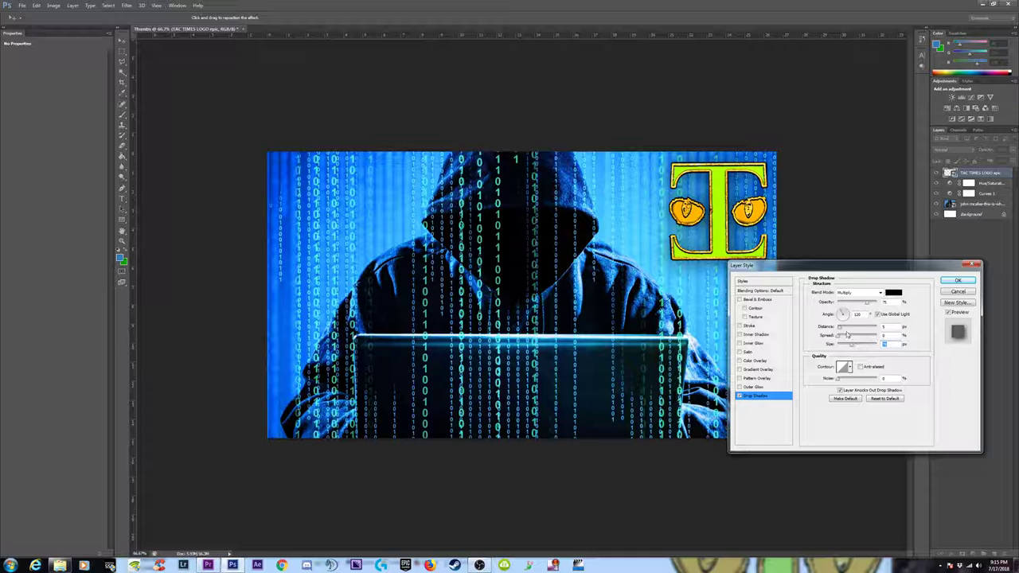
pyautogui.click(842, 336)
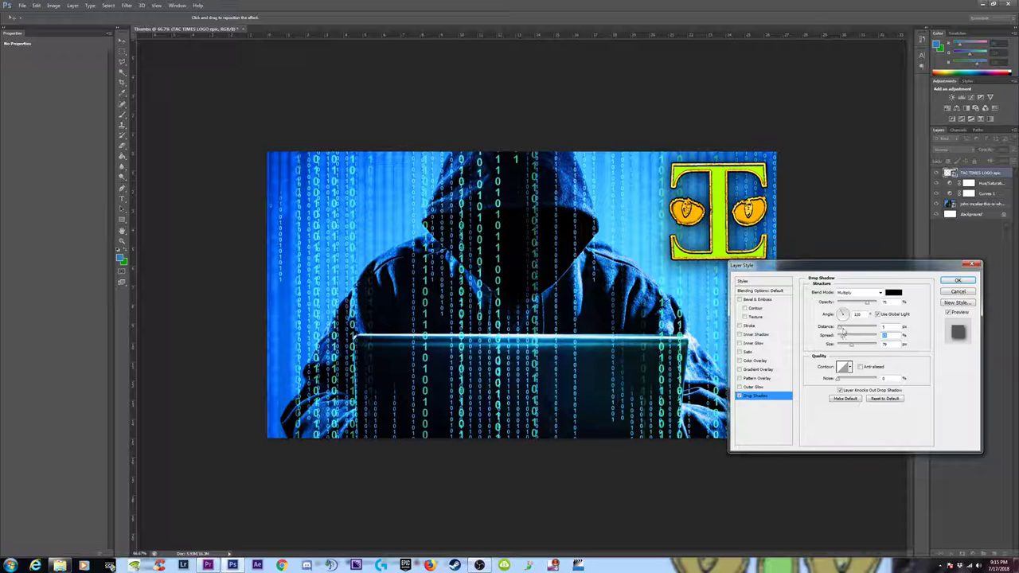
pyautogui.moveTo(842, 327); pyautogui.dragTo(817, 328)
pyautogui.click(867, 303)
pyautogui.moveTo(864, 271); pyautogui.dragTo(796, 255)
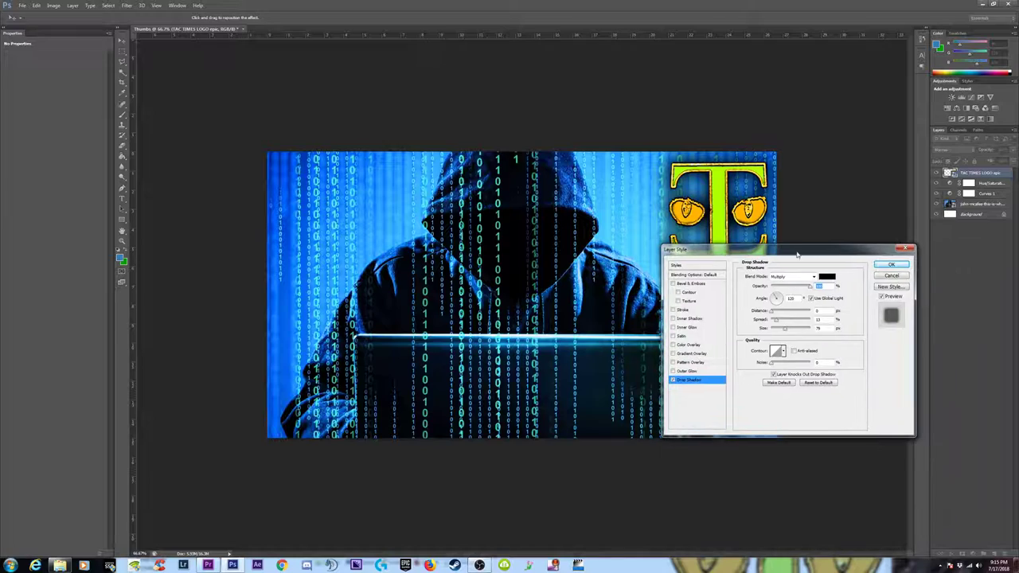
pyautogui.click(892, 264)
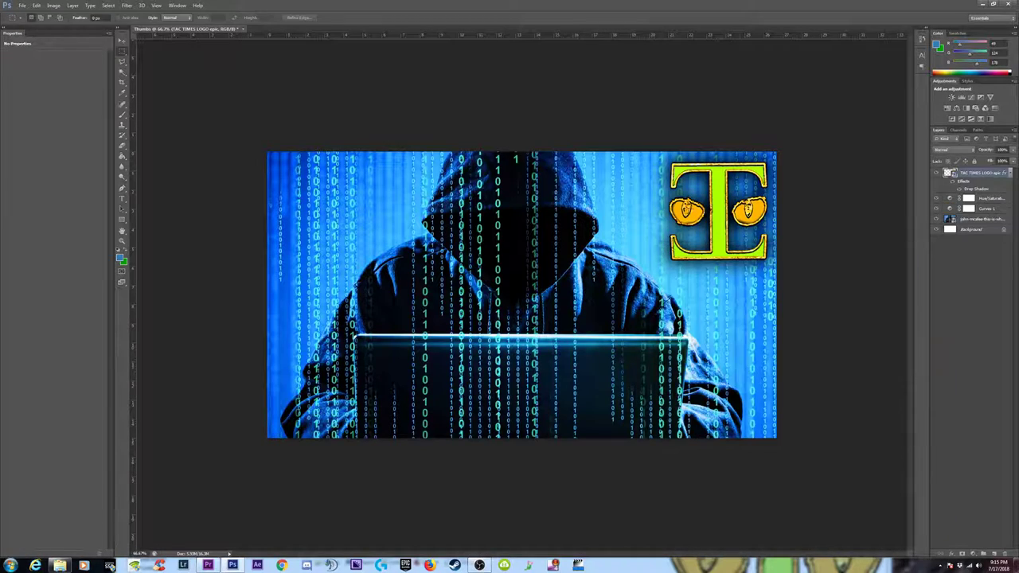
# Shrink the Photoshop window and browse in the file explorer to the Video folder on the Seagate Backup Plus Drive.
pyautogui.click(993, 5)
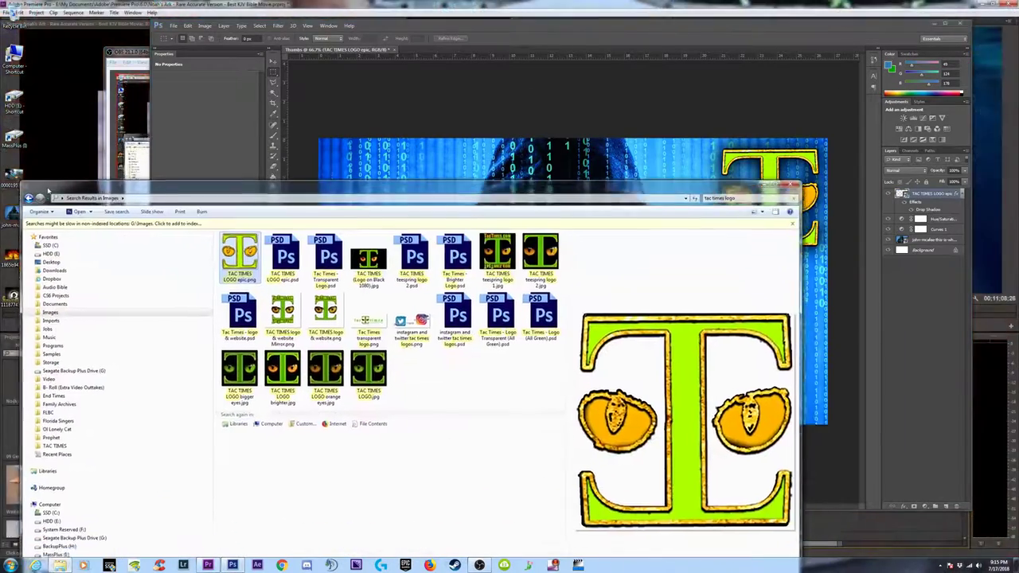
pyautogui.moveTo(48, 191); pyautogui.dragTo(97, 300)
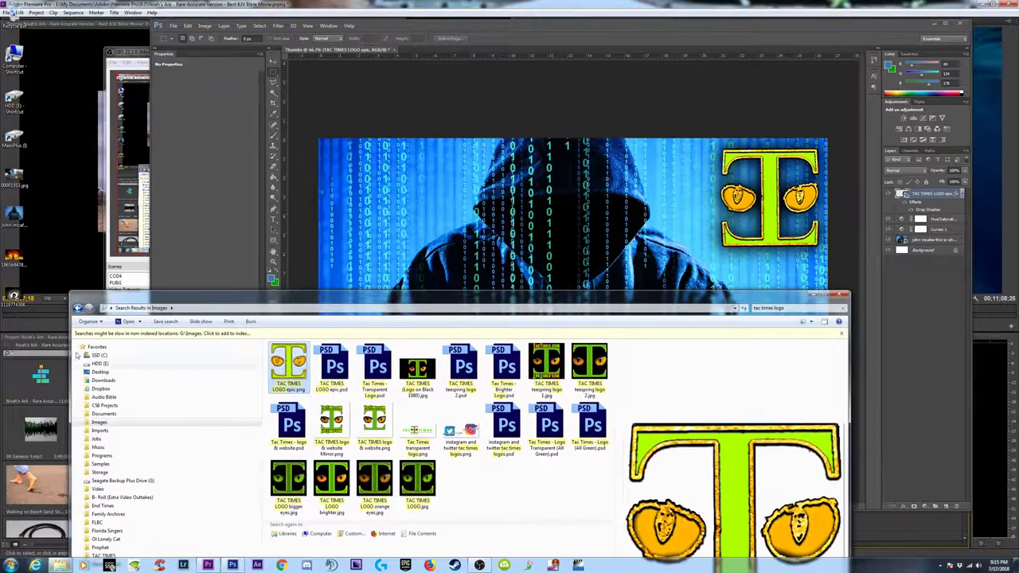
pyautogui.click(101, 472)
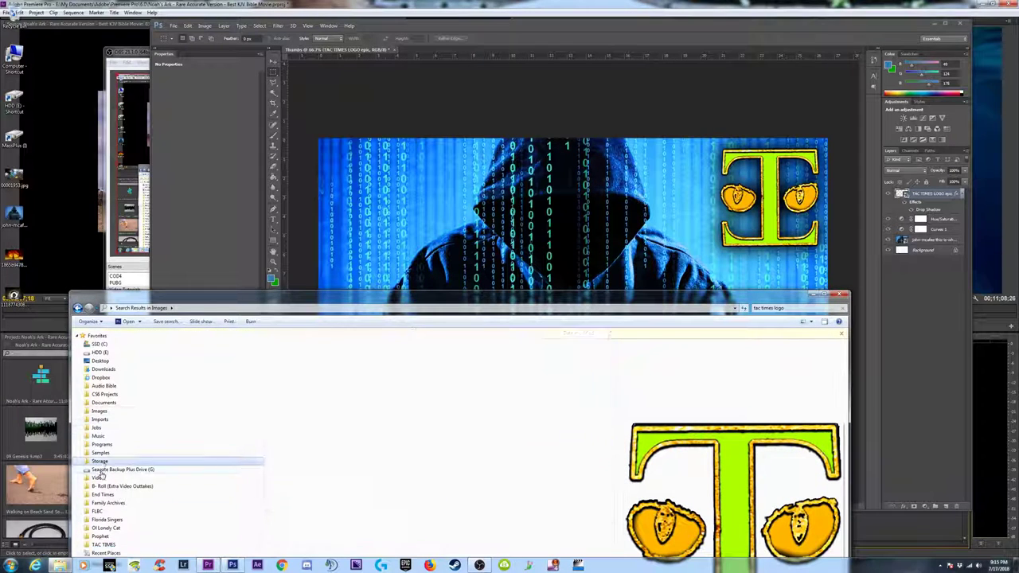
pyautogui.click(116, 530)
pyautogui.click(100, 486)
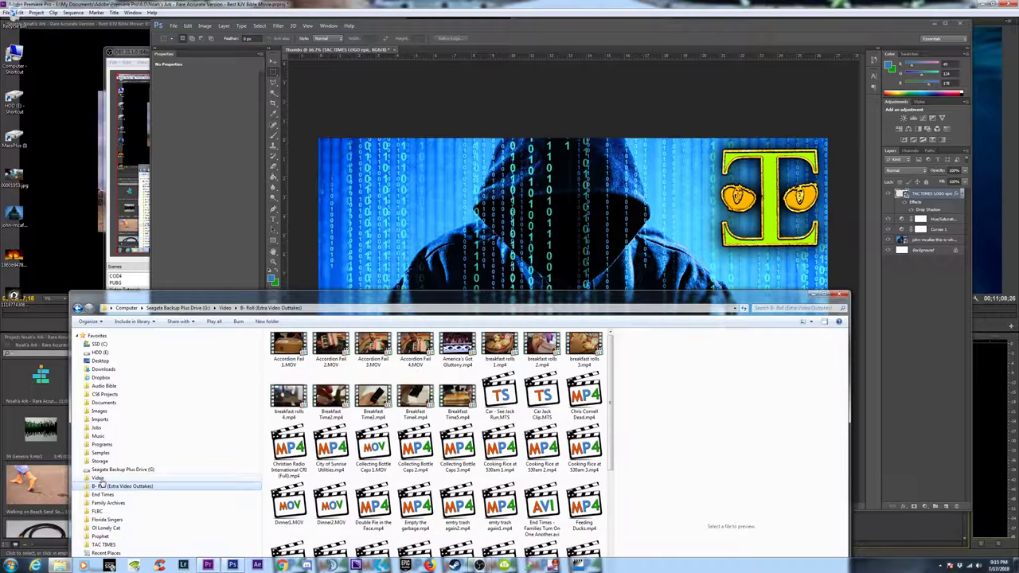
pyautogui.click(98, 479)
pyautogui.moveTo(347, 299); pyautogui.dragTo(328, 107)
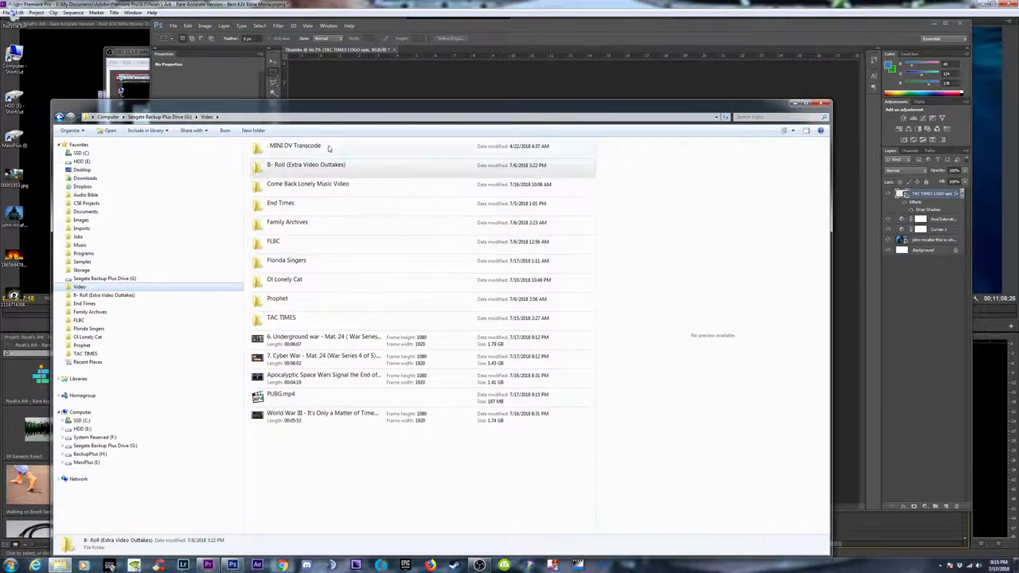
pyautogui.click(293, 380)
pyautogui.click(301, 363)
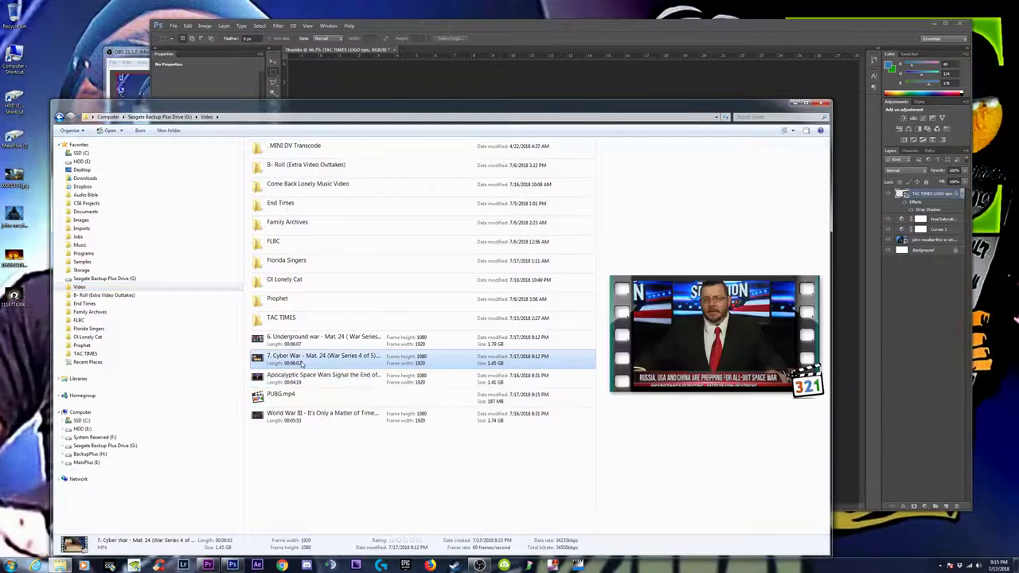
pyautogui.click(301, 360)
pyautogui.click(296, 357)
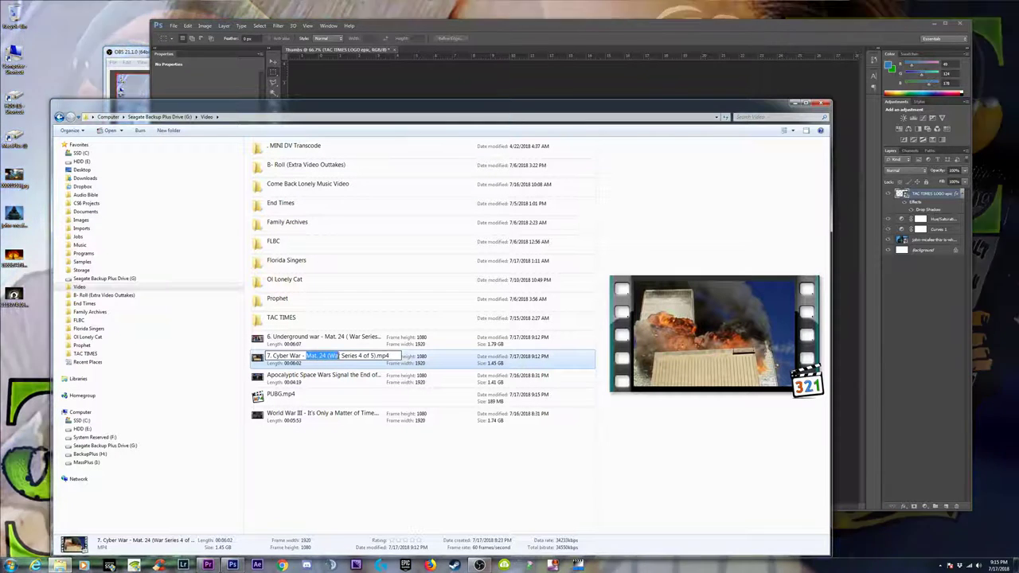
pyautogui.moveTo(303, 356); pyautogui.dragTo(274, 356)
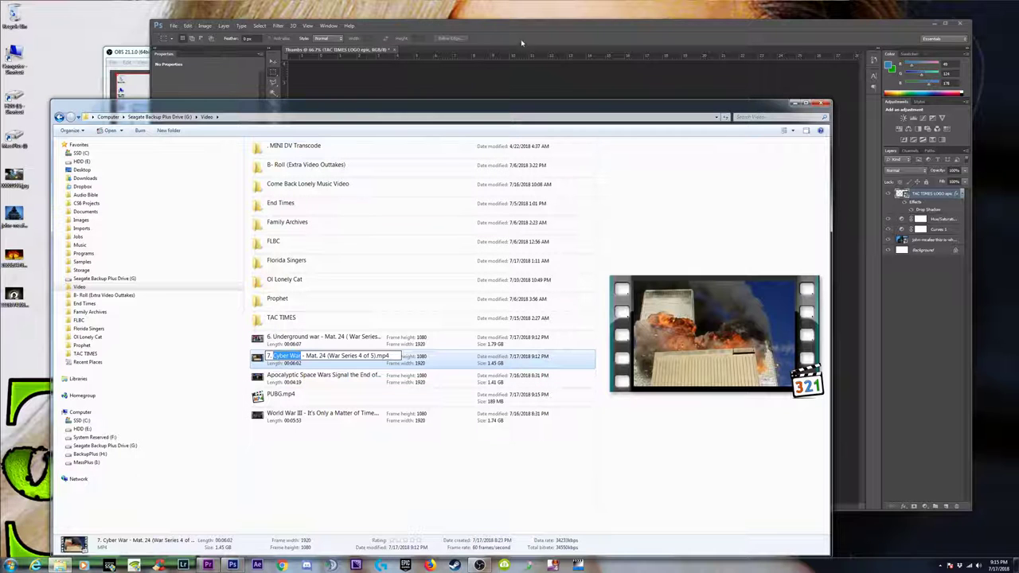
# Start saving the Photoshop thumbnail under a new name, entering Cyber War in the Last Days as a PSD file in the Images folder.
pyautogui.click(522, 34)
pyautogui.click(174, 25)
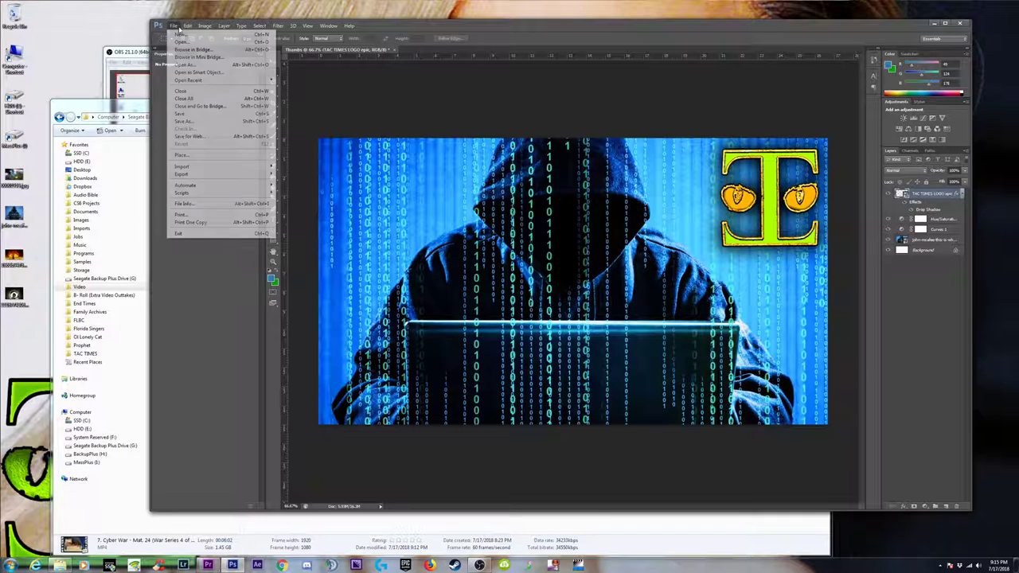
pyautogui.click(184, 121)
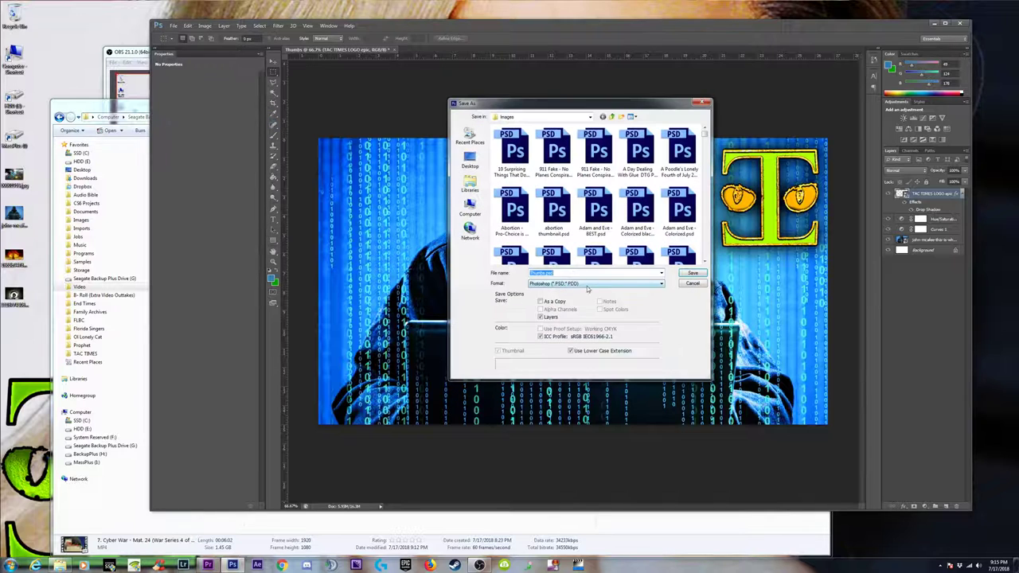
pyautogui.click(587, 285)
pyautogui.click(546, 274)
pyautogui.click(545, 273)
pyautogui.click(544, 273)
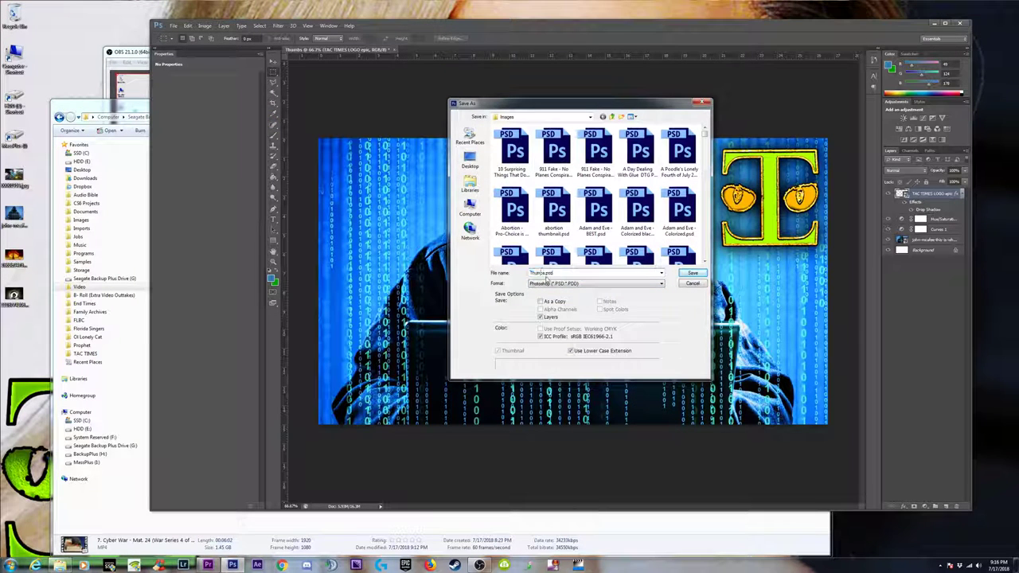
pyautogui.moveTo(545, 273); pyautogui.dragTo(514, 275)
pyautogui.write('Cyber Warf')
pyautogui.write('a')
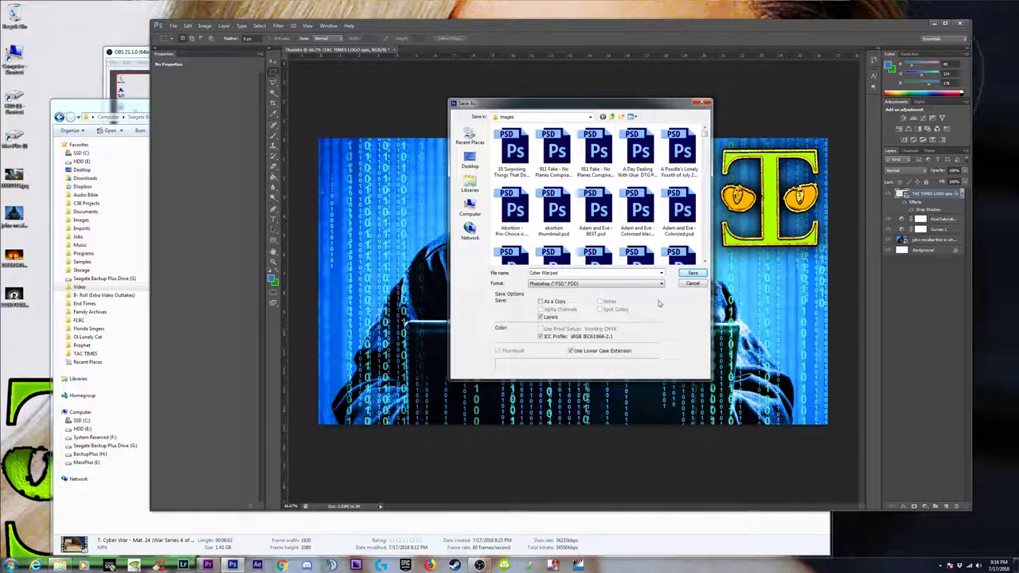
pyautogui.press('BackSpace')
pyautogui.write('in the Lap')
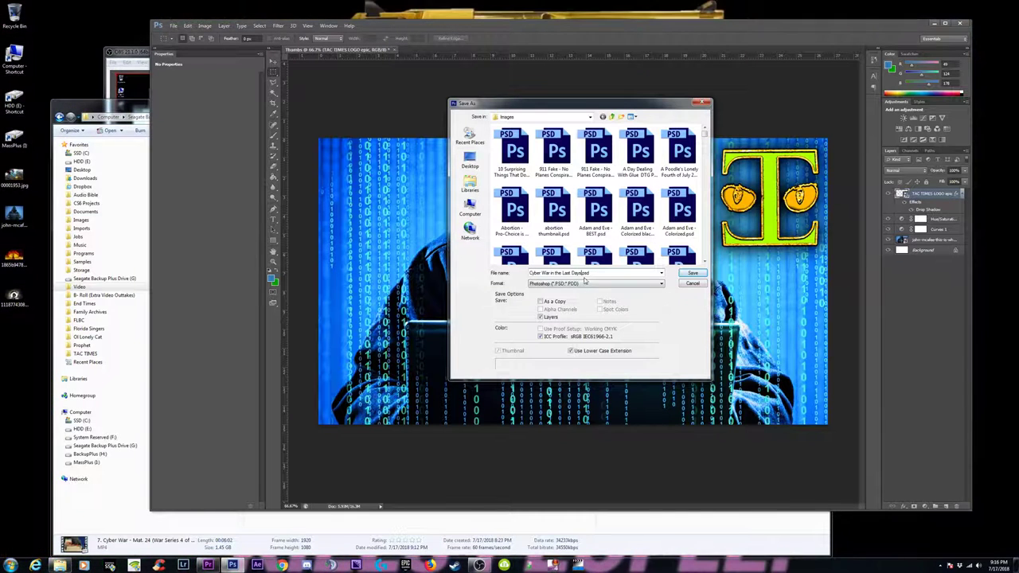
# Copy the title from the file name and save the thumbnail document with its format options accepted.
pyautogui.moveTo(587, 274); pyautogui.dragTo(518, 273)
pyautogui.hotkey('ctrl', 'c')
pyautogui.click(692, 273)
pyautogui.click(472, 130)
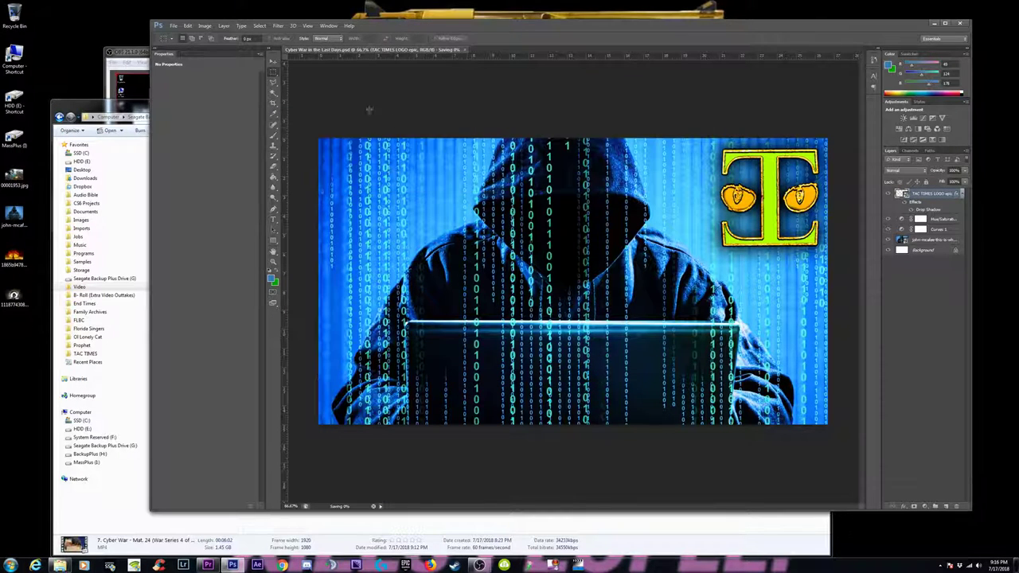
# Try to rename the 7. Cyber War video in the Video folder as Cyber War in the Last Days.mp4 using the copied title.
pyautogui.click(130, 110)
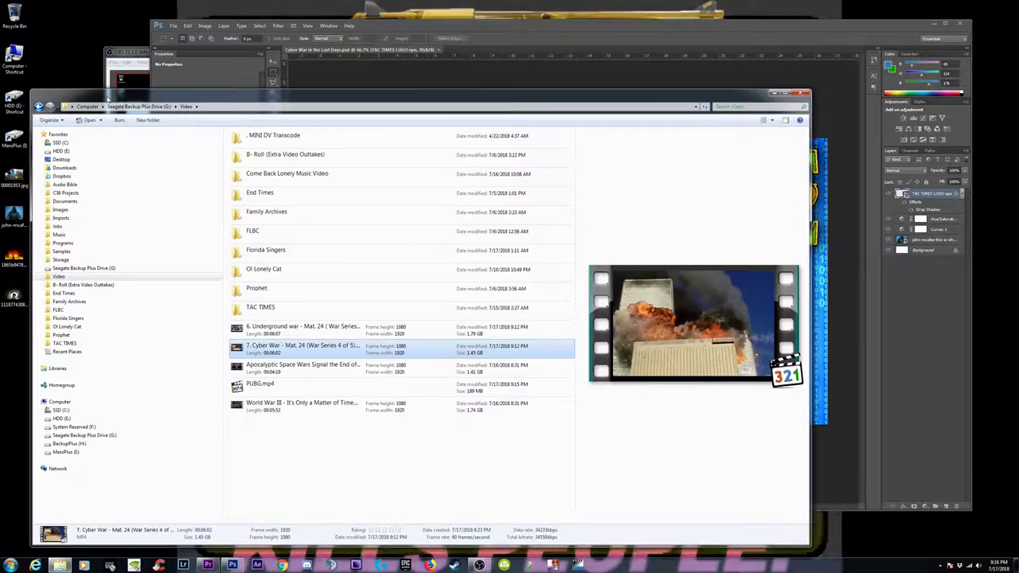
pyautogui.click(273, 348)
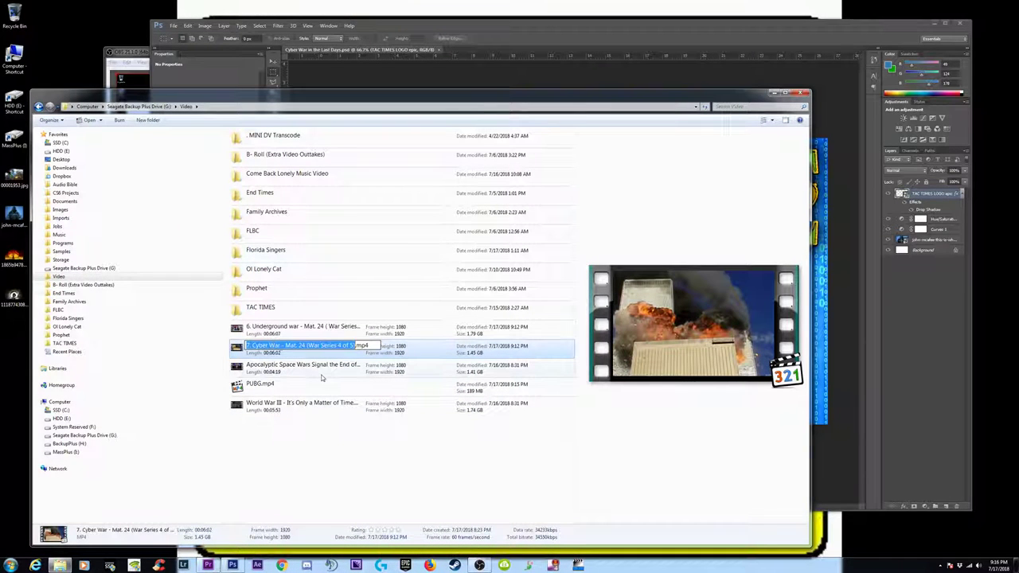
pyautogui.hotkey('ctrl', 'v')
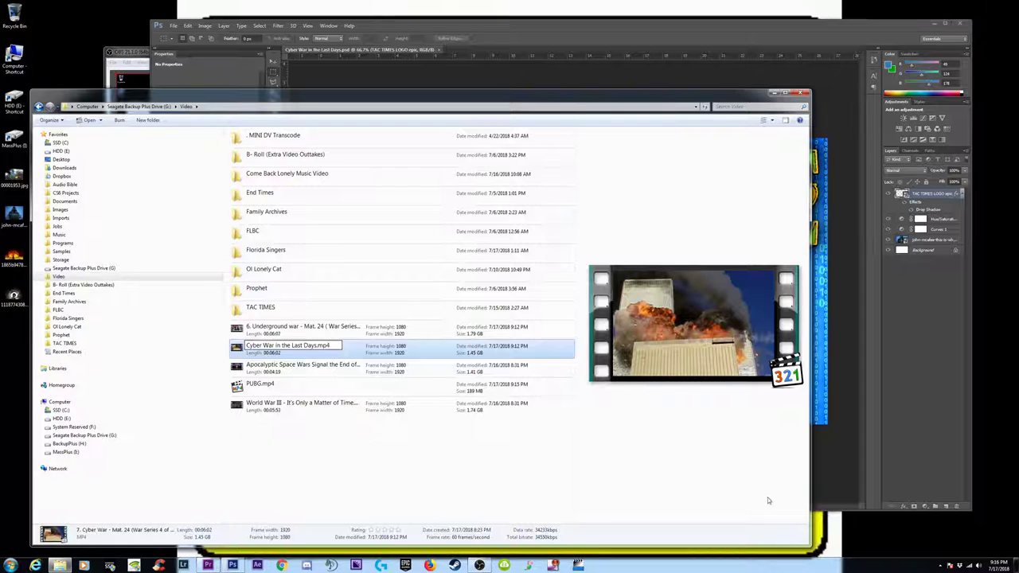
pyautogui.press('Return')
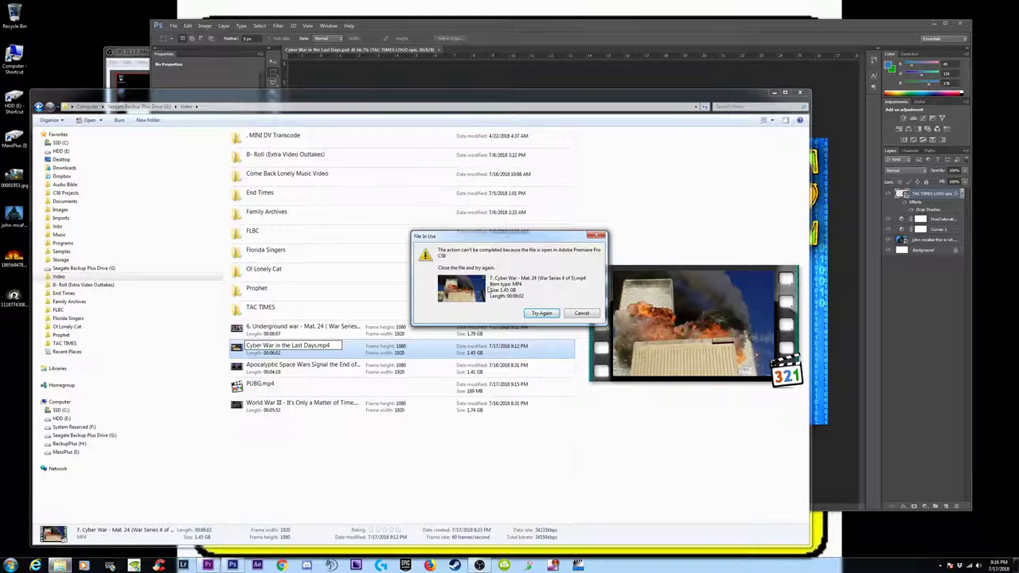
# Close Premiere Pro to release the video file and retry renaming it to Cyber War in the Last Days.mp4.
pyautogui.click(208, 565)
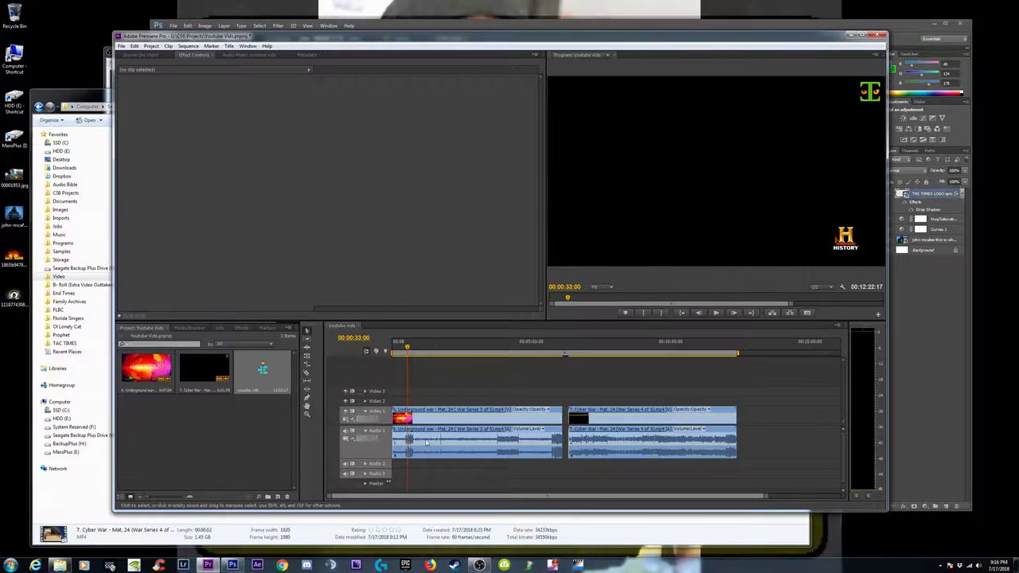
pyautogui.click(418, 346)
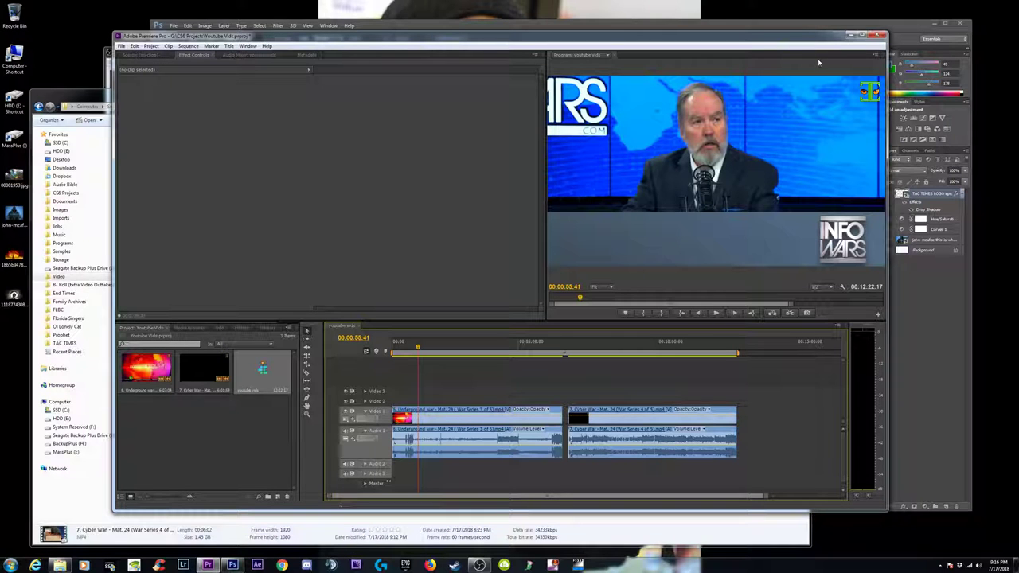
pyautogui.click(880, 35)
pyautogui.click(468, 284)
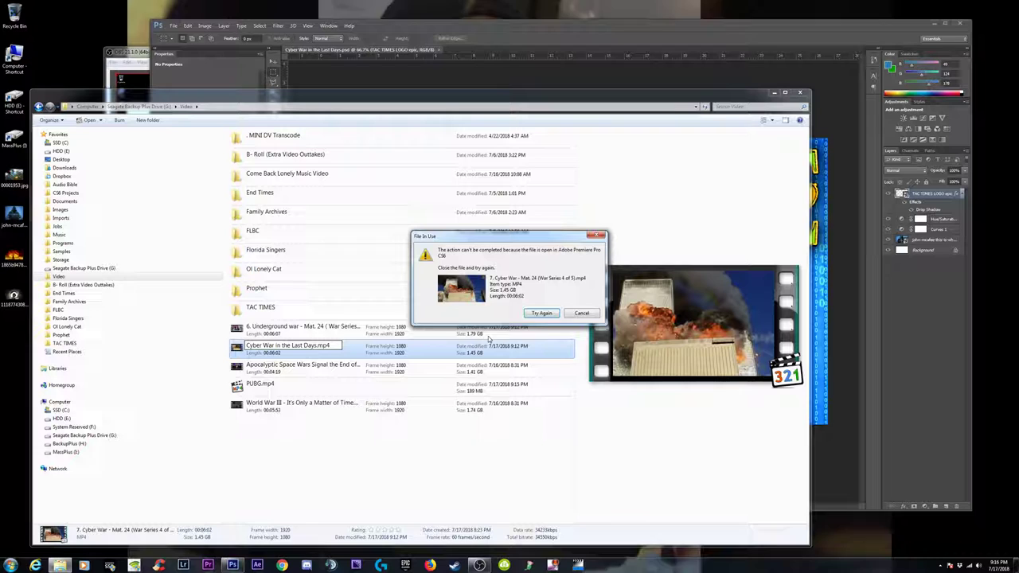
pyautogui.click(541, 313)
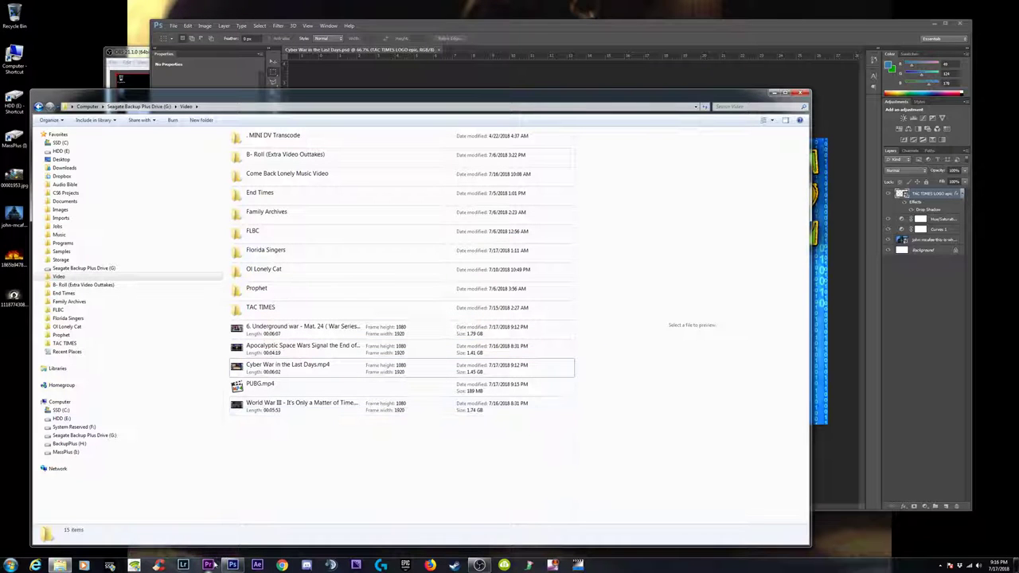
# Place the Statue of Liberty explosion image from the desktop into the Photoshop thumbnail and enlarge it to about 280% to cover the canvas.
pyautogui.click(536, 27)
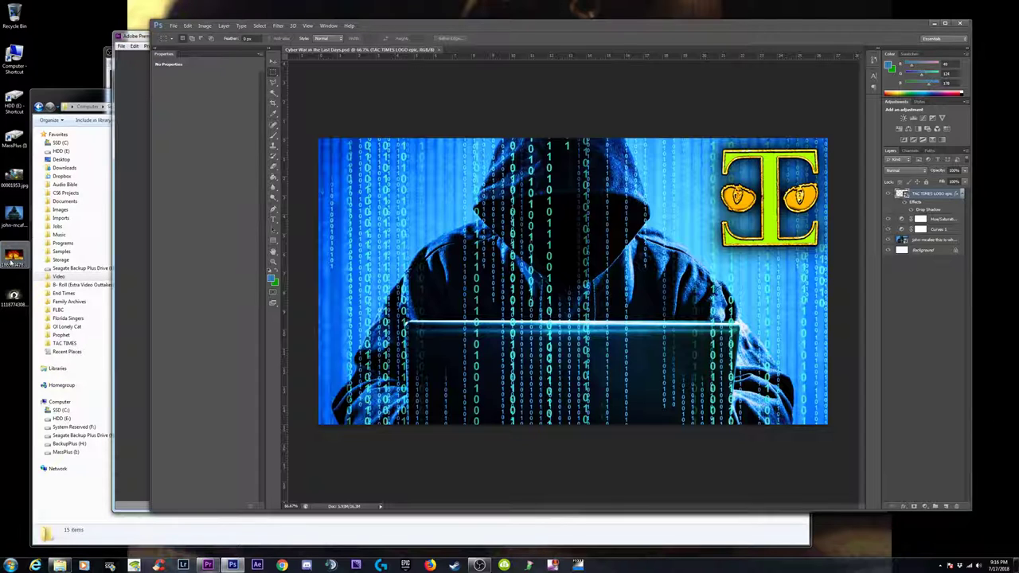
pyautogui.moveTo(11, 262); pyautogui.dragTo(312, 426)
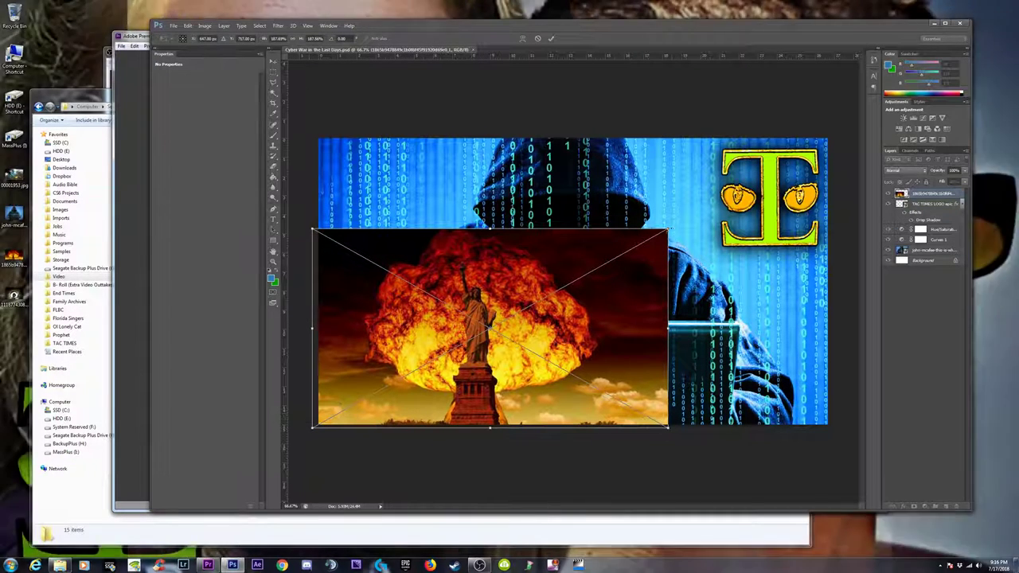
pyautogui.moveTo(667, 229); pyautogui.dragTo(844, 130)
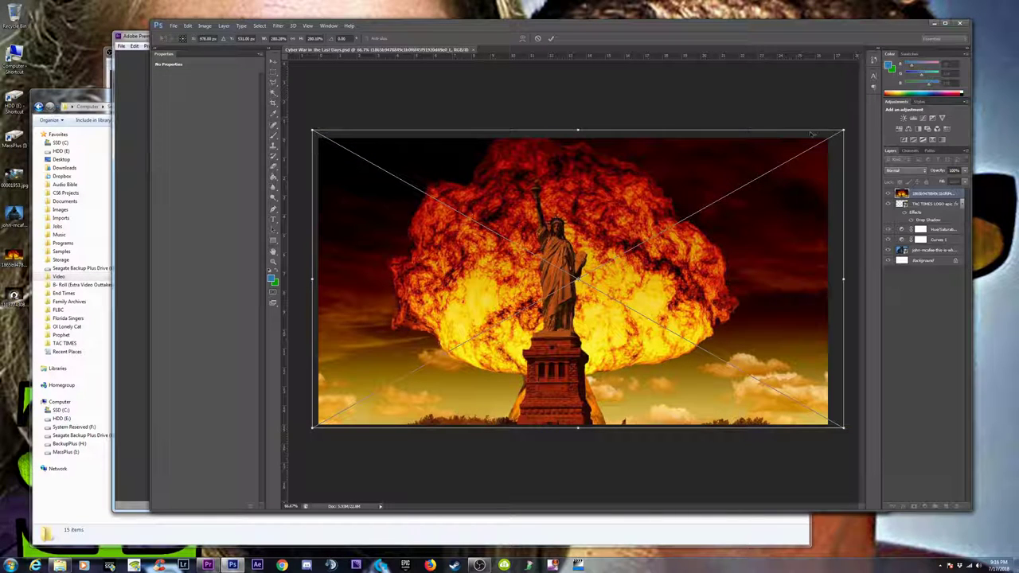
pyautogui.press('Return')
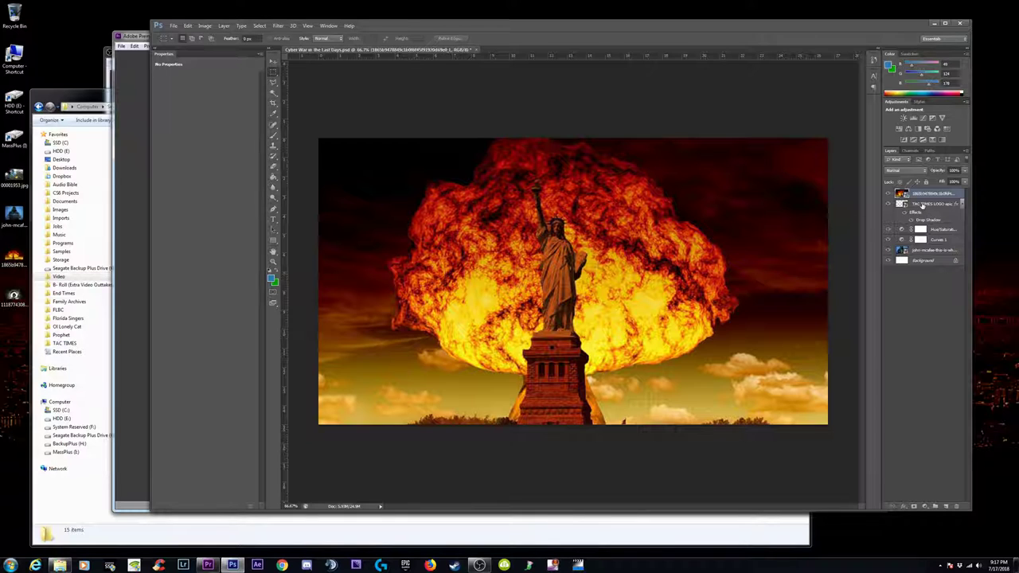
# Reorder the layers so the TAC TIMES logo is topmost, with the hacker image directly below it and above the explosion image.
pyautogui.moveTo(922, 206); pyautogui.dragTo(925, 192)
pyautogui.click(920, 250)
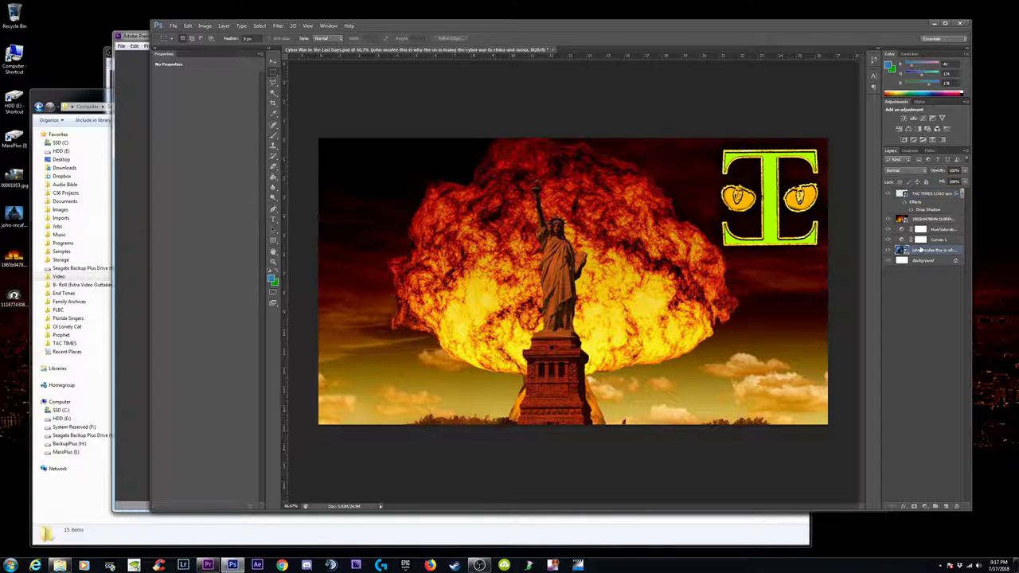
pyautogui.moveTo(924, 252); pyautogui.dragTo(928, 216)
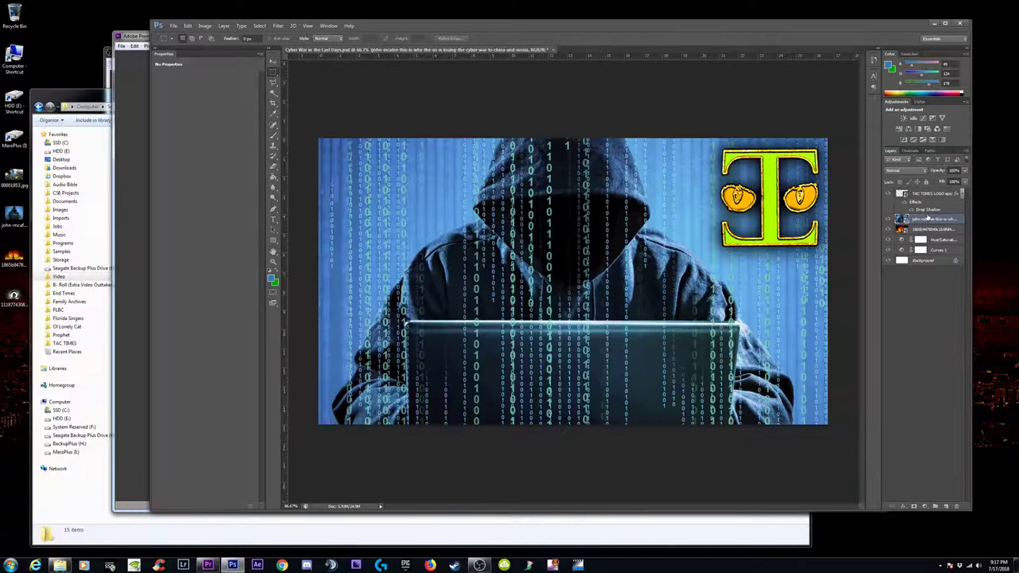
# Sharpen the hacker image layer with Unsharp Mask at 53% amount, 13.5 pixels radius and threshold 0, comparing the preview before applying.
pyautogui.click(276, 25)
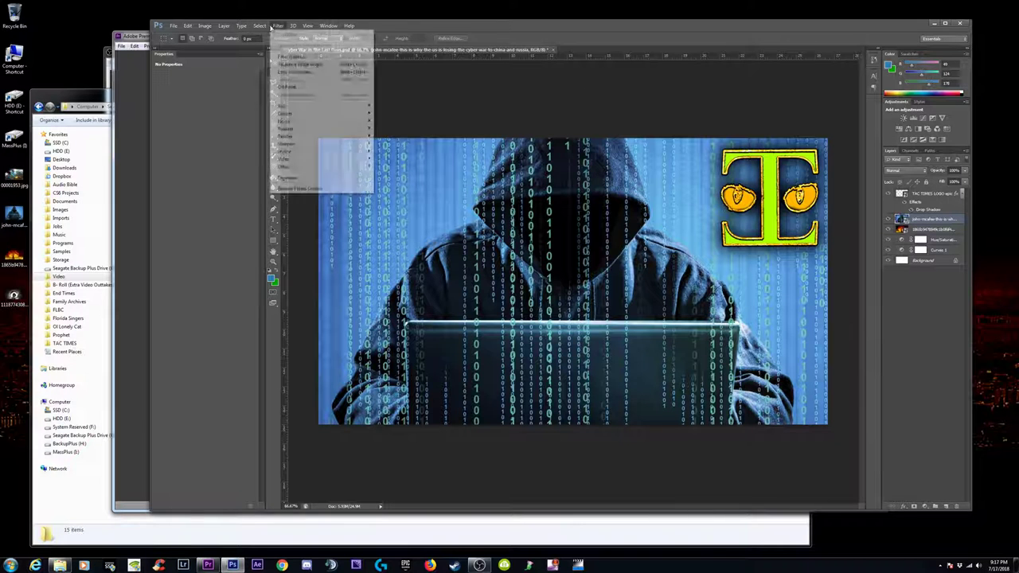
pyautogui.click(273, 28)
pyautogui.click(276, 25)
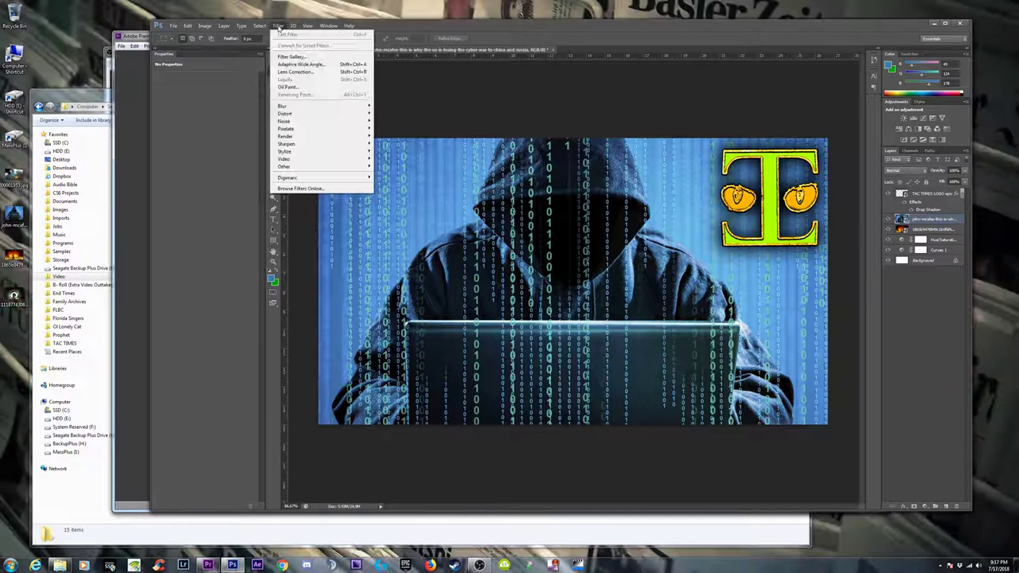
pyautogui.moveTo(302, 144)
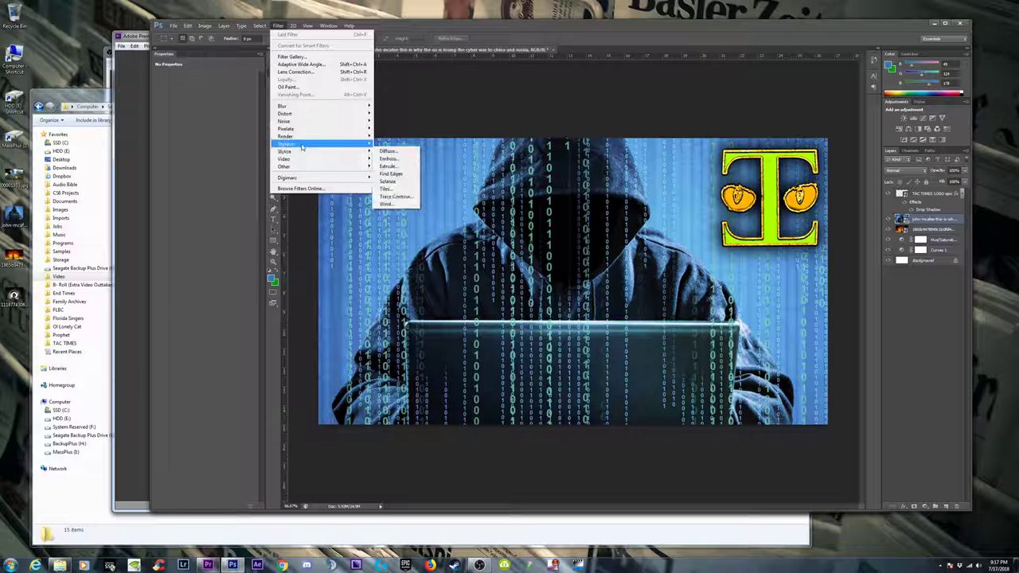
pyautogui.click(394, 174)
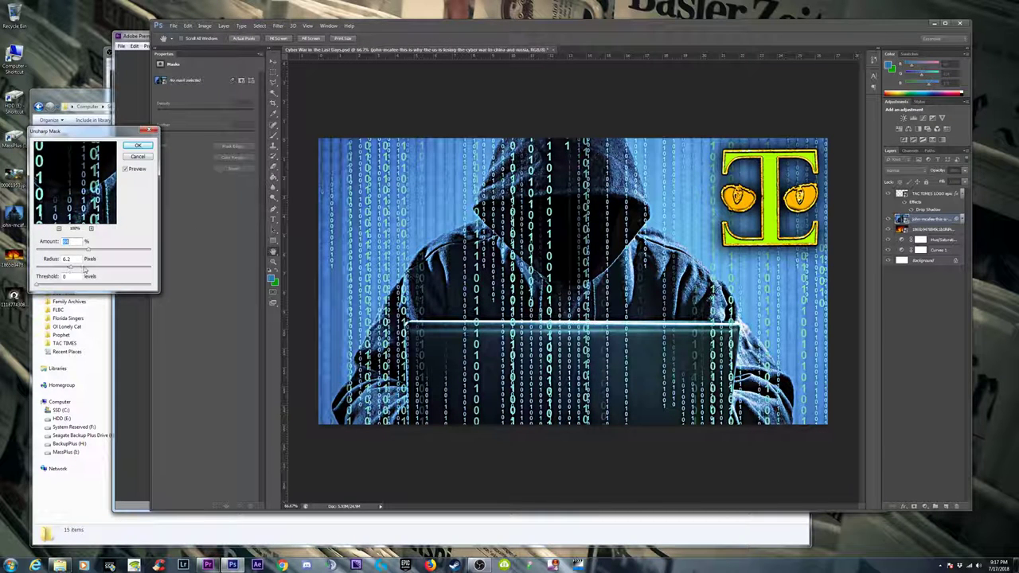
pyautogui.click(83, 267)
pyautogui.click(69, 250)
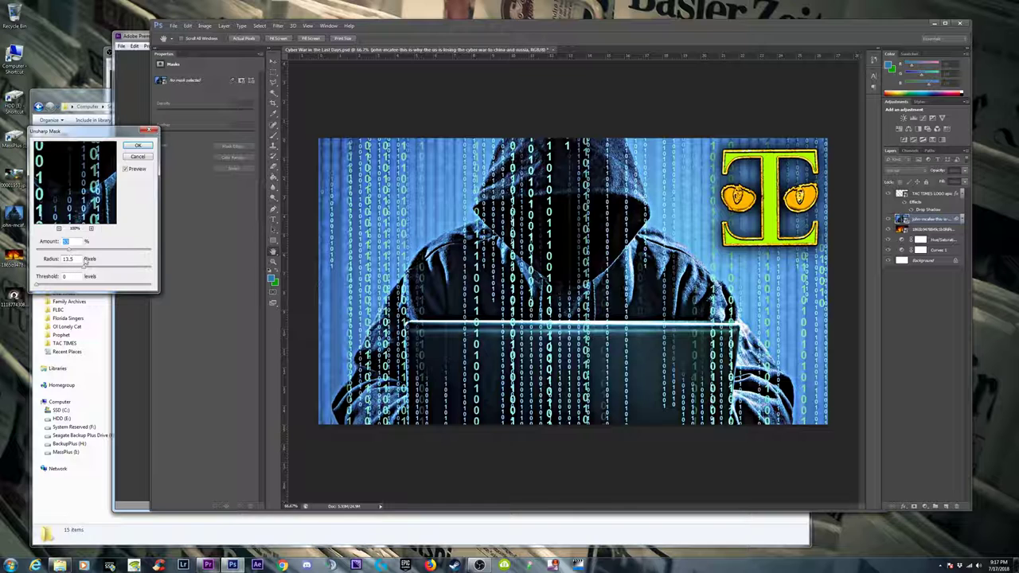
pyautogui.click(125, 169)
pyautogui.click(125, 169)
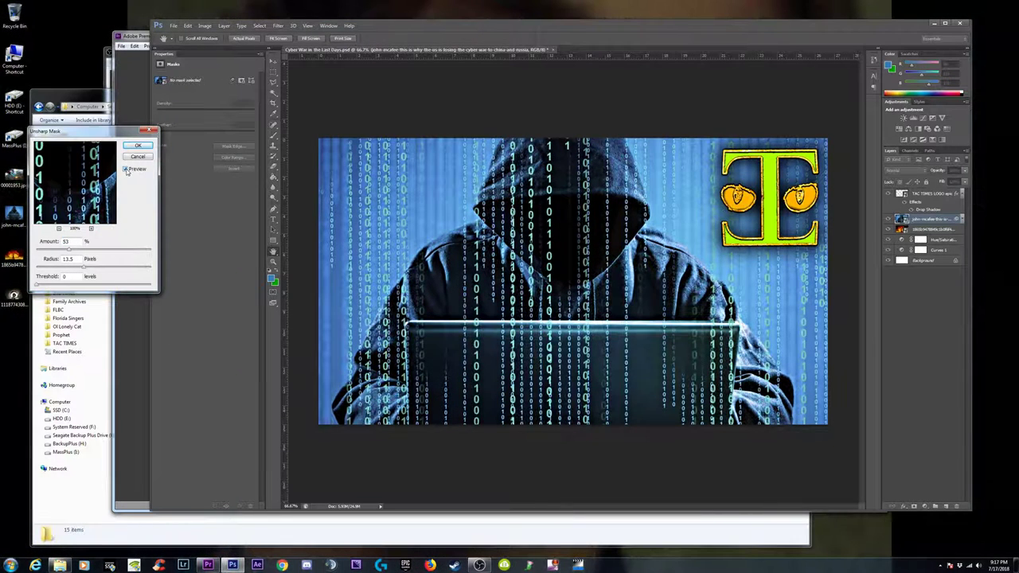
pyautogui.click(137, 146)
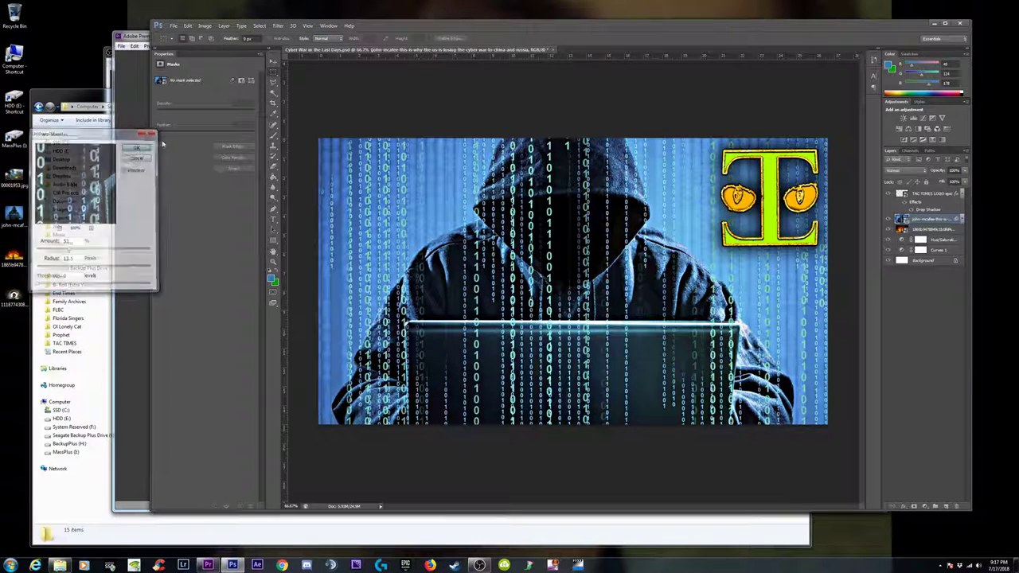
# Save the sharpened hacker thumbnail to its existing Photoshop file.
pyautogui.click(173, 25)
pyautogui.click(183, 116)
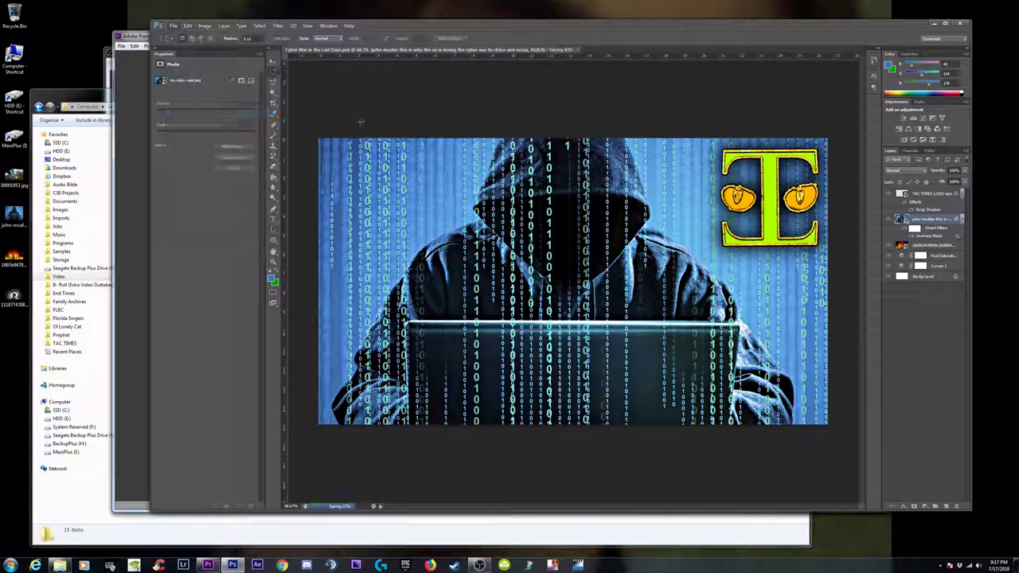
pyautogui.click(173, 26)
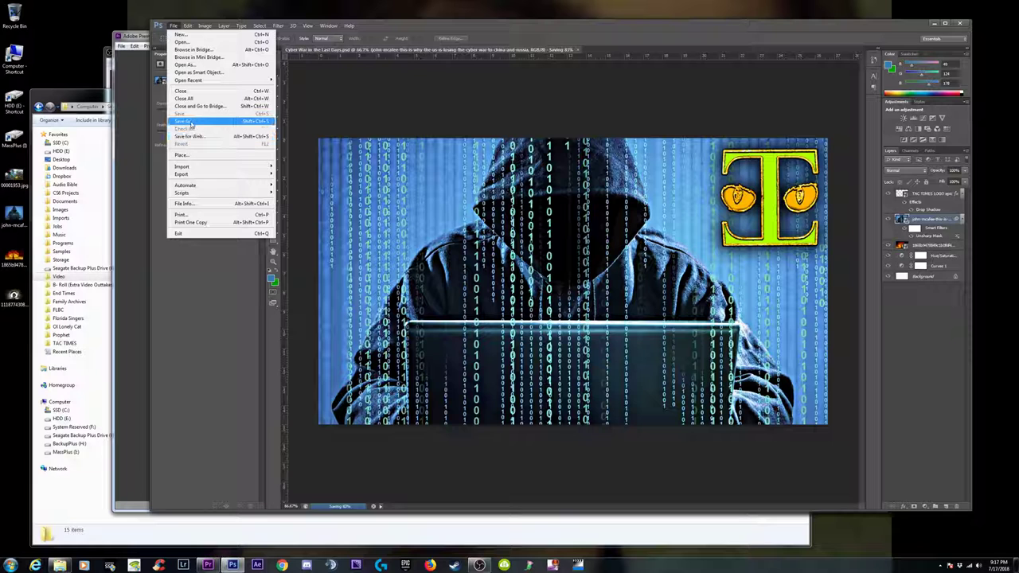
pyautogui.click(207, 313)
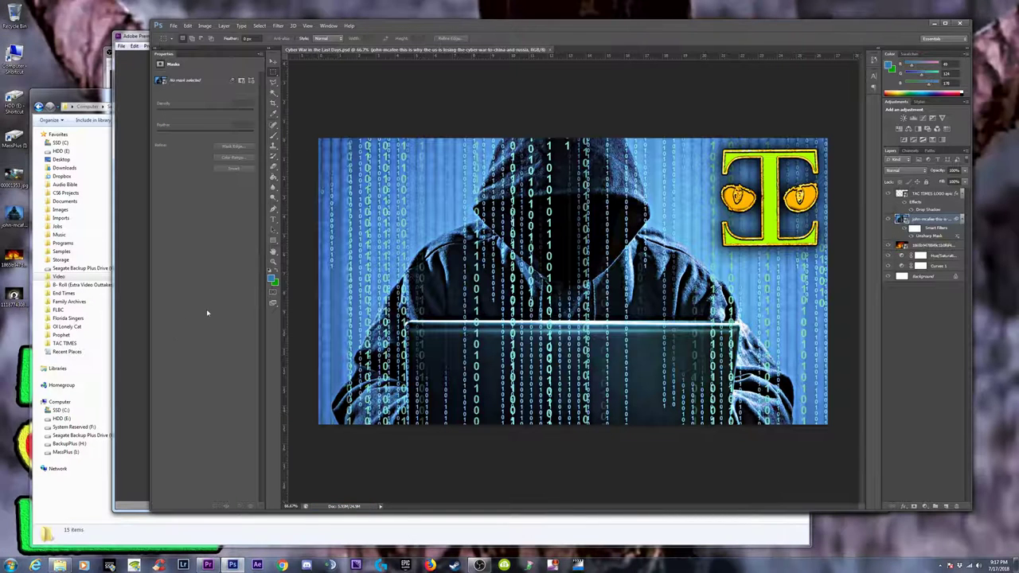
# Save a JPEG copy of the thumbnail as Cyber War in the Last Days at maximum quality 12 with Baseline ("Standard") format.
pyautogui.click(173, 25)
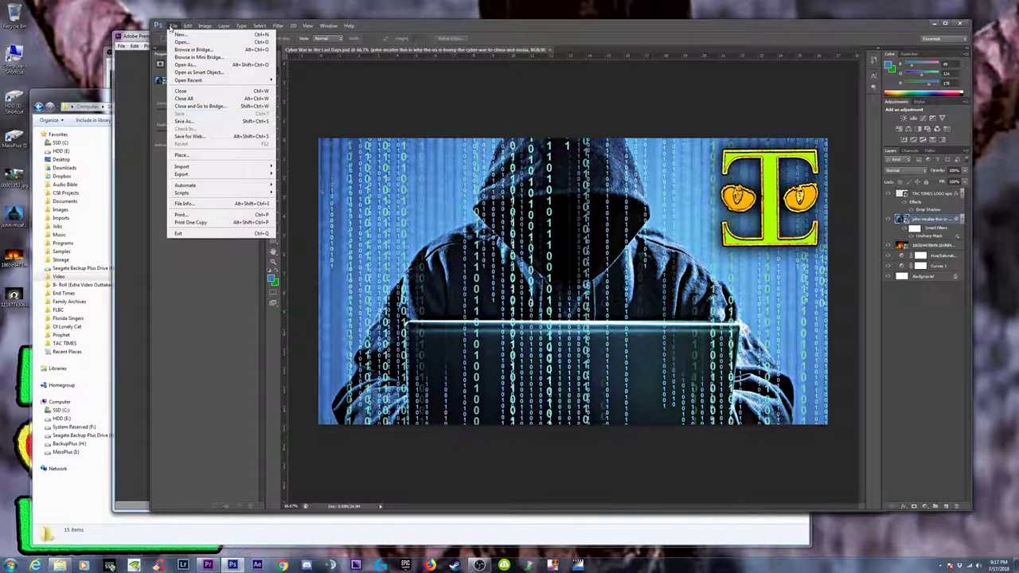
pyautogui.click(191, 120)
pyautogui.click(581, 285)
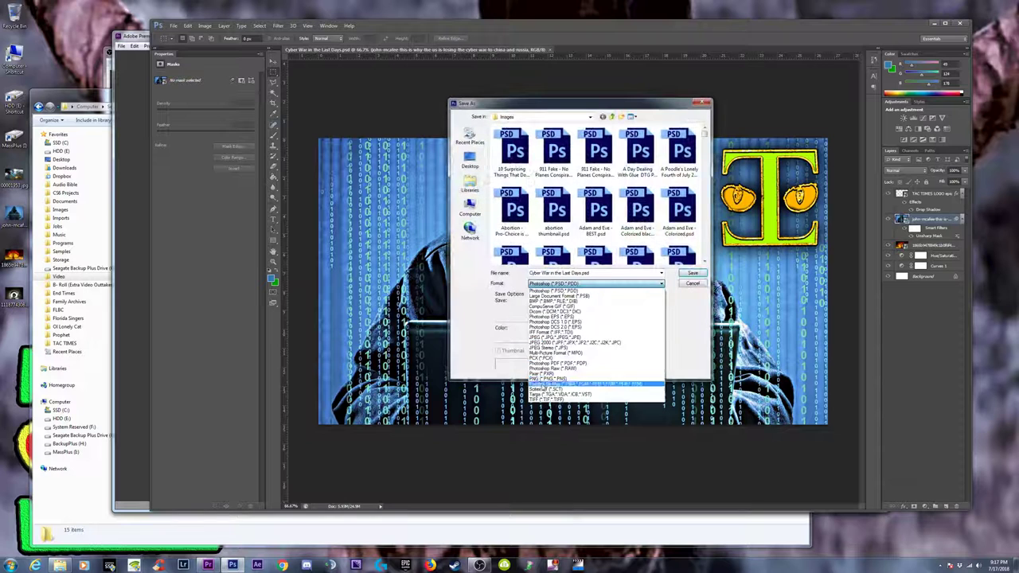
pyautogui.click(593, 340)
pyautogui.click(693, 273)
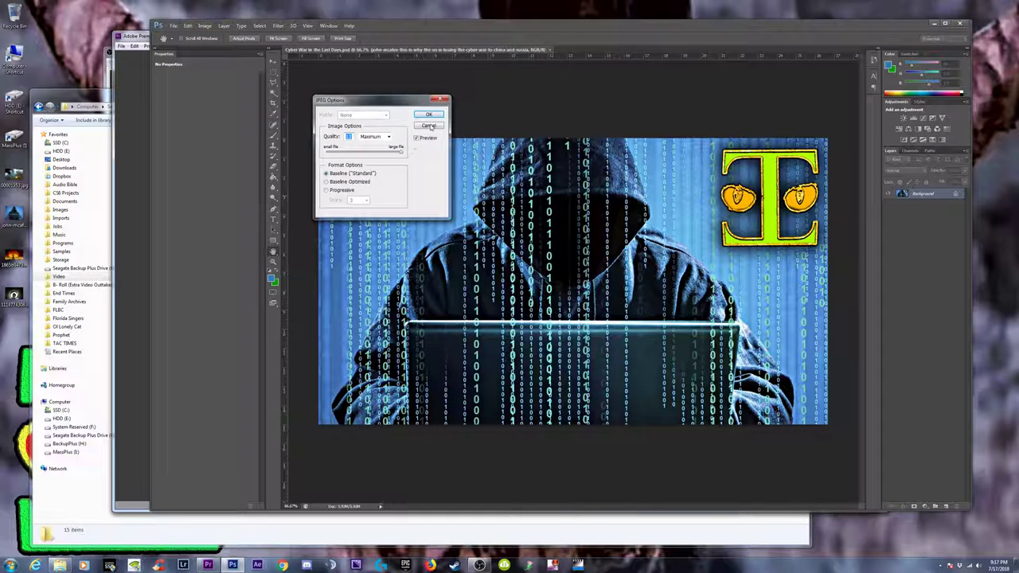
pyautogui.click(429, 116)
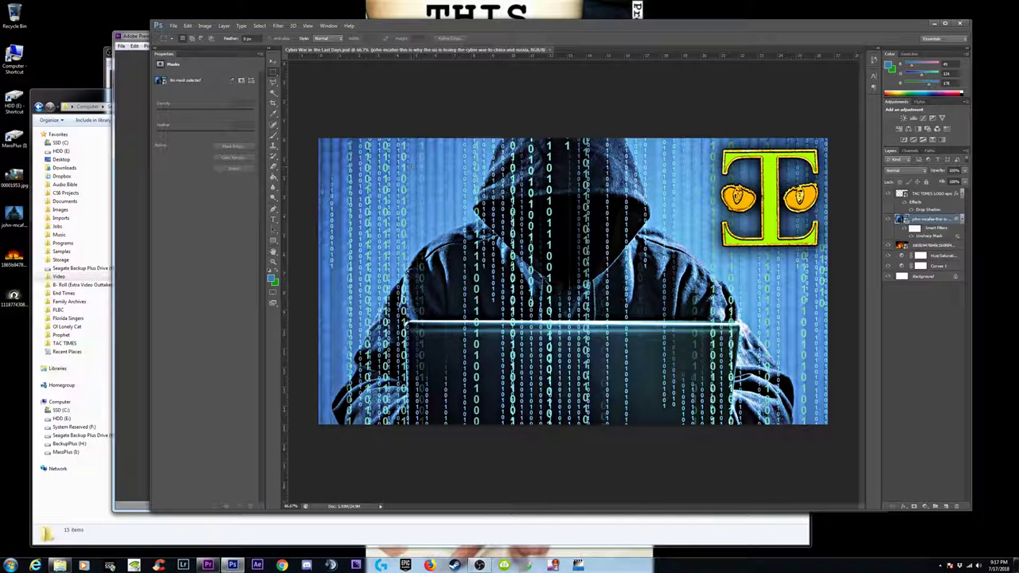
# Reorder the layers so the explosion image is above the hacker image, with both beneath the Hue/Saturation and Curves adjustment layers.
pyautogui.moveTo(85, 95); pyautogui.dragTo(52, 106)
pyautogui.click(359, 85)
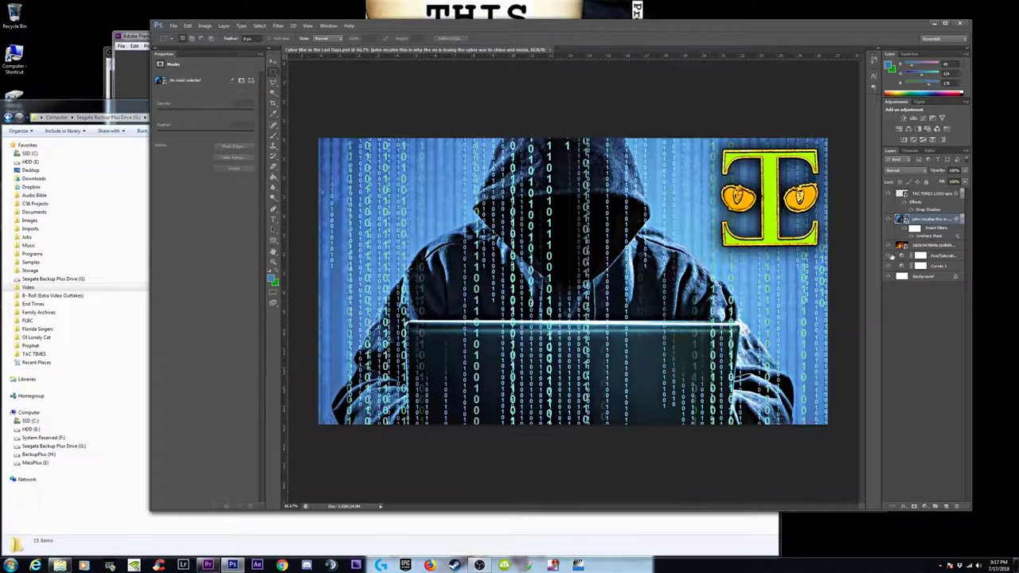
pyautogui.moveTo(929, 246); pyautogui.dragTo(930, 218)
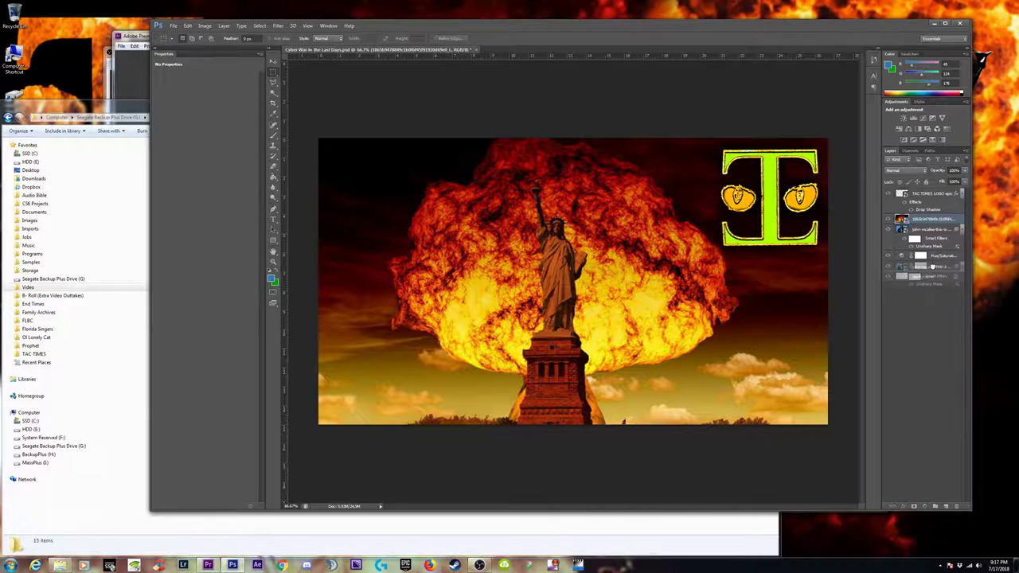
pyautogui.moveTo(928, 220); pyautogui.dragTo(928, 272)
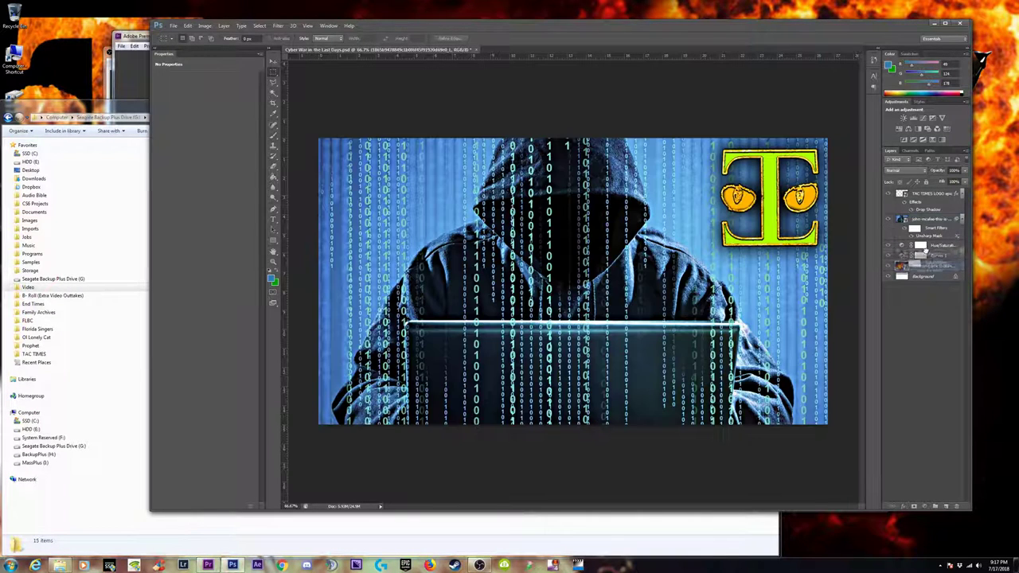
pyautogui.moveTo(917, 221); pyautogui.dragTo(918, 273)
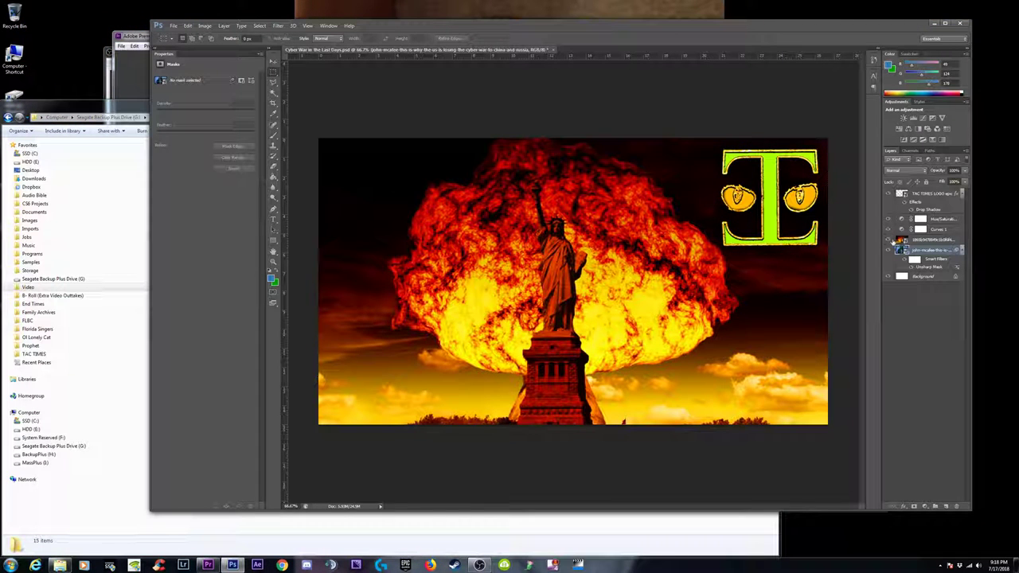
pyautogui.doubleClick(900, 249)
pyautogui.press('Return')
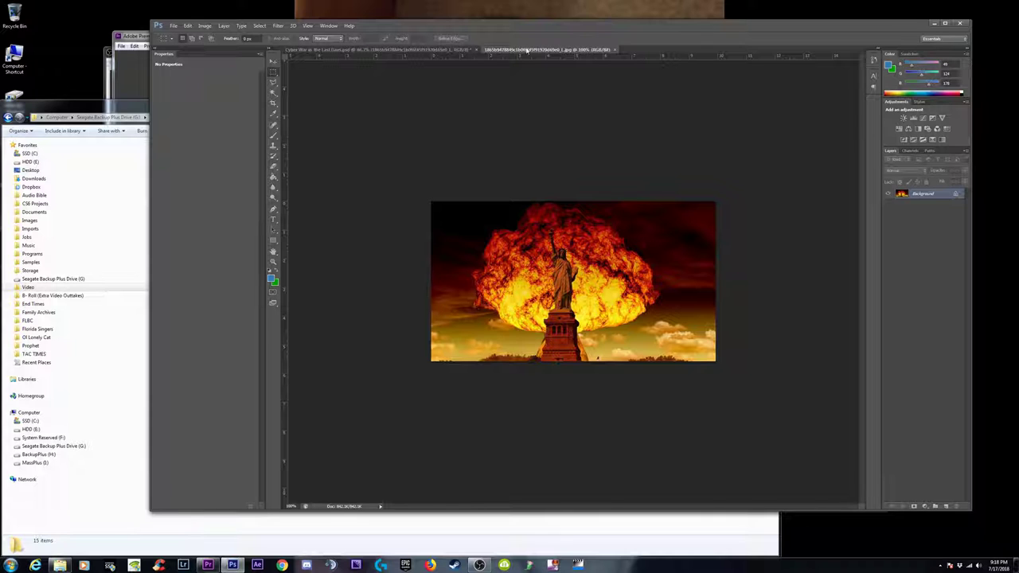
pyautogui.click(614, 49)
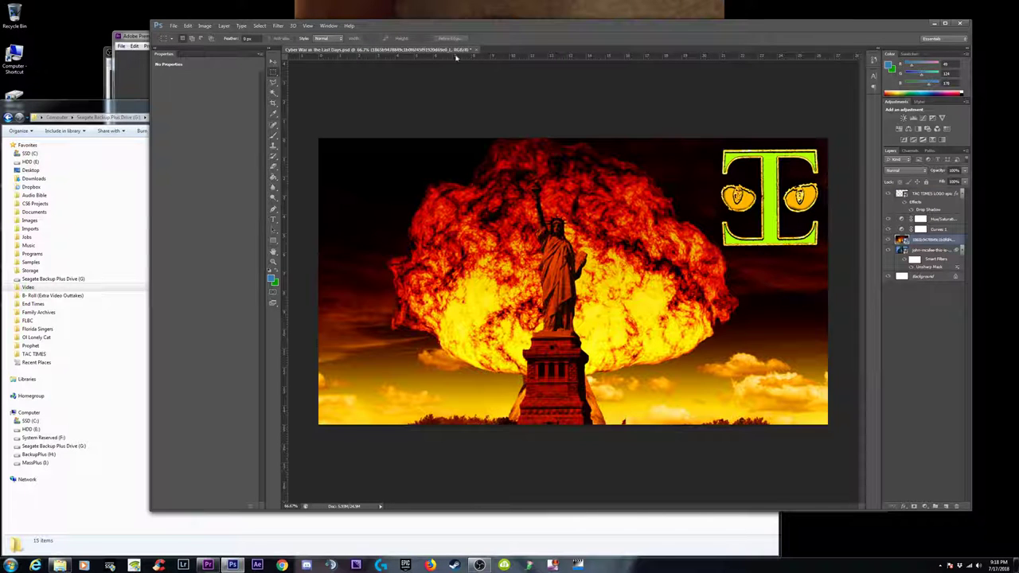
# Adjust the Curves layer to about input 27, output 24 in the shadows and 170, 207 in the highlights, and check the Hue/Saturation effect.
pyautogui.click(931, 231)
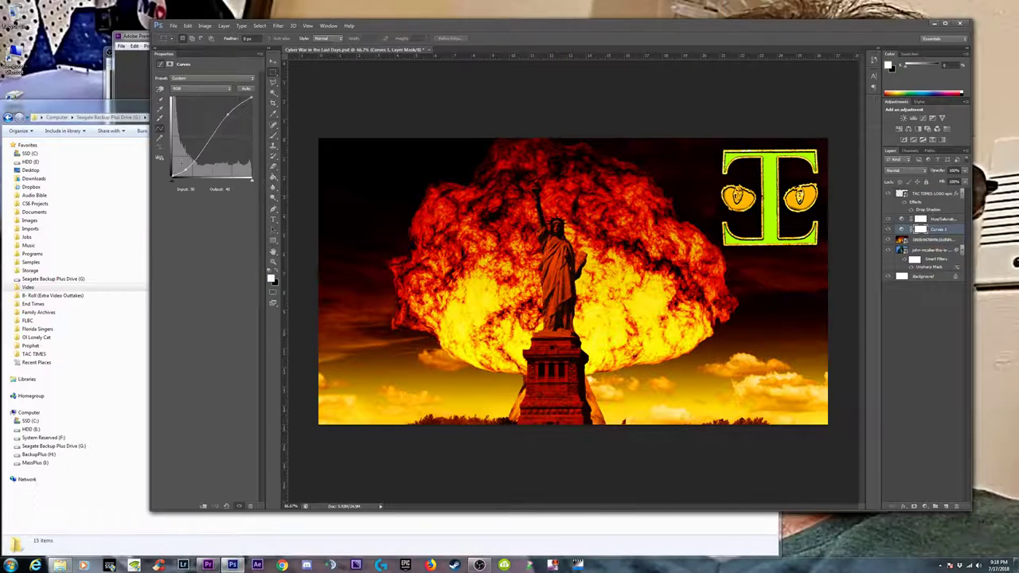
pyautogui.moveTo(186, 170); pyautogui.dragTo(181, 168)
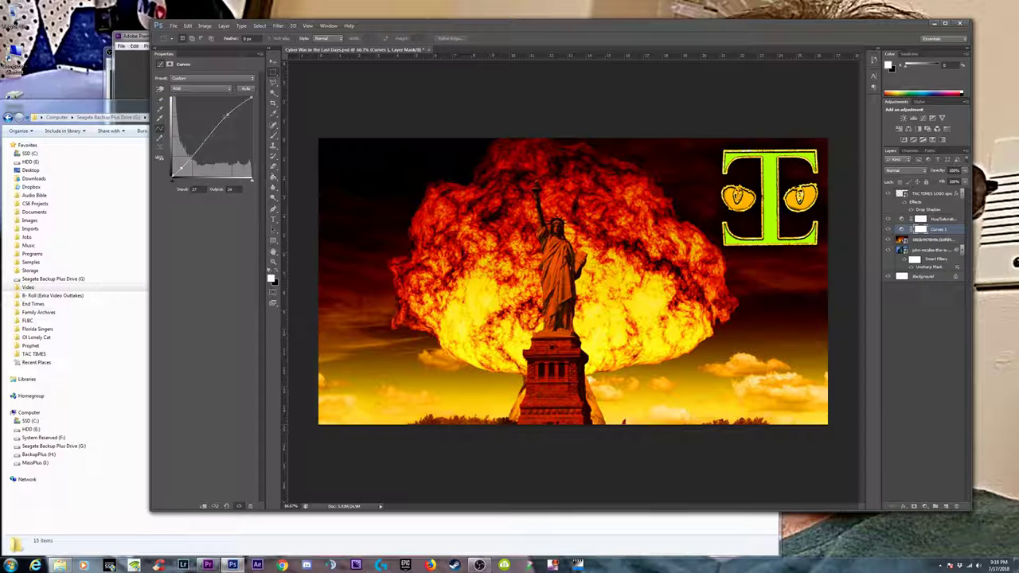
pyautogui.moveTo(226, 115); pyautogui.dragTo(226, 113)
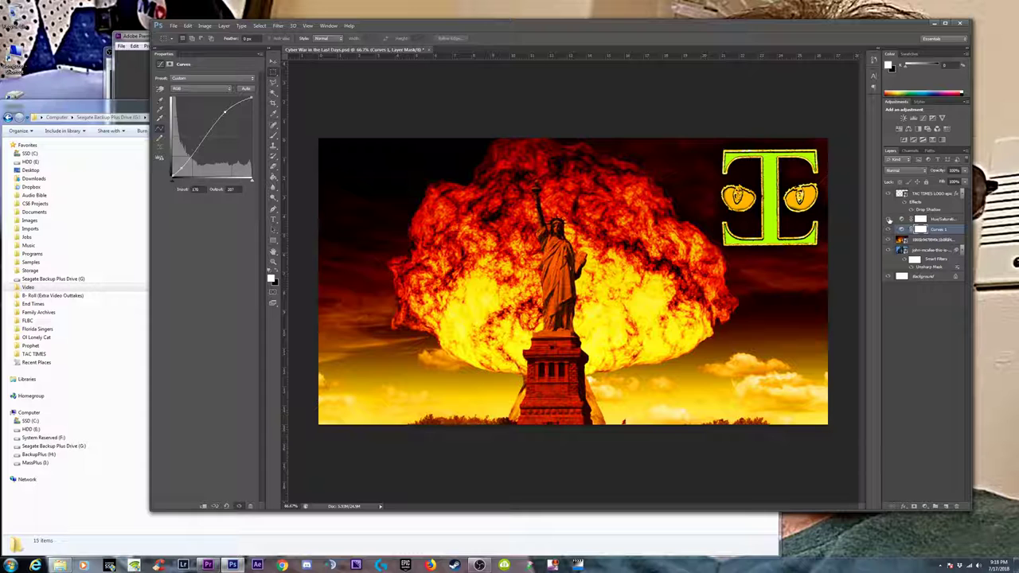
pyautogui.click(888, 220)
pyautogui.click(888, 219)
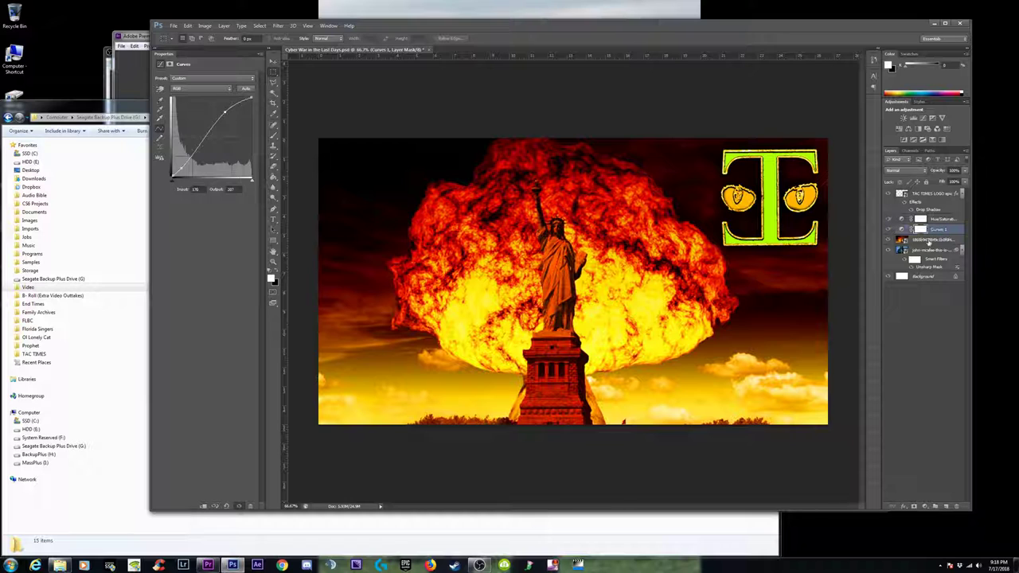
# Enlarge the Statue of Liberty explosion image proportionally to about 338% so it extends beyond the canvas.
pyautogui.click(925, 240)
pyautogui.press('super')
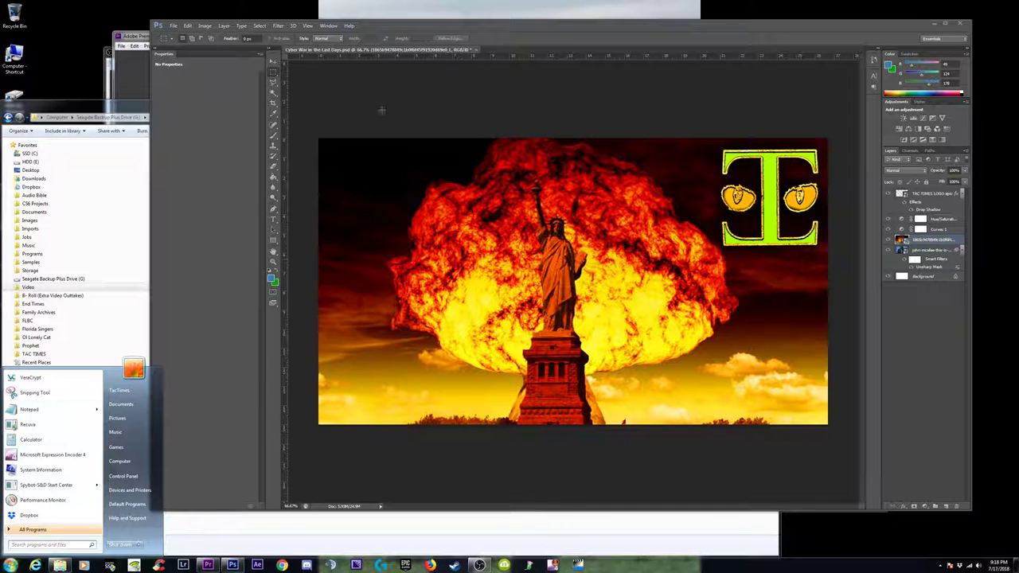
pyautogui.press('Escape')
pyautogui.hotkey('ctrl', 't')
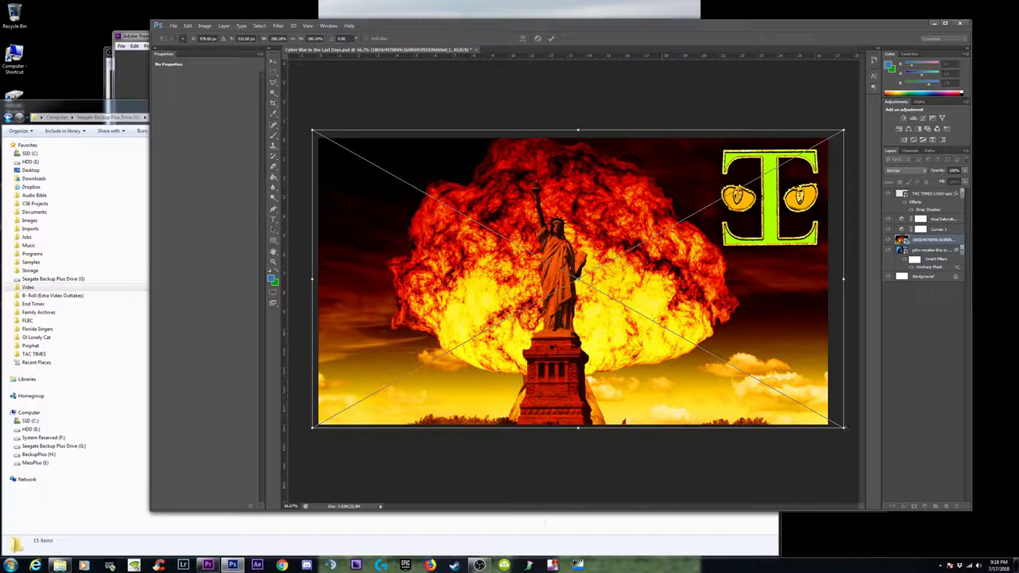
pyautogui.hotkey('ctrl', '-')
pyautogui.hotkey('ctrl', '-')
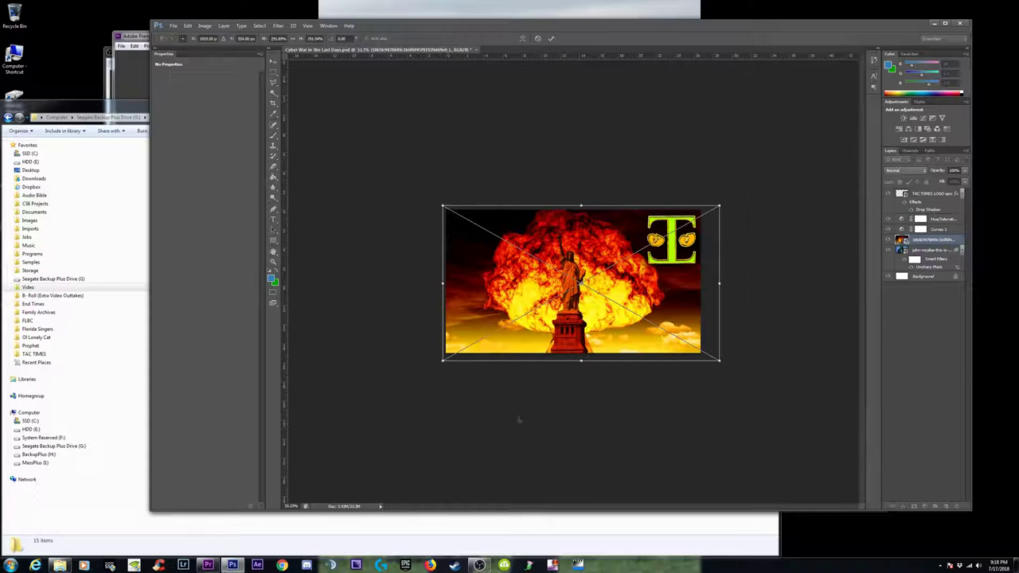
pyautogui.moveTo(443, 363); pyautogui.dragTo(430, 367)
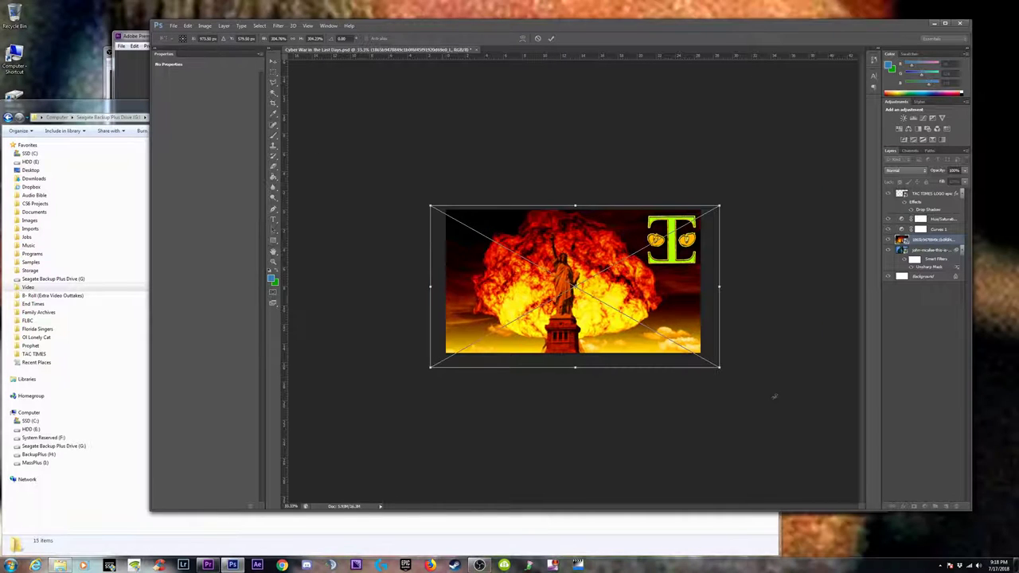
pyautogui.moveTo(719, 367); pyautogui.dragTo(729, 371)
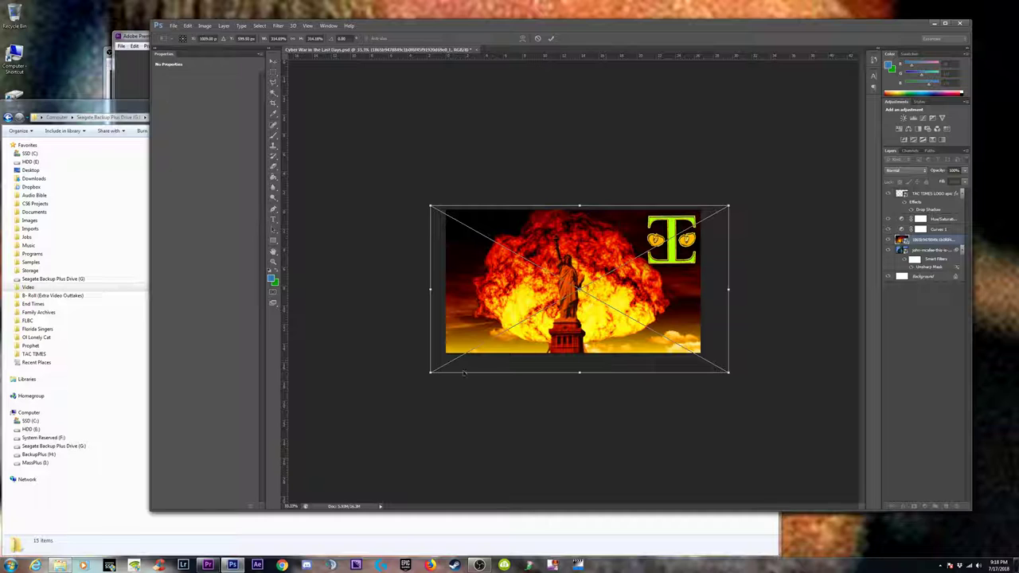
pyautogui.moveTo(430, 372); pyautogui.dragTo(424, 375)
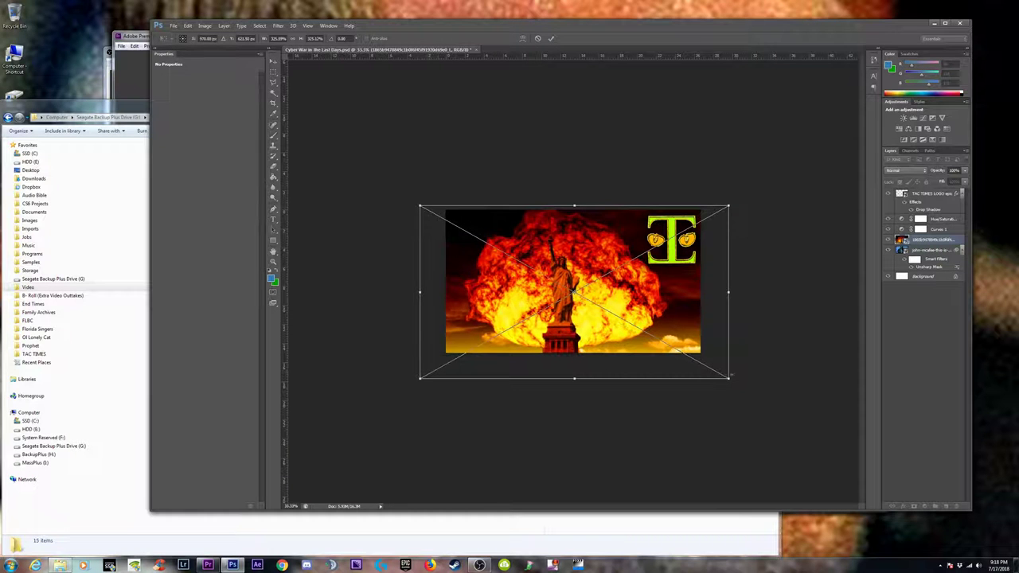
pyautogui.moveTo(728, 379); pyautogui.dragTo(742, 386)
# Shift the enlarged explosion image upward, apply the transform, and fine-tune the image's position with the Move tool.
pyautogui.moveTo(692, 328); pyautogui.dragTo(692, 311)
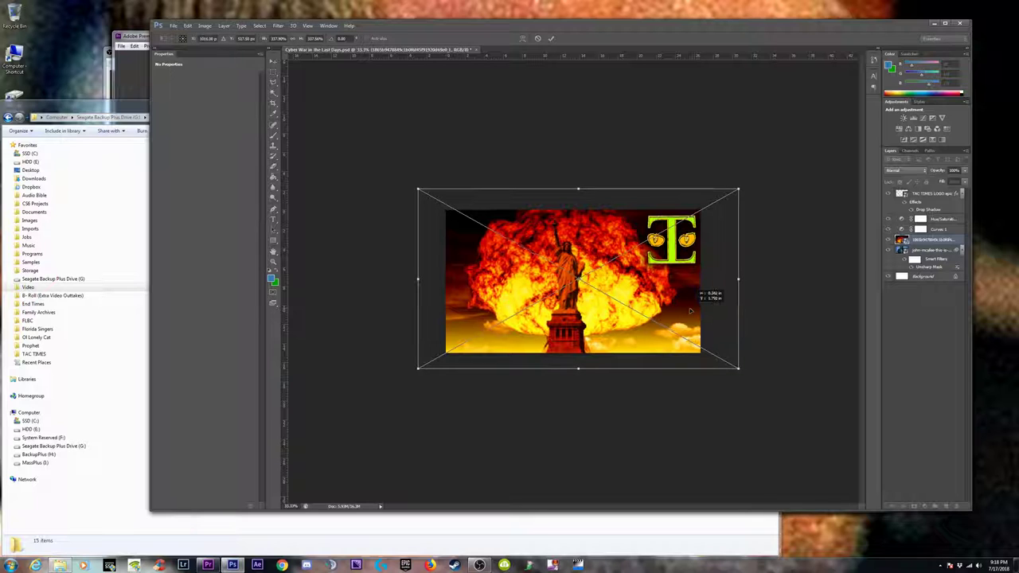
pyautogui.press('Return')
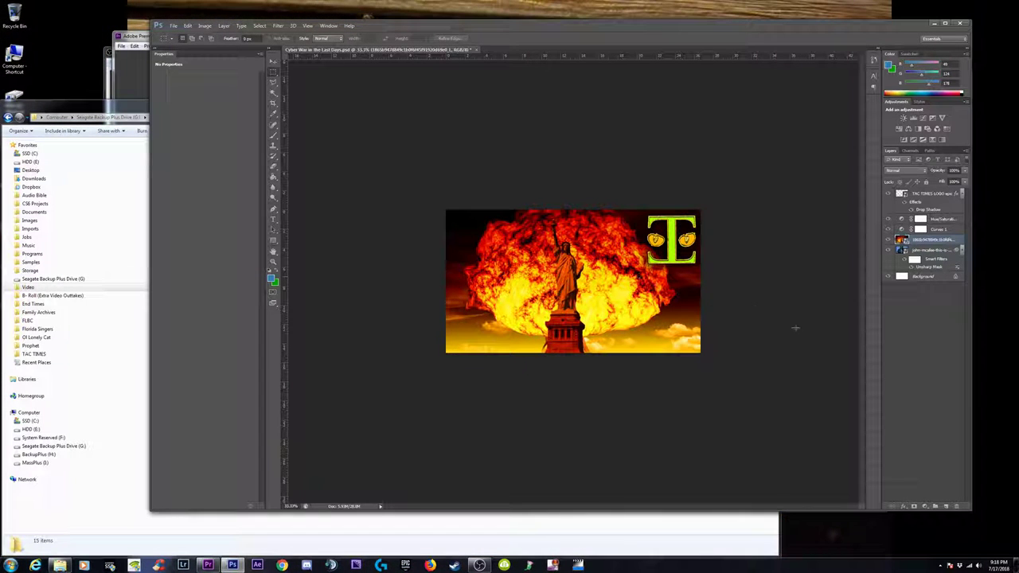
pyautogui.click(273, 62)
pyautogui.moveTo(630, 295)
pyautogui.mouseDown()
pyautogui.moveTo(626, 274)
pyautogui.moveTo(627, 290)
pyautogui.mouseUp()
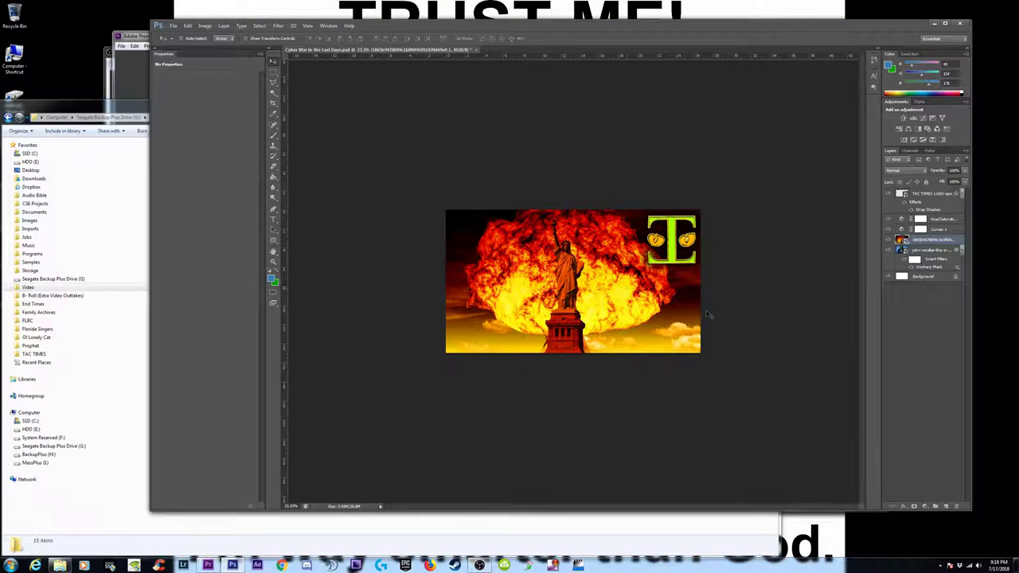
# Sharpen the explosion image layer with Unsharp Mask at 28% amount, a reduced radius and threshold 0, comparing the preview before applying.
pyautogui.click(278, 26)
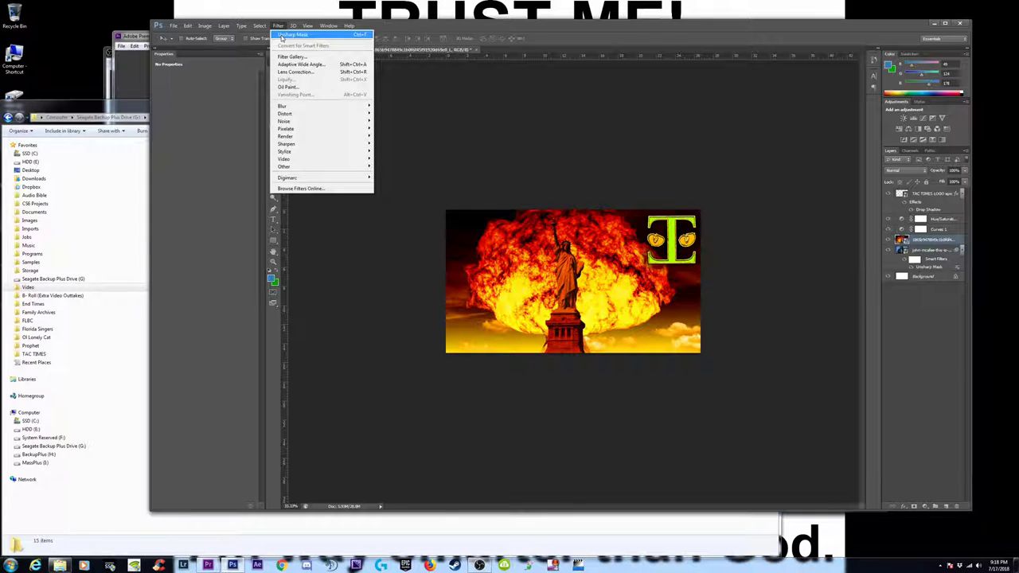
pyautogui.moveTo(288, 143)
pyautogui.click(394, 177)
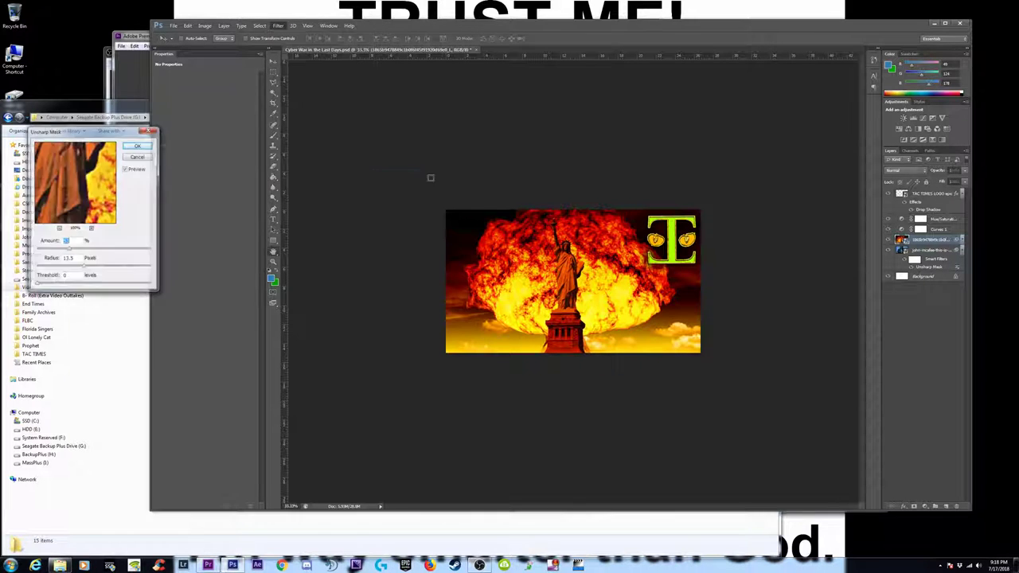
pyautogui.hotkey('ctrl', '+')
pyautogui.hotkey('ctrl', '+')
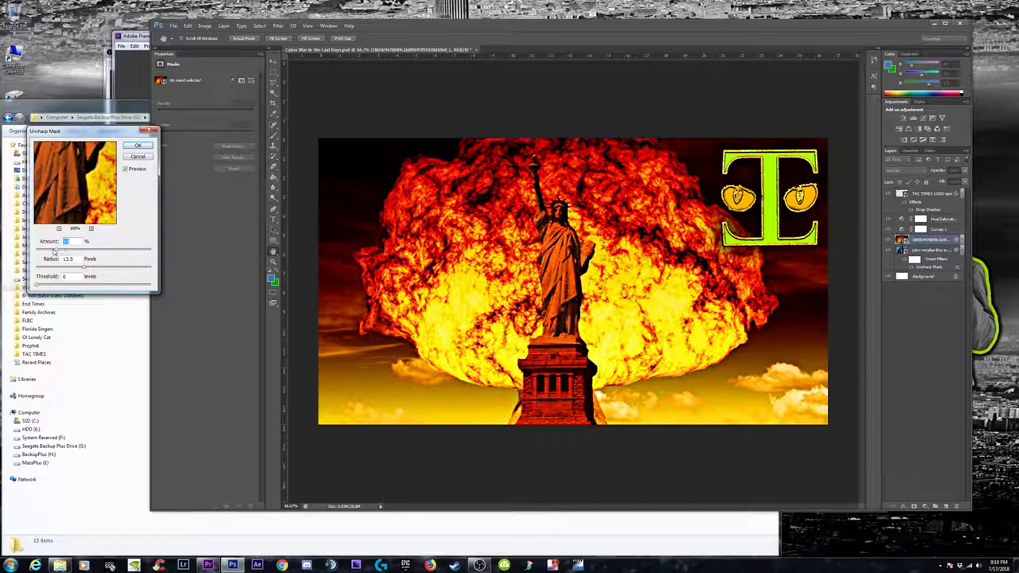
pyautogui.press('Tab')
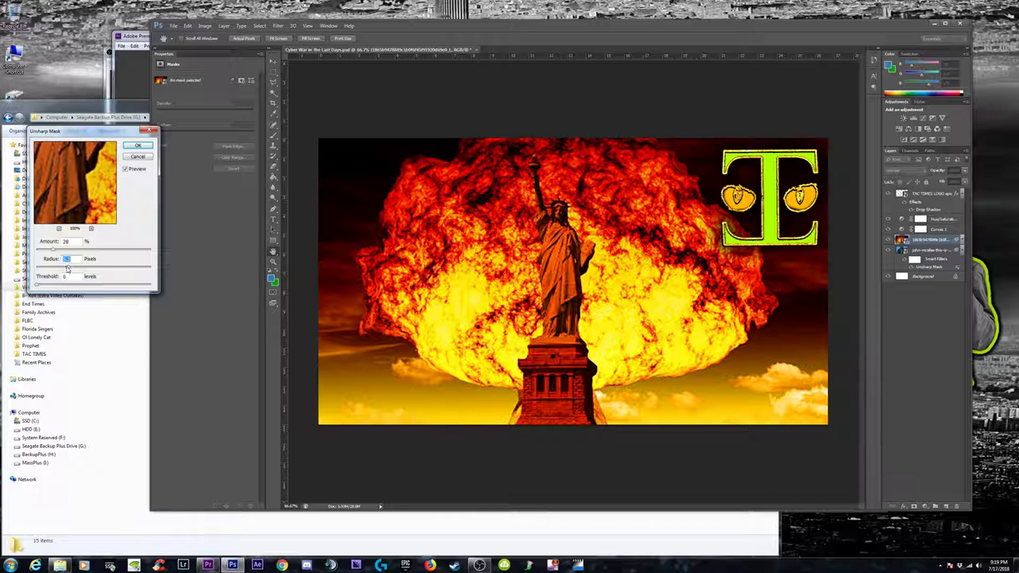
pyautogui.click(126, 169)
pyautogui.click(145, 145)
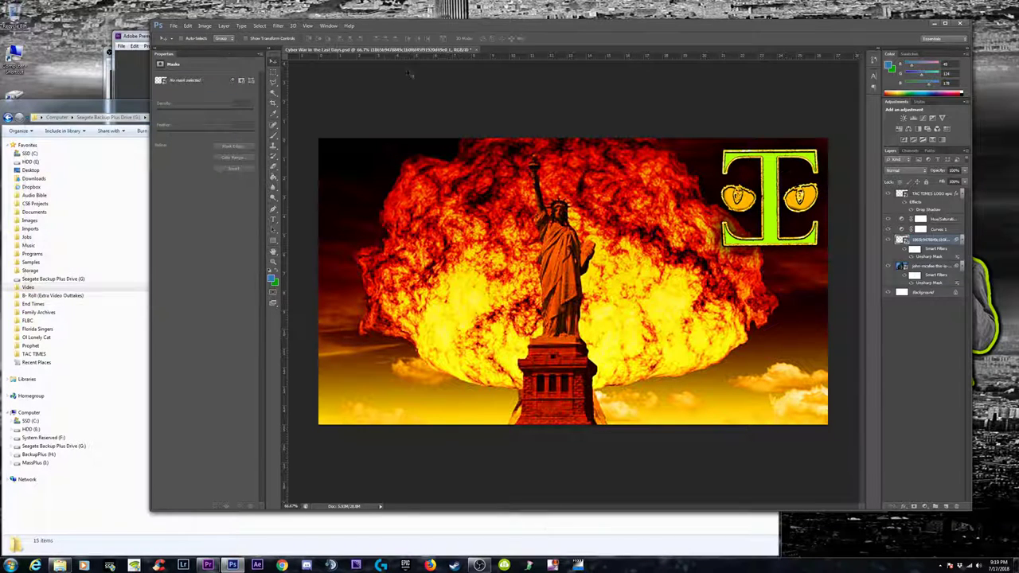
# Start saving the thumbnail under a new name and copy the file name of the World War III video from the Video folder.
pyautogui.click(172, 25)
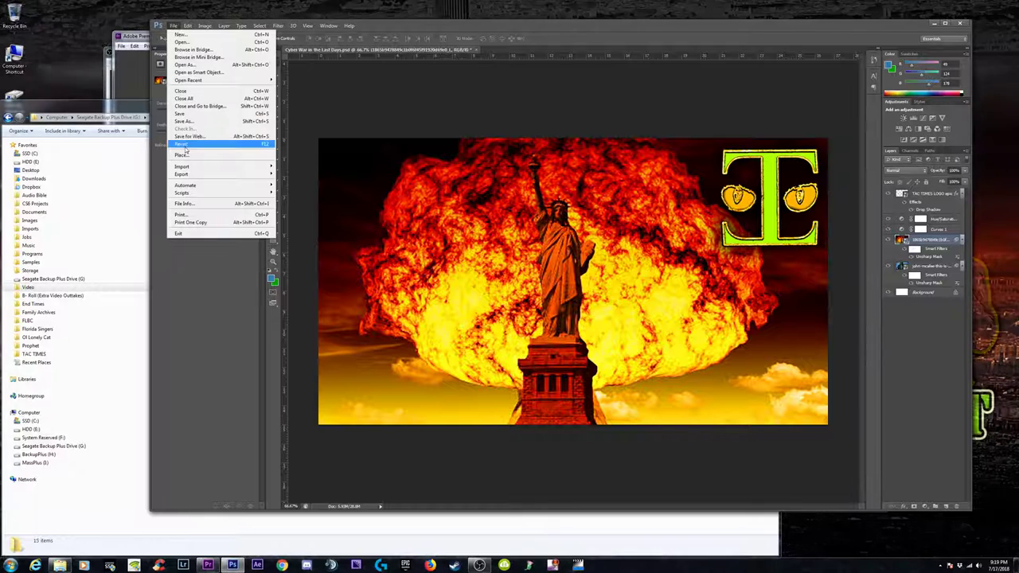
pyautogui.click(186, 123)
pyautogui.click(123, 105)
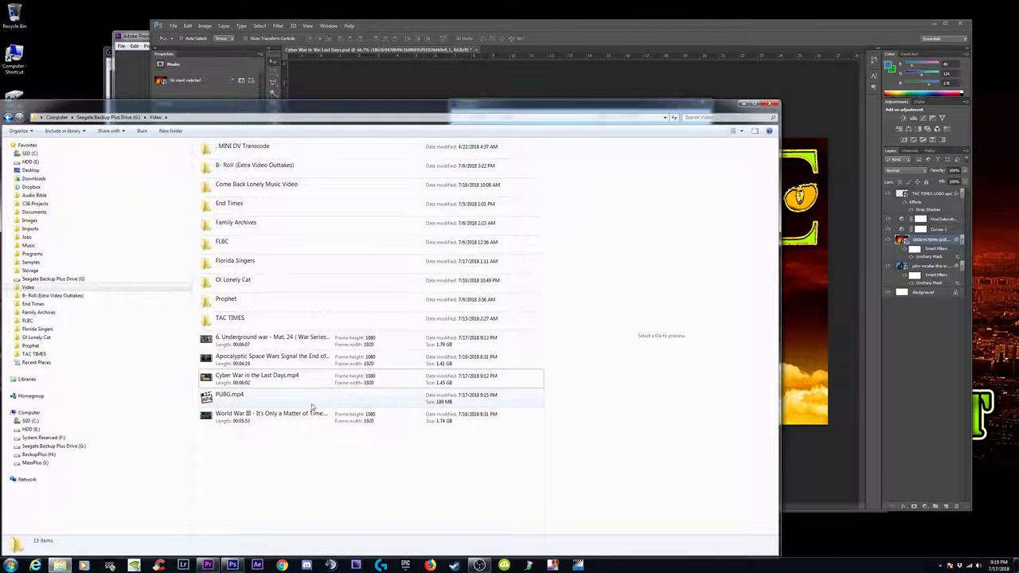
pyautogui.click(244, 363)
pyautogui.click(242, 344)
pyautogui.click(250, 380)
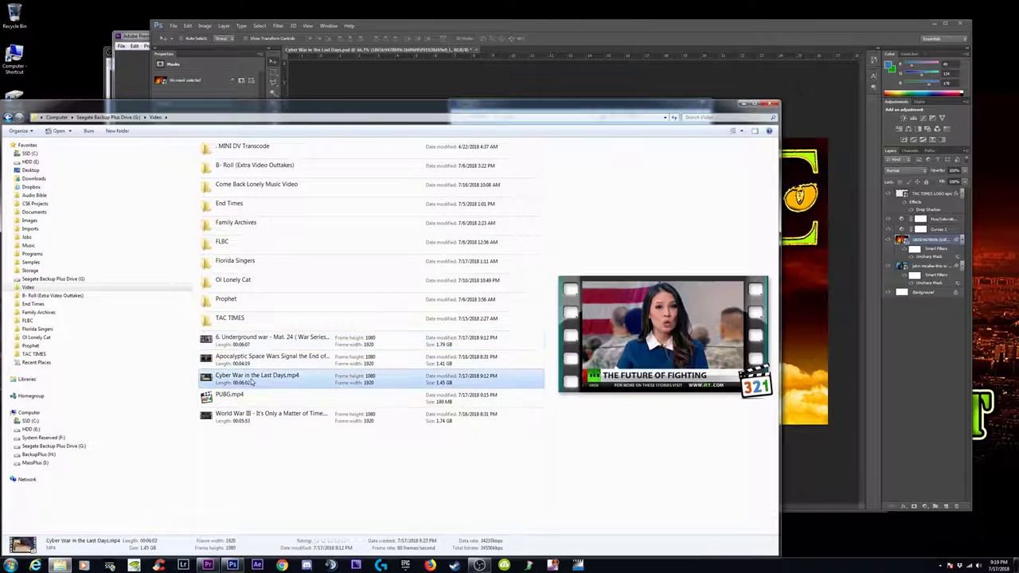
pyautogui.click(241, 399)
pyautogui.click(241, 422)
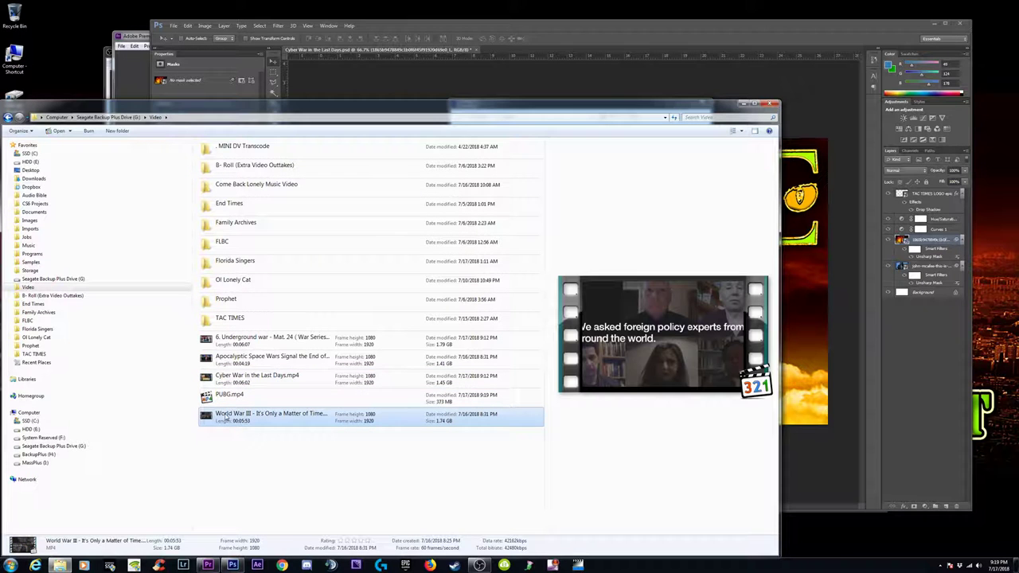
pyautogui.click(227, 416)
pyautogui.hotkey('ctrl', 'c')
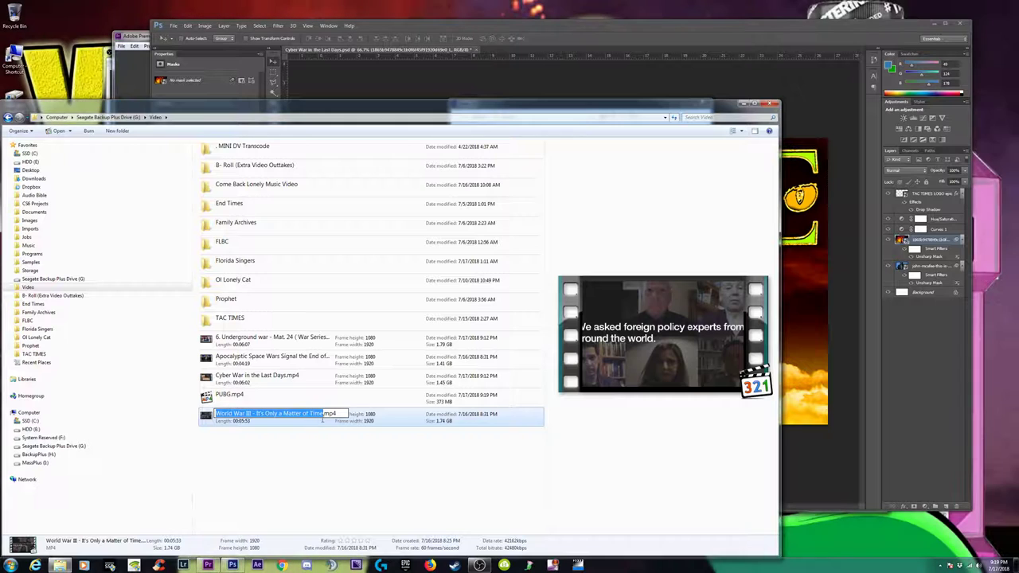
# Save the explosion thumbnail in the Images folder as a Photoshop file with the copied name "World War III - It's Only a Matter of Time".
pyautogui.click(461, 33)
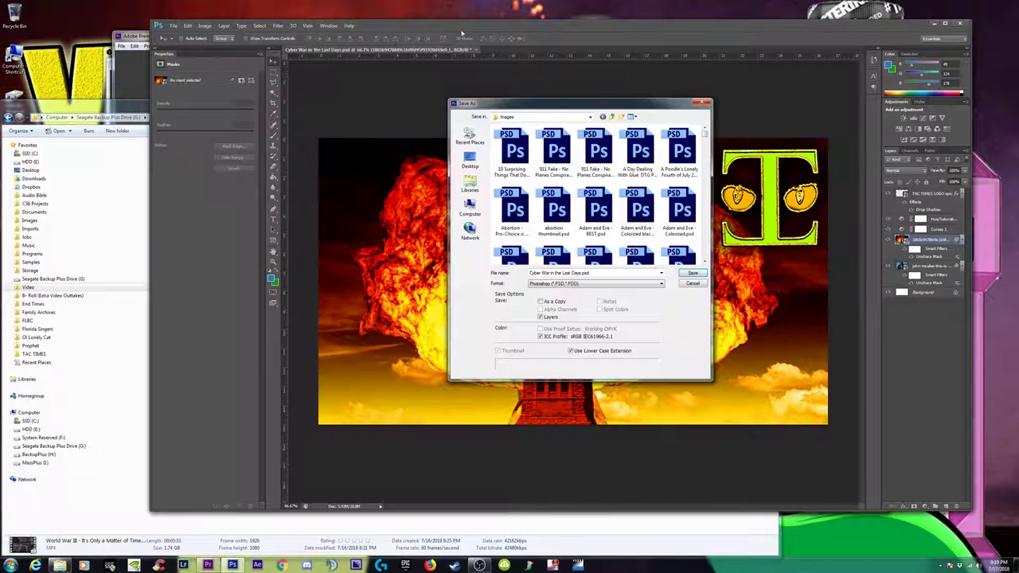
pyautogui.click(587, 272)
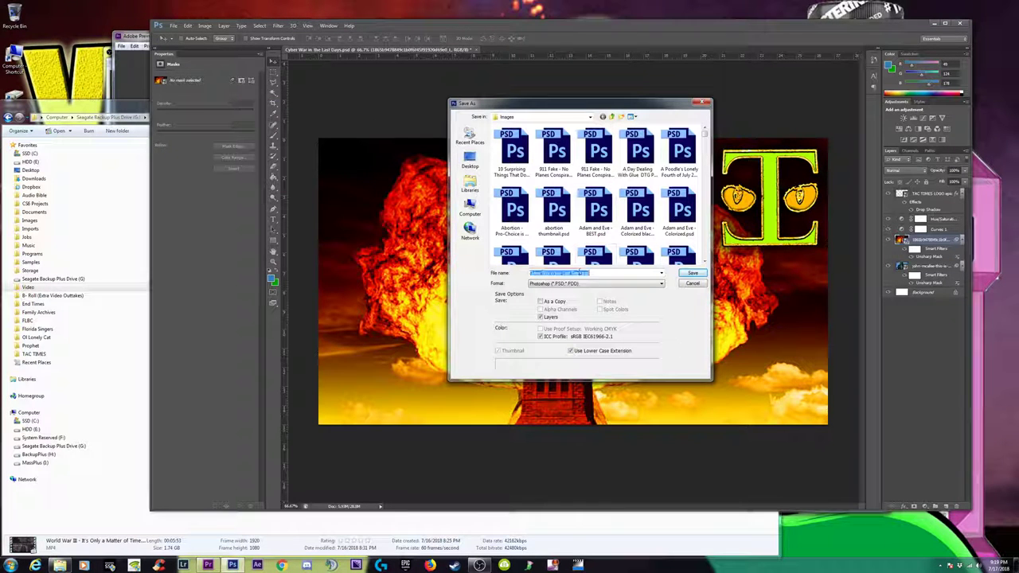
pyautogui.hotkey('ctrl', 'v')
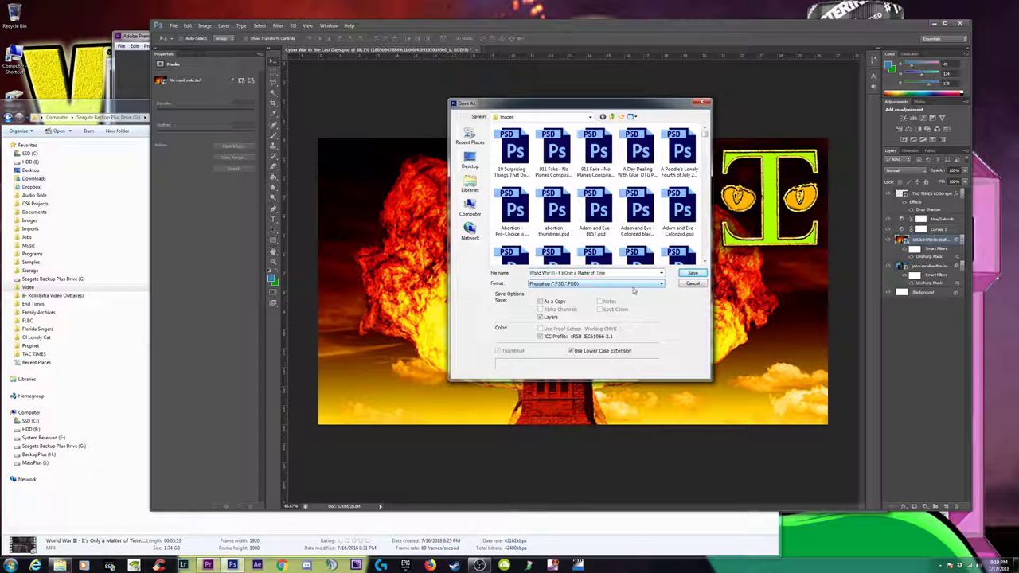
pyautogui.click(693, 274)
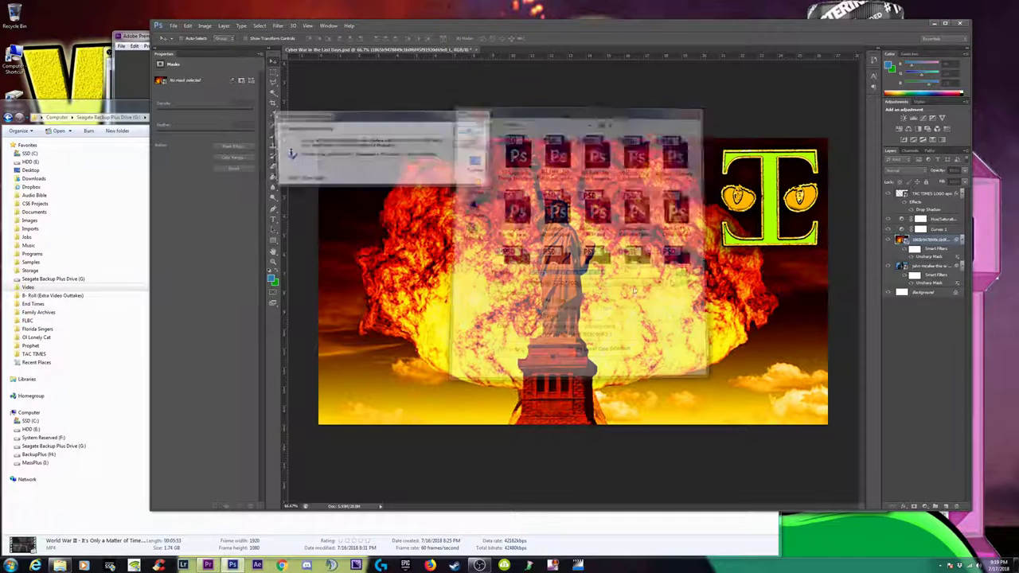
pyautogui.click(471, 131)
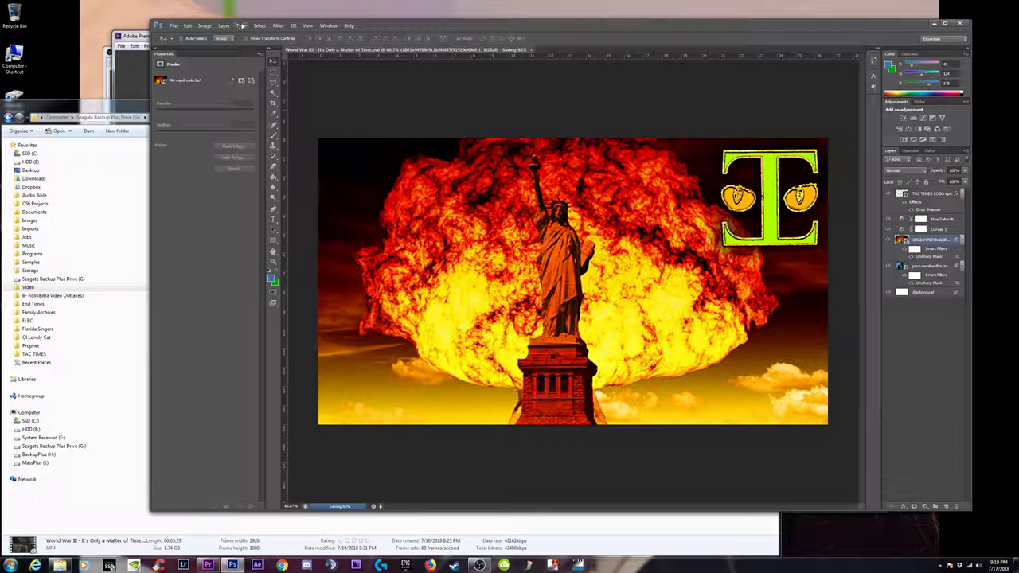
# Save a JPEG copy of the World War III thumbnail under the same name at Maximum quality with the Baseline ("Standard") format.
pyautogui.click(173, 26)
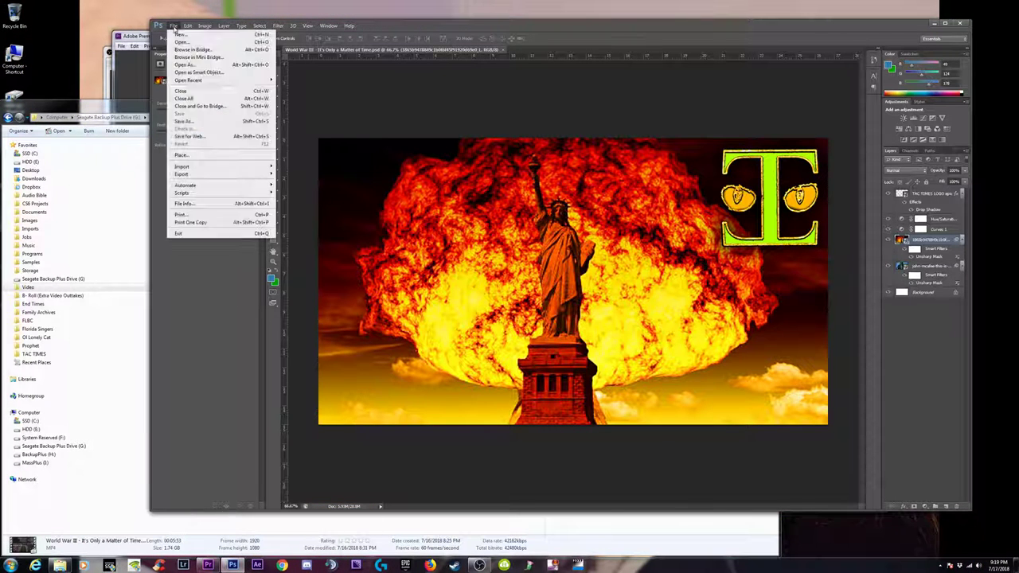
pyautogui.click(191, 119)
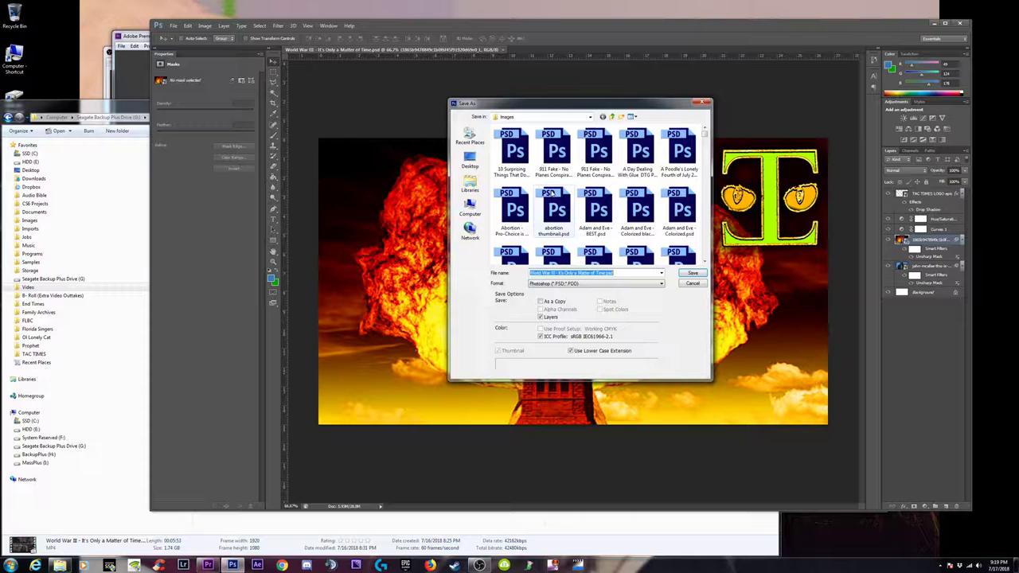
pyautogui.click(610, 284)
pyautogui.click(569, 340)
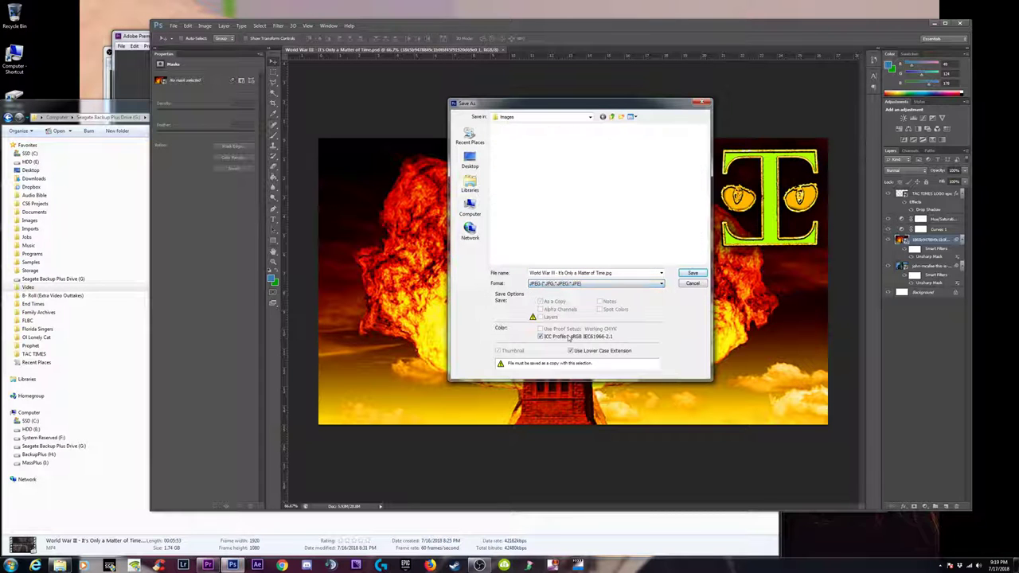
pyautogui.click(693, 273)
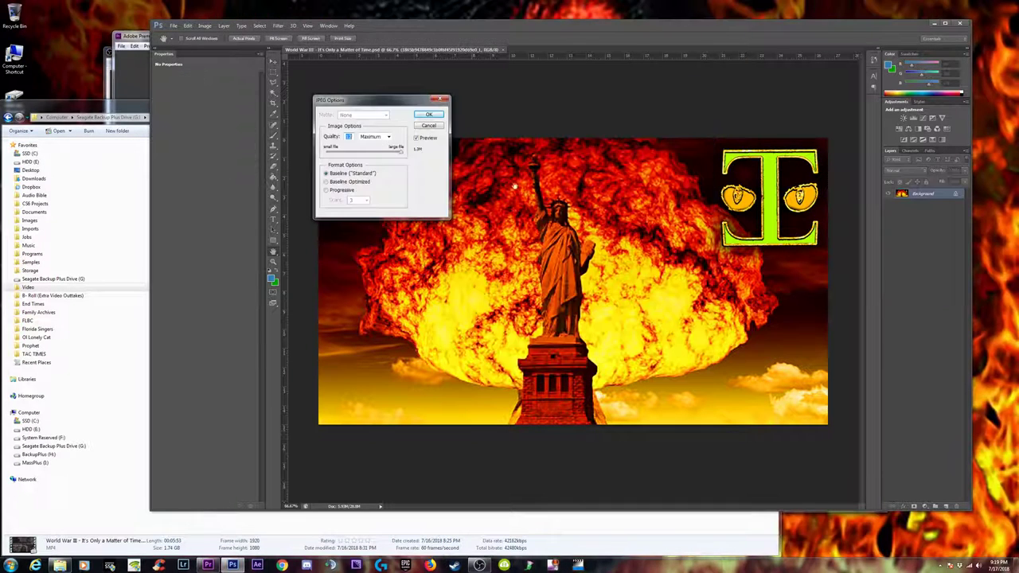
pyautogui.click(429, 115)
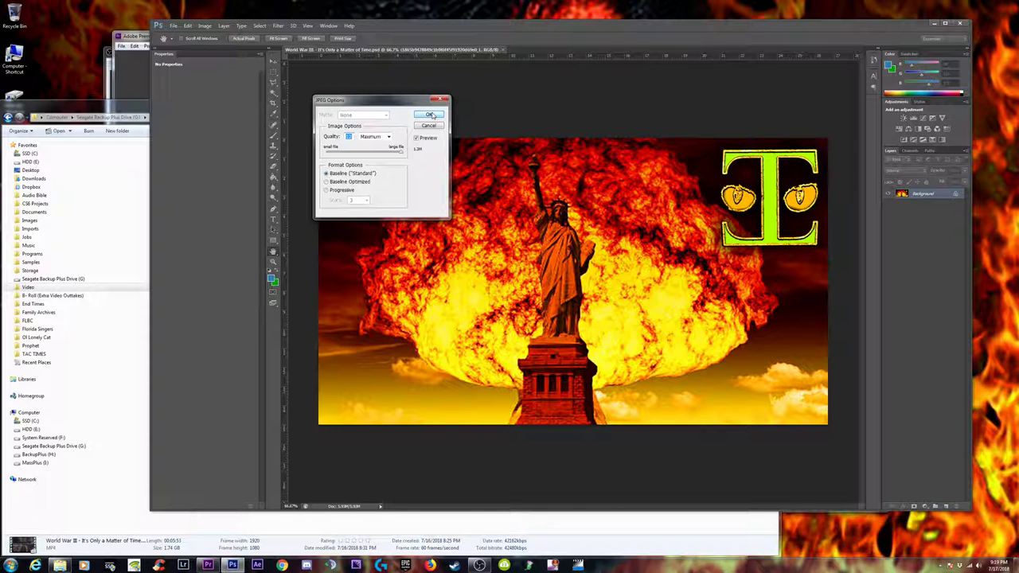
# Place the desktop's tunnel silhouette image into the thumbnail, enlarge it proportionally beyond the canvas, centre the silhouette and apply the transform.
pyautogui.click(86, 162)
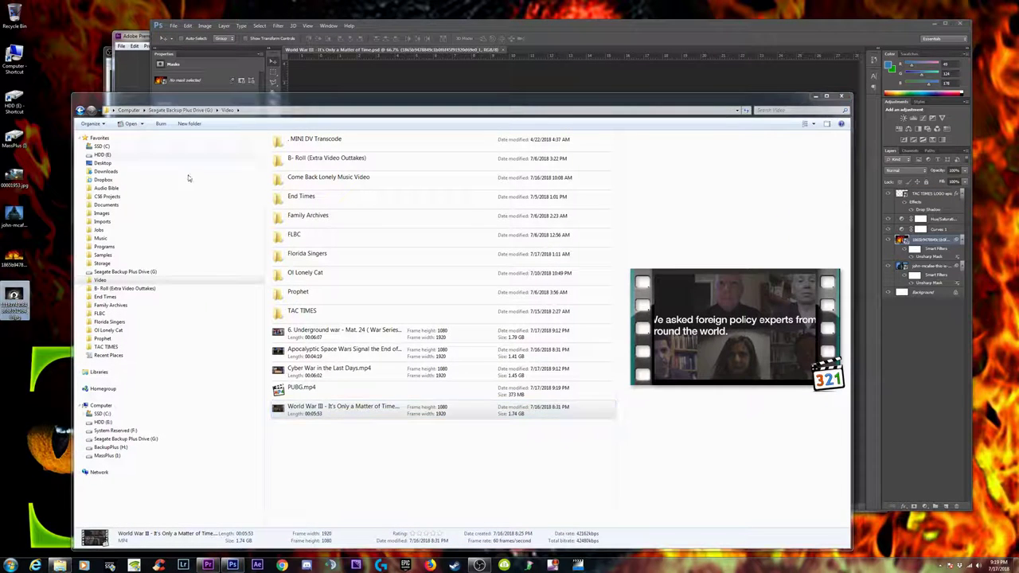
pyautogui.click(430, 28)
pyautogui.moveTo(15, 296); pyautogui.dragTo(574, 306)
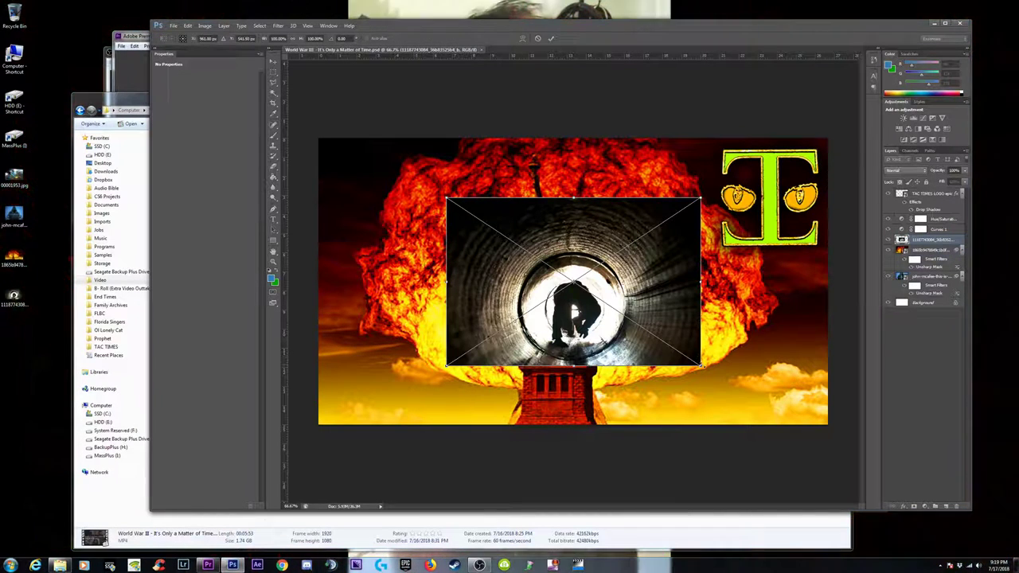
pyautogui.moveTo(699, 365); pyautogui.dragTo(833, 431)
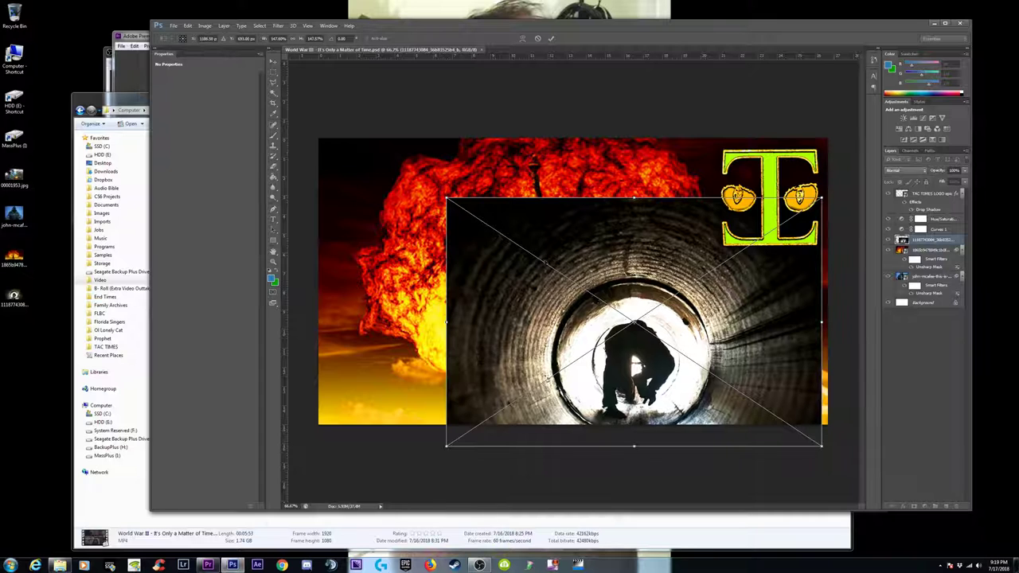
pyautogui.moveTo(447, 199); pyautogui.dragTo(309, 106)
pyautogui.moveTo(649, 277); pyautogui.dragTo(656, 254)
pyautogui.press('Return')
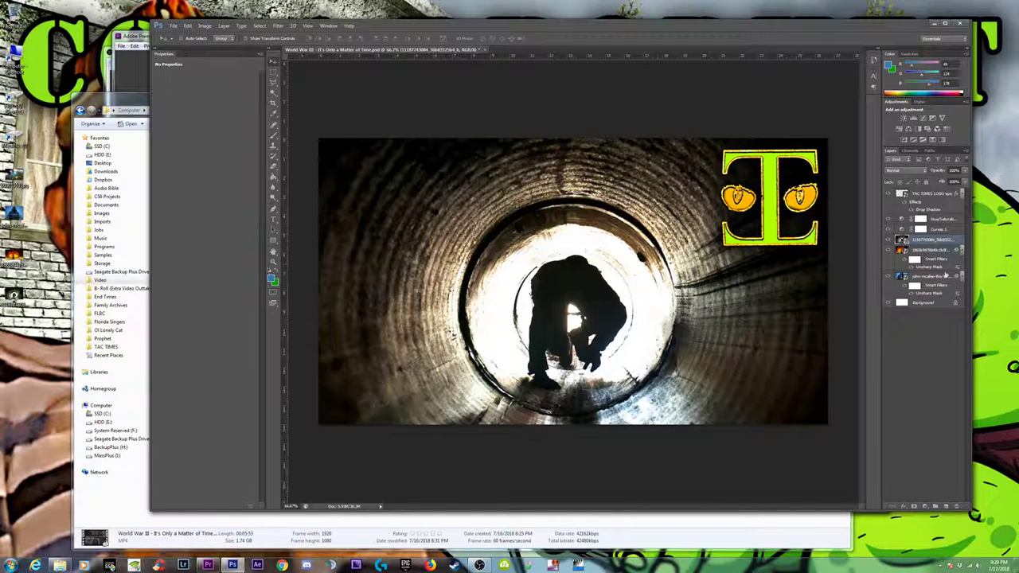
# Sharpen the tunnel image layer with Unsharp Mask at radius 5.3 pixels and threshold 0, and check the Curves layer's effect on it.
pyautogui.click(276, 25)
pyautogui.click(291, 36)
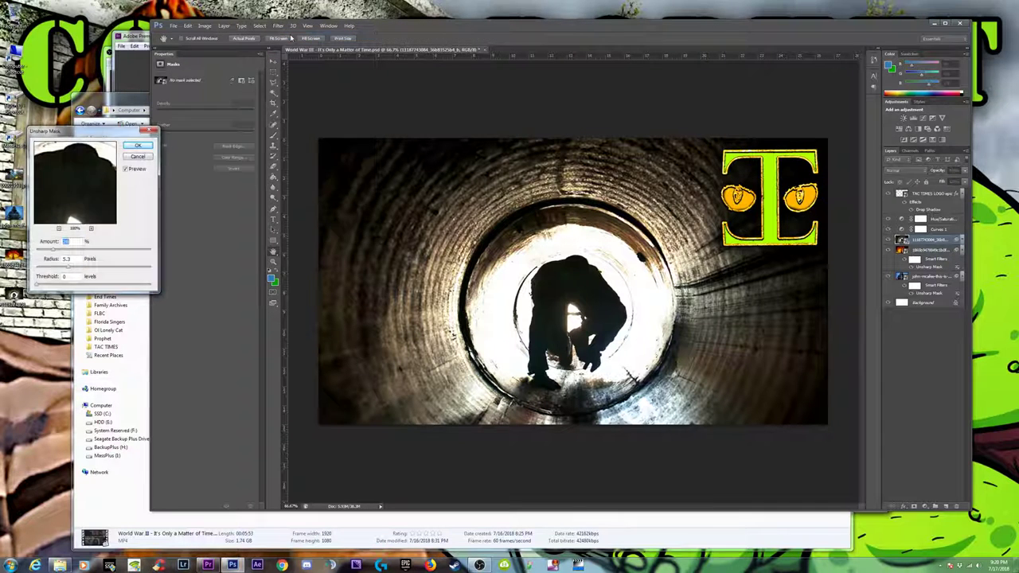
pyautogui.click(137, 146)
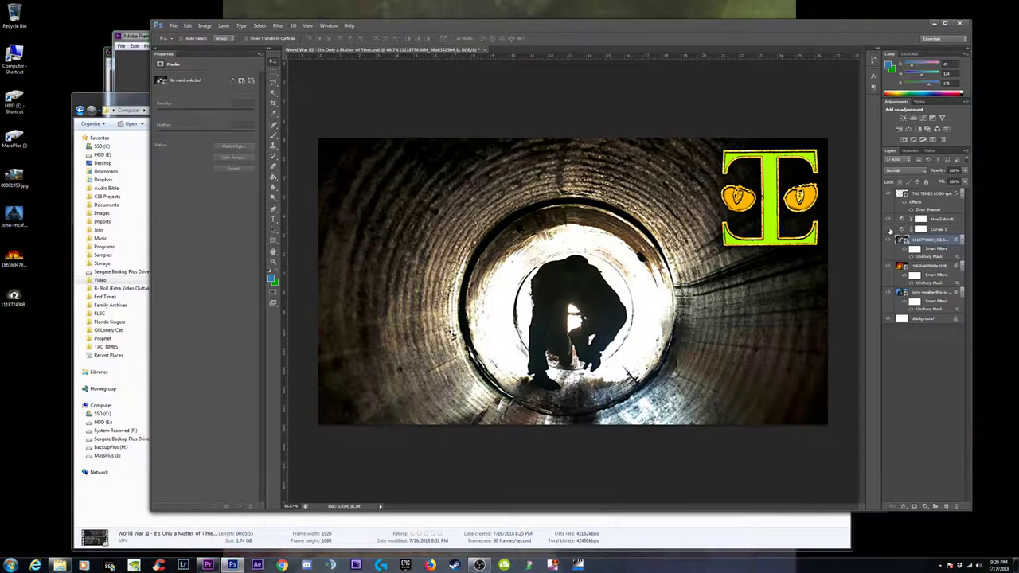
pyautogui.click(890, 231)
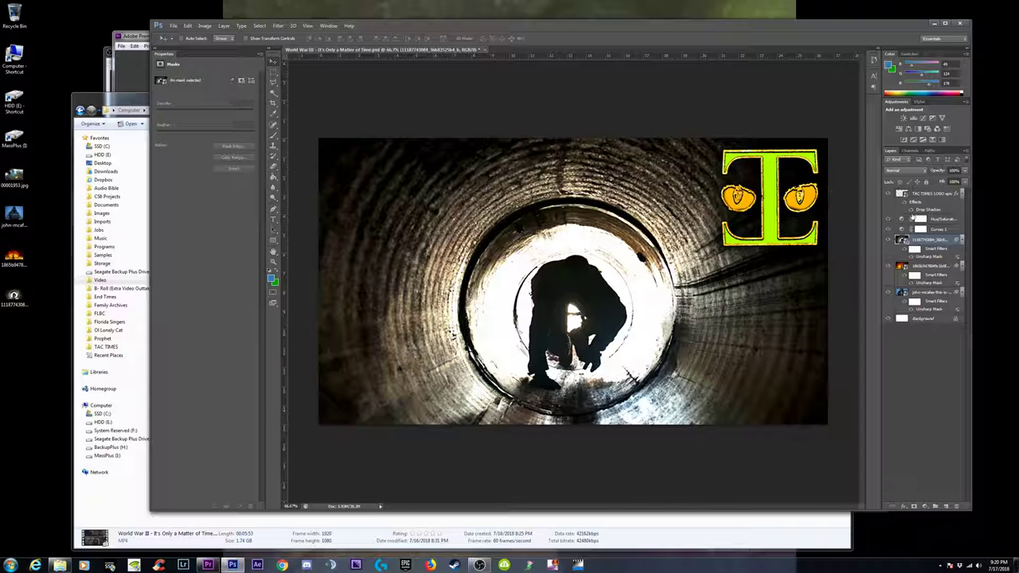
pyautogui.click(931, 195)
pyautogui.click(926, 239)
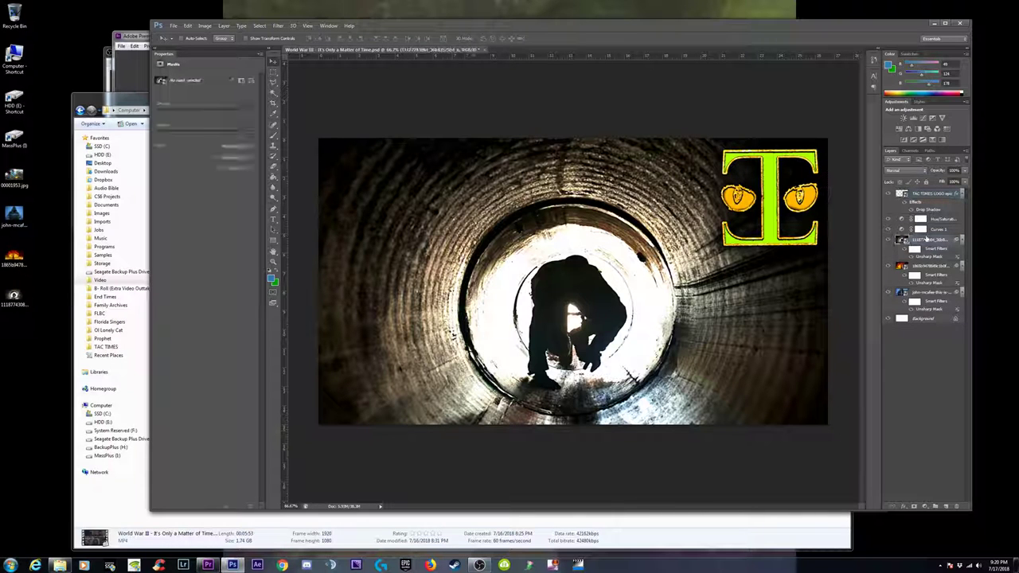
pyautogui.hotkey('ctrl', '-')
pyautogui.hotkey('ctrl', '-')
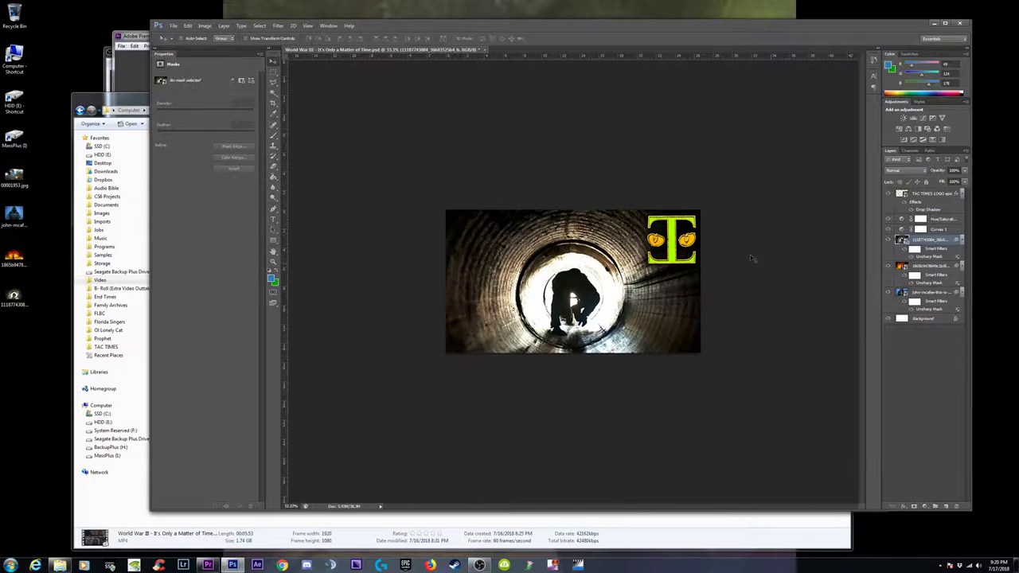
# Start saving the tunnel thumbnail as a new file, and rename the underground war video in the Video folder as "Underground War in the Last Days".
pyautogui.click(173, 25)
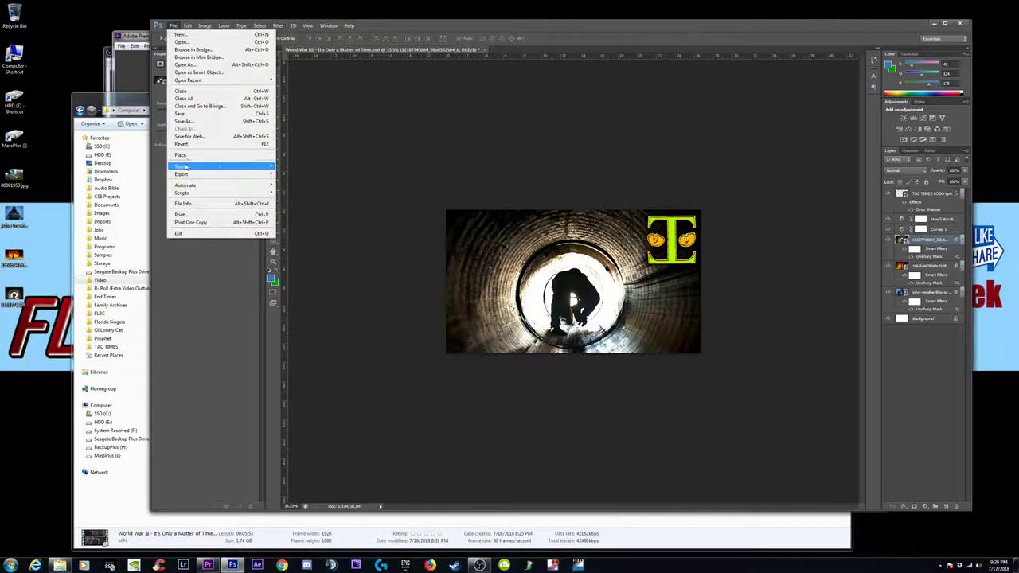
pyautogui.click(195, 124)
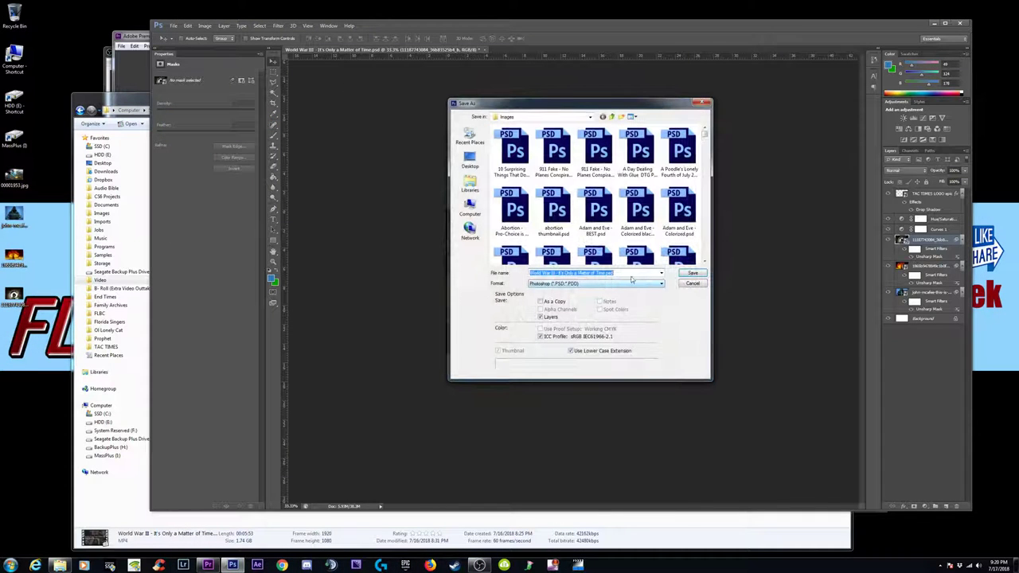
pyautogui.click(350, 526)
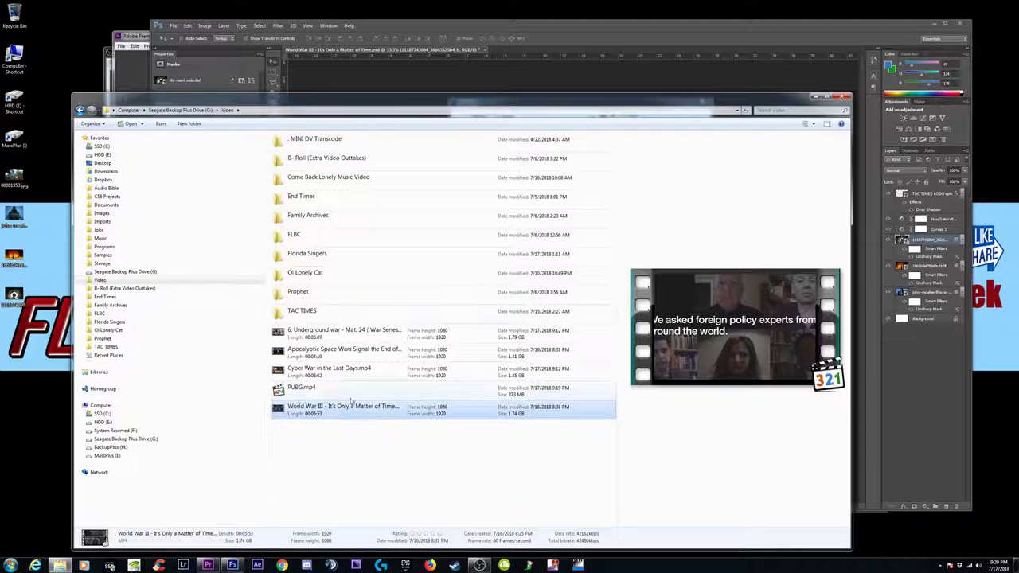
pyautogui.click(336, 333)
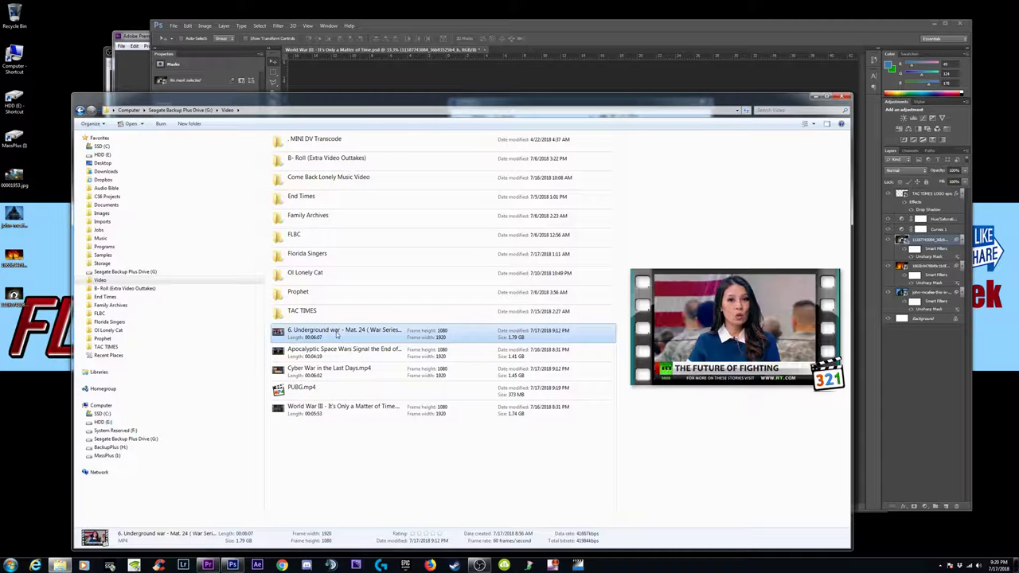
pyautogui.click(347, 330)
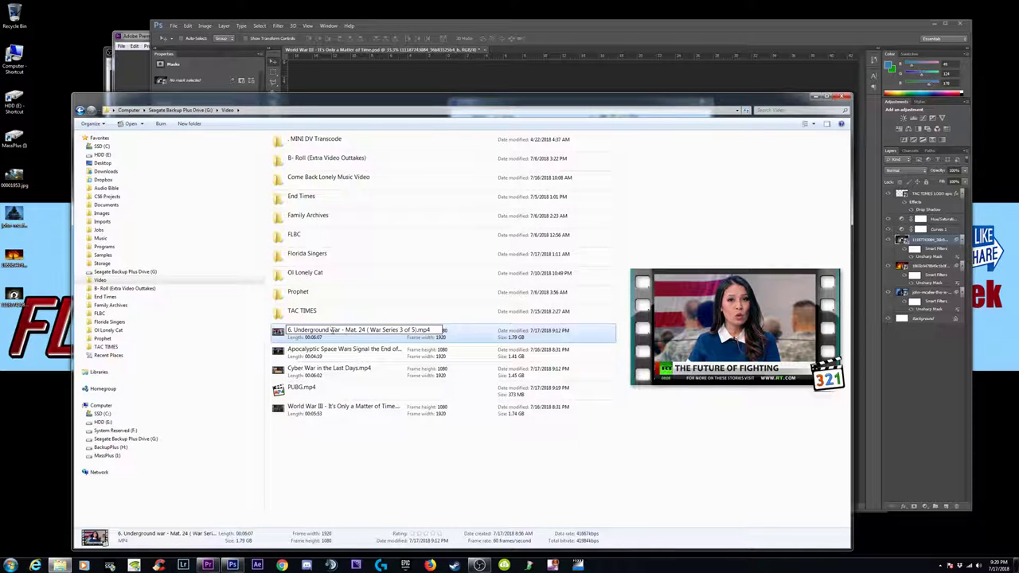
pyautogui.moveTo(336, 330); pyautogui.dragTo(416, 337)
pyautogui.write('W')
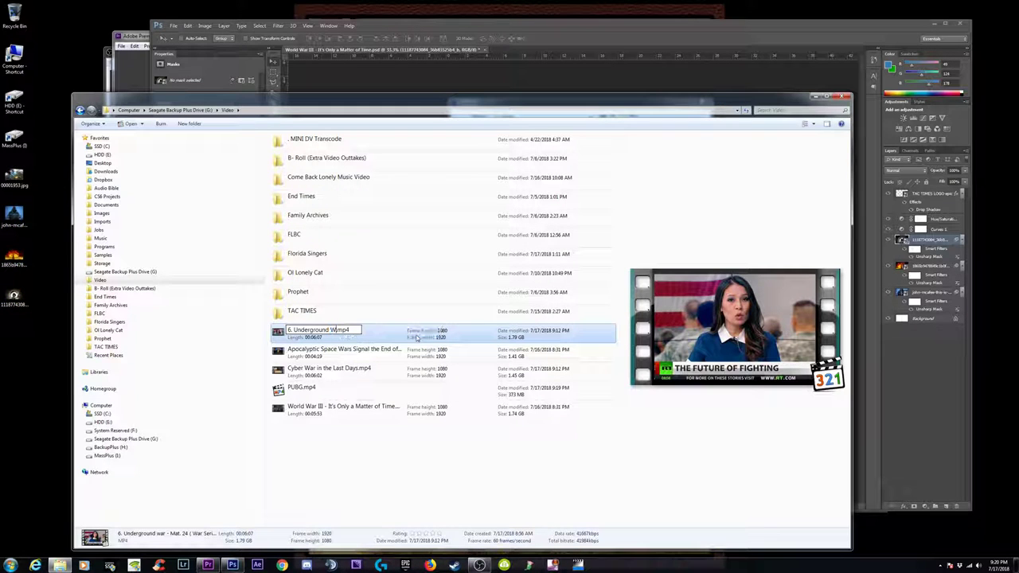
pyautogui.write('ar in the Last ')
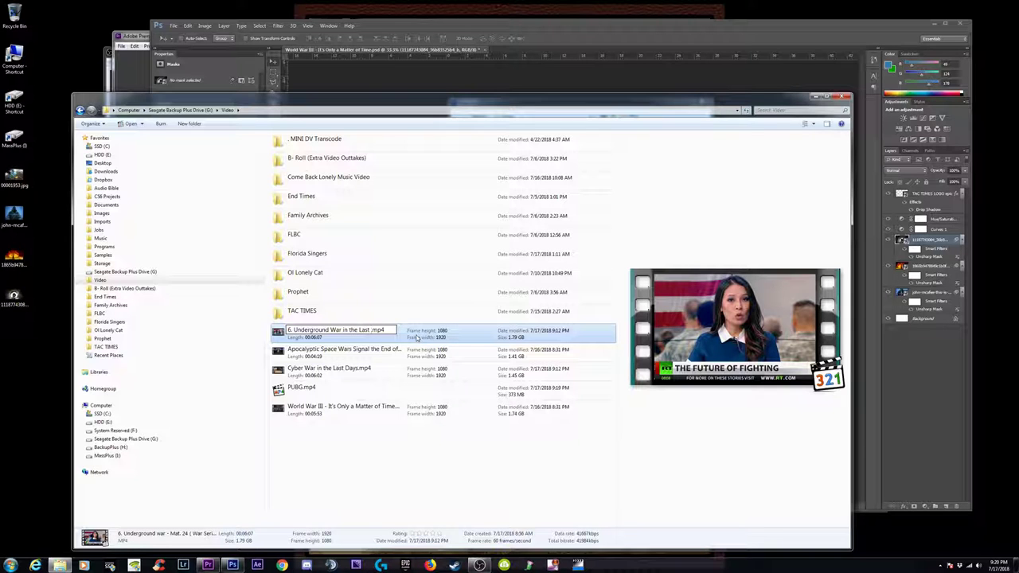
pyautogui.write('Days')
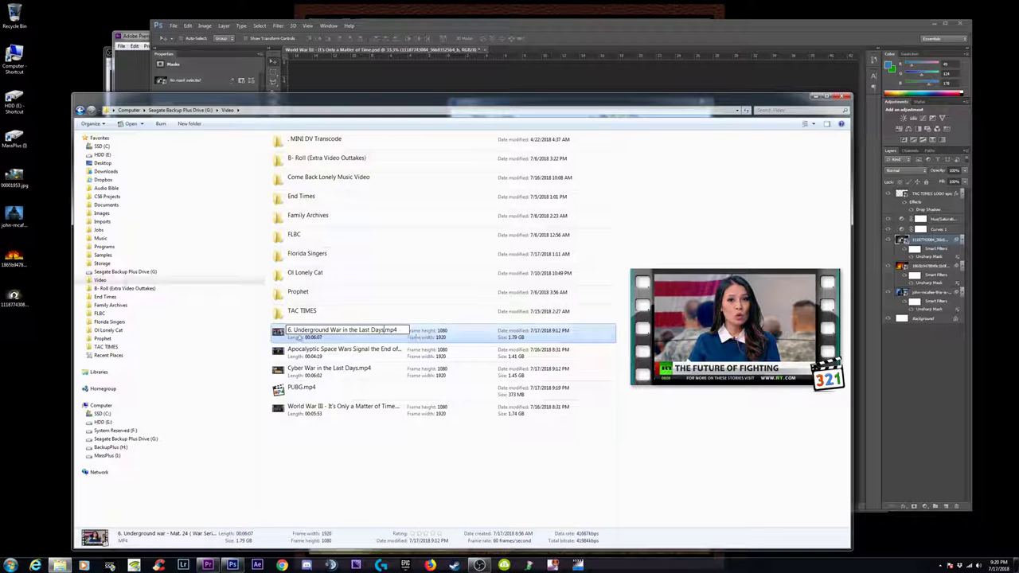
pyautogui.moveTo(295, 330); pyautogui.dragTo(285, 330)
pyautogui.press('BackSpace')
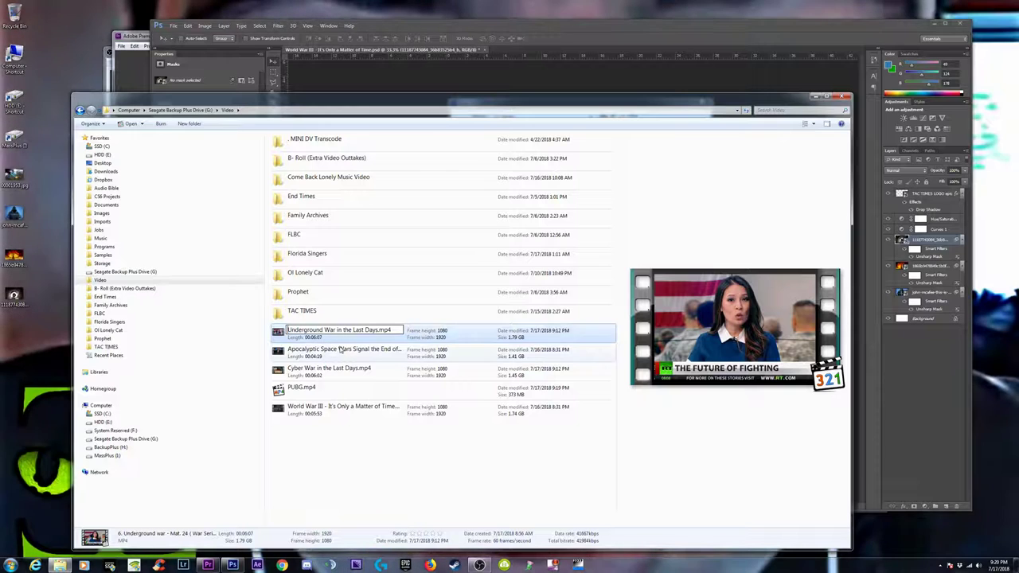
# Copy the underground war video's name and save the tunnel thumbnail as the Photoshop file "Underground War in the Last Days" in the Images folder.
pyautogui.moveTo(378, 330); pyautogui.dragTo(287, 329)
pyautogui.hotkey('ctrl', 'c')
pyautogui.click(357, 457)
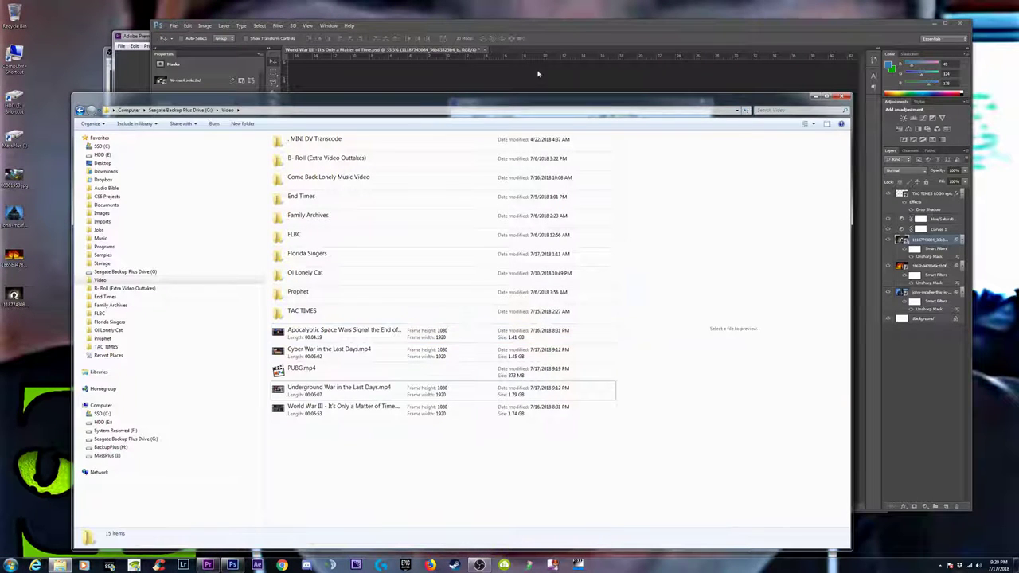
pyautogui.click(555, 40)
pyautogui.hotkey('ctrl', 'shift', 's')
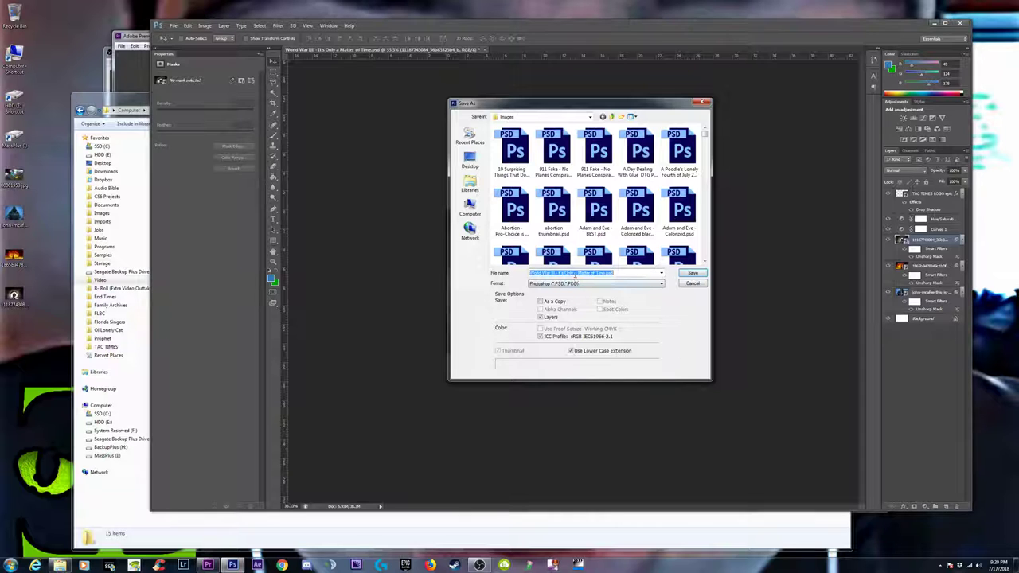
pyautogui.hotkey('ctrl', 'v')
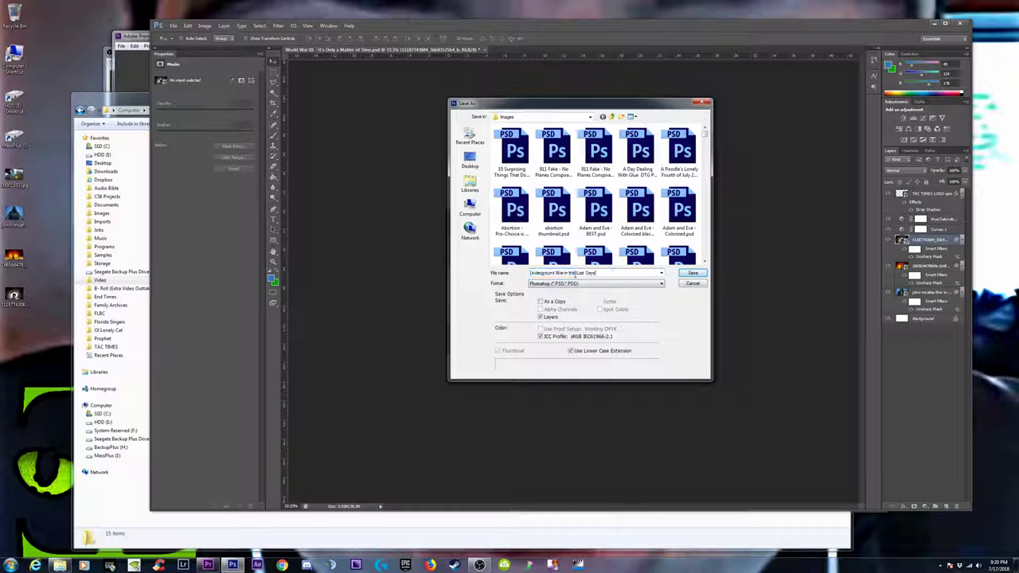
pyautogui.click(693, 274)
pyautogui.click(466, 132)
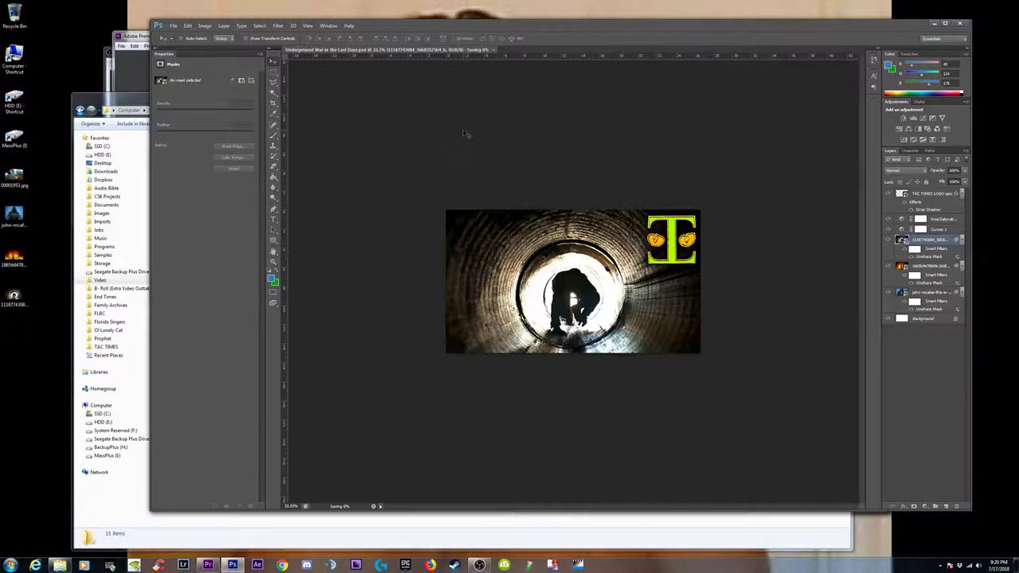
# Save a JPEG copy of the tunnel thumbnail under the same name at Maximum quality 12 with the Baseline ("Standard") format.
pyautogui.hotkey('ctrl', '+')
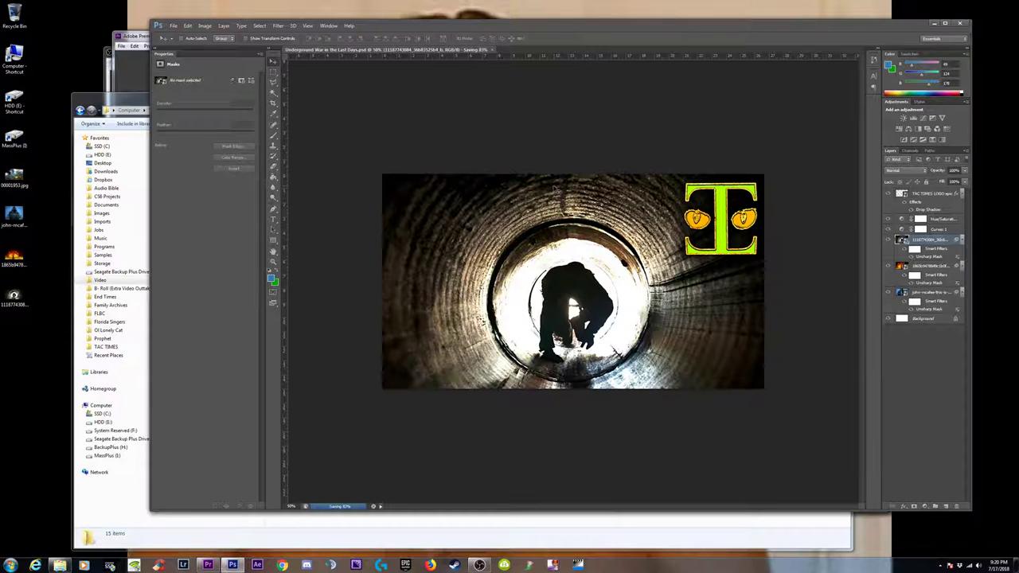
pyautogui.hotkey('ctrl', '+')
pyautogui.click(174, 27)
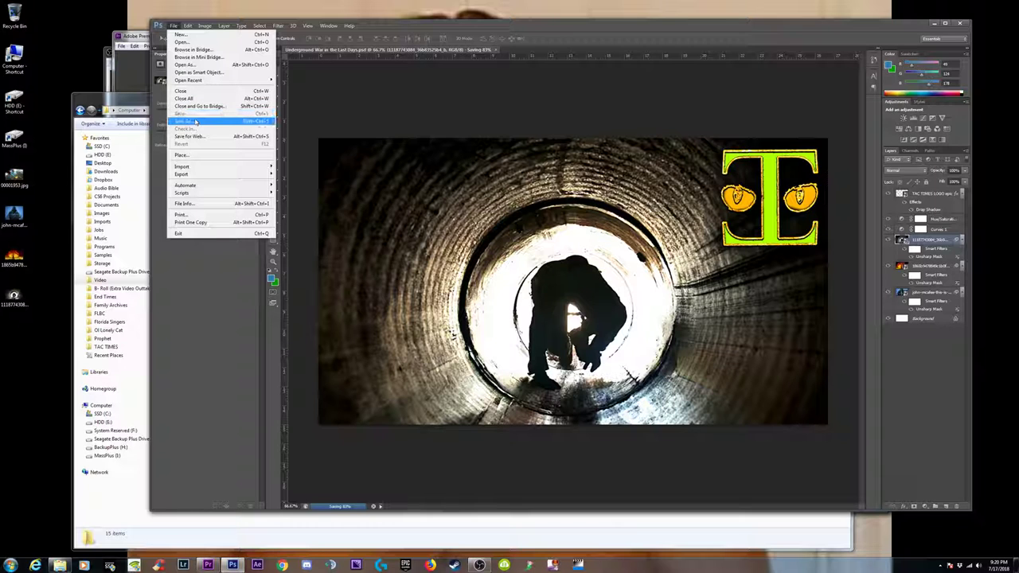
pyautogui.click(326, 94)
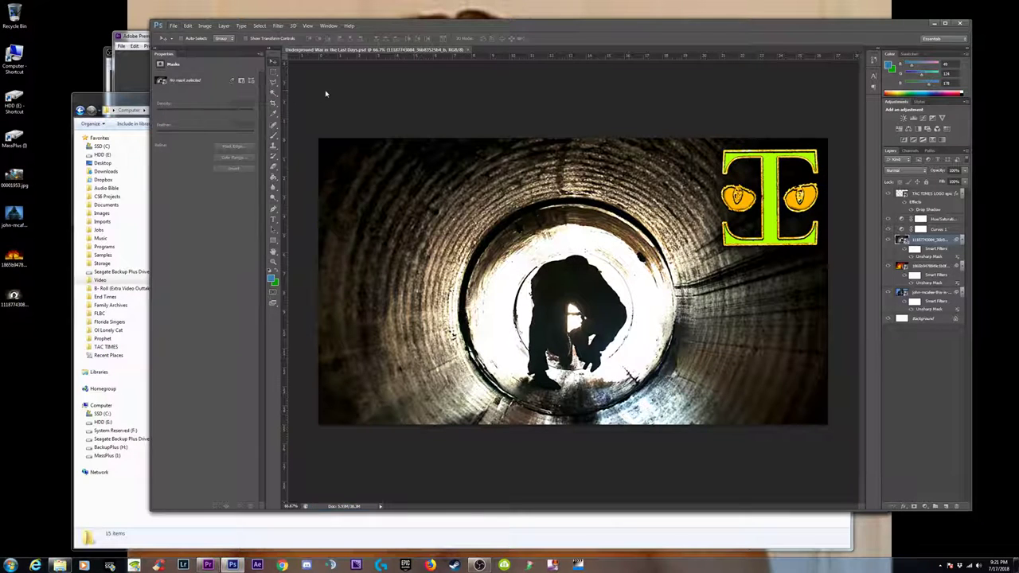
pyautogui.click(173, 25)
pyautogui.click(199, 60)
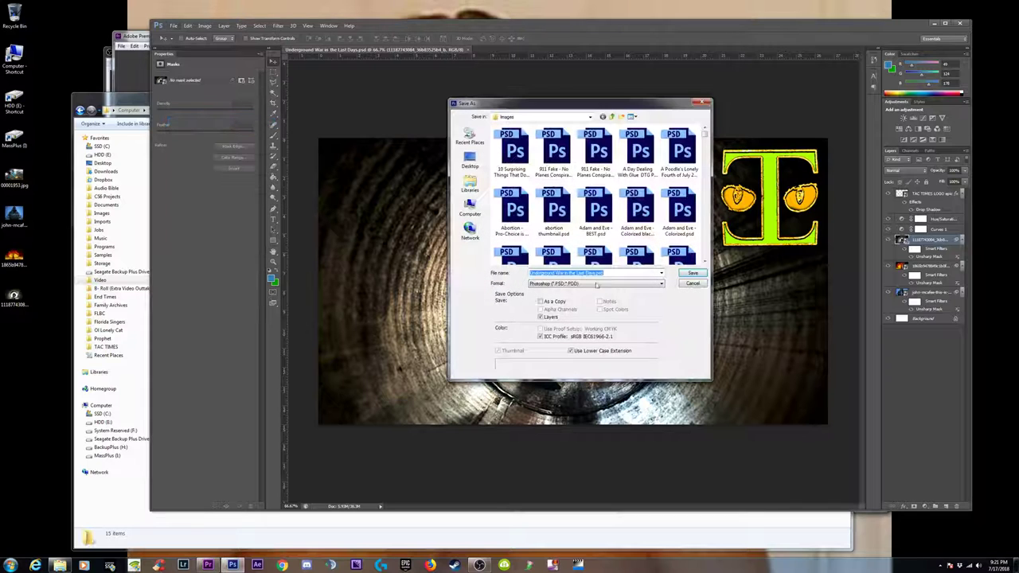
pyautogui.click(605, 284)
pyautogui.click(561, 338)
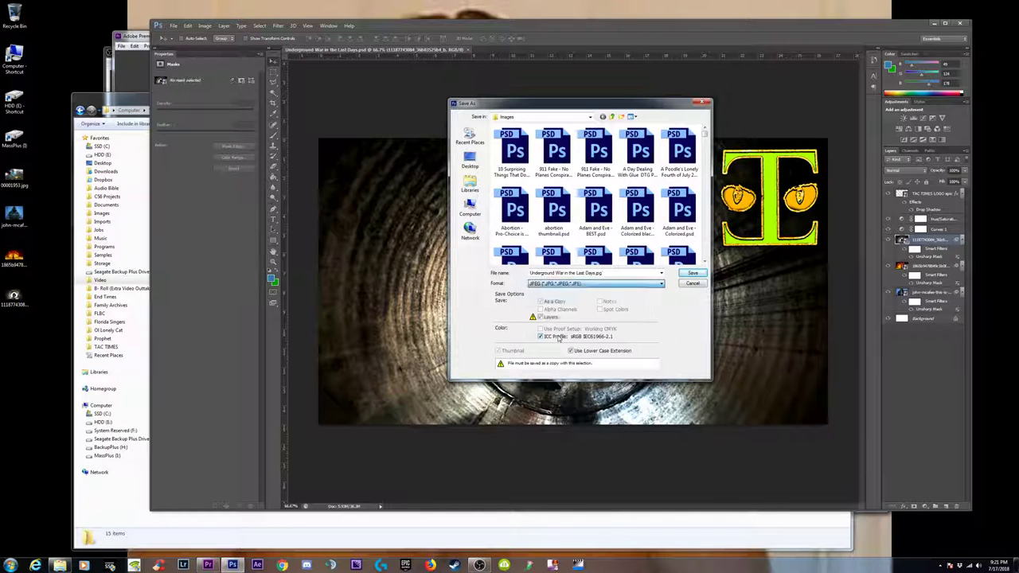
pyautogui.click(692, 274)
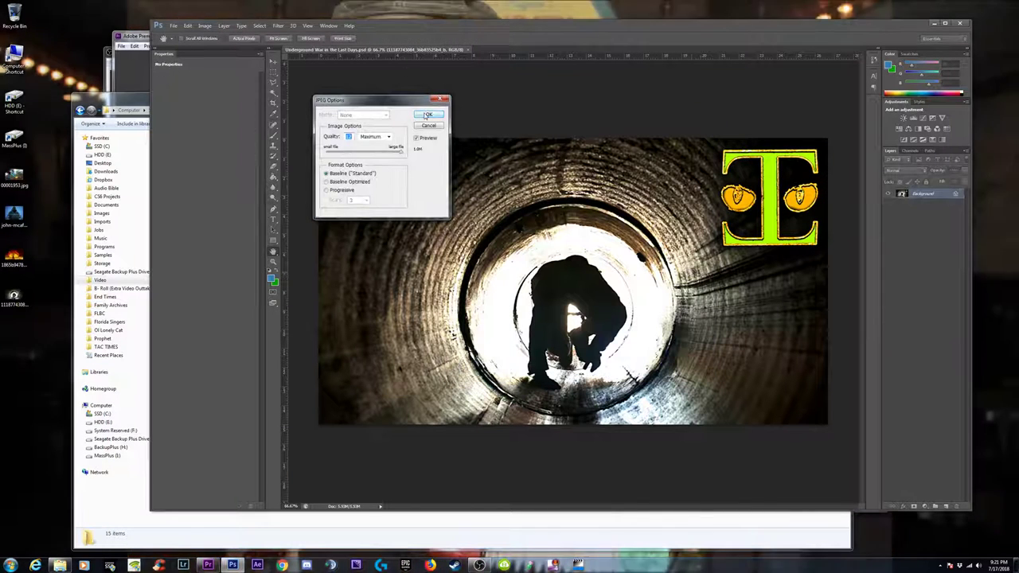
pyautogui.click(428, 117)
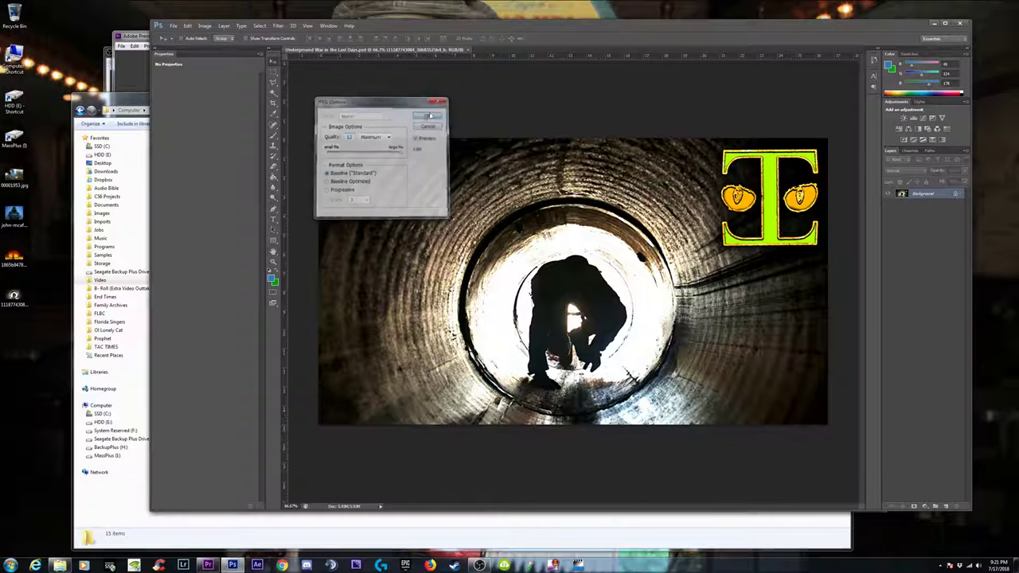
# Place the desktop image 00001953.jpg into the thumbnail, enlarge it proportionally to about 121% so it covers the canvas, and apply the transform.
pyautogui.click(936, 25)
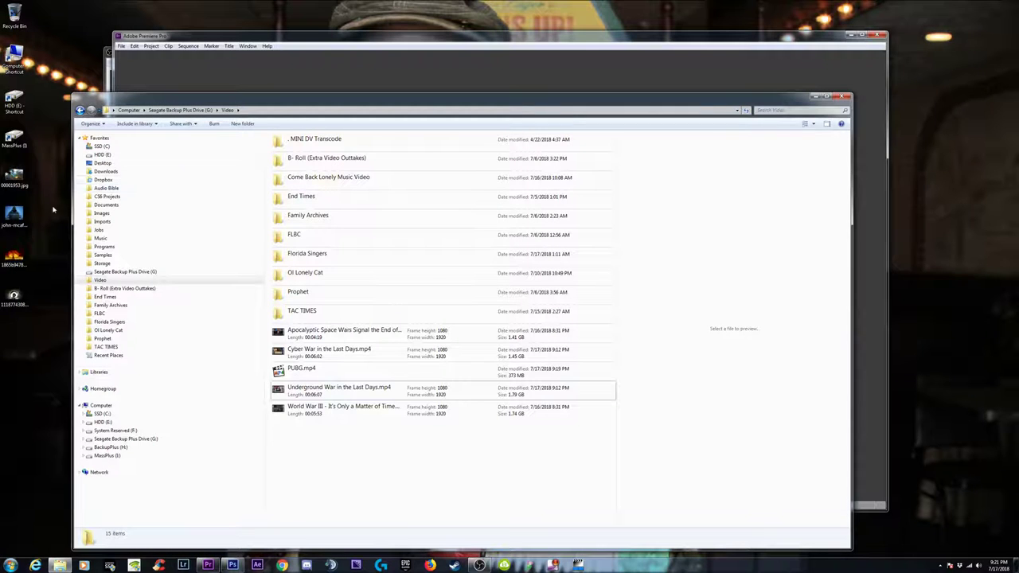
pyautogui.click(15, 177)
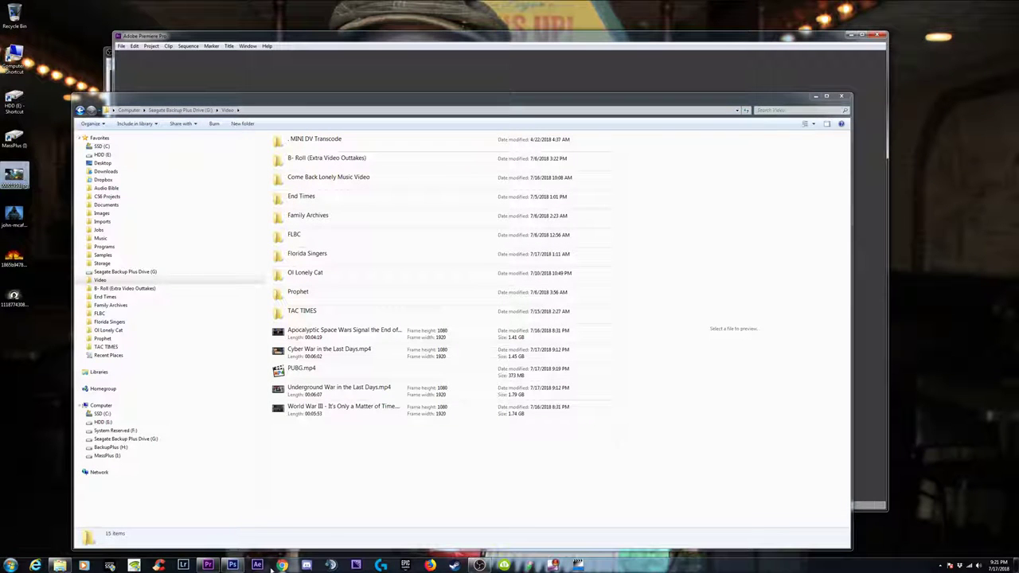
pyautogui.click(232, 565)
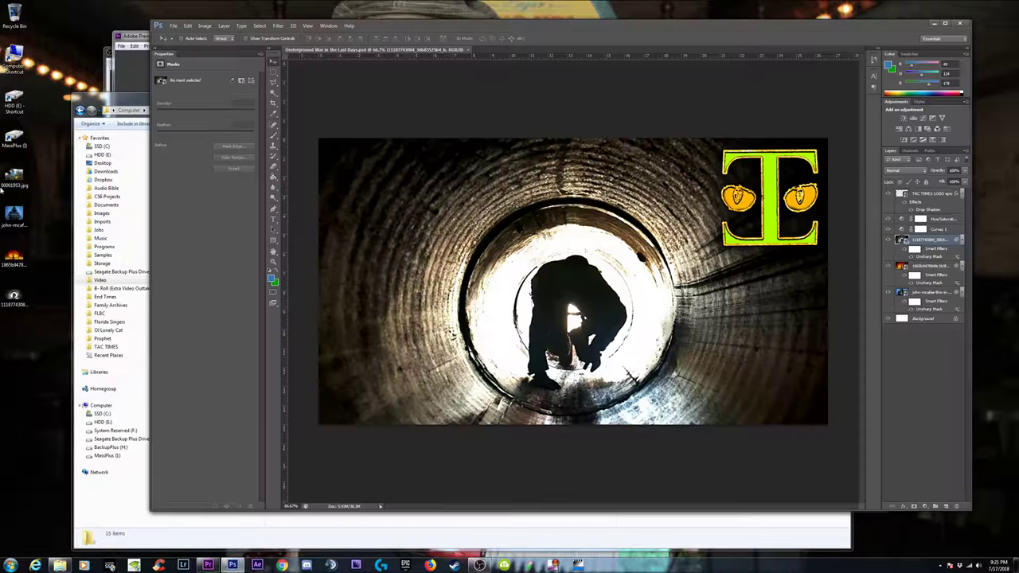
pyautogui.moveTo(38, 171); pyautogui.dragTo(557, 279)
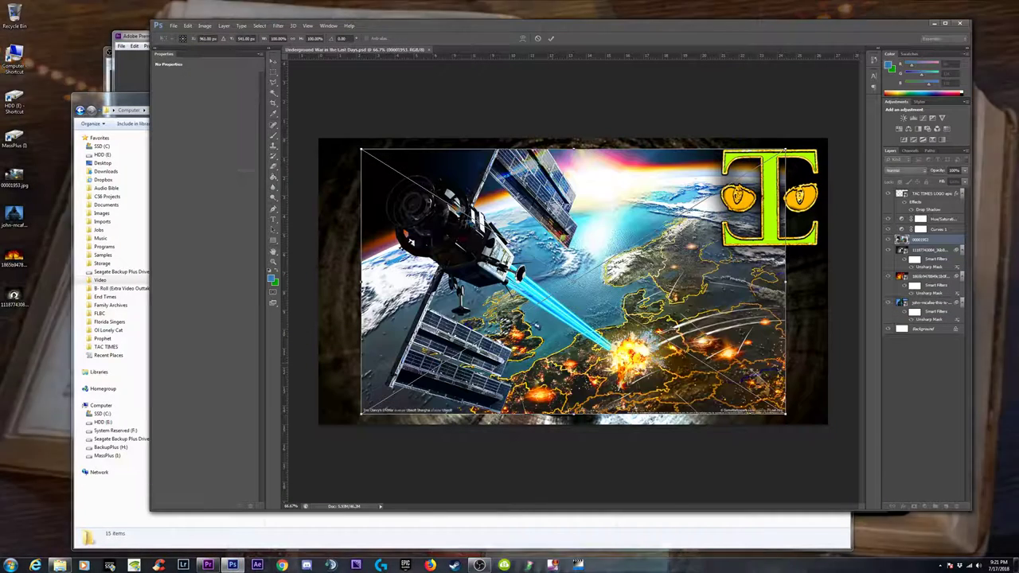
pyautogui.moveTo(786, 414); pyautogui.dragTo(830, 441)
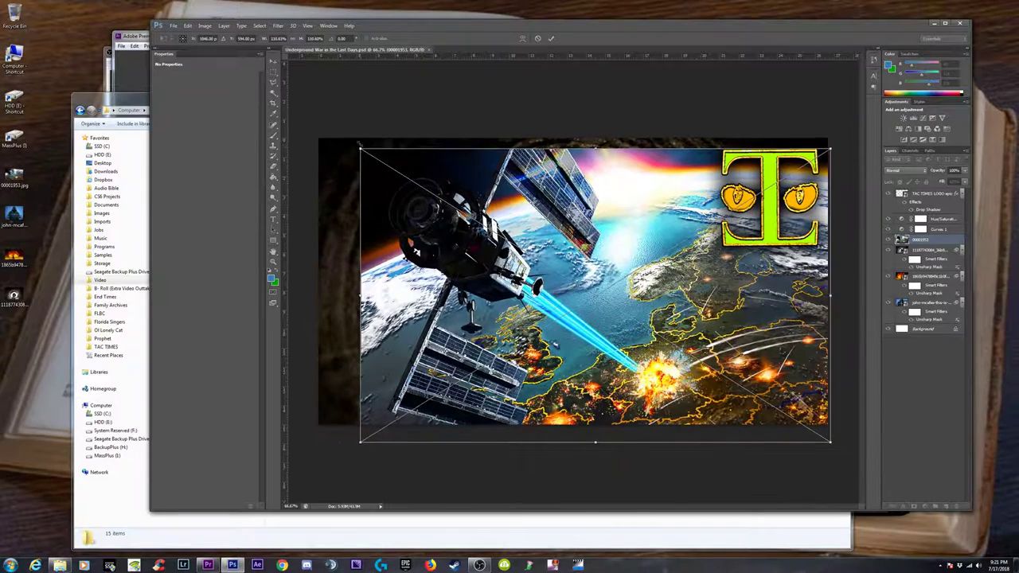
pyautogui.moveTo(360, 144); pyautogui.dragTo(316, 121)
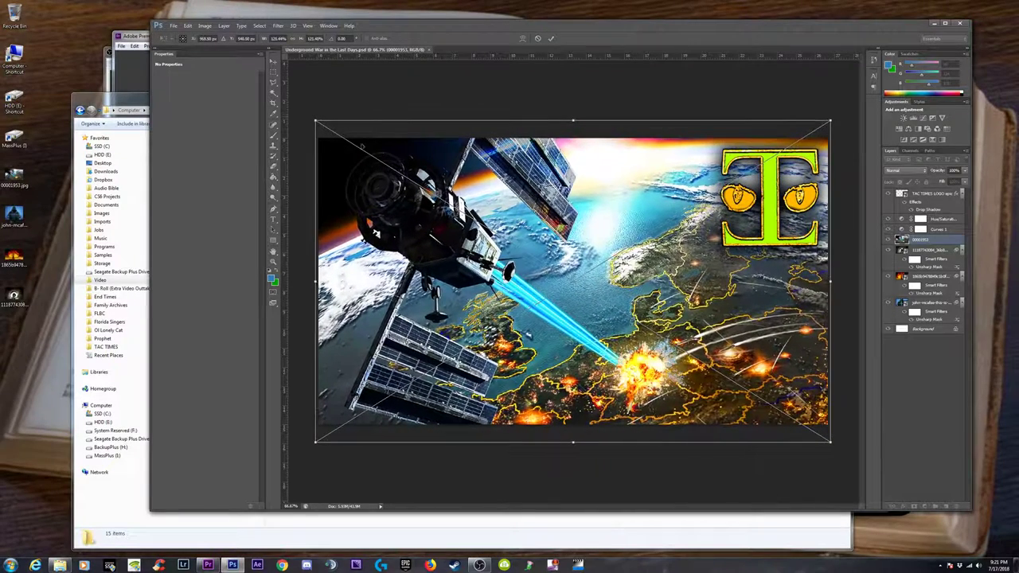
pyautogui.press('Return')
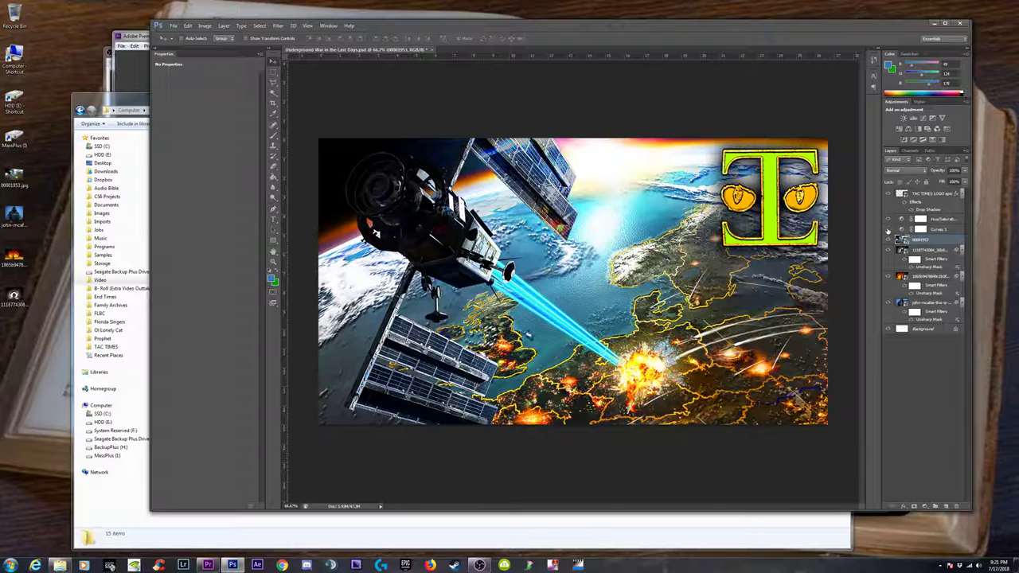
# Compare the satellite image with the Curves layer on and off, both zoomed out and enlarged.
pyautogui.click(888, 230)
pyautogui.click(887, 231)
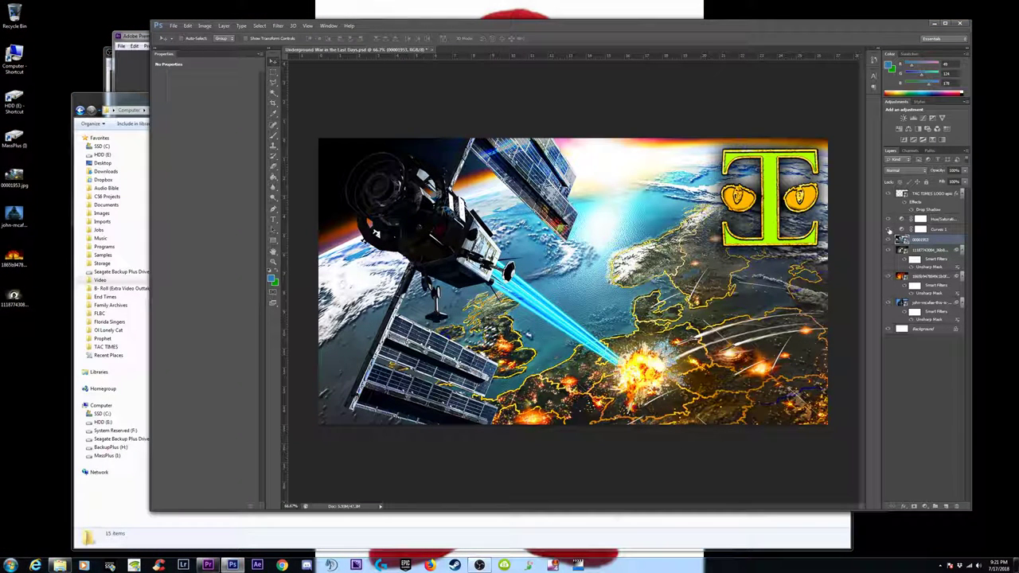
pyautogui.click(890, 230)
pyautogui.click(889, 230)
pyautogui.hotkey('ctrl', '-')
pyautogui.hotkey('ctrl', '-')
pyautogui.click(890, 230)
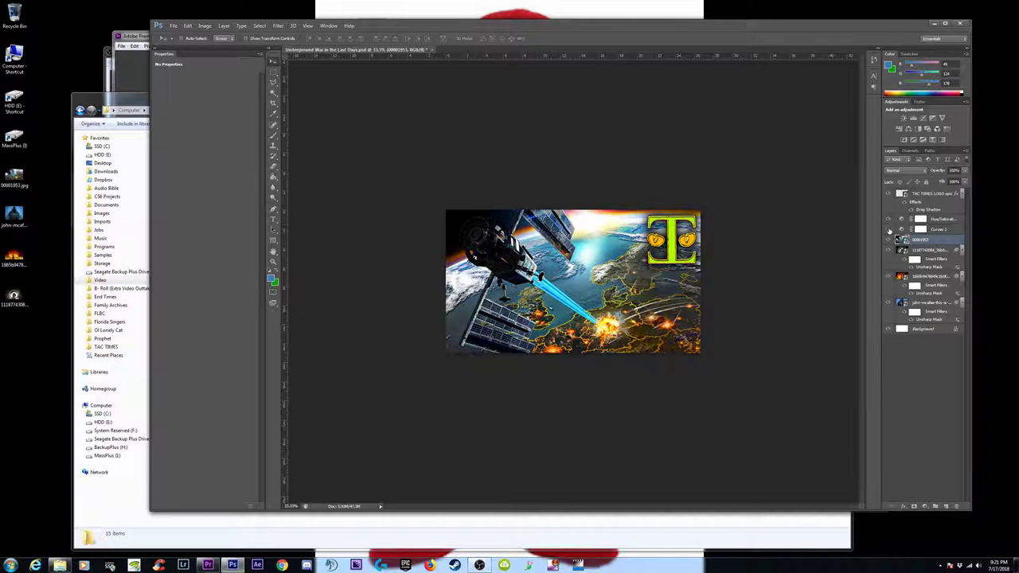
pyautogui.click(889, 230)
pyautogui.click(889, 230)
pyautogui.click(889, 230)
pyautogui.click(890, 230)
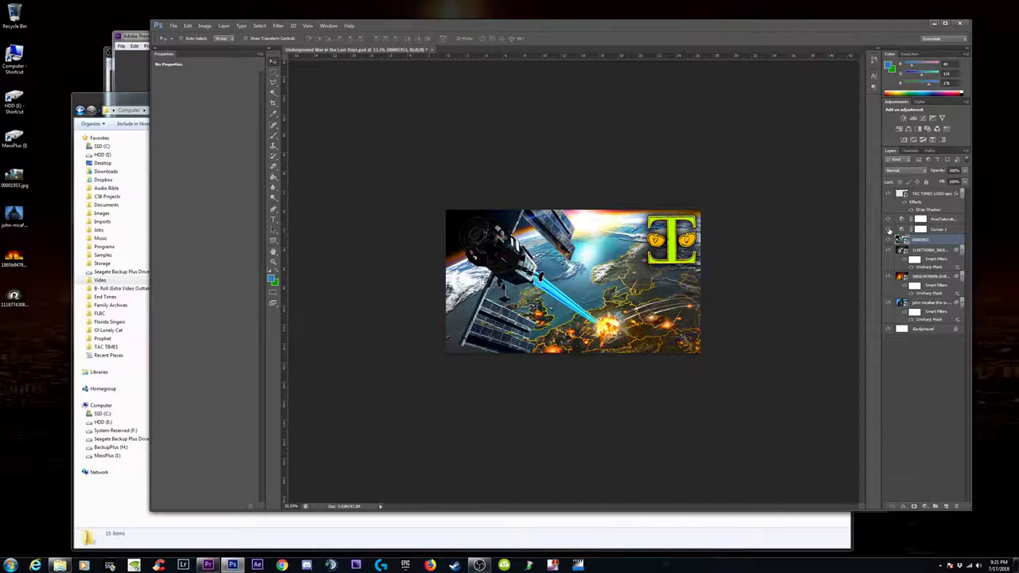
pyautogui.hotkey('ctrl', '+')
pyautogui.hotkey('ctrl', '+')
pyautogui.click(889, 230)
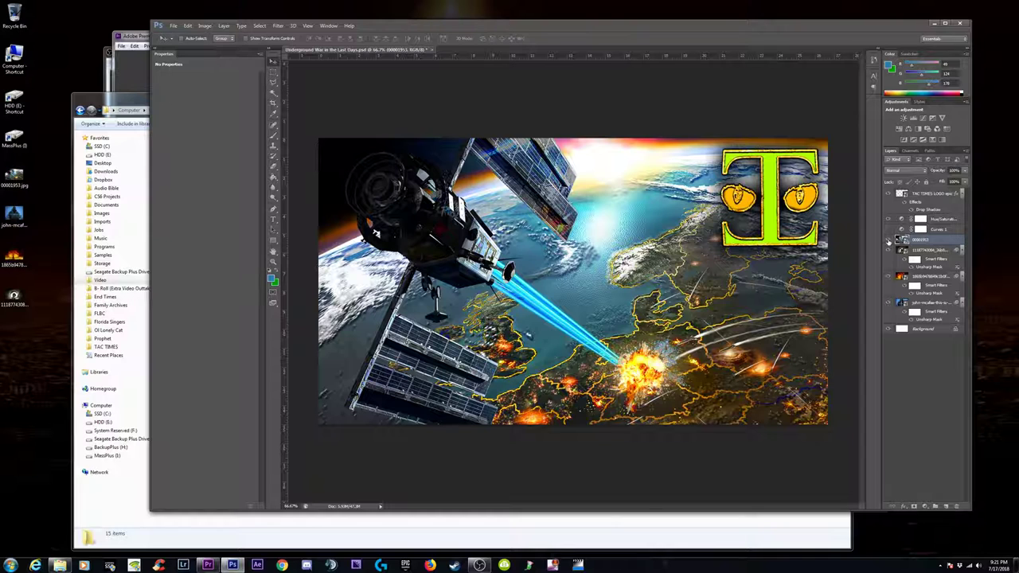
pyautogui.click(889, 230)
# Lower the highlight point and adjust the shadow point of the Curves layer, and slightly raise the Hue/Saturation layer's saturation.
pyautogui.click(902, 230)
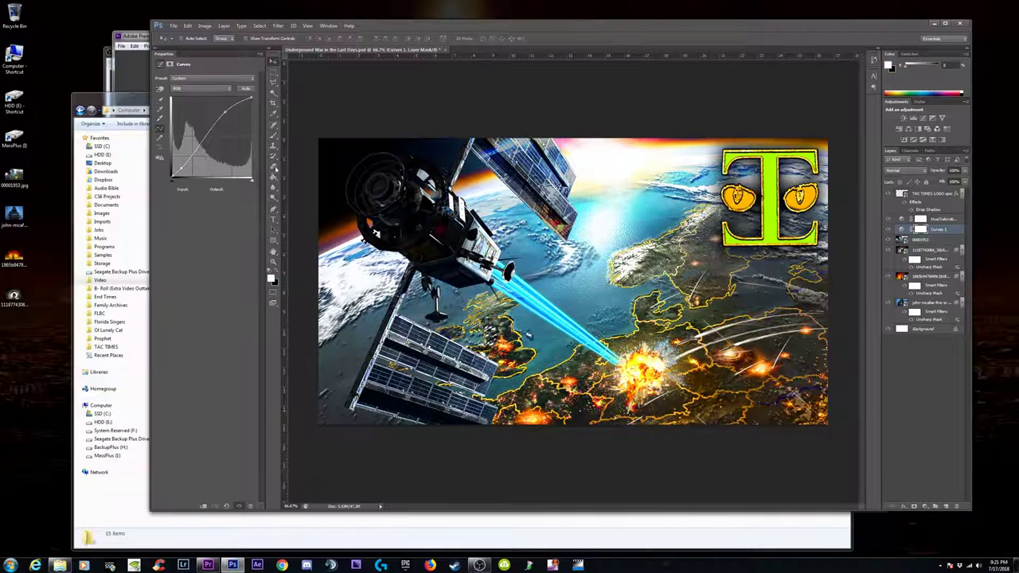
pyautogui.moveTo(225, 111); pyautogui.dragTo(226, 117)
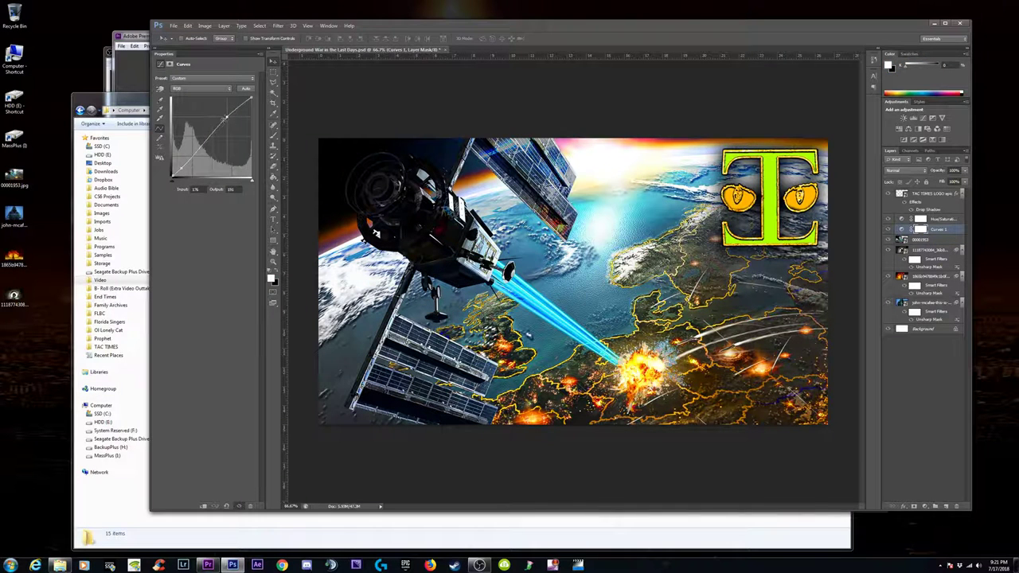
pyautogui.click(180, 170)
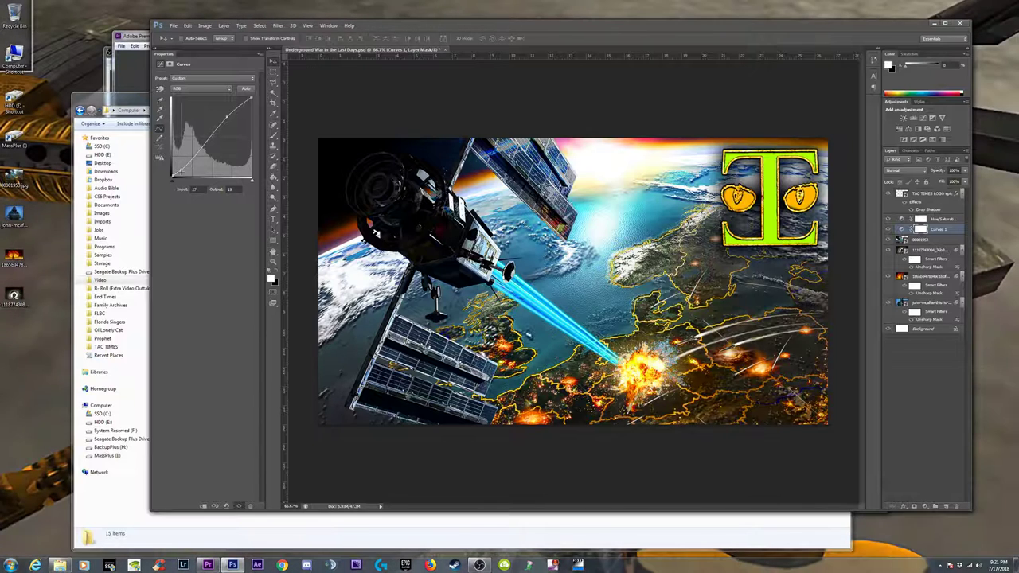
pyautogui.click(888, 229)
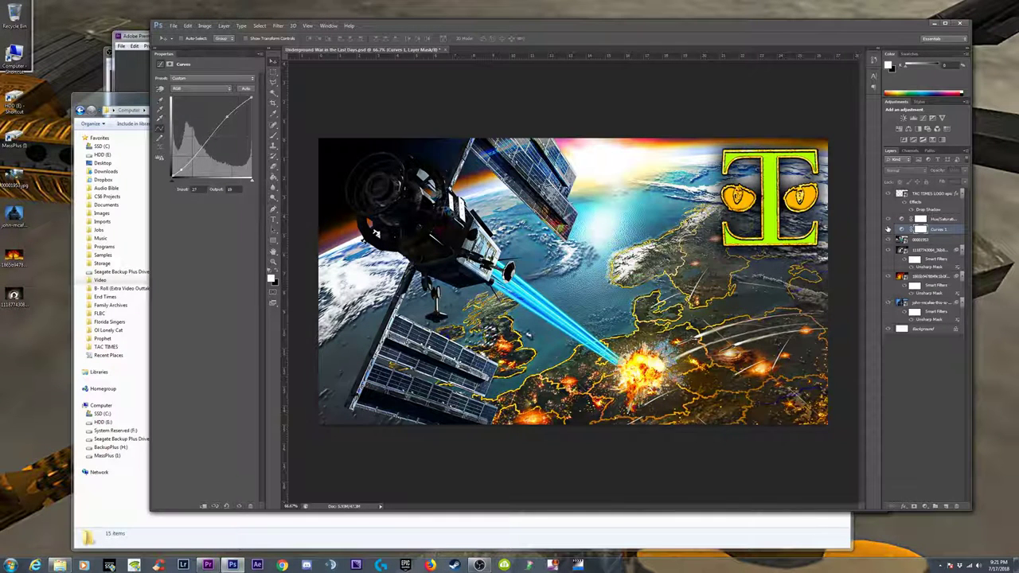
pyautogui.click(889, 229)
pyautogui.click(889, 229)
pyautogui.click(888, 229)
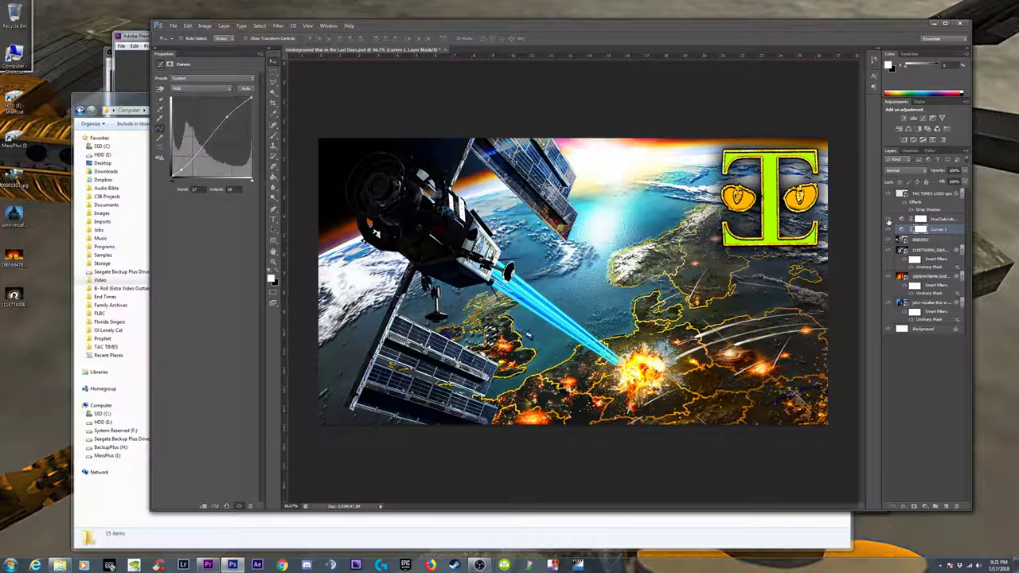
pyautogui.click(901, 220)
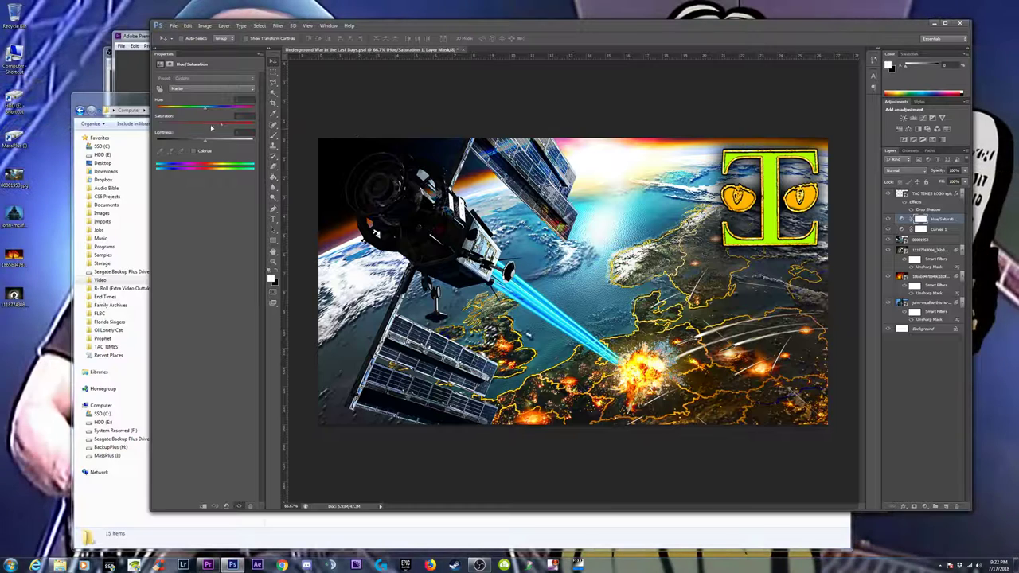
pyautogui.moveTo(221, 126); pyautogui.dragTo(225, 125)
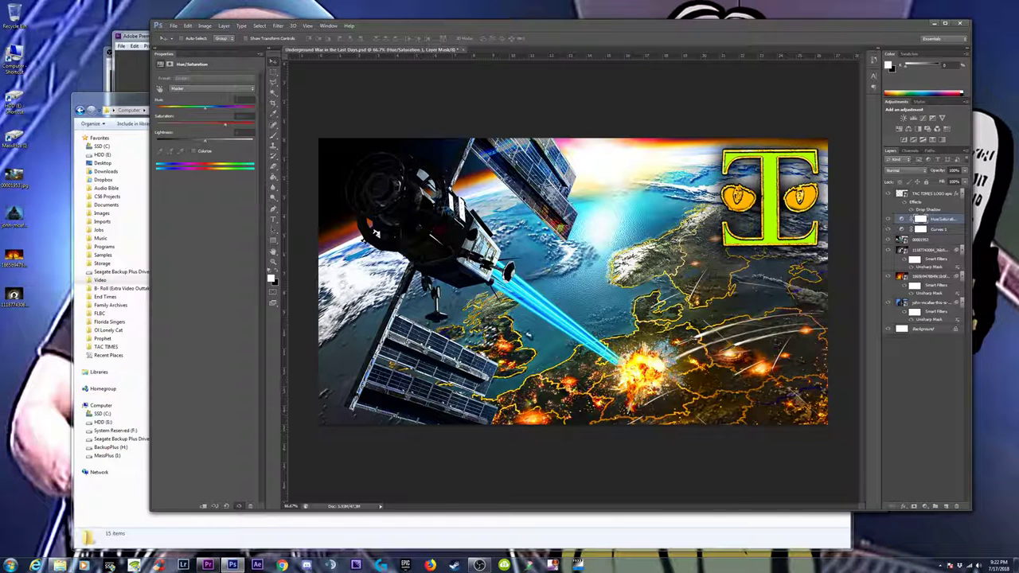
# Start an Unsharp Mask on the 00001953 satellite image layer and set its amount to 22%.
pyautogui.click(917, 241)
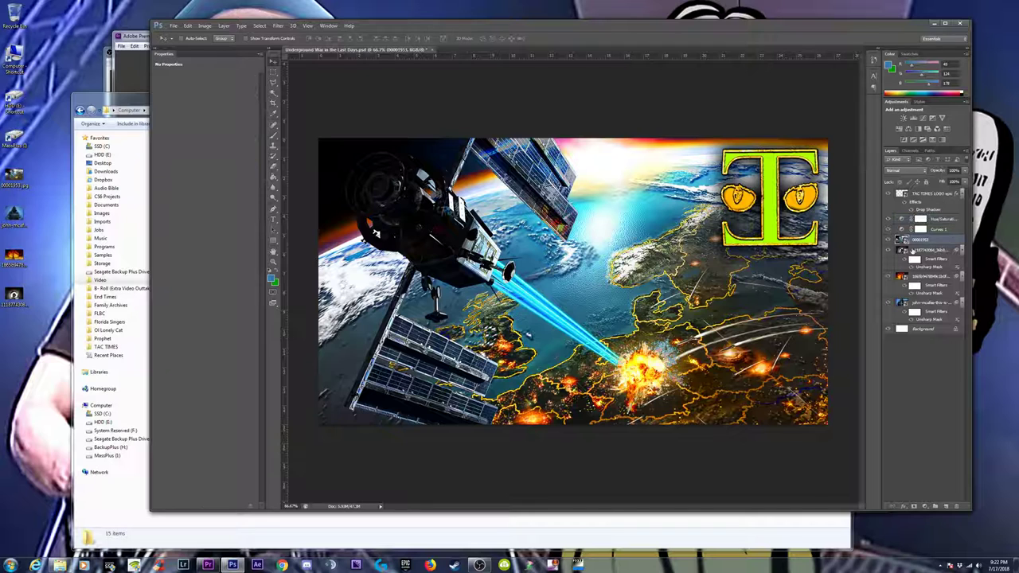
pyautogui.click(278, 26)
pyautogui.click(282, 36)
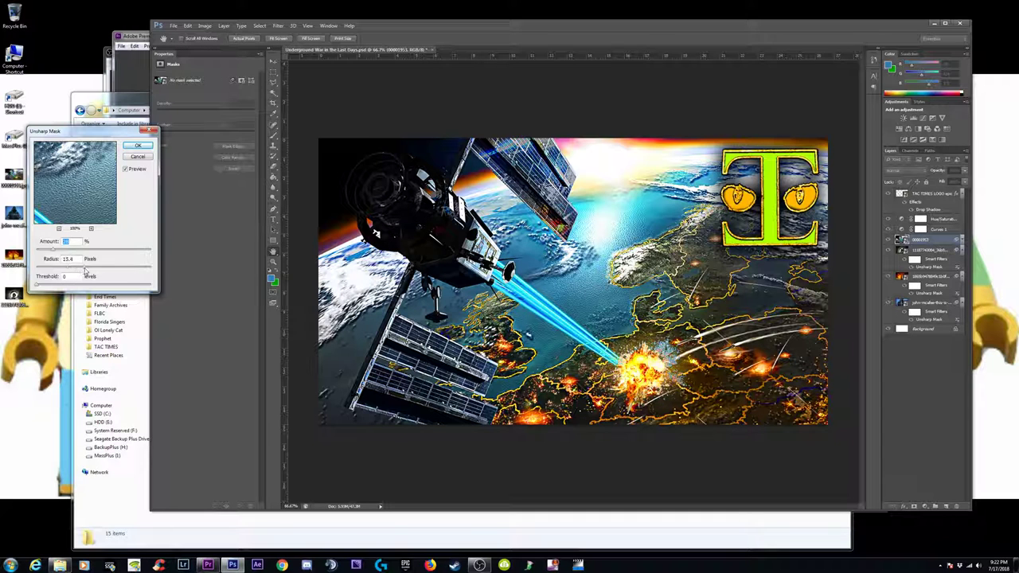
pyautogui.press('Tab')
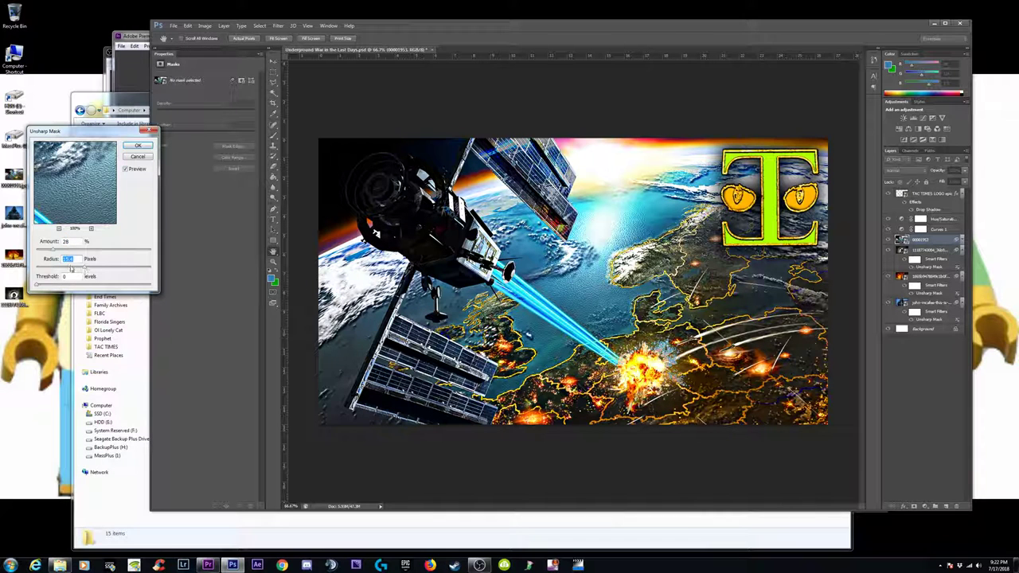
pyautogui.hotkey('shift', 'Tab')
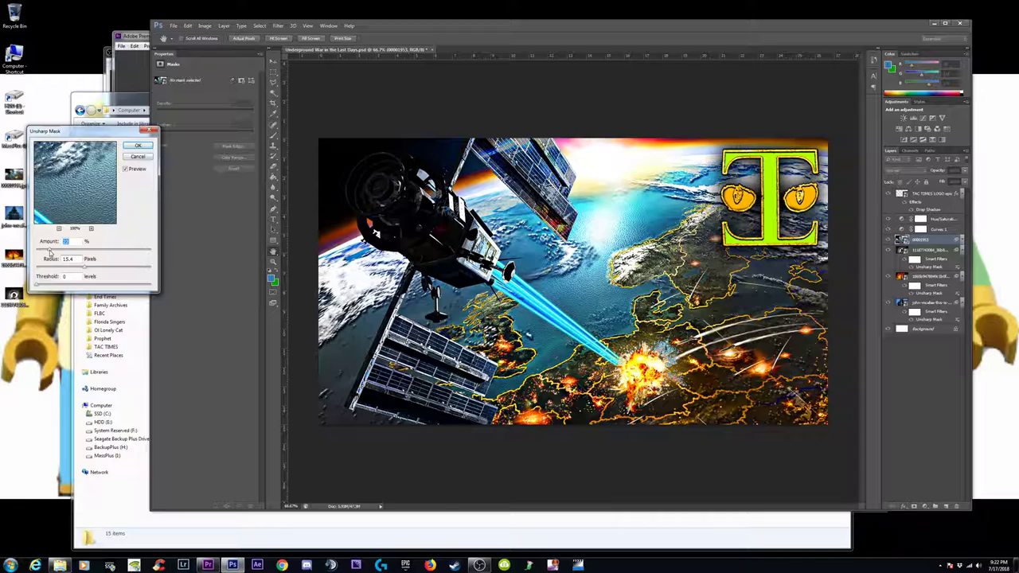
# Compare the satellite image with the Unsharp Mask preview on and off, both enlarged and zoomed far out.
pyautogui.hotkey('ctrl', '+')
pyautogui.hotkey('ctrl', '+')
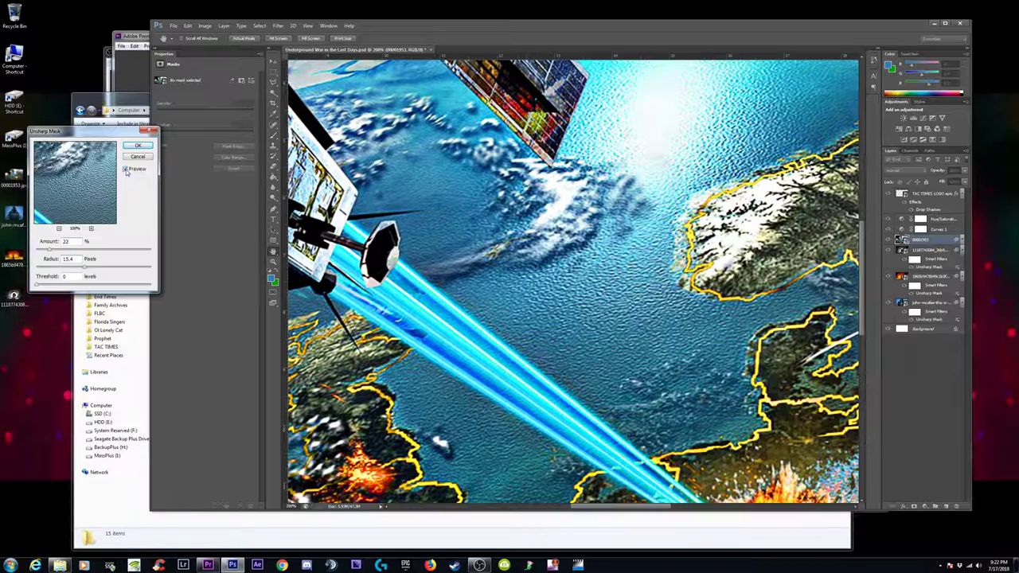
pyautogui.click(125, 169)
pyautogui.hotkey('ctrl', '-')
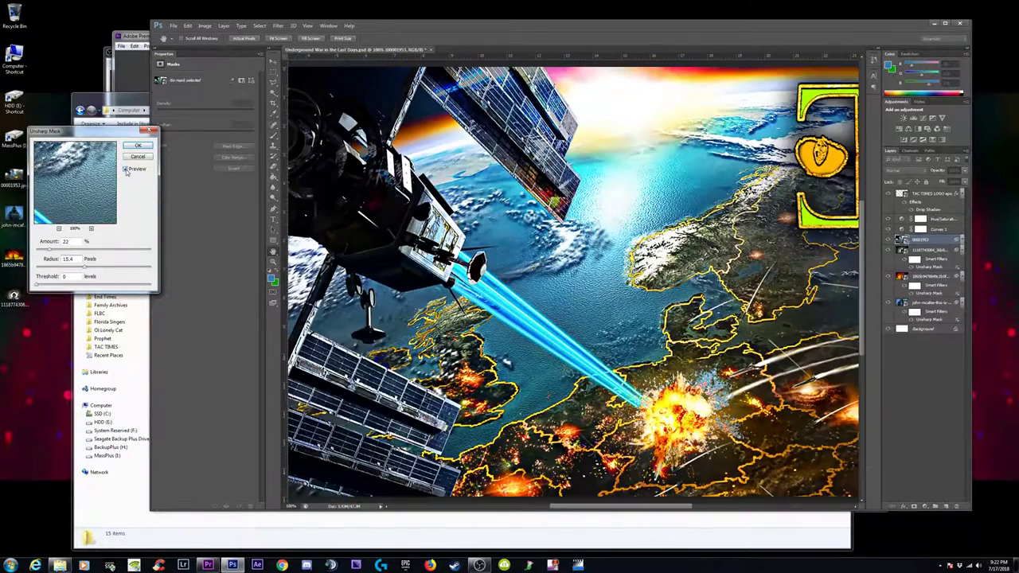
pyautogui.hotkey('ctrl', '-')
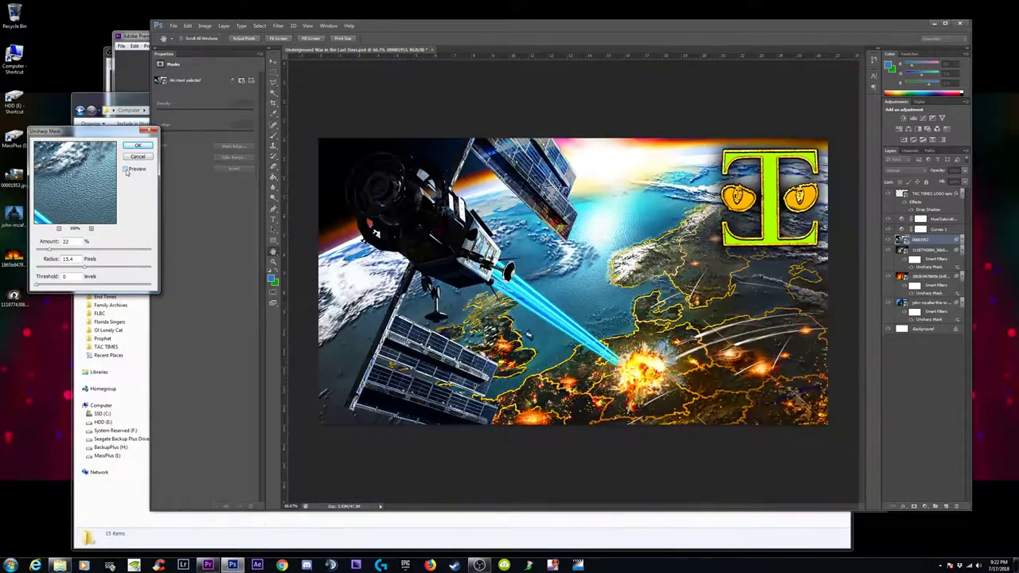
pyautogui.click(125, 170)
pyautogui.hotkey('ctrl', '-')
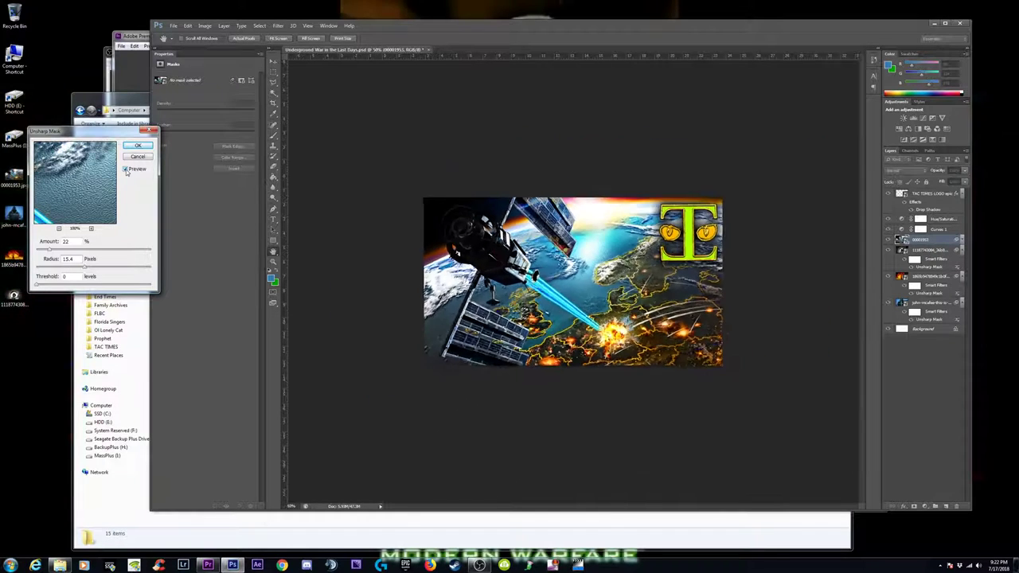
pyautogui.hotkey('ctrl', '-')
pyautogui.hotkey('ctrl', '-')
pyautogui.hotkey('ctrl', '-')
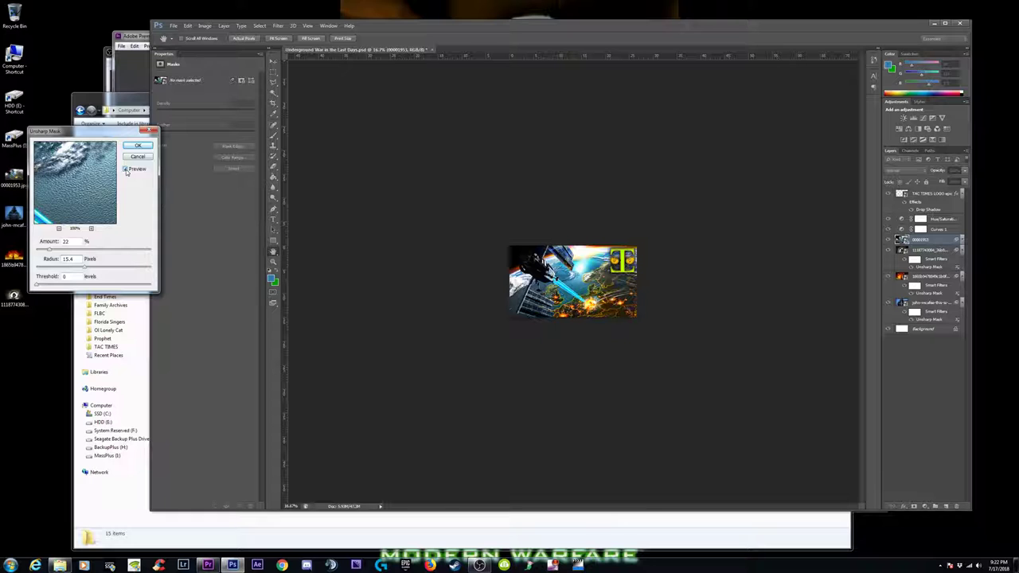
pyautogui.hotkey('ctrl', '+')
pyautogui.hotkey('ctrl', '+')
pyautogui.hotkey('ctrl', '+')
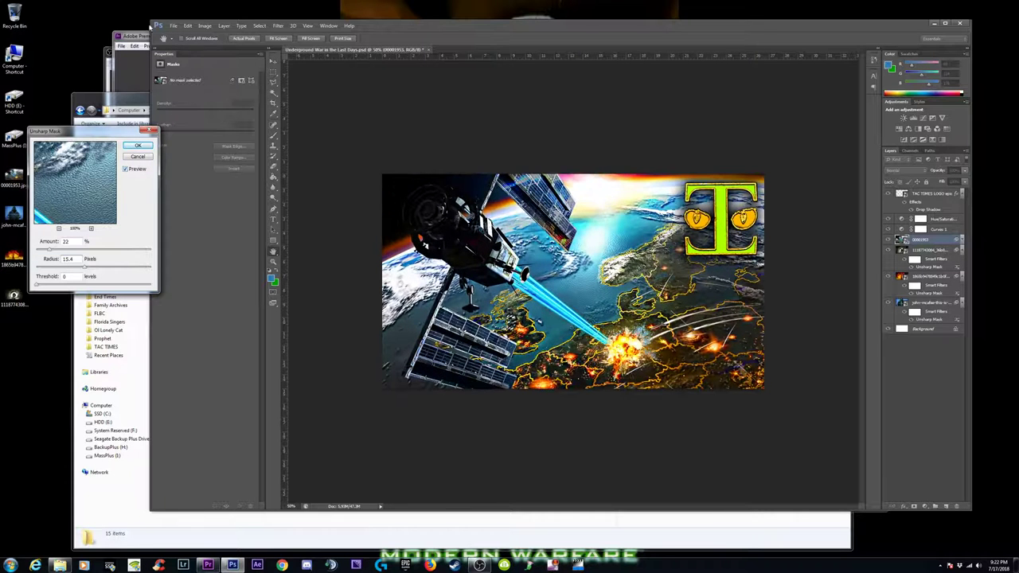
# Apply the Unsharp Mask with an amount of 22%, a radius of 15.4 pixels and a threshold of 0.
pyautogui.click(174, 26)
pyautogui.click(403, 102)
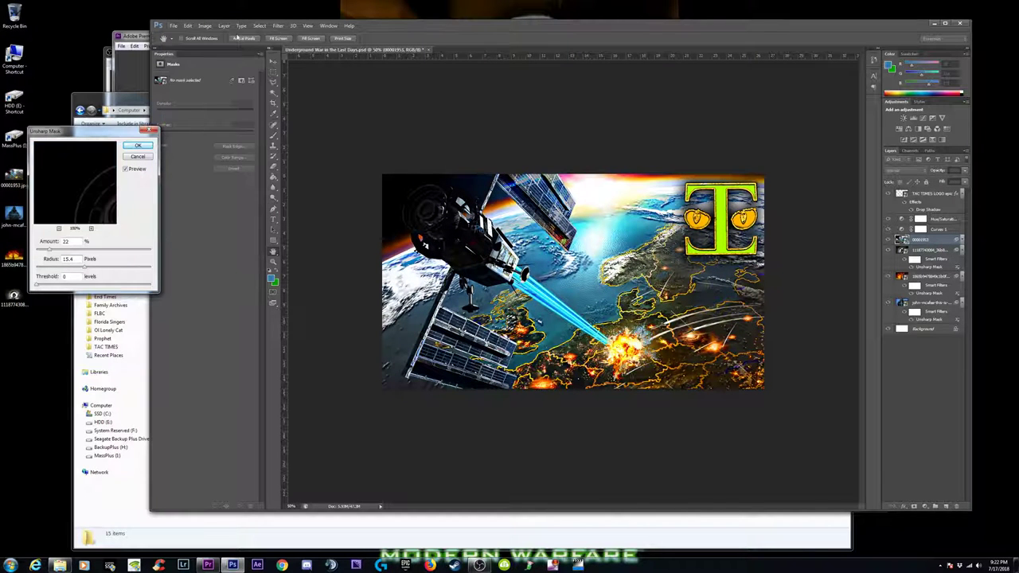
pyautogui.click(171, 27)
pyautogui.press('Escape')
pyautogui.click(138, 146)
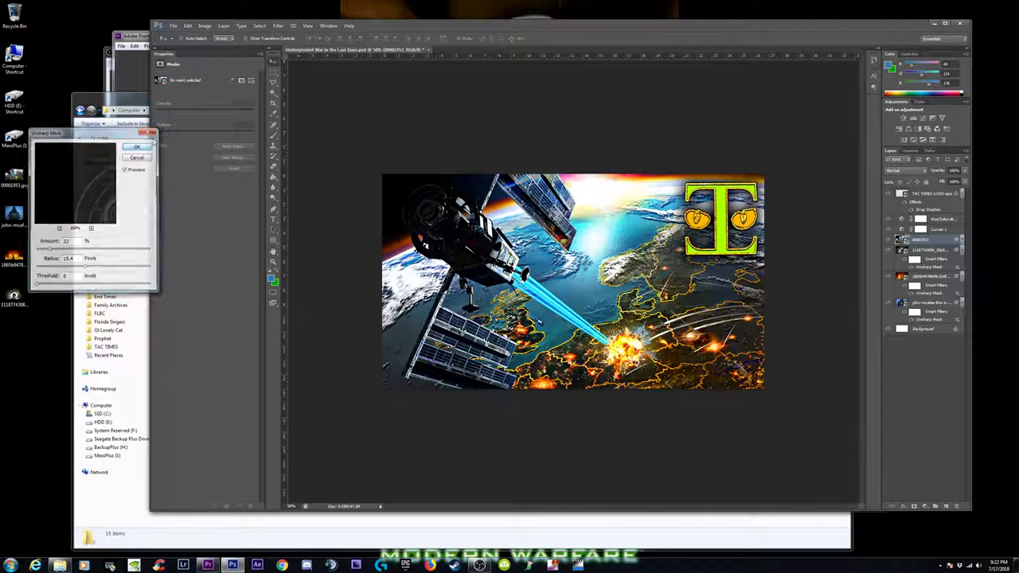
# Begin saving the thumbnail under a new name and copy the Apocalyptic Space Wars video's file name without its extension.
pyautogui.click(173, 25)
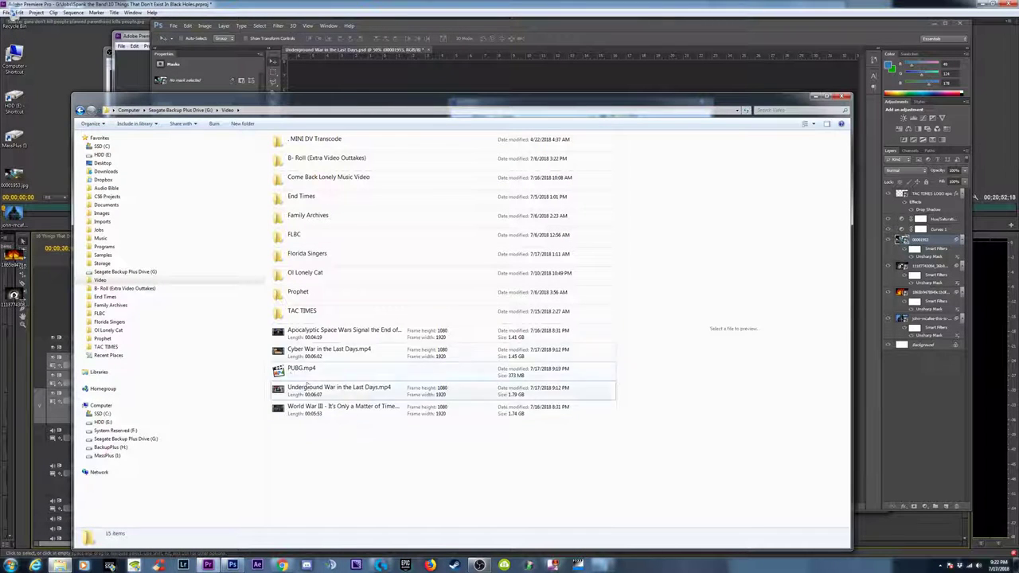
pyautogui.click(322, 336)
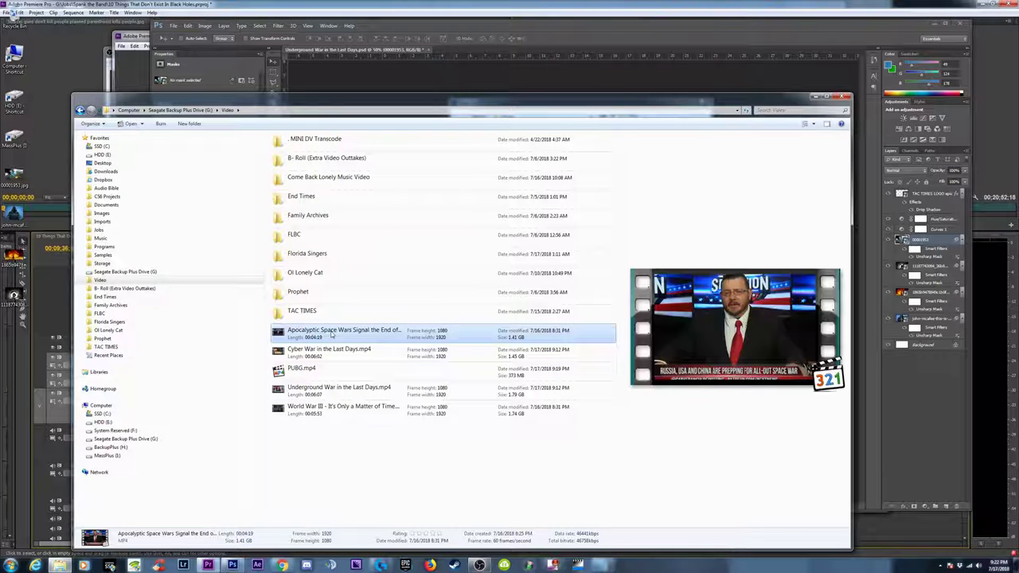
pyautogui.click(333, 334)
pyautogui.hotkey('ctrl', 'c')
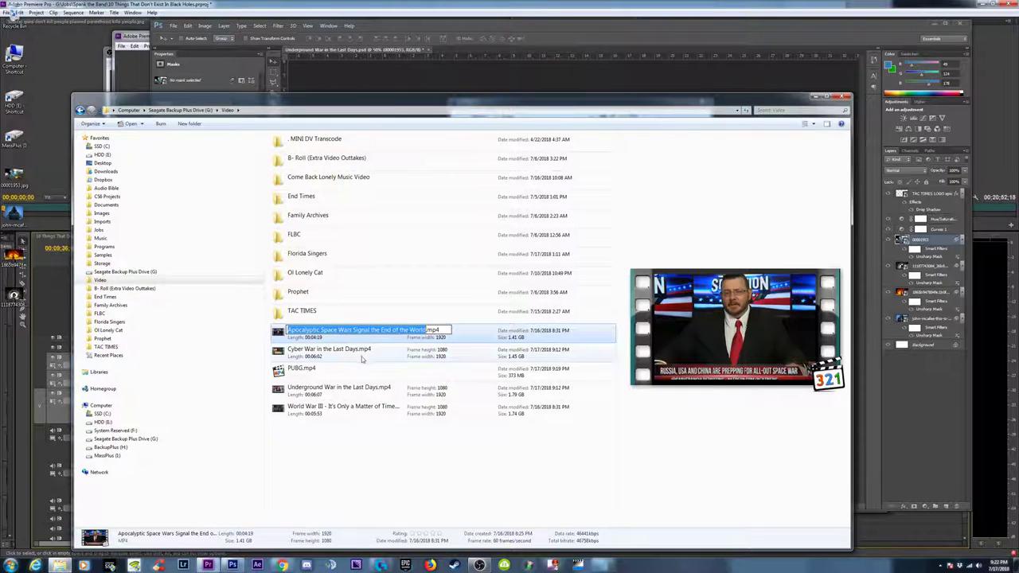
# Save the thumbnail as a Photoshop file in the Images folder, pasting the name Apocalyptic Space Wars Signal the End of the World.
pyautogui.click(572, 78)
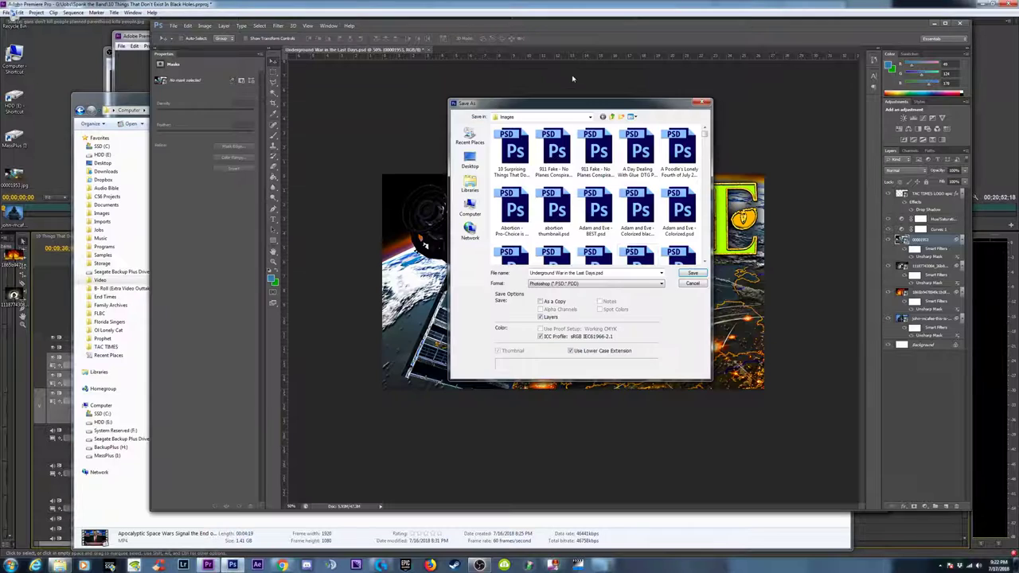
pyautogui.tripleClick(599, 275)
pyautogui.hotkey('ctrl', 'v')
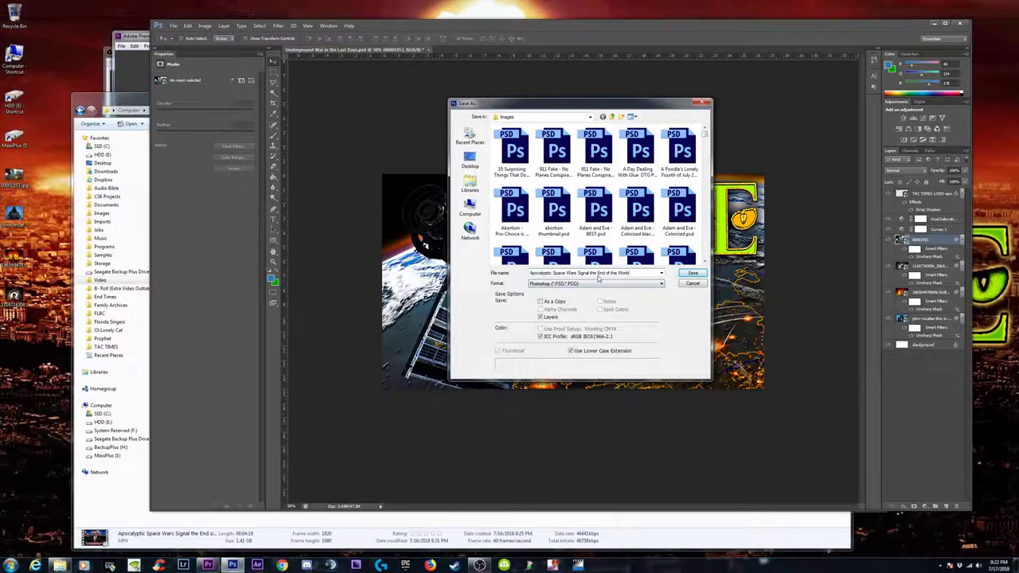
pyautogui.press('Return')
pyautogui.click(471, 131)
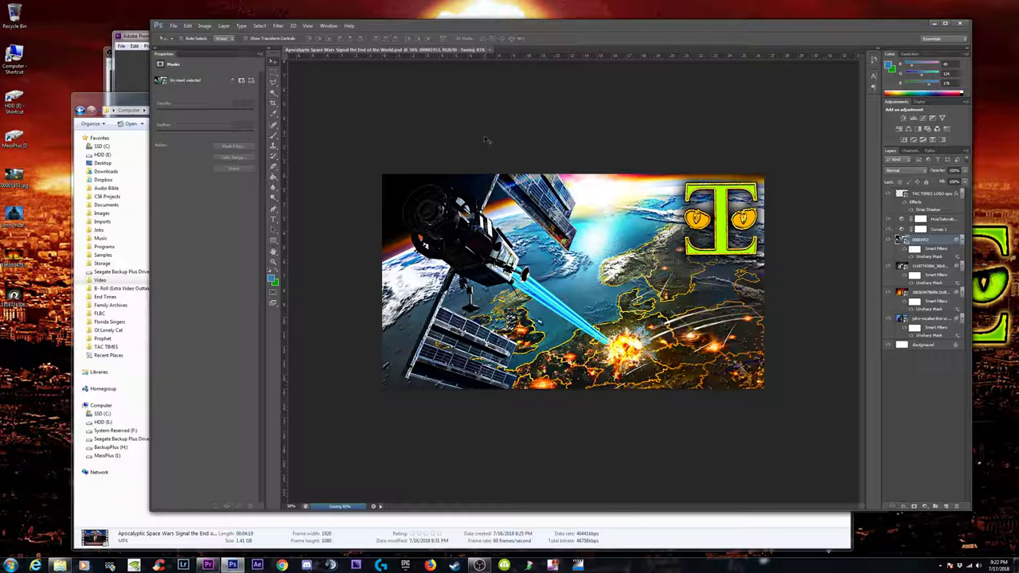
pyautogui.click(174, 25)
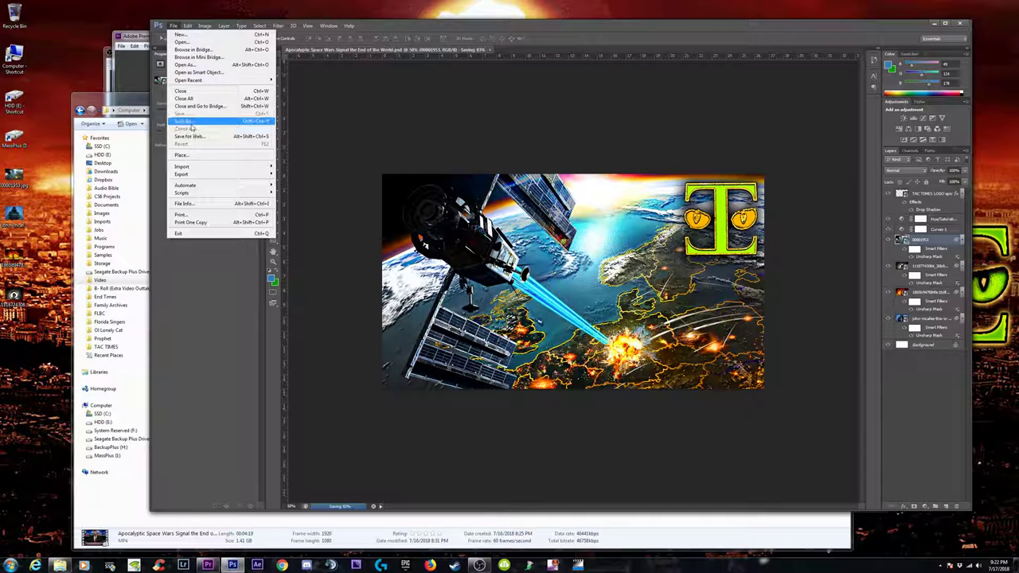
pyautogui.click(219, 123)
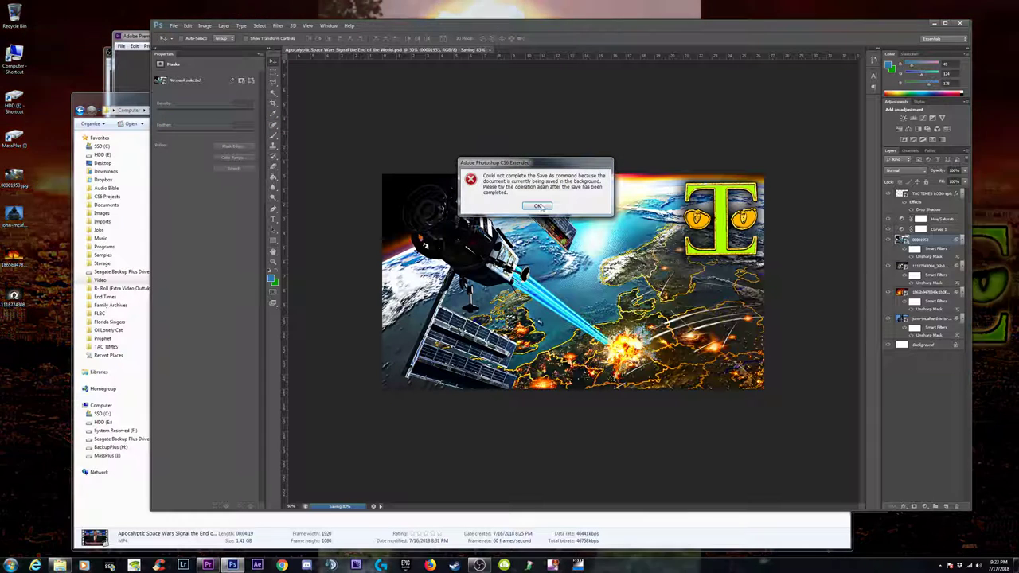
pyautogui.click(537, 205)
# Save a JPEG copy of the satellite thumbnail under the same name at Maximum quality with the Baseline ("Standard") format.
pyautogui.click(174, 25)
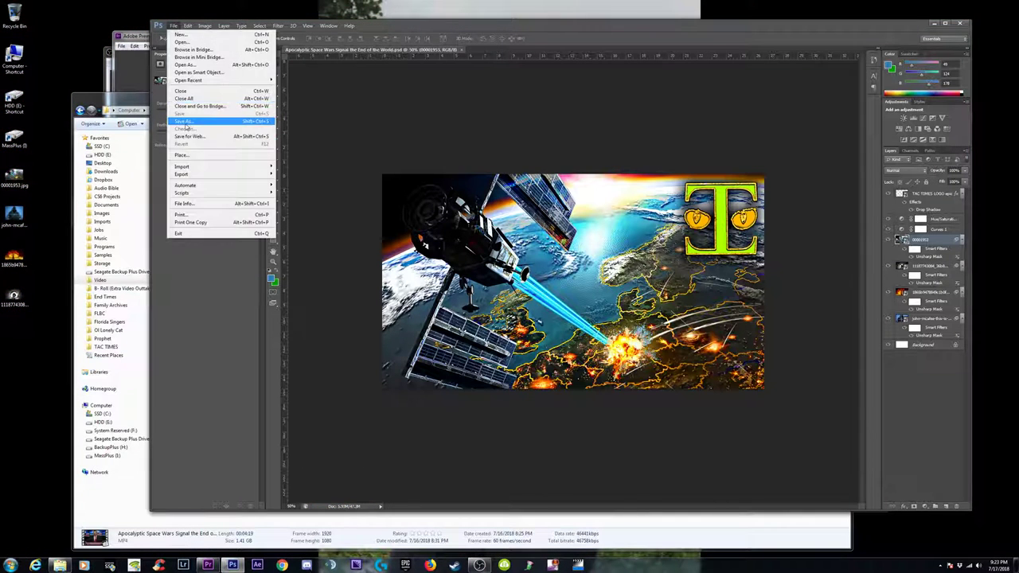
pyautogui.click(199, 123)
pyautogui.click(599, 284)
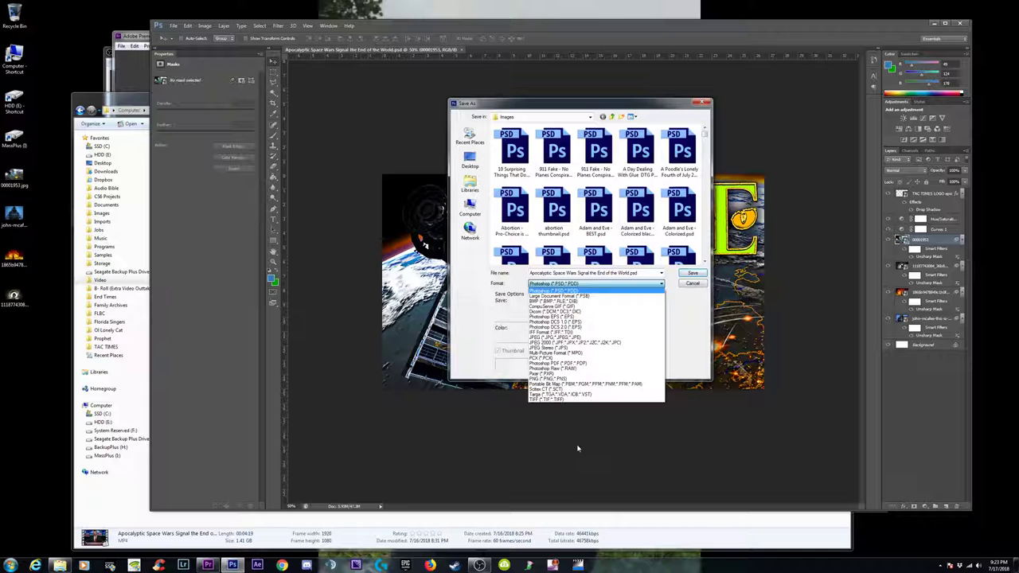
pyautogui.click(562, 340)
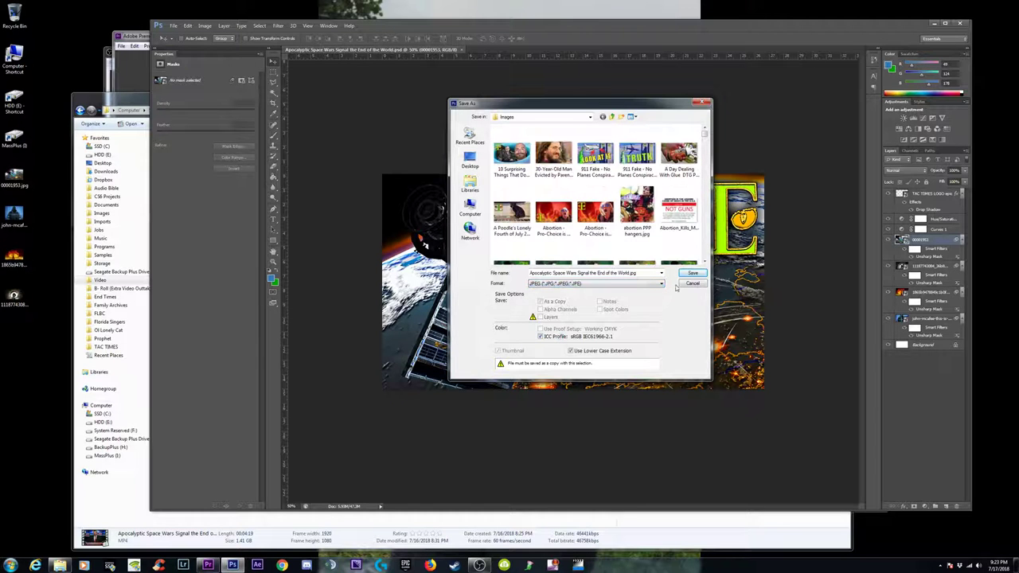
pyautogui.click(692, 274)
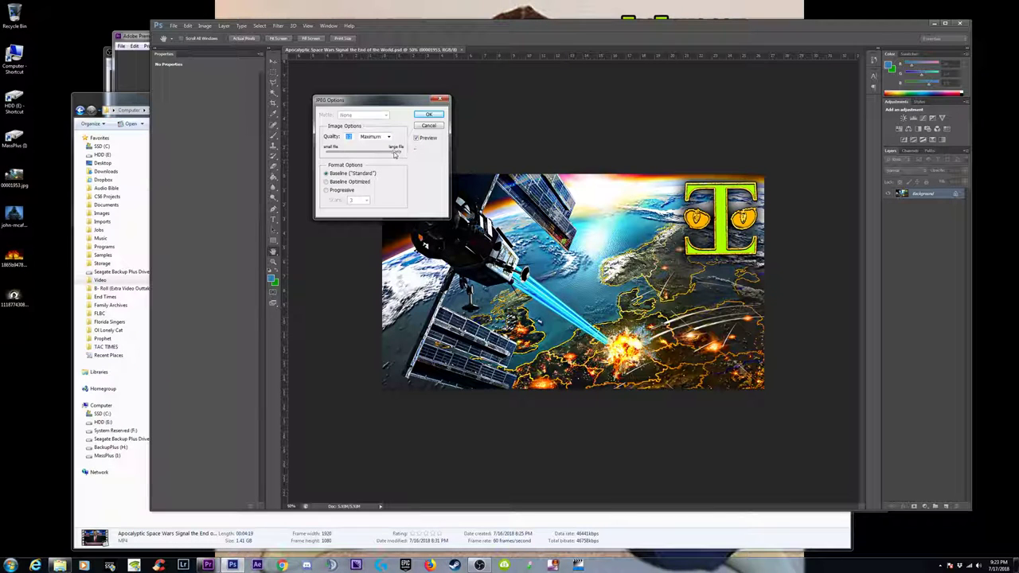
pyautogui.click(428, 114)
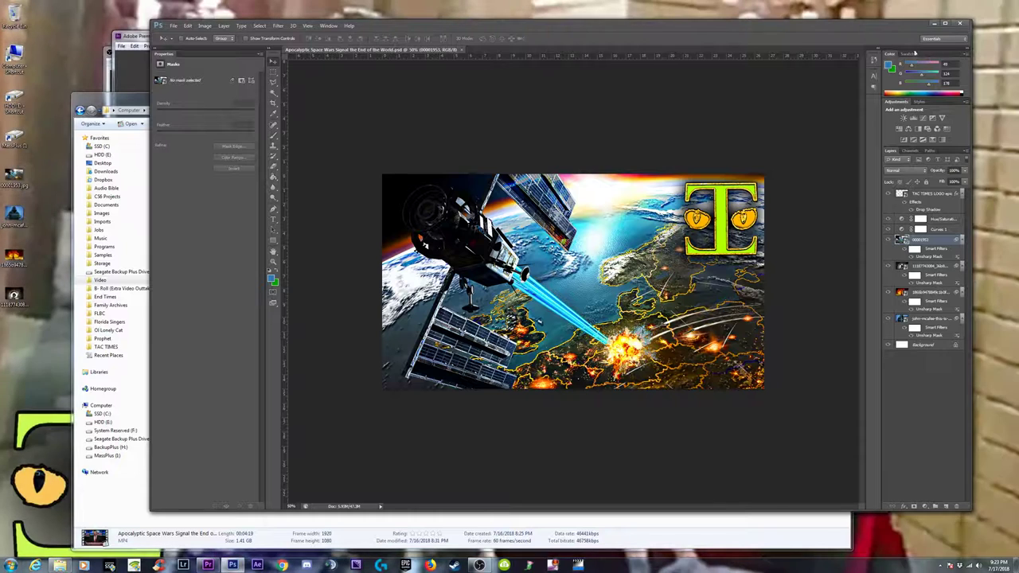
# Close Photoshop, switch to Premiere Pro and open the recent project Youtube Vids.prproj.
pyautogui.click(962, 24)
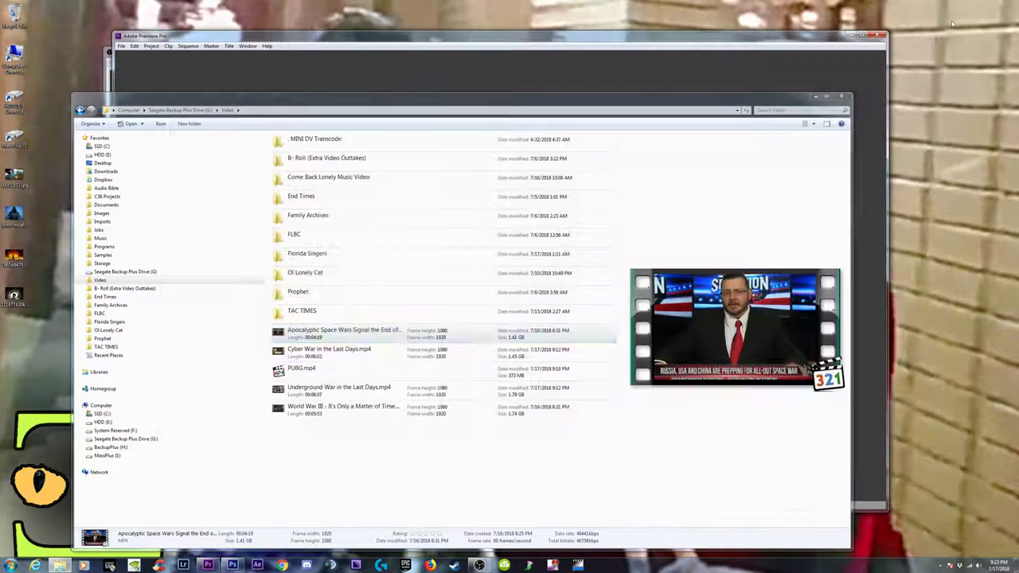
pyautogui.moveTo(482, 102); pyautogui.dragTo(463, 70)
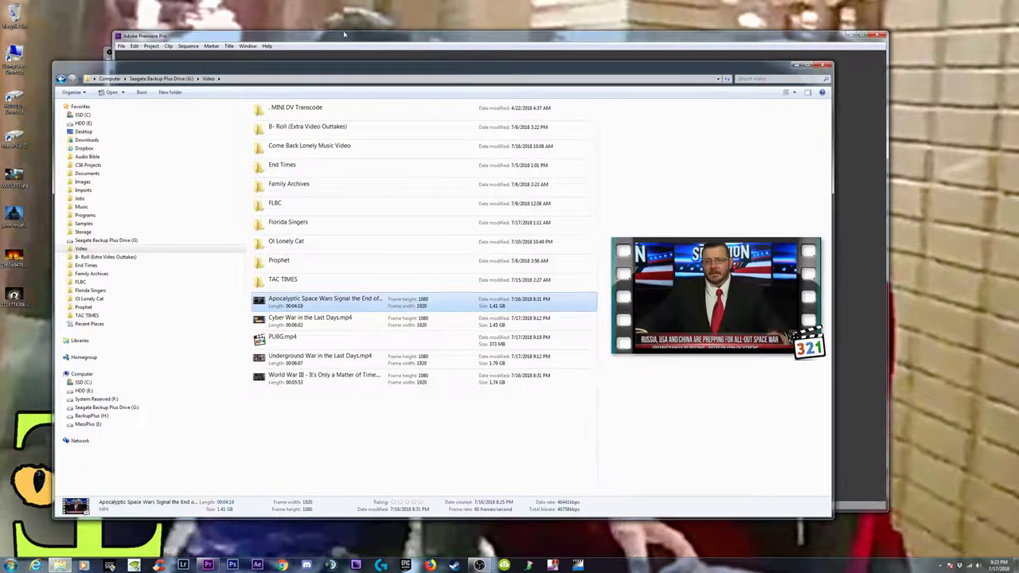
pyautogui.click(344, 35)
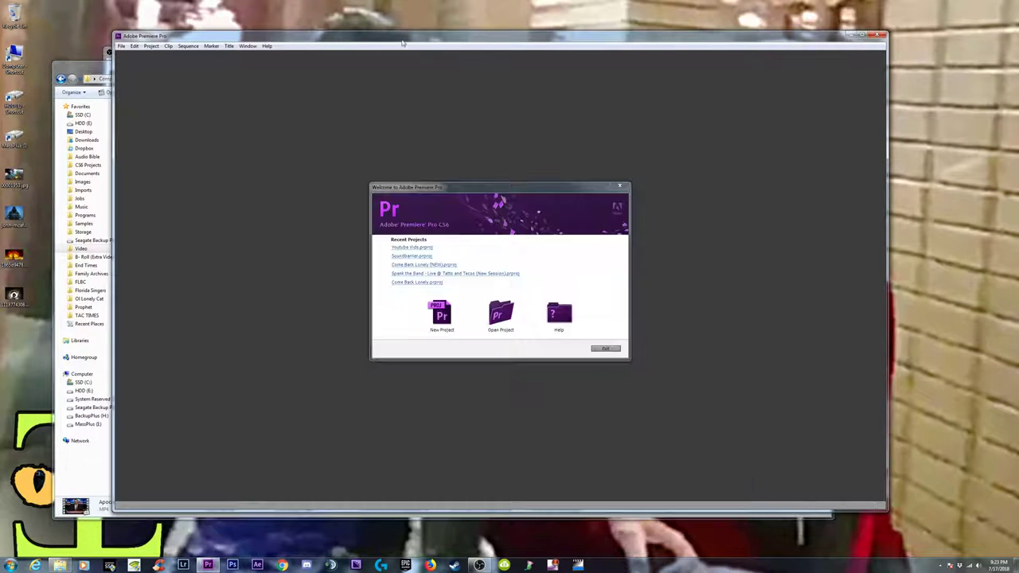
pyautogui.click(412, 248)
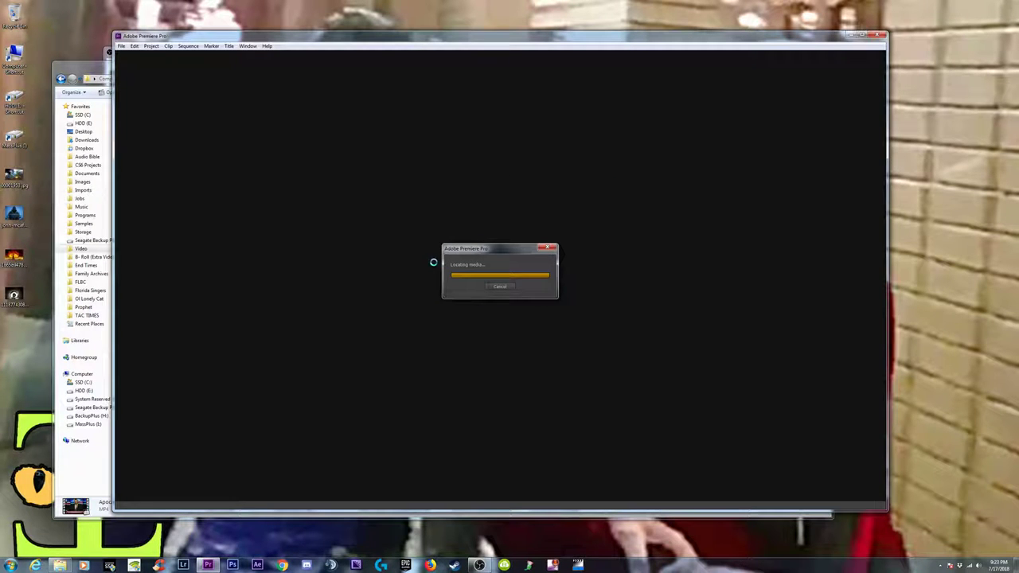
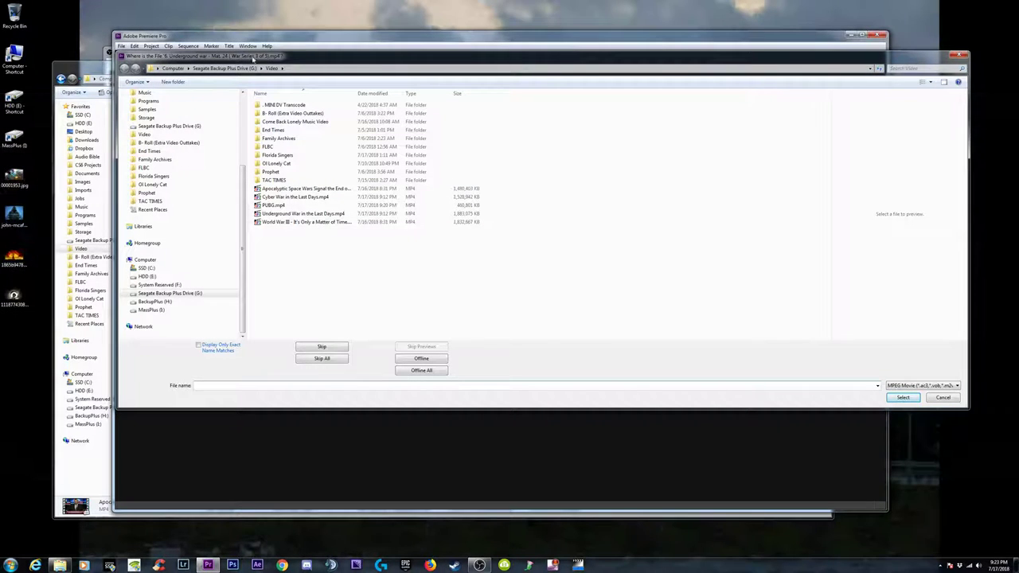
# Relink the missing Underground War and Cyber War clips to Underground War in the Last Days.mp4 and Cyber War in the Last Days.mp4, and maximize the window.
pyautogui.click(286, 215)
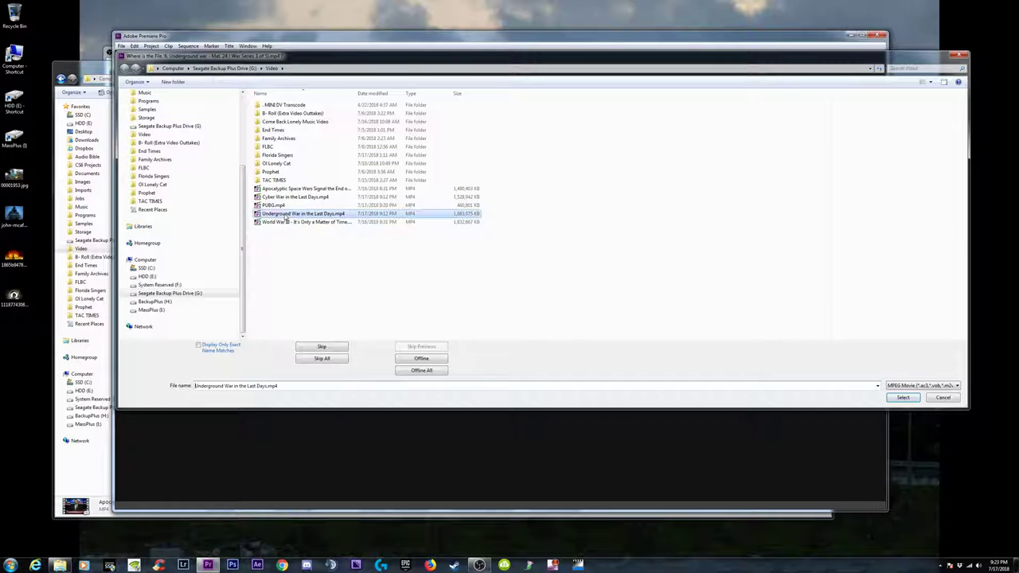
pyautogui.click(902, 399)
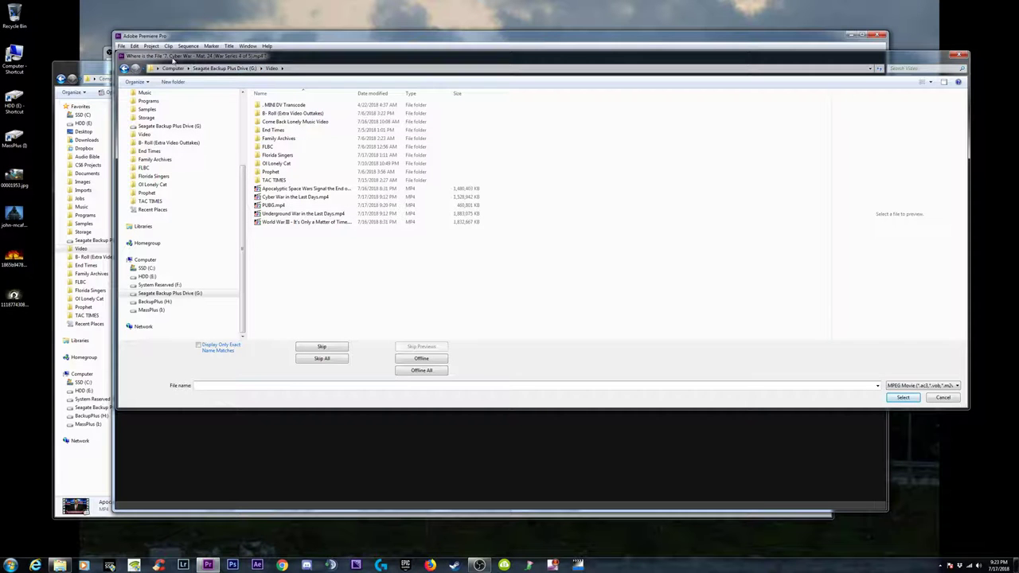
pyautogui.click(291, 197)
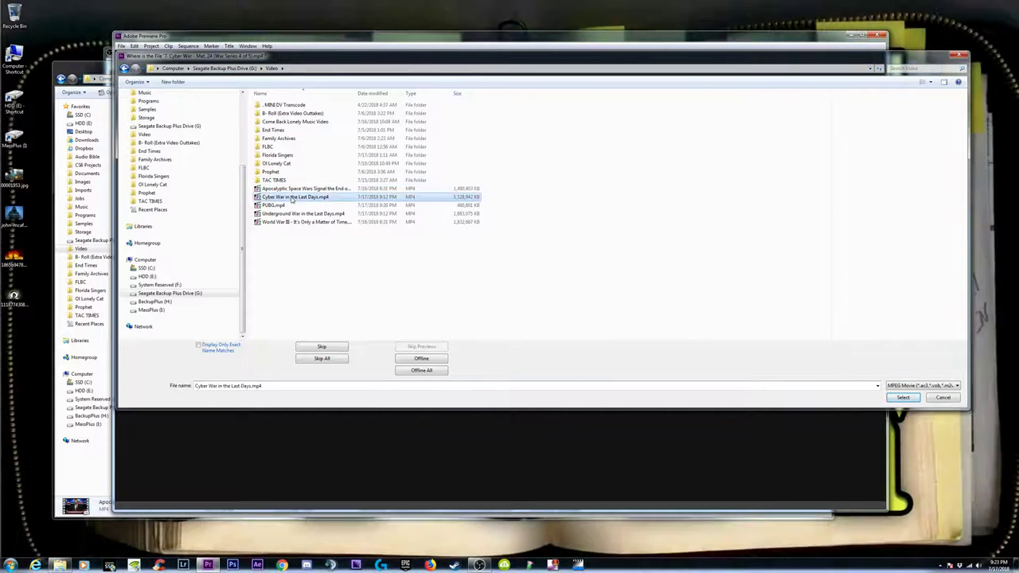
pyautogui.click(900, 399)
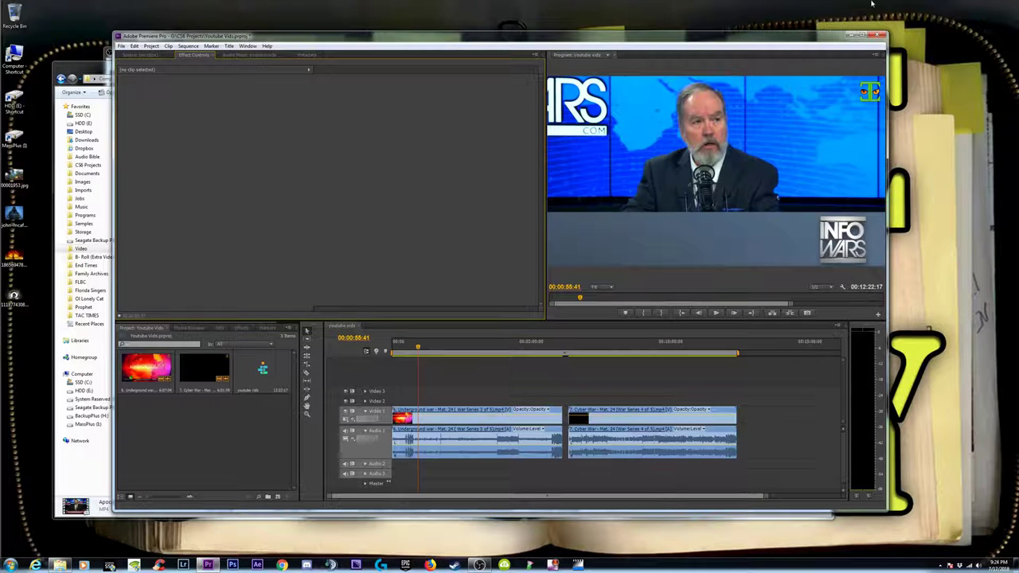
pyautogui.click(862, 35)
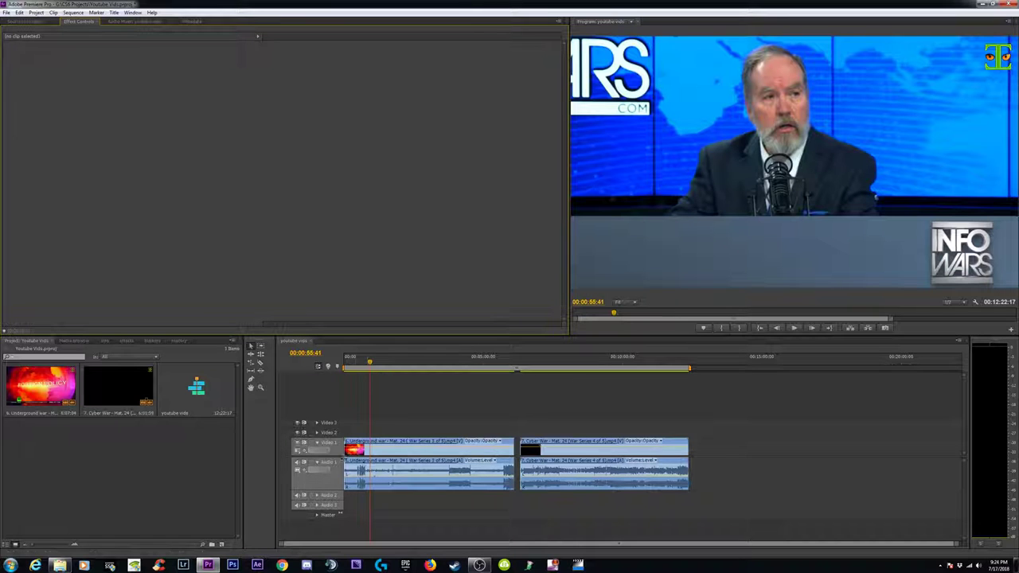
# Split the Underground War clip's video and audio at 00:00:28:59, where the loud audio section begins.
pyautogui.click(366, 362)
pyautogui.press('=')
pyautogui.press('=')
pyautogui.press('=')
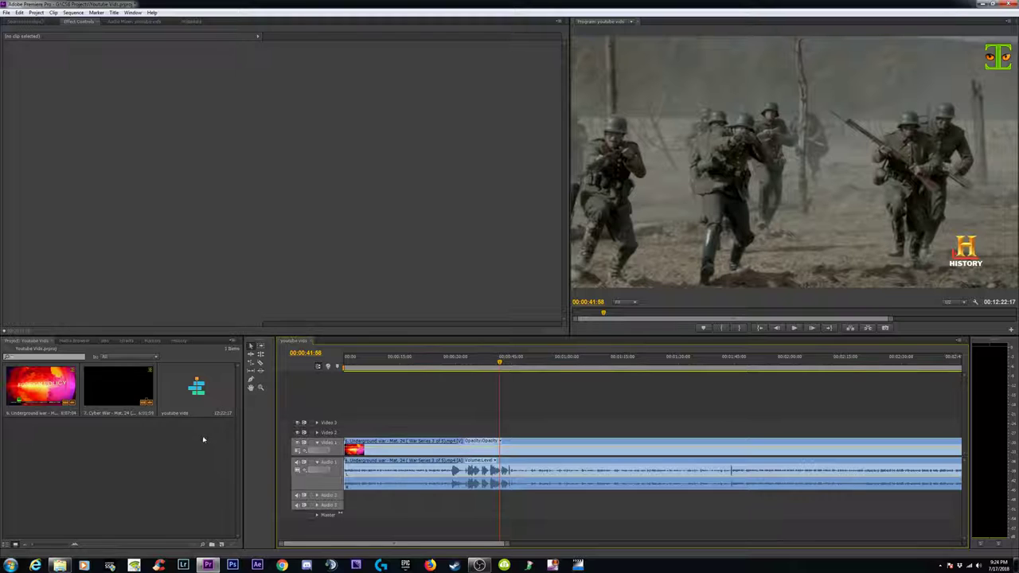
pyautogui.moveTo(464, 364); pyautogui.dragTo(452, 363)
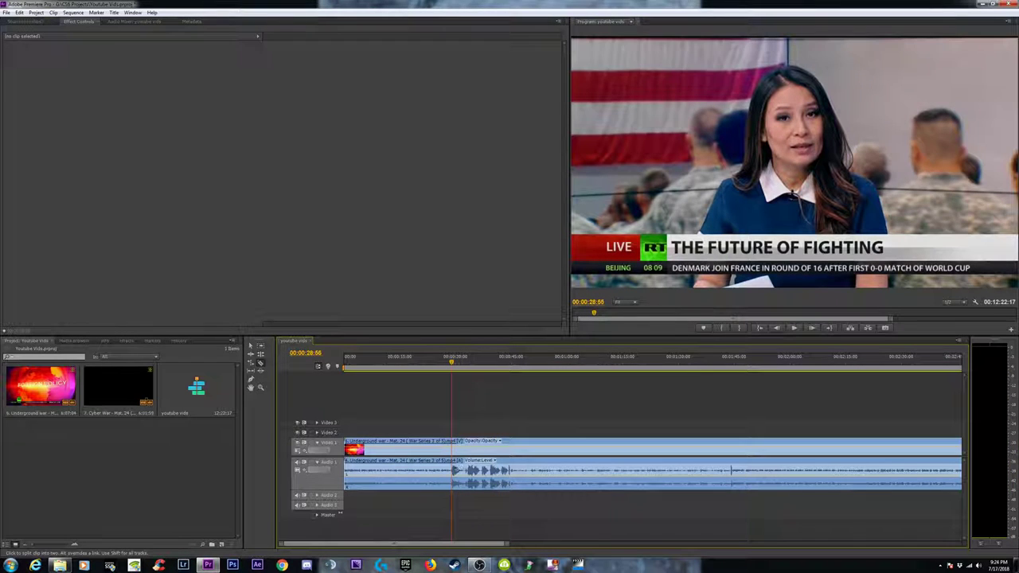
pyautogui.press('Right')
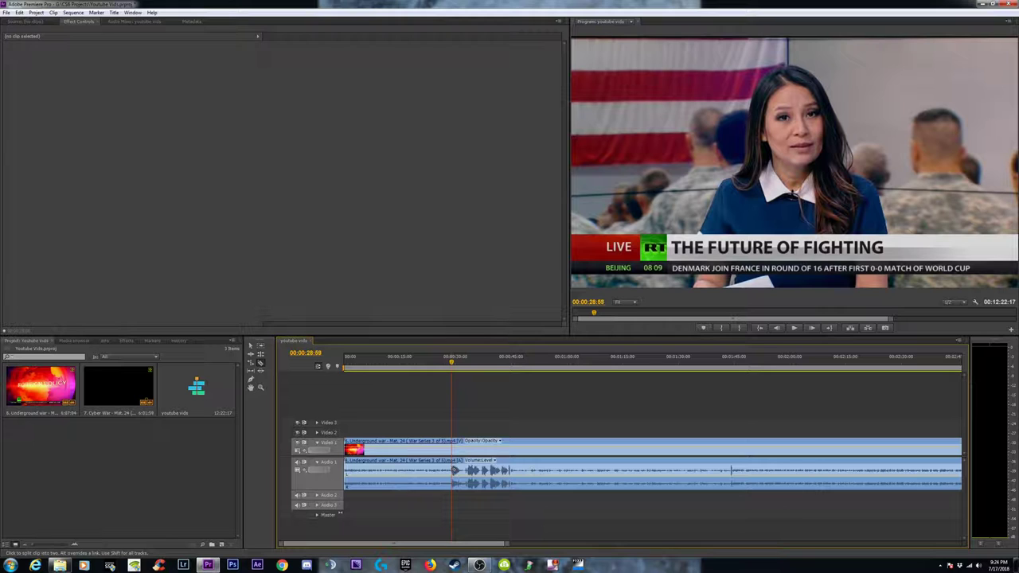
pyautogui.press('Right')
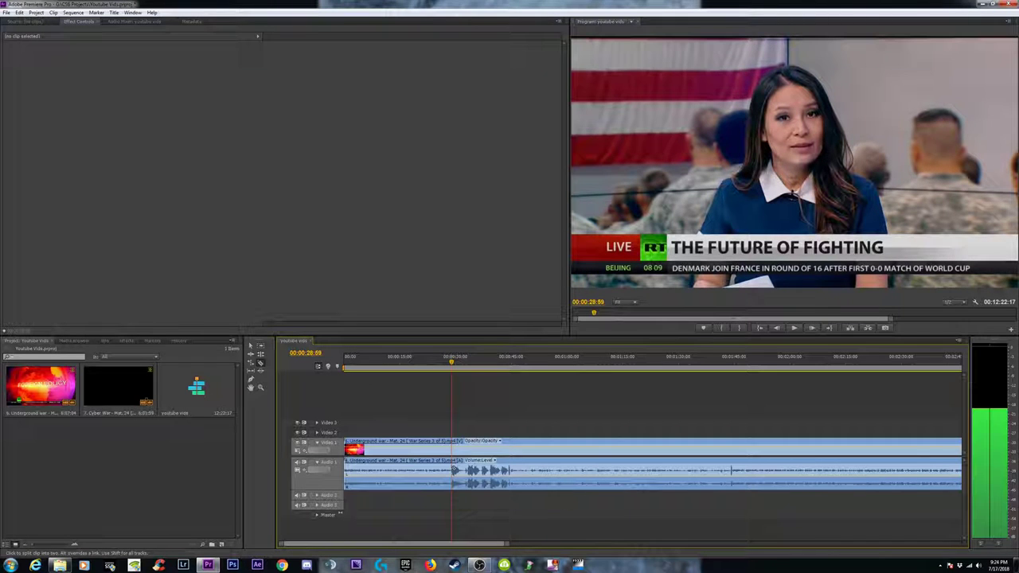
pyautogui.click(454, 469)
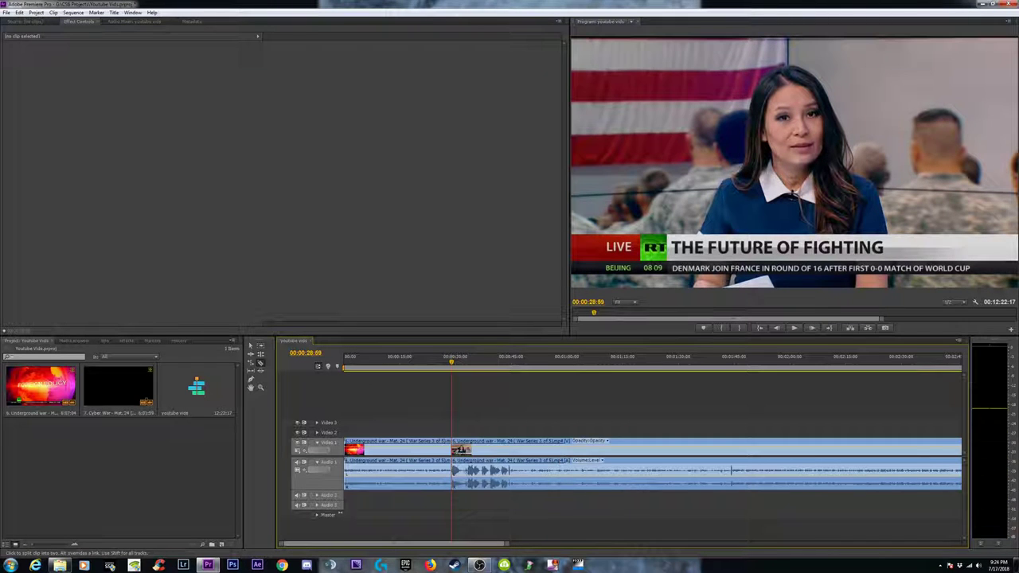
# Split the Underground War clip again at 00:00:44:32, where the loud audio section ends.
pyautogui.click(510, 360)
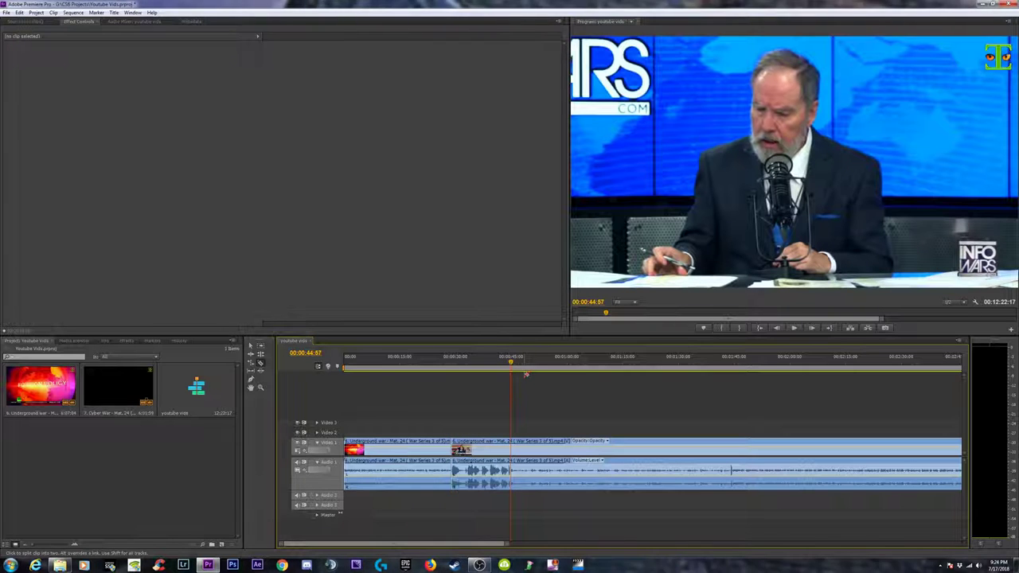
pyautogui.press('=')
pyautogui.press('=')
pyautogui.press('=')
pyautogui.press('=')
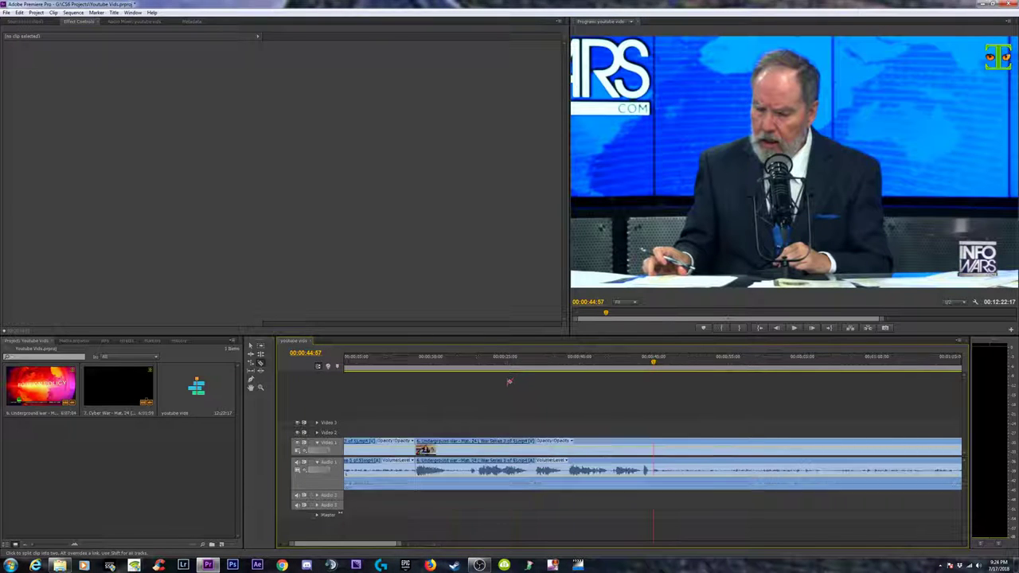
pyautogui.click(628, 370)
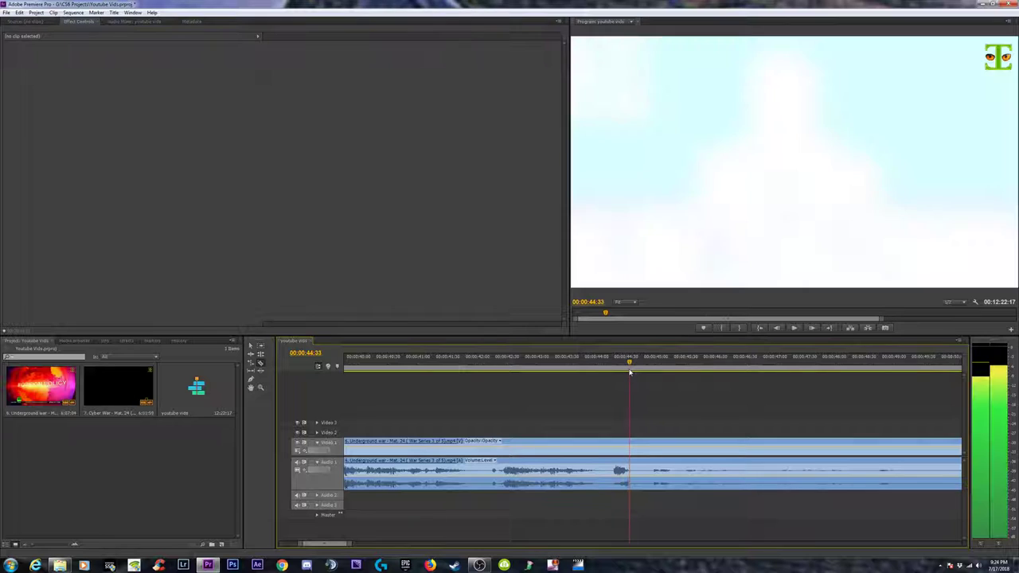
pyautogui.press('c')
pyautogui.click(635, 482)
pyautogui.press('-')
pyautogui.press('-')
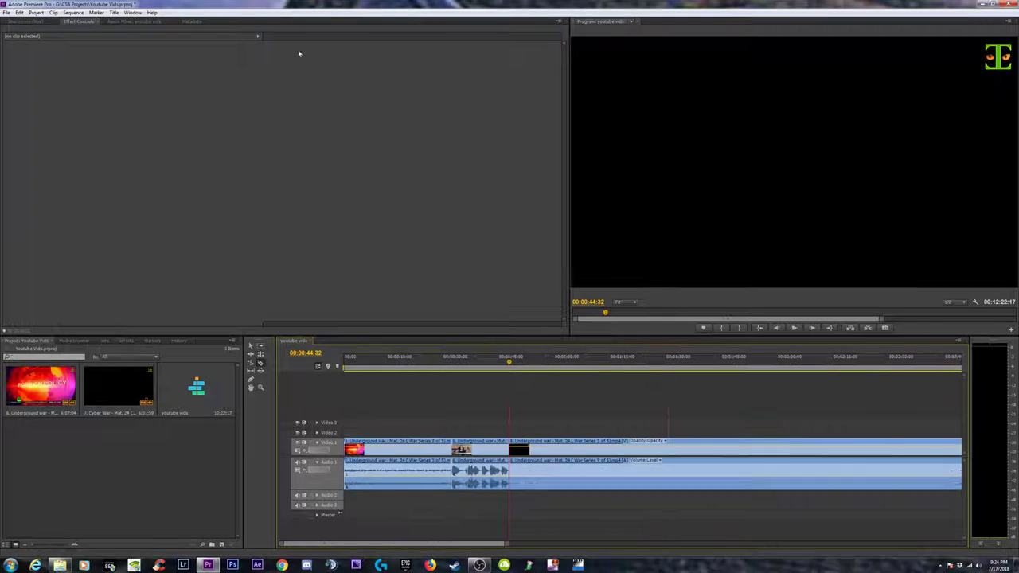
# Review the keyboard layout presets and the shortcuts assigned to the editing tools, keeping the [Custom] preset.
pyautogui.click(7, 13)
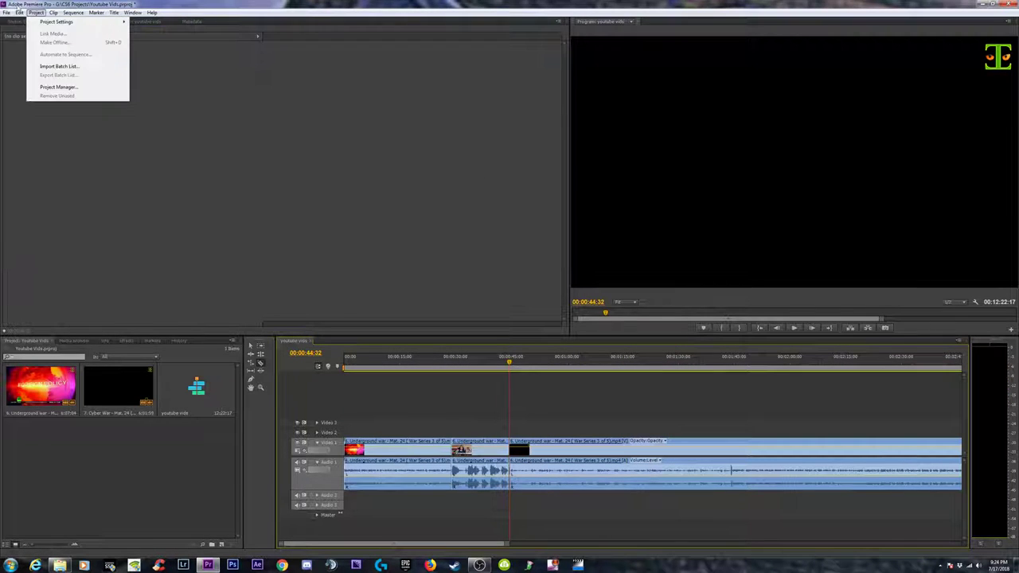
pyautogui.moveTo(19, 13)
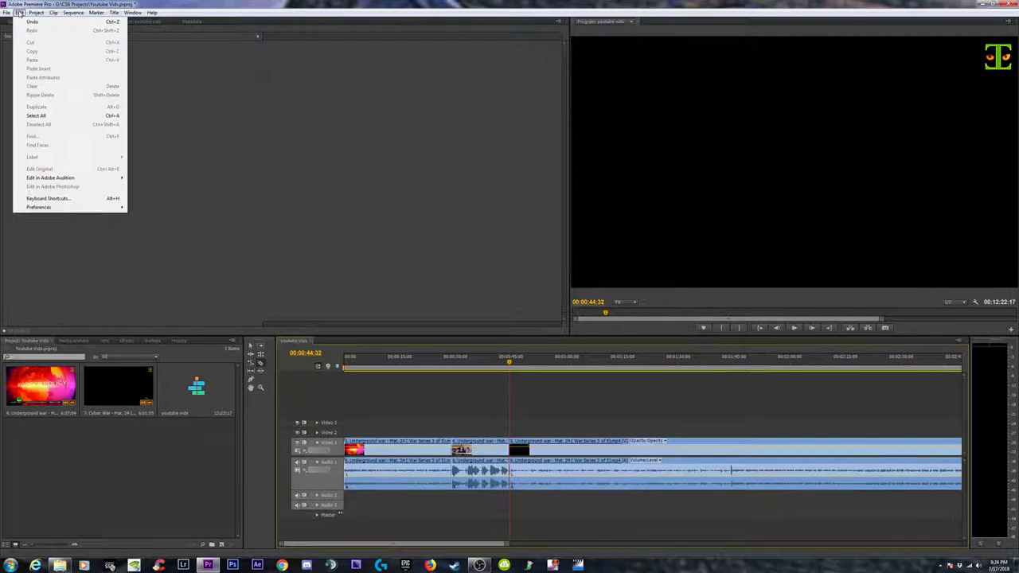
pyautogui.click(55, 199)
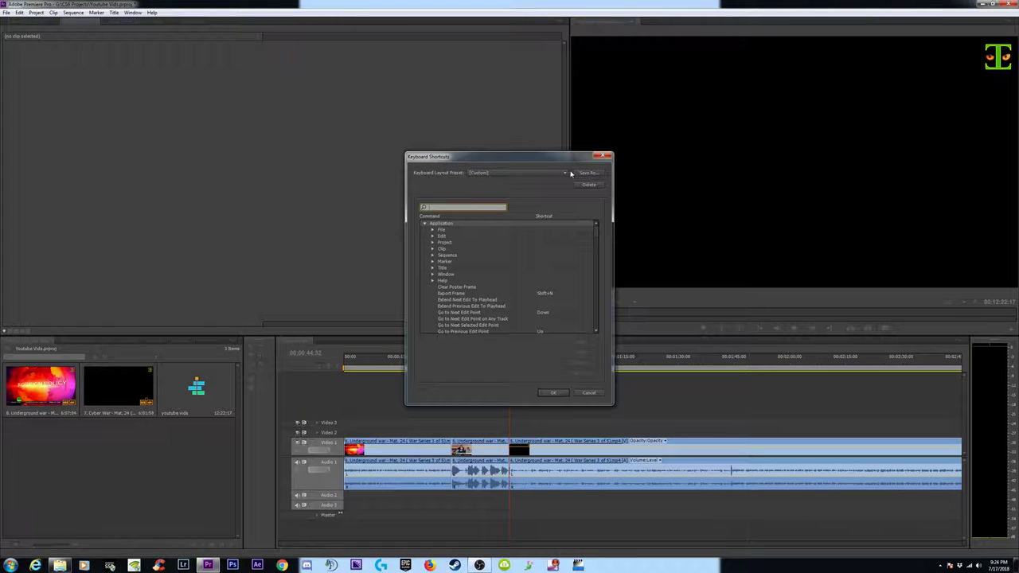
pyautogui.click(567, 172)
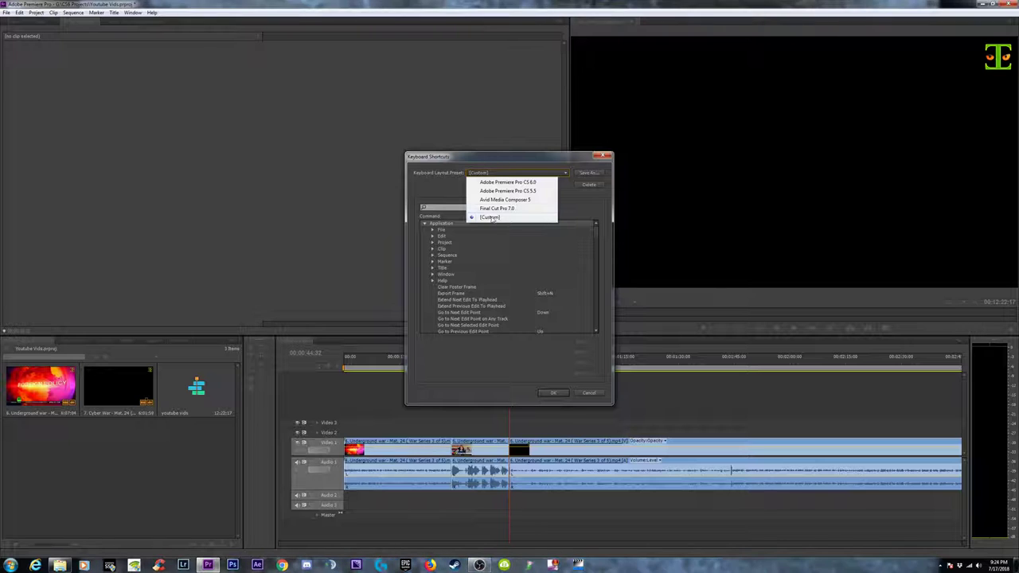
pyautogui.click(505, 218)
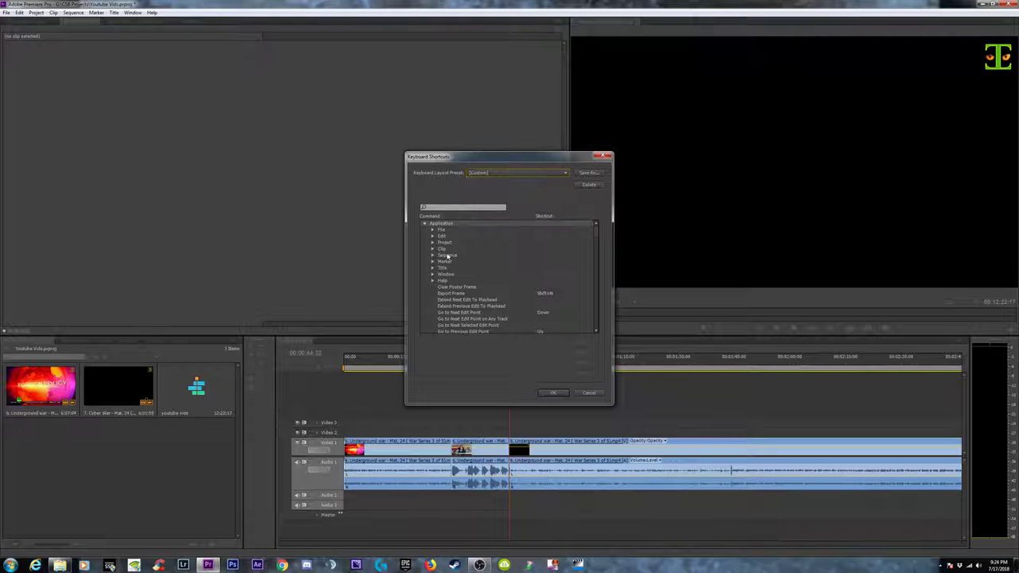
pyautogui.moveTo(597, 236)
pyautogui.mouseDown()
pyautogui.moveTo(603, 330)
pyautogui.moveTo(602, 231)
pyautogui.mouseUp()
pyautogui.click(504, 172)
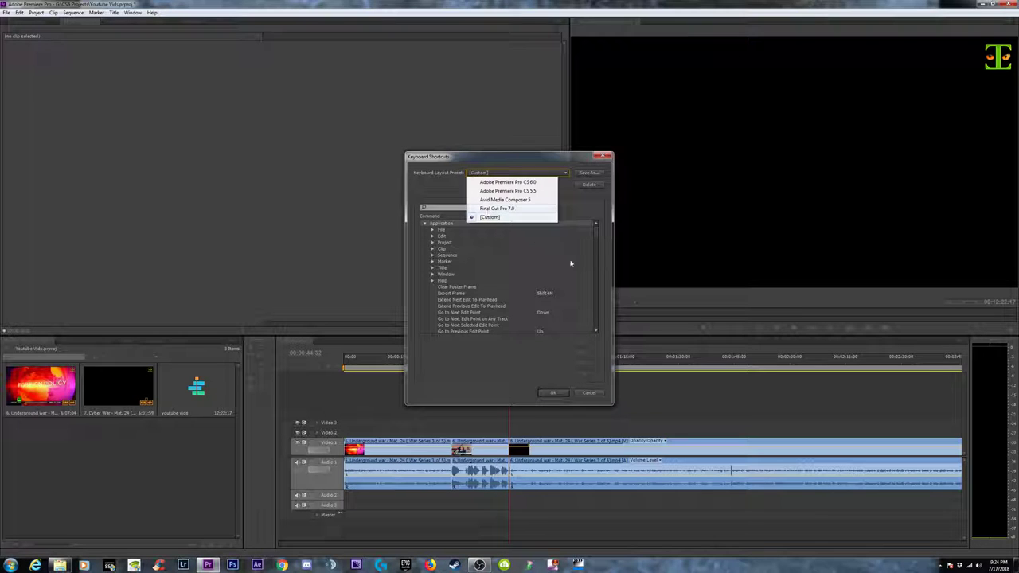
pyautogui.click(597, 220)
pyautogui.moveTo(598, 239); pyautogui.dragTo(598, 331)
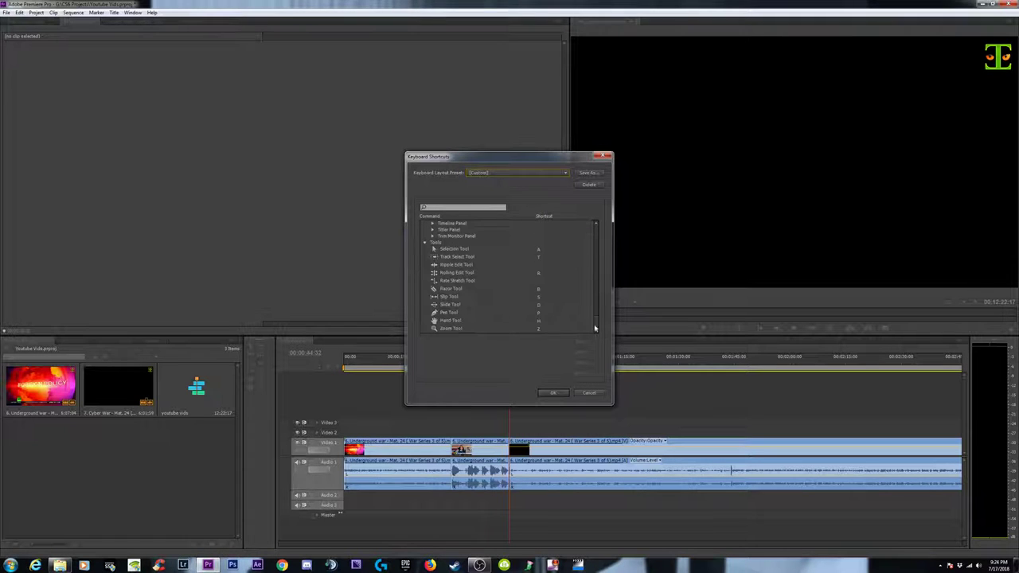
pyautogui.click(554, 394)
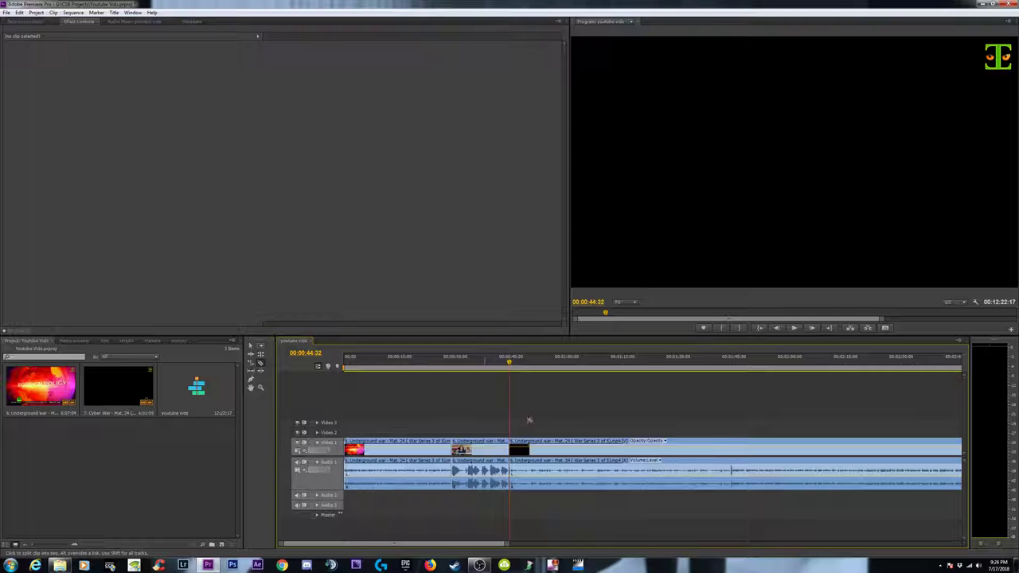
# Make the Audio 1 track taller, and select the short Underground War segment between the cuts and the long one after it.
pyautogui.press('=')
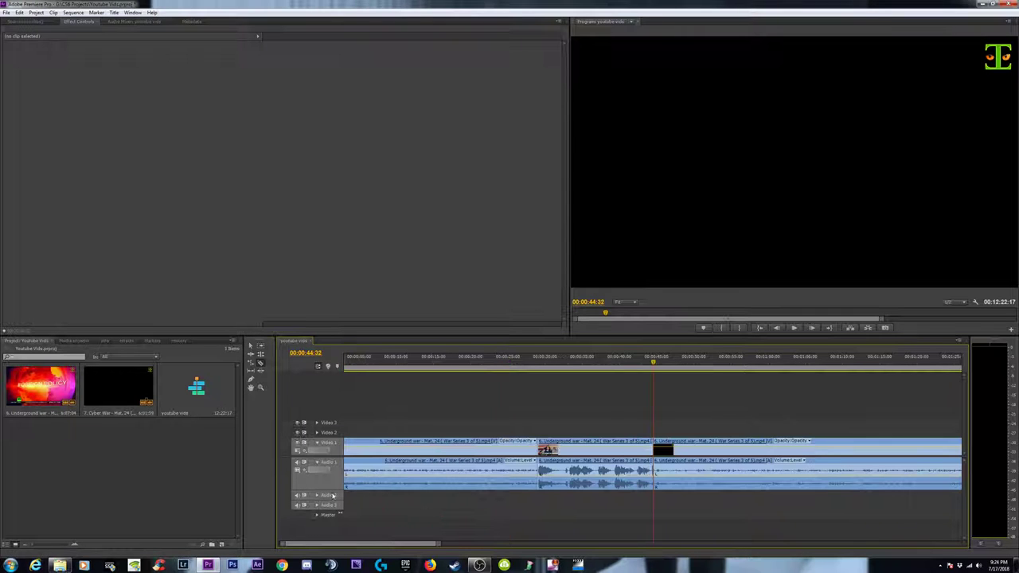
pyautogui.moveTo(328, 491); pyautogui.dragTo(327, 516)
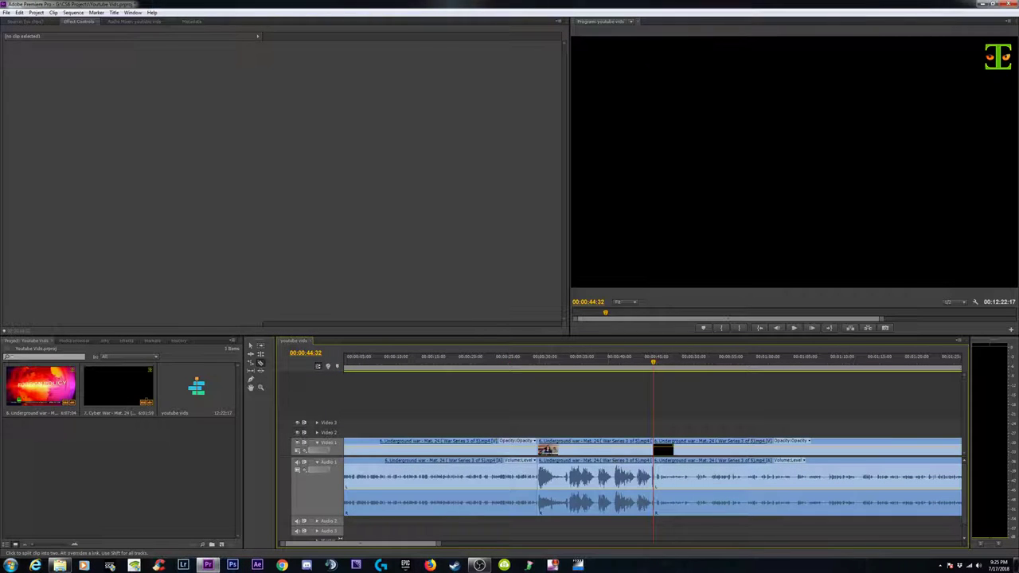
pyautogui.press('v')
pyautogui.click(568, 474)
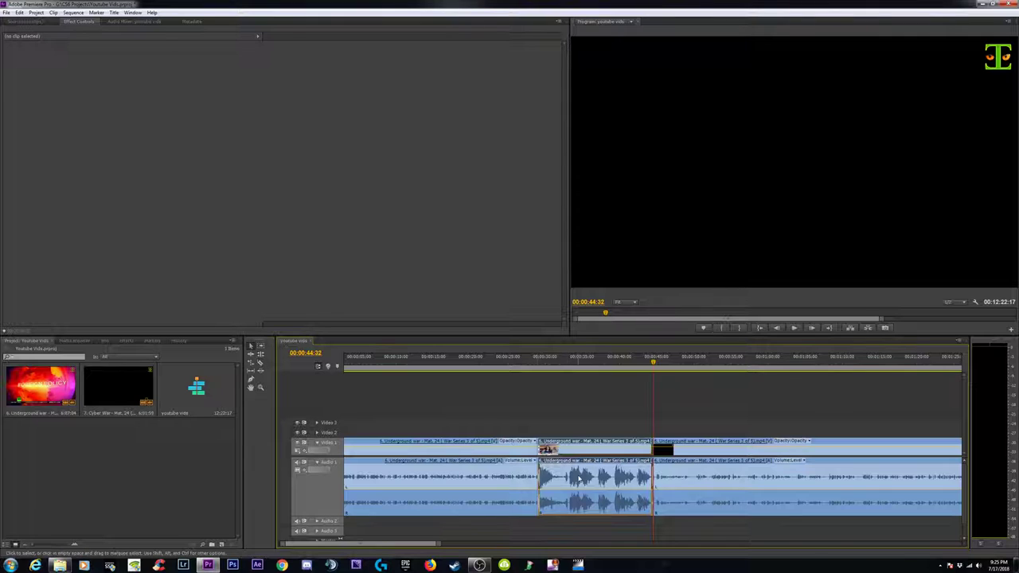
pyautogui.press('-')
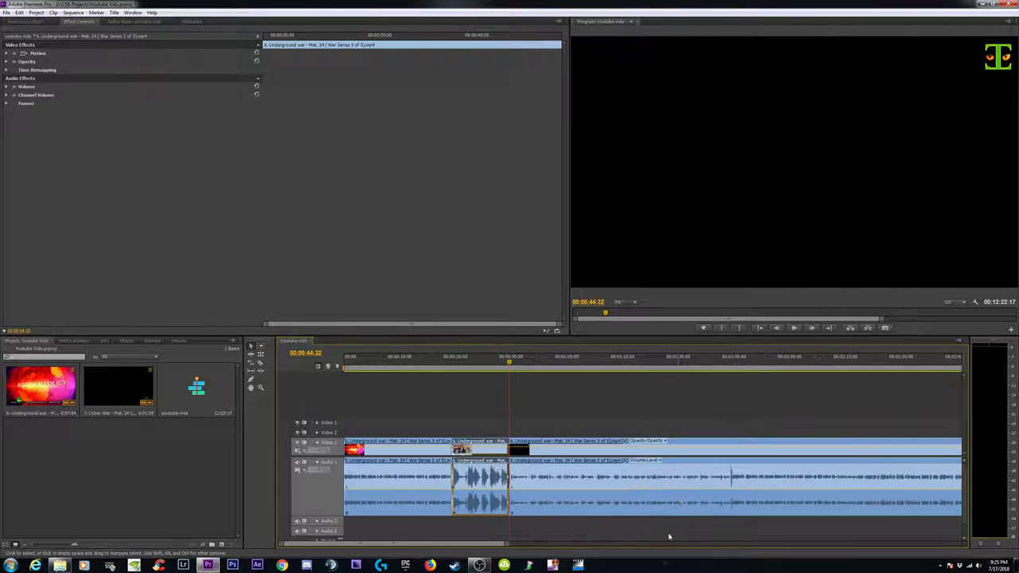
pyautogui.press('-')
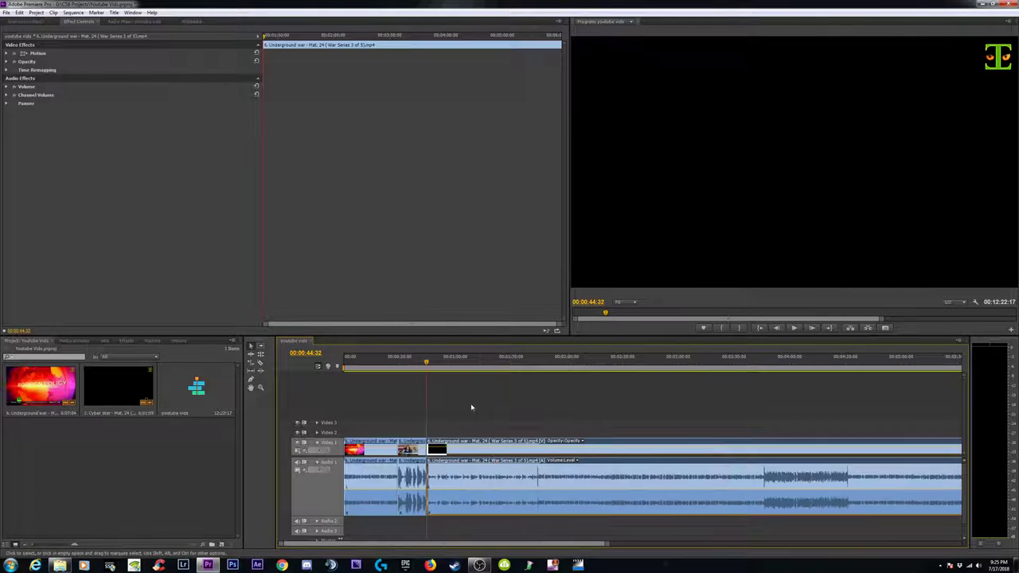
# Examine the waveform spike near 00:01:44 in the Underground War clip and play from just before it.
pyautogui.click(530, 363)
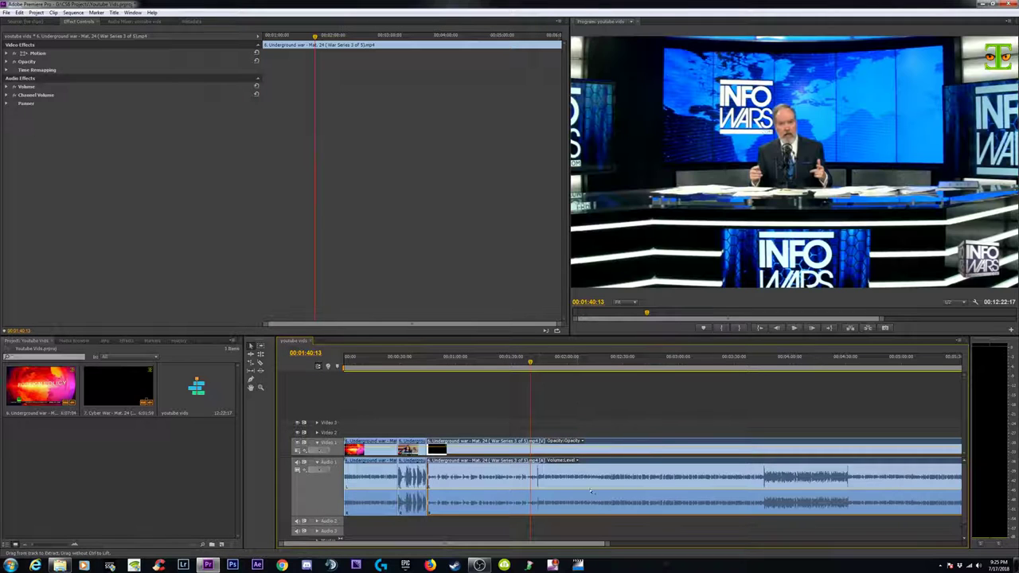
pyautogui.press('=')
pyautogui.press('=')
pyautogui.press('=')
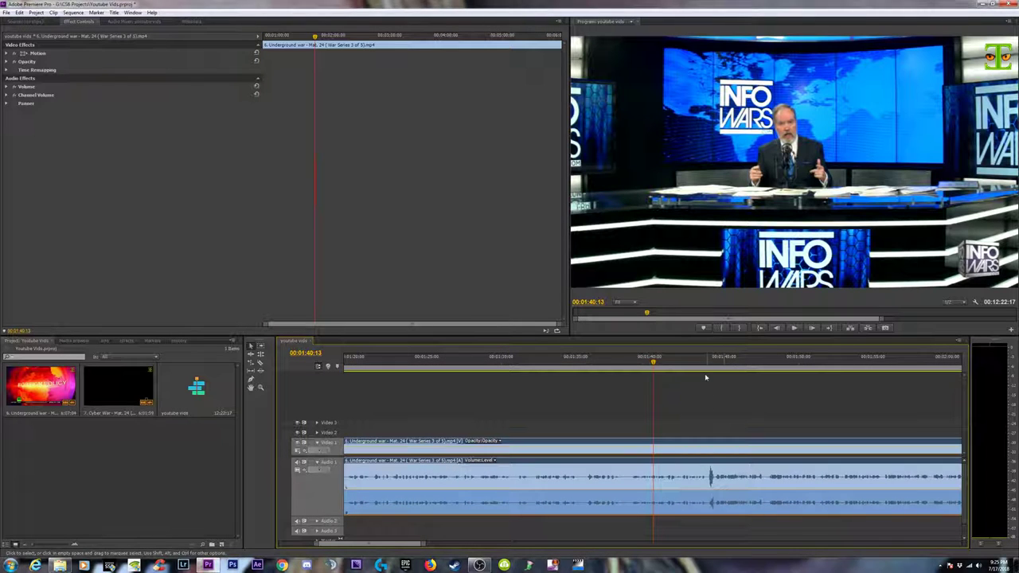
pyautogui.click(705, 363)
pyautogui.moveTo(704, 362); pyautogui.dragTo(707, 362)
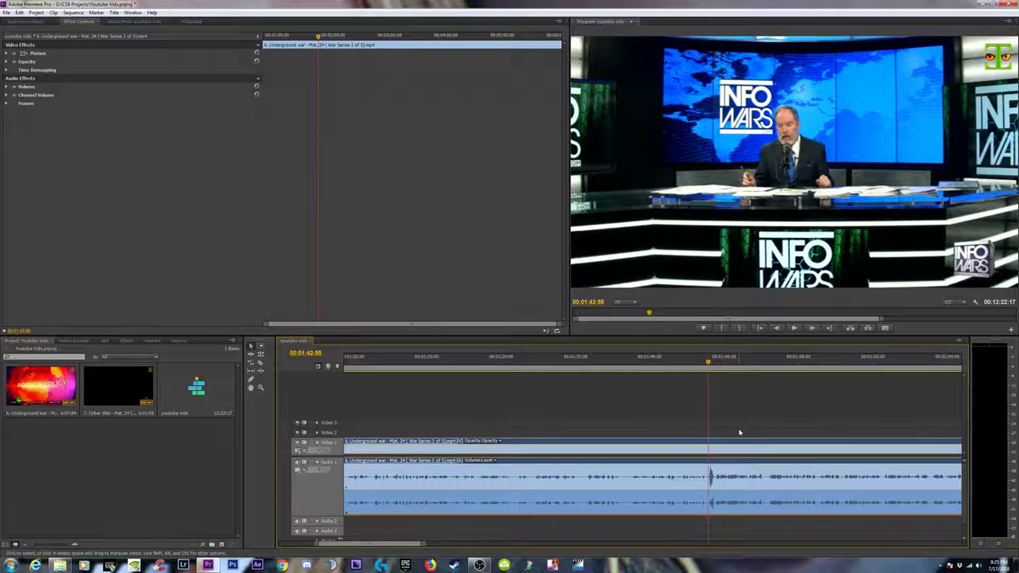
pyautogui.press('space')
pyautogui.press('-')
pyautogui.press('-')
pyautogui.press('-')
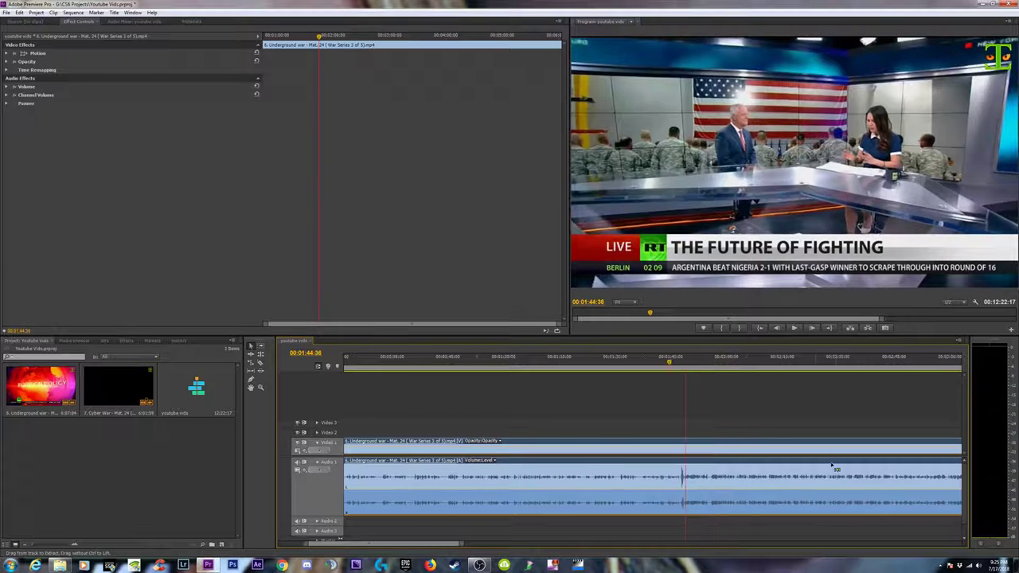
# Play the start of the louder audio section near 00:03:46 in the Underground War clip.
pyautogui.click(766, 374)
pyautogui.press('=')
pyautogui.press('=')
pyautogui.press('=')
pyautogui.press('=')
pyautogui.press('=')
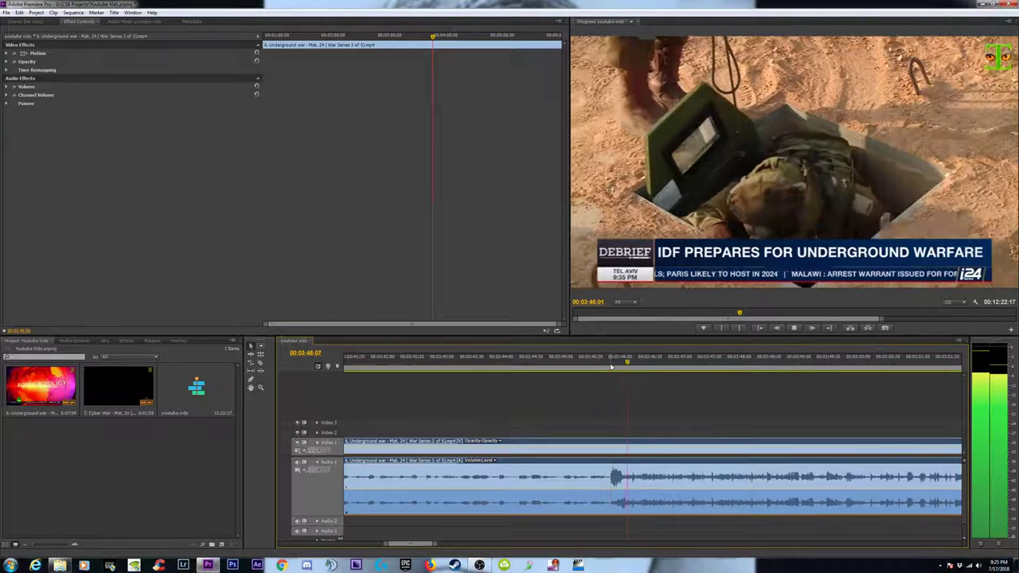
pyautogui.press('space')
pyautogui.press('-')
pyautogui.press('-')
pyautogui.press('-')
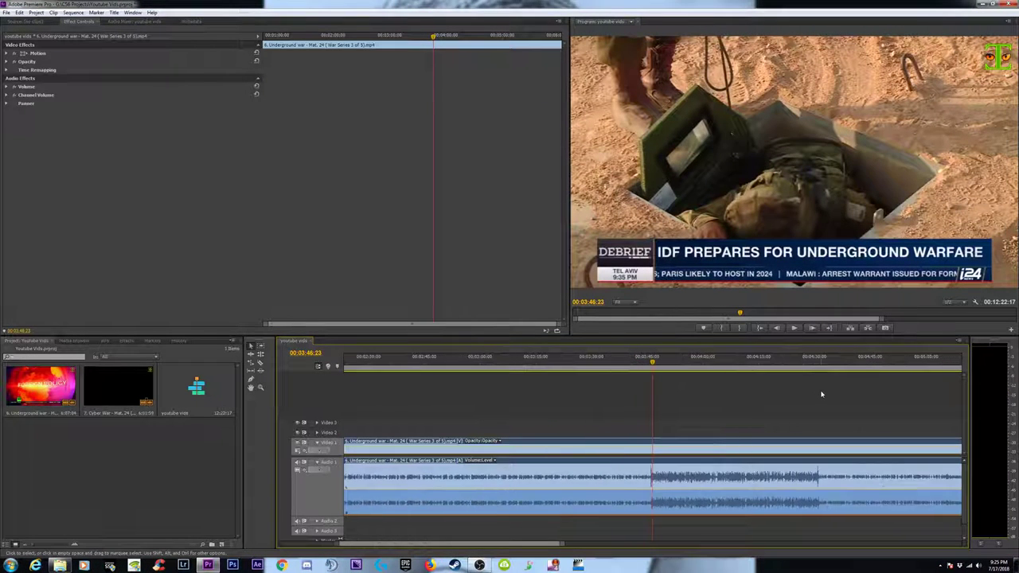
# Play the end of the louder audio section near 00:04:31 in the Underground War clip.
pyautogui.click(818, 364)
pyautogui.press('=')
pyautogui.press('=')
pyautogui.press('=')
pyautogui.press('=')
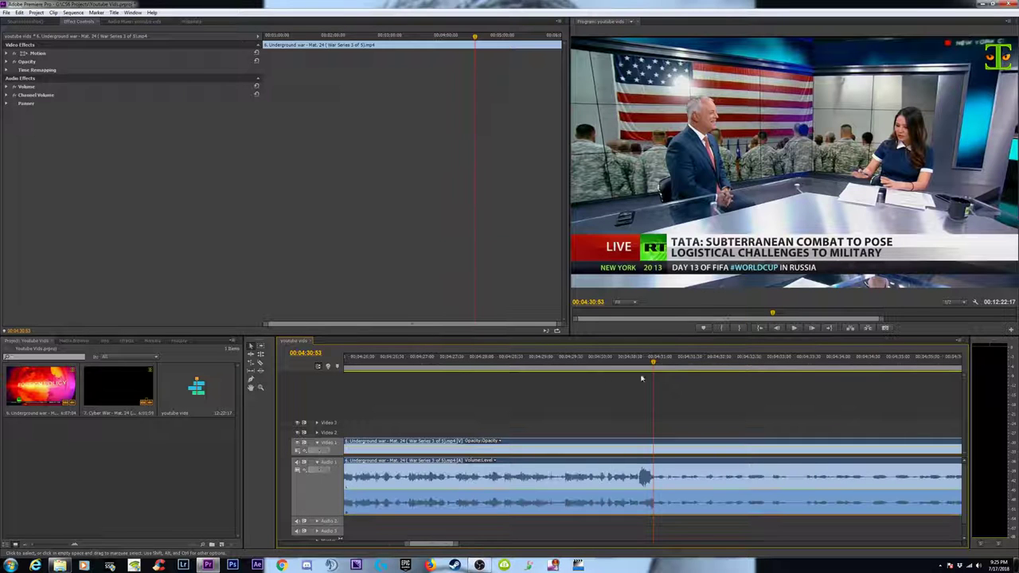
pyautogui.click(638, 363)
pyautogui.press('space')
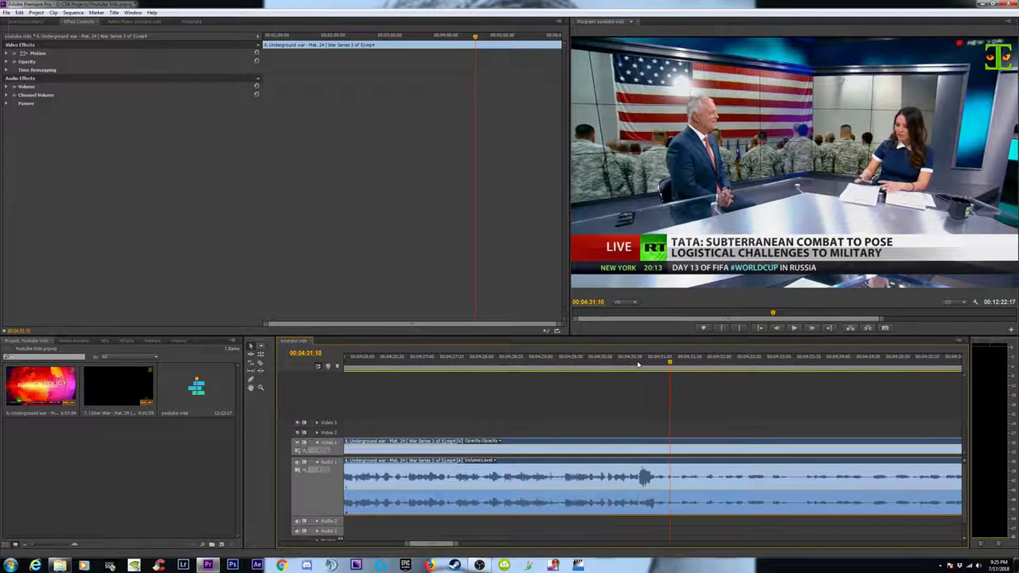
pyautogui.press('-')
pyautogui.press('-')
pyautogui.press('-')
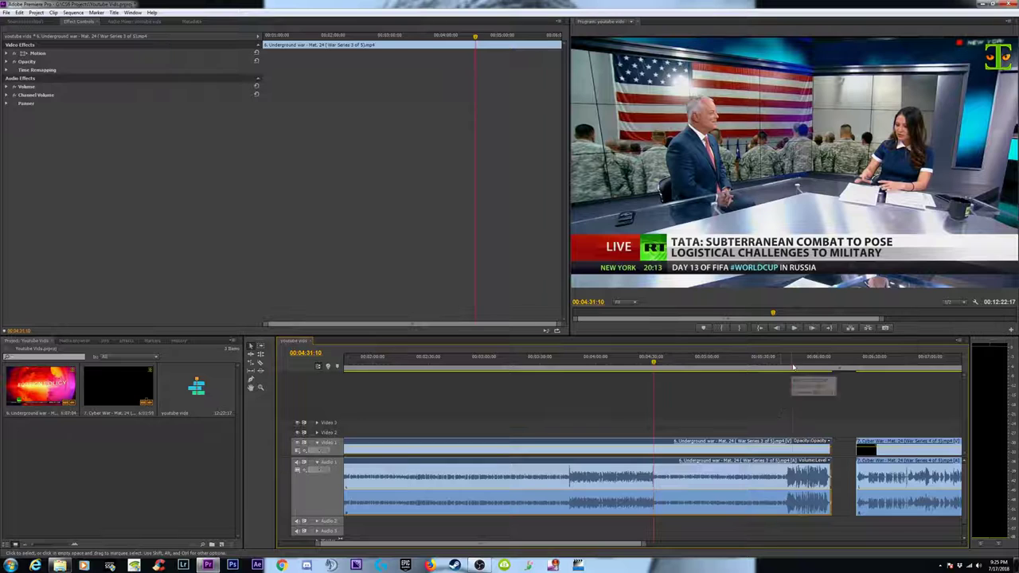
# Check the Underground War clip's ending near 00:05:45, then select the Cyber War clip and play it from 00:08:06:31.
pyautogui.click(791, 367)
pyautogui.press('-')
pyautogui.press('-')
pyautogui.click(665, 449)
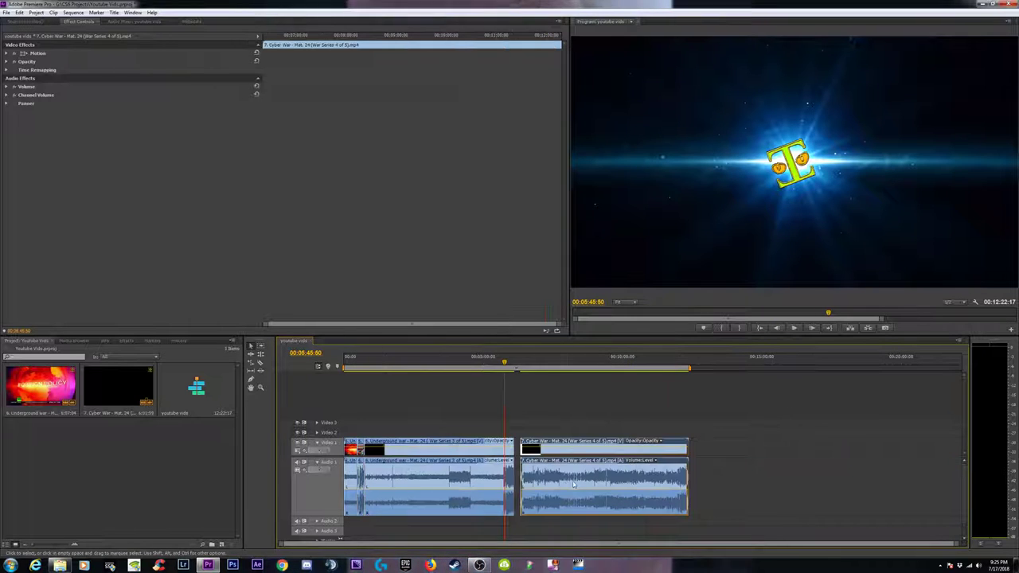
pyautogui.press('=')
pyautogui.press('-')
pyautogui.press('-')
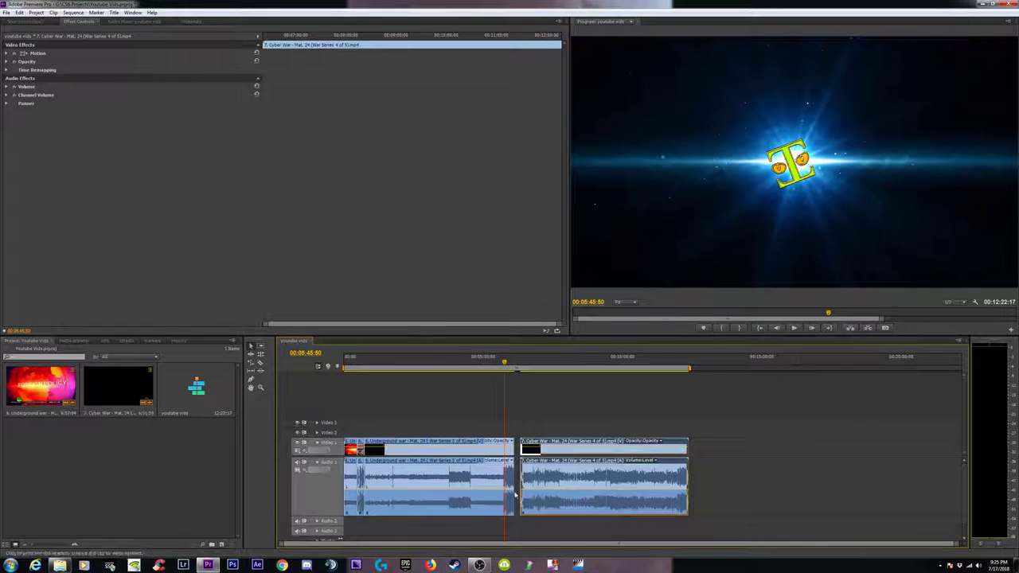
pyautogui.click(571, 365)
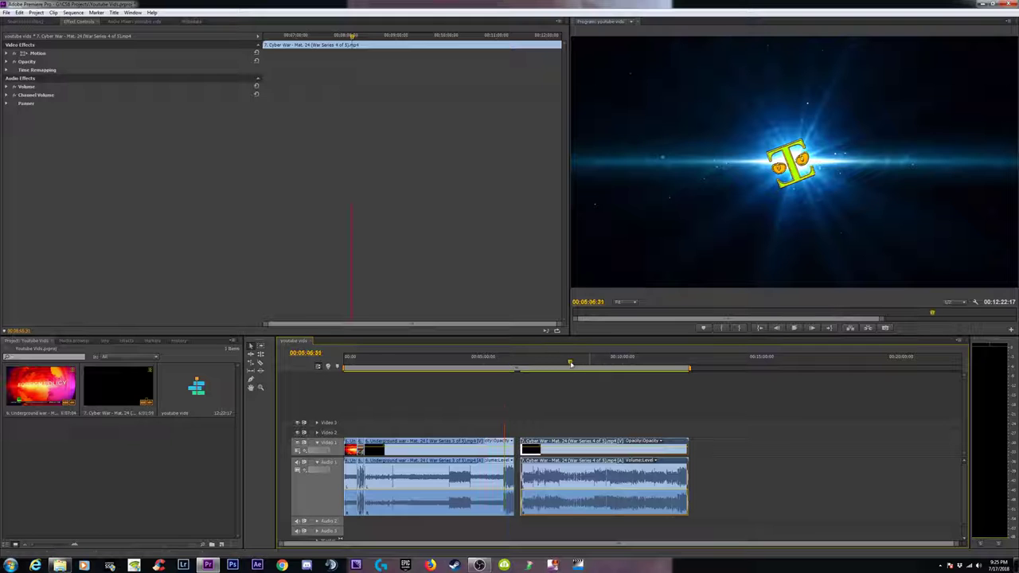
pyautogui.click(570, 363)
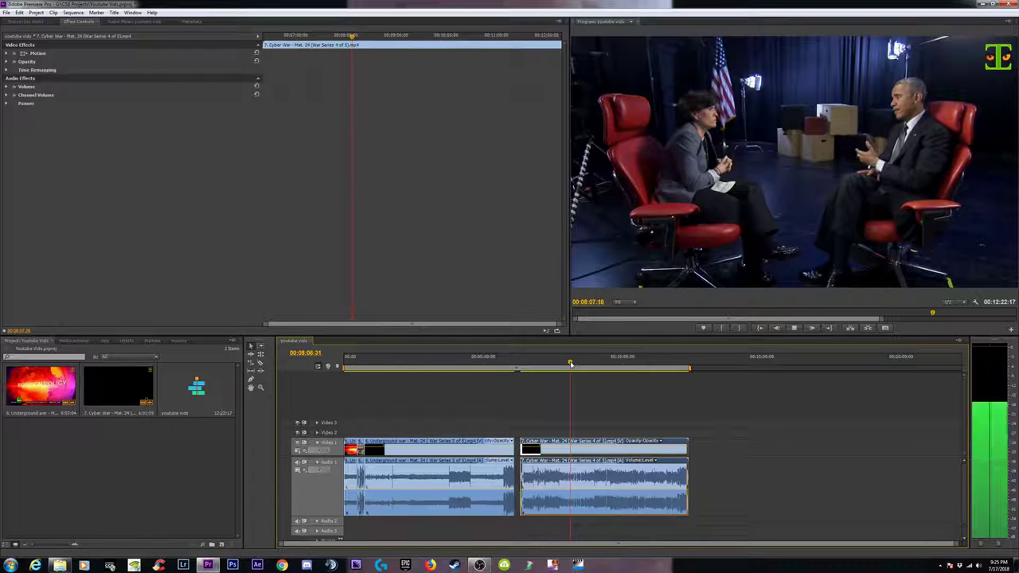
# Play more of the Cyber War clip near 00:08:08, then listen to its logo outro from about 00:11:59 to compare audio levels.
pyautogui.press('space')
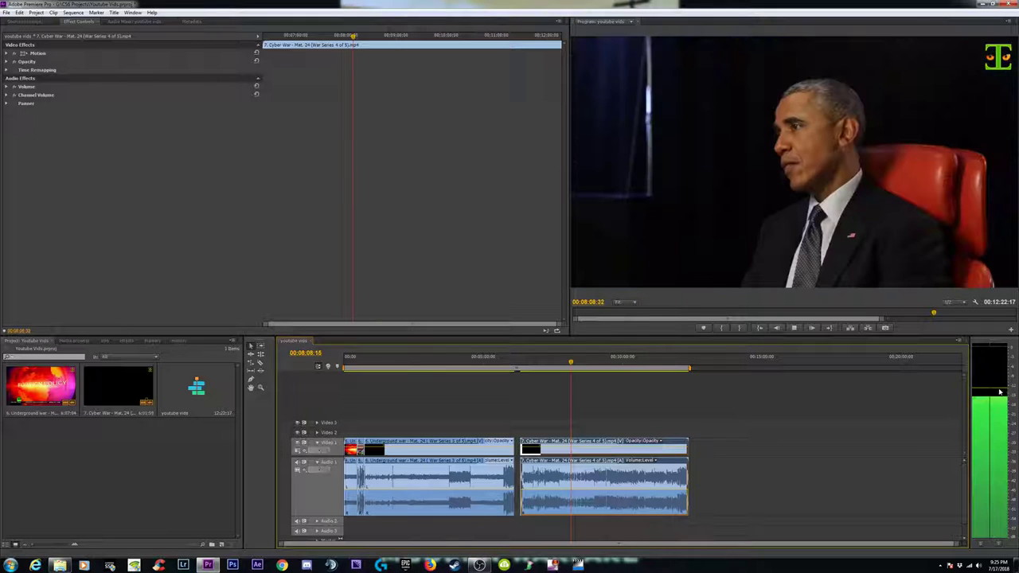
pyautogui.press('space')
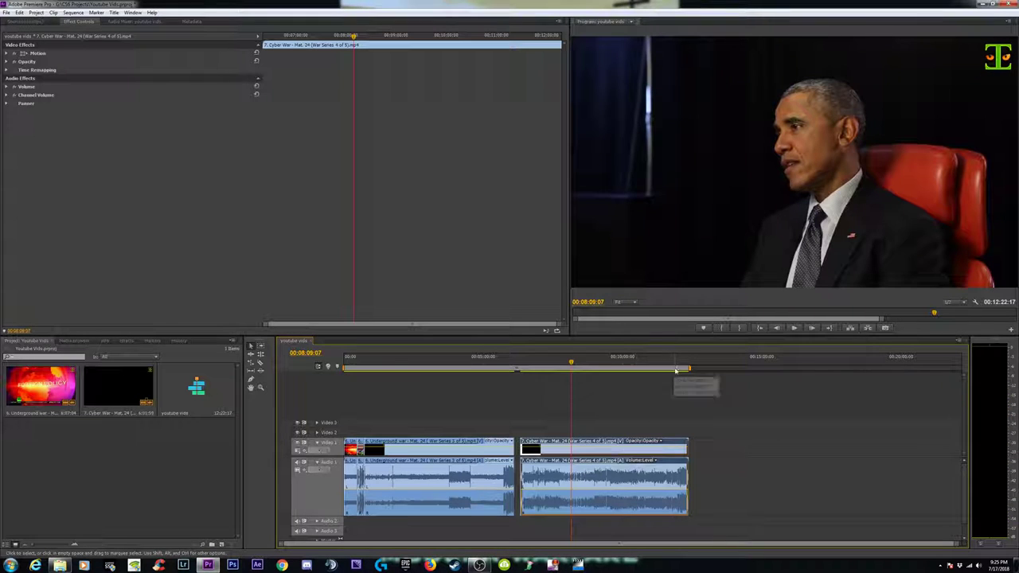
pyautogui.click(678, 364)
pyautogui.press('space')
pyautogui.press('=')
pyautogui.press('=')
pyautogui.press('=')
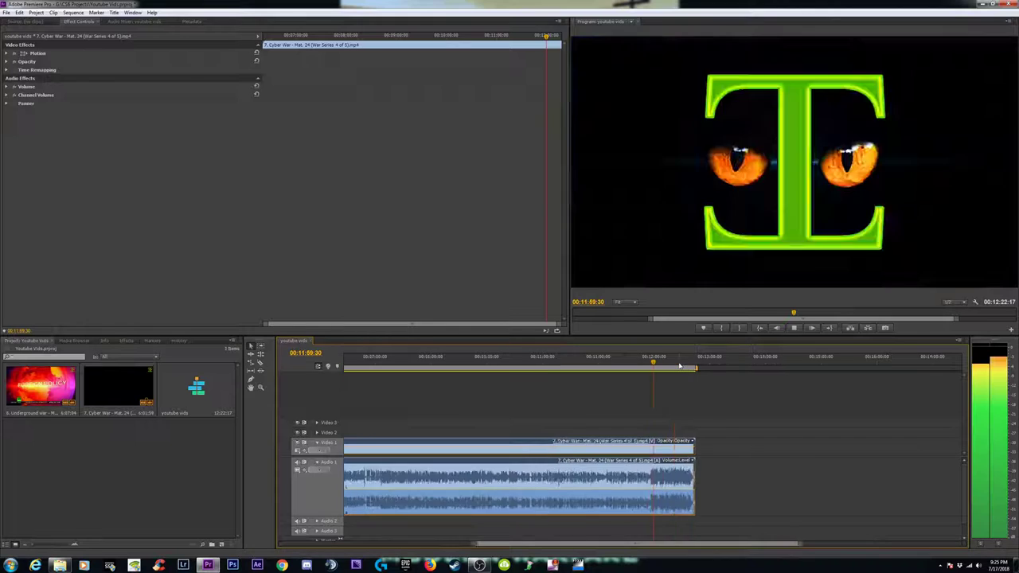
pyautogui.press('space')
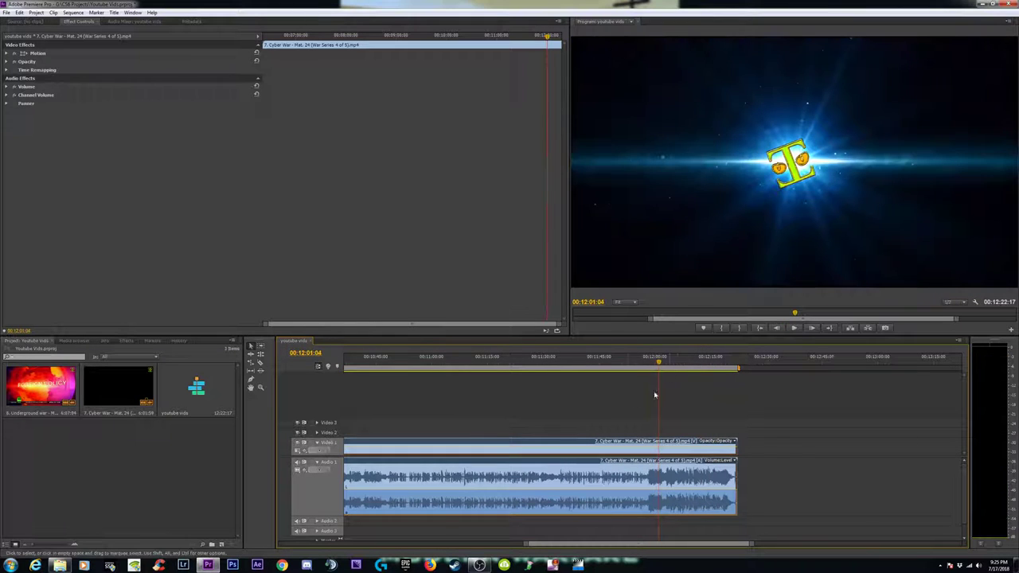
pyautogui.press('space')
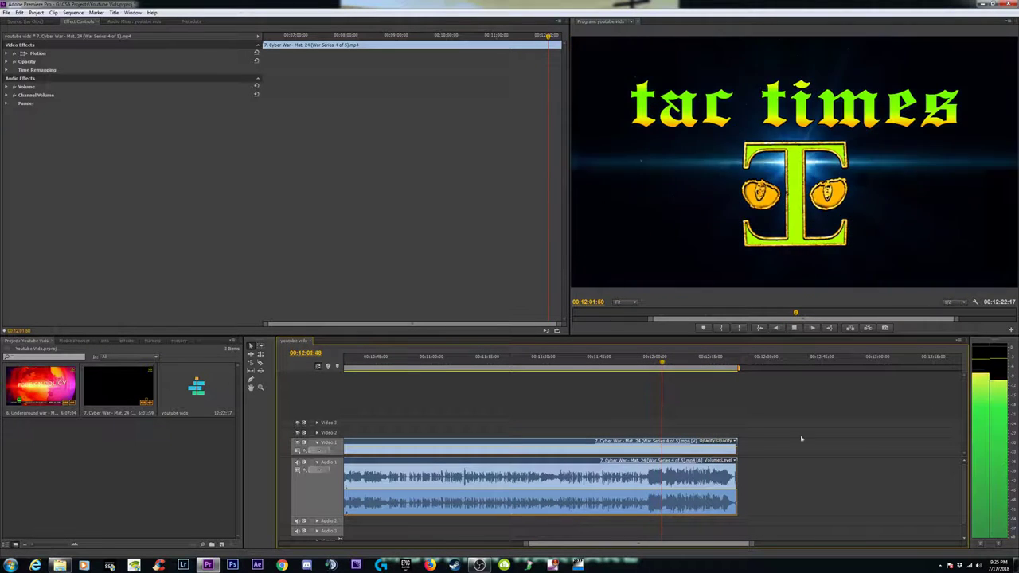
pyautogui.press('space')
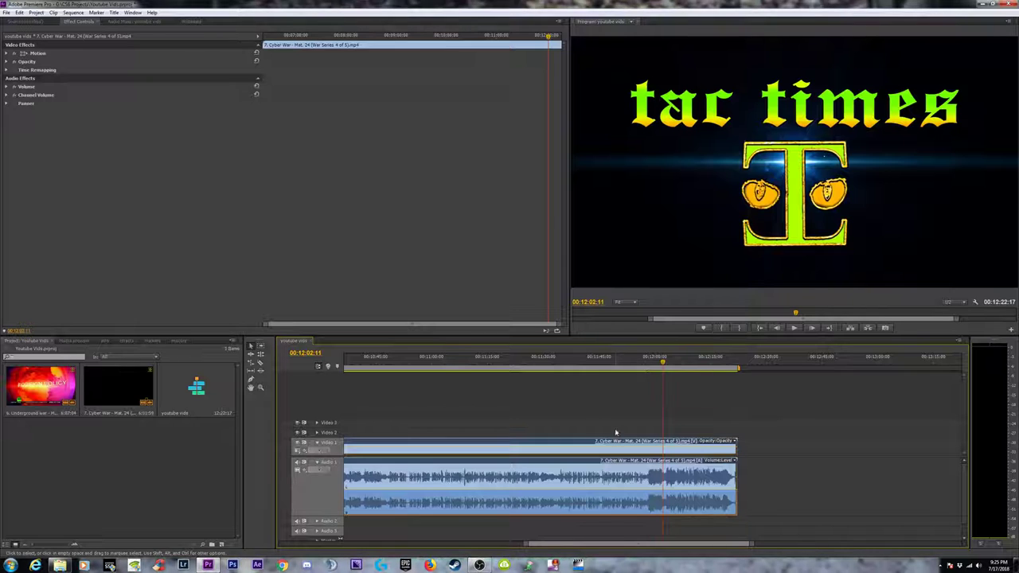
# Place the playhead at 00:03:45:42, where the Underground War clip's louder audio section starts, and activate the Razor tool.
pyautogui.press('-')
pyautogui.click(388, 361)
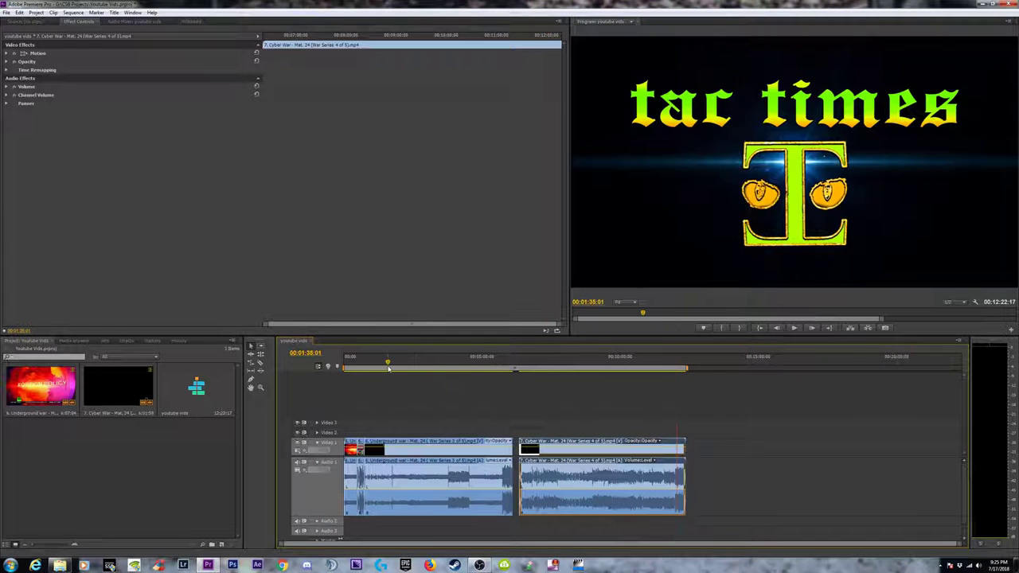
pyautogui.press('=')
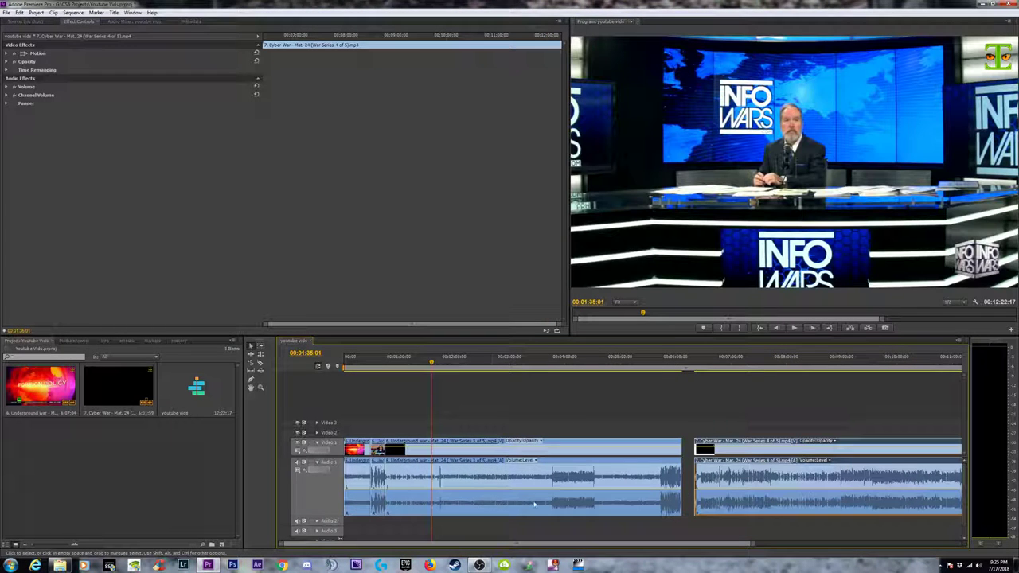
pyautogui.click(565, 362)
pyautogui.press('=')
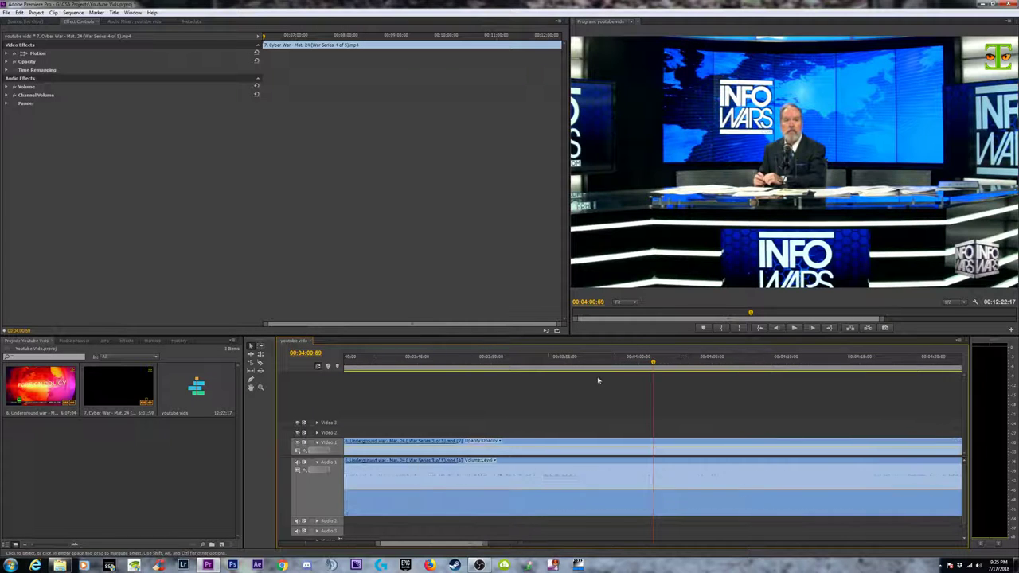
pyautogui.moveTo(484, 357); pyautogui.dragTo(428, 365)
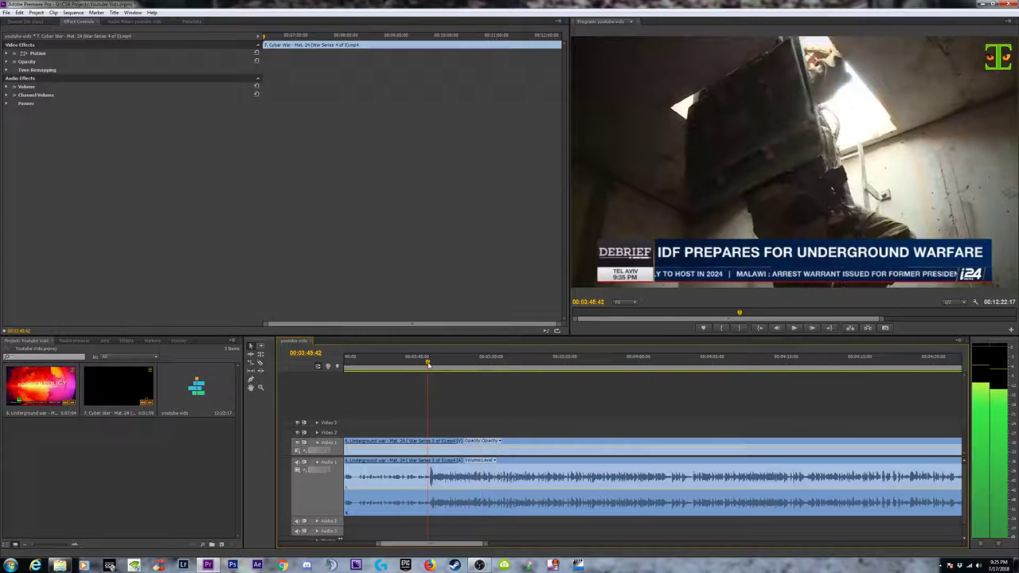
pyautogui.press('c')
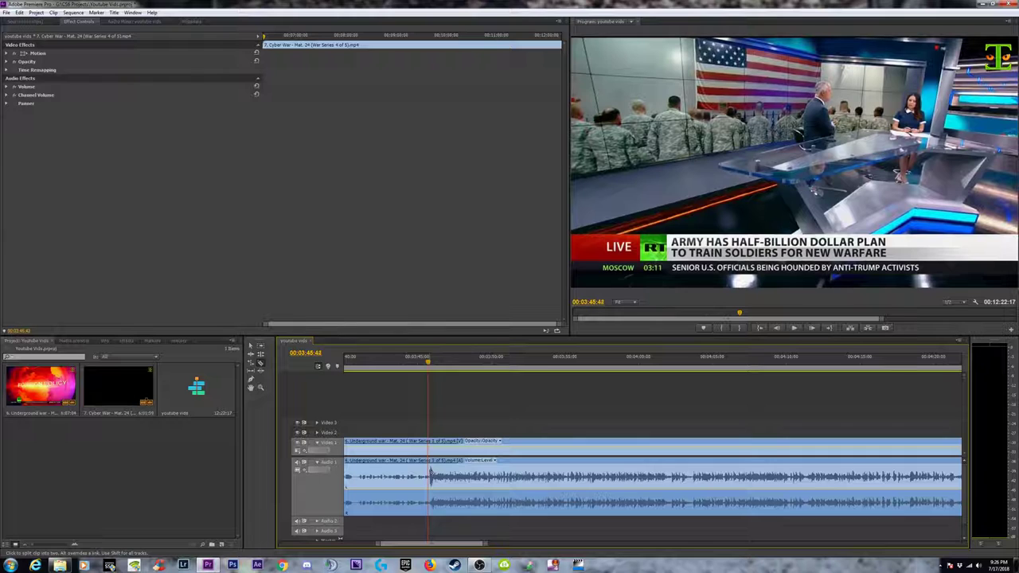
# Split the Underground war clip at about 00:03:45:49 and again at about 00:04:31, around the louder section.
pyautogui.click(431, 476)
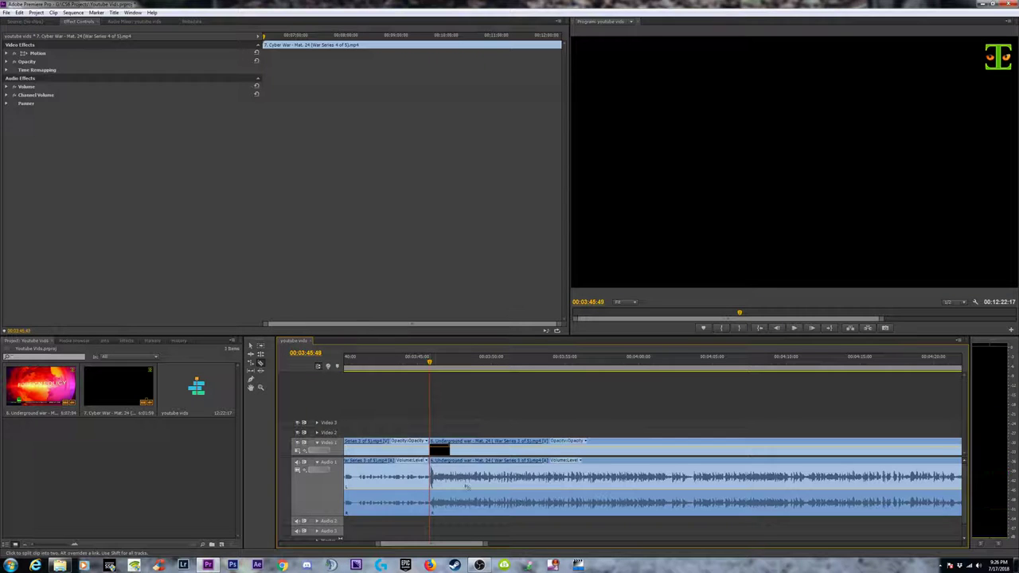
pyautogui.press('-')
pyautogui.press('-')
pyautogui.press('-')
pyautogui.click(705, 360)
pyautogui.press('=')
pyautogui.press('=')
pyautogui.press('=')
pyautogui.press('=')
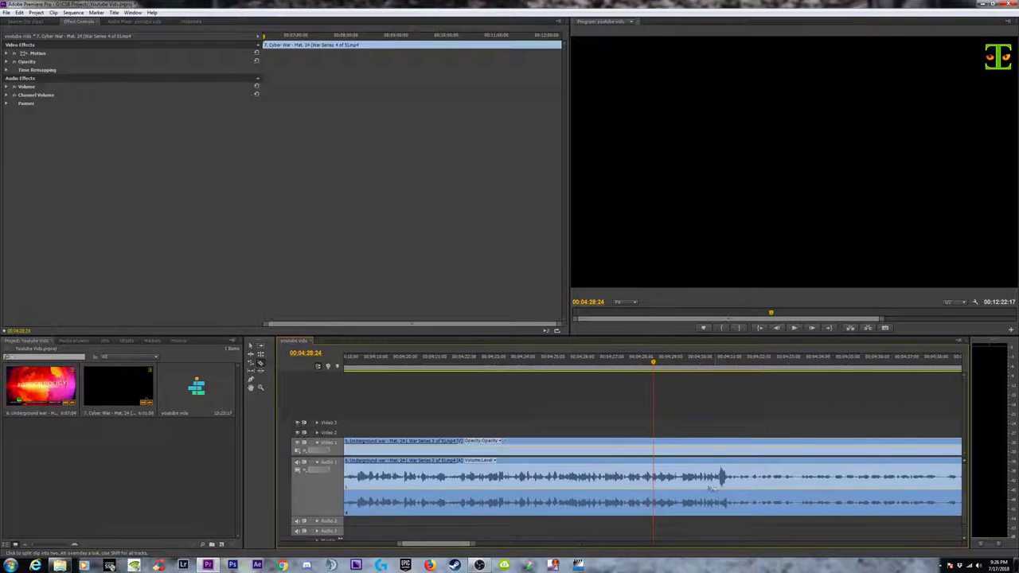
pyautogui.press('space')
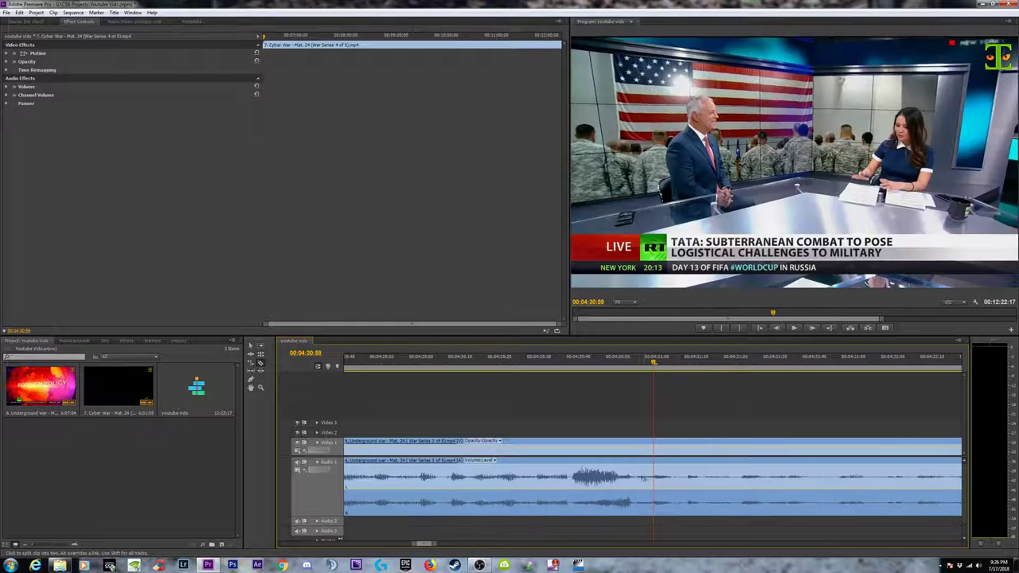
pyautogui.click(635, 482)
# Split the Underground war clip at about 00:05:43, where the loud closing section begins.
pyautogui.press('-')
pyautogui.press('-')
pyautogui.press('-')
pyautogui.press('-')
pyautogui.press('-')
pyautogui.press('-')
pyautogui.press('-')
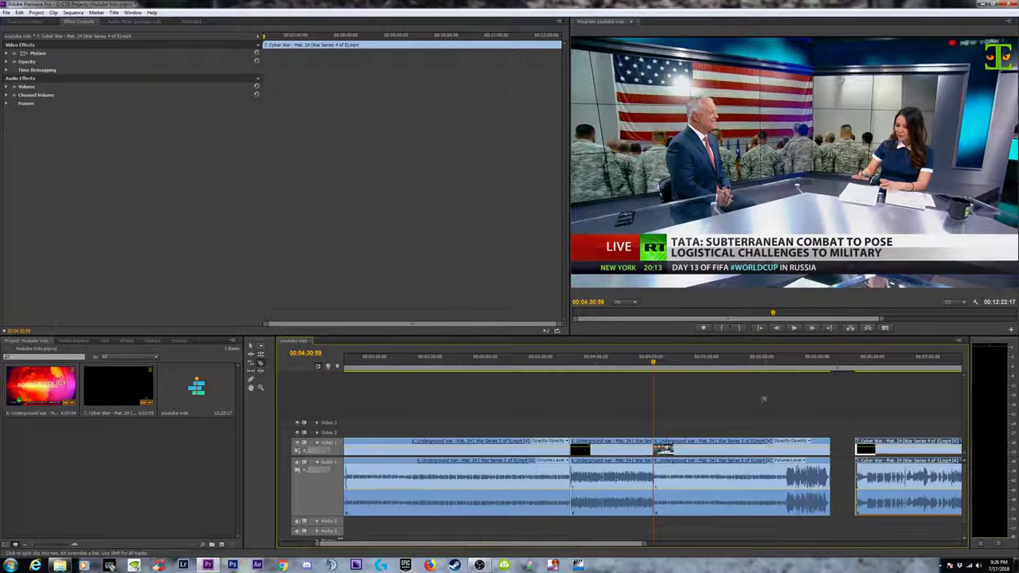
pyautogui.click(790, 366)
pyautogui.press('=')
pyautogui.press('=')
pyautogui.press('=')
pyautogui.press('=')
pyautogui.press('=')
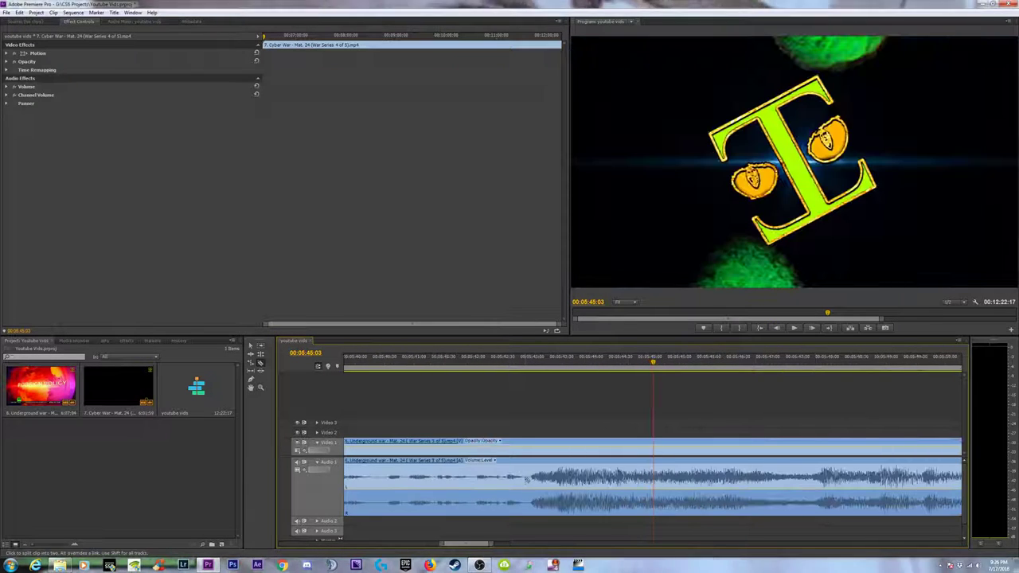
pyautogui.click(527, 482)
# Review the cuts in the second half of the Underground war footage, especially the one near 00:04:31.
pyautogui.press('-')
pyautogui.press('-')
pyautogui.press('-')
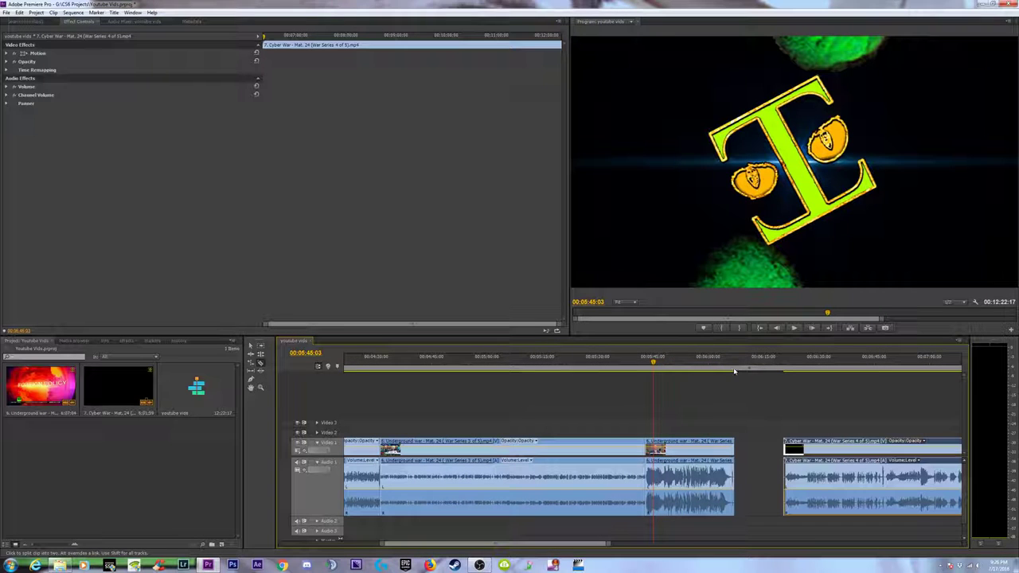
pyautogui.moveTo(662, 365); pyautogui.dragTo(427, 379)
pyautogui.press('-')
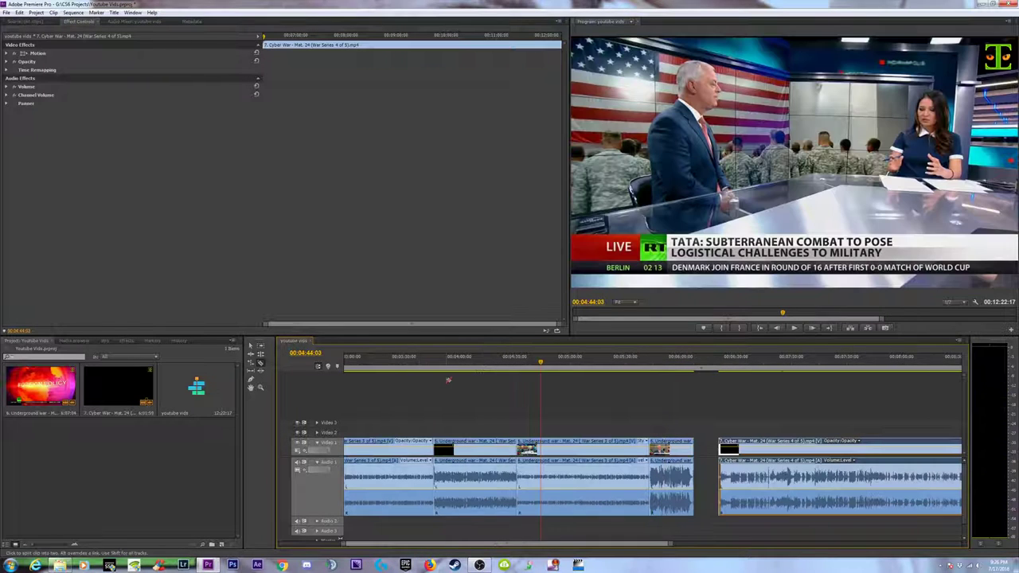
pyautogui.click(519, 368)
pyautogui.press('=')
pyautogui.press('=')
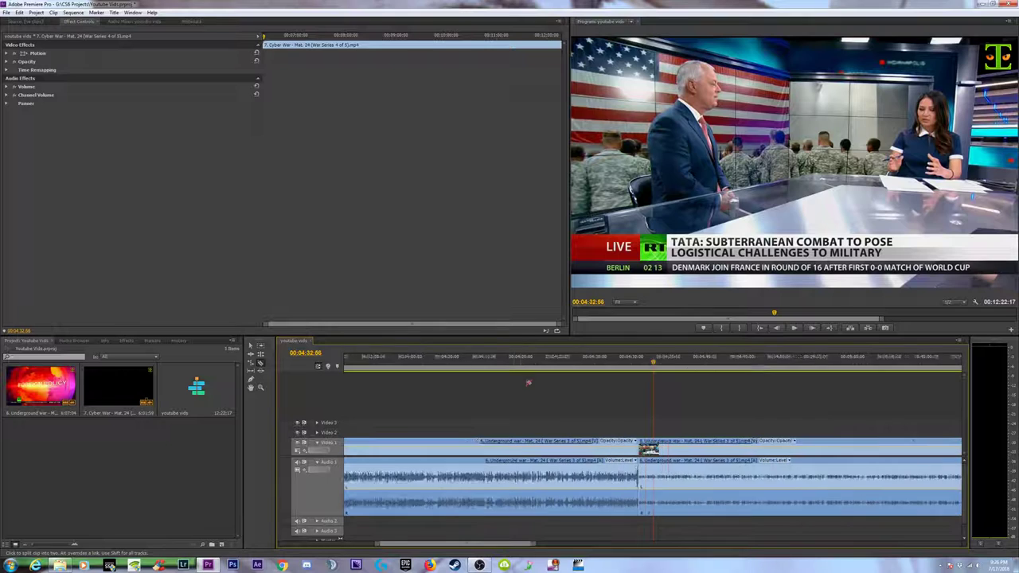
pyautogui.press('=')
pyautogui.press('-')
pyautogui.press('-')
pyautogui.press('-')
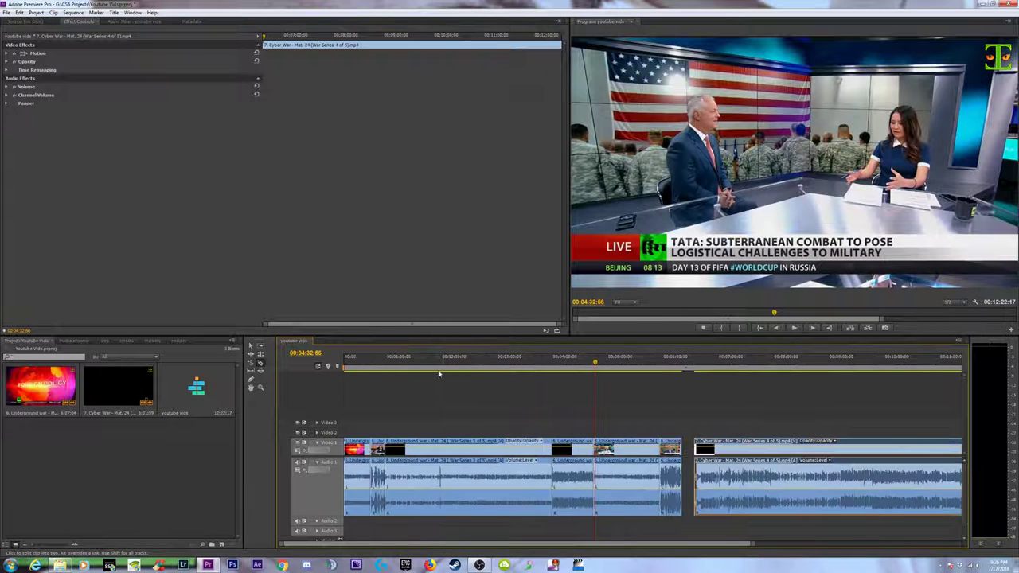
# Split the Underground war clip on both sides of the short audio burst at about 00:01:44.
pyautogui.click(445, 368)
pyautogui.press('=')
pyautogui.press('=')
pyautogui.press('=')
pyautogui.press('=')
pyautogui.click(548, 363)
pyautogui.press('=')
pyautogui.press('=')
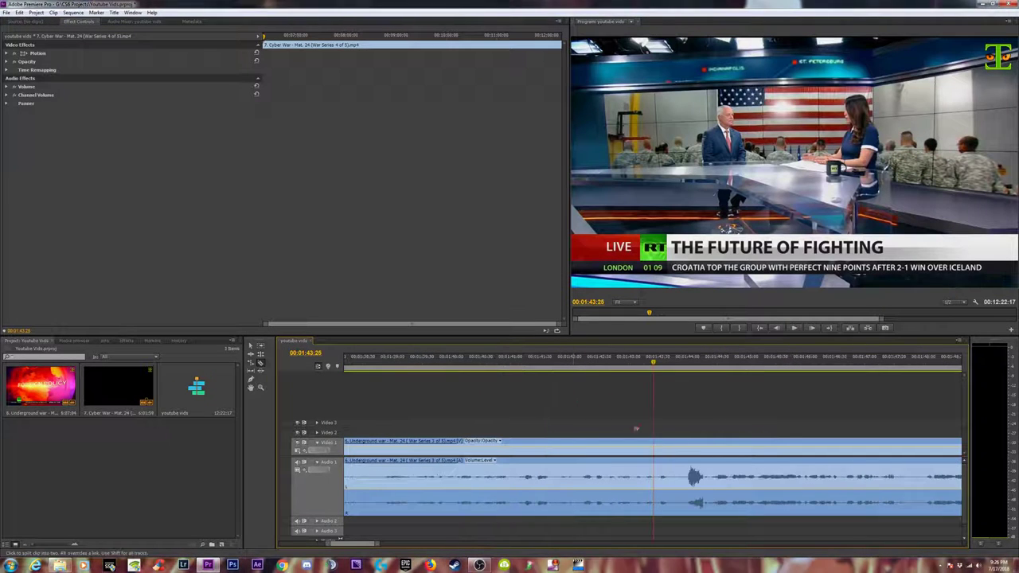
pyautogui.click(711, 484)
pyautogui.click(685, 486)
# Check the cuts across the whole sequence, from the opening clip to the Cyber War clip.
pyautogui.press('-')
pyautogui.press('-')
pyautogui.press('-')
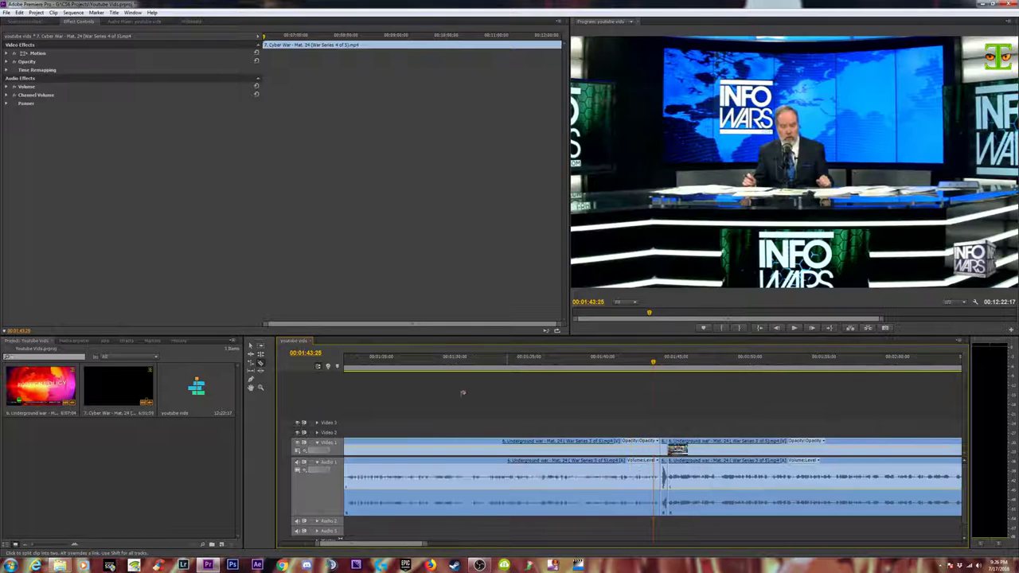
pyautogui.press('-')
pyautogui.press('-')
pyautogui.click(363, 366)
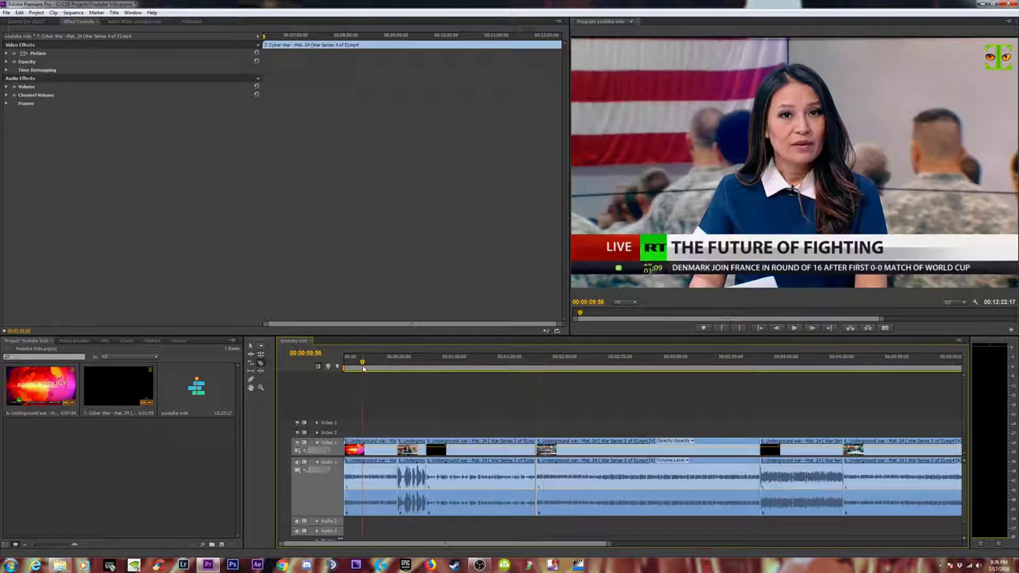
pyautogui.press('-')
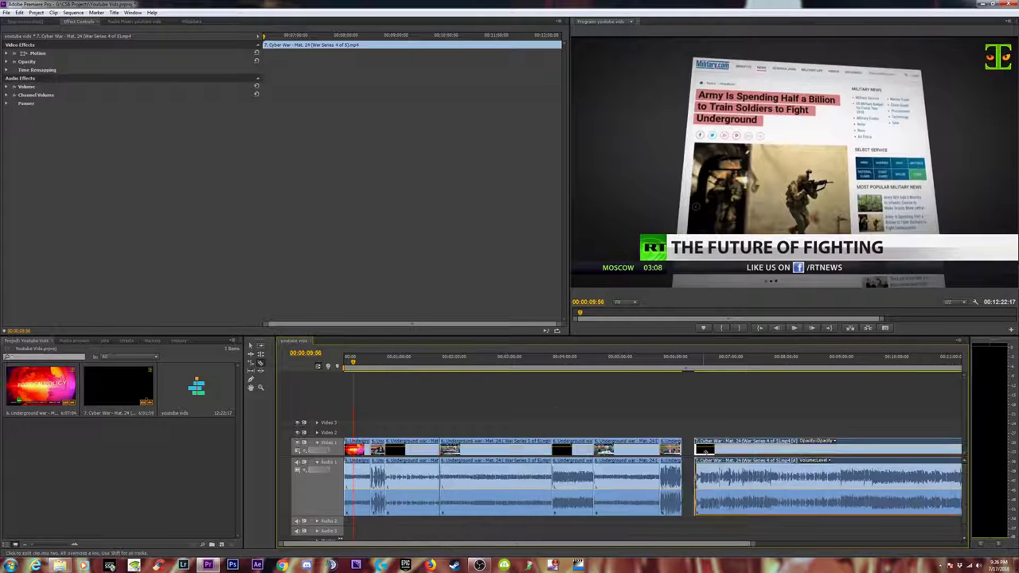
pyautogui.click(811, 369)
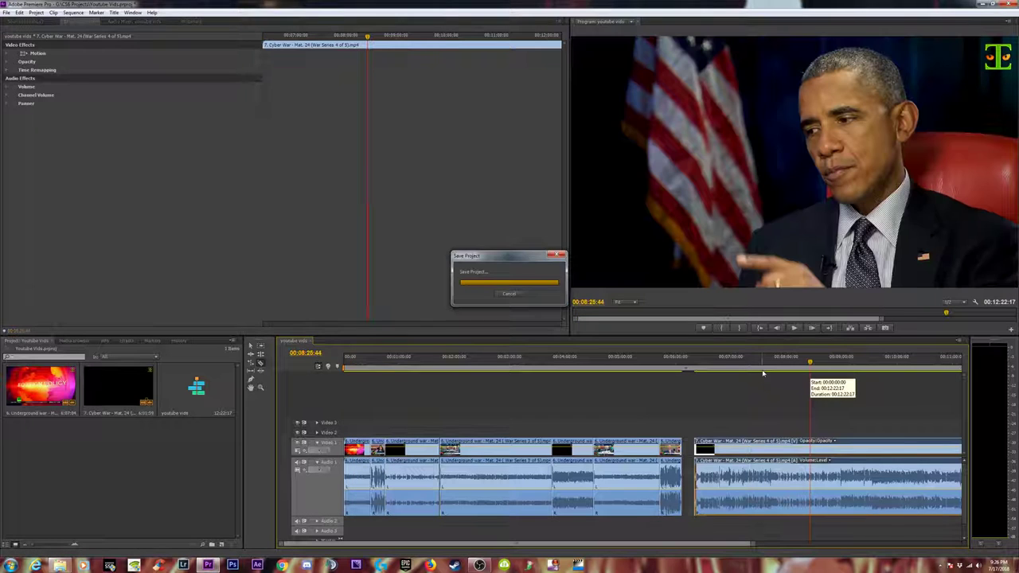
pyautogui.press('-')
pyautogui.press('=')
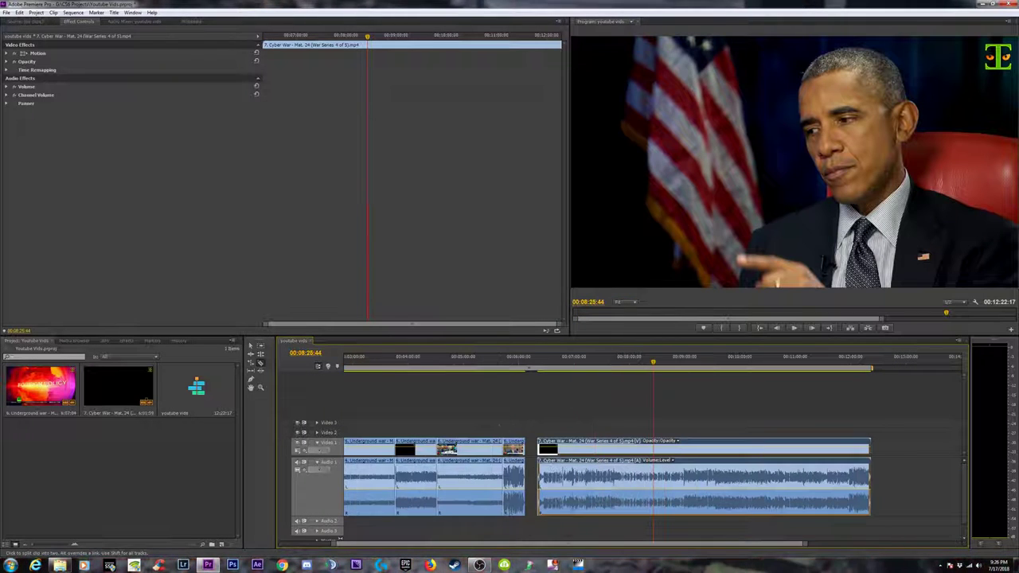
# Select the audio of all the Underground war segments and apply the default Constant Power transition to their cuts.
pyautogui.click(473, 359)
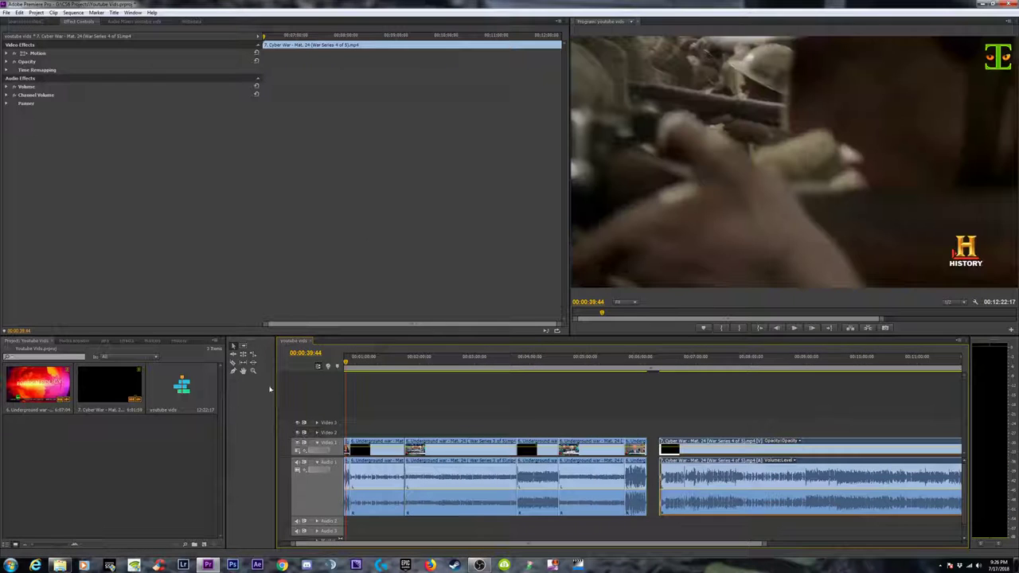
pyautogui.press('-')
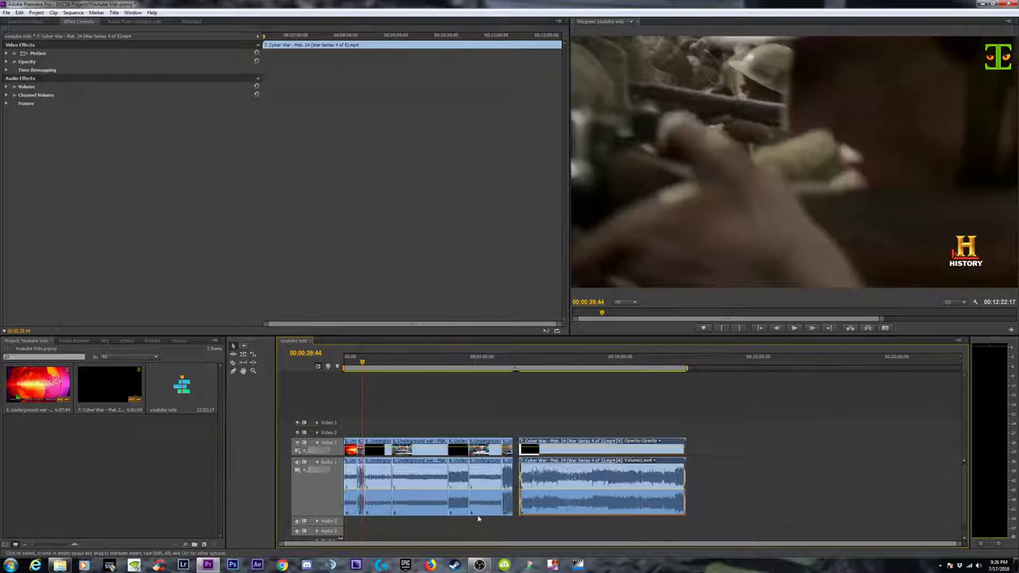
pyautogui.moveTo(510, 531); pyautogui.dragTo(336, 483)
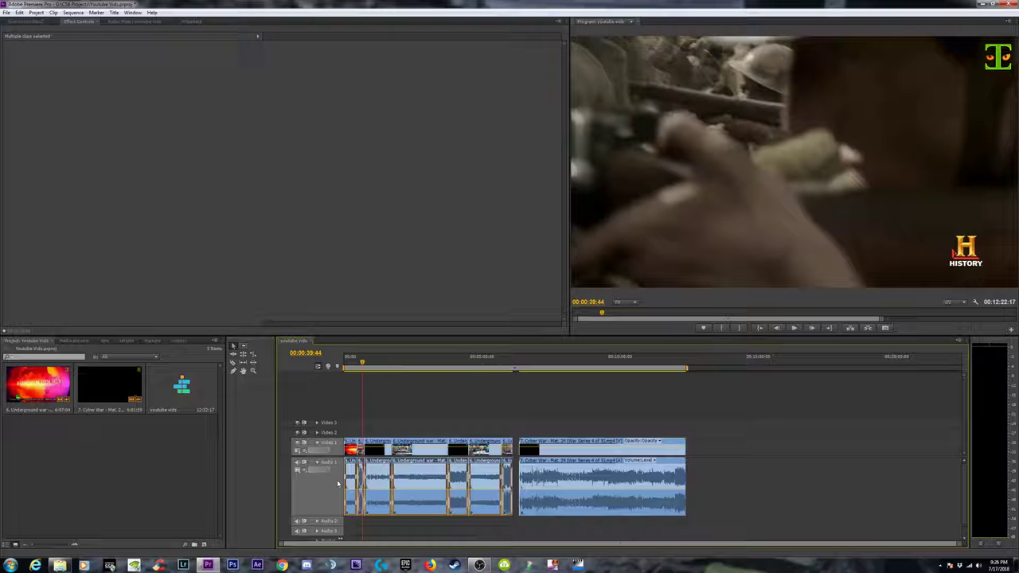
pyautogui.press('=')
pyautogui.press('=')
pyautogui.press('=')
pyautogui.press('=')
pyautogui.press('=')
pyautogui.press('=')
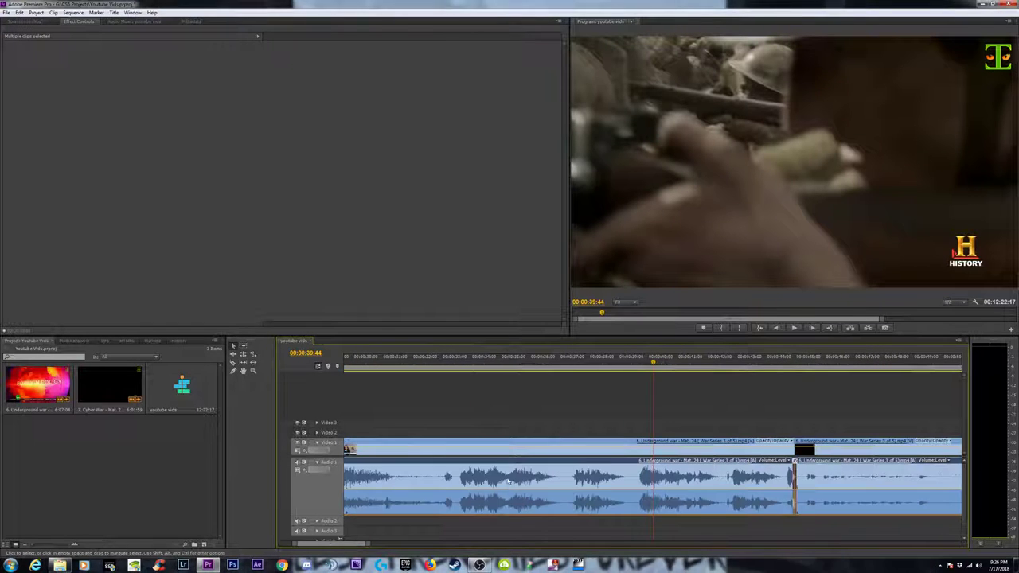
# Inspect the Constant Power transition at the cut near 00:00:44 and deselect the clips.
pyautogui.click(785, 364)
pyautogui.press('=')
pyautogui.press('=')
pyautogui.press('=')
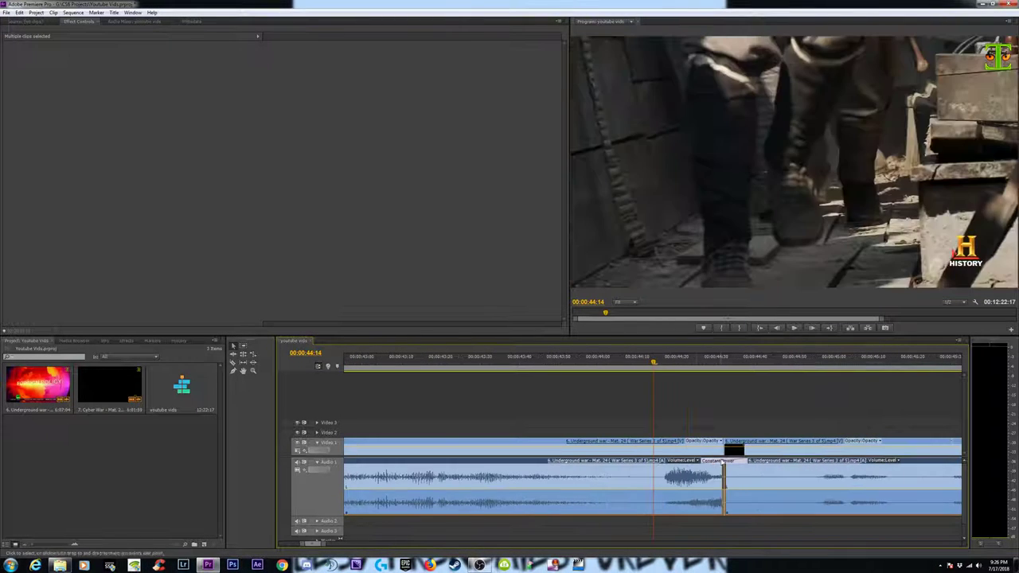
pyautogui.press('-')
pyautogui.press('-')
pyautogui.press('-')
pyautogui.press('-')
pyautogui.press('-')
pyautogui.click(543, 424)
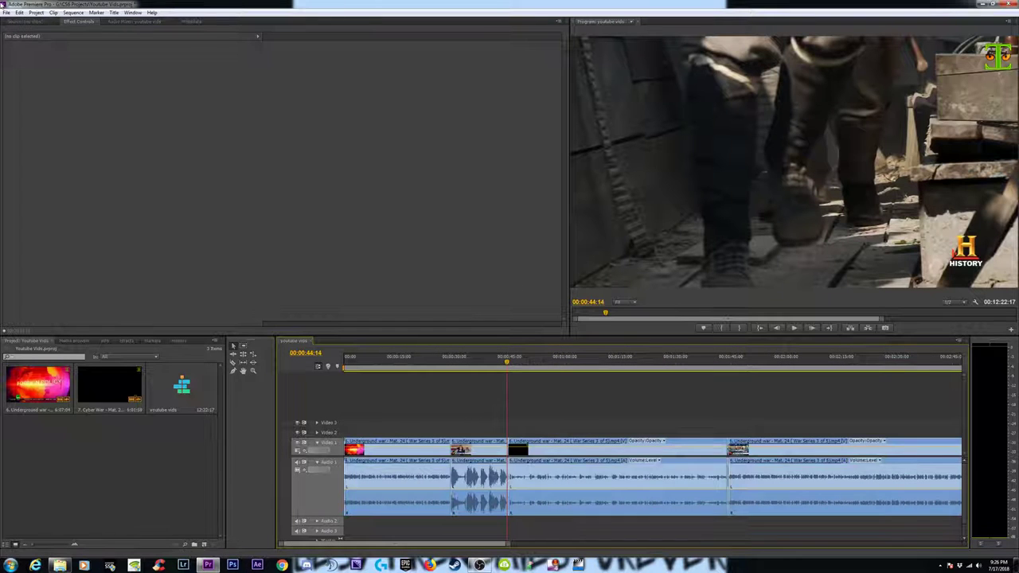
# View the default video and audio transition durations in the General preferences and close them without changes.
pyautogui.click(18, 12)
pyautogui.moveTo(51, 210)
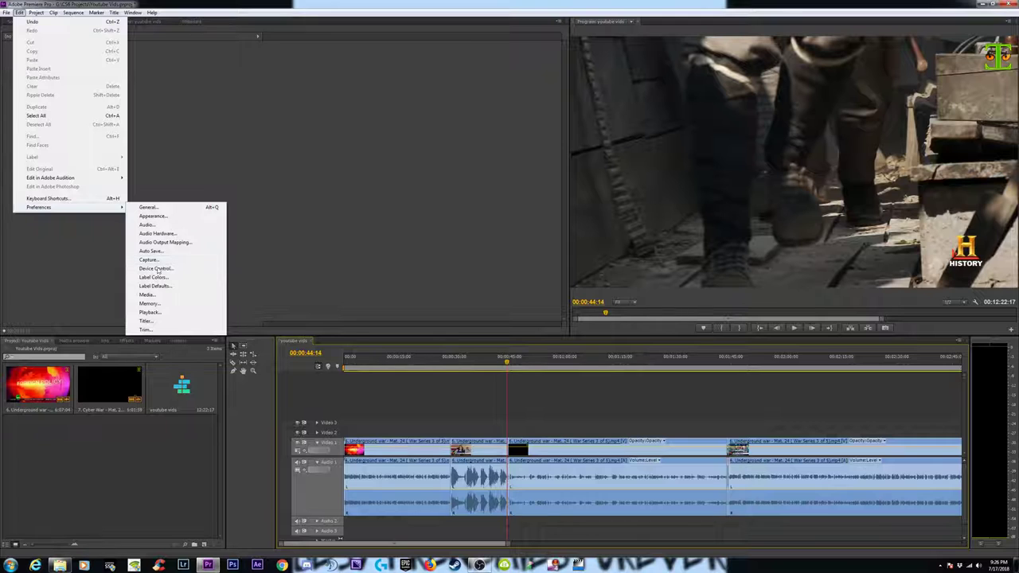
pyautogui.click(151, 209)
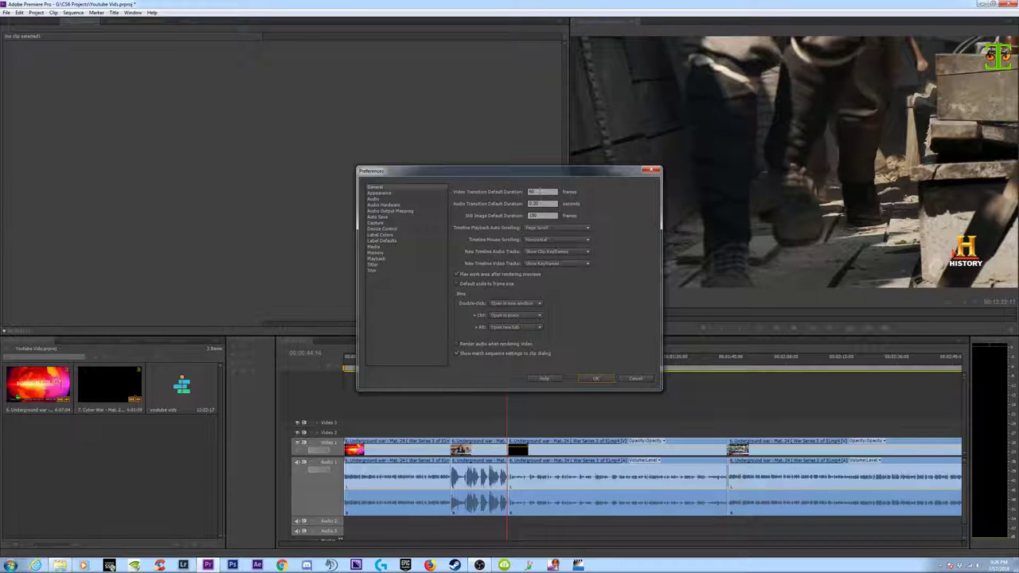
pyautogui.click(637, 379)
# Find Constant Power among the favorite effects and view its option for becoming the default transition.
pyautogui.click(128, 342)
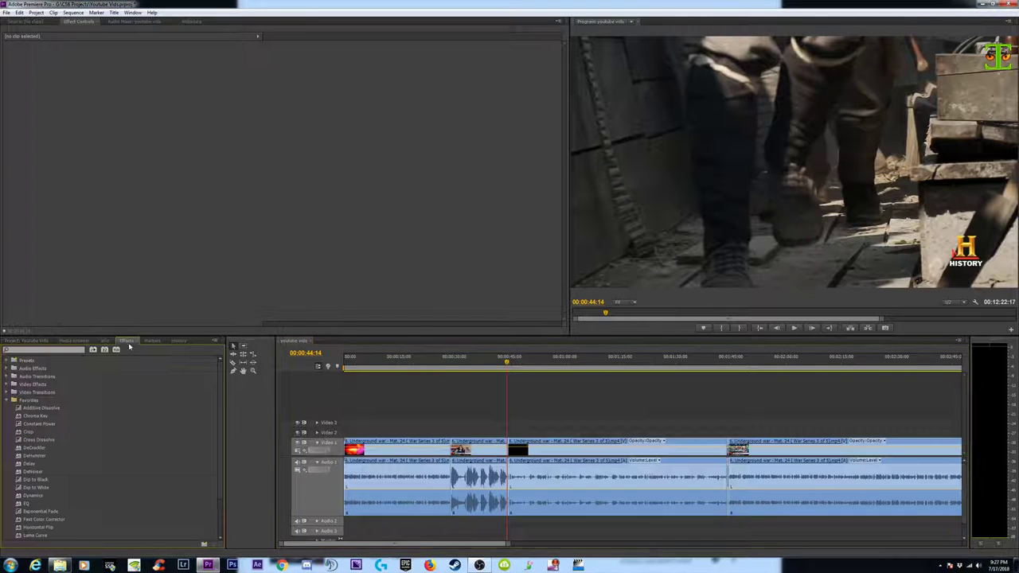
pyautogui.click(34, 427)
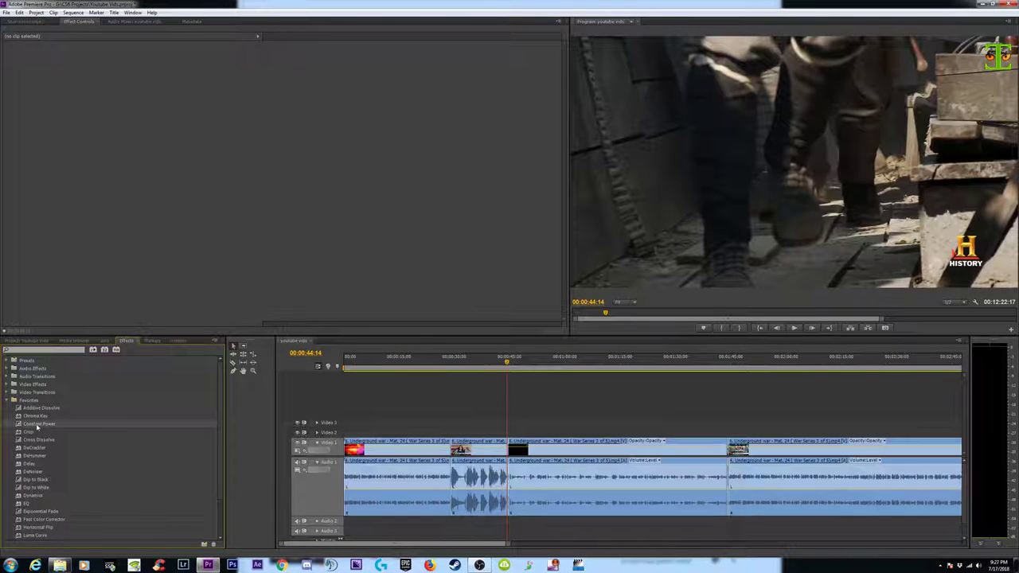
pyautogui.rightClick(40, 428)
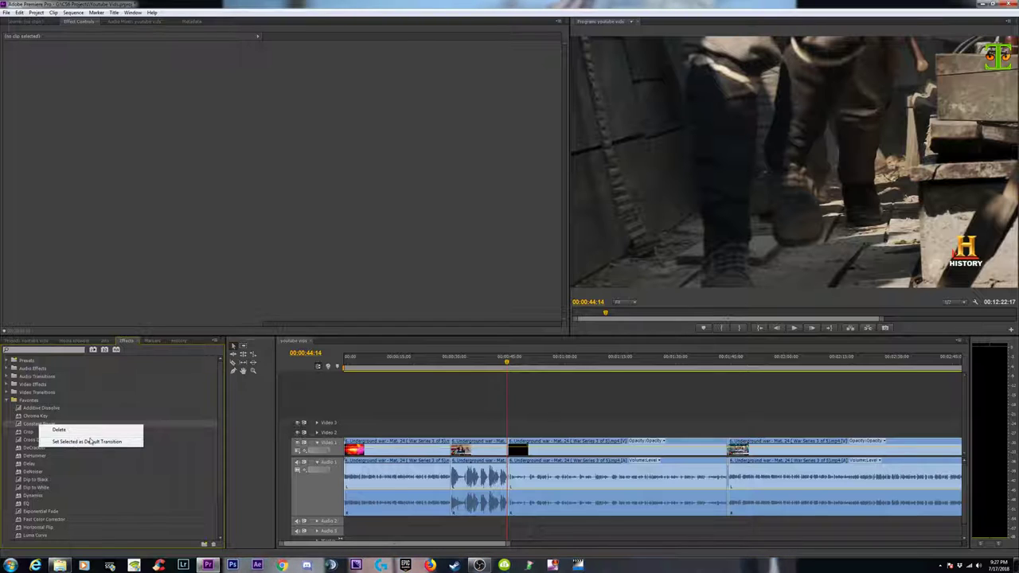
pyautogui.click(30, 427)
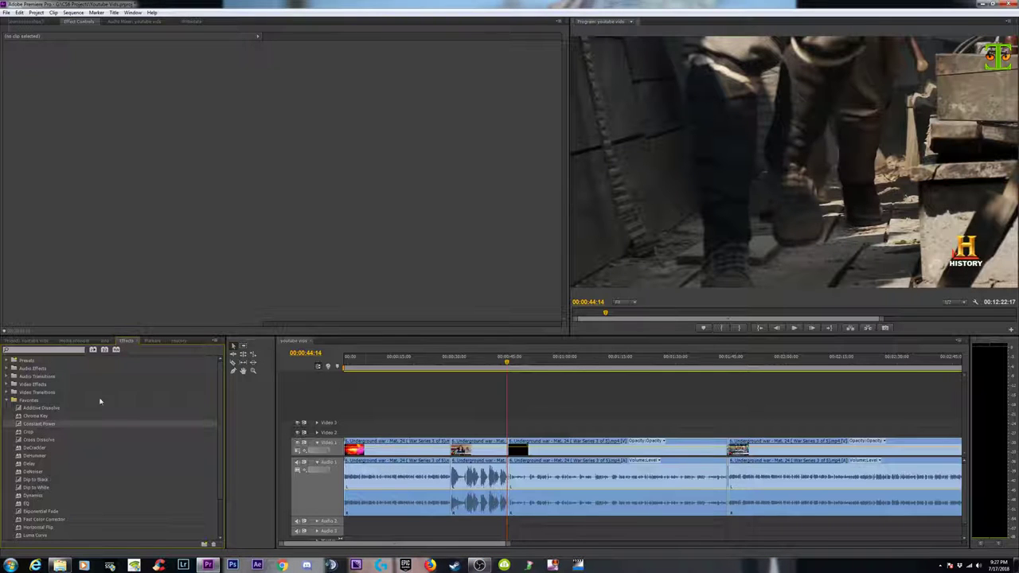
# Apply the default Cross Dissolve between the first two video segments and preview it at about 00:00:29.
pyautogui.click(489, 364)
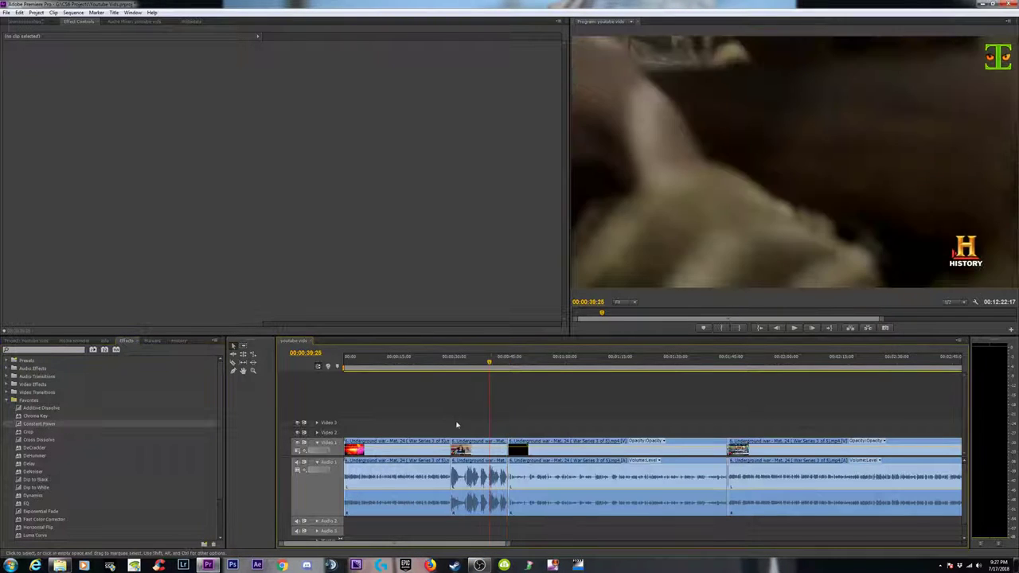
pyautogui.moveTo(476, 428); pyautogui.dragTo(434, 455)
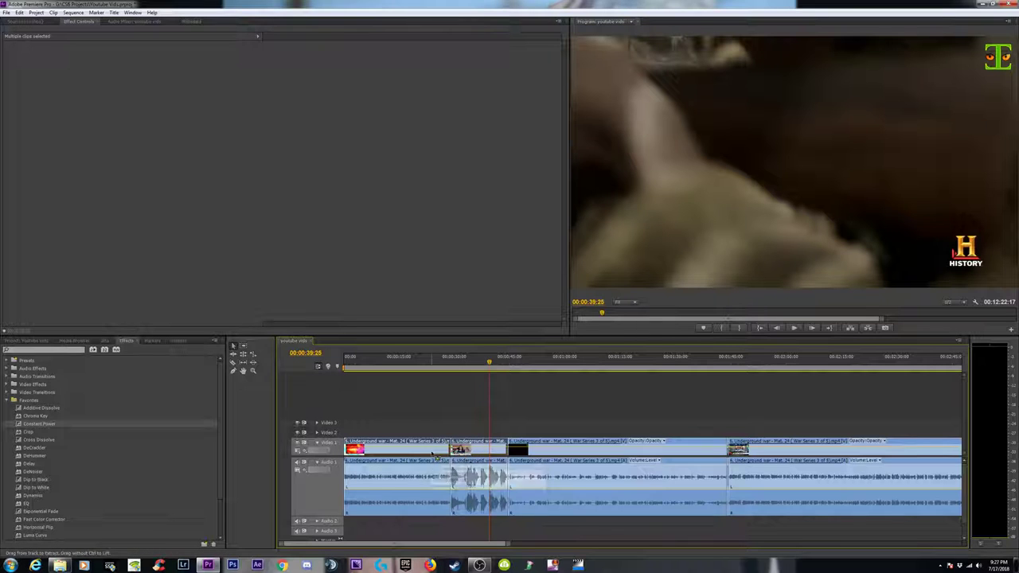
pyautogui.click(451, 363)
pyautogui.press('=')
pyautogui.press('=')
pyautogui.press('=')
pyautogui.press('=')
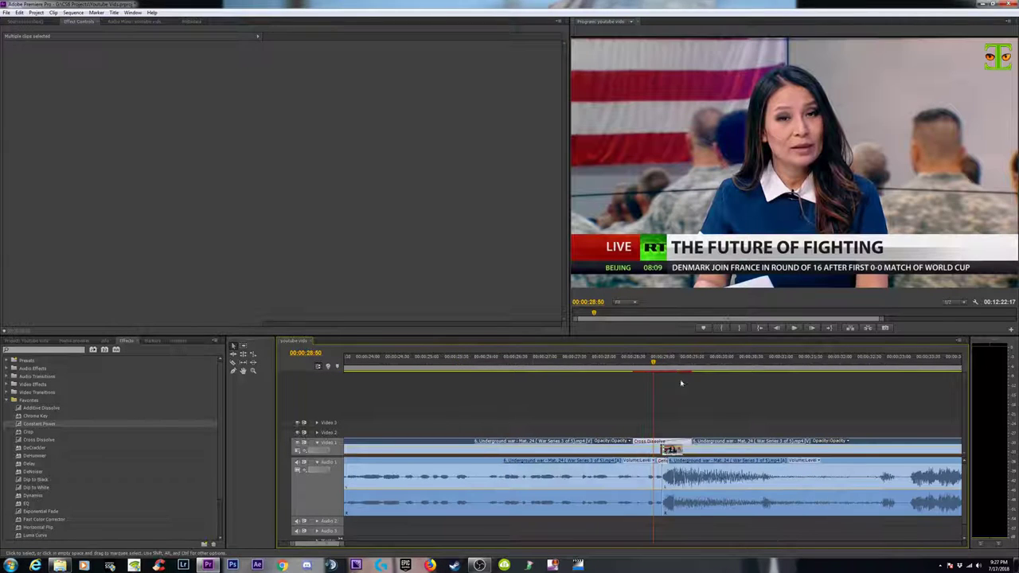
pyautogui.moveTo(656, 362); pyautogui.dragTo(676, 374)
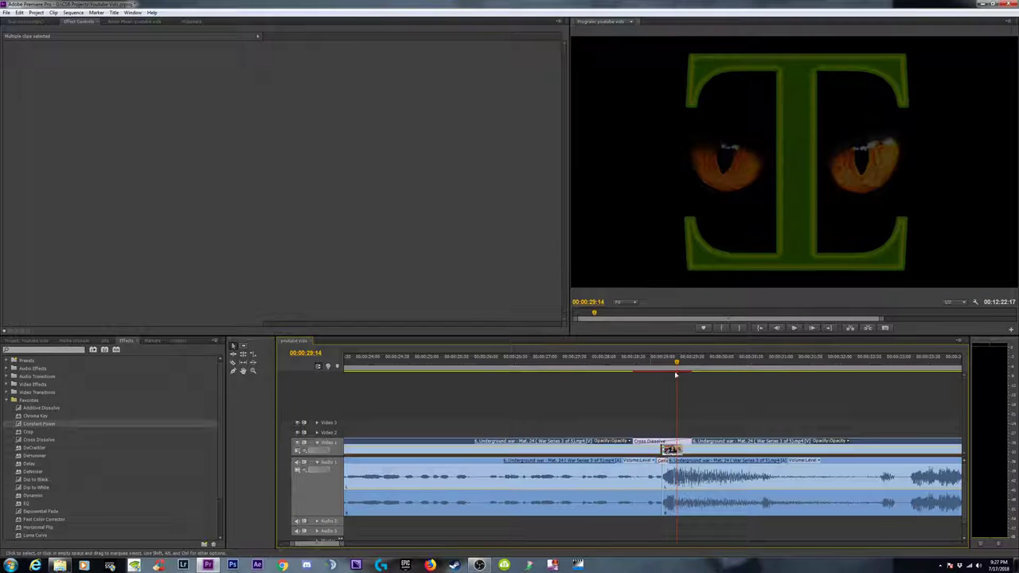
# Delete the Cross Dissolve between the first two video segments.
pyautogui.click(650, 443)
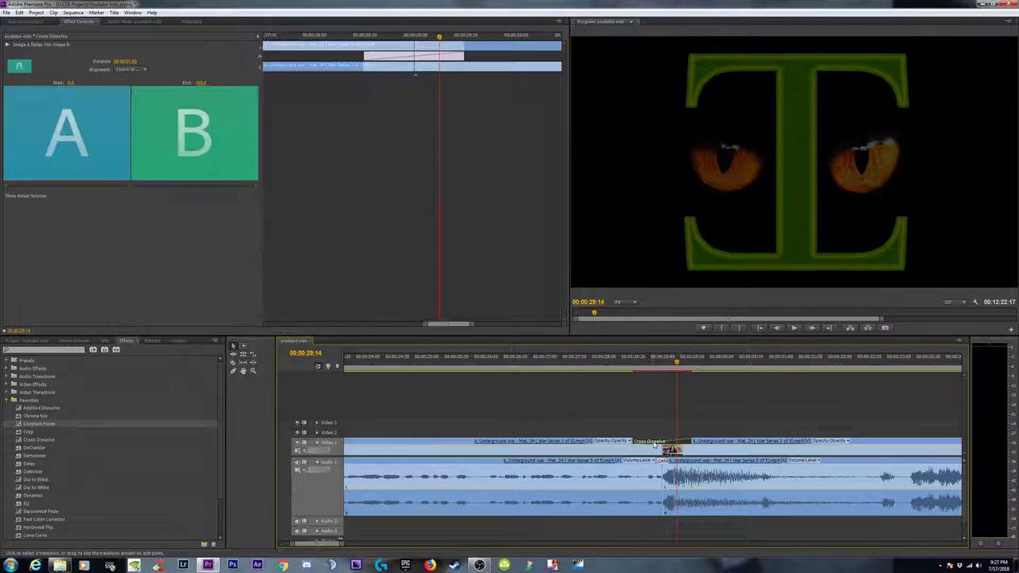
pyautogui.press('Delete')
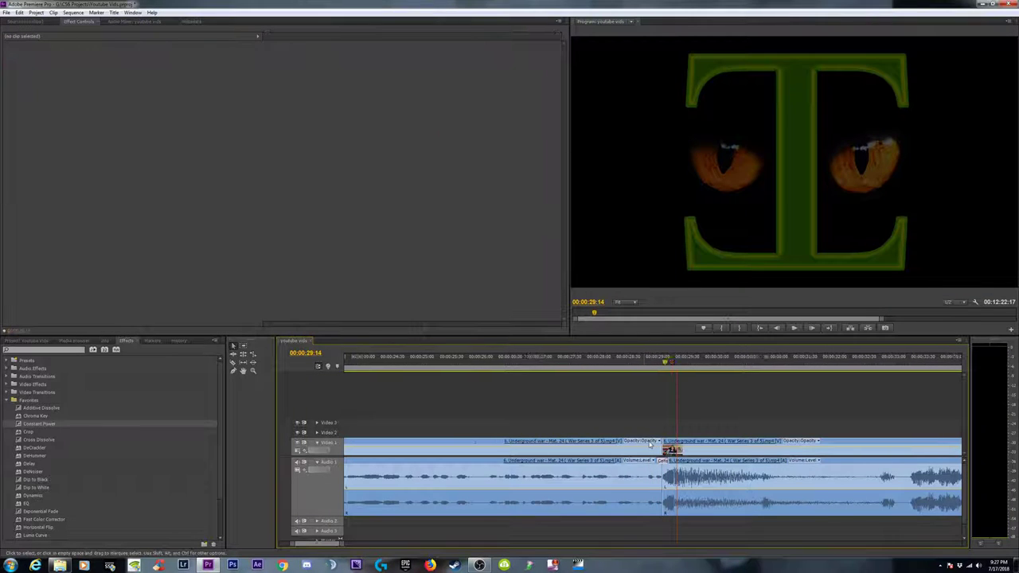
pyautogui.press('-')
pyautogui.press('-')
pyautogui.press('-')
pyautogui.press('-')
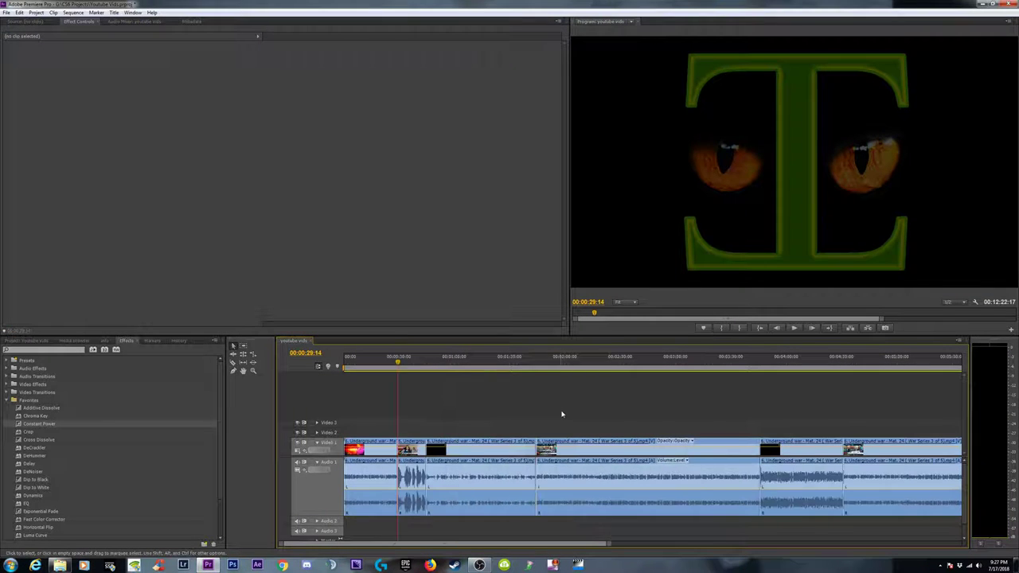
pyautogui.press('=')
pyautogui.press('=')
pyautogui.press('=')
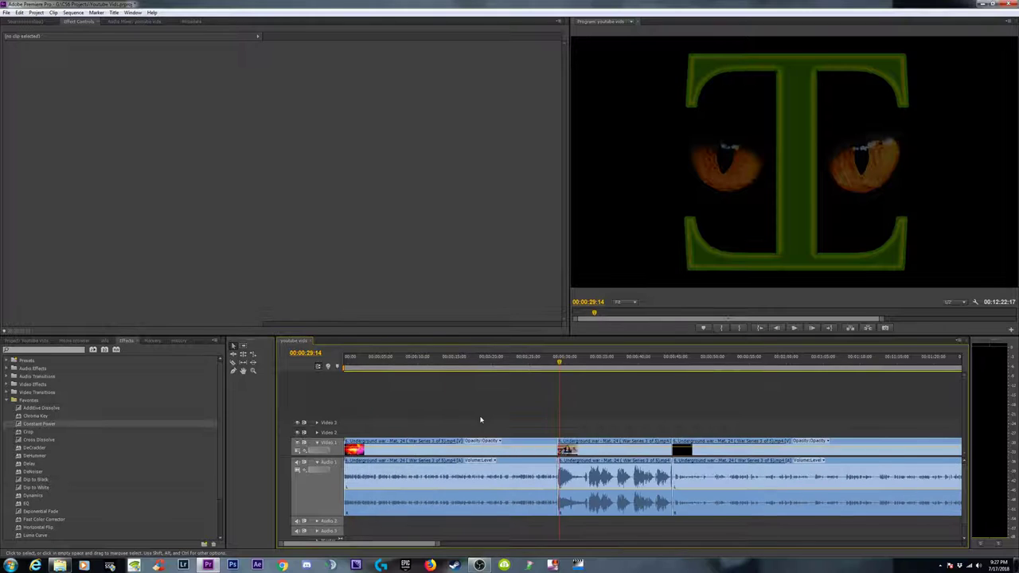
# Play the fourth Underground war segment from about 00:02:17 to check its audio.
pyautogui.press('-')
pyautogui.press('-')
pyautogui.press('-')
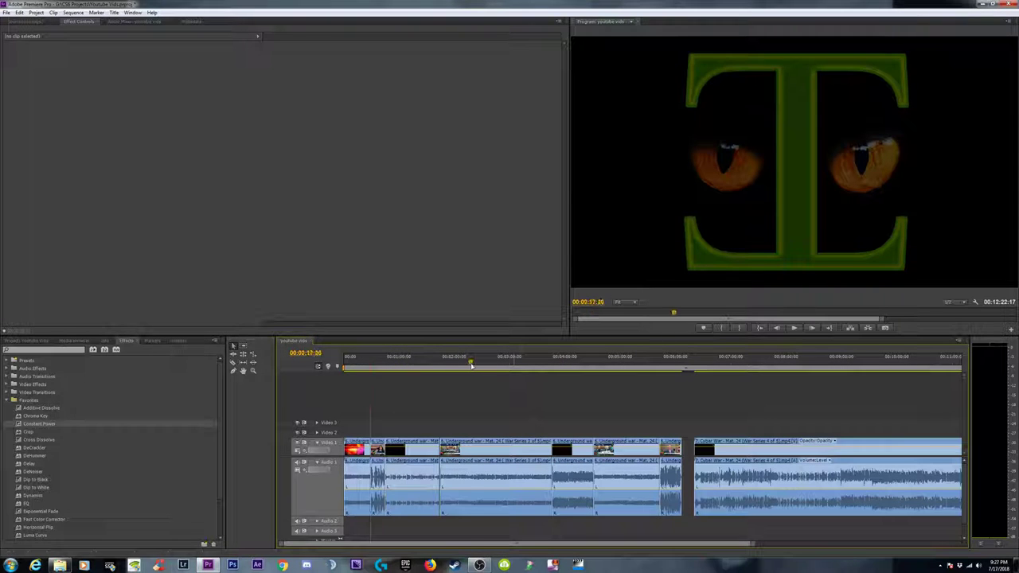
pyautogui.click(471, 362)
pyautogui.press('=')
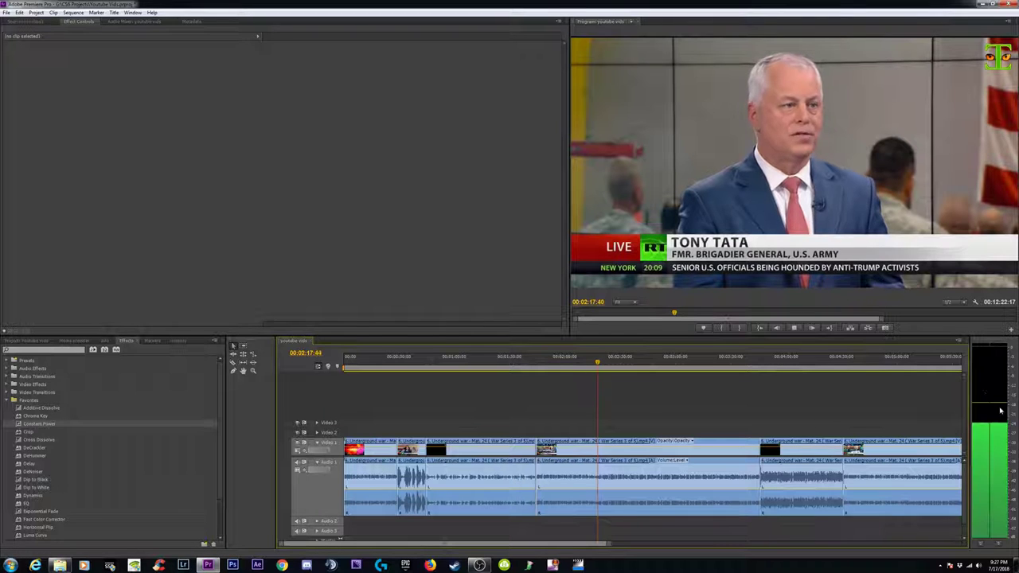
pyautogui.press('space')
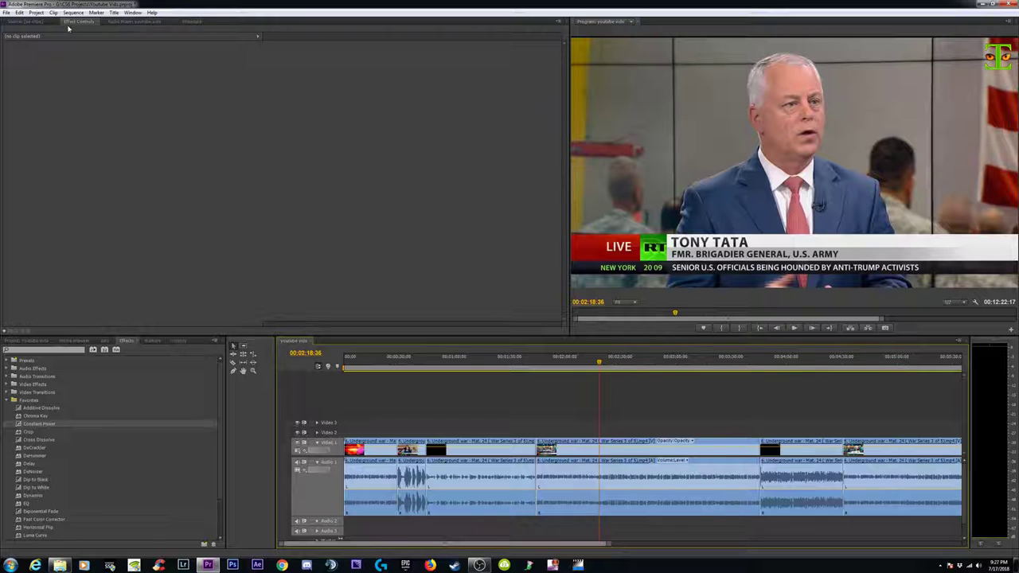
# Apply the favorite EQ effect to the fourth Underground war segment's audio and set its preset to Loudness.
pyautogui.click(127, 340)
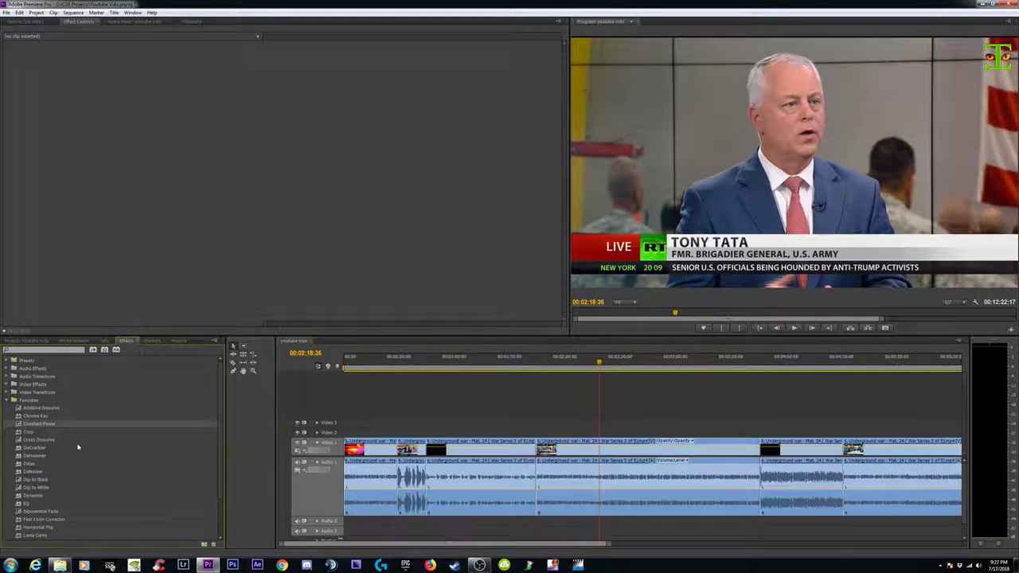
pyautogui.click(33, 504)
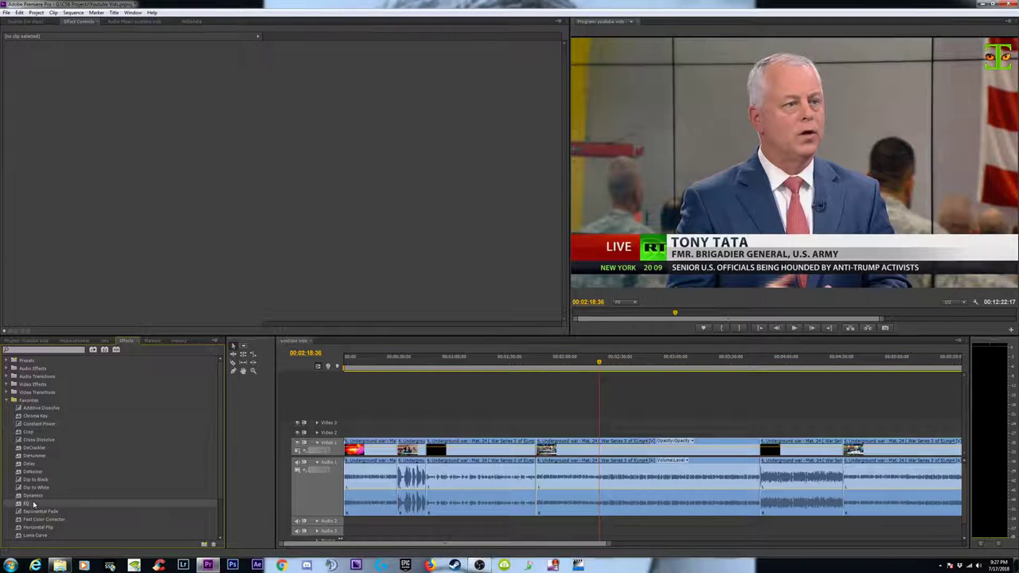
pyautogui.moveTo(603, 413); pyautogui.dragTo(603, 477)
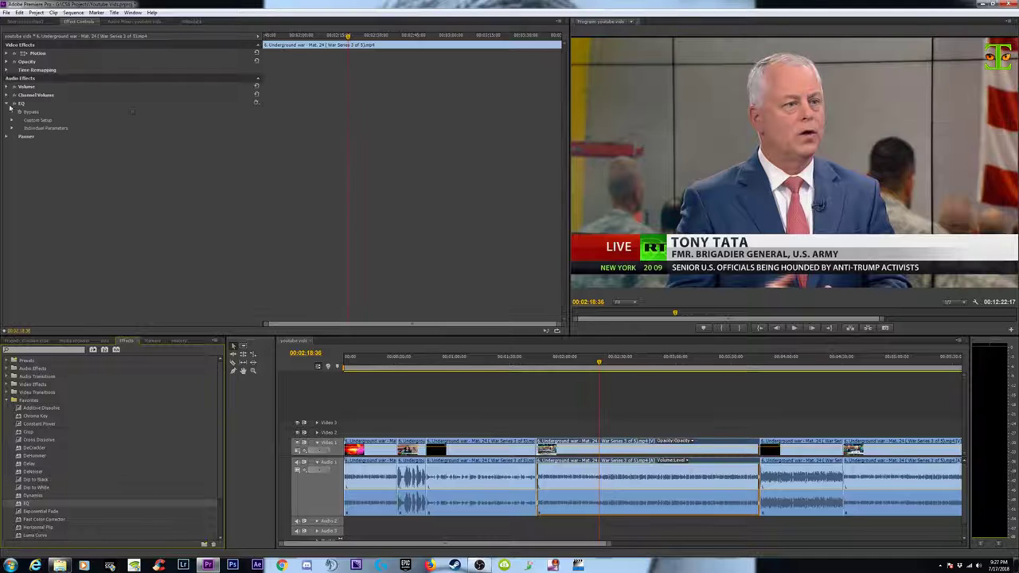
pyautogui.click(257, 103)
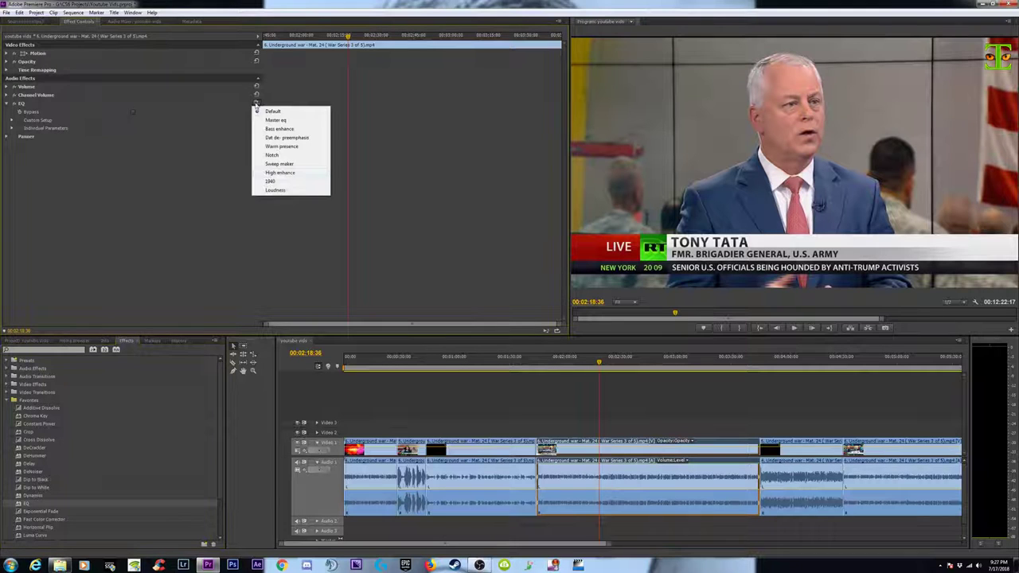
pyautogui.click(276, 191)
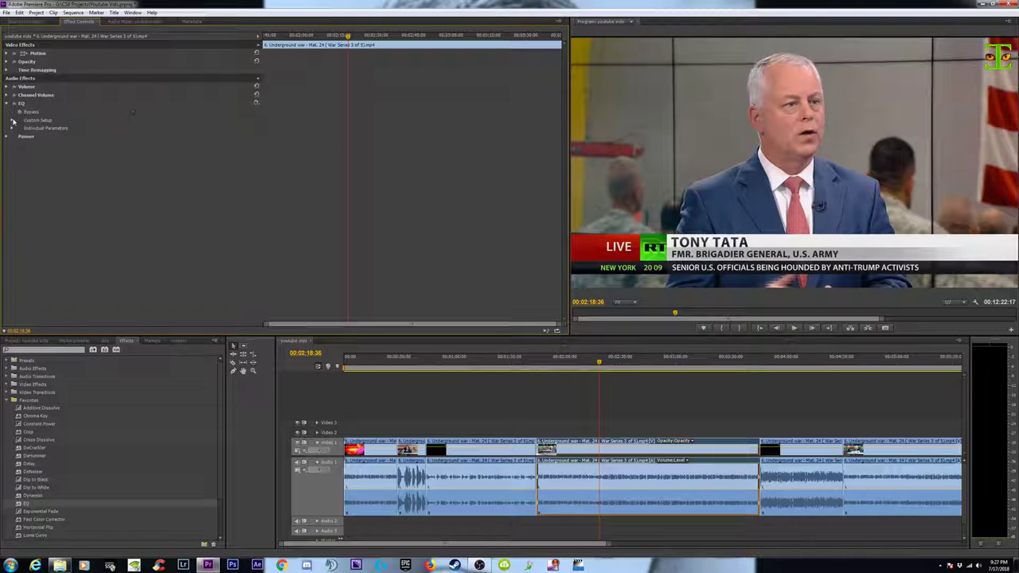
# Inspect the EQ effect's custom setup on the fourth segment and collapse the effect's settings.
pyautogui.click(13, 120)
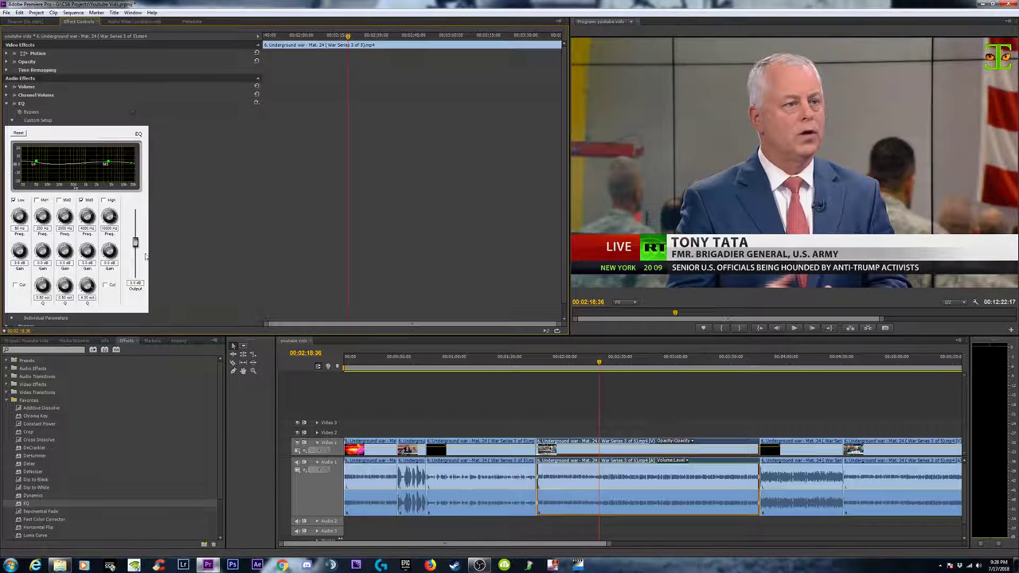
pyautogui.click(57, 200)
pyautogui.click(8, 104)
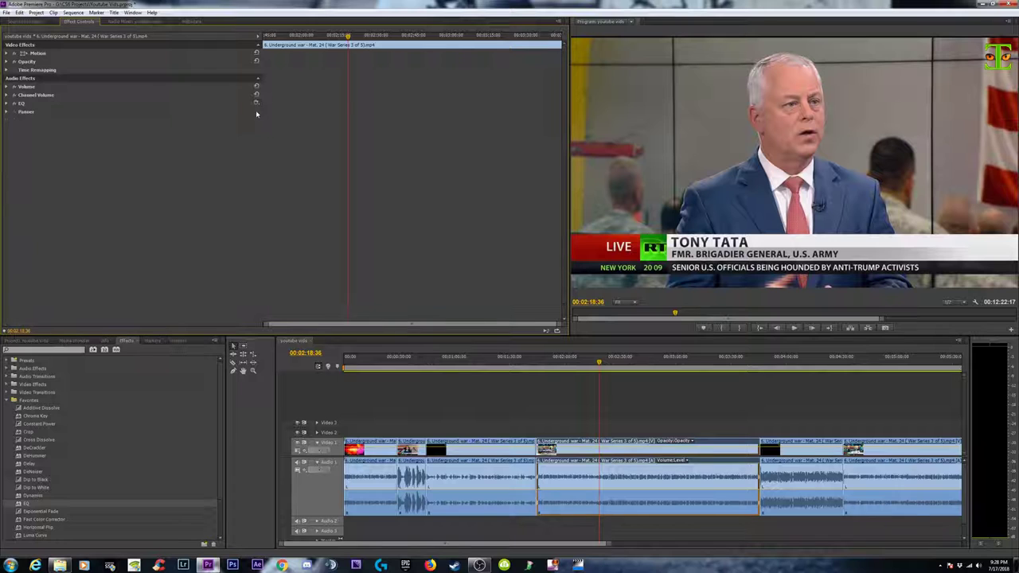
pyautogui.rightClick(253, 104)
# Play the fourth segment in short stretches from about 00:02:10 to hear its audio with the EQ effect.
pyautogui.click(576, 393)
pyautogui.click(583, 364)
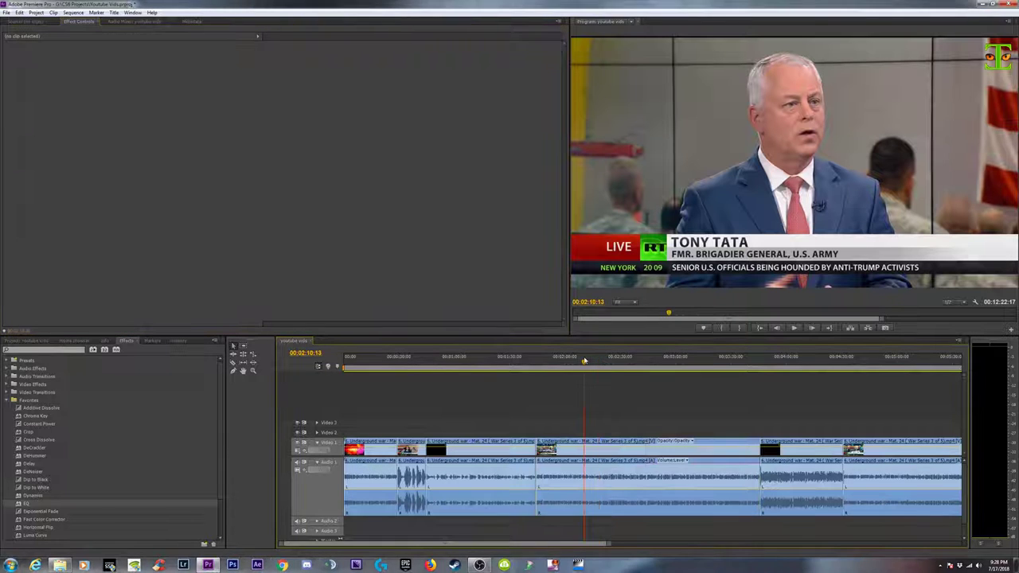
pyautogui.click(119, 21)
pyautogui.click(85, 21)
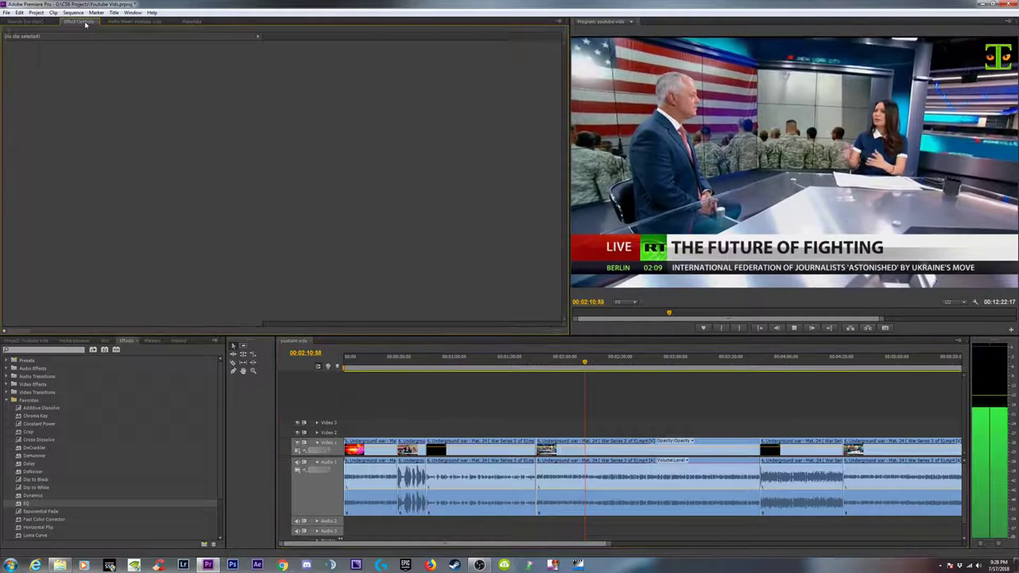
pyautogui.press('space')
pyautogui.click(604, 473)
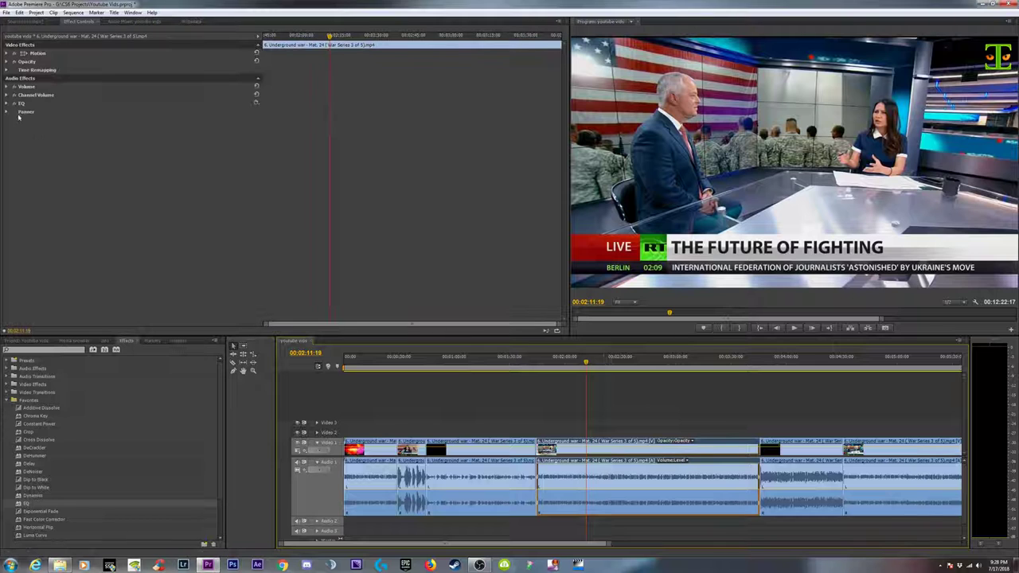
pyautogui.press('space')
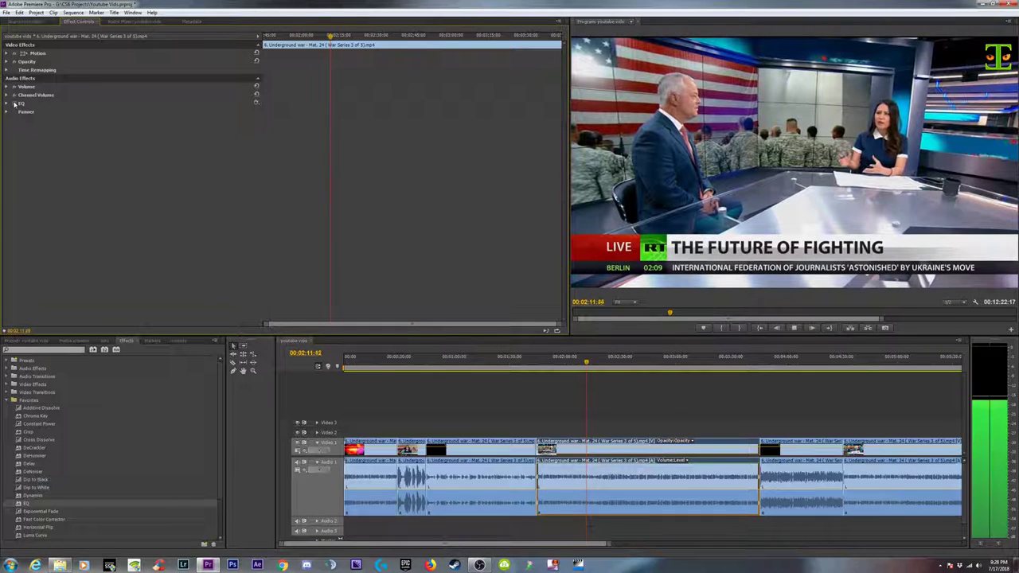
pyautogui.press('space')
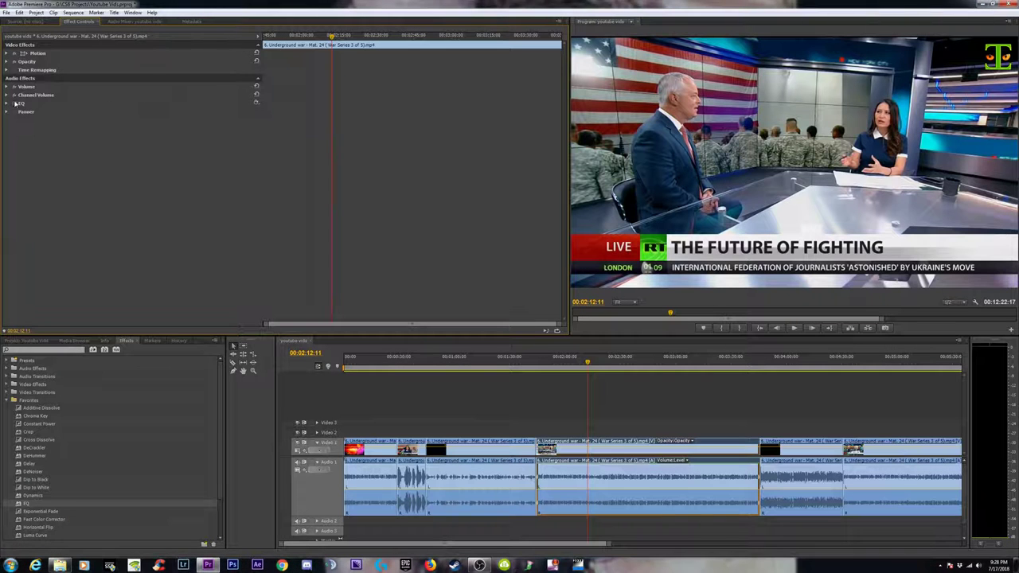
pyautogui.press('space')
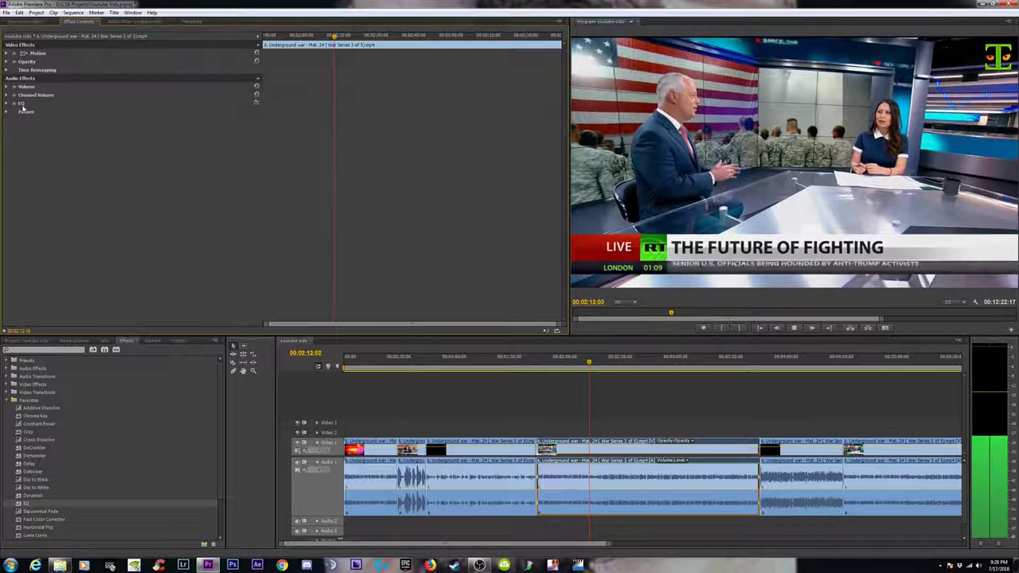
pyautogui.press('space')
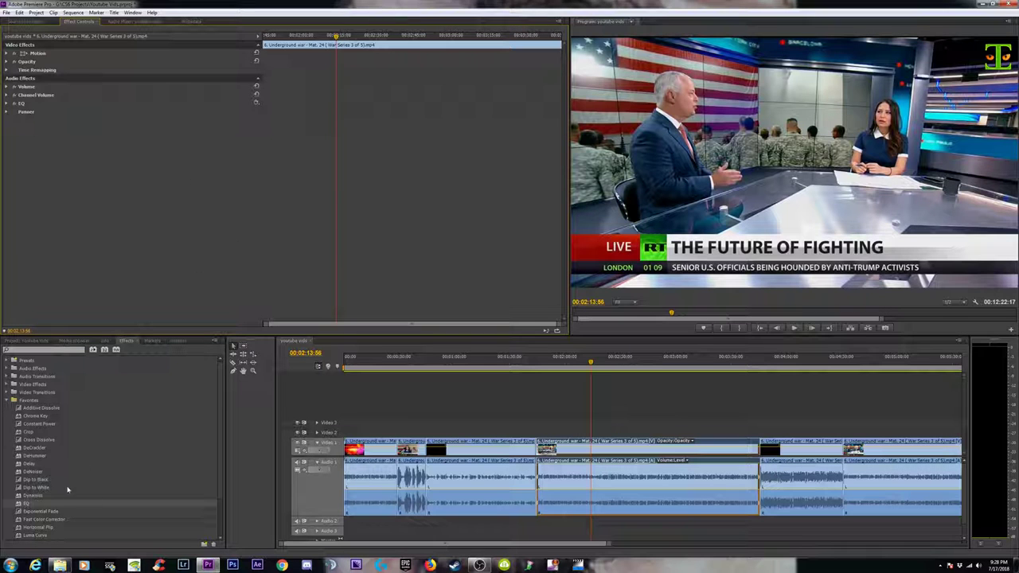
# Search the effects for "compres" to locate MultibandCompressor, clear the search and return to the favorites list.
pyautogui.scroll(-2, 55, 477)
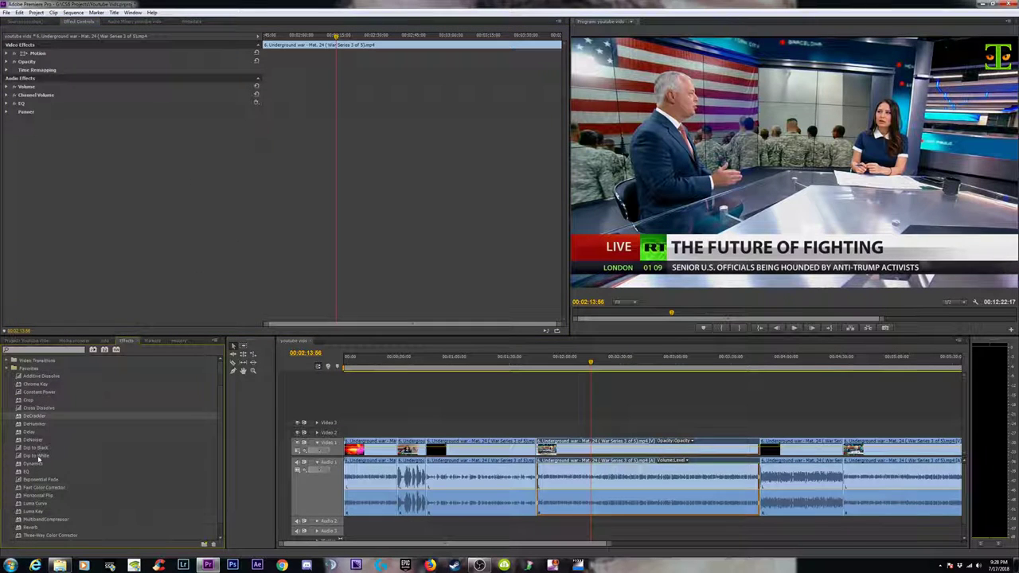
pyautogui.scroll(2, 39, 459)
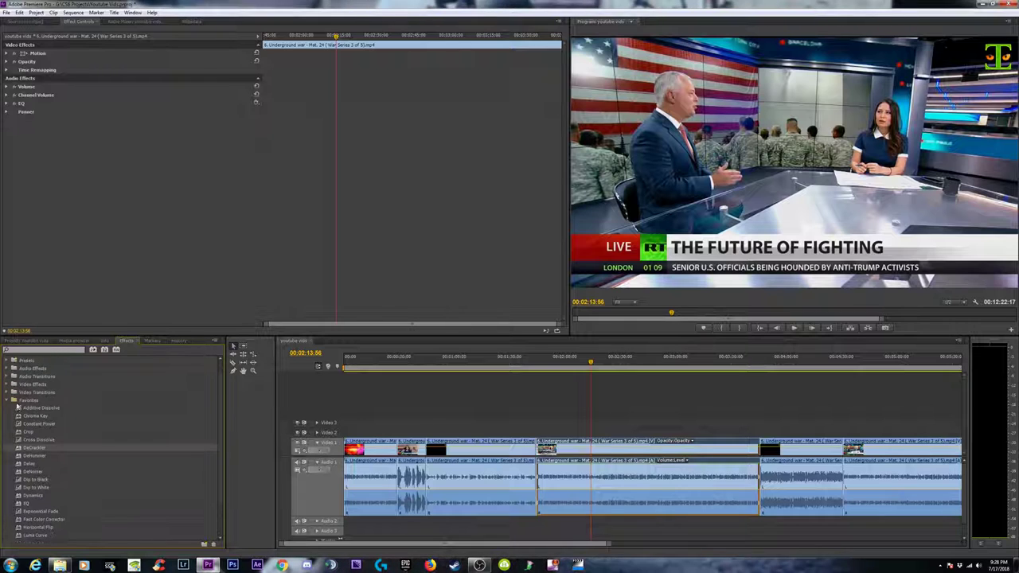
pyautogui.click(27, 401)
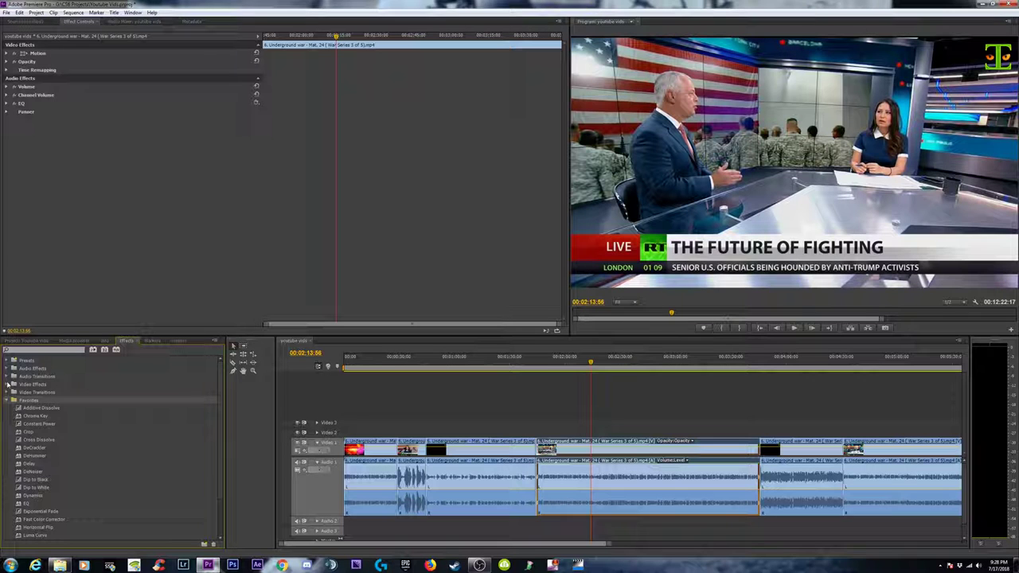
pyautogui.click(8, 369)
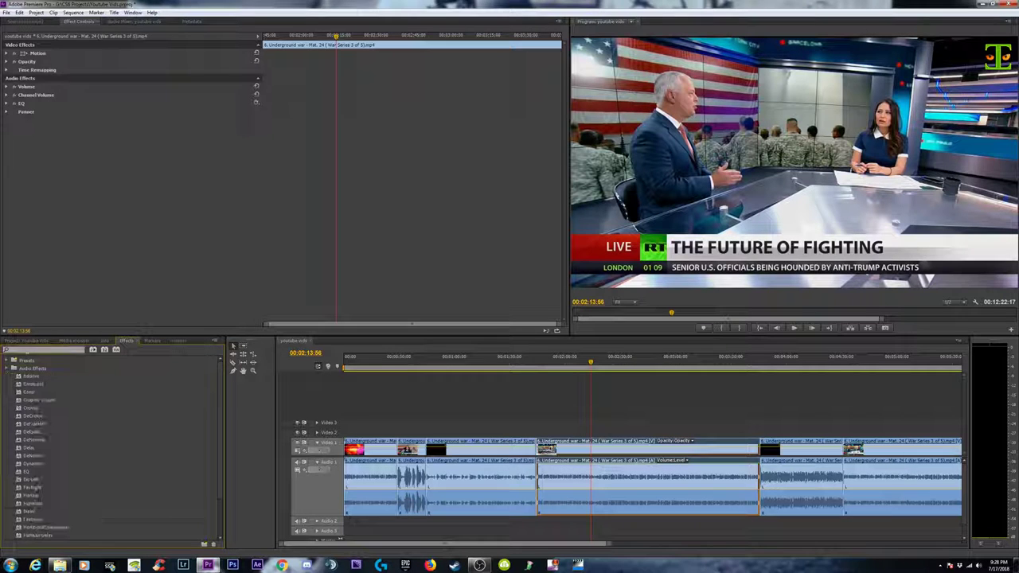
pyautogui.click(27, 350)
pyautogui.write('compres')
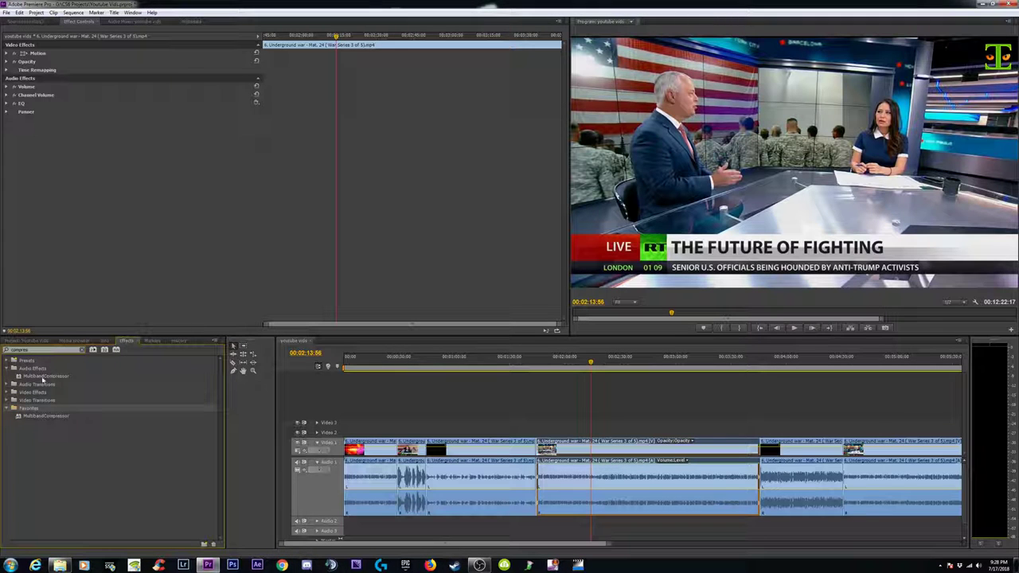
pyautogui.moveTo(43, 377); pyautogui.dragTo(68, 400)
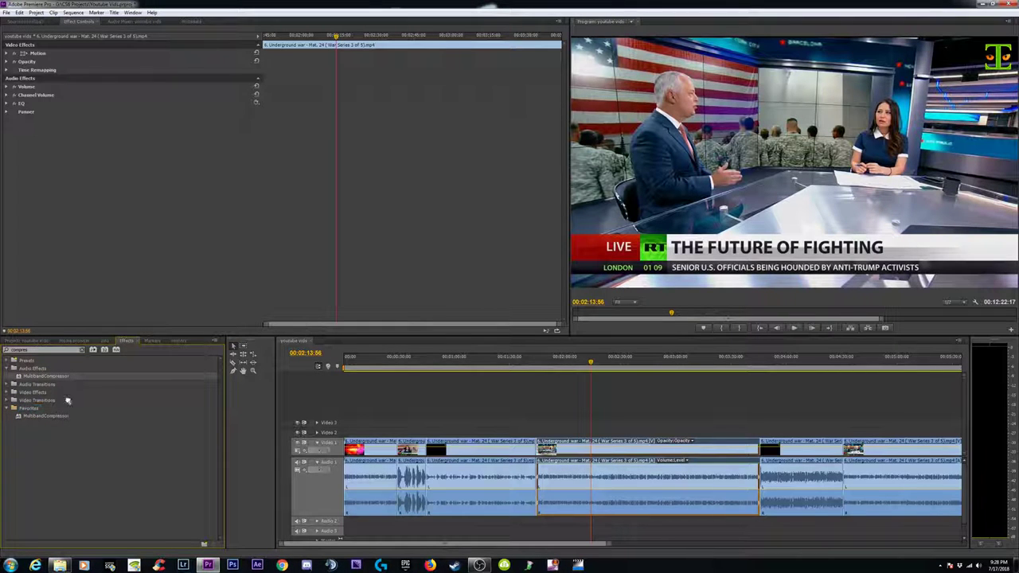
pyautogui.click(11, 351)
pyautogui.press('BackSpace')
pyautogui.click(9, 402)
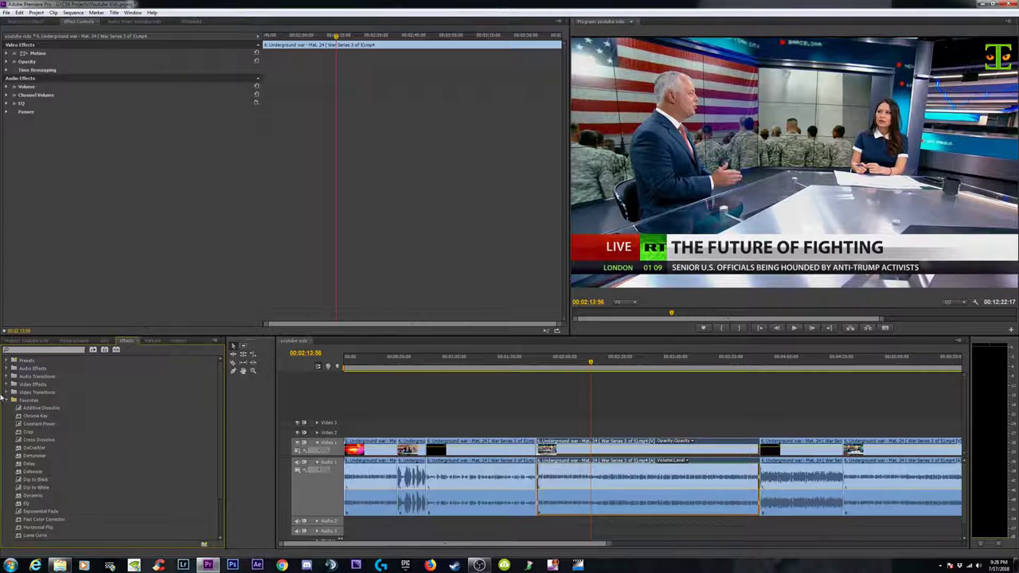
# Apply the MultibandCompressor effect to the fourth Underground war segment's audio and choose the "Upward comp + 8" preset.
pyautogui.scroll(-3, 71, 487)
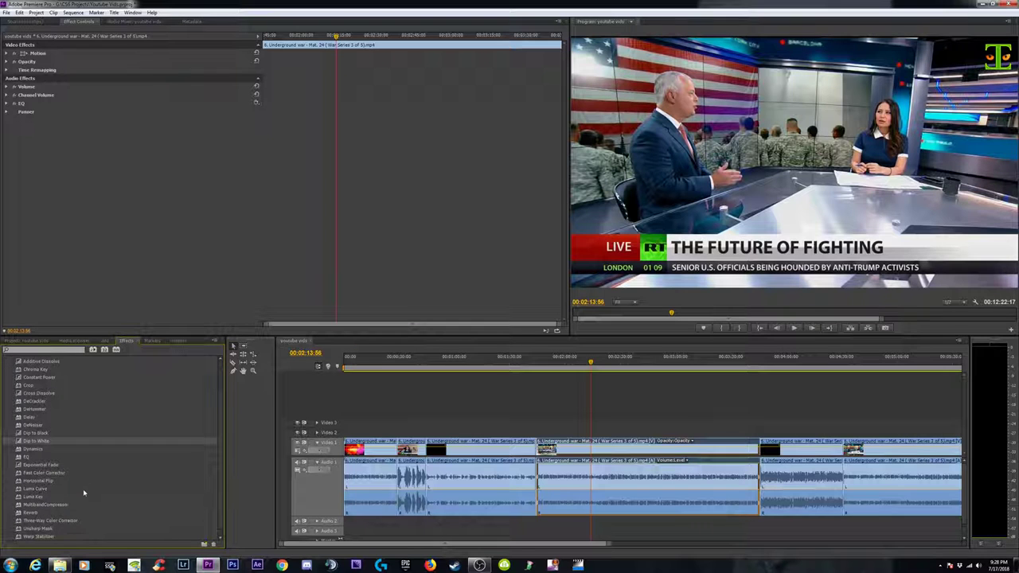
pyautogui.moveTo(50, 507); pyautogui.dragTo(589, 489)
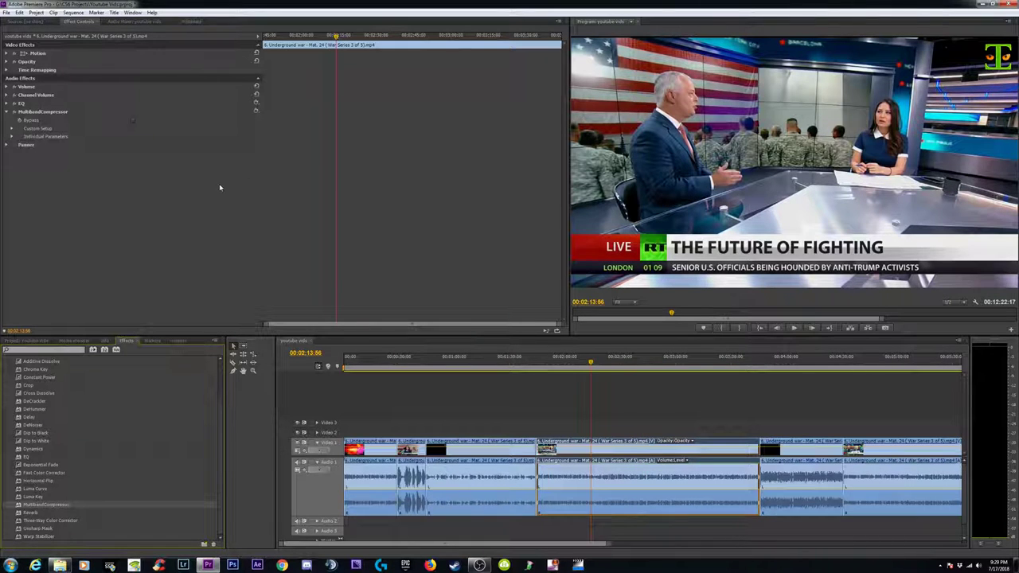
pyautogui.press('=')
pyautogui.press('=')
pyautogui.press('=')
pyautogui.press('-')
pyautogui.press('-')
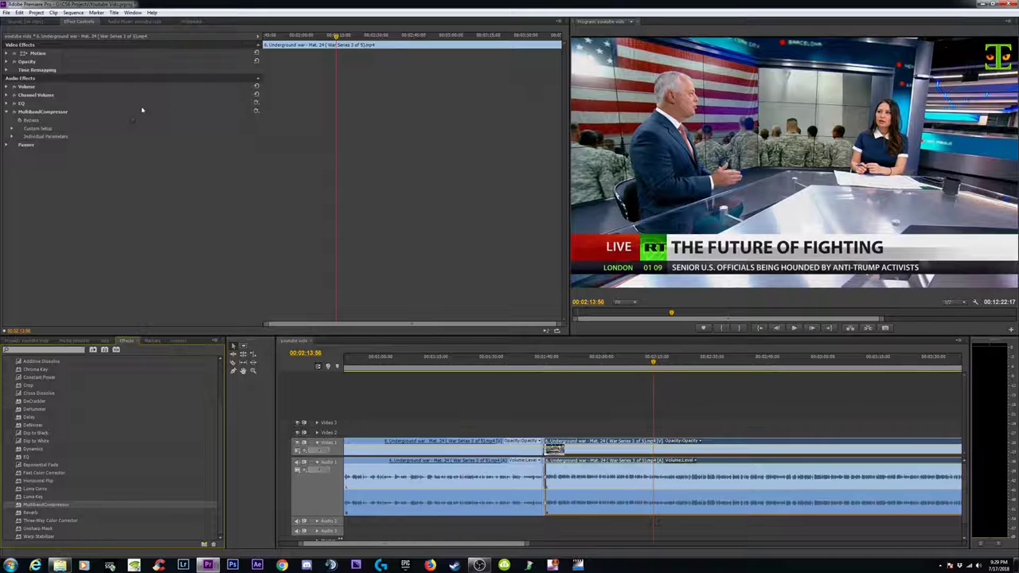
pyautogui.click(256, 110)
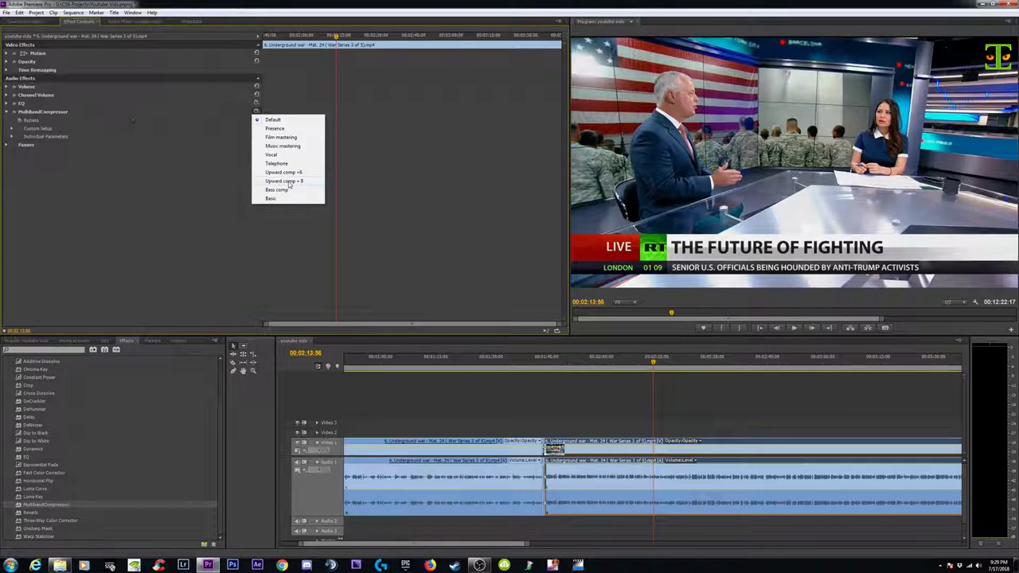
pyautogui.click(289, 182)
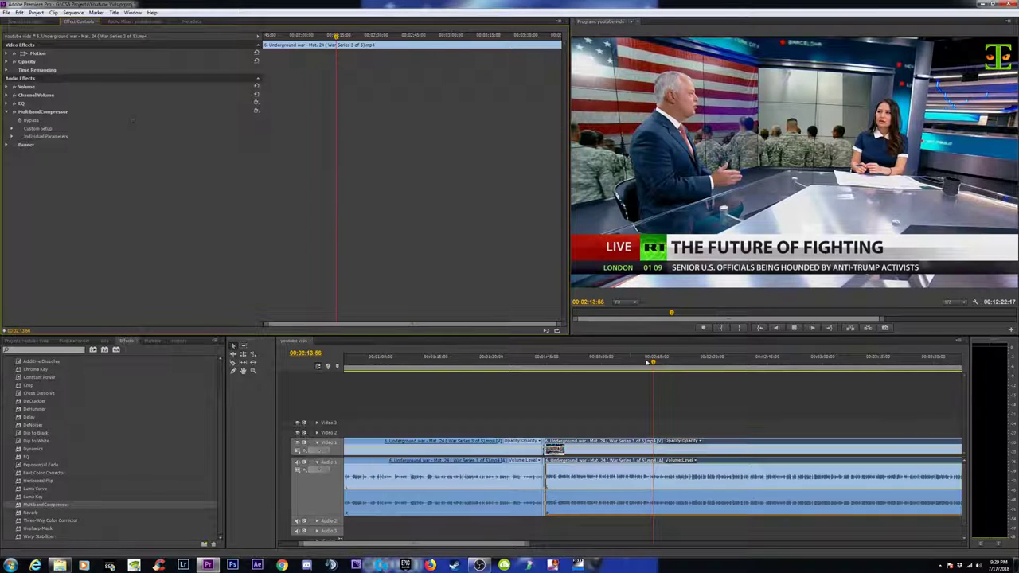
# Play the fourth segment from about 00:02:13 to hear the MultibandCompressor effect.
pyautogui.press('space')
pyautogui.press('space')
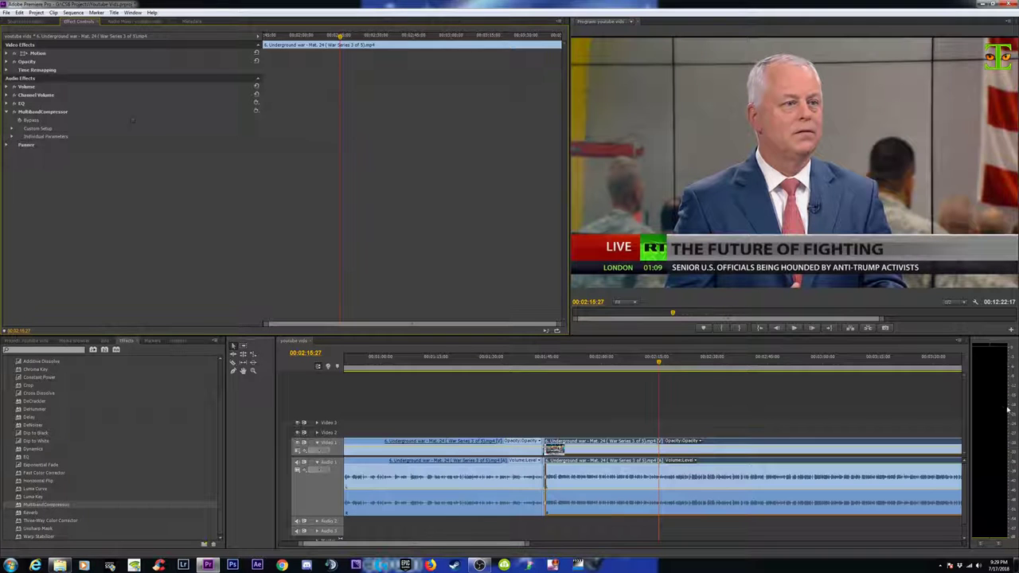
pyautogui.press('space')
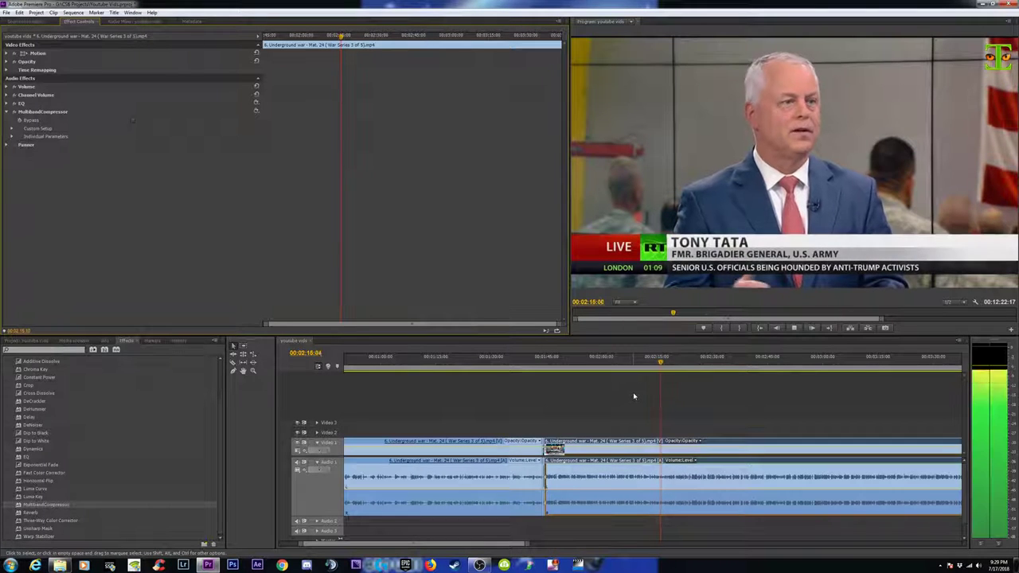
pyautogui.press('space')
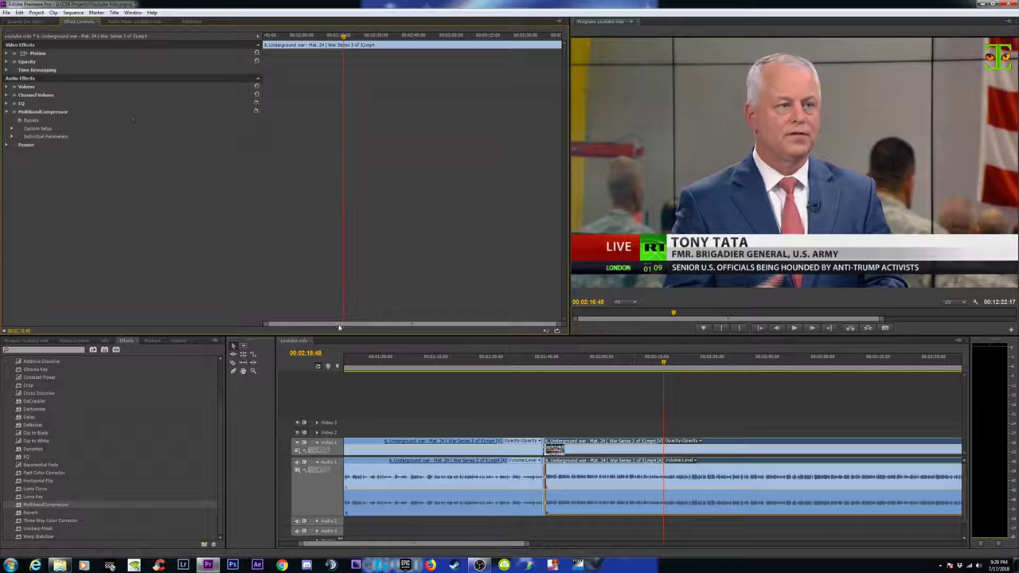
# Move the playhead to about 00:02:10 and apply the favorite Reverb effect to the fourth segment's audio.
pyautogui.click(641, 362)
pyautogui.press('-')
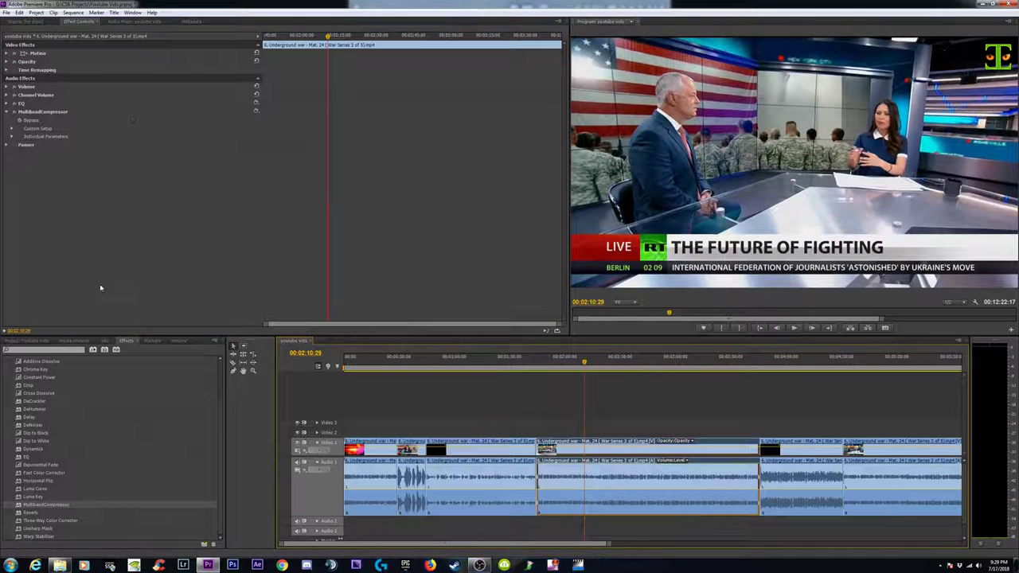
pyautogui.click(37, 518)
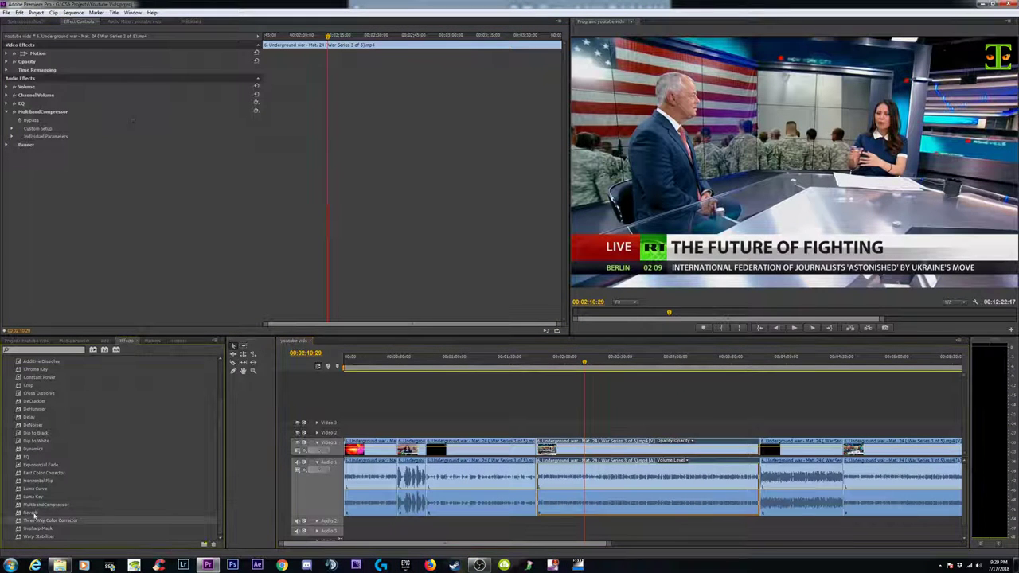
pyautogui.moveTo(32, 512); pyautogui.dragTo(641, 479)
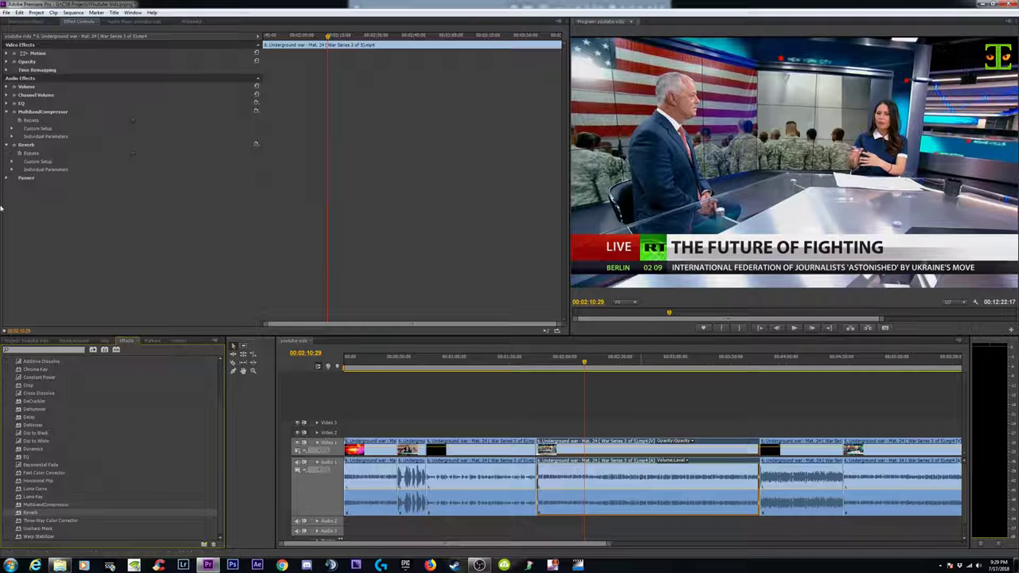
# Expand the Reverb effect's custom setup and view its list of room presets without choosing one.
pyautogui.click(12, 162)
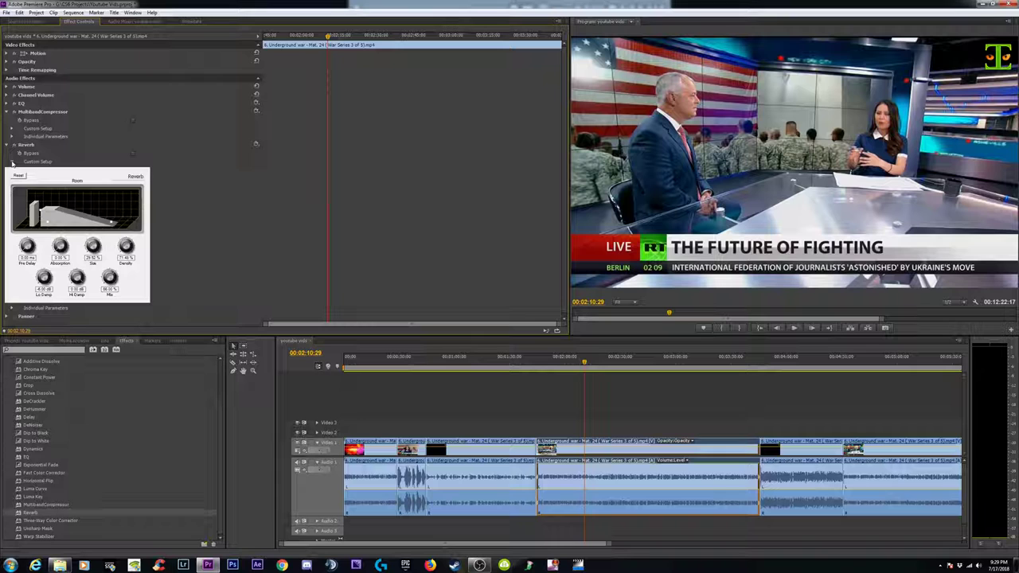
pyautogui.click(256, 146)
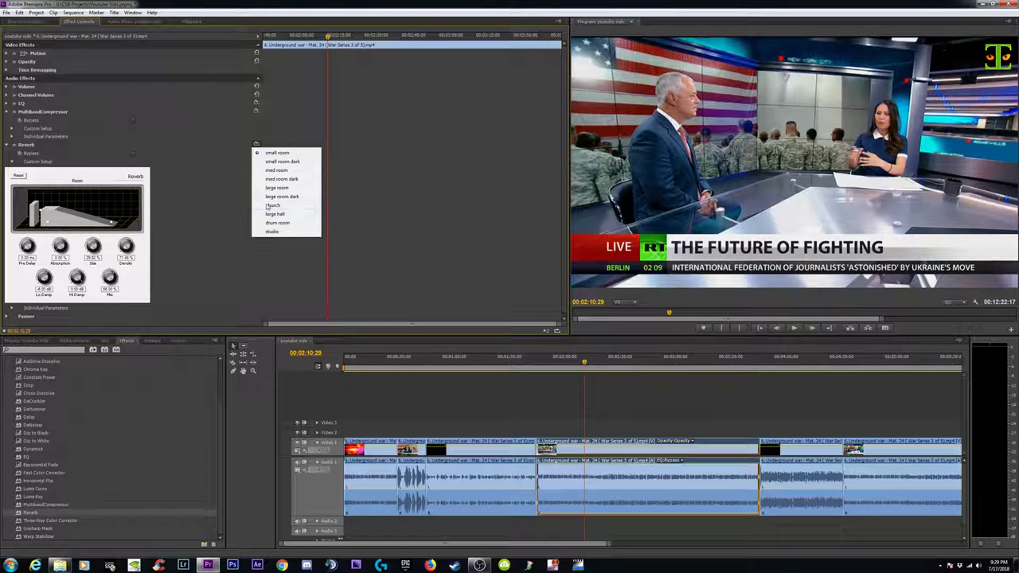
pyautogui.click(229, 182)
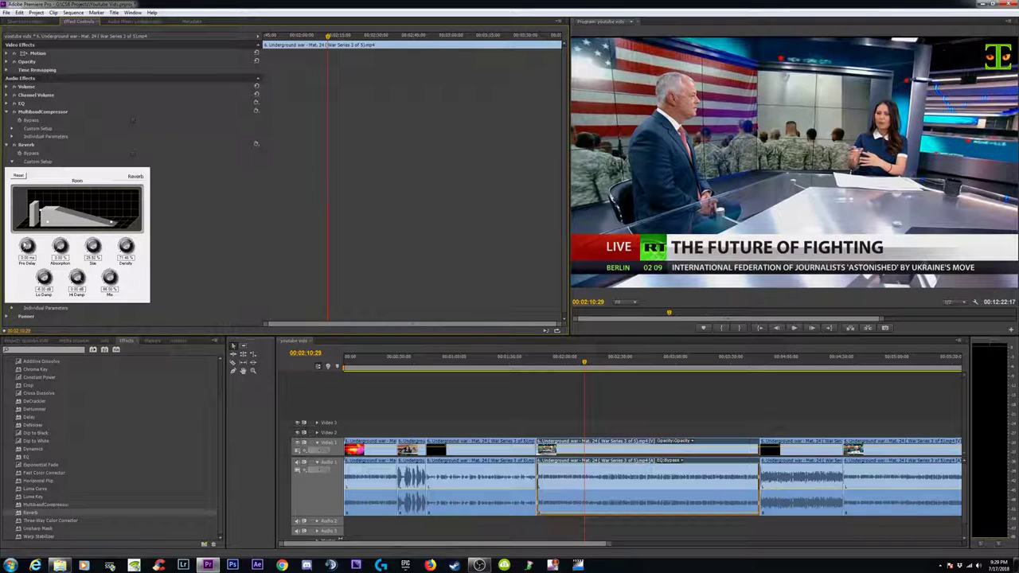
# Experiment with the Reverb's pre-delay, mix and decay in its room graph, leaving pre-delay at 0 ms and Lo Damp at -15 dB.
pyautogui.moveTo(24, 249); pyautogui.dragTo(42, 214)
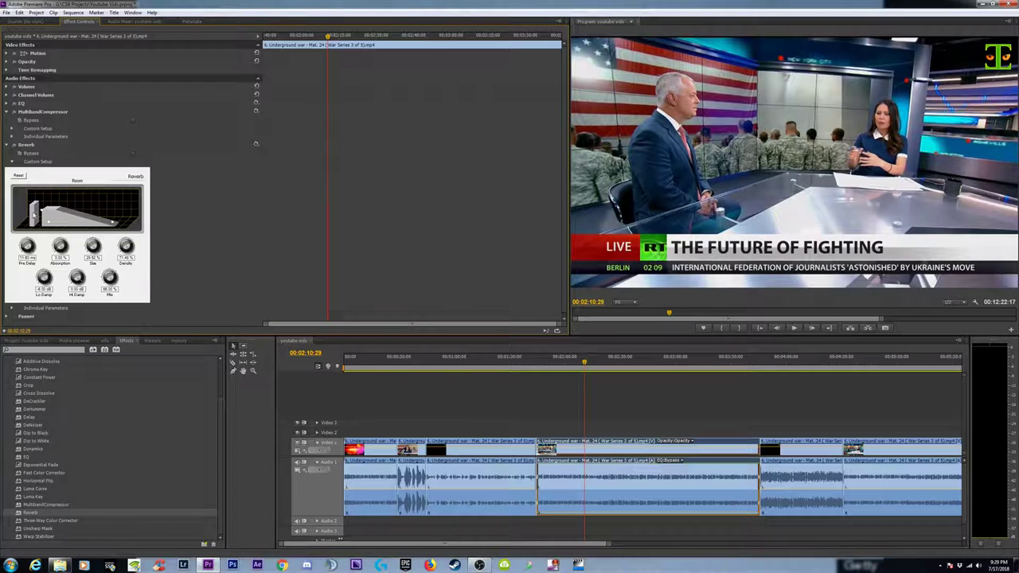
pyautogui.moveTo(38, 206); pyautogui.dragTo(53, 185)
pyautogui.moveTo(24, 246); pyautogui.dragTo(25, 296)
pyautogui.moveTo(41, 206)
pyautogui.mouseDown()
pyautogui.moveTo(40, 227)
pyautogui.moveTo(50, 172)
pyautogui.moveTo(40, 225)
pyautogui.moveTo(44, 191)
pyautogui.mouseUp()
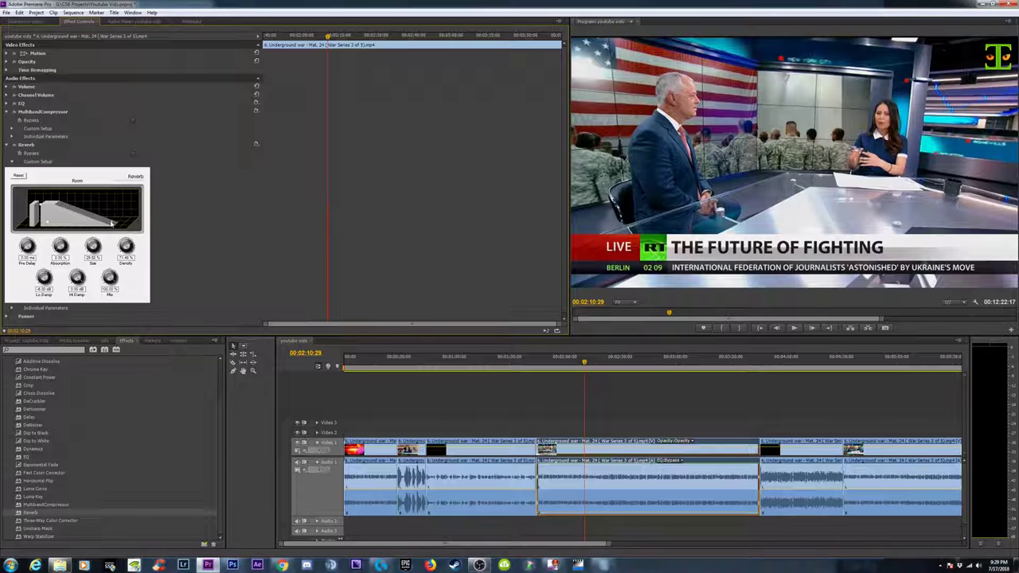
pyautogui.moveTo(110, 221)
pyautogui.mouseDown()
pyautogui.moveTo(60, 222)
pyautogui.moveTo(121, 222)
pyautogui.mouseUp()
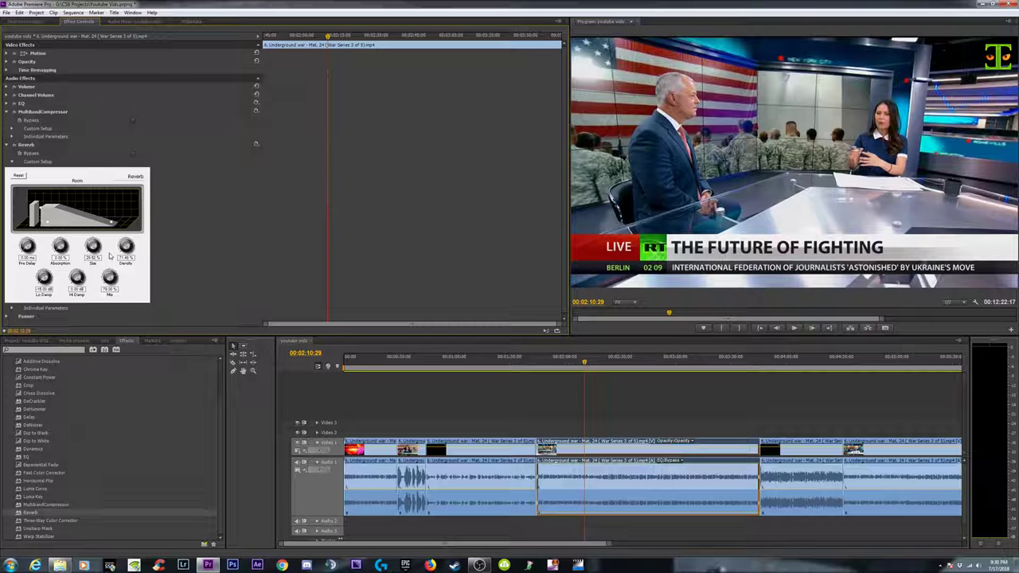
# Set the Reverb's mix to 20% and its absorption to about 55%, playing the segment to hear the changes.
pyautogui.scroll(-1, 103, 239)
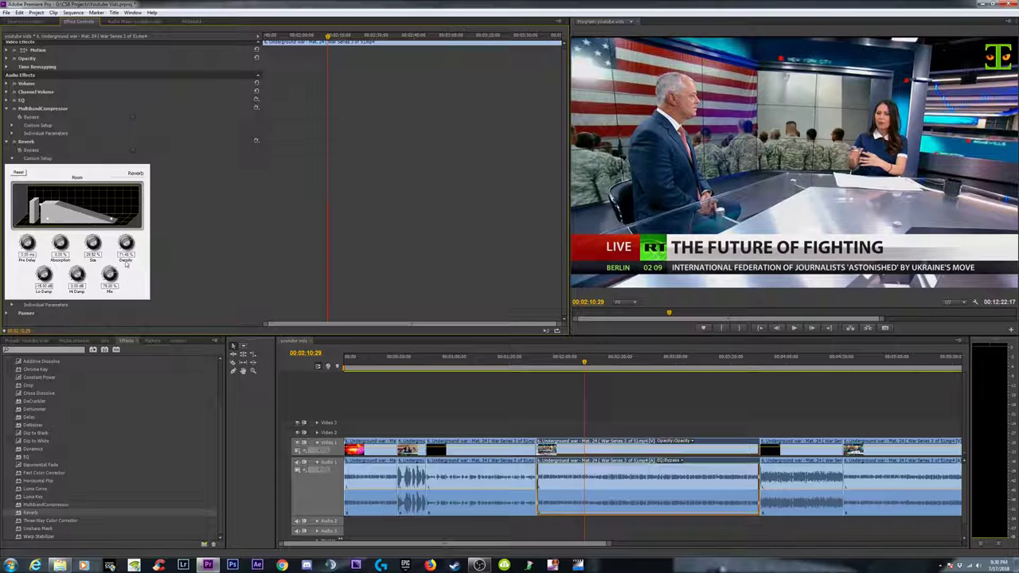
pyautogui.click(110, 287)
pyautogui.write('25')
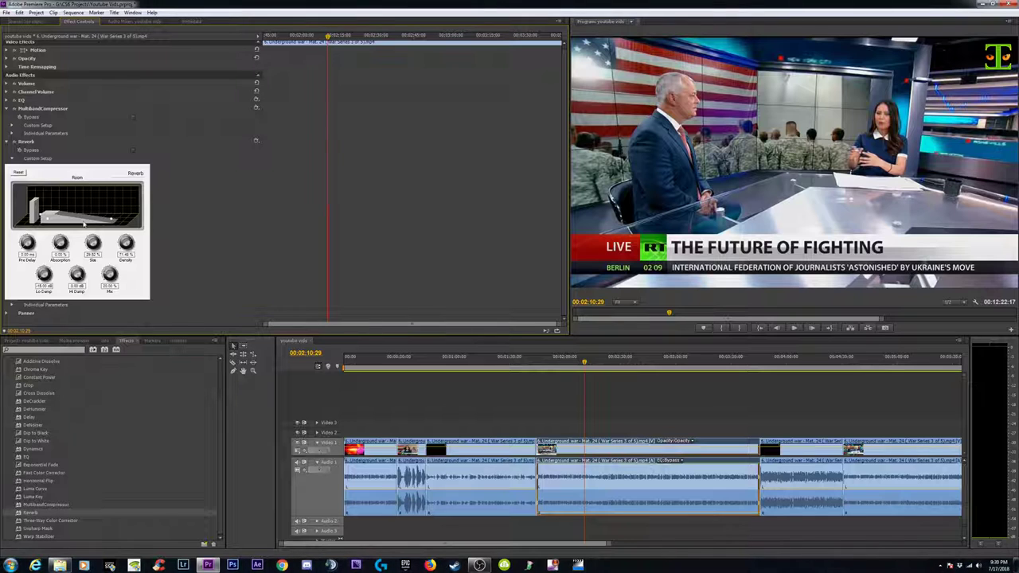
pyautogui.moveTo(117, 204); pyautogui.dragTo(122, 229)
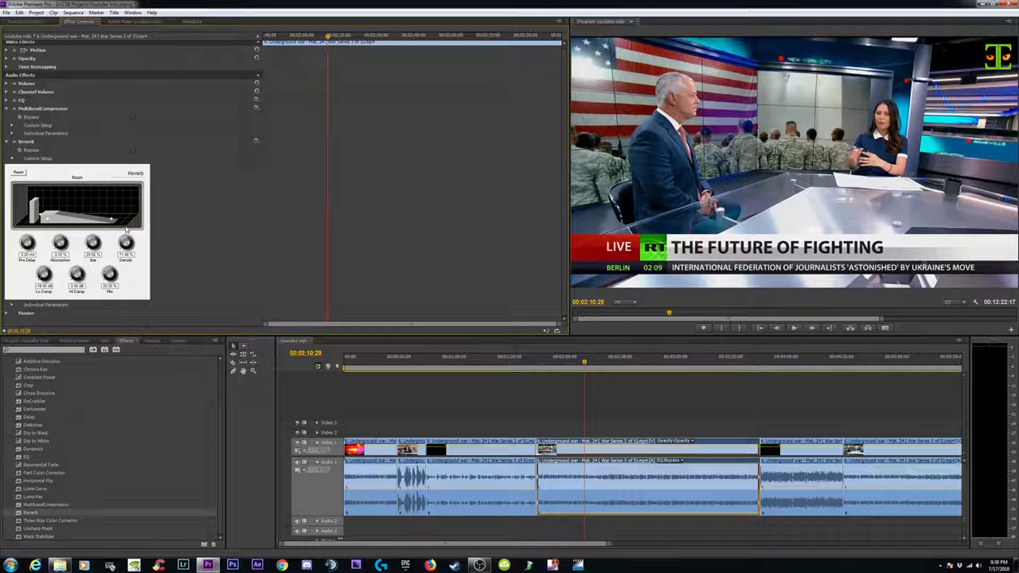
pyautogui.press('space')
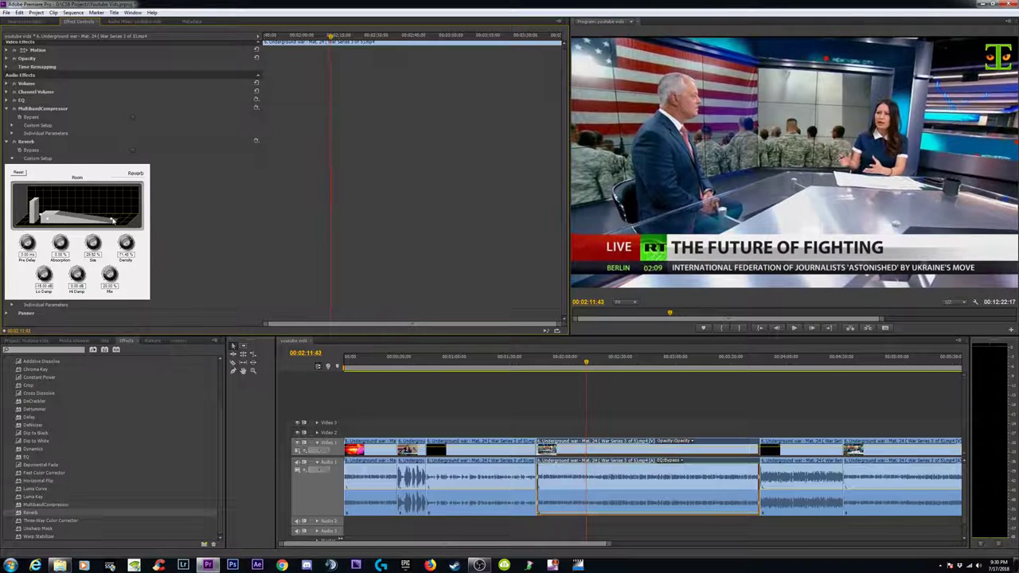
pyautogui.press('space')
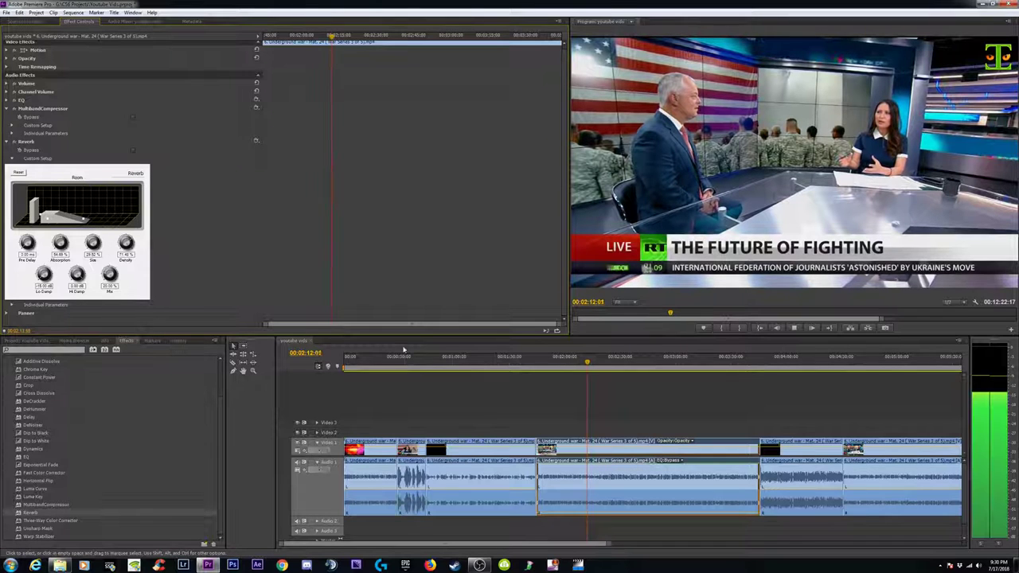
# Play short stretches of the fourth segment from about 00:02:13 with the Reverb toggled off and on to compare.
pyautogui.press('space')
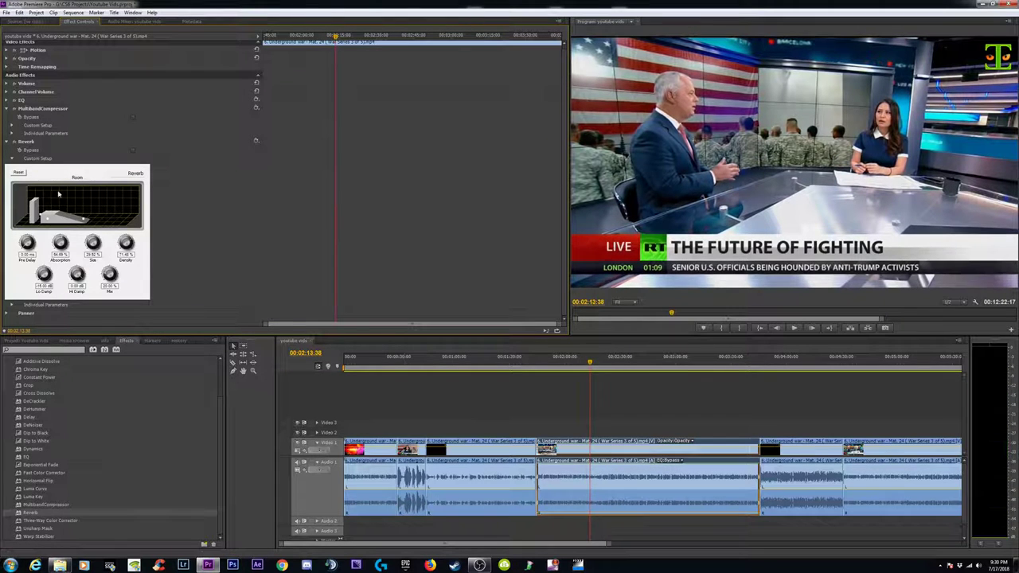
pyautogui.press('space')
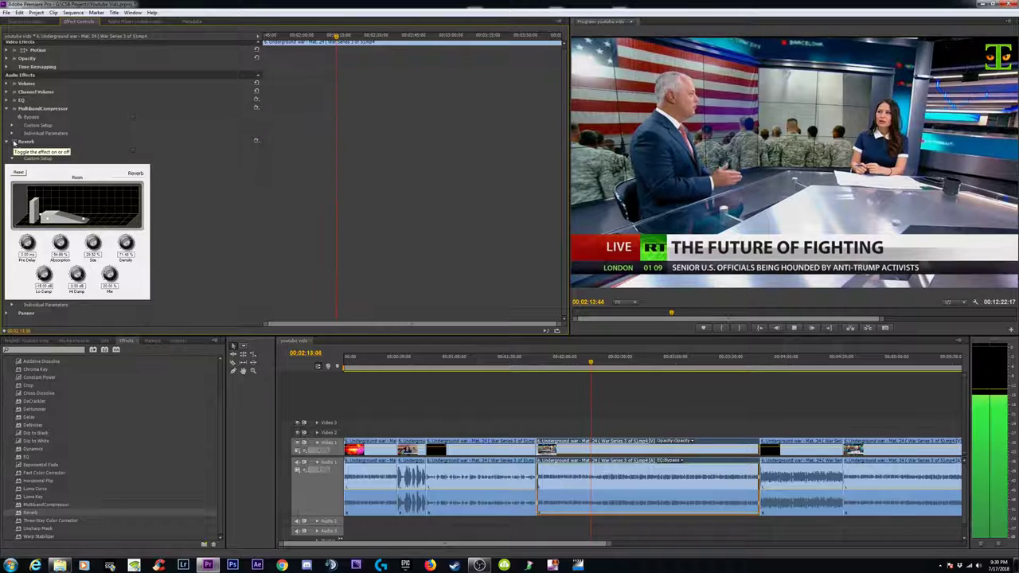
pyautogui.press('space')
pyautogui.click(14, 142)
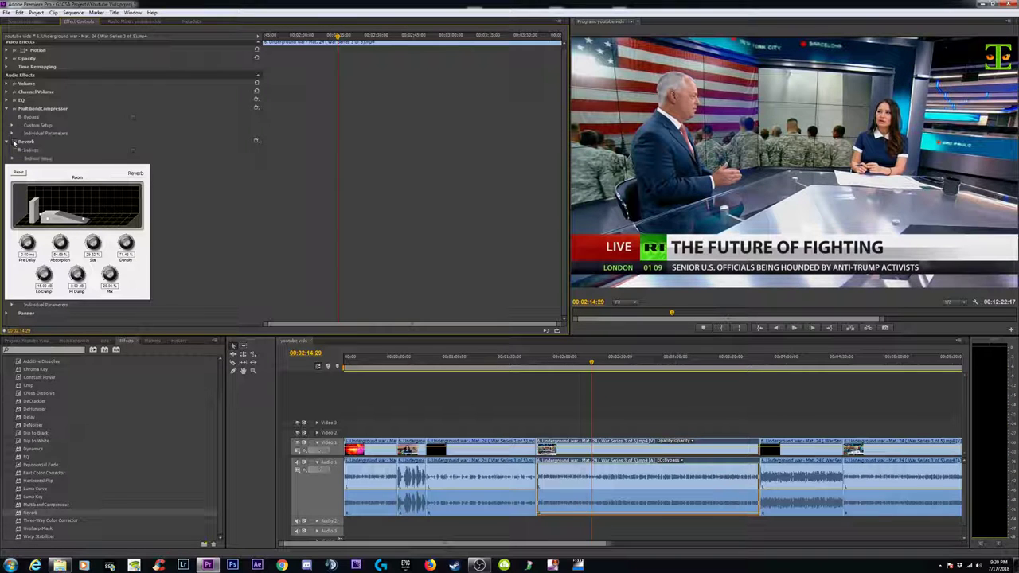
pyautogui.press('space')
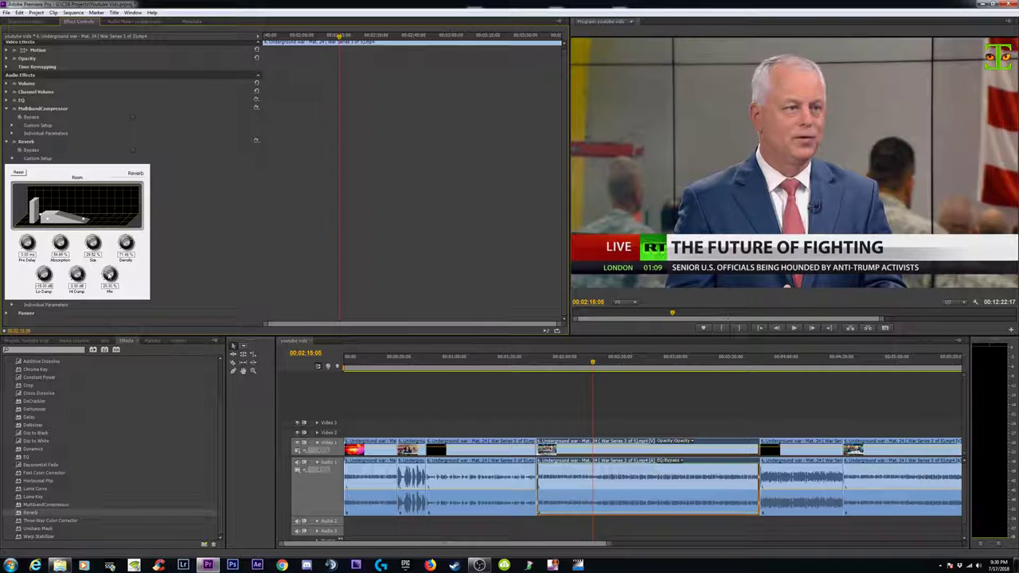
# Raise the Reverb's mix to 100%, return absorption to 0% and play the segment to hear the full effect.
pyautogui.press('space')
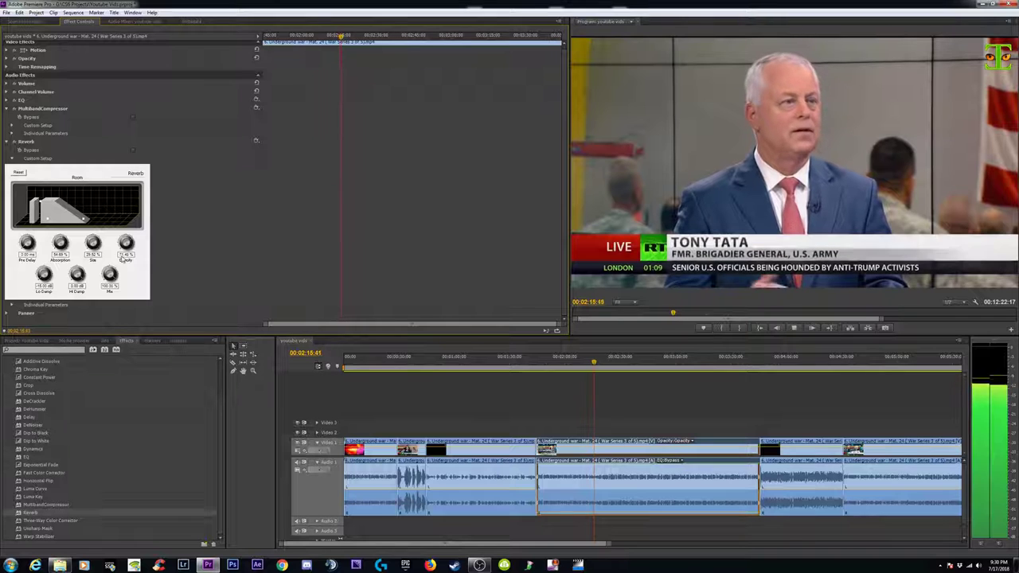
pyautogui.press('space')
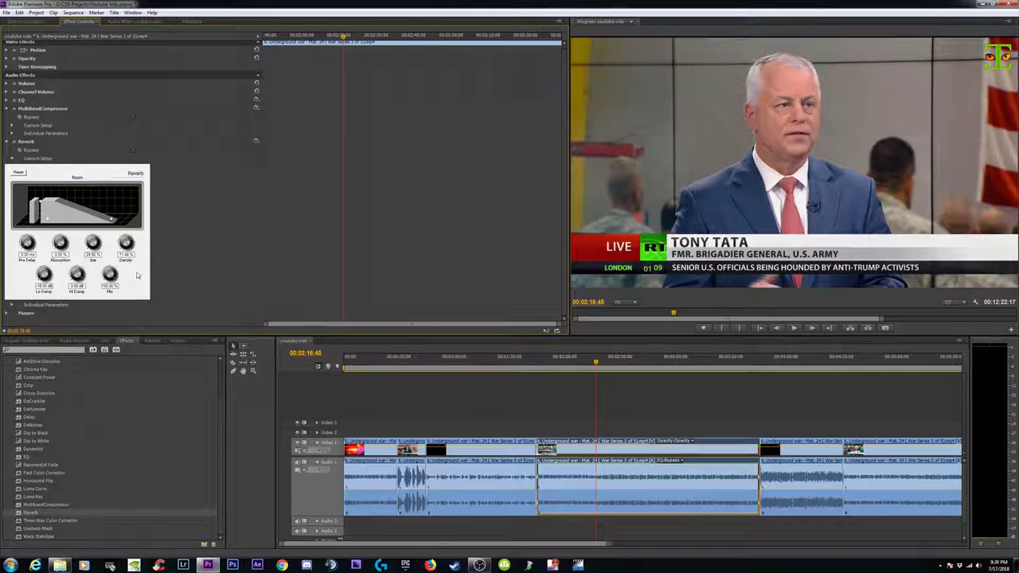
pyautogui.press('space')
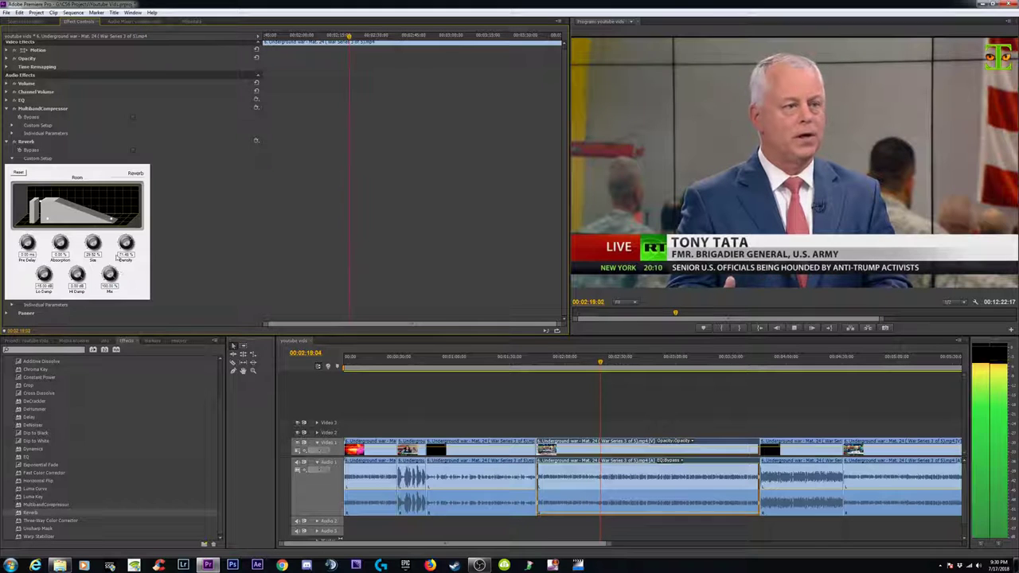
pyautogui.press('space')
# Set the Reverb's mix to 30% and play the segment from about 00:02:19.
pyautogui.click(110, 286)
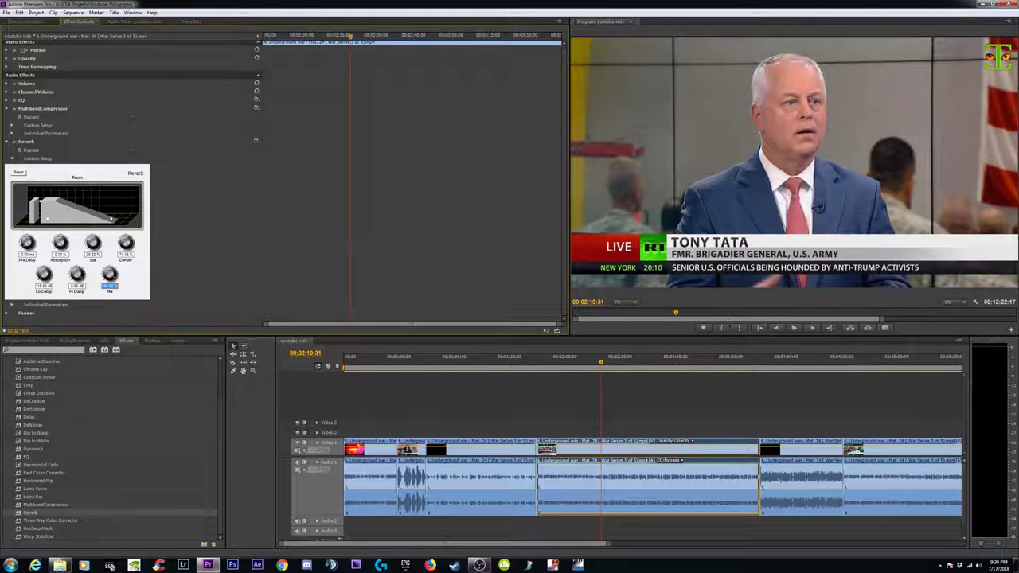
pyautogui.write('30.00')
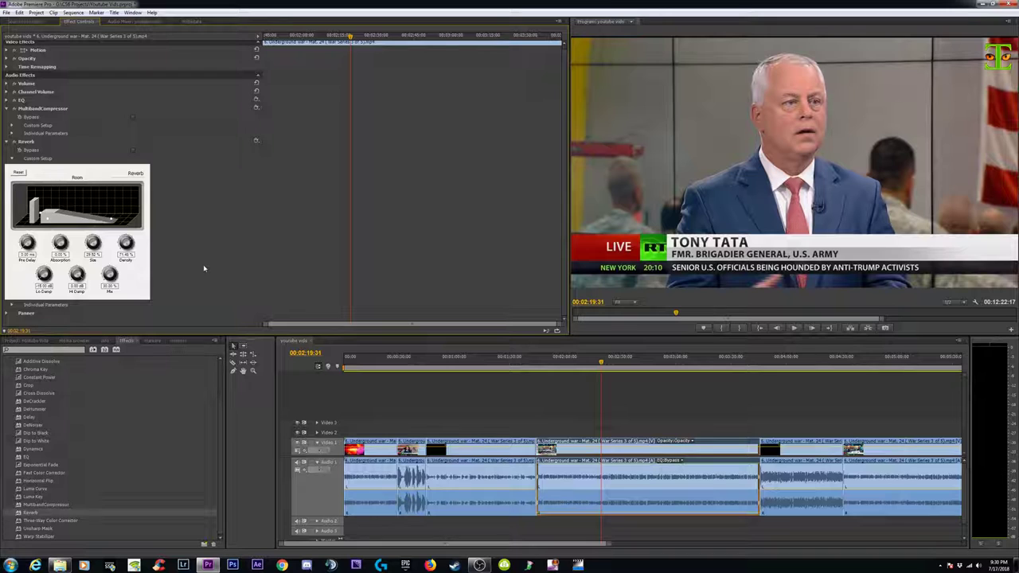
pyautogui.press('space')
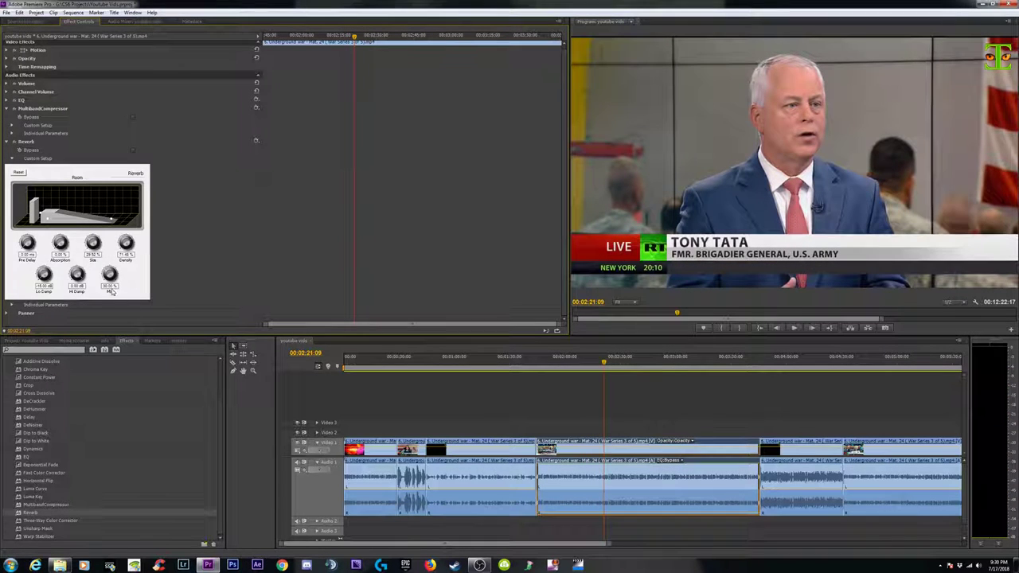
# Set the Reverb's absorption to about 47% and its mix to 20%, then collapse the Reverb and MultibandCompressor settings.
pyautogui.click(111, 288)
pyautogui.moveTo(112, 219); pyautogui.dragTo(87, 221)
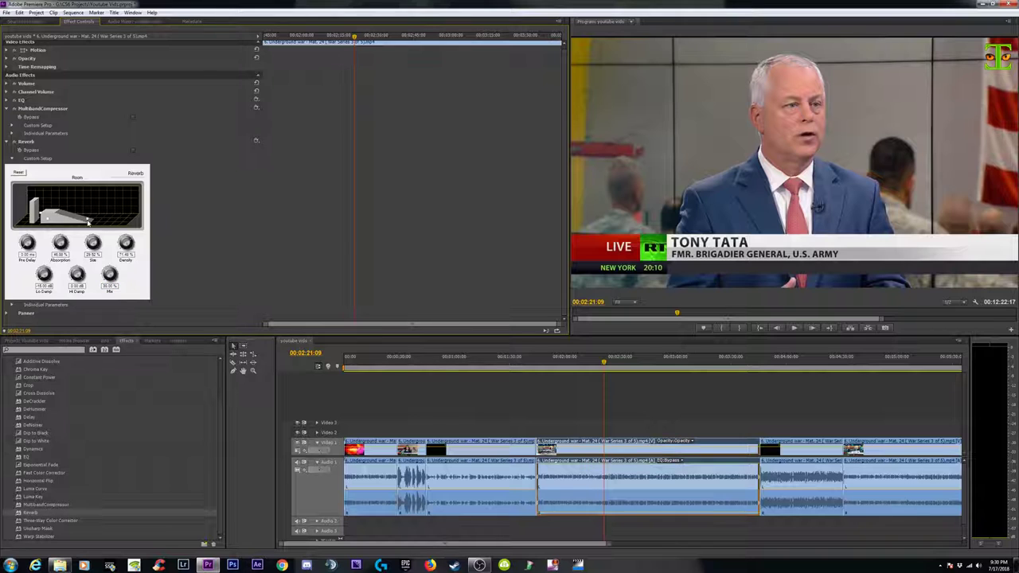
pyautogui.click(109, 288)
pyautogui.write('20')
pyautogui.press('Return')
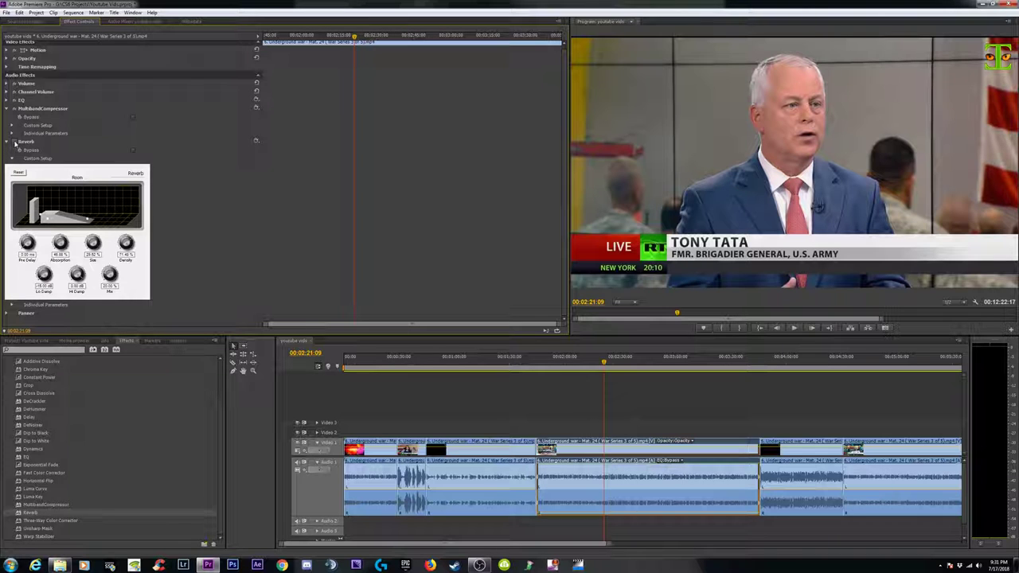
pyautogui.click(7, 142)
pyautogui.click(7, 112)
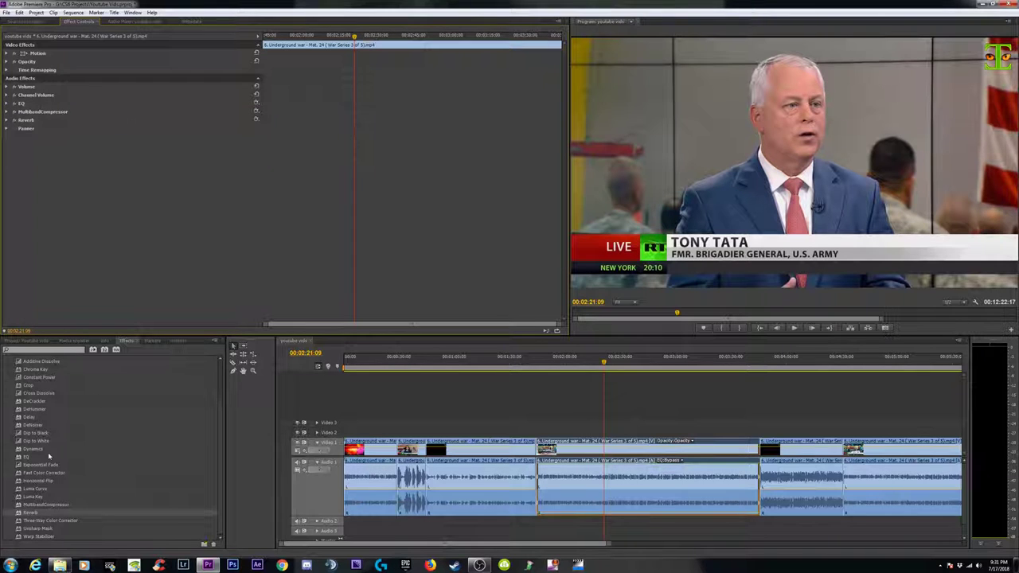
# Apply the DeNoiser effect to the fourth segment's audio, place it above EQ and expand its custom setup.
pyautogui.click(48, 497)
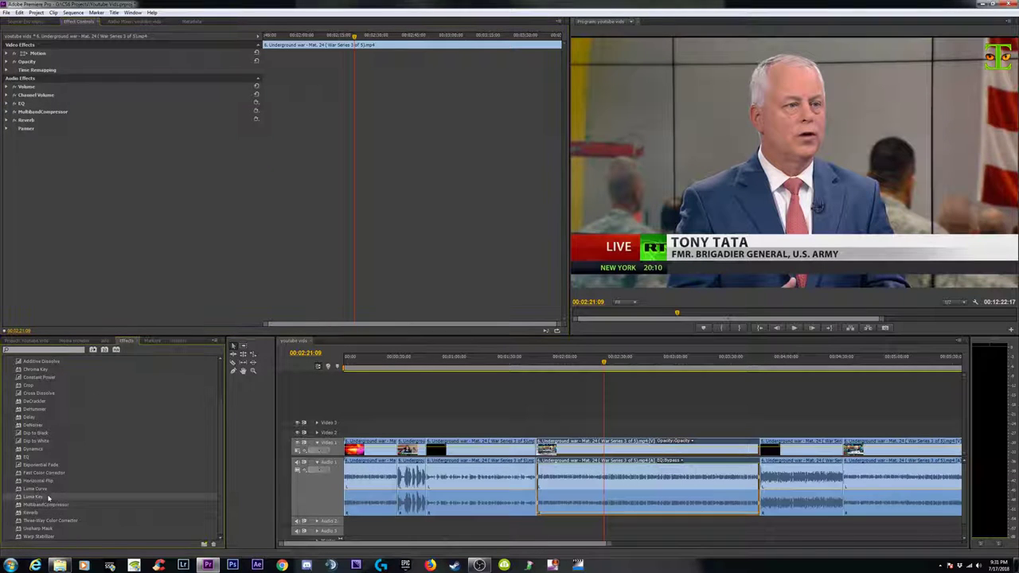
pyautogui.click(35, 426)
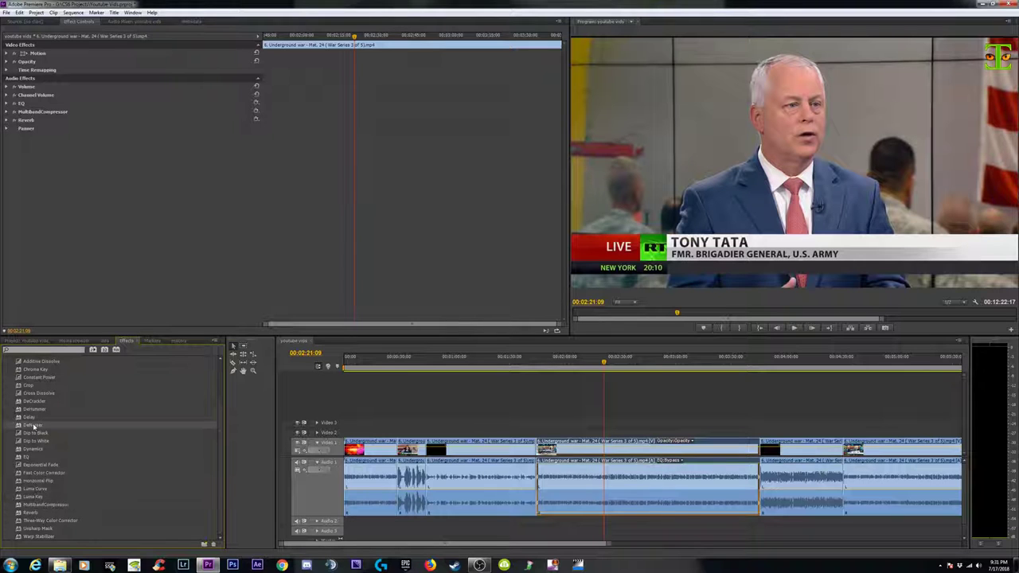
pyautogui.moveTo(32, 426); pyautogui.dragTo(589, 489)
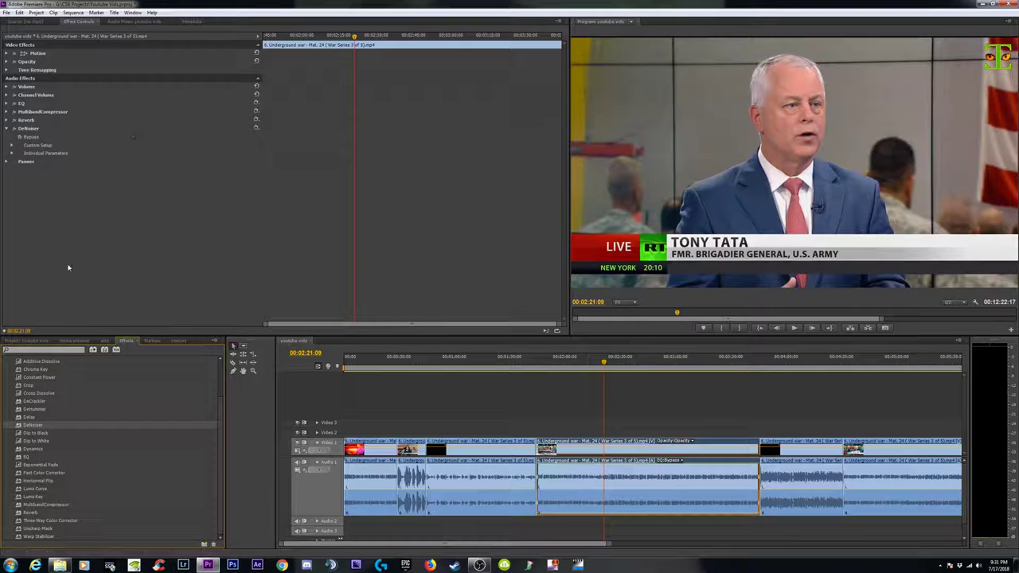
pyautogui.moveTo(32, 130); pyautogui.dragTo(32, 104)
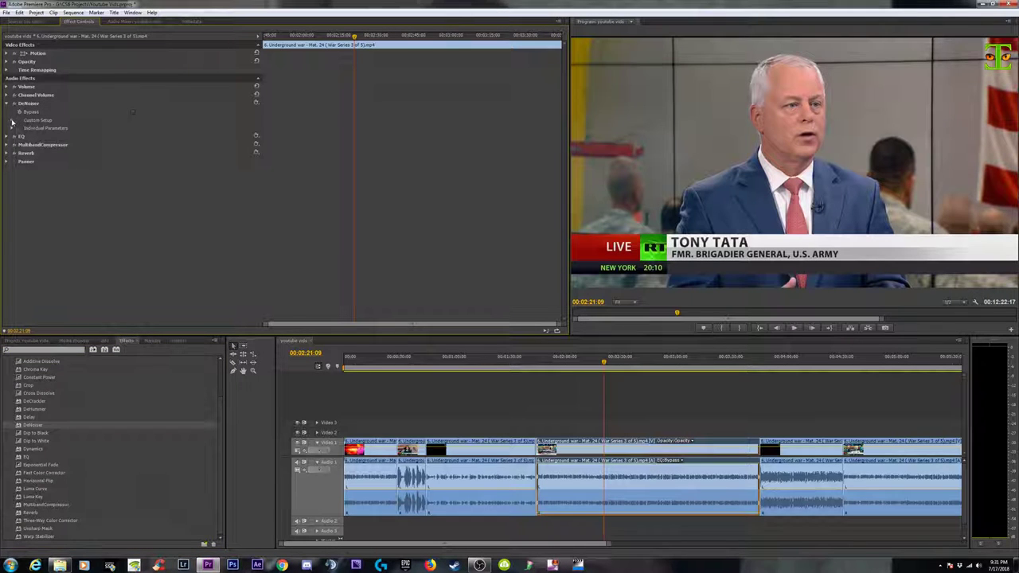
pyautogui.click(12, 120)
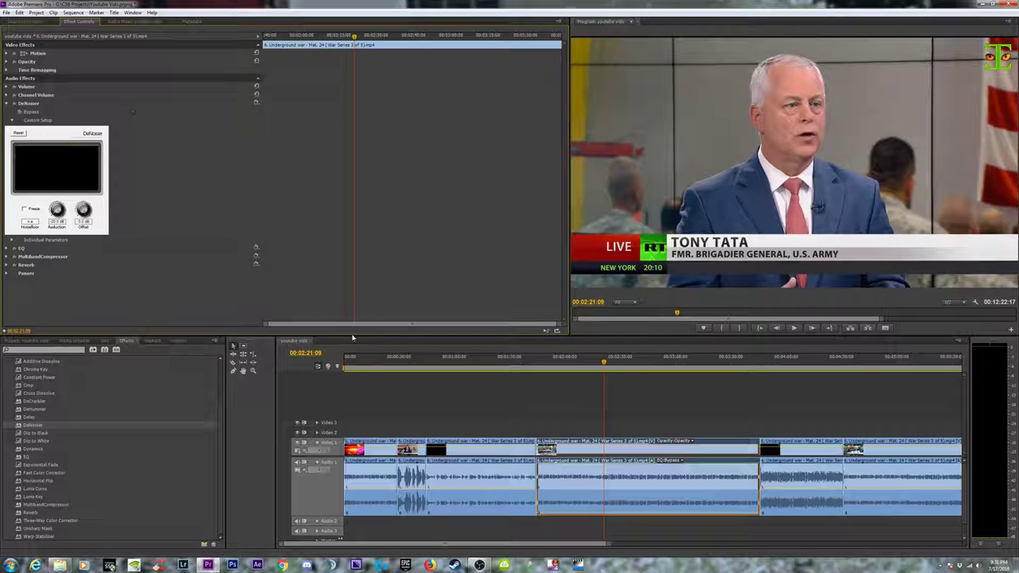
# Play the fourth segment from about 00:02:21 while toggling the DeNoiser and lowering its offset to about -10 dB.
pyautogui.press('space')
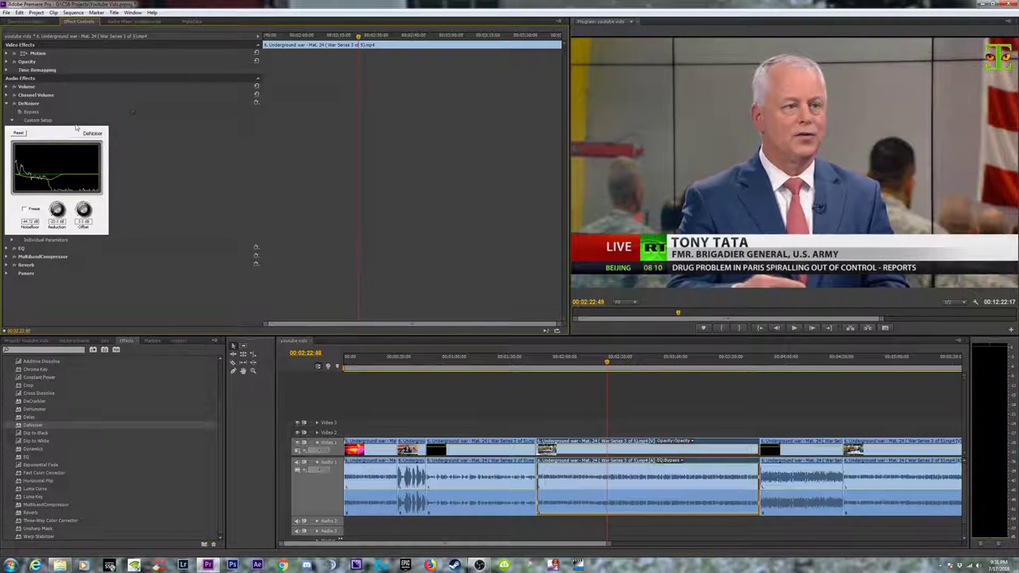
pyautogui.click(15, 105)
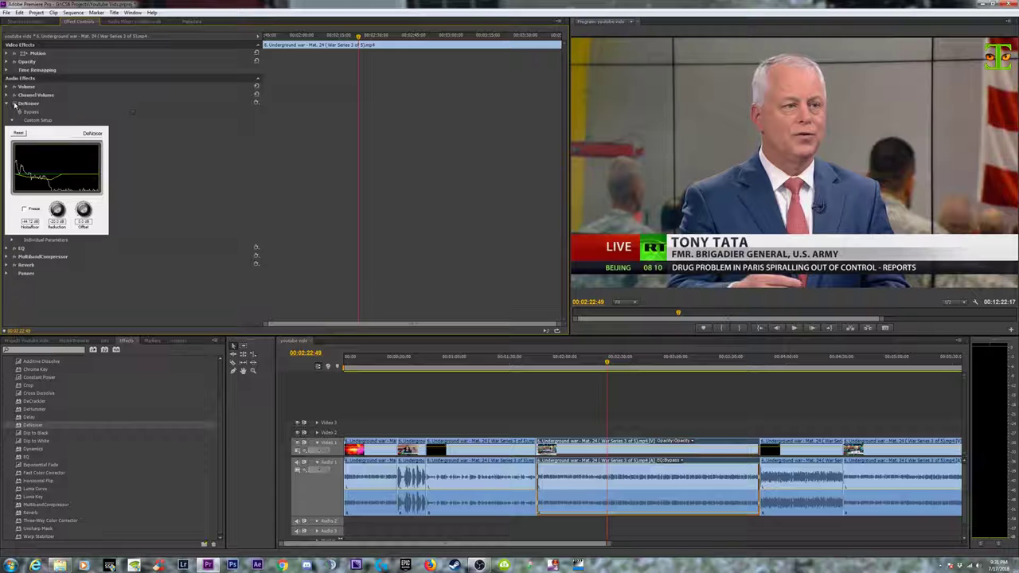
pyautogui.press('space')
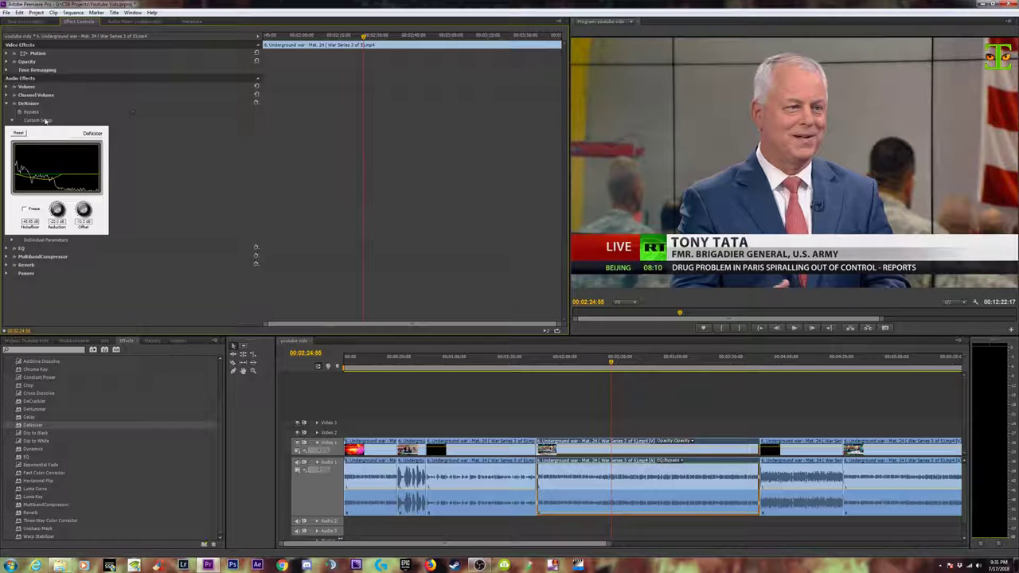
pyautogui.press('space')
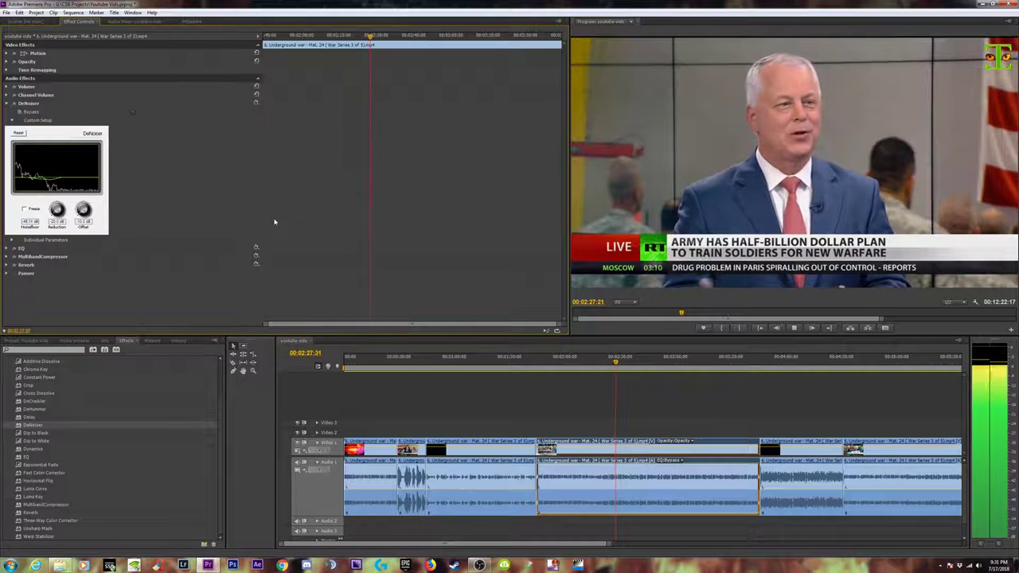
pyautogui.press('space')
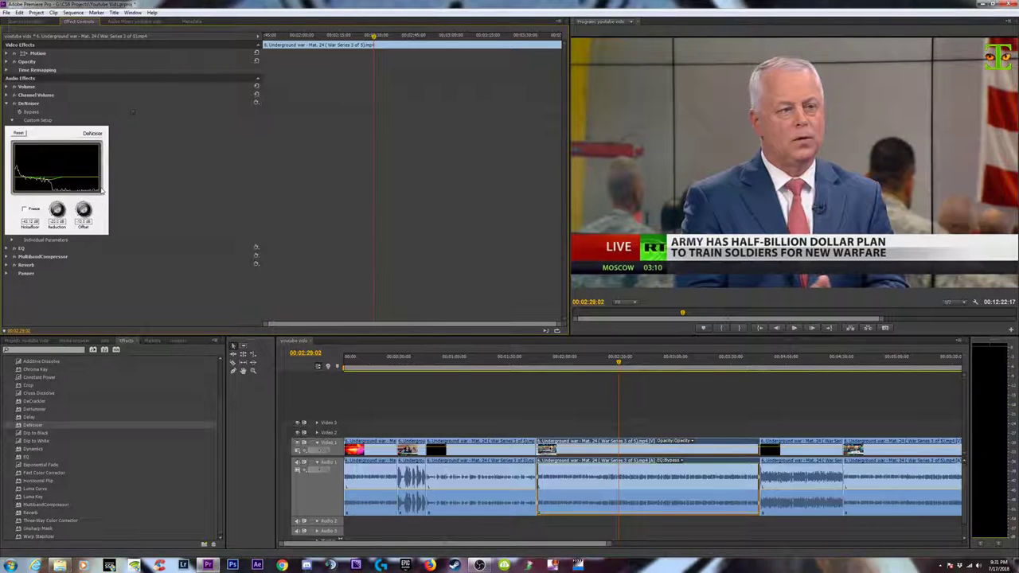
# Play the segment briefly, raise the DeNoiser's offset to about -1.8 dB and collapse its settings.
pyautogui.press('space')
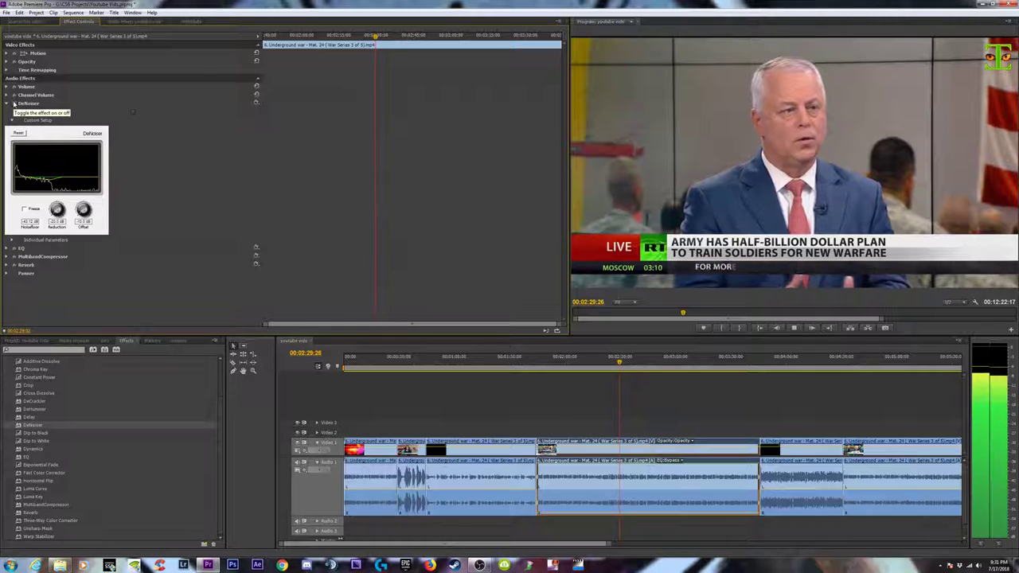
pyautogui.press('space')
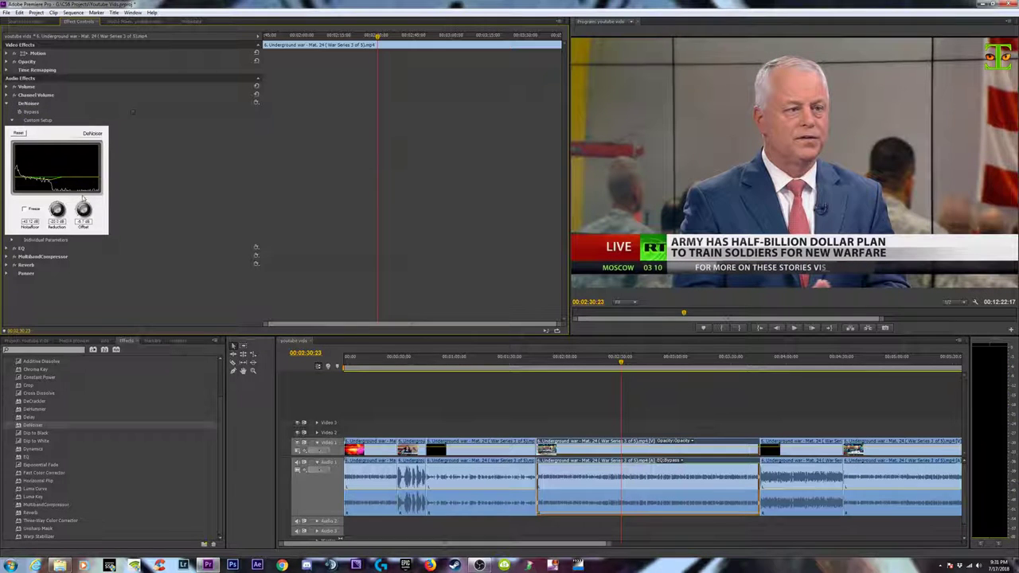
pyautogui.moveTo(82, 199)
pyautogui.mouseDown()
pyautogui.moveTo(83, 188)
pyautogui.moveTo(83, 210)
pyautogui.mouseUp()
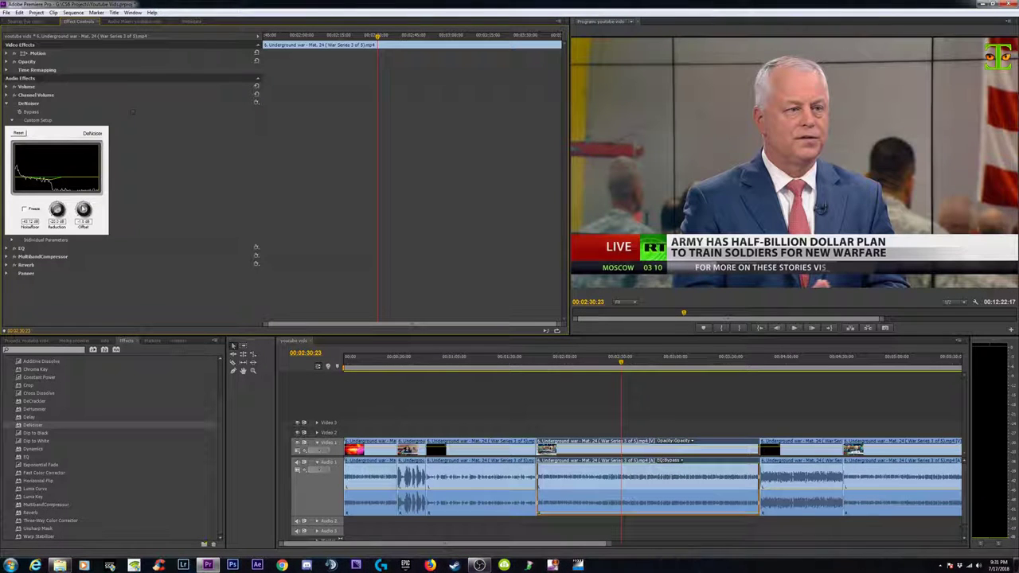
pyautogui.click(8, 104)
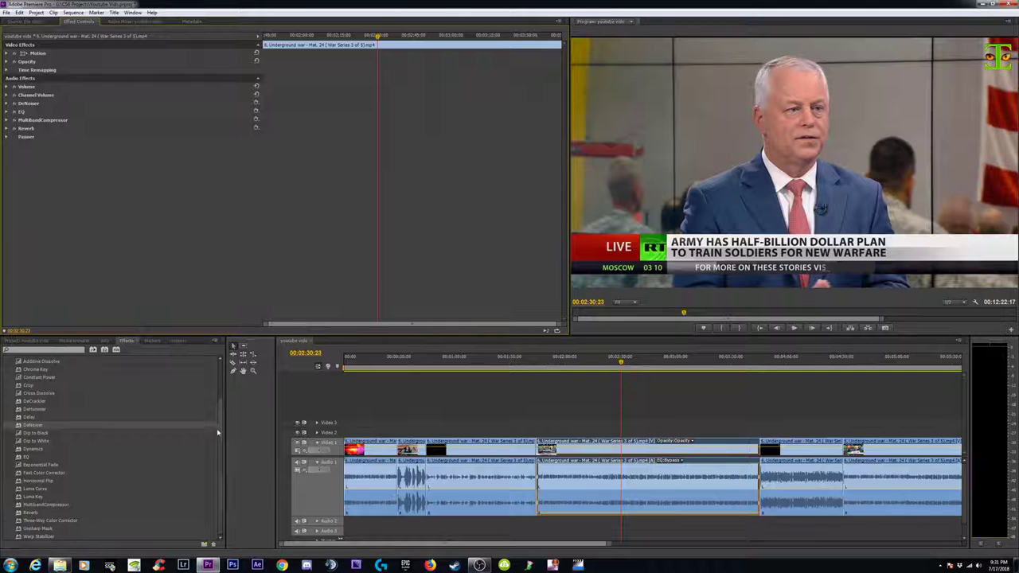
# Apply the Dynamics effect to the fourth segment's audio, expand its custom setup and play the segment.
pyautogui.click(54, 481)
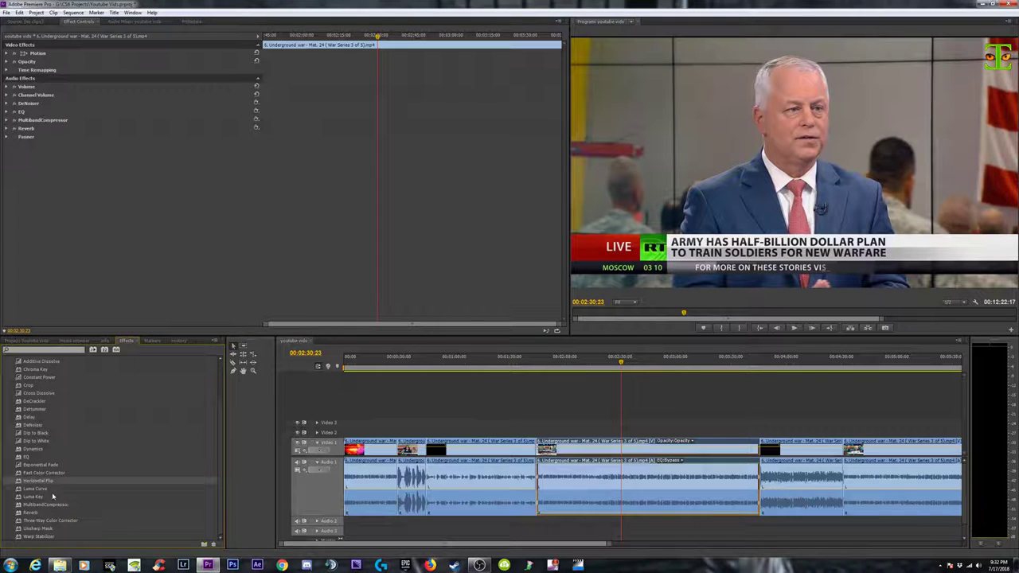
pyautogui.click(52, 496)
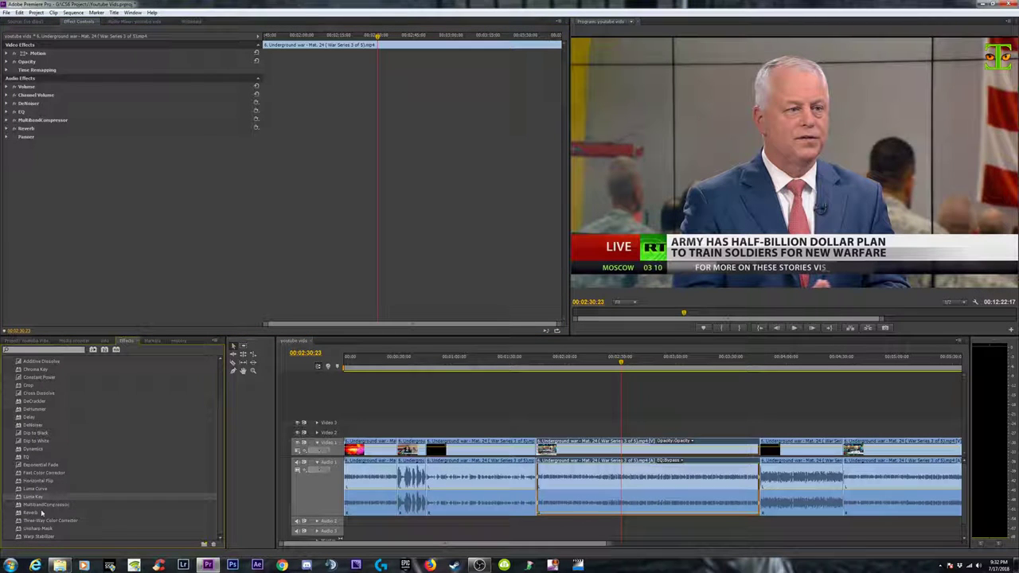
pyautogui.moveTo(36, 451); pyautogui.dragTo(129, 277)
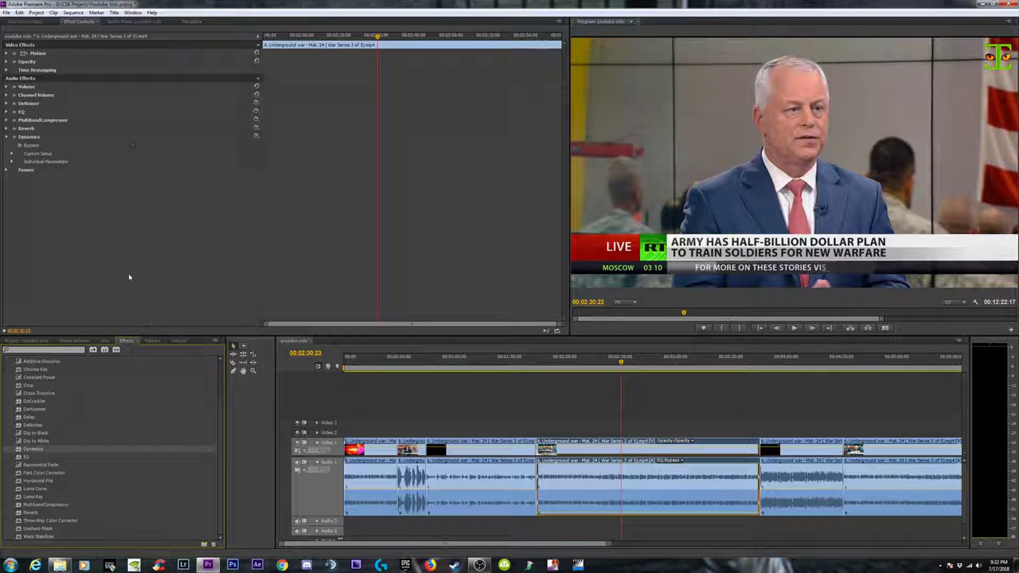
pyautogui.click(14, 151)
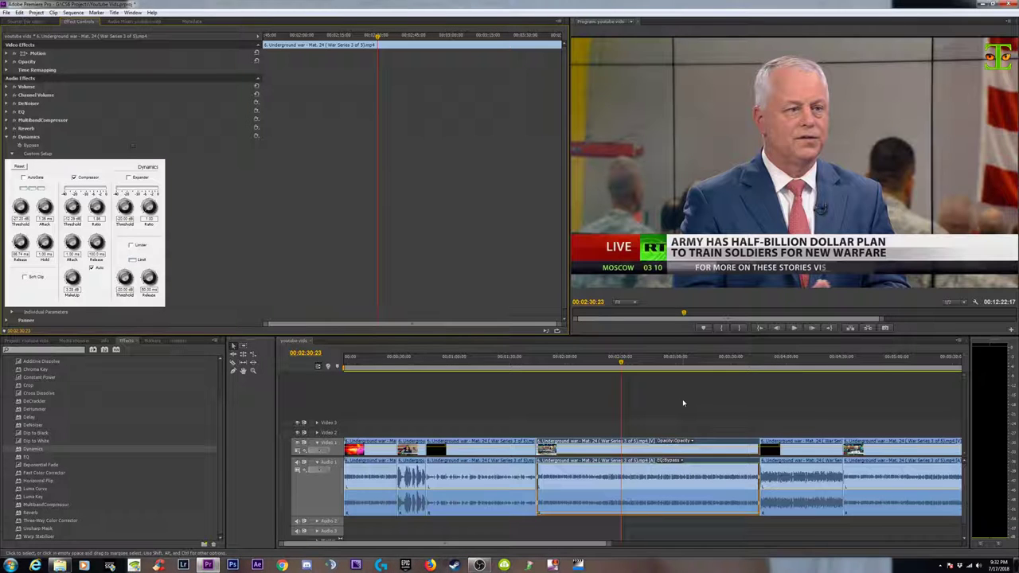
pyautogui.press('space')
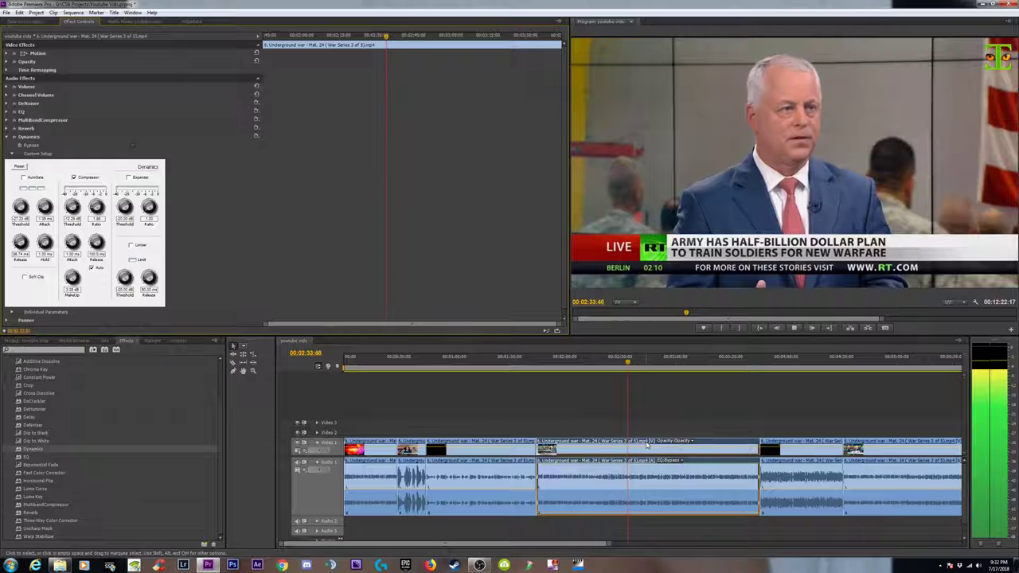
pyautogui.press('space')
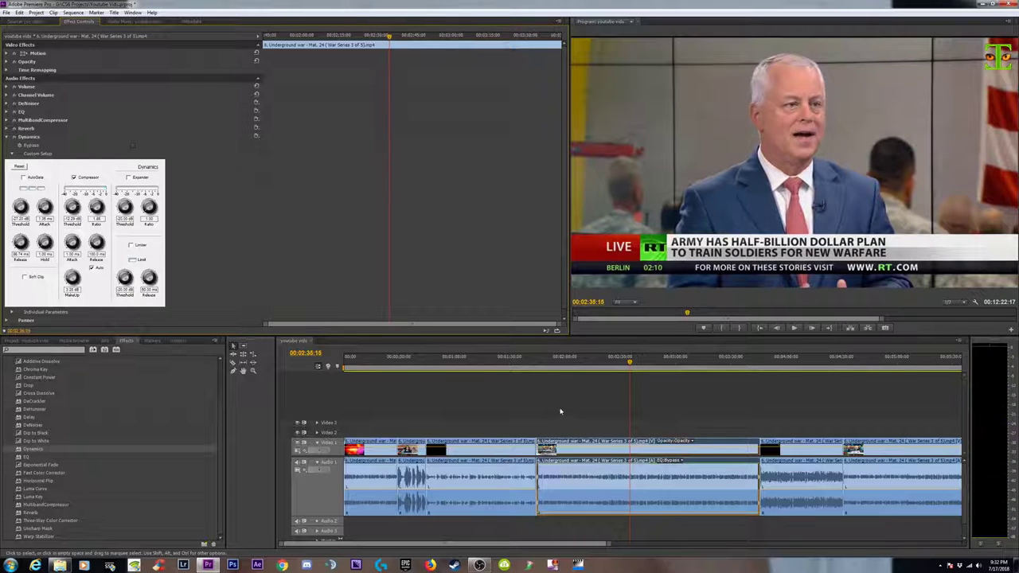
# Show the Volume Level keyframes on the fourth segment's audio clip in the timeline.
pyautogui.click(689, 432)
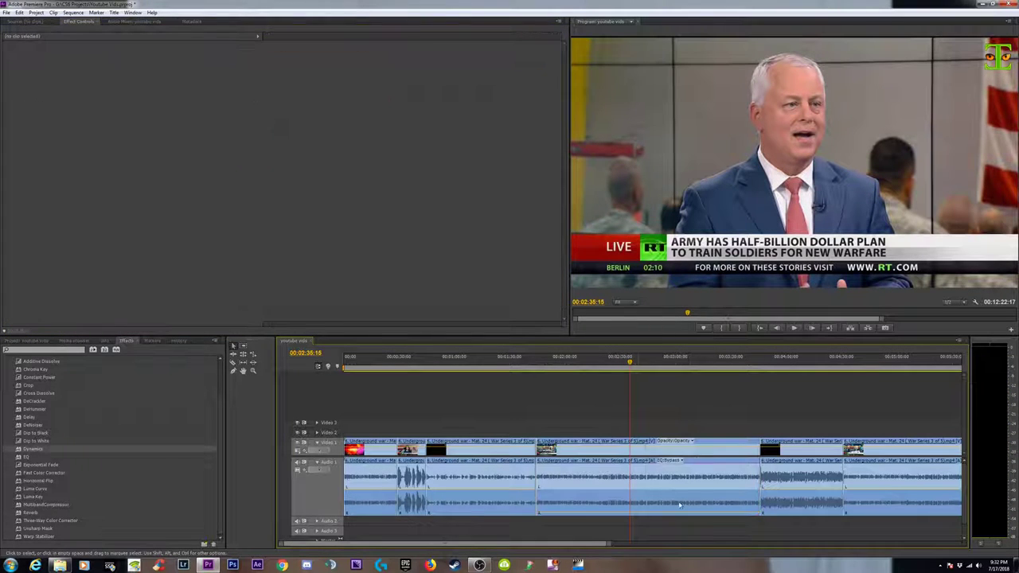
pyautogui.click(636, 500)
pyautogui.rightClick(603, 474)
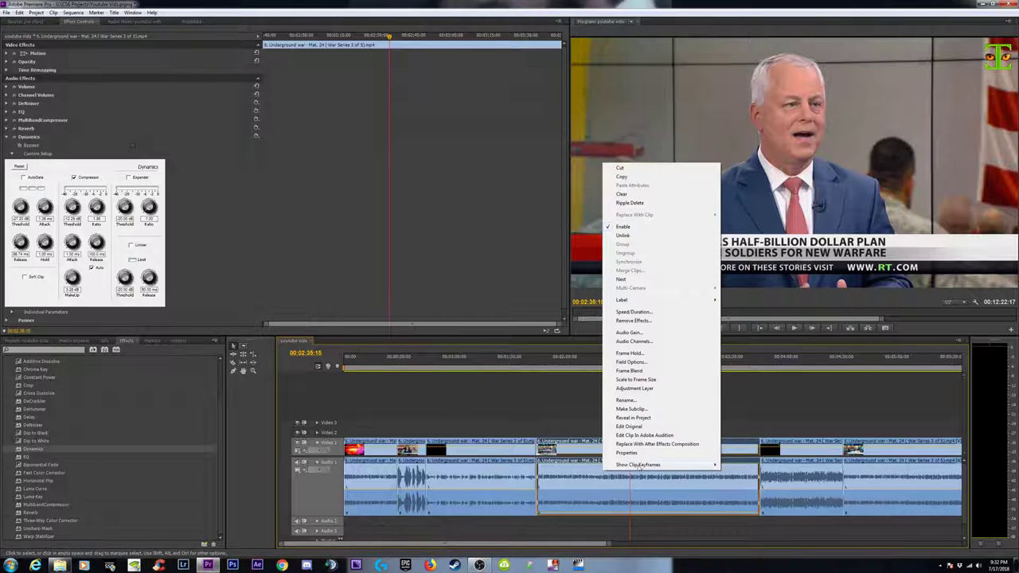
pyautogui.moveTo(654, 466)
pyautogui.moveTo(752, 469)
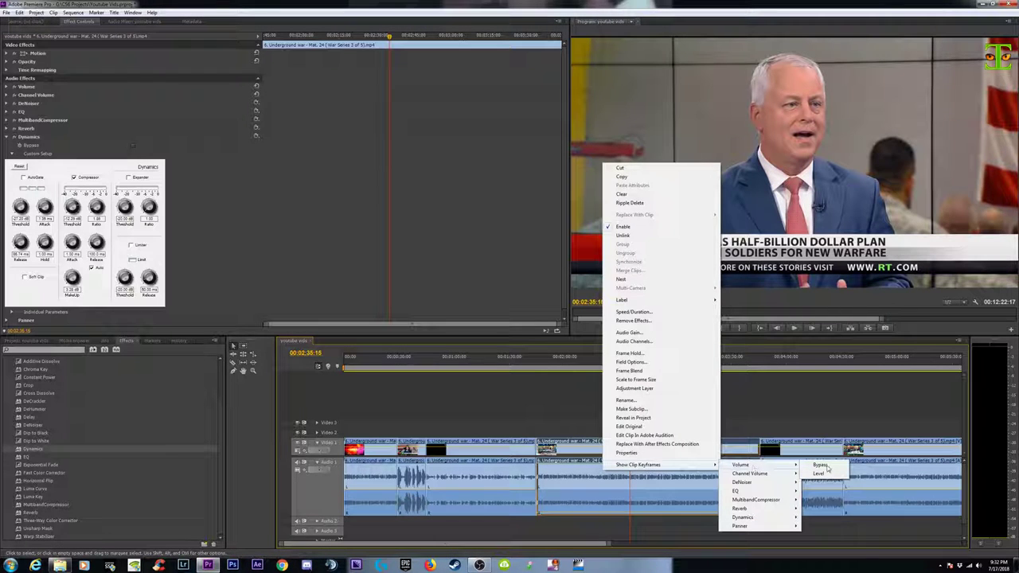
pyautogui.click(820, 475)
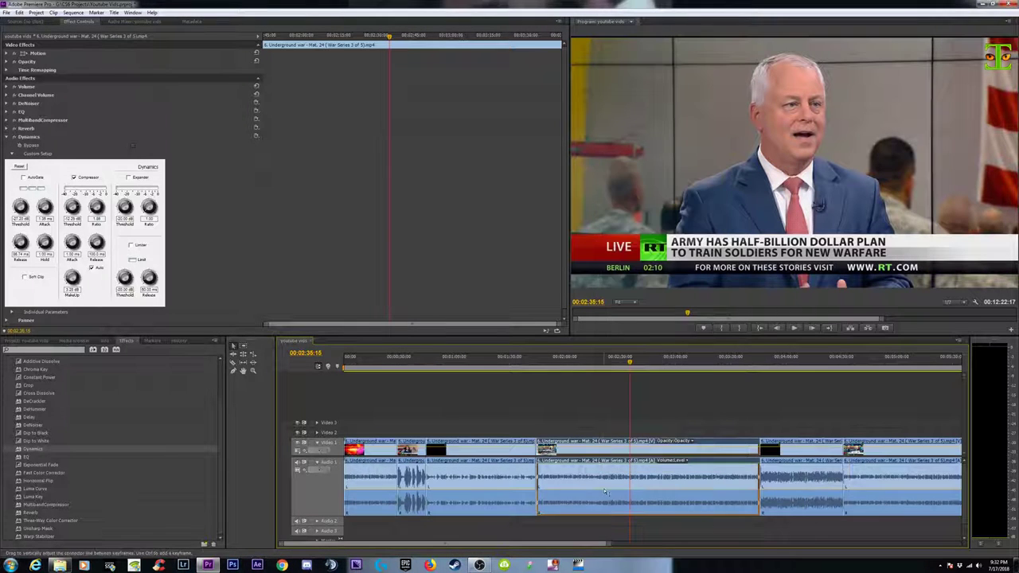
# Raise the fourth segment's volume level on the clip and play it to check the audio meters for peaking.
pyautogui.click(676, 414)
pyautogui.moveTo(636, 494); pyautogui.dragTo(636, 511)
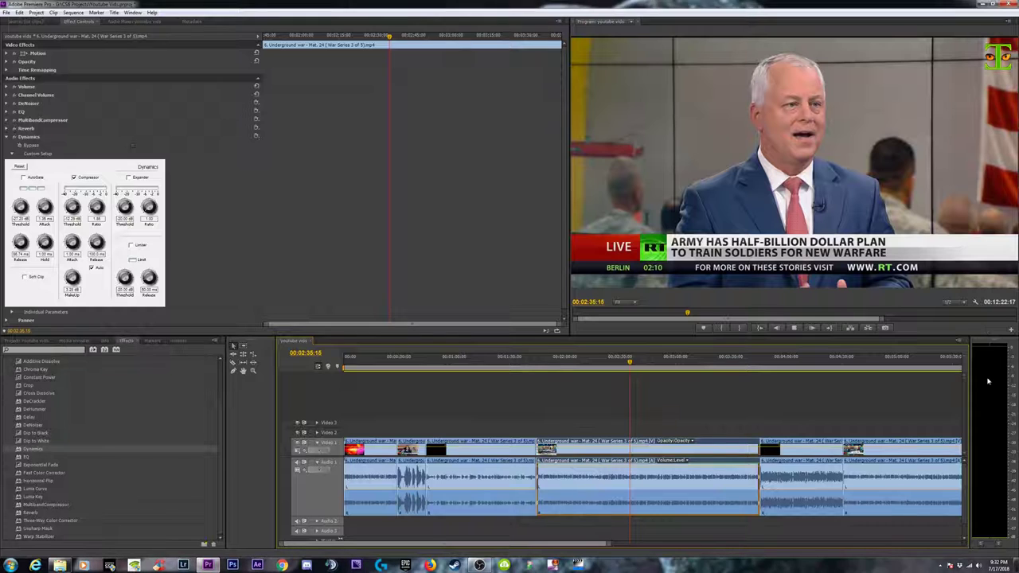
pyautogui.press('space')
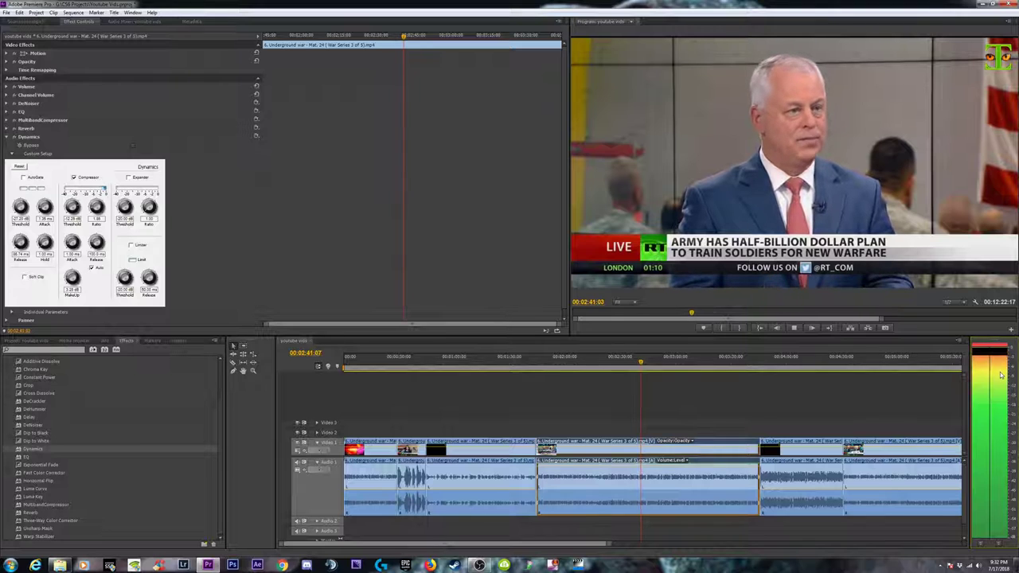
pyautogui.press('space')
# Enable the Dynamics limiter on the fourth segment, set its threshold to about -0.60 dB and play the segment.
pyautogui.click(689, 408)
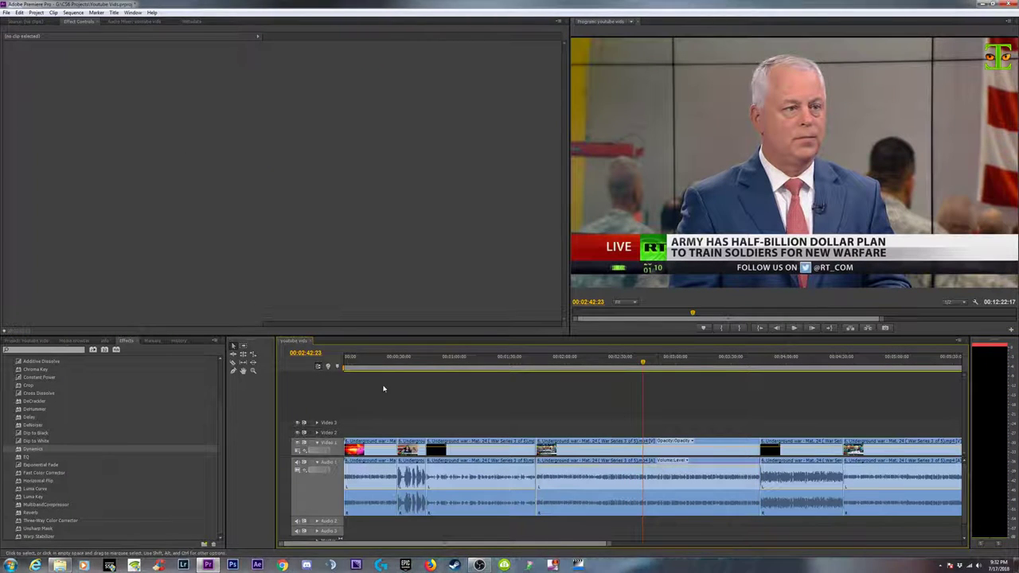
pyautogui.click(667, 477)
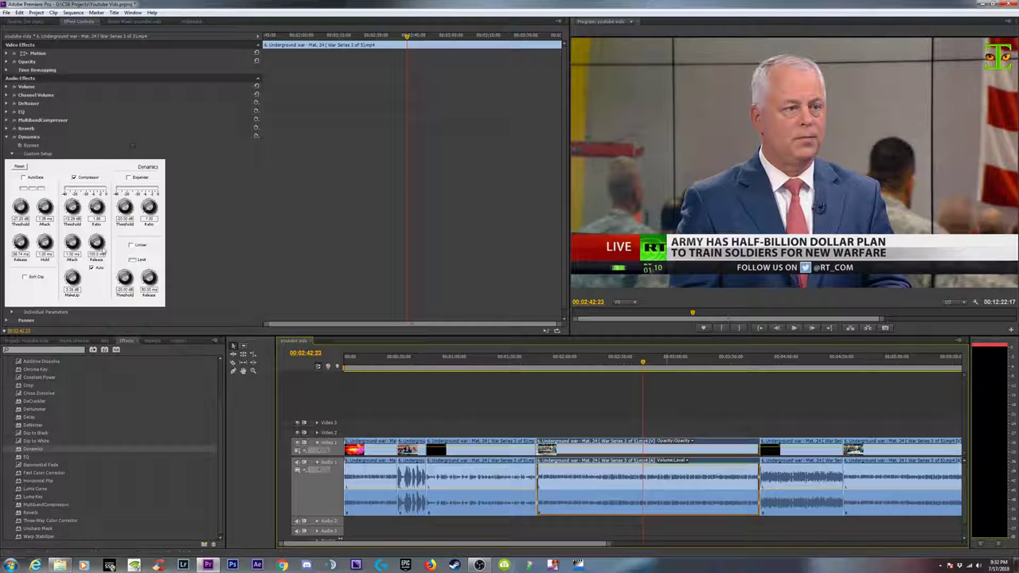
pyautogui.click(130, 246)
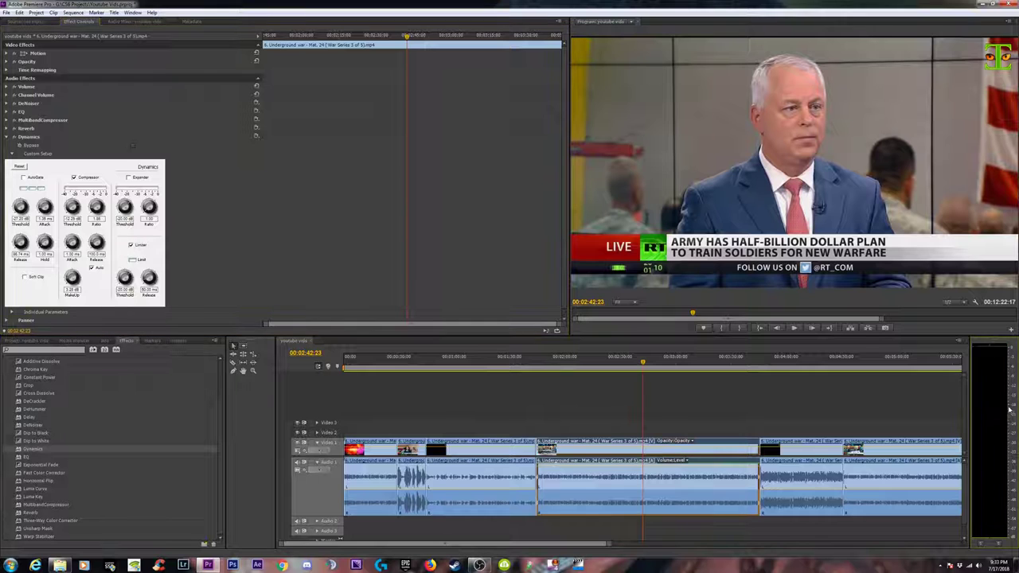
pyautogui.press('space')
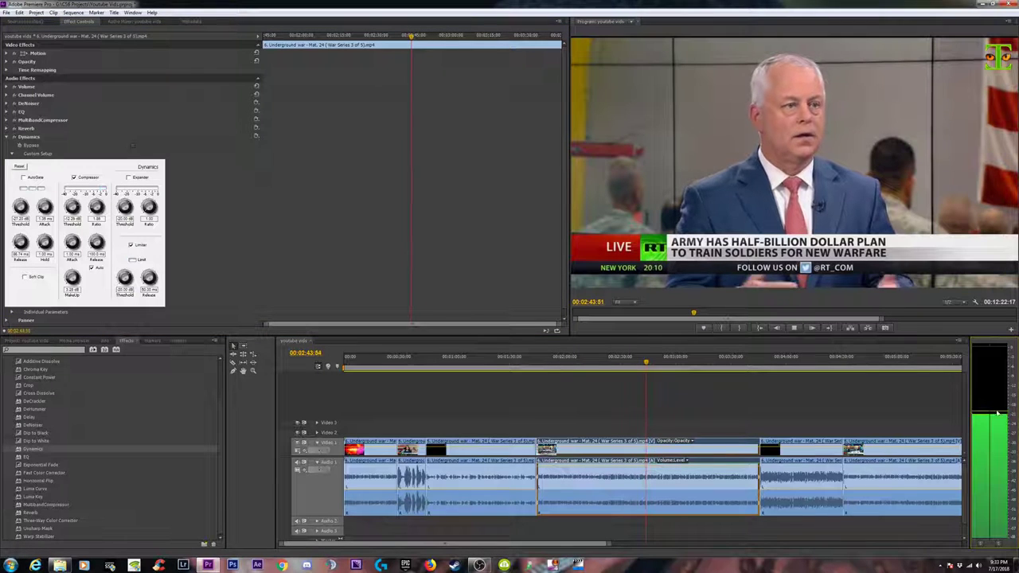
pyautogui.press('space')
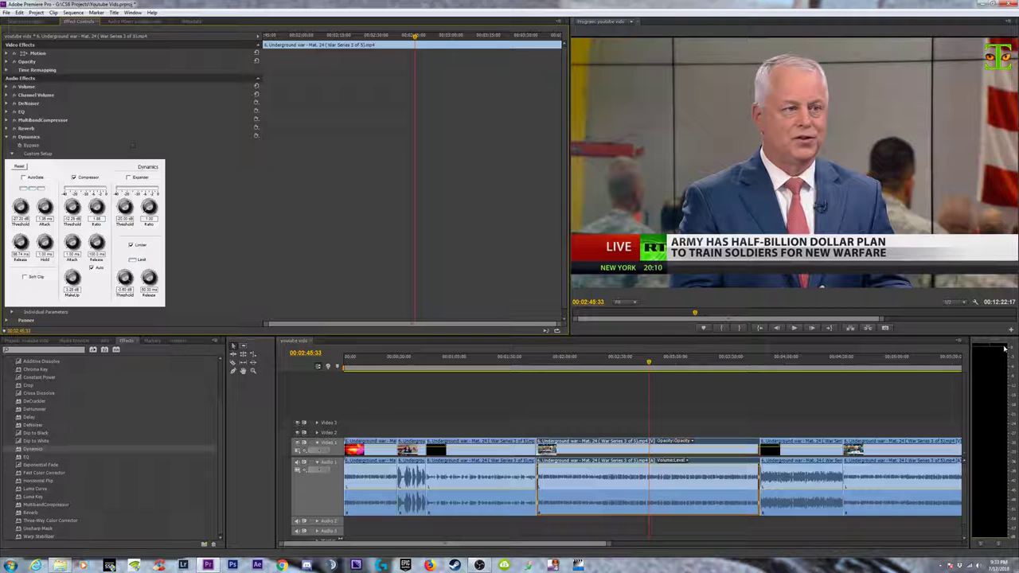
pyautogui.press('space')
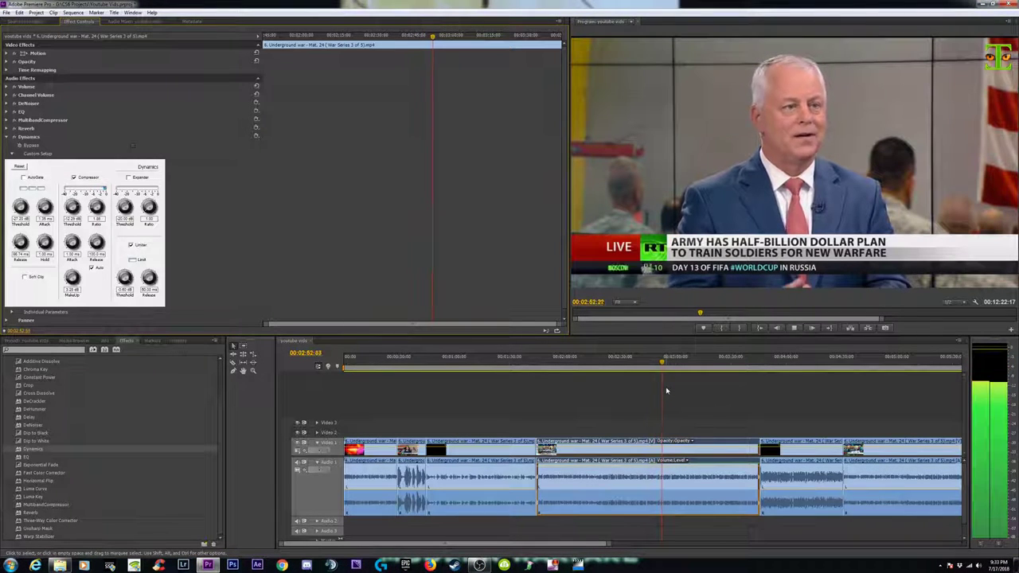
pyautogui.press('space')
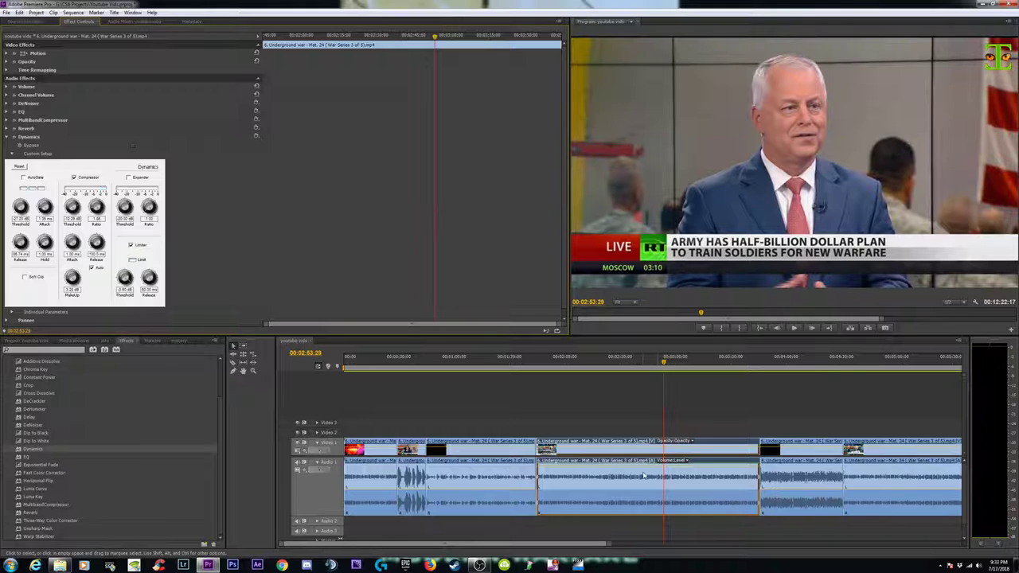
# Compare the fourth segment's audio levels by playing it in the source monitor and in the timeline sequence.
pyautogui.doubleClick(651, 477)
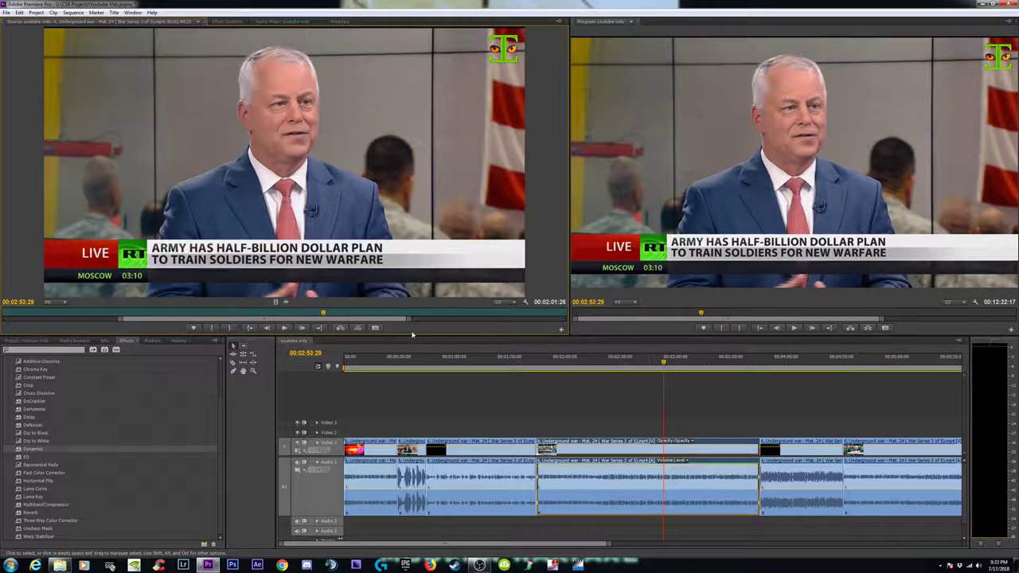
pyautogui.press('space')
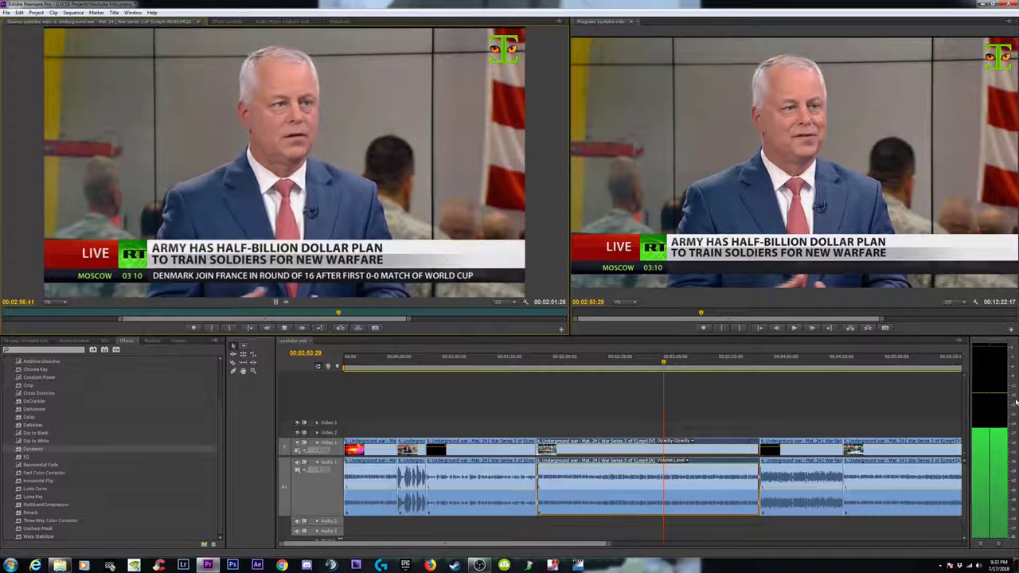
pyautogui.press('space')
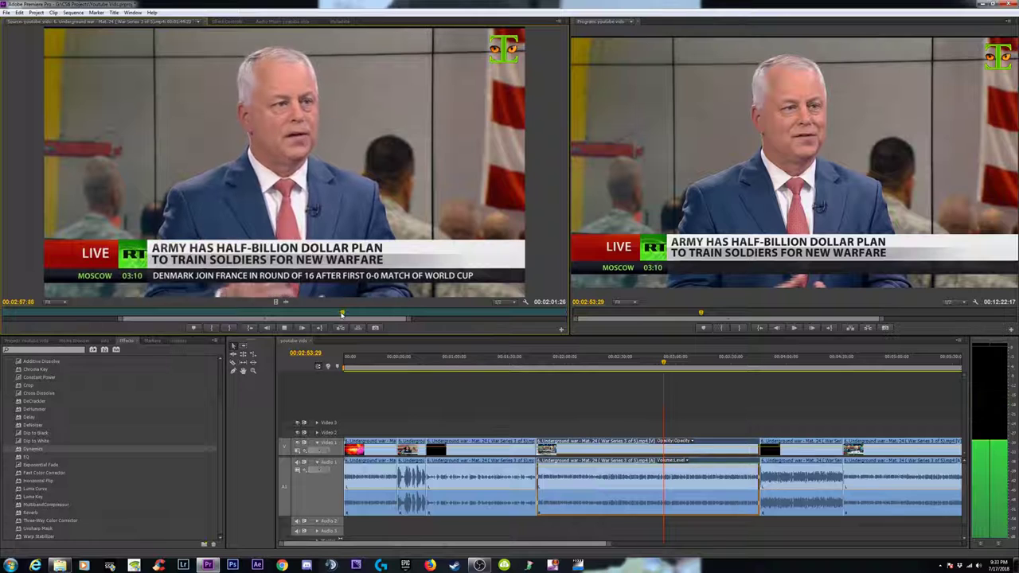
pyautogui.press('space')
pyautogui.click(664, 363)
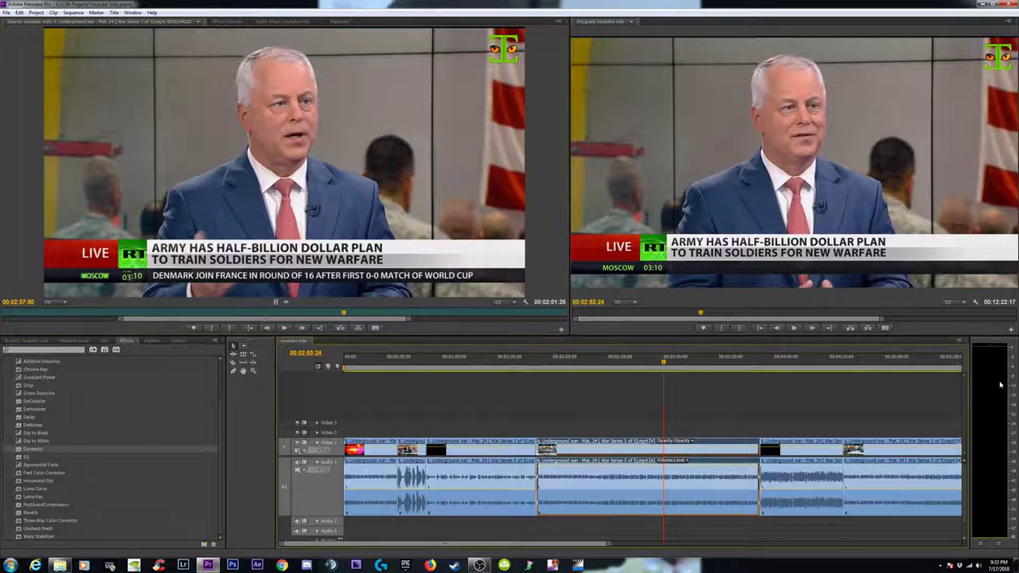
pyautogui.press('space')
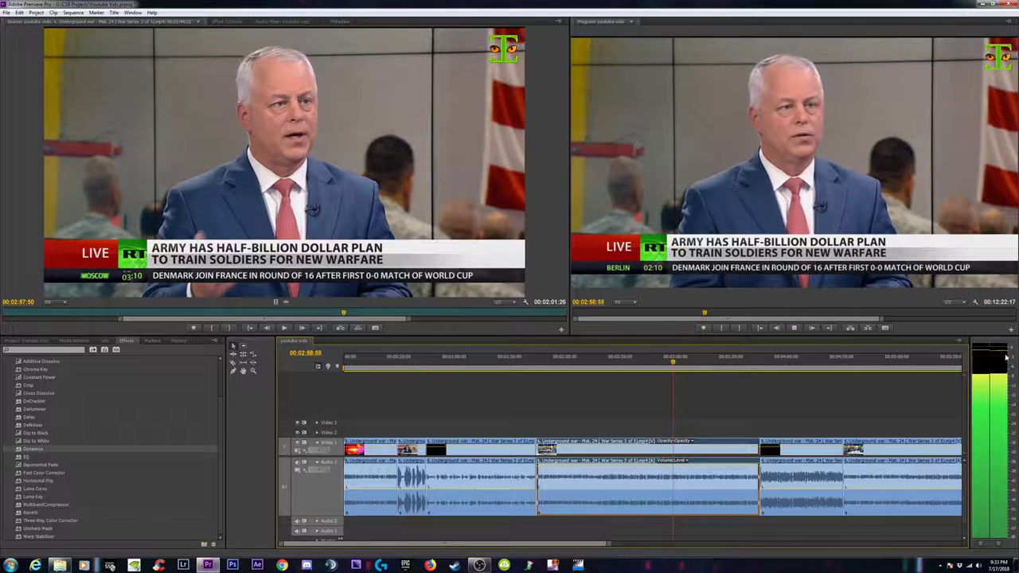
pyautogui.press('space')
pyautogui.press('-')
pyautogui.press('-')
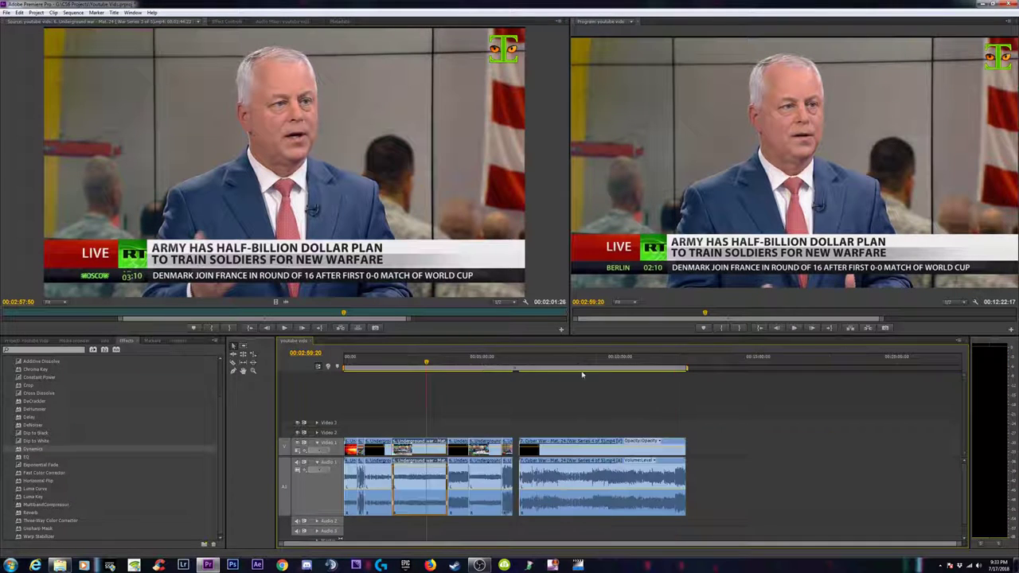
pyautogui.press('=')
pyautogui.press('=')
pyautogui.click(583, 400)
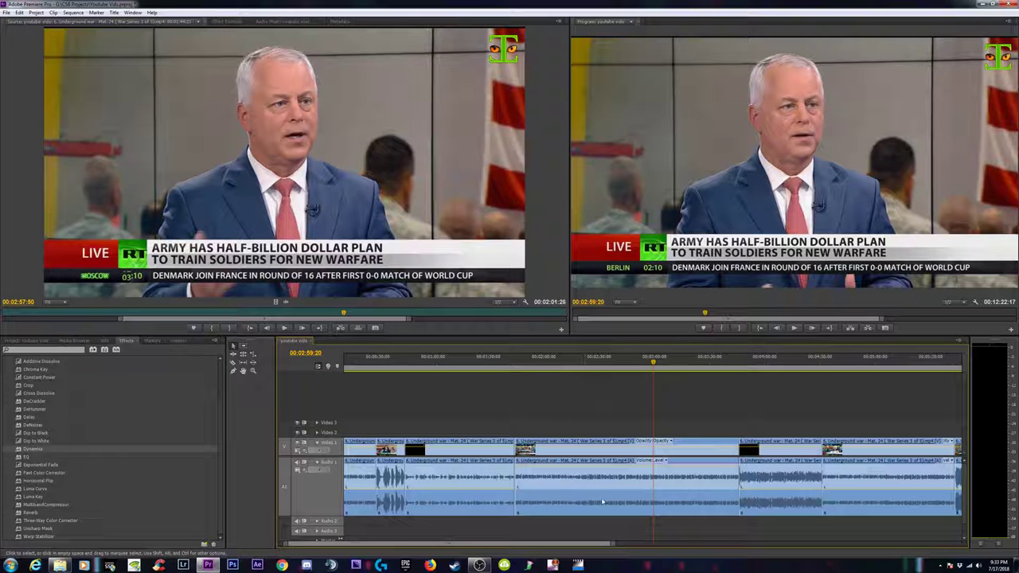
# Select only the audio of the fourth Underground war segment, without its linked video, and copy it.
pyautogui.click(581, 485)
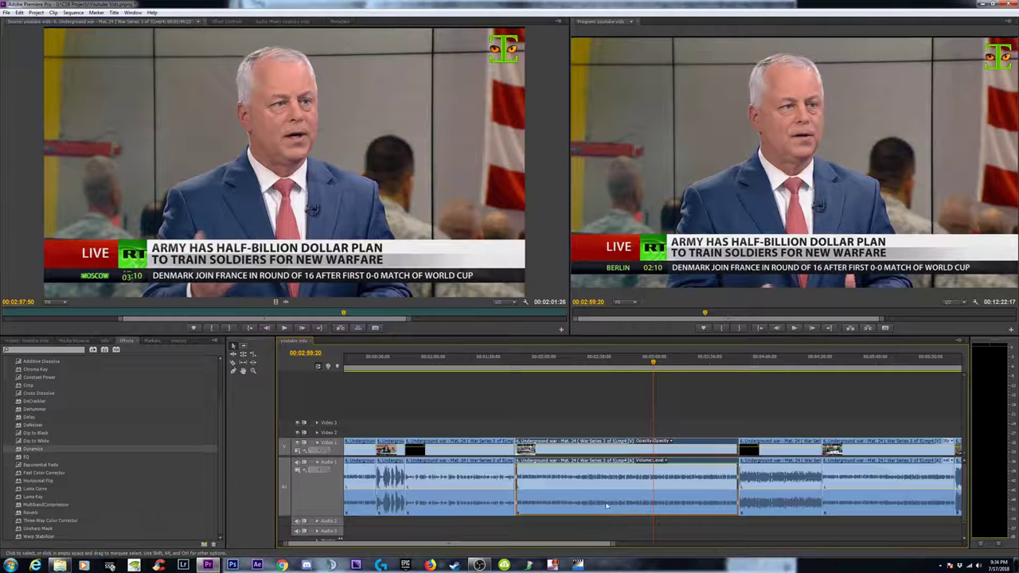
pyautogui.click(586, 409)
pyautogui.click(591, 448)
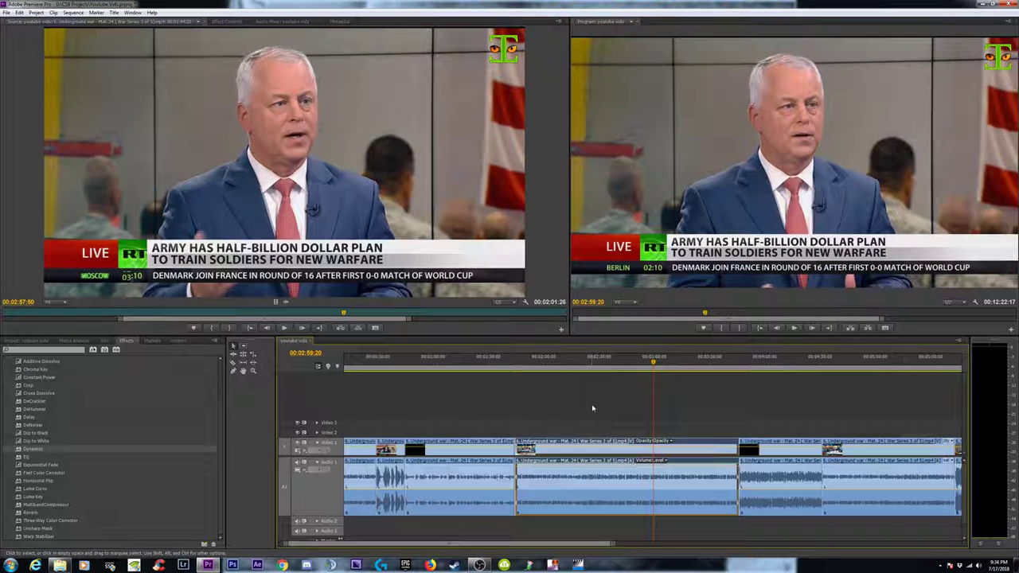
pyautogui.click(658, 398)
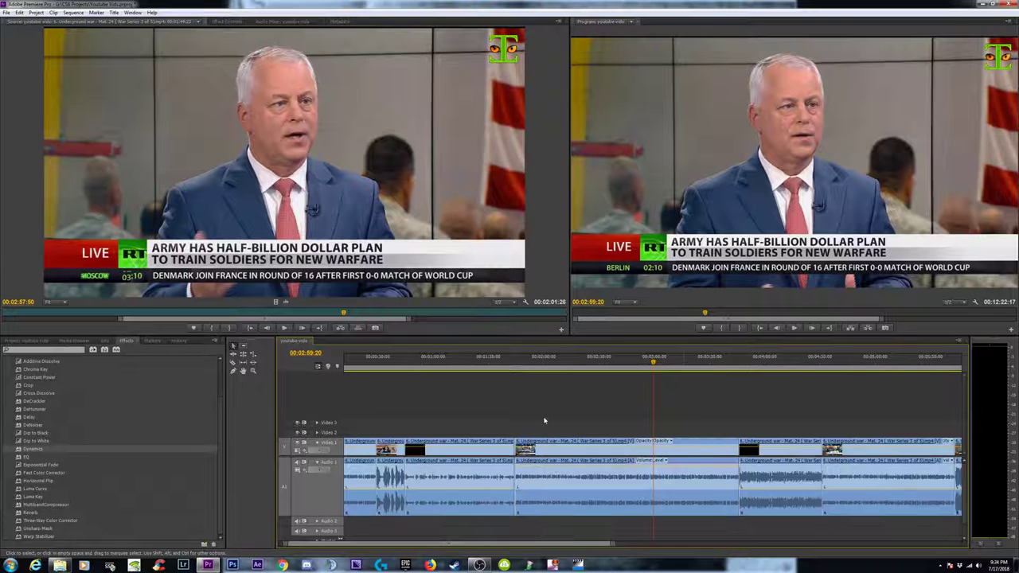
pyautogui.click(581, 487)
pyautogui.rightClick(580, 489)
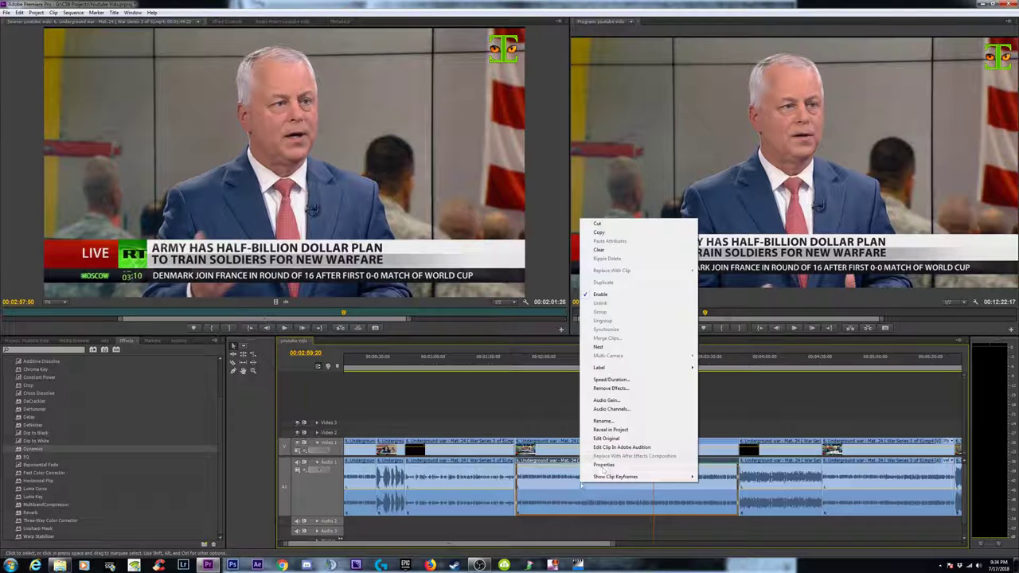
pyautogui.click(643, 231)
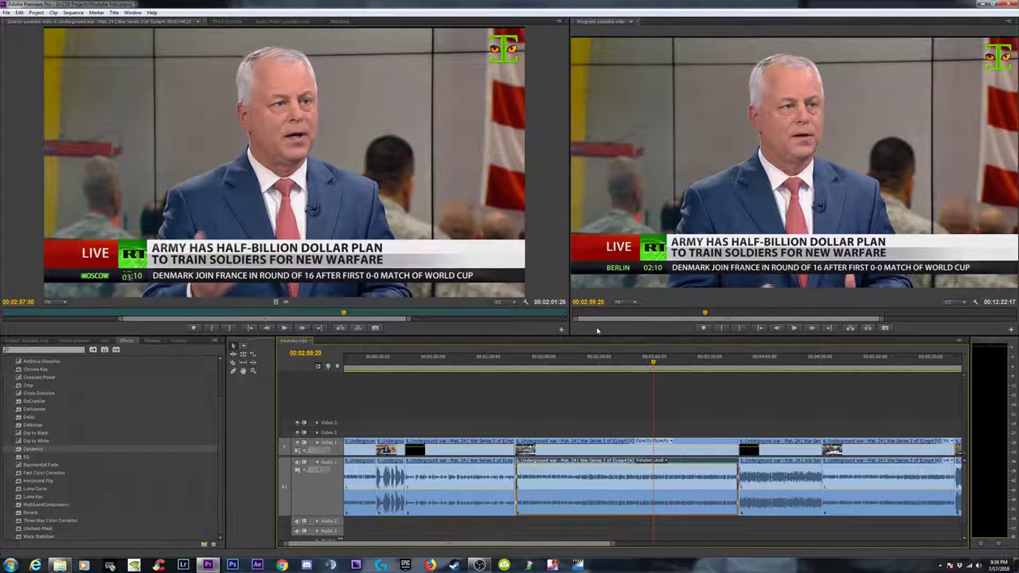
# Select only the audio of the first, third and sixth Underground war segments and paste the copied attributes onto them.
pyautogui.click(443, 358)
pyautogui.click(458, 476)
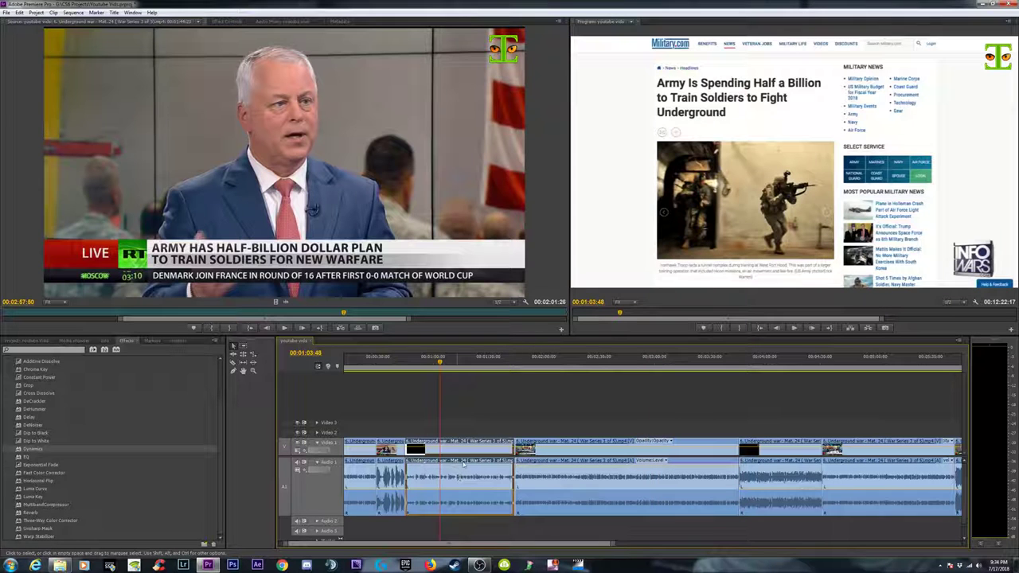
pyautogui.click(465, 411)
pyautogui.keyDown('alt'); pyautogui.click(467, 473); pyautogui.keyUp('alt')
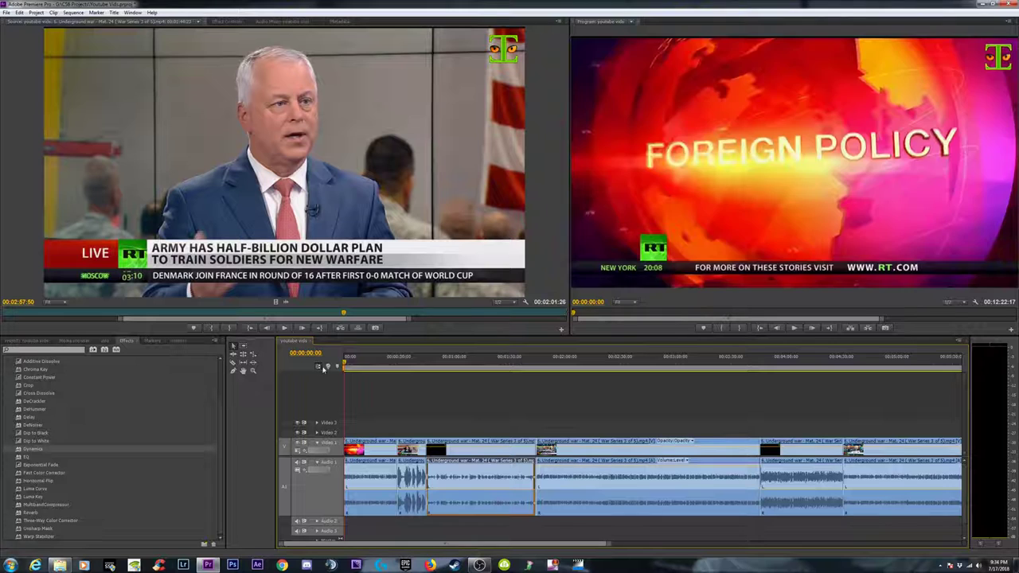
pyautogui.click(371, 362)
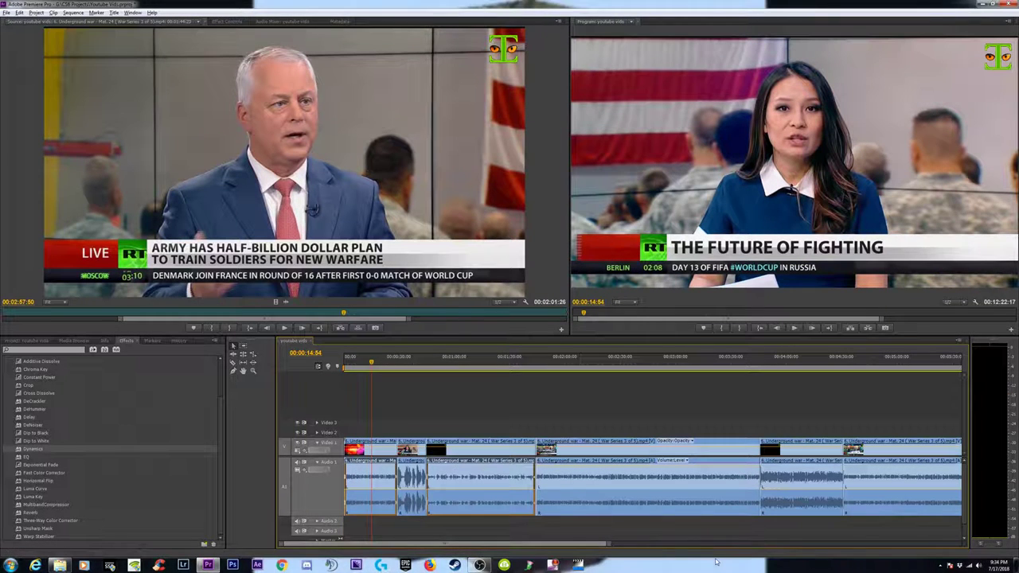
pyautogui.keyDown('alt'); pyautogui.keyDown('shift'); pyautogui.click(849, 492); pyautogui.keyUp('shift'); pyautogui.keyUp('alt')
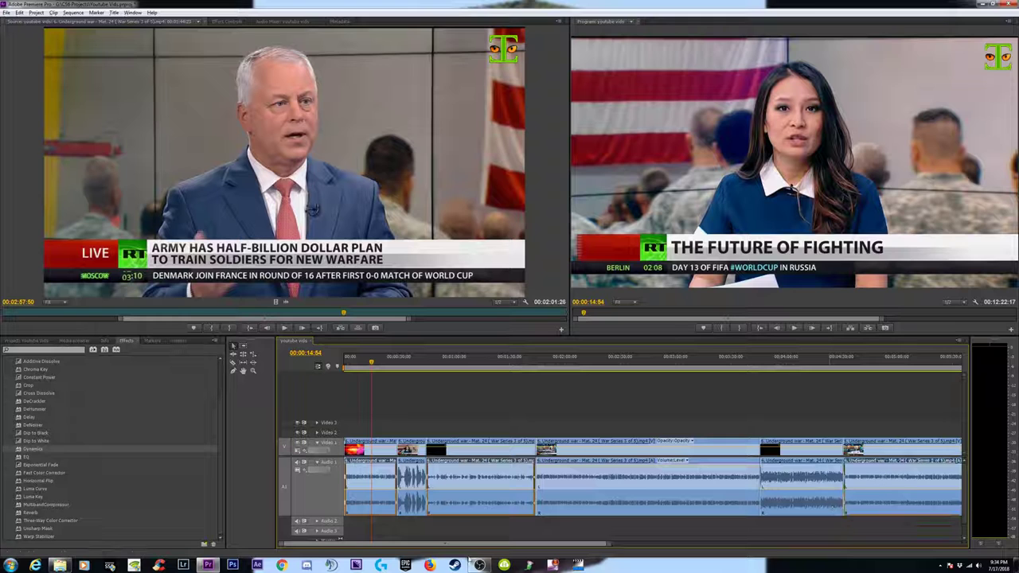
pyautogui.moveTo(481, 547)
pyautogui.mouseDown()
pyautogui.moveTo(546, 547)
pyautogui.moveTo(493, 546)
pyautogui.mouseUp()
pyautogui.press('-')
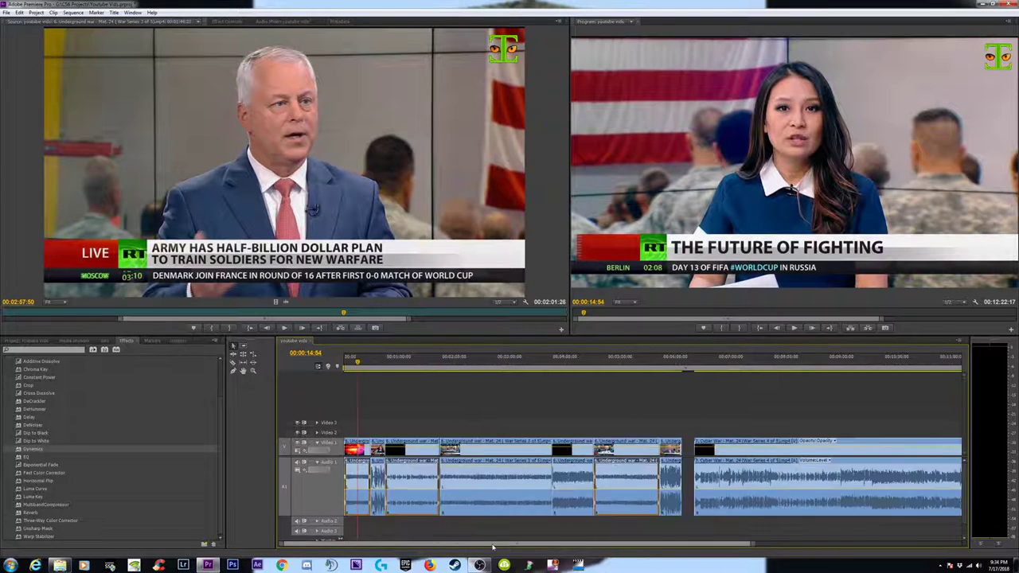
pyautogui.rightClick(616, 475)
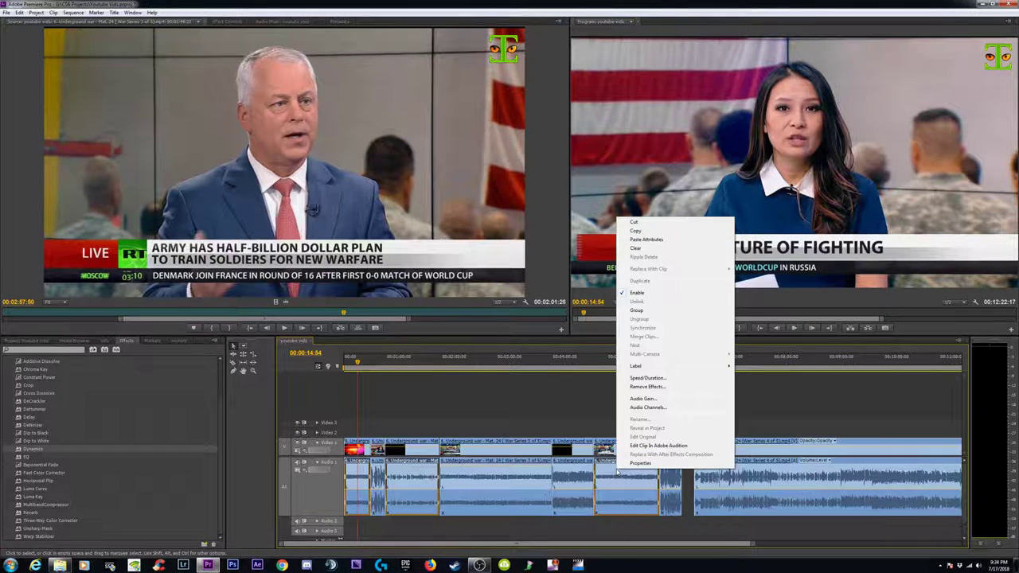
pyautogui.click(654, 240)
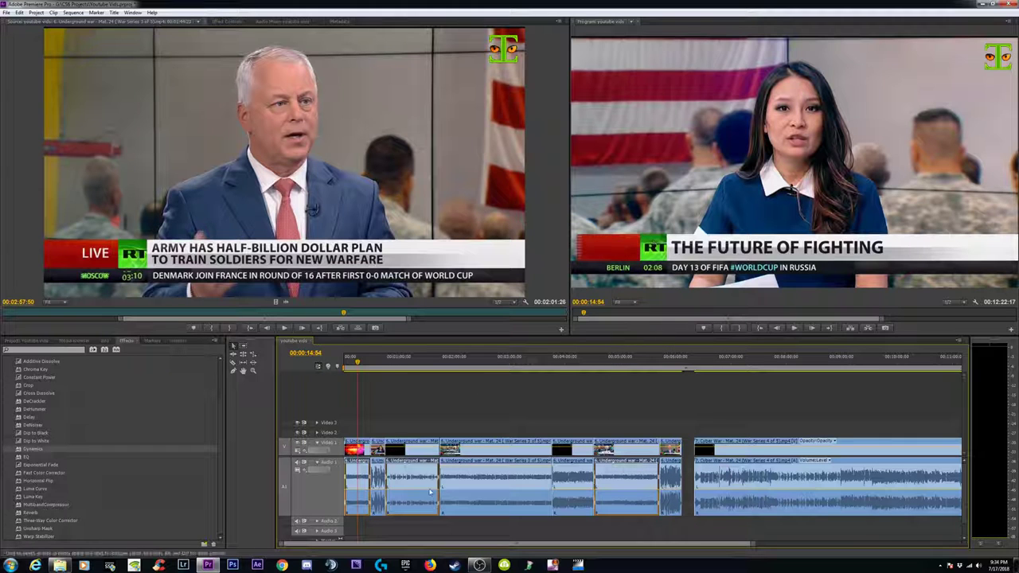
# Paste the copied attributes onto the audio of the fourth Underground war segment itself.
pyautogui.click(470, 422)
pyautogui.click(504, 484)
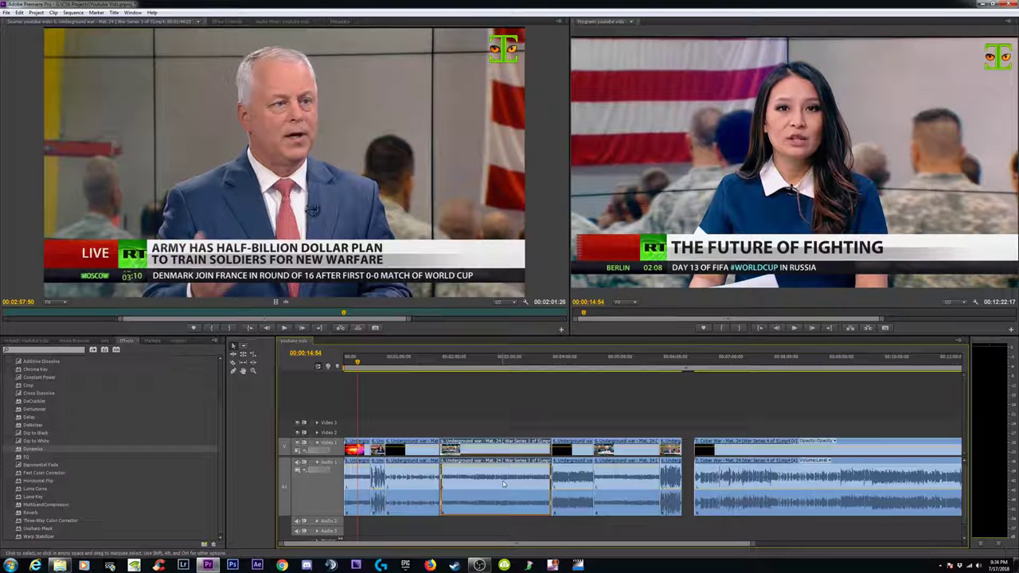
pyautogui.click(512, 407)
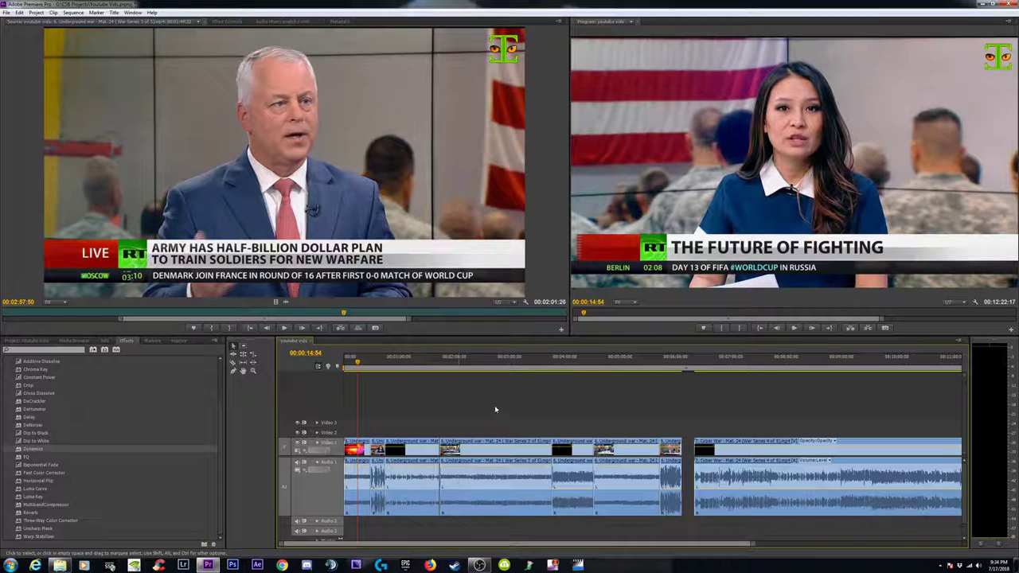
pyautogui.click(490, 480)
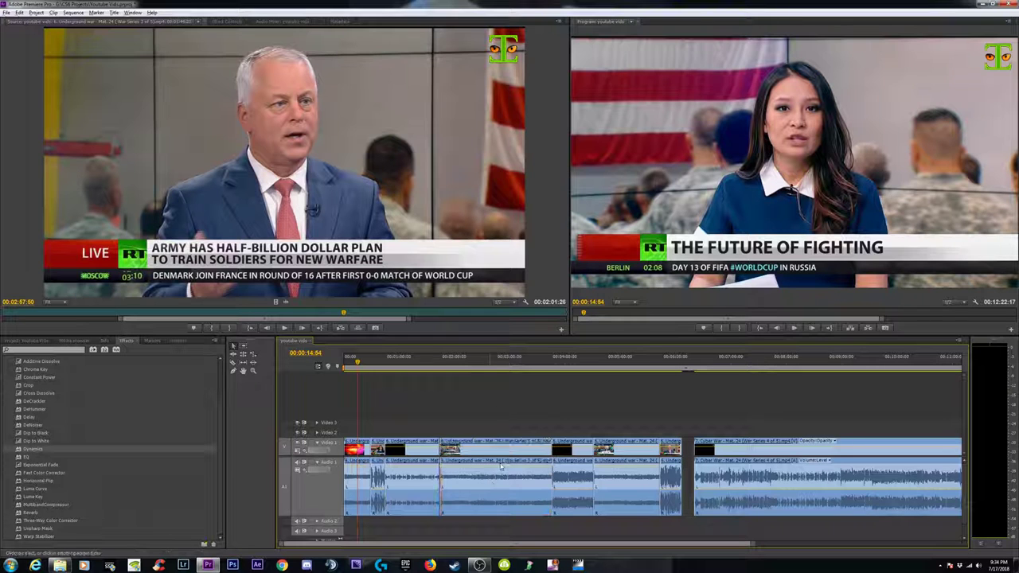
pyautogui.rightClick(491, 480)
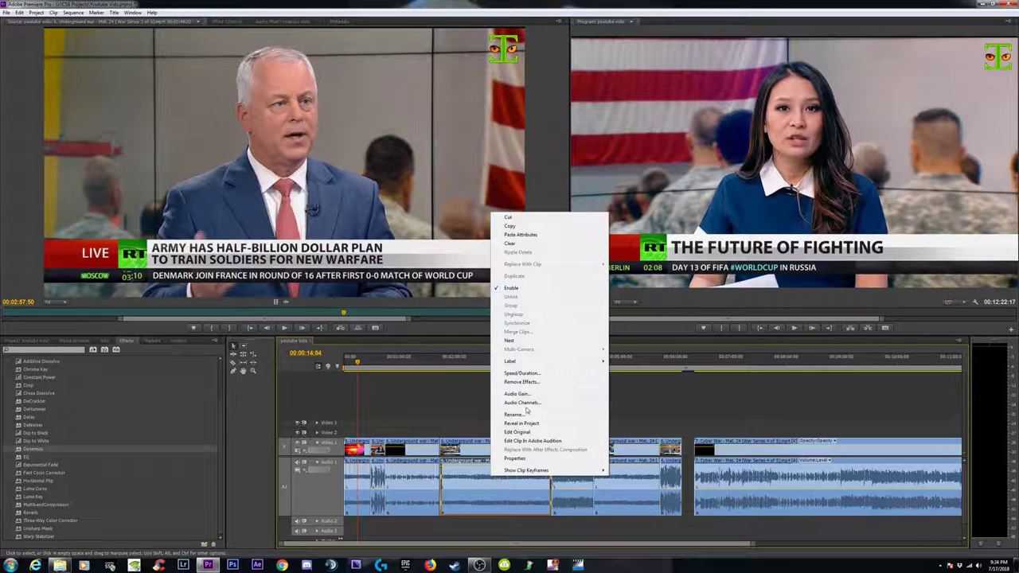
pyautogui.click(524, 236)
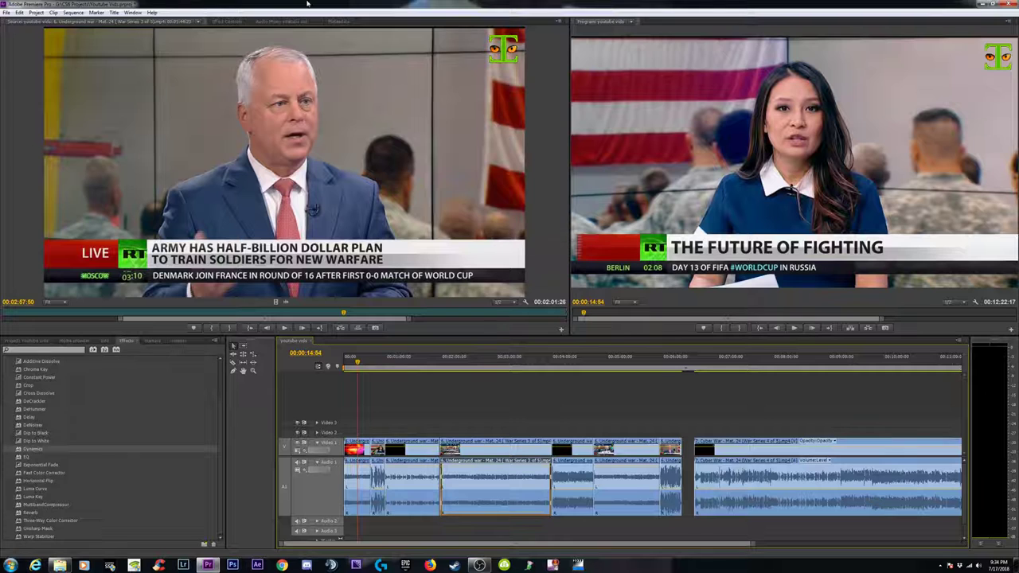
# Check the fourth segment's audio effects for duplicates and undo the paste onto that segment.
pyautogui.click(227, 21)
pyautogui.click(6, 103)
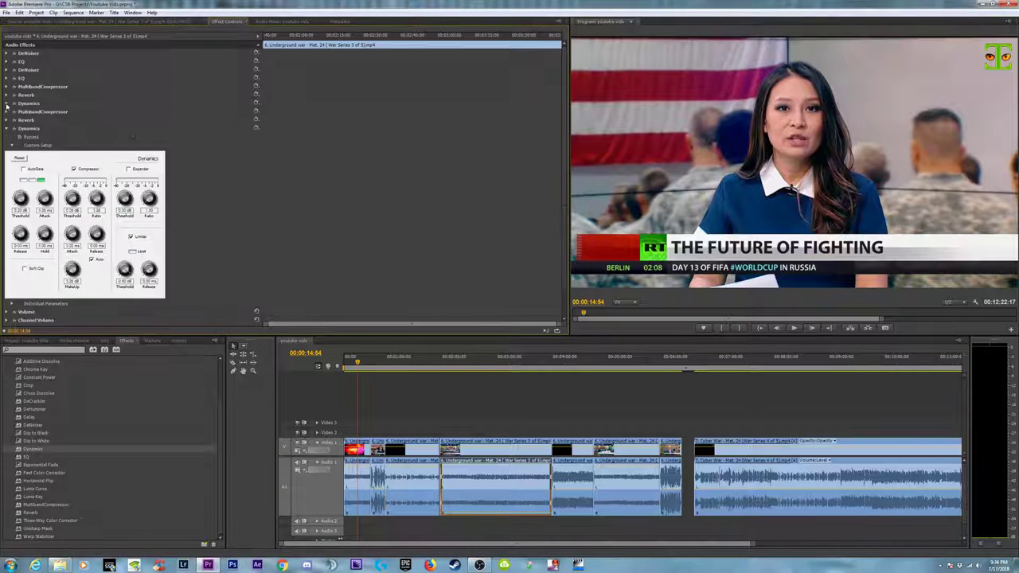
pyautogui.click(7, 130)
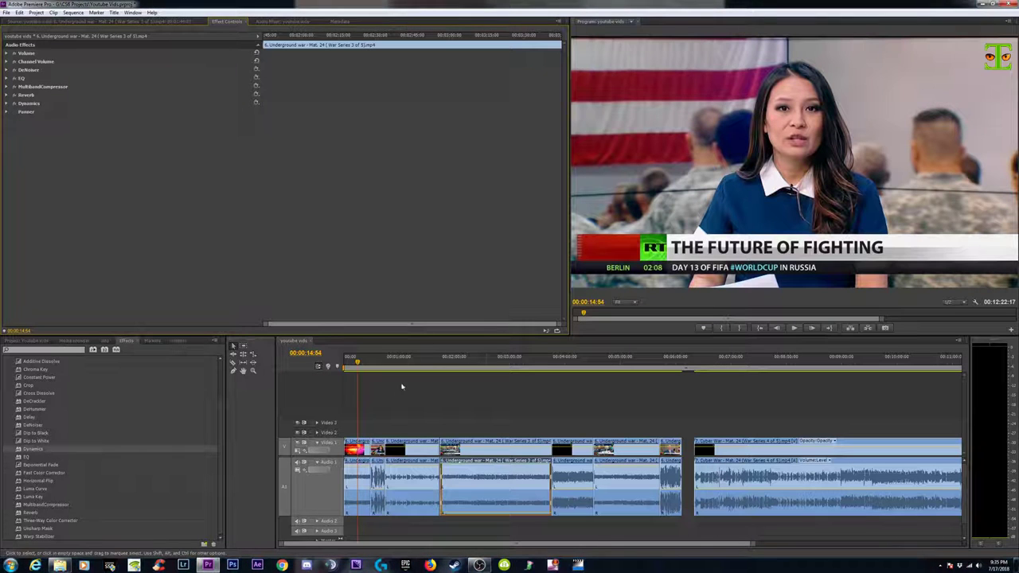
# Select only the audio of the Cyber War clip and paste the fourth segment's copied attributes onto it.
pyautogui.click(478, 406)
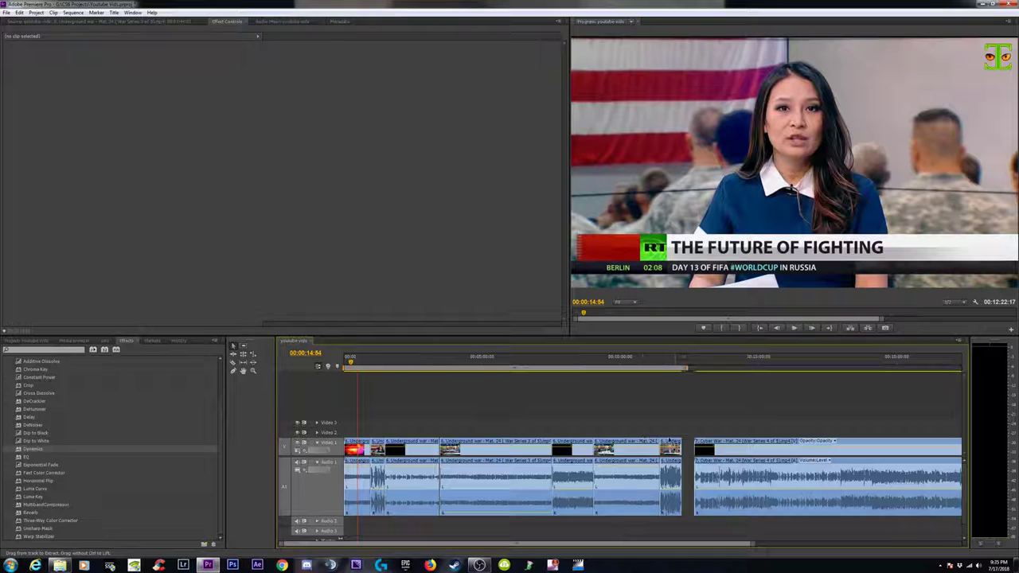
pyautogui.press('-')
pyautogui.click(597, 440)
pyautogui.click(602, 409)
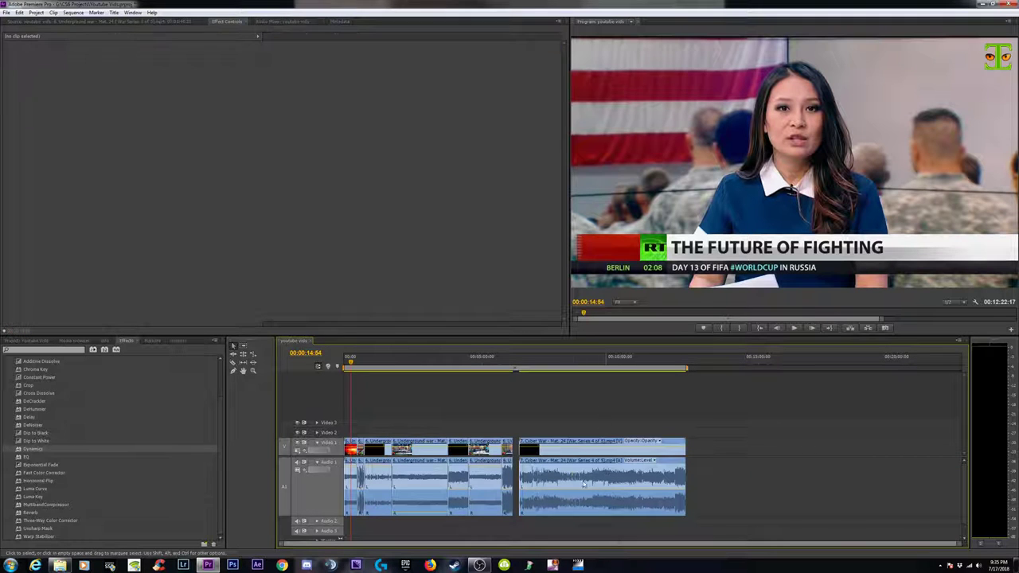
pyautogui.click(605, 469)
pyautogui.click(700, 475)
pyautogui.keyDown('alt'); pyautogui.click(573, 478); pyautogui.keyUp('alt')
pyautogui.rightClick(585, 476)
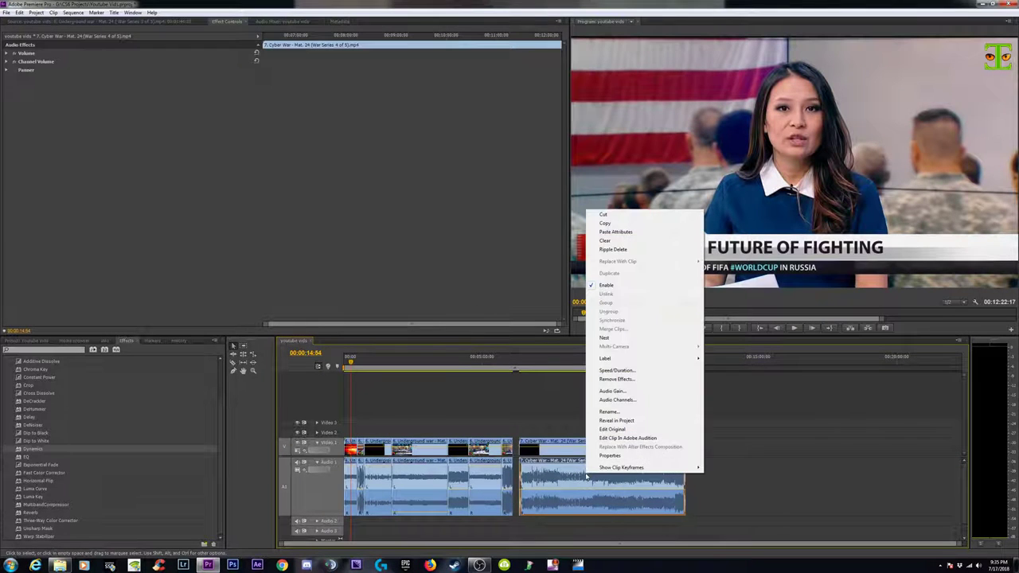
pyautogui.click(615, 231)
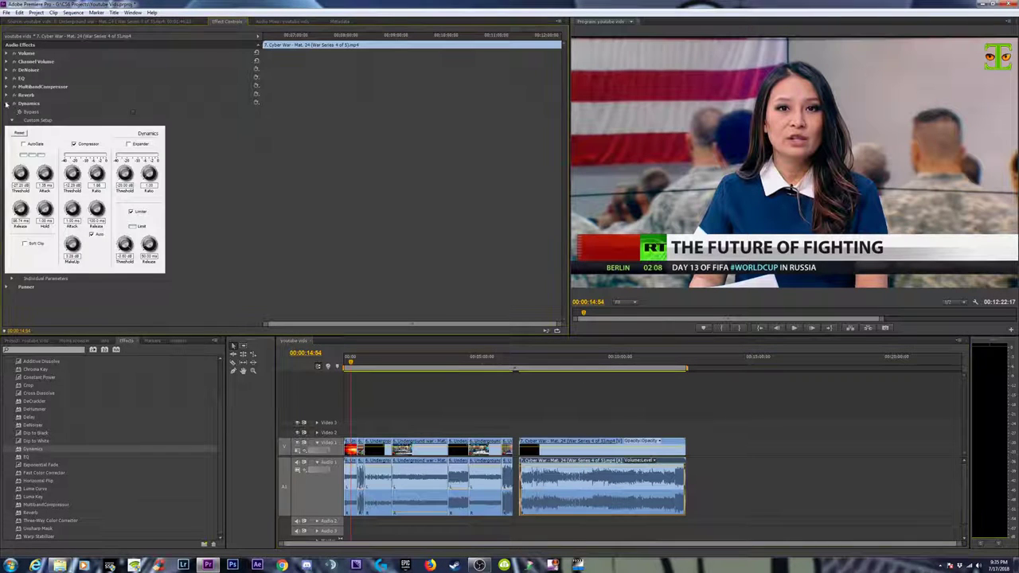
# Delete the Dynamics and MultibandCompressor effects from the Cyber War clip's audio.
pyautogui.click(7, 103)
pyautogui.click(35, 105)
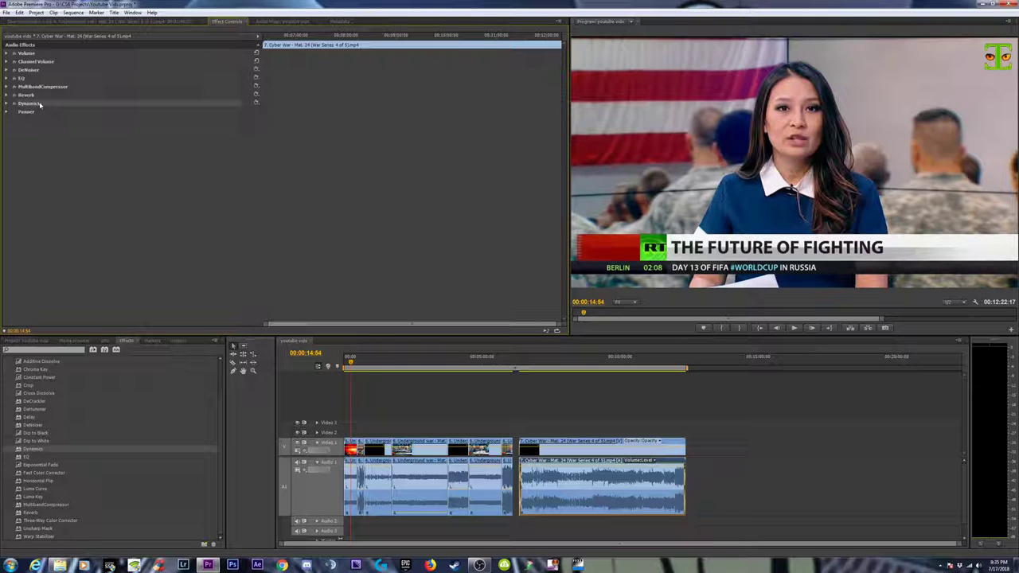
pyautogui.press('Delete')
pyautogui.click(35, 87)
pyautogui.press('Delete')
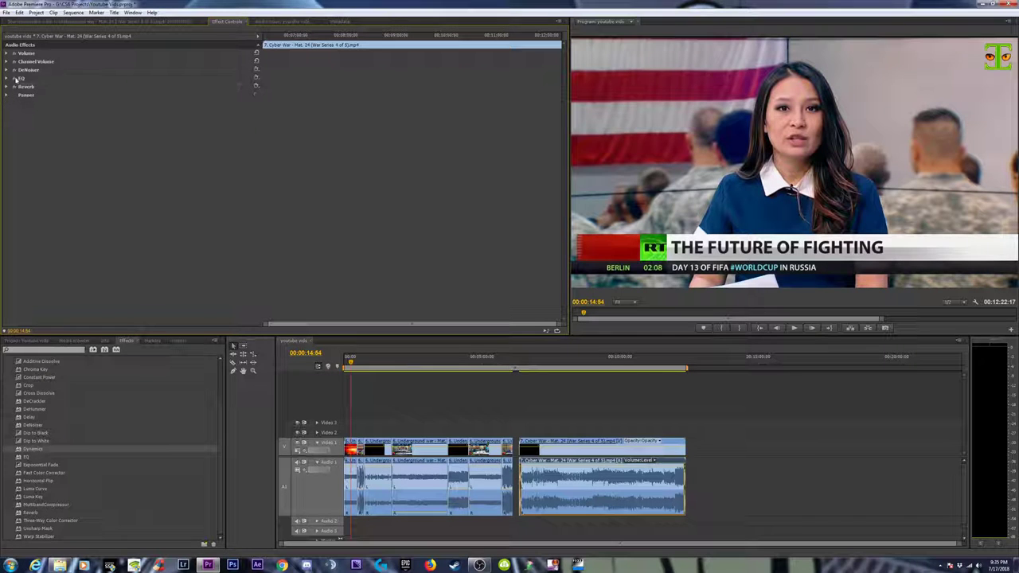
# Copy the audio of the fourth Underground war segment again with all its effects.
pyautogui.click(733, 491)
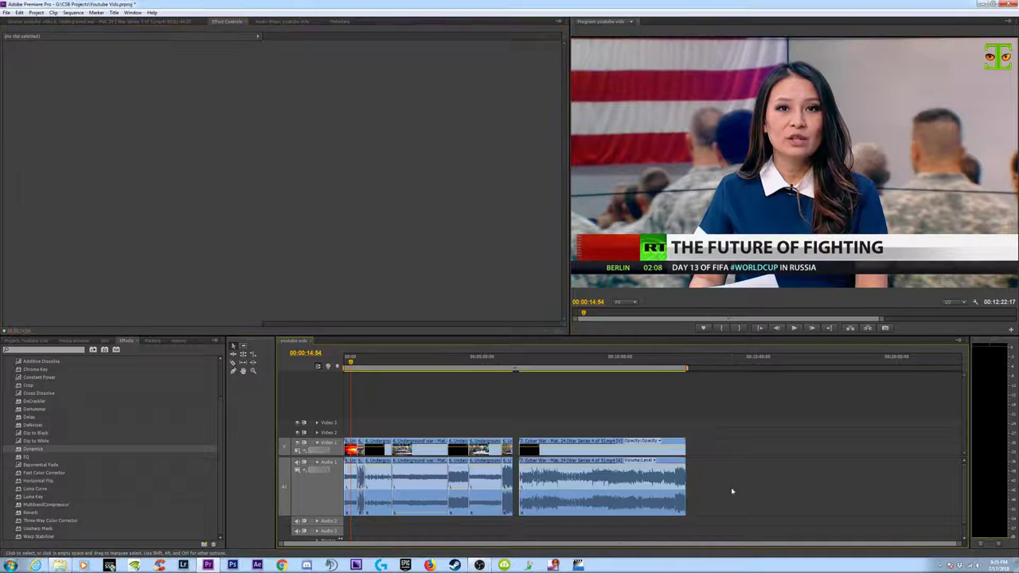
pyautogui.click(420, 484)
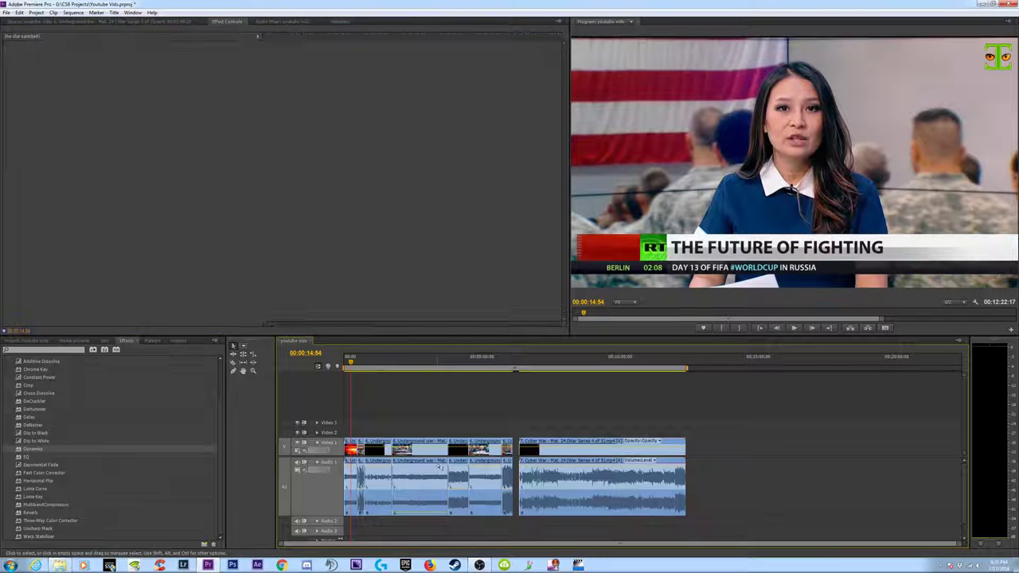
pyautogui.rightClick(423, 480)
pyautogui.click(444, 226)
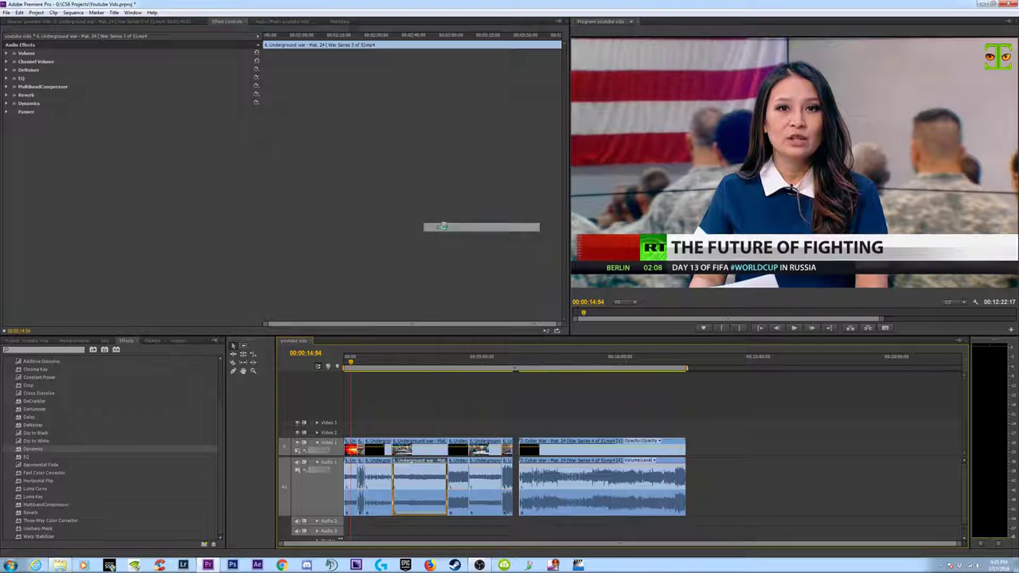
# Remove all effects from the Cyber War clip's audio, with both Volume and Audio Effects included.
pyautogui.click(763, 451)
pyautogui.click(603, 485)
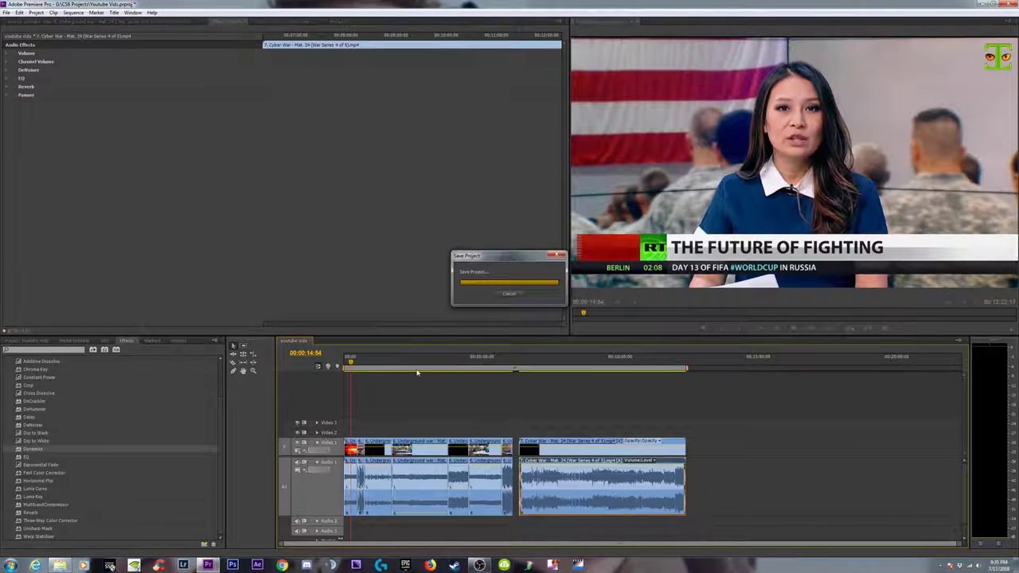
pyautogui.rightClick(584, 480)
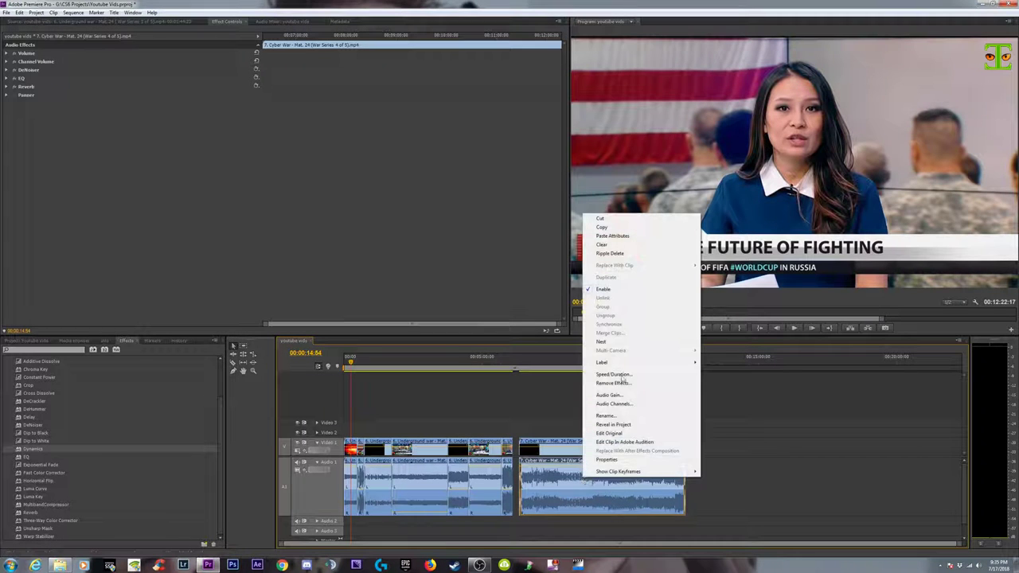
pyautogui.click(612, 384)
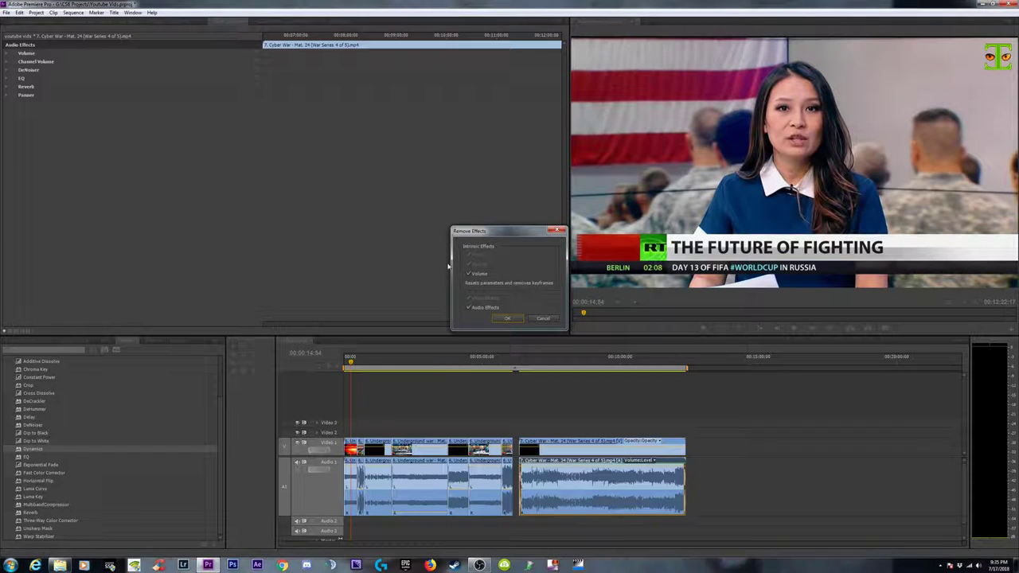
pyautogui.click(509, 319)
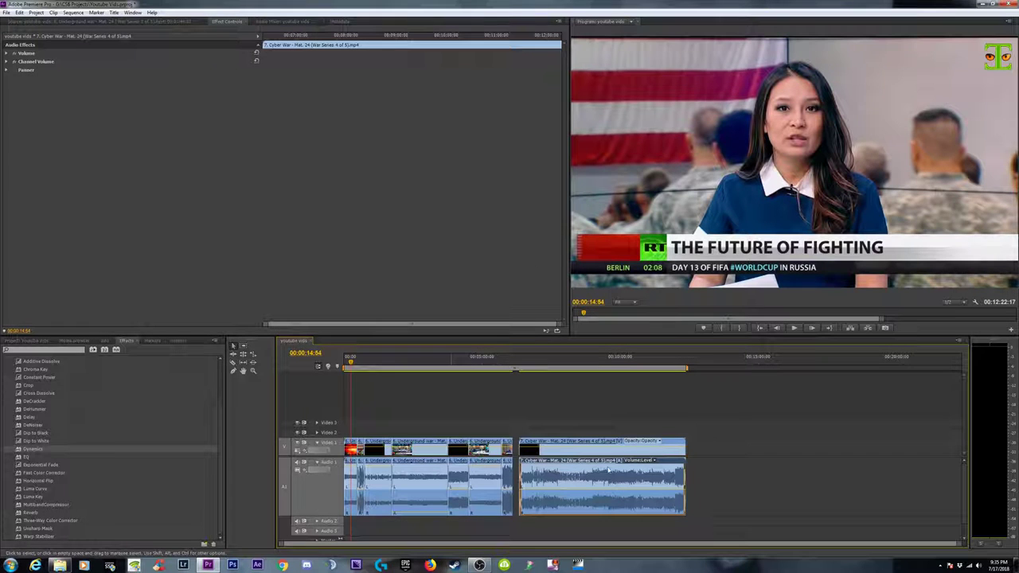
# Paste the copied attributes onto the Cyber War clip's audio and compare its effects list with the fourth segment's.
pyautogui.rightClick(575, 476)
pyautogui.click(626, 231)
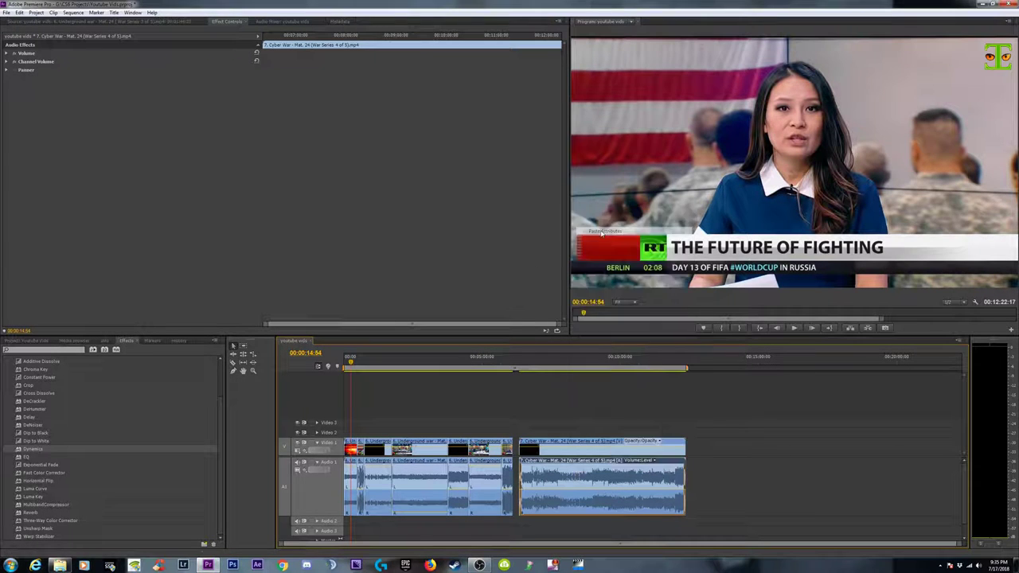
pyautogui.click(422, 481)
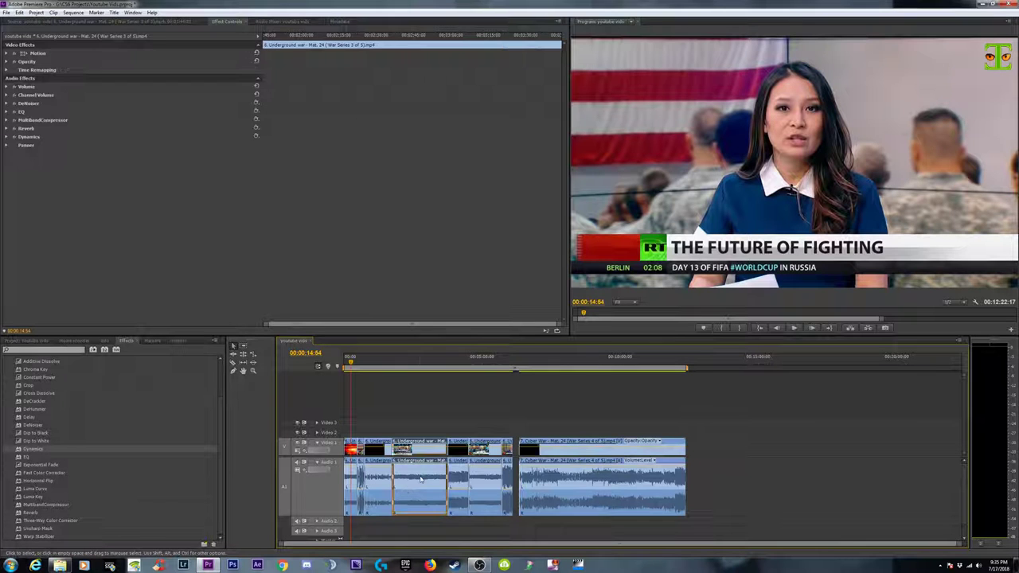
pyautogui.click(557, 469)
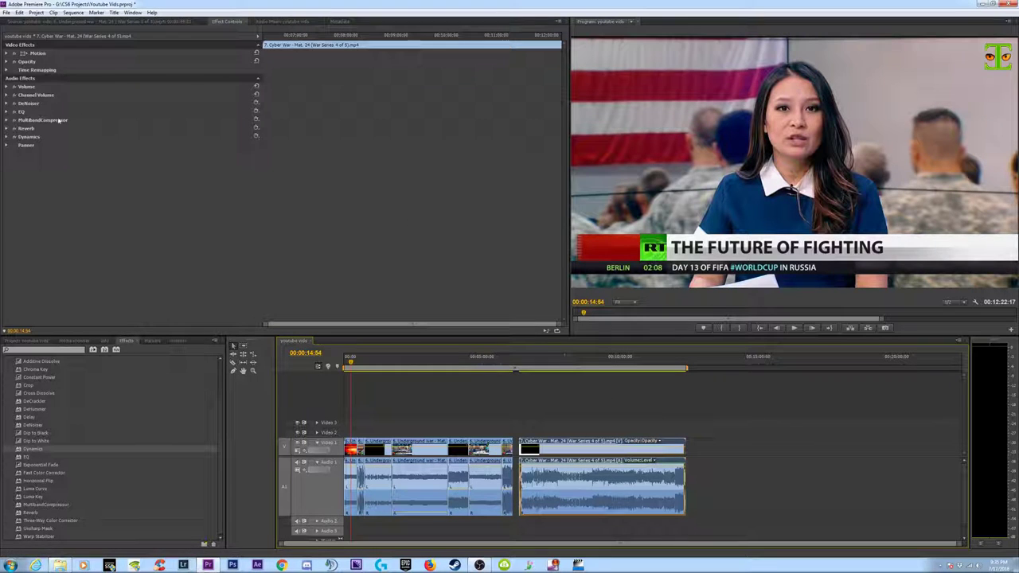
# Play back the Cyber War clip around 00:09:14 and 00:10:04 to check its audio levels.
pyautogui.click(747, 505)
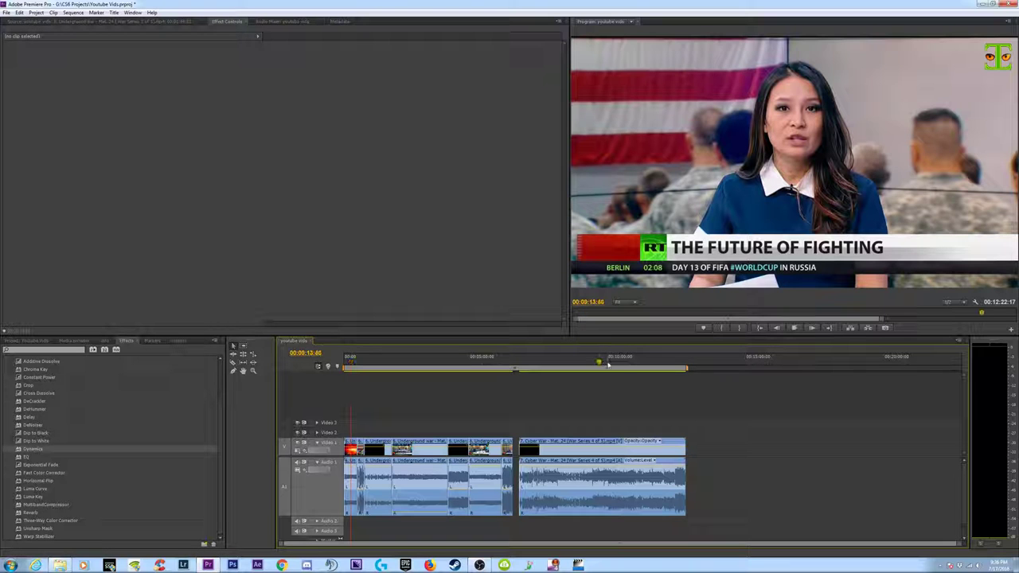
pyautogui.press('space')
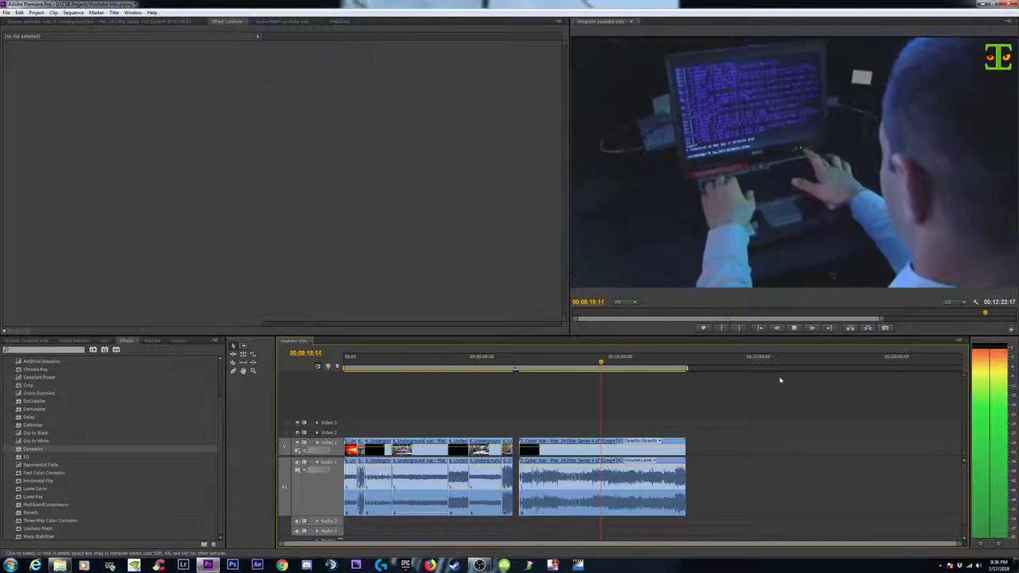
pyautogui.press('space')
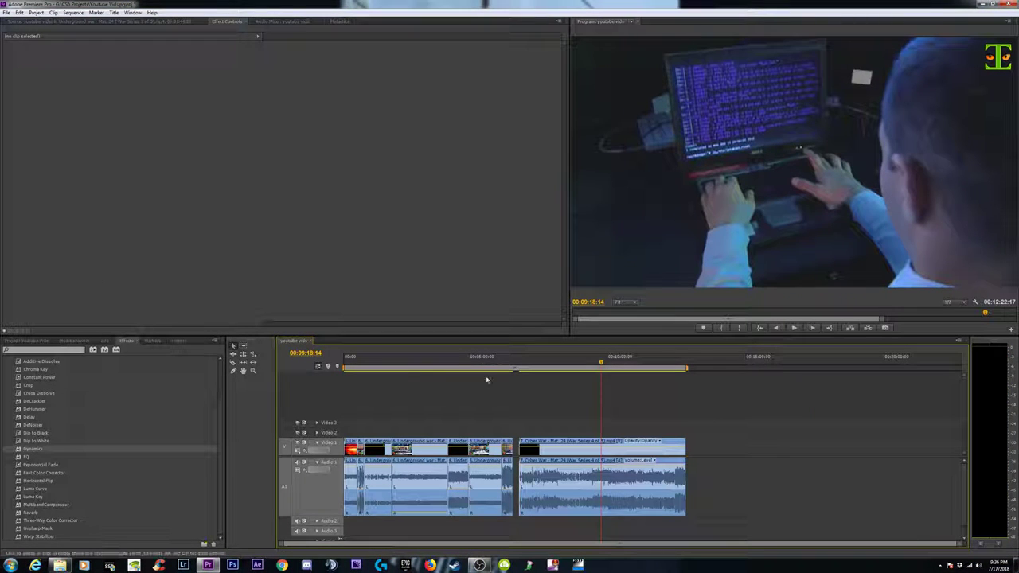
pyautogui.click(622, 364)
pyautogui.press('space')
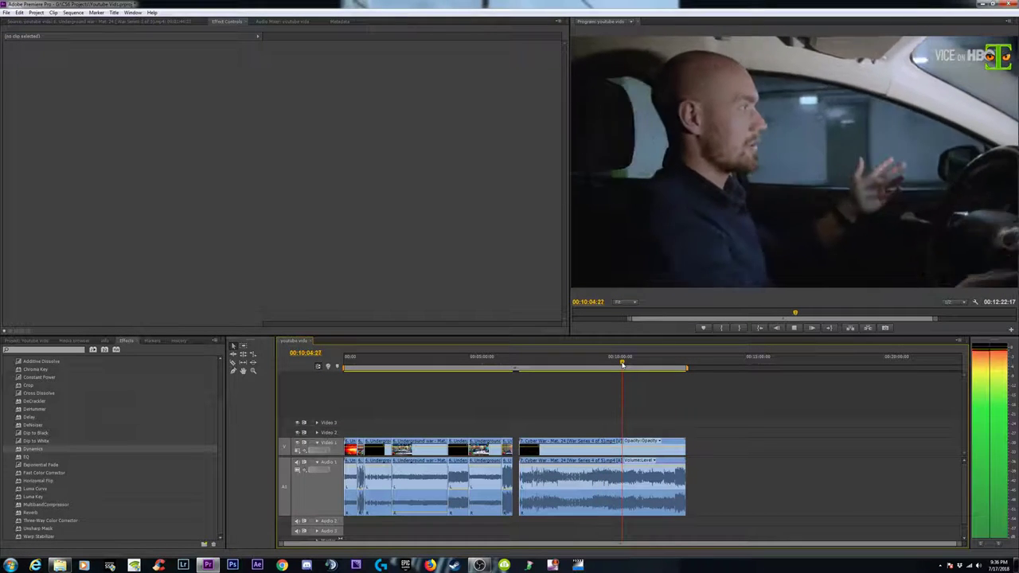
pyautogui.press('space')
# Turn off the Reverb effect on the Cyber War clip's audio and lower the clip's volume level slightly.
pyautogui.click(611, 484)
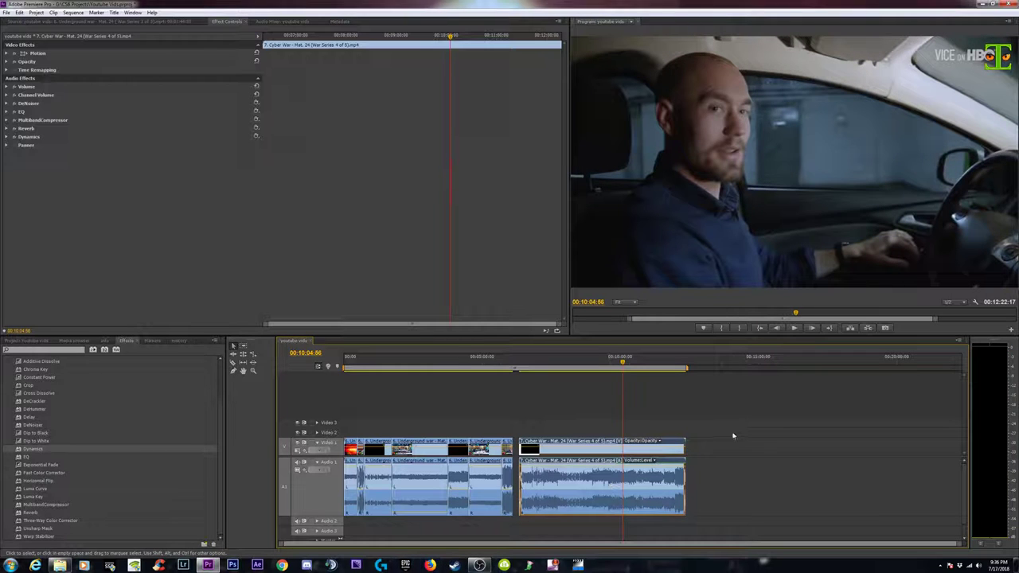
pyautogui.click(14, 129)
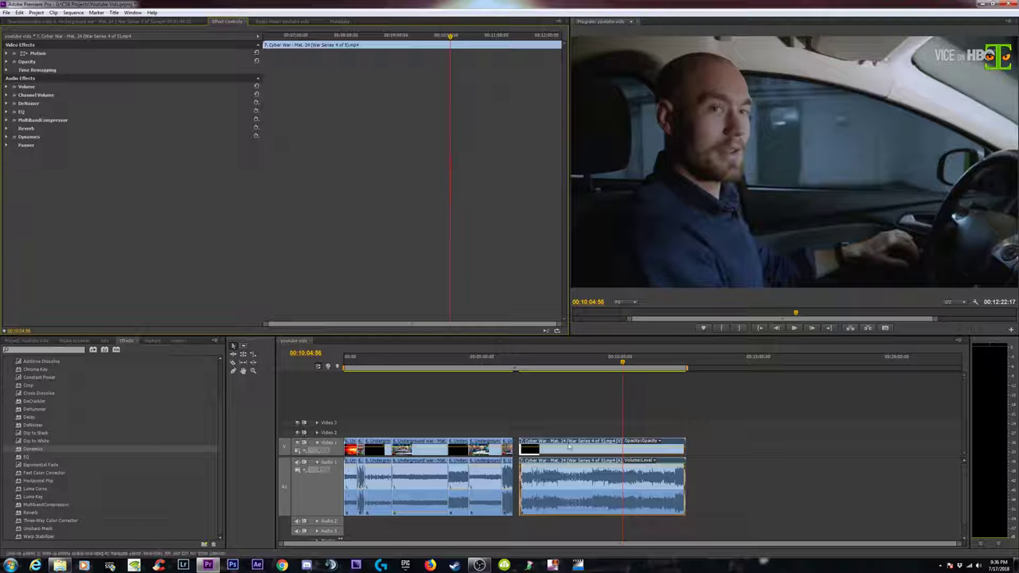
pyautogui.moveTo(602, 471); pyautogui.dragTo(611, 476)
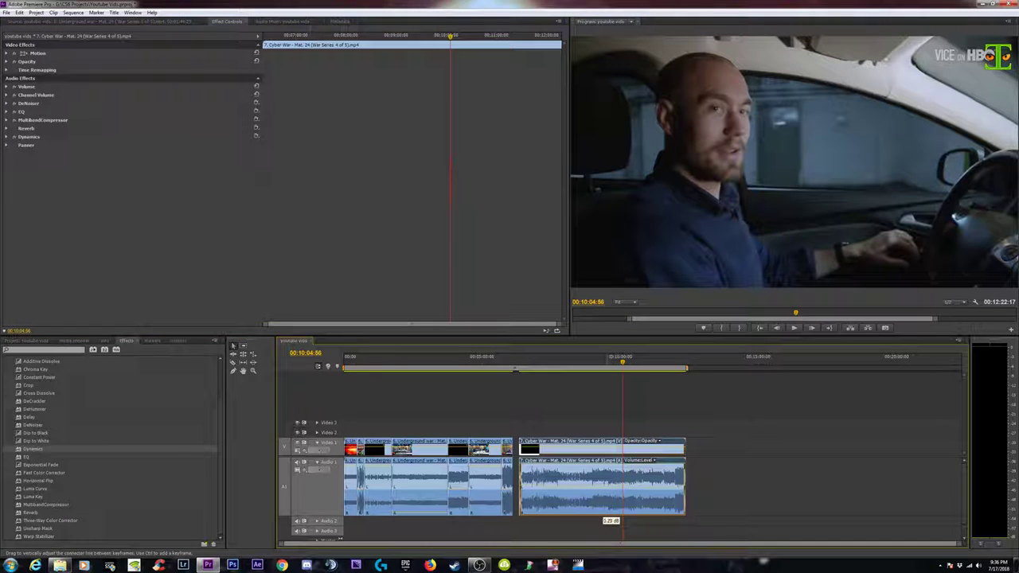
# Apply the Upward comp +6 preset to the Cyber War clip's MultibandCompressor and play the clip to hear the change.
pyautogui.click(23, 112)
pyautogui.click(28, 104)
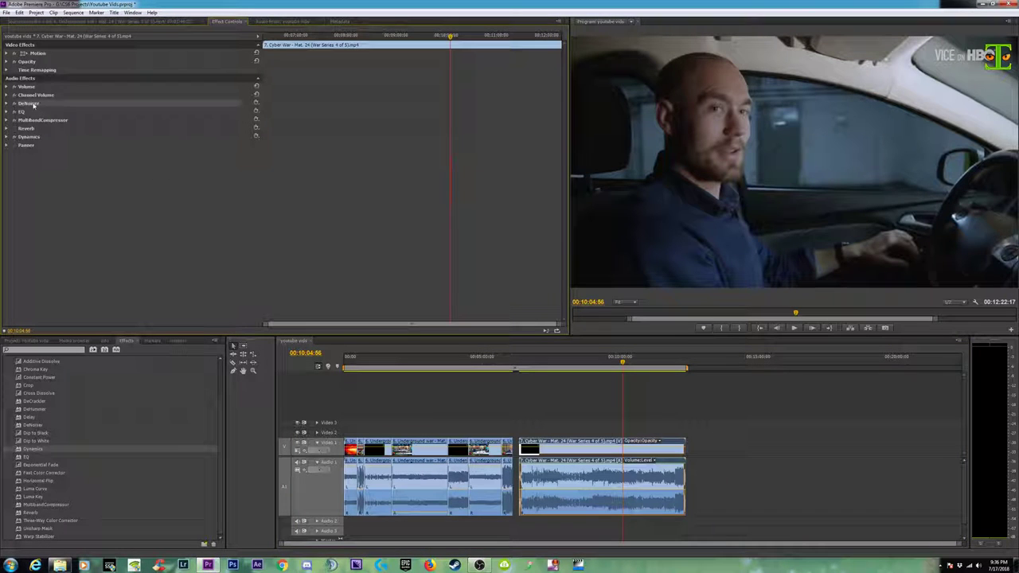
pyautogui.click(31, 120)
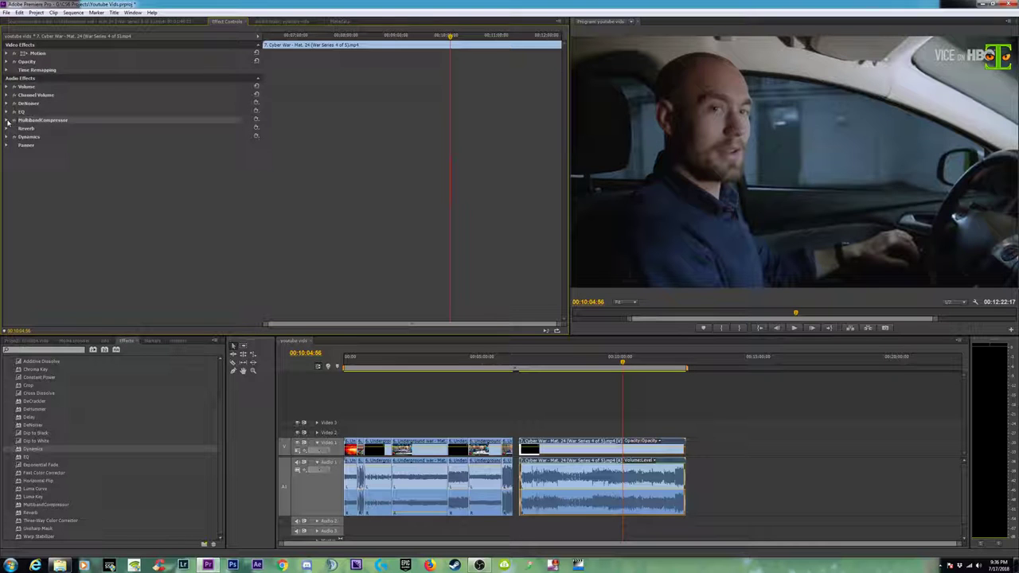
pyautogui.click(255, 119)
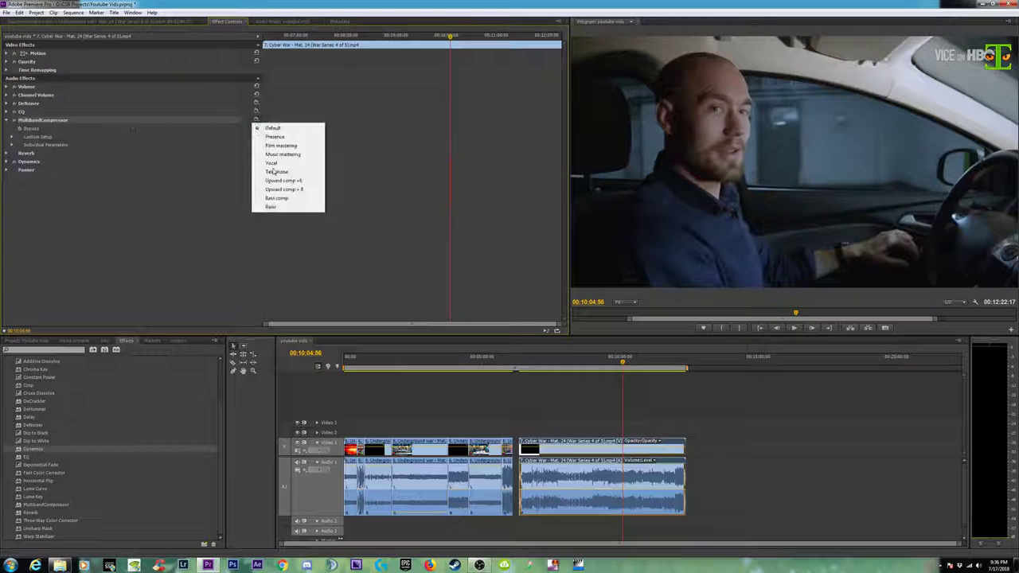
pyautogui.click(291, 182)
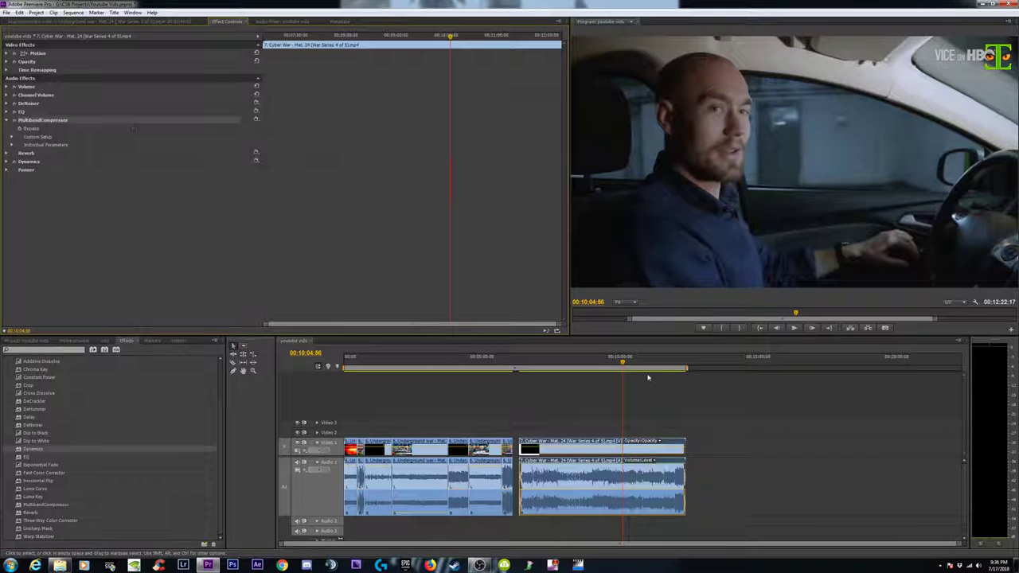
pyautogui.press('space')
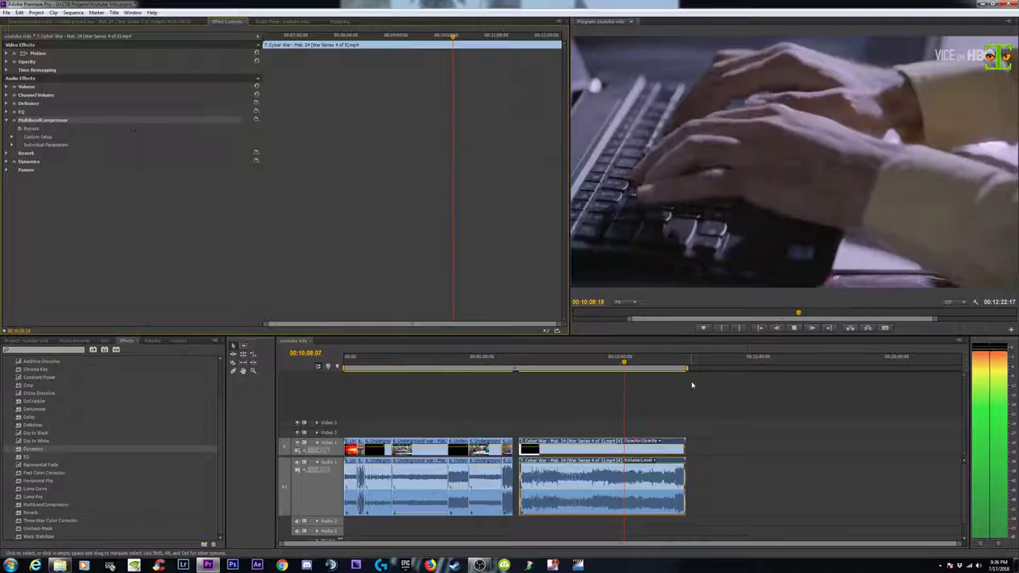
pyautogui.press('space')
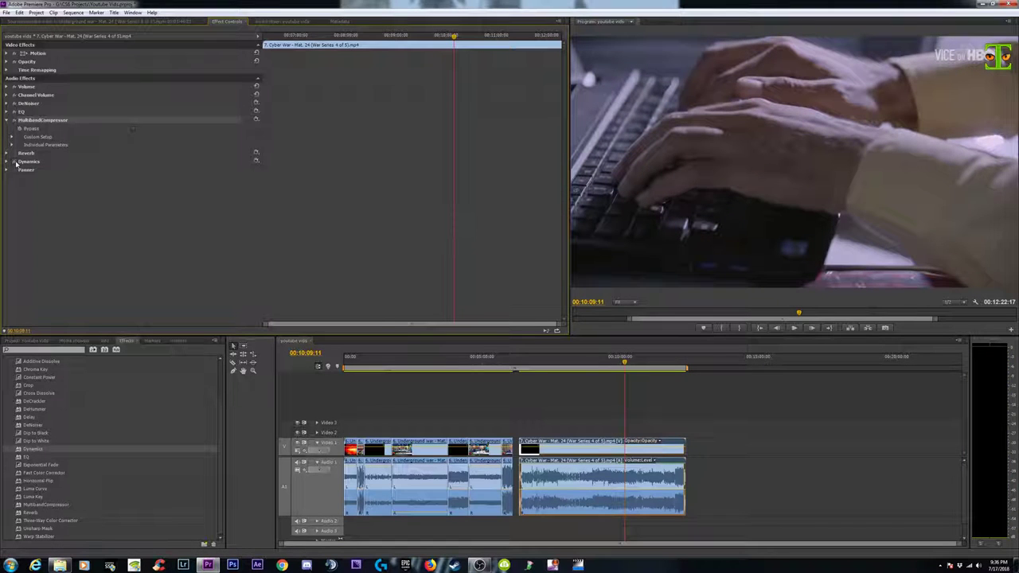
pyautogui.press('space')
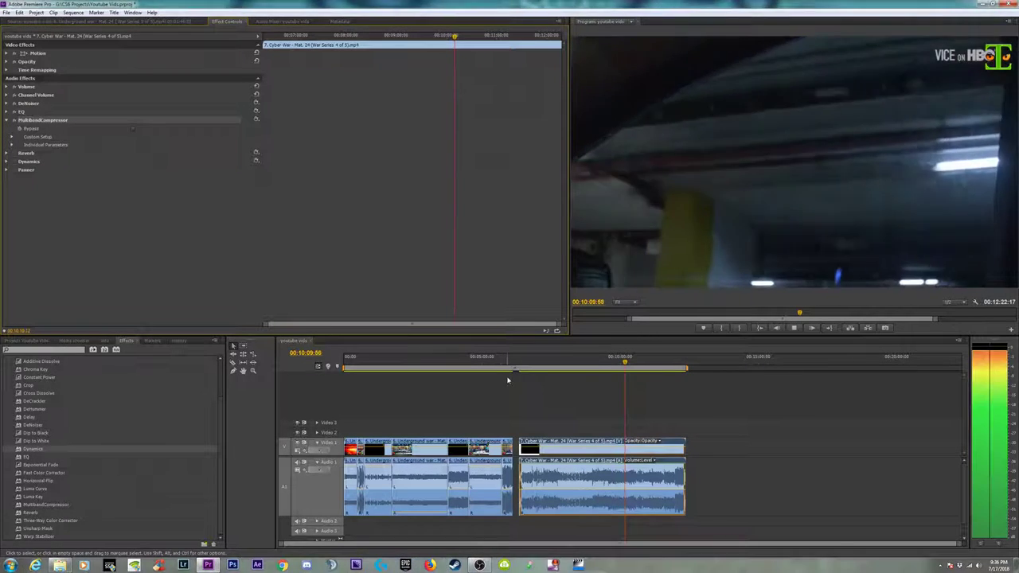
pyautogui.press('space')
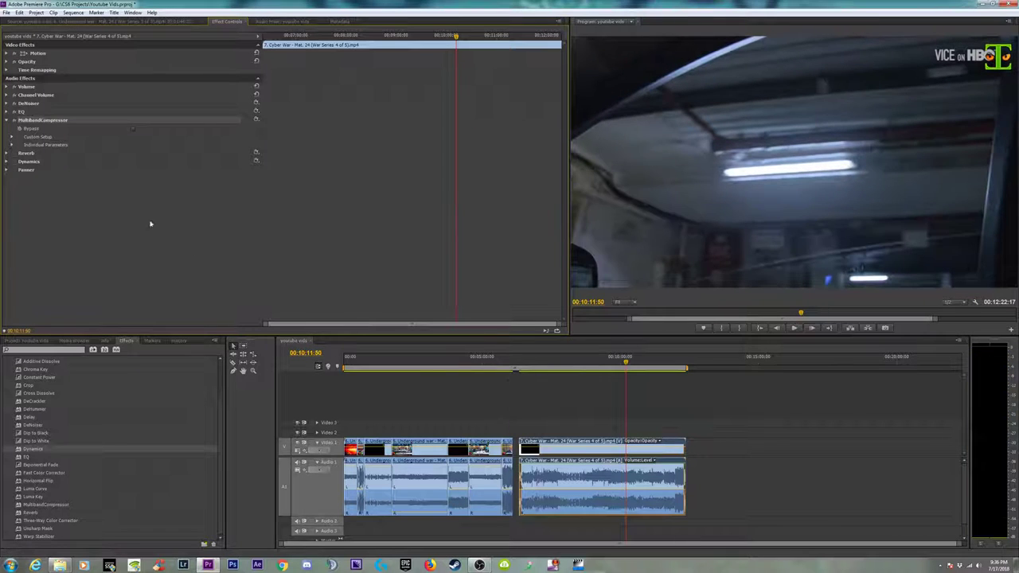
# Play the green logo section near the end of the Cyber War clip several times from about 00:11:58 to check its audio levels.
pyautogui.click(679, 364)
pyautogui.press('=')
pyautogui.press('=')
pyautogui.press('=')
pyautogui.press('=')
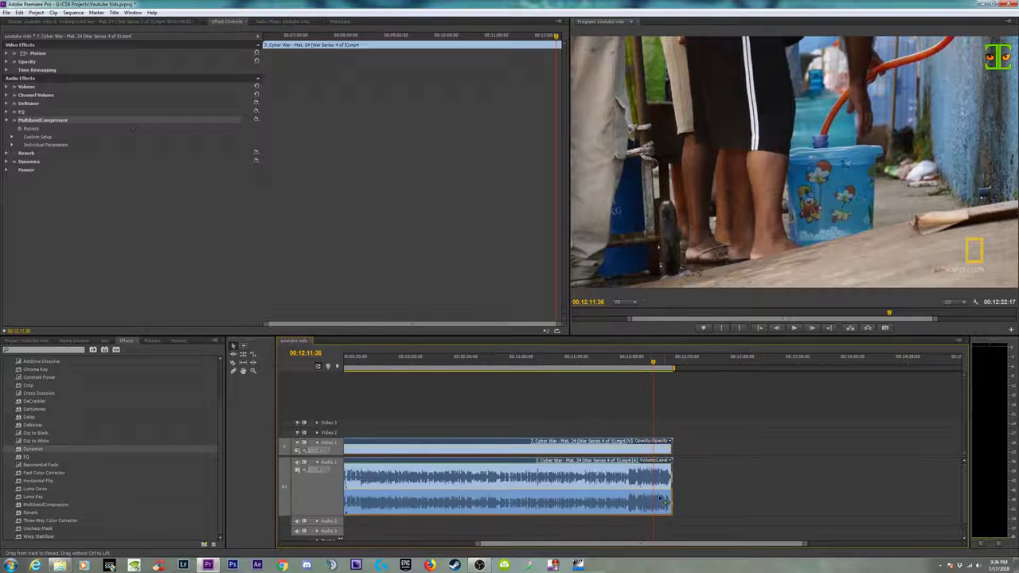
pyautogui.click(551, 365)
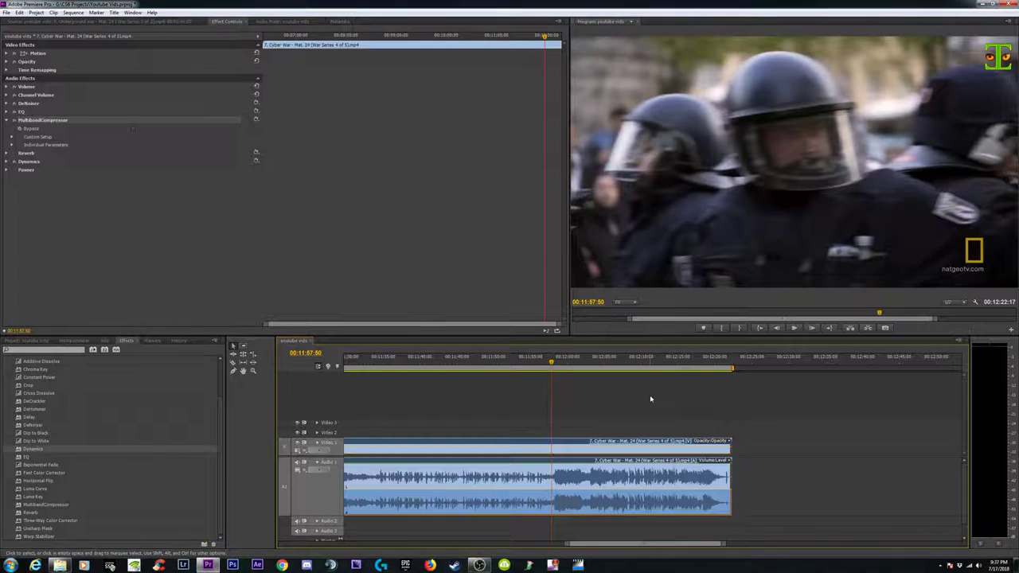
pyautogui.press('space')
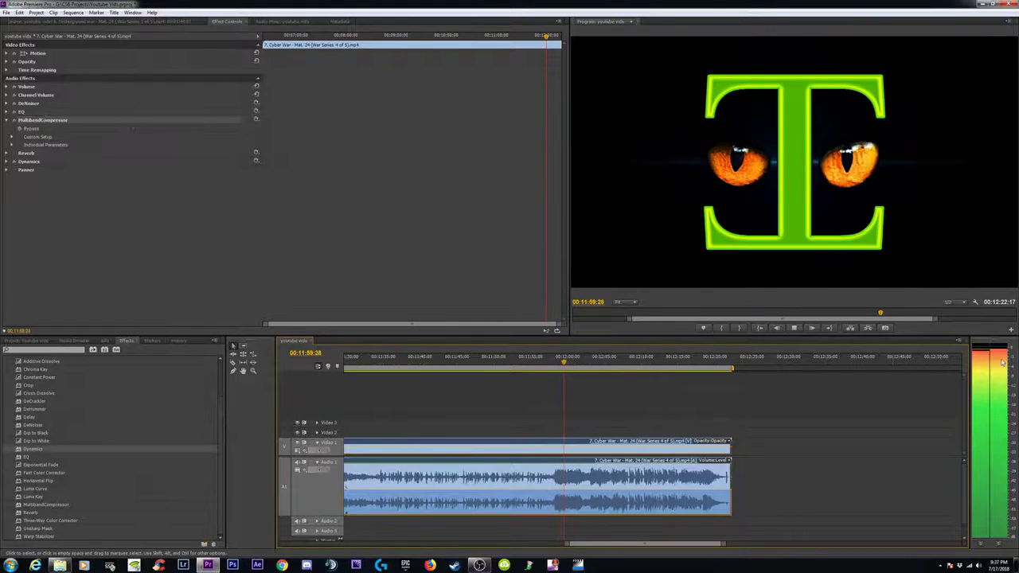
pyautogui.press('space')
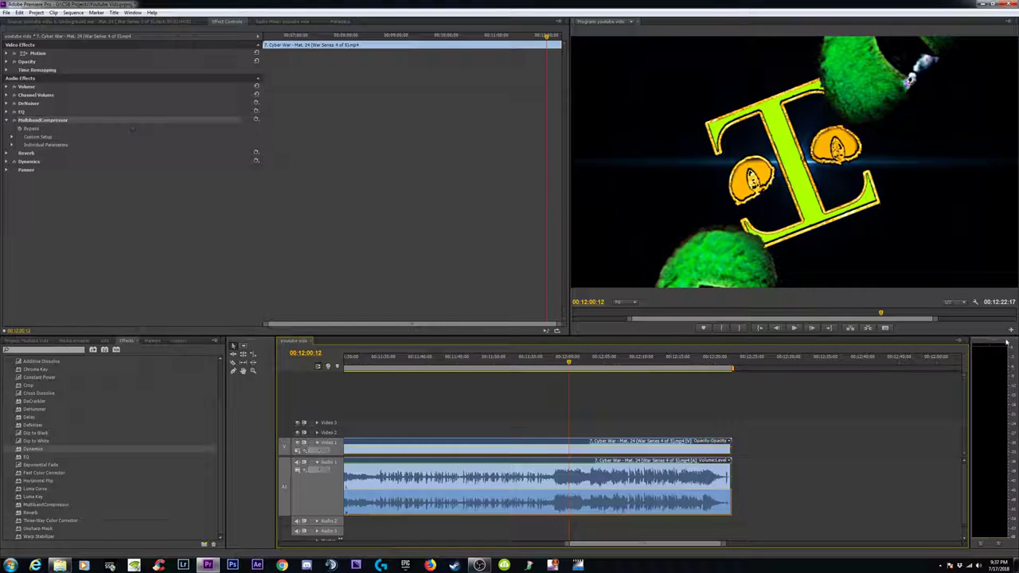
pyautogui.click(557, 364)
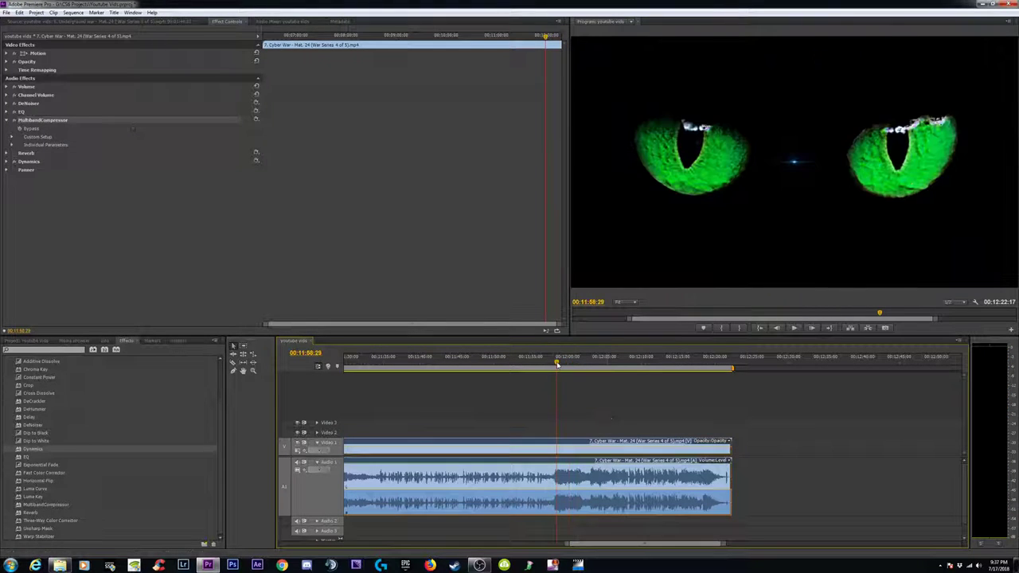
pyautogui.press('space')
pyautogui.press('space')
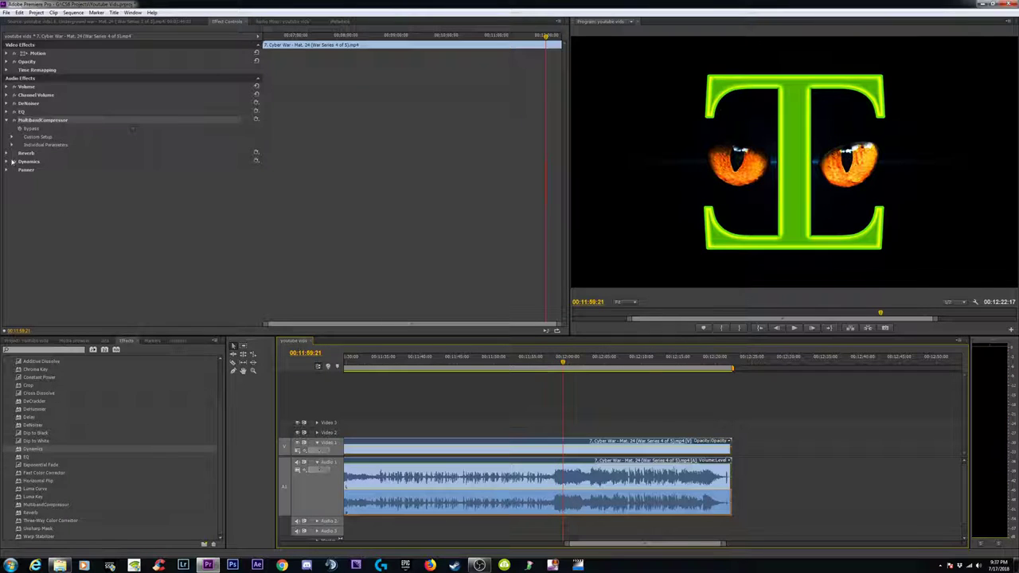
pyautogui.click(557, 364)
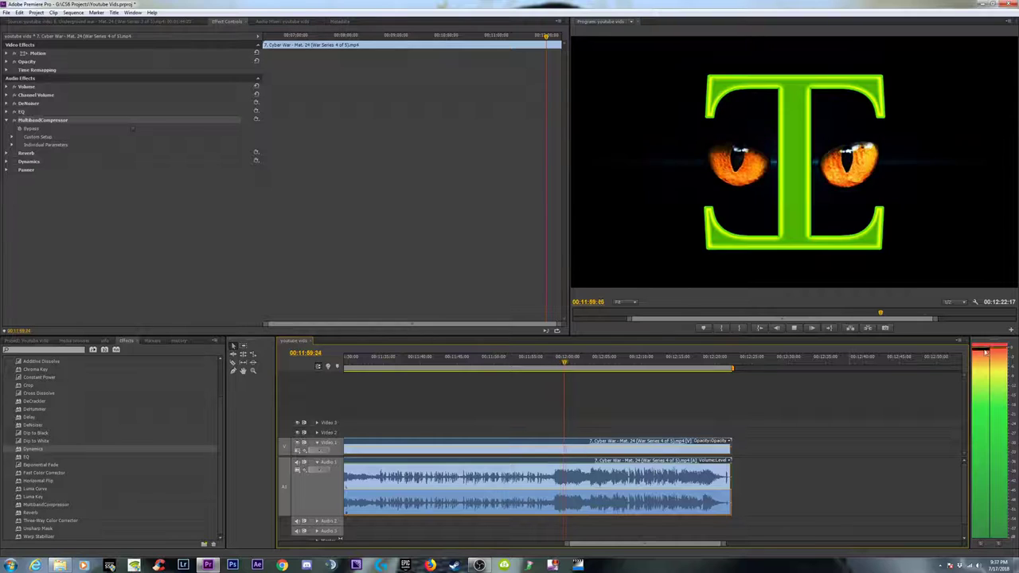
pyautogui.press('space')
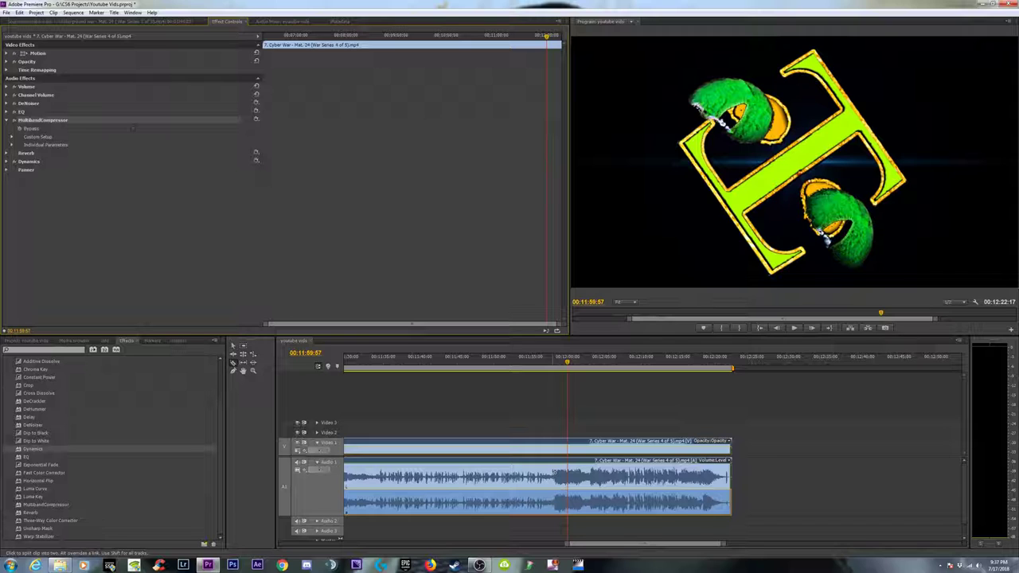
# Split the Cyber War clip's audio where the logo section starts near 00:11:58 and add an audio crossfade at the cut.
pyautogui.click(553, 474)
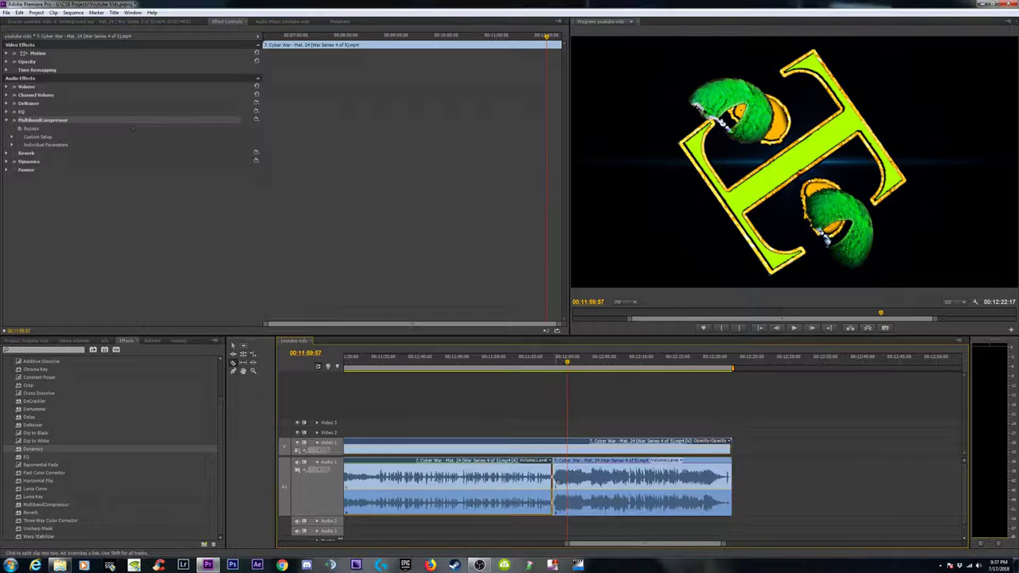
pyautogui.press('v')
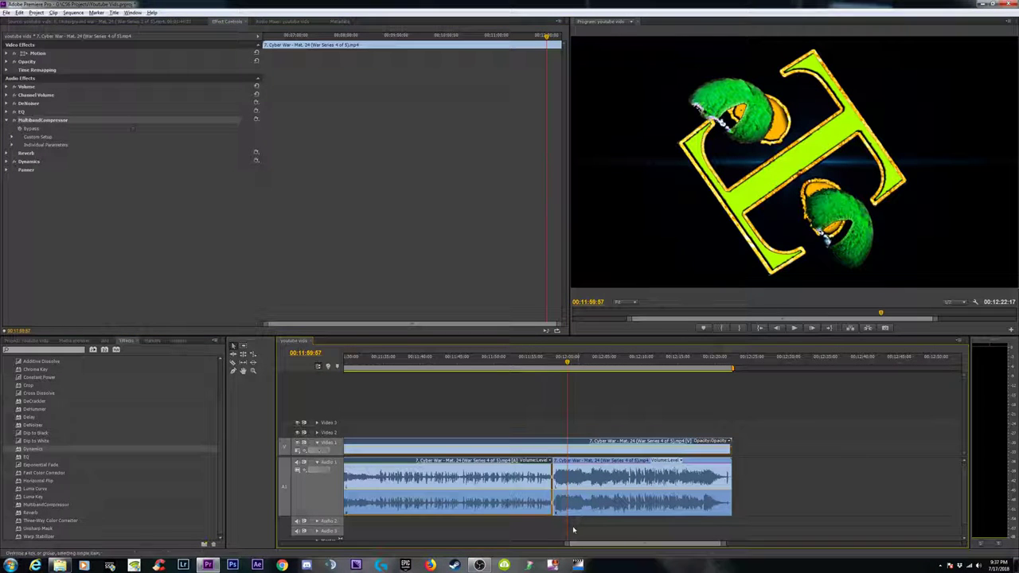
pyautogui.moveTo(573, 529); pyautogui.dragTo(529, 487)
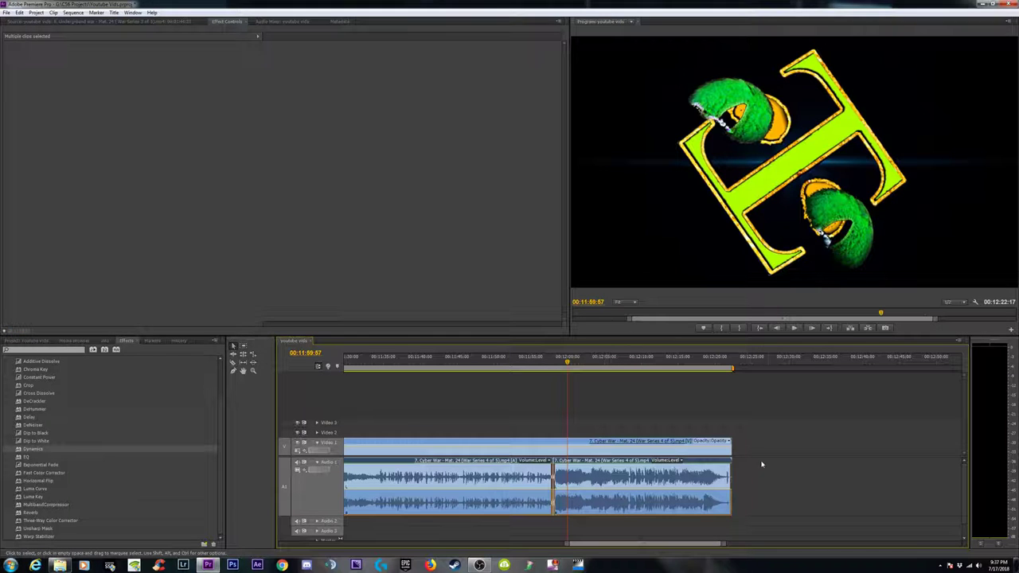
# Remove all effects from the logo section's audio, with both Volume and Audio Effects included.
pyautogui.click(641, 481)
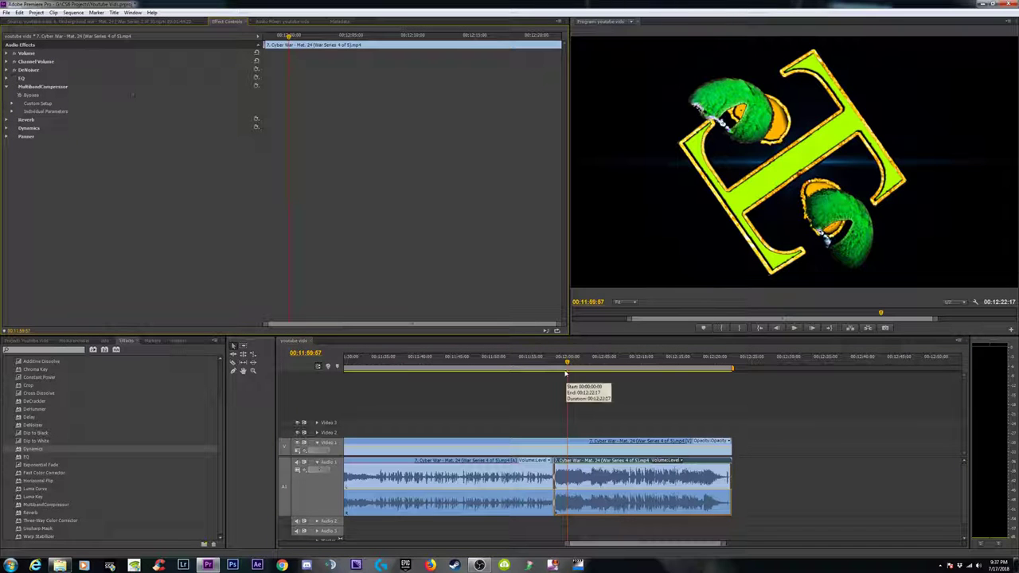
pyautogui.click(743, 418)
pyautogui.rightClick(619, 480)
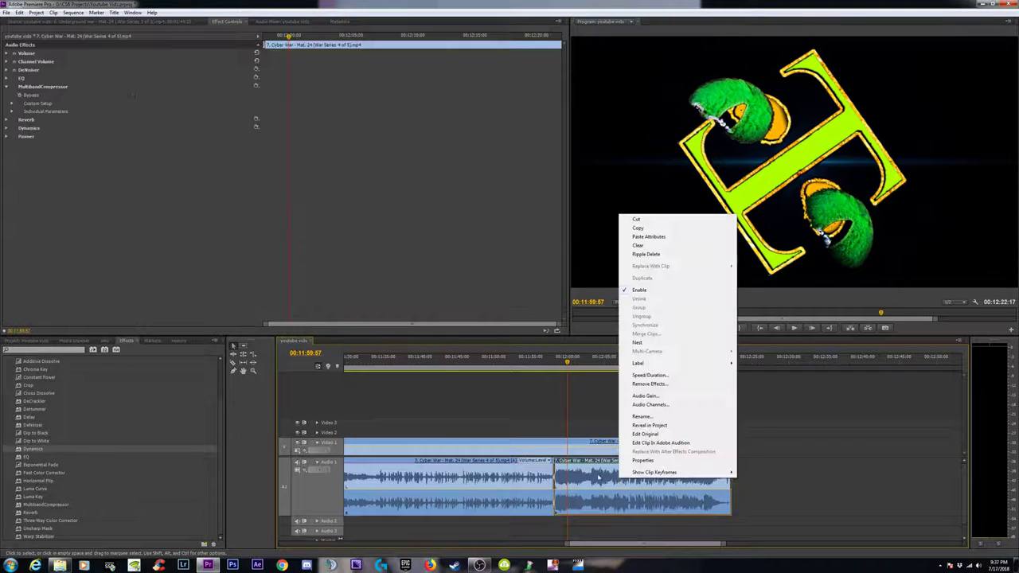
pyautogui.click(647, 385)
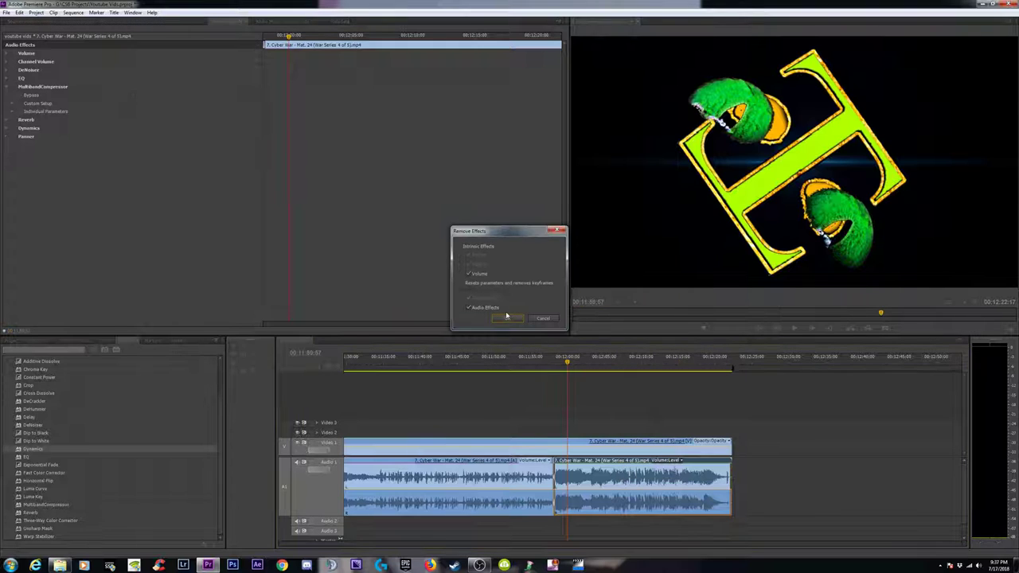
pyautogui.click(507, 317)
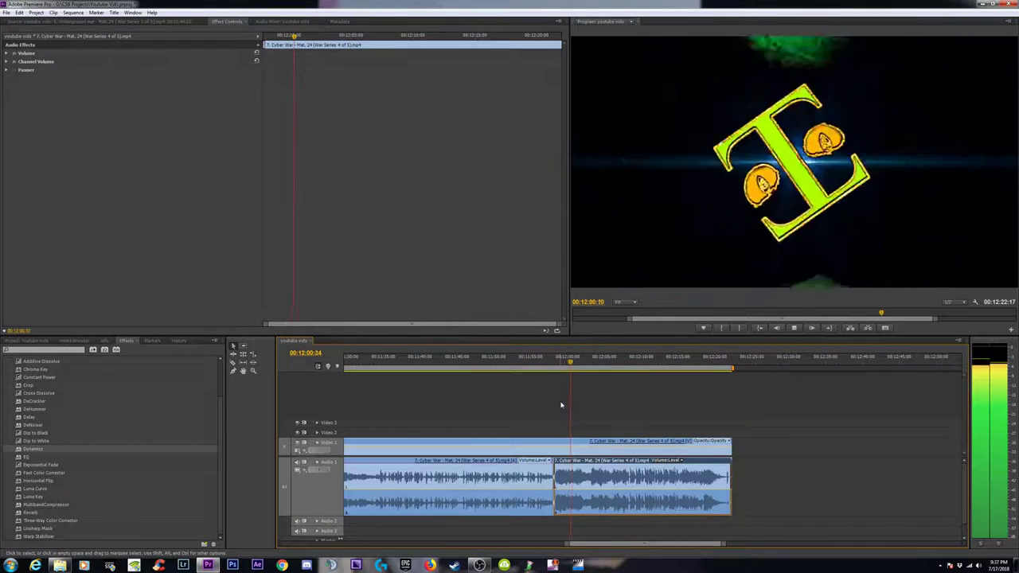
# Play from about 00:11:57 across the audio cut to check the transition into the logo section.
pyautogui.click(553, 363)
pyautogui.press('=')
pyautogui.press('=')
pyautogui.press('=')
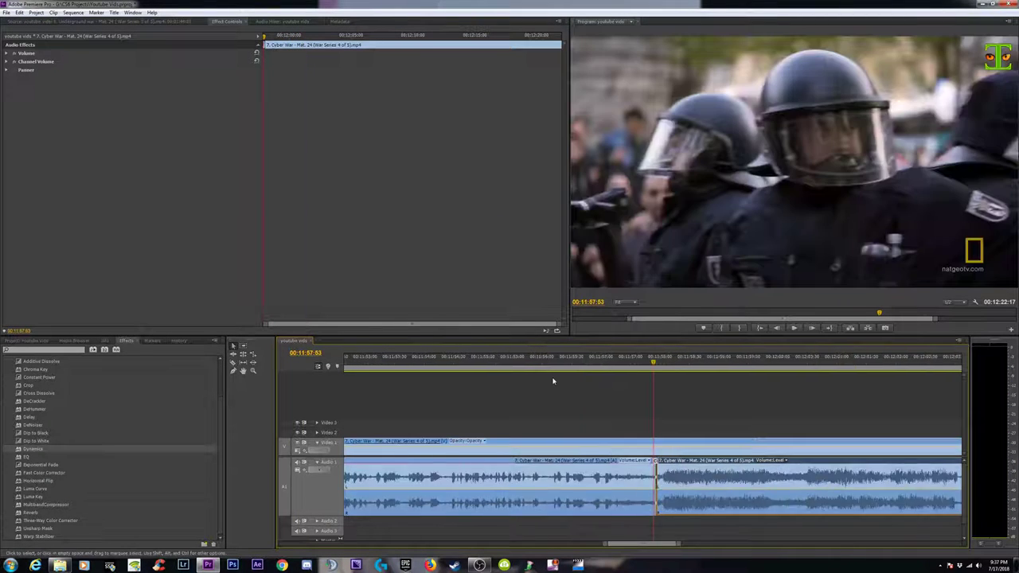
pyautogui.click(618, 363)
pyautogui.press('space')
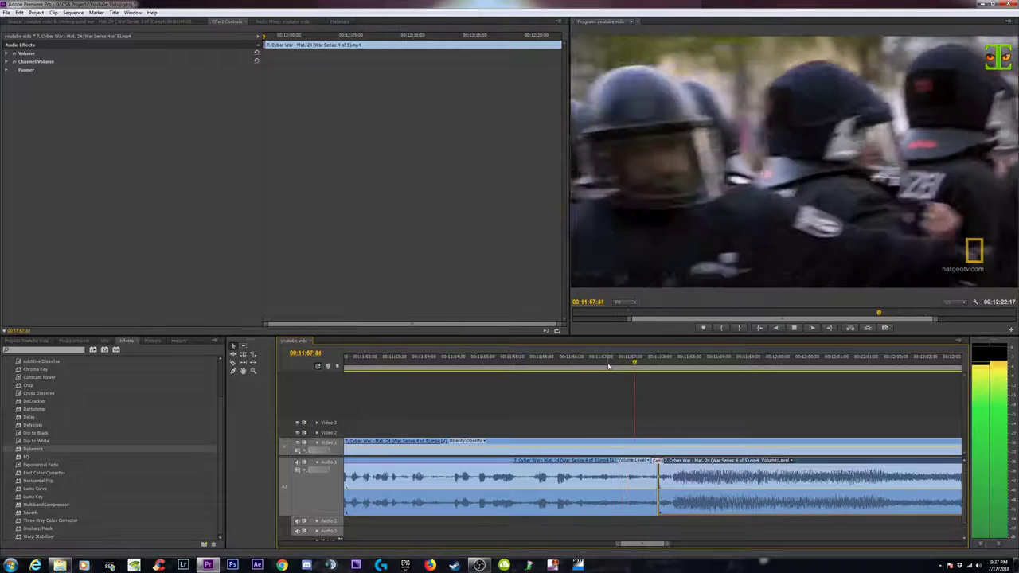
pyautogui.press('space')
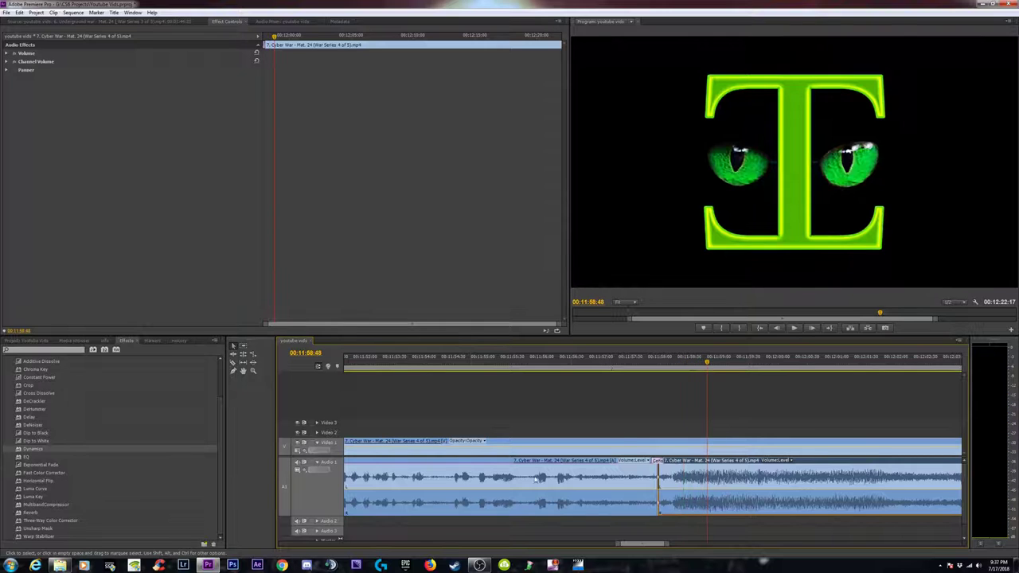
# Play from about 00:11:54 across the Cyber War audio cut and well into the logo section to compare the audio levels.
pyautogui.click(505, 475)
pyautogui.click(750, 467)
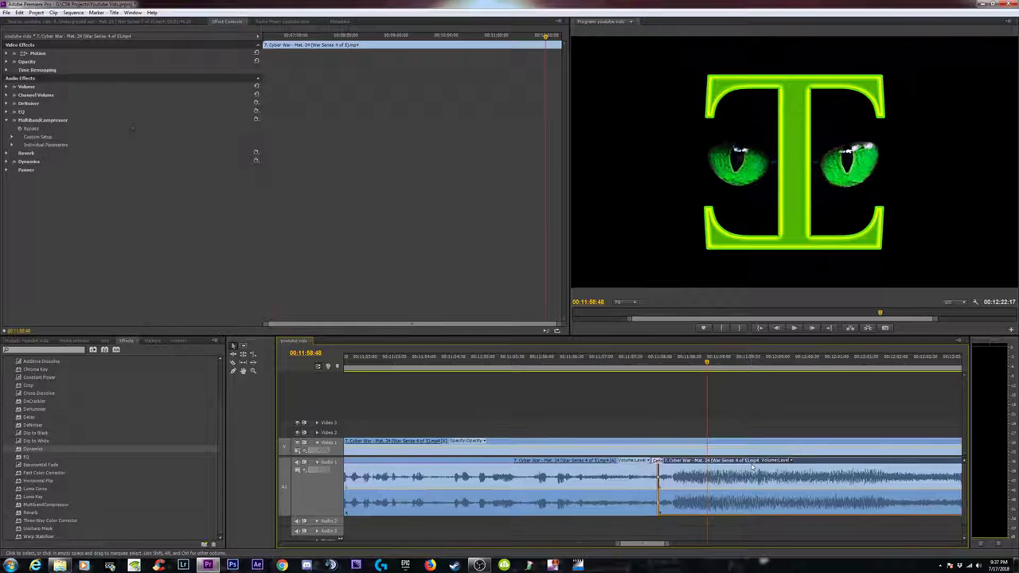
pyautogui.press('-')
pyautogui.press('-')
pyautogui.click(624, 368)
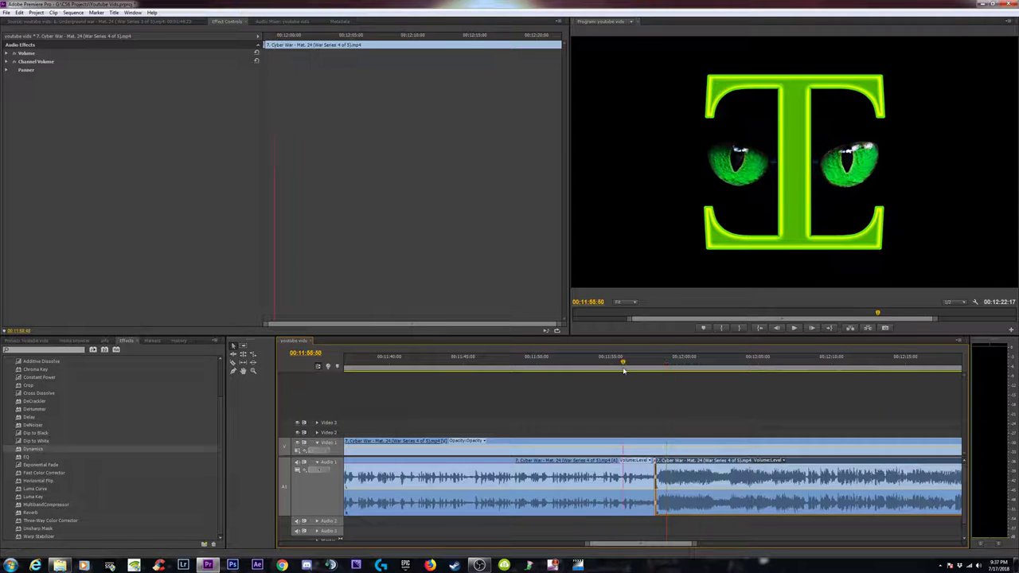
pyautogui.click(605, 362)
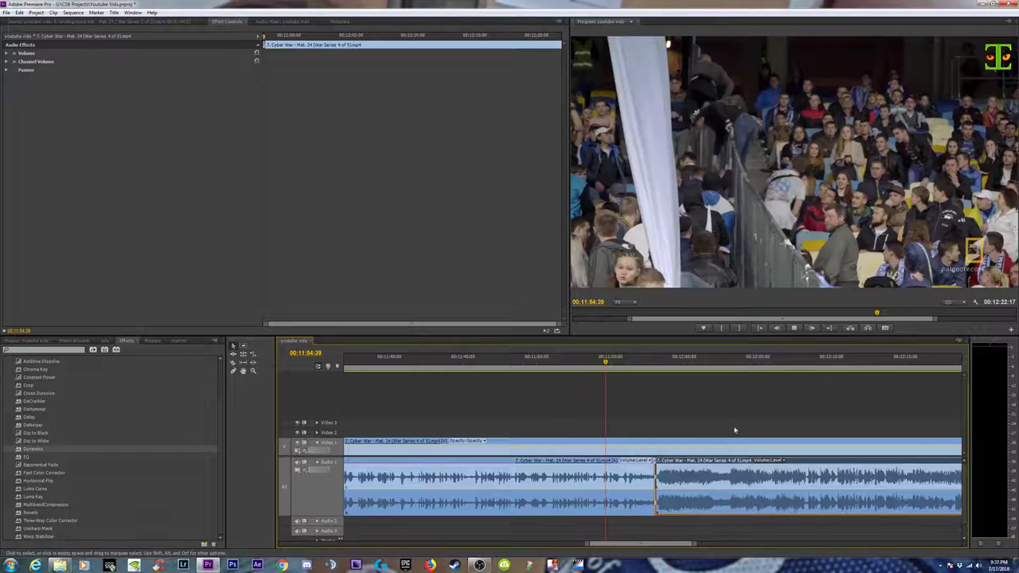
pyautogui.press('space')
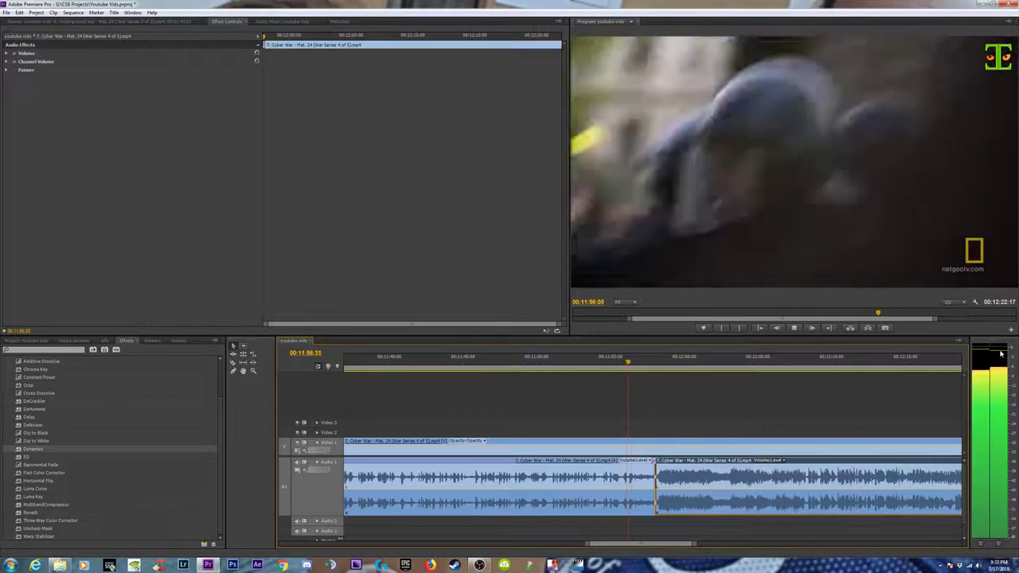
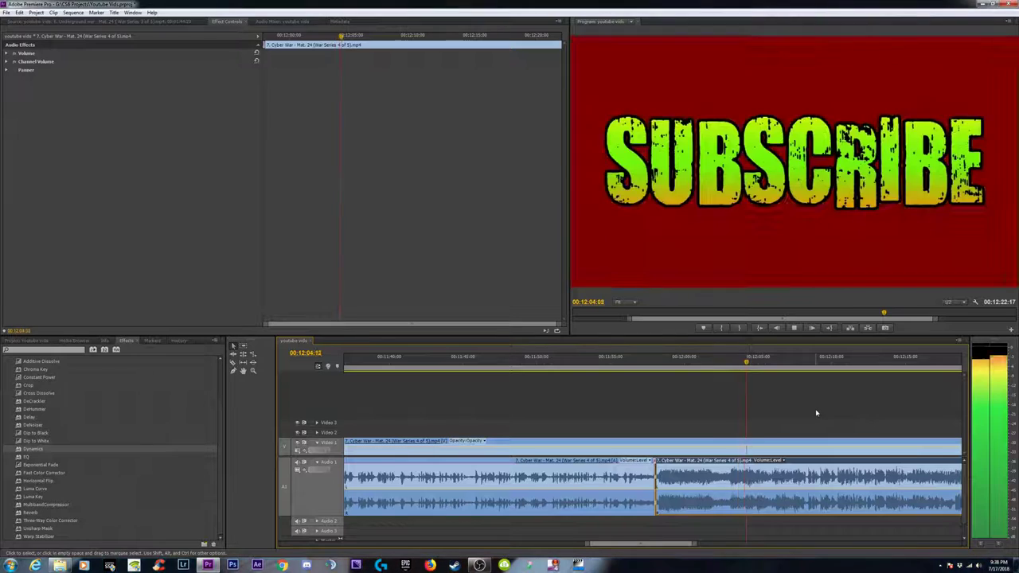
pyautogui.press('space')
pyautogui.click(742, 415)
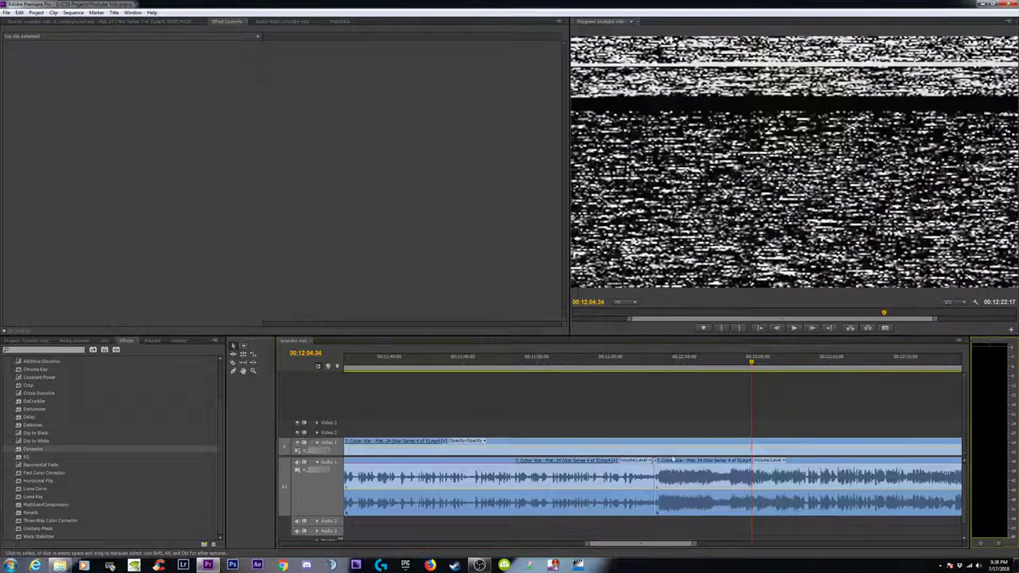
# Play the Cyber War clip from about 00:06:58 to check its processed audio from the logo animation into the footage.
pyautogui.click(541, 478)
pyautogui.press('-')
pyautogui.press('-')
pyautogui.press('-')
pyautogui.press('-')
pyautogui.press('-')
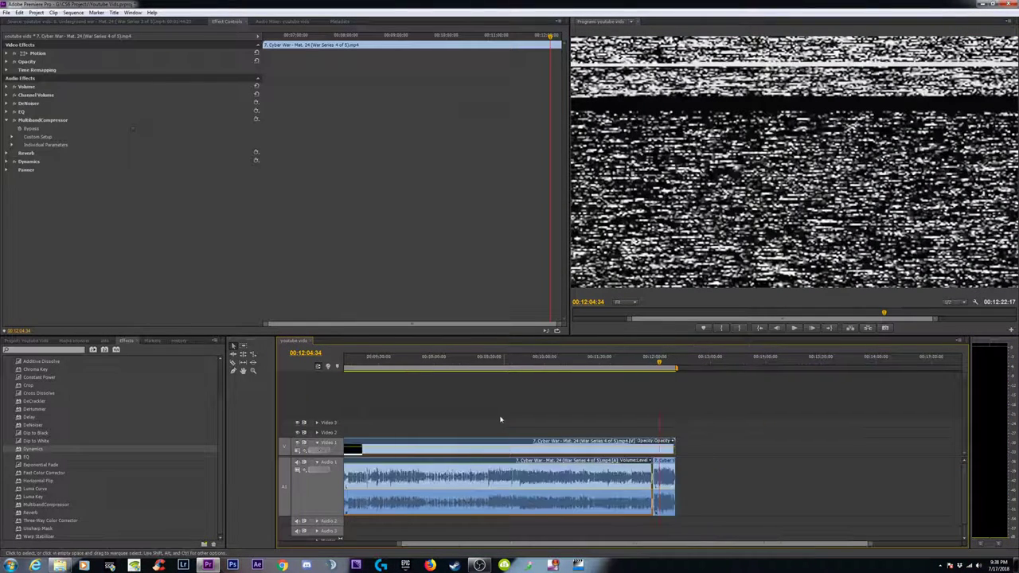
pyautogui.click(522, 414)
pyautogui.press('=')
pyautogui.press('-')
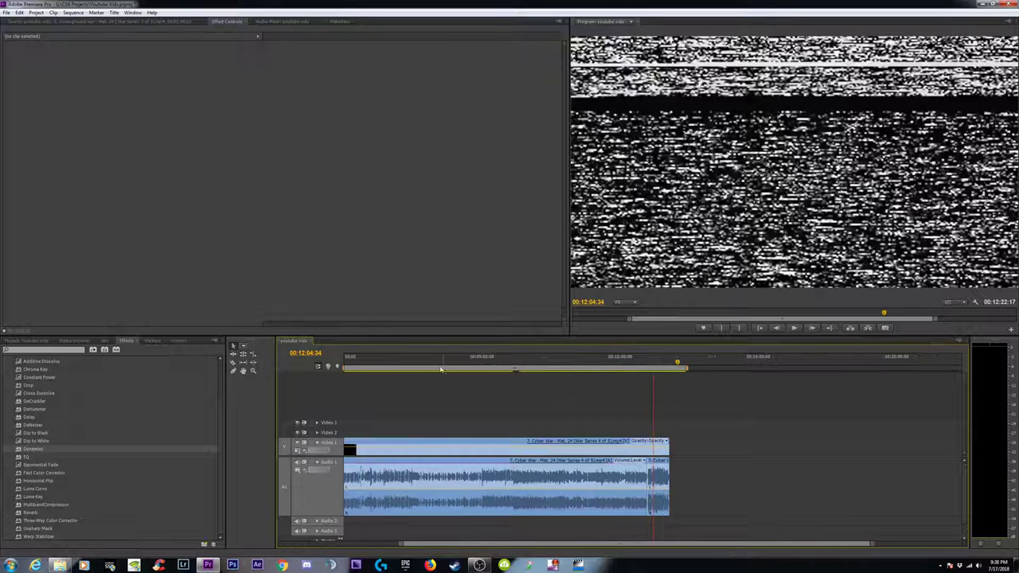
pyautogui.click(533, 363)
pyautogui.press('=')
pyautogui.press('=')
pyautogui.press('=')
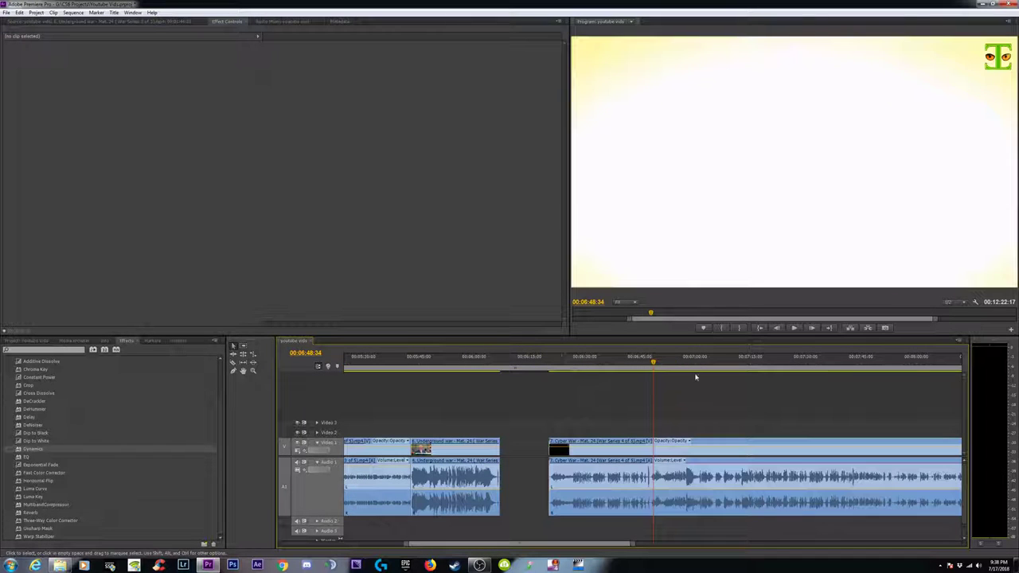
pyautogui.click(686, 365)
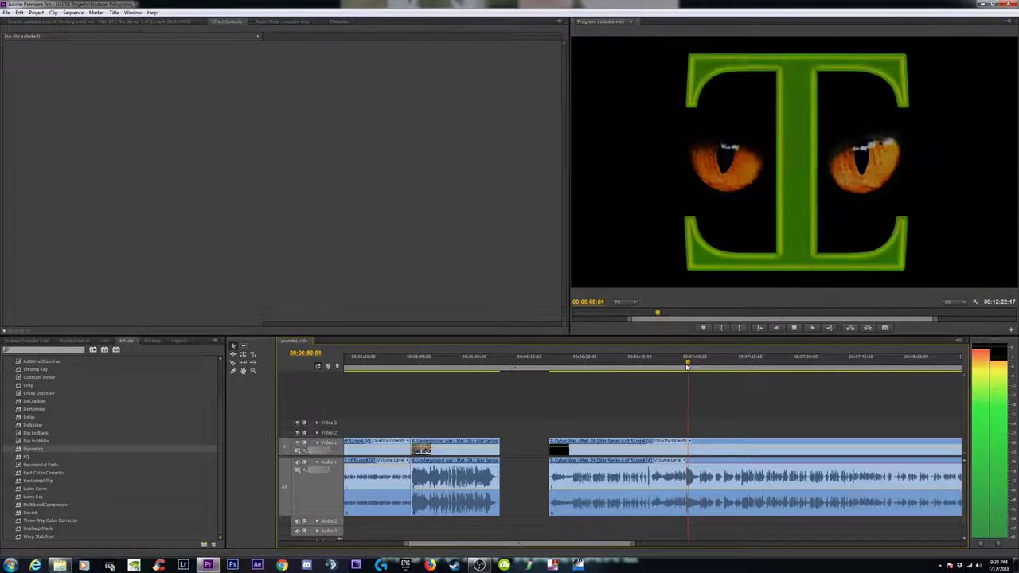
pyautogui.press('space')
pyautogui.press('space')
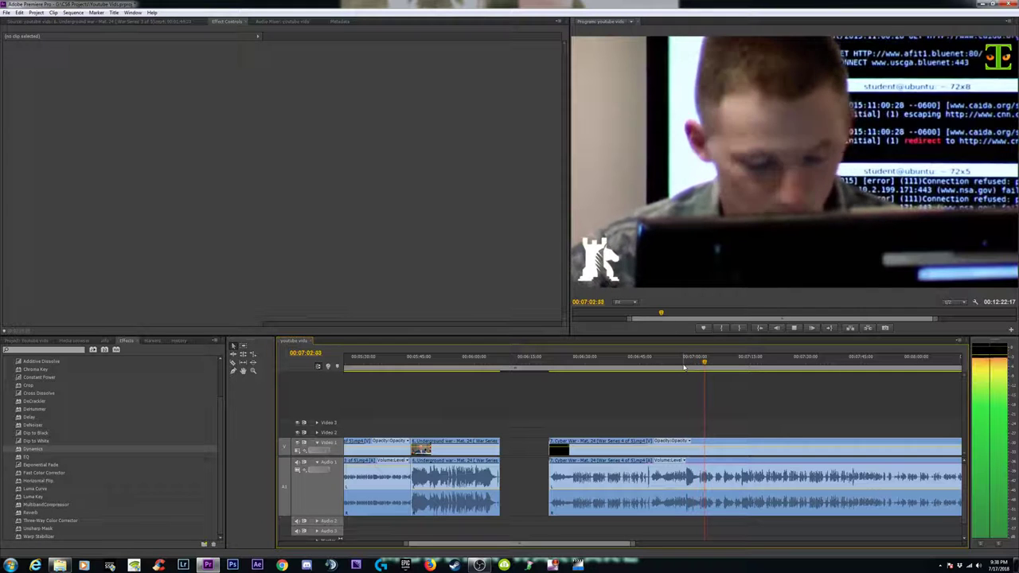
pyautogui.press('-')
pyautogui.press('-')
pyautogui.press('-')
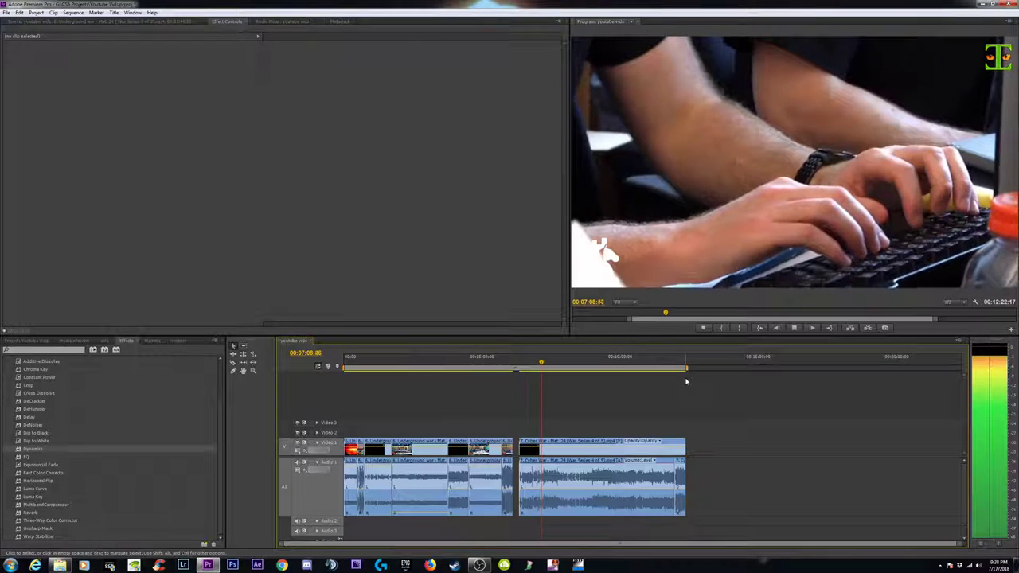
pyautogui.press('space')
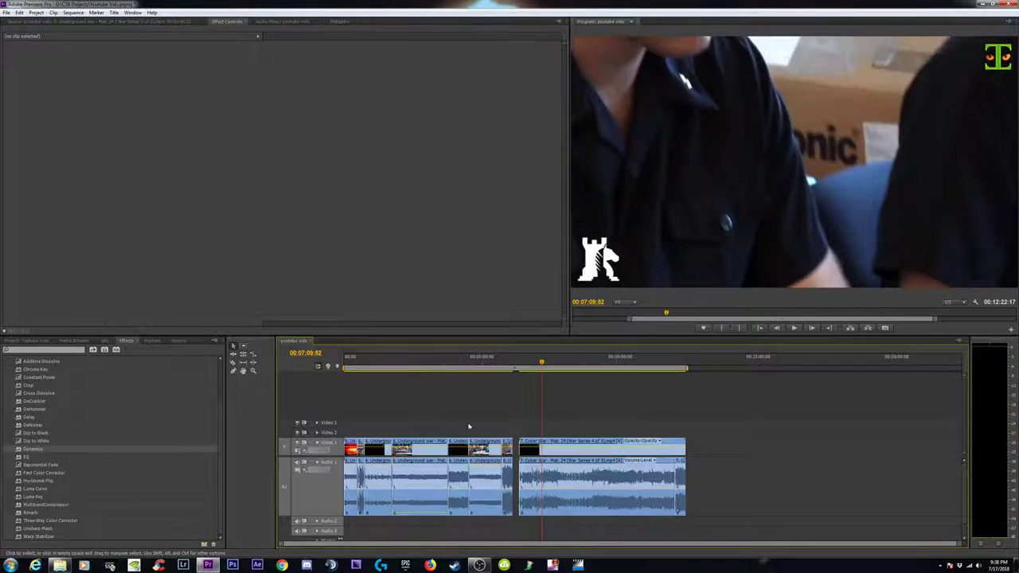
# Show the Volume Level keyframes on the Underground war audio section that starts near 00:01:45.
pyautogui.click(379, 364)
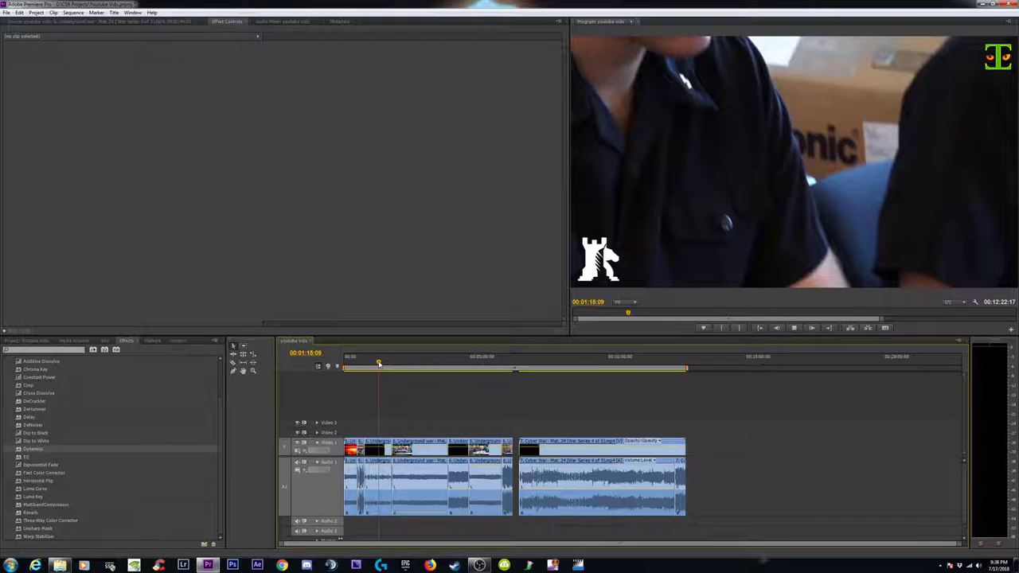
pyautogui.press('space')
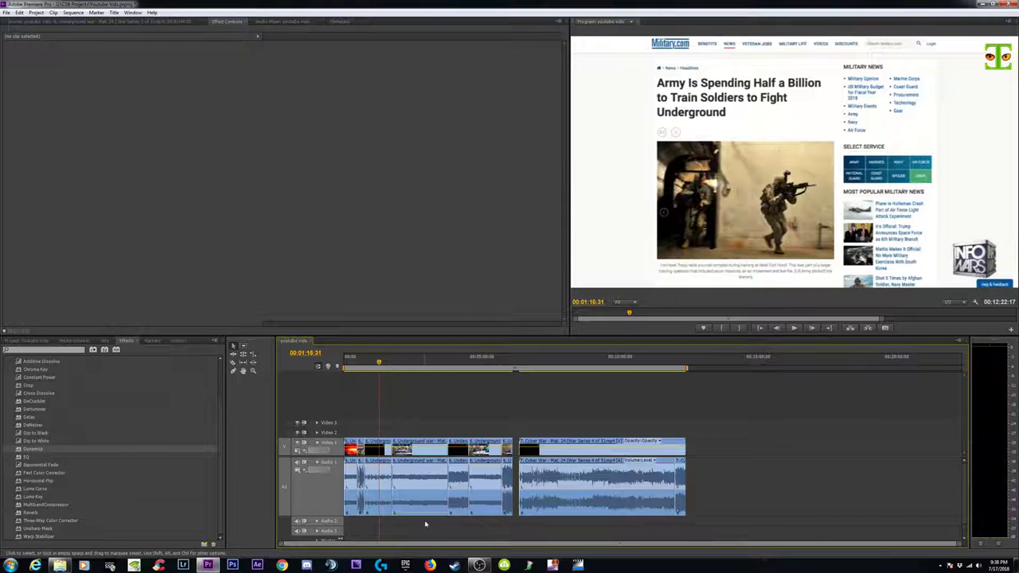
pyautogui.click(419, 507)
pyautogui.press('=')
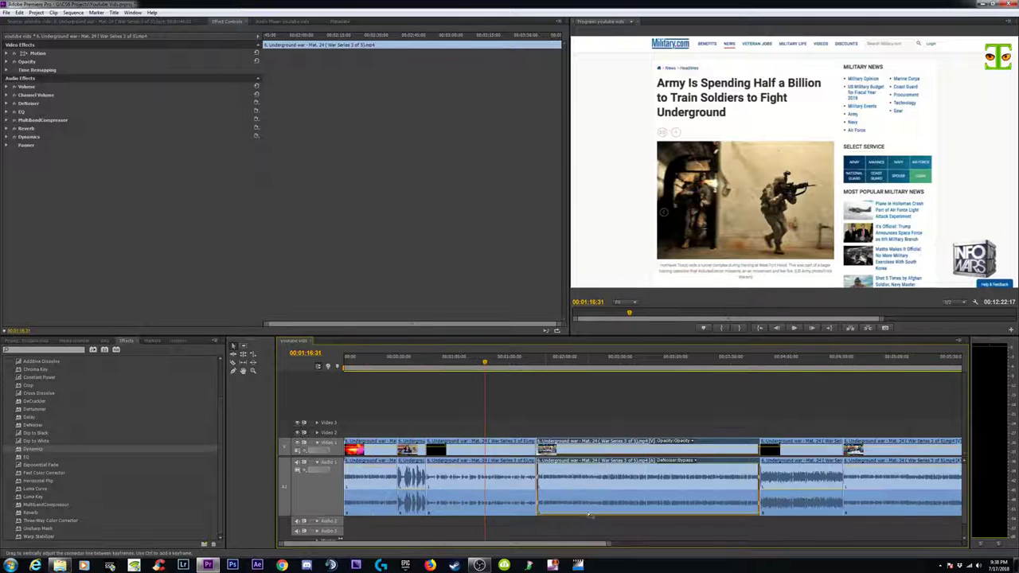
pyautogui.click(605, 530)
pyautogui.click(590, 494)
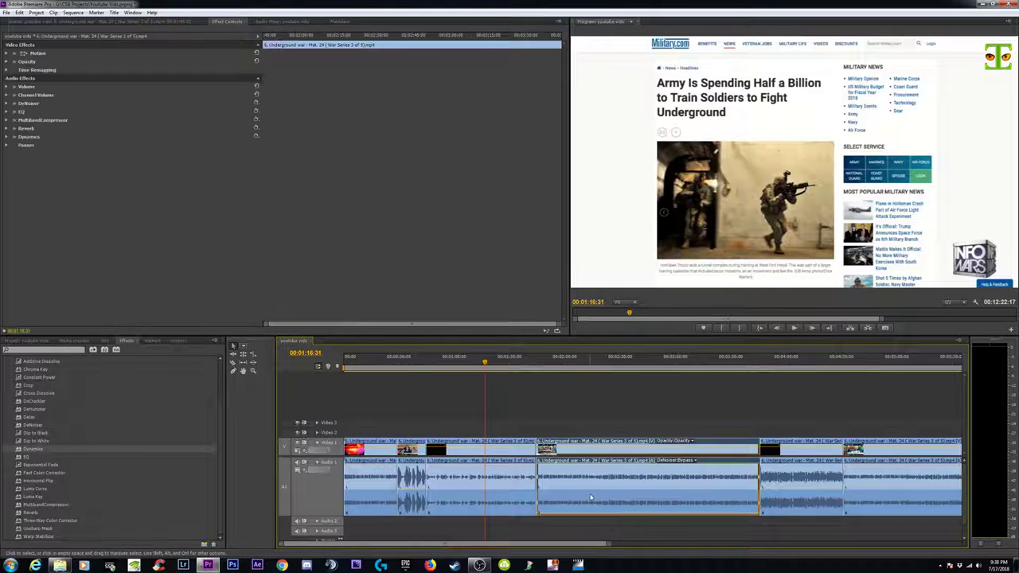
pyautogui.rightClick(589, 494)
pyautogui.moveTo(622, 491)
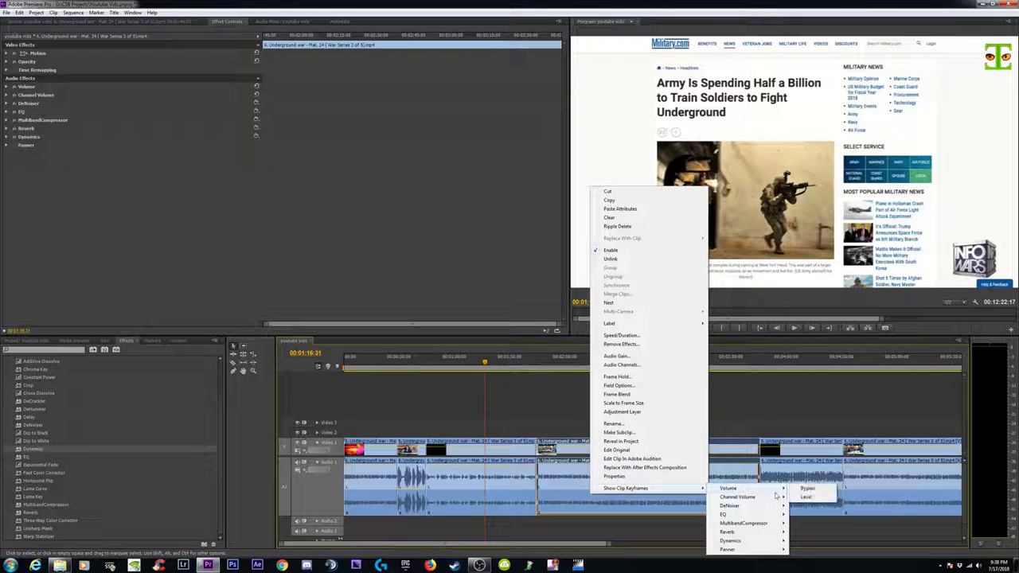
pyautogui.click(807, 497)
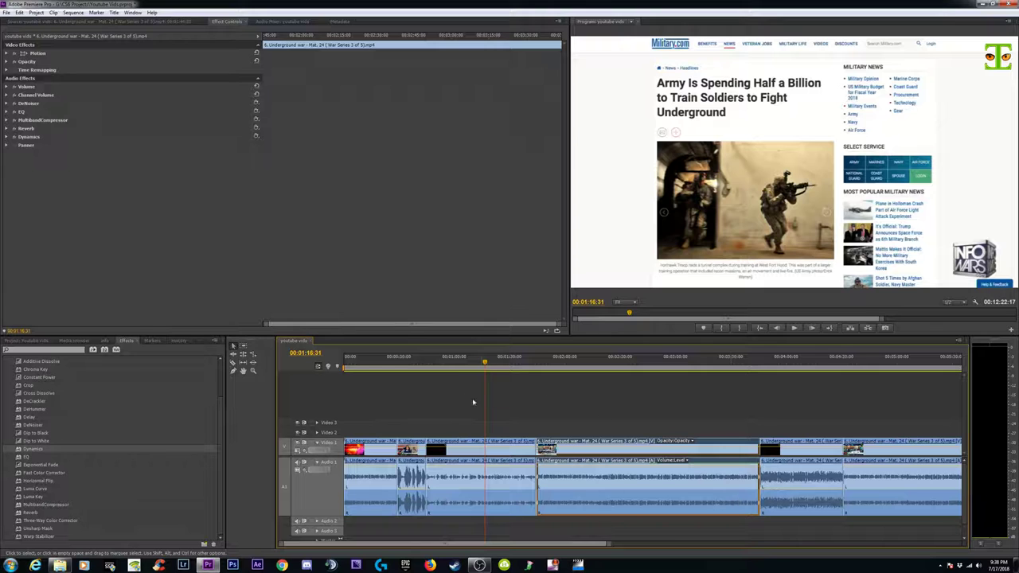
# Play the Underground war audio from about 00:01:05 to check its levels.
pyautogui.press('space')
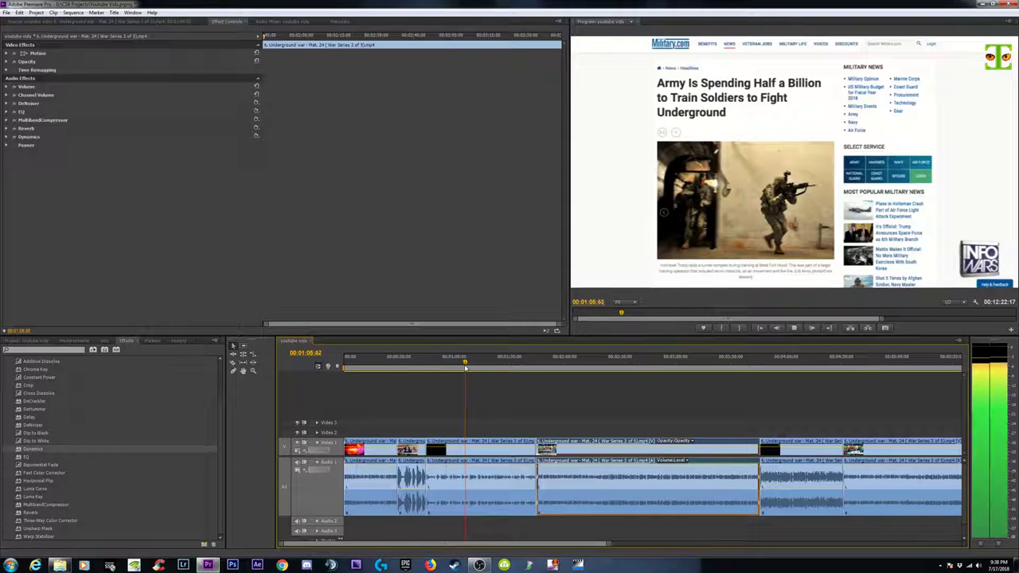
pyautogui.press('-')
pyautogui.press('-')
pyautogui.click(446, 408)
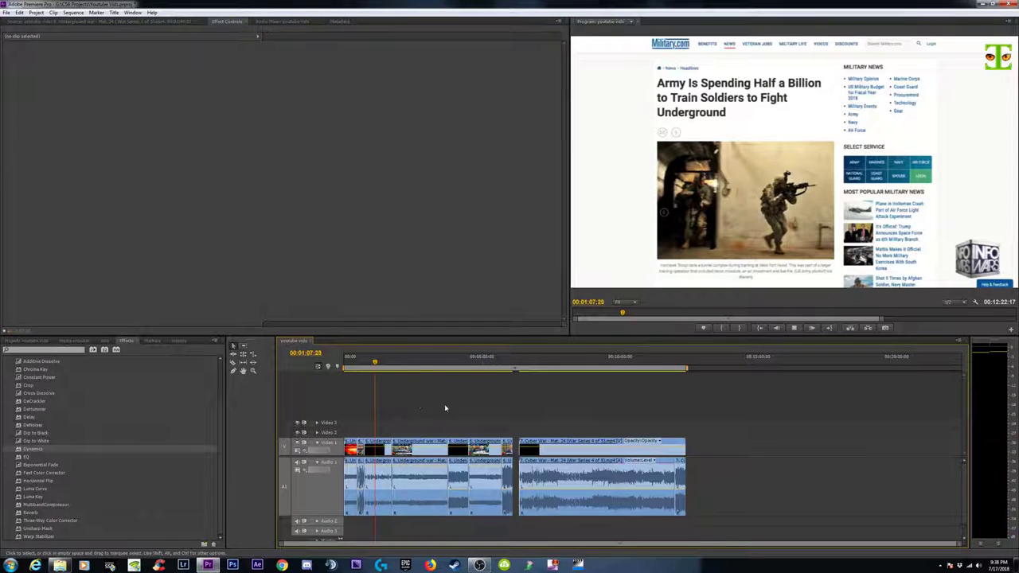
# Play the Underground war audio from about 00:00:23 across the cut near 00:00:29 to compare the two sections.
pyautogui.click(355, 360)
pyautogui.press('=')
pyautogui.press('=')
pyautogui.press('=')
pyautogui.press('=')
pyautogui.press('=')
pyautogui.press('=')
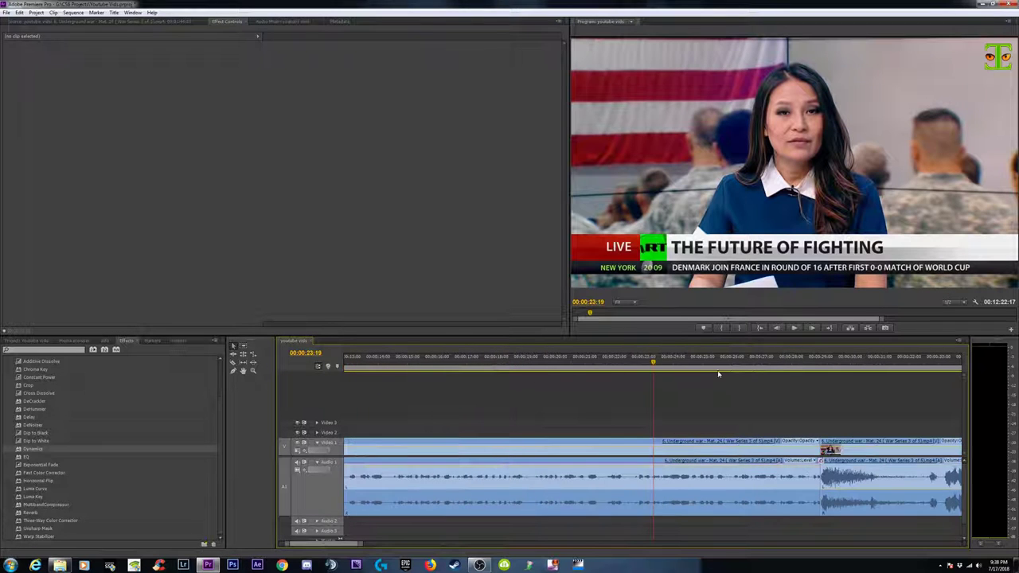
pyautogui.press('space')
pyautogui.press('-')
pyautogui.press('-')
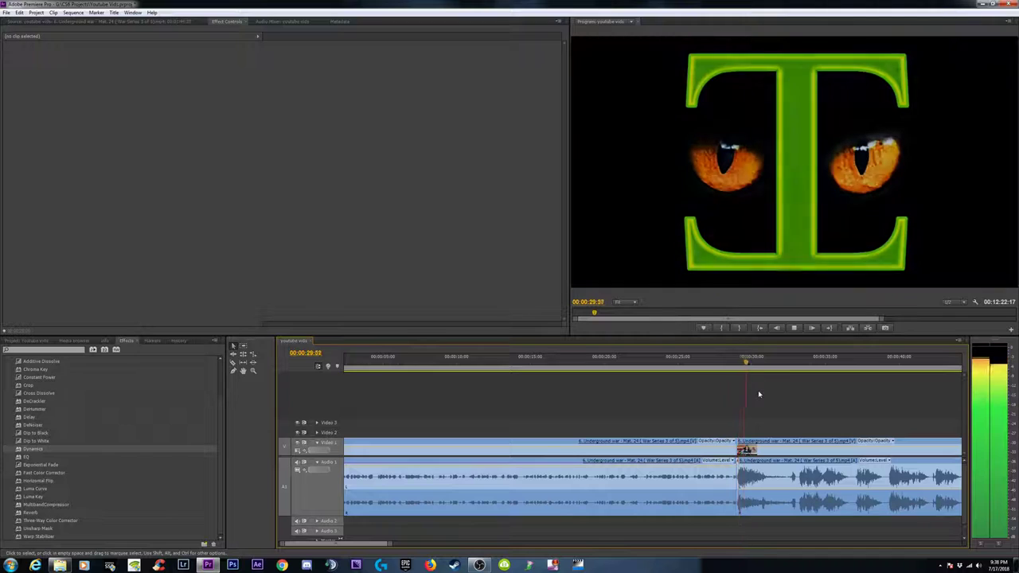
pyautogui.press('-')
# Replay the end of the Underground war section before the cut near 00:00:44 several times to judge its audio.
pyautogui.click(662, 365)
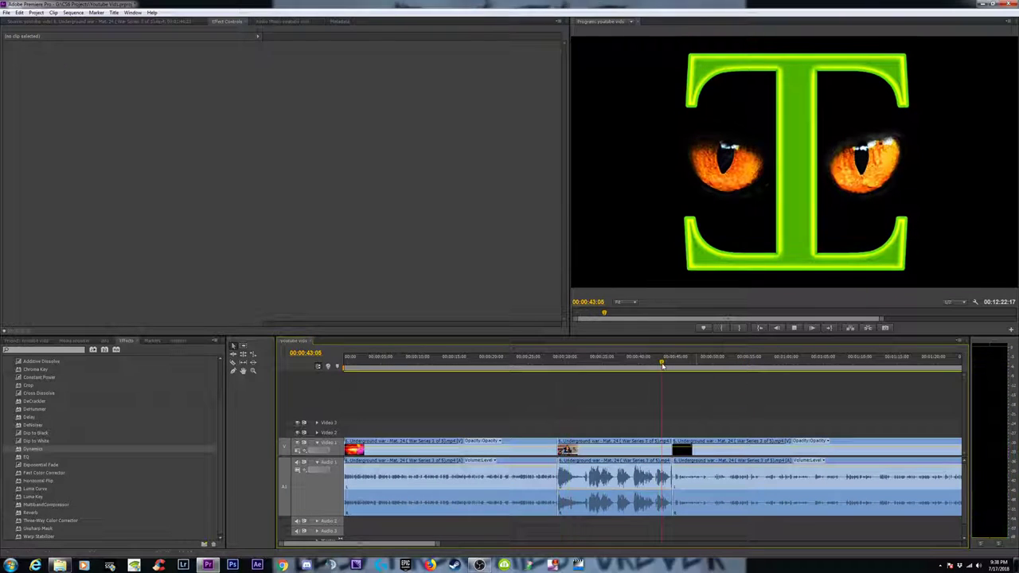
pyautogui.press('space')
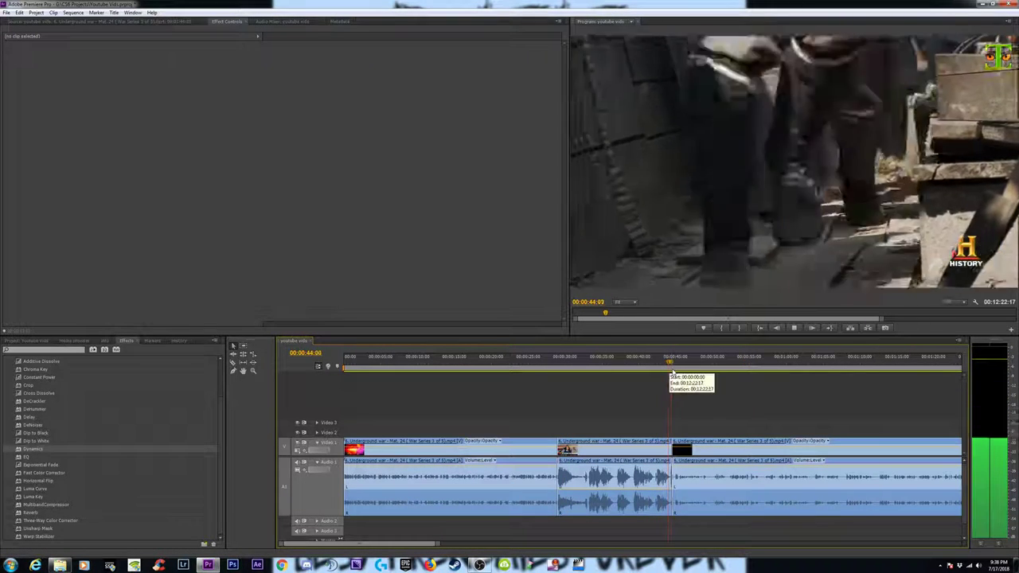
pyautogui.click(646, 365)
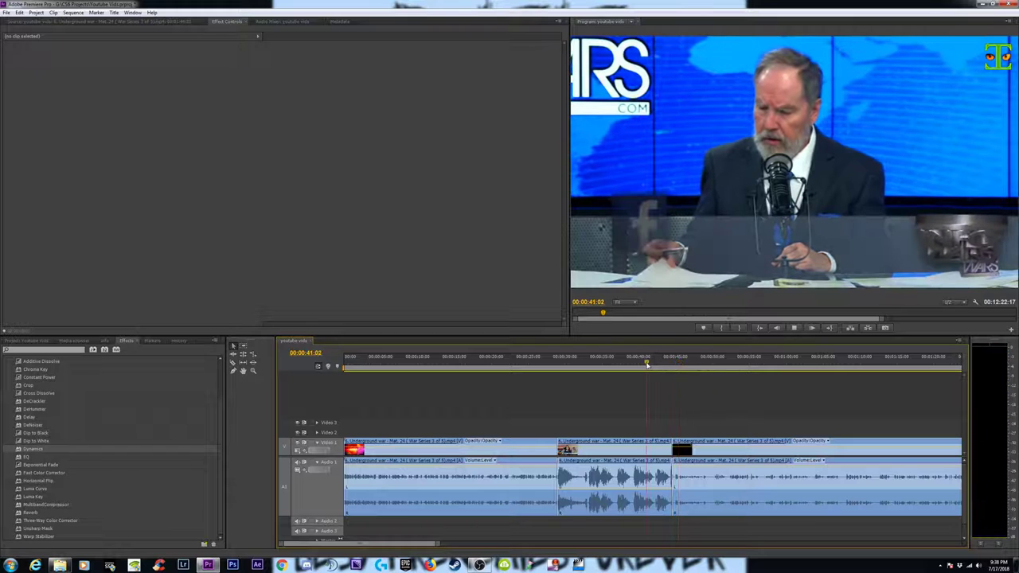
pyautogui.press('space')
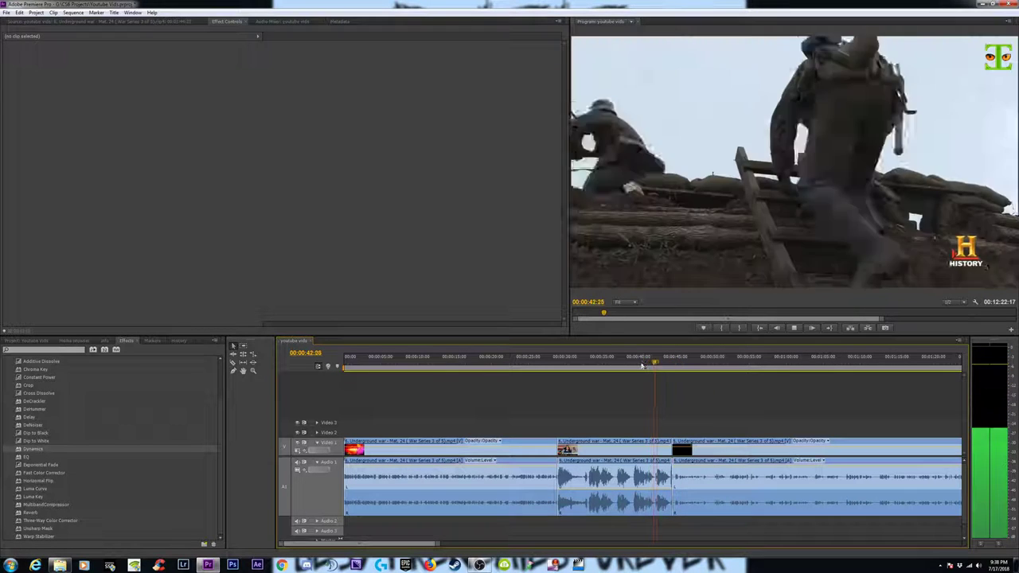
pyautogui.moveTo(637, 364); pyautogui.dragTo(617, 368)
pyautogui.press('space')
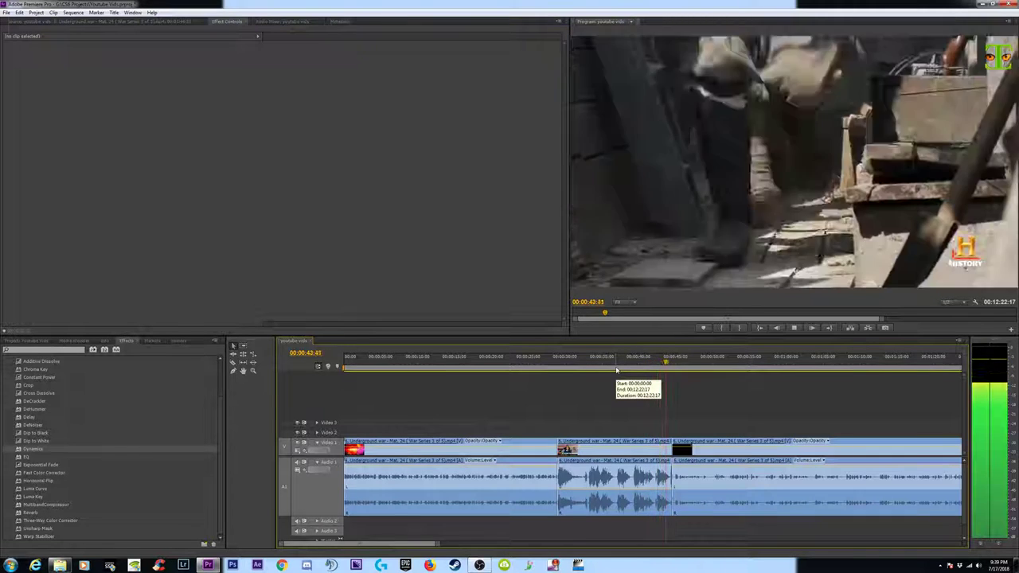
# Play the Underground war section from about 00:00:32 to find where the History footage's audio starts.
pyautogui.click(588, 363)
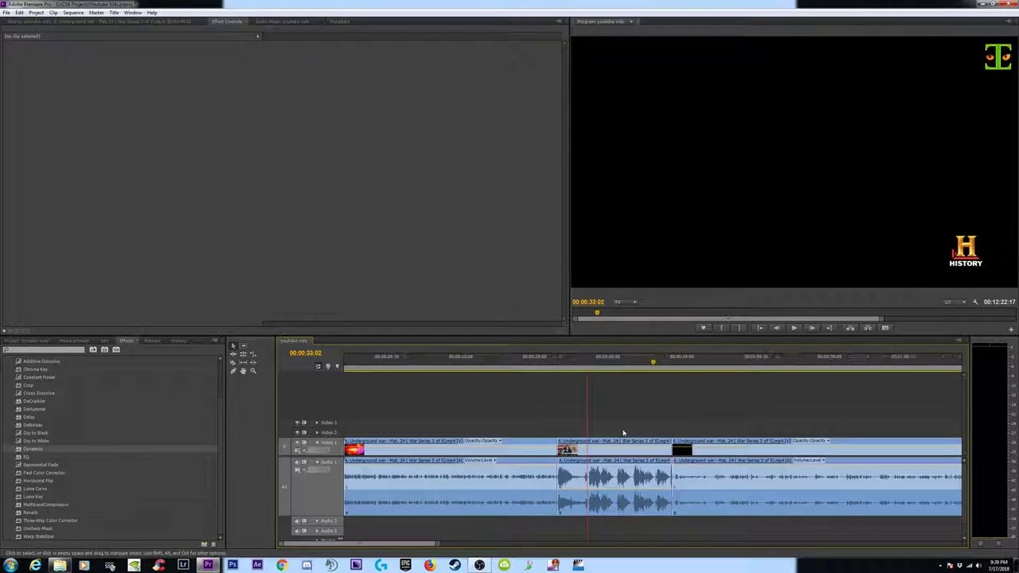
pyautogui.press('=')
pyautogui.click(621, 365)
pyautogui.press('space')
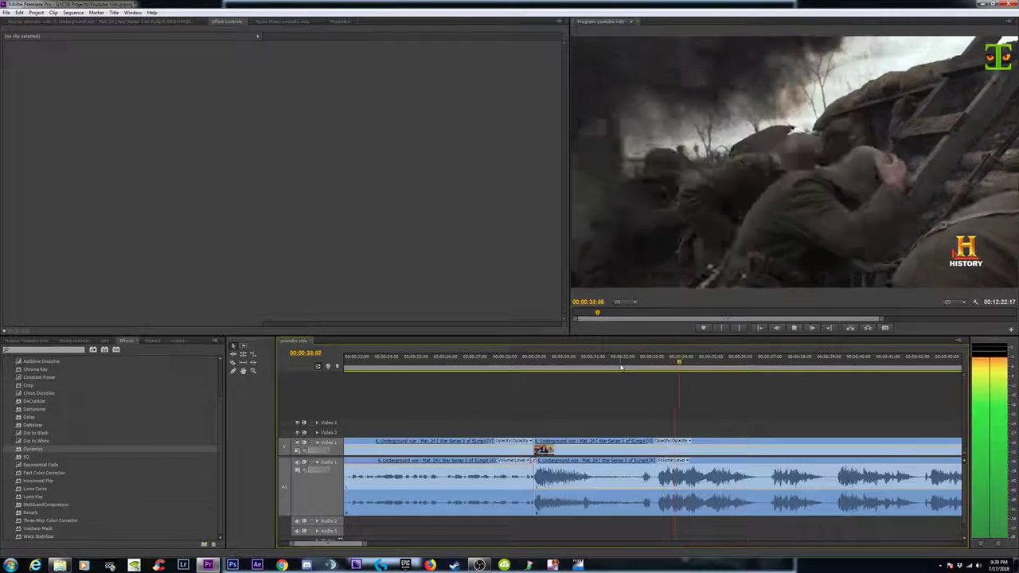
pyautogui.press('-')
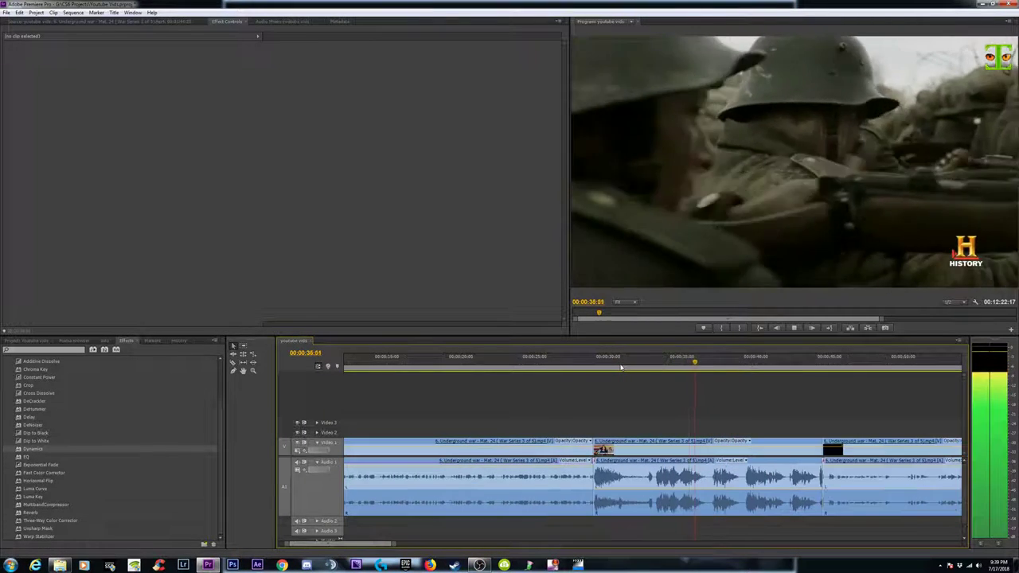
pyautogui.press('-')
pyautogui.press('=')
pyautogui.press('=')
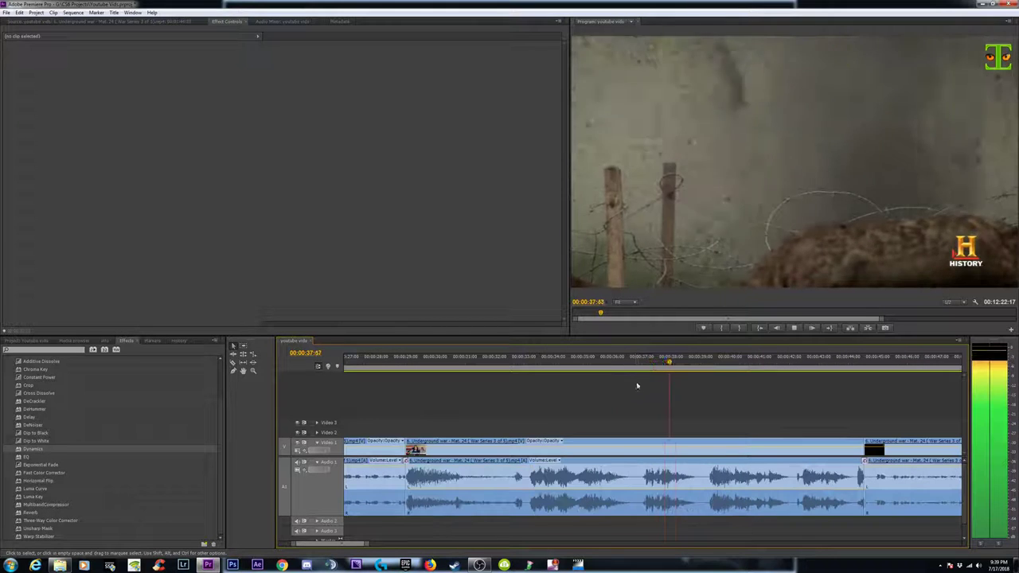
# Split the Underground war audio at about 00:00:33, leaving the video uncut, and select the pieces on both sides of the cut.
pyautogui.press('c')
pyautogui.press('space')
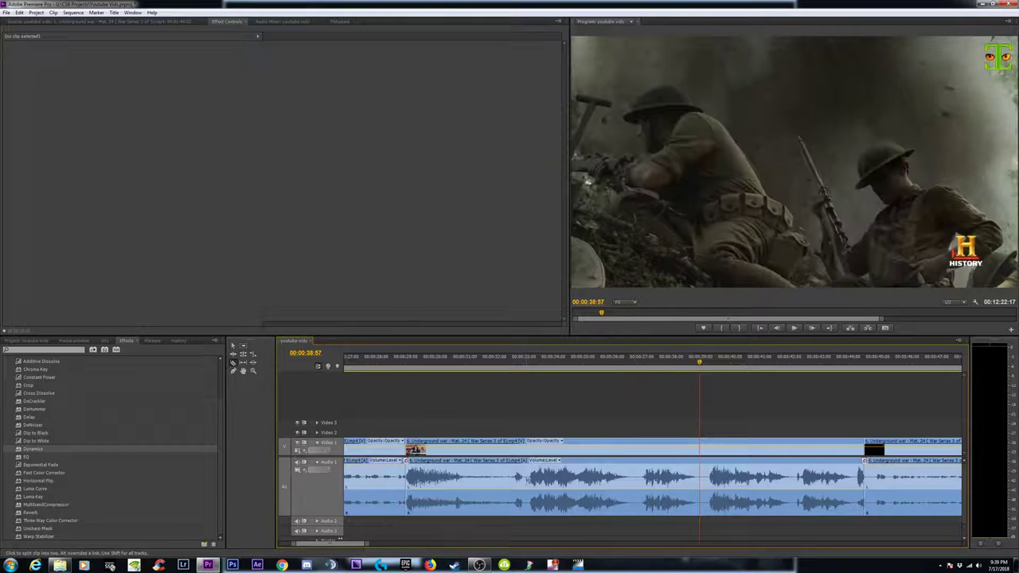
pyautogui.click(527, 480)
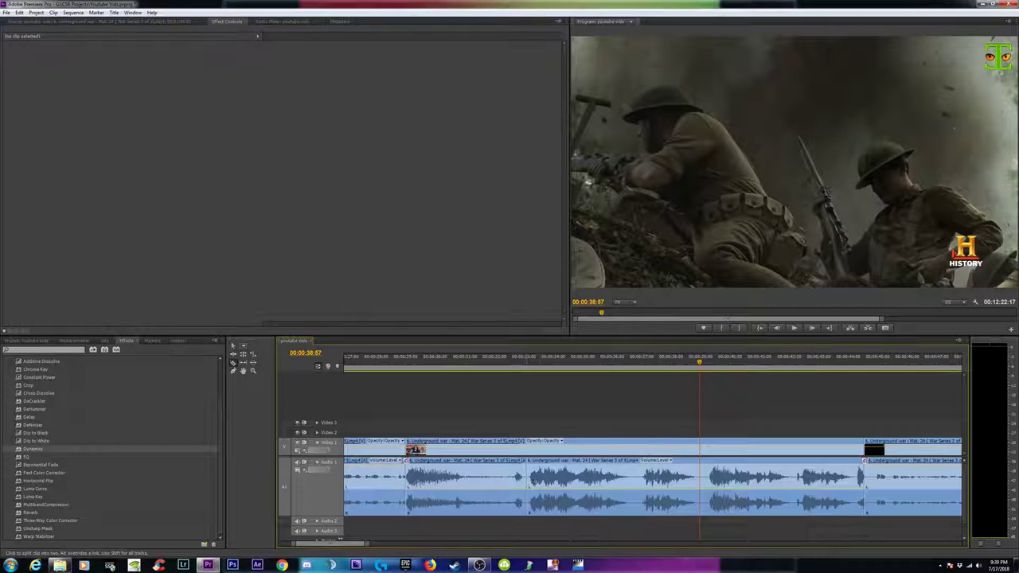
pyautogui.press('v')
pyautogui.moveTo(547, 531); pyautogui.dragTo(513, 503)
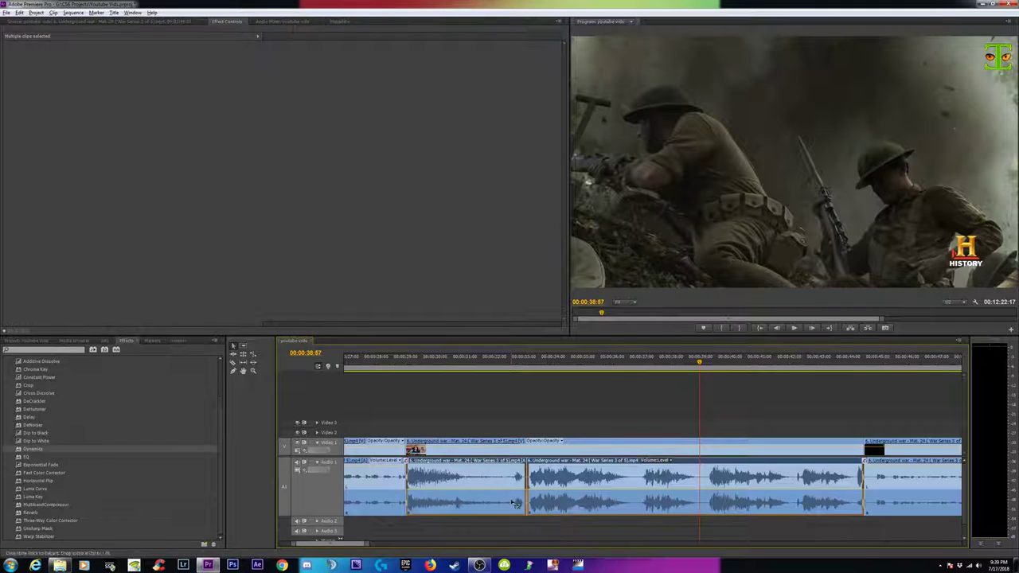
# Apply the EQ effect with the Loudness preset to the Underground war audio between 00:00:33 and 00:00:44, and open its custom setup.
pyautogui.click(654, 521)
pyautogui.click(704, 492)
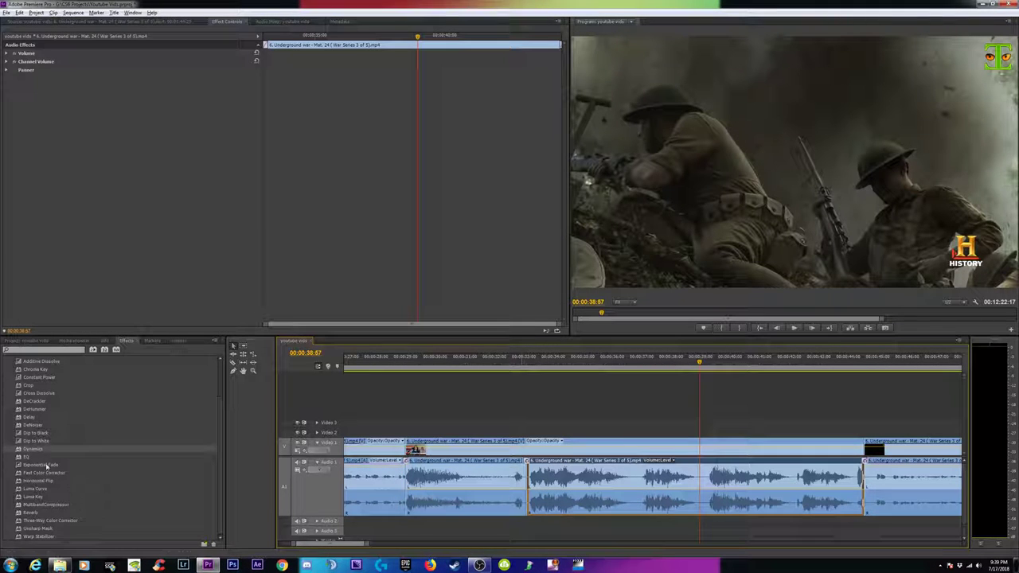
pyautogui.click(45, 458)
pyautogui.moveTo(664, 483); pyautogui.dragTo(665, 483)
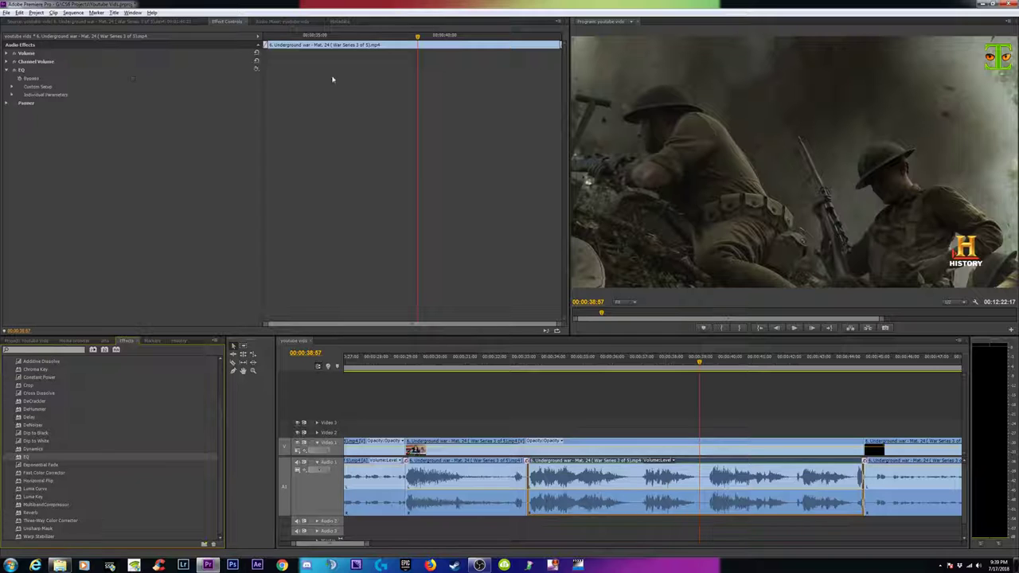
pyautogui.click(255, 70)
pyautogui.click(276, 157)
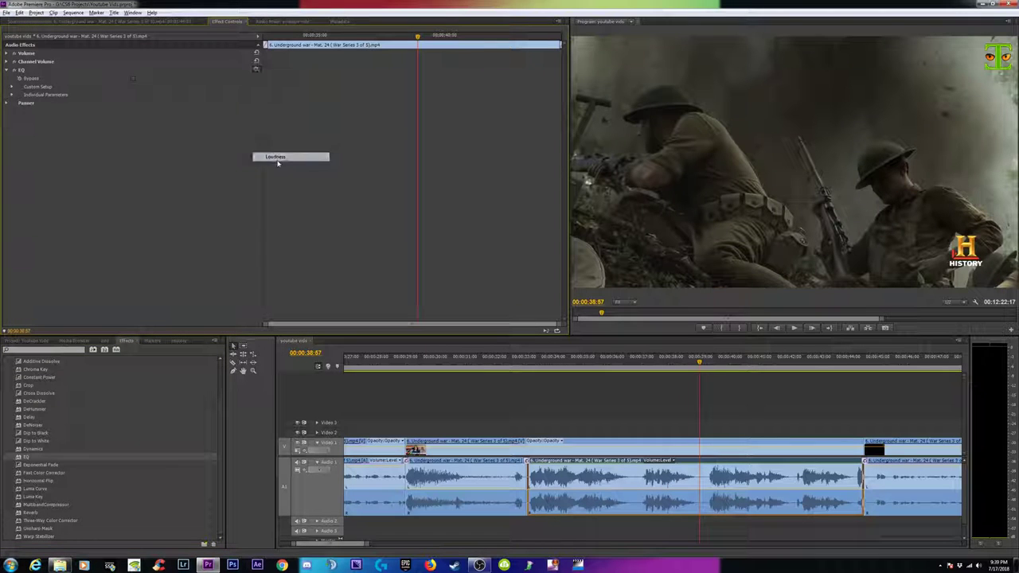
pyautogui.click(12, 88)
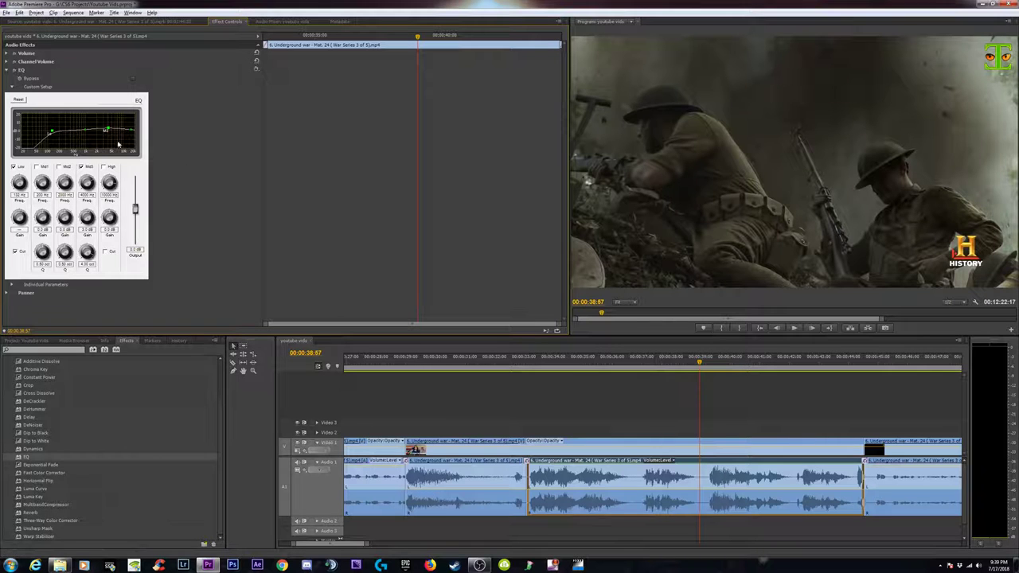
# Enable the EQ's Mid1, Mid2 and High bands and cut Mid1 by about 6.4 dB while playing the History section.
pyautogui.click(40, 167)
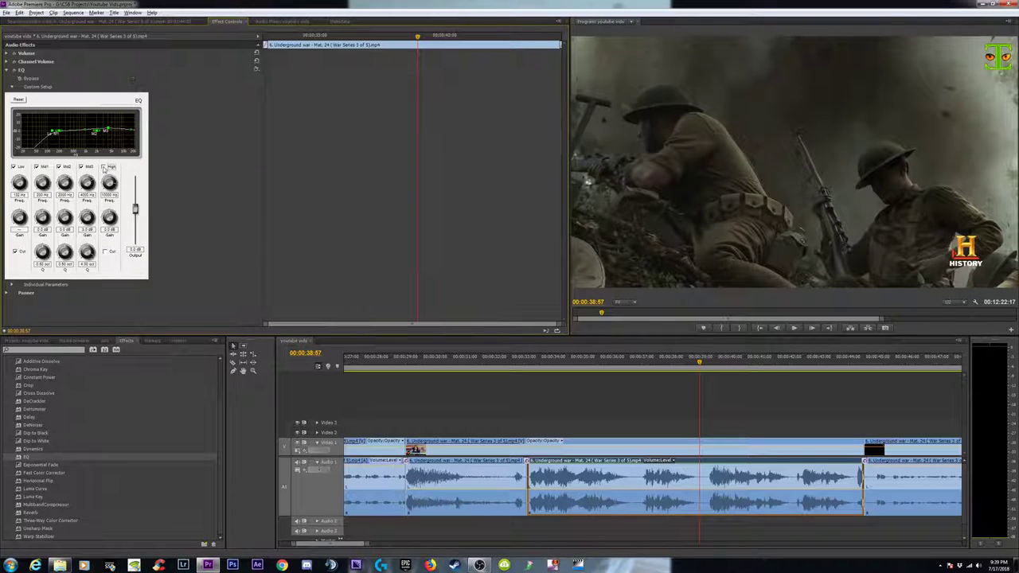
pyautogui.click(518, 364)
pyautogui.press('space')
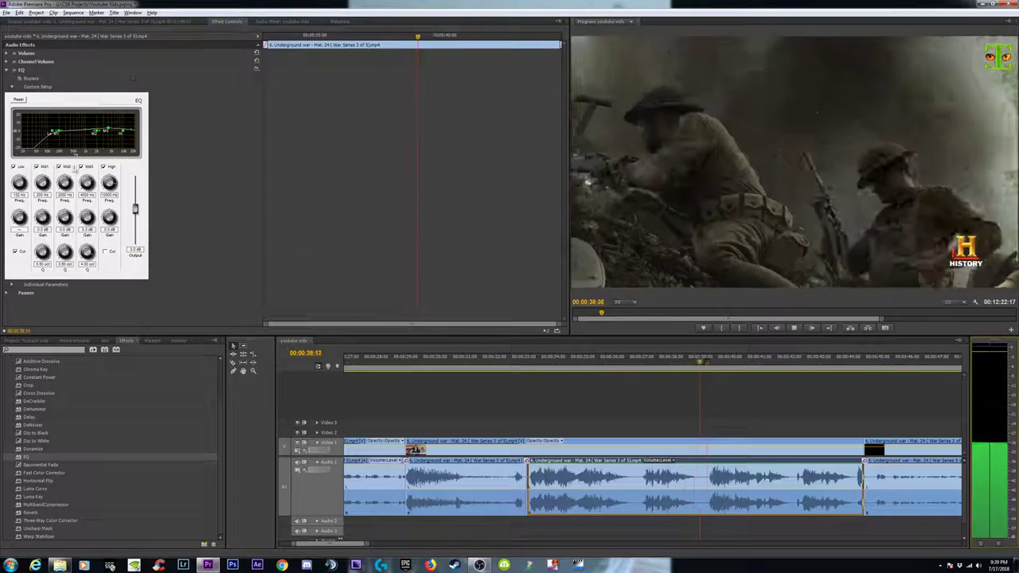
pyautogui.moveTo(58, 131); pyautogui.dragTo(76, 136)
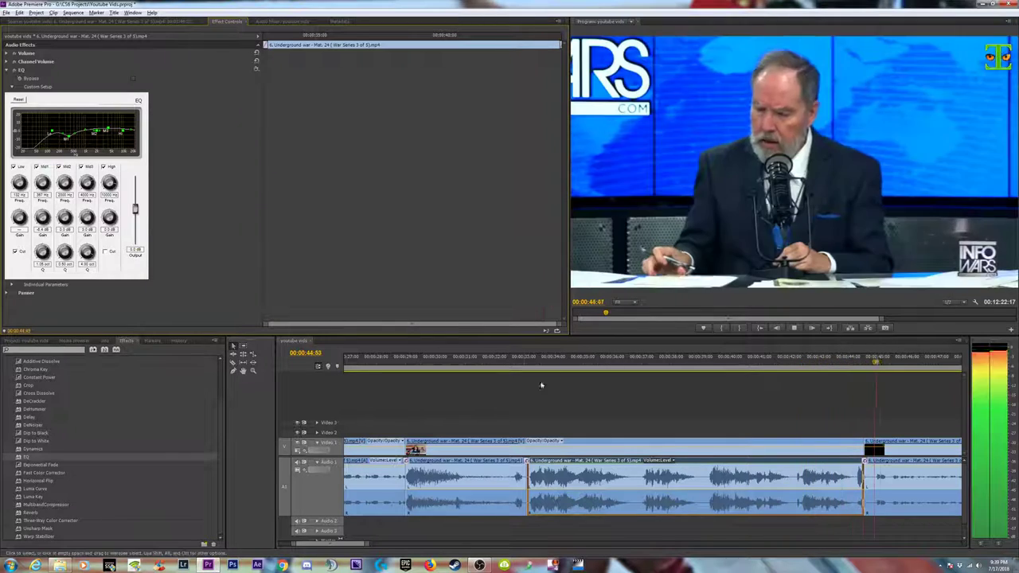
# Trim the History section's audio end back to 00:00:44:09, extend the following audio to meet it with a crossfade, and play the cut.
pyautogui.moveTo(824, 361); pyautogui.dragTo(852, 362)
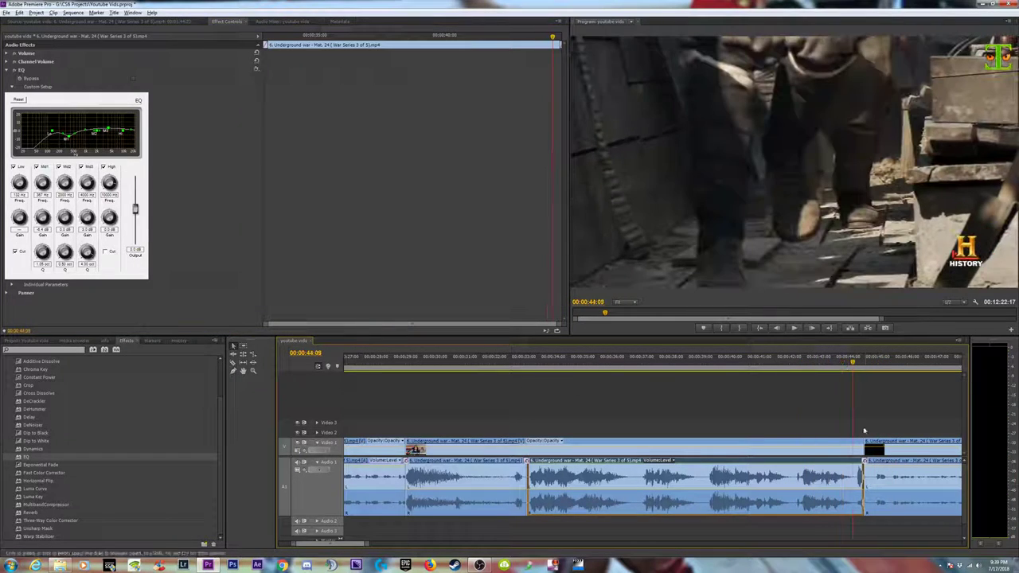
pyautogui.click(859, 505)
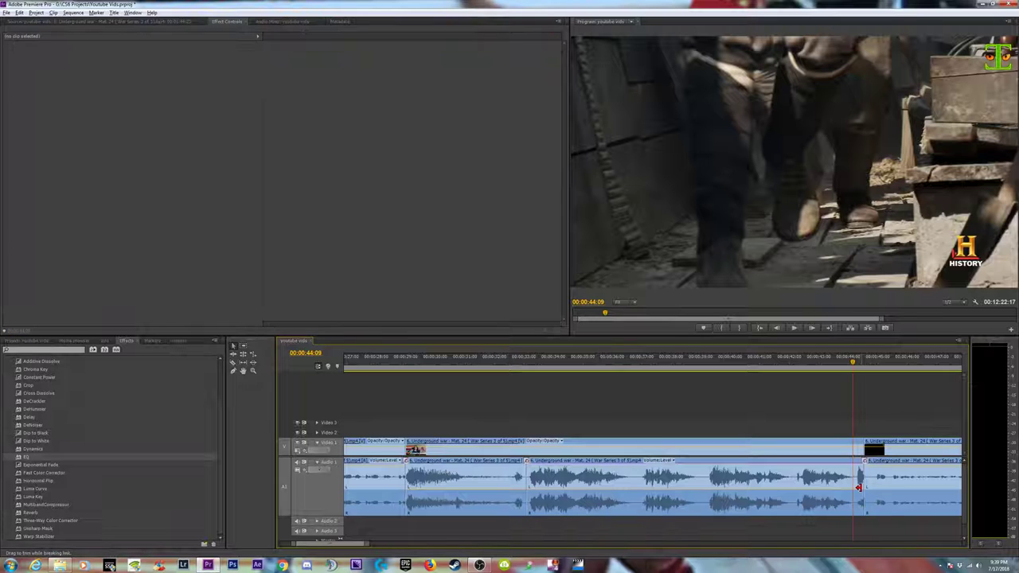
pyautogui.moveTo(858, 483); pyautogui.dragTo(852, 483)
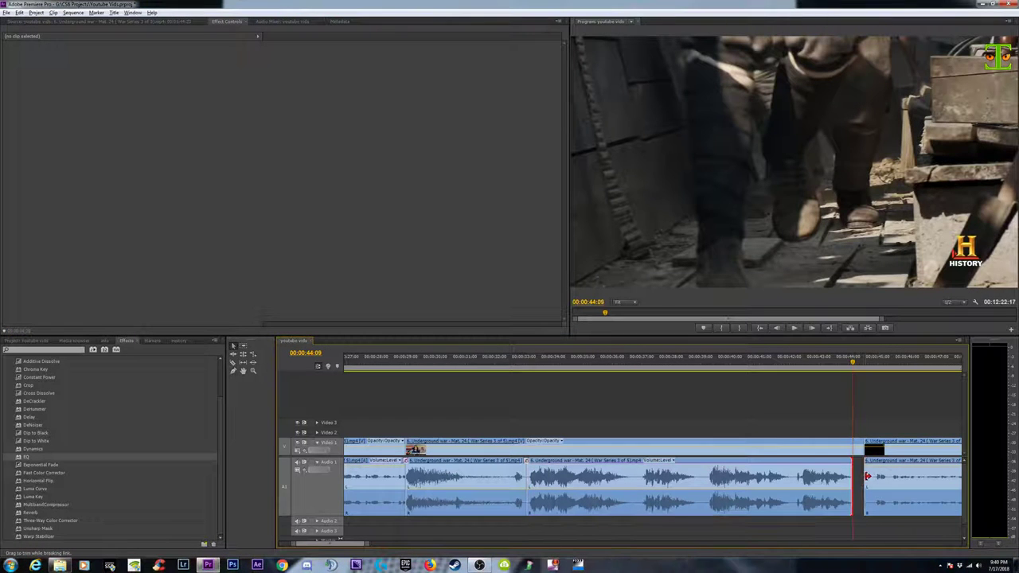
pyautogui.click(840, 481)
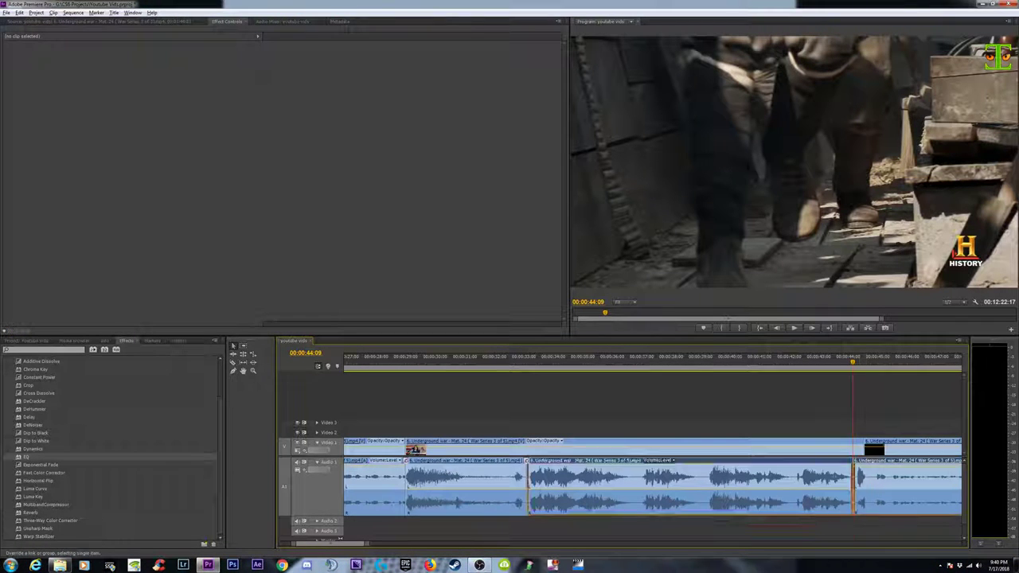
pyautogui.press('space')
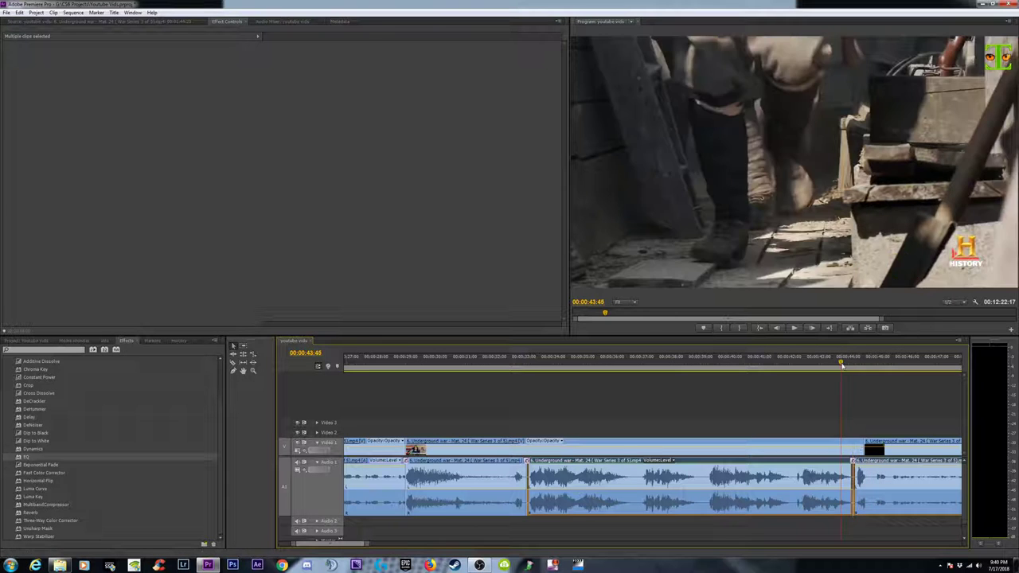
pyautogui.press('space')
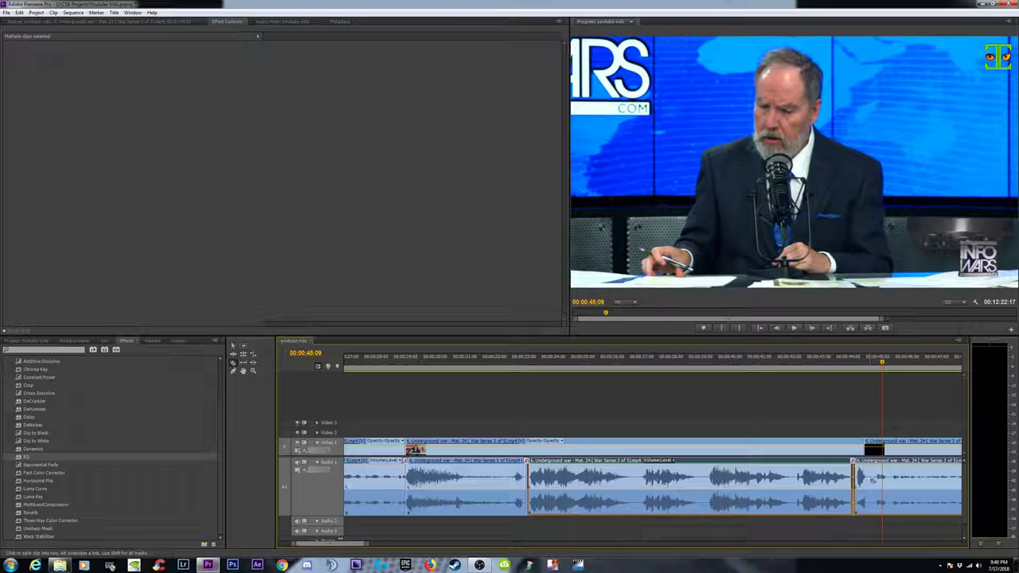
# Split off the short audio piece just after 00:00:44:09, crossfade its ends, and remove its audio effects.
pyautogui.moveTo(891, 525); pyautogui.dragTo(865, 502)
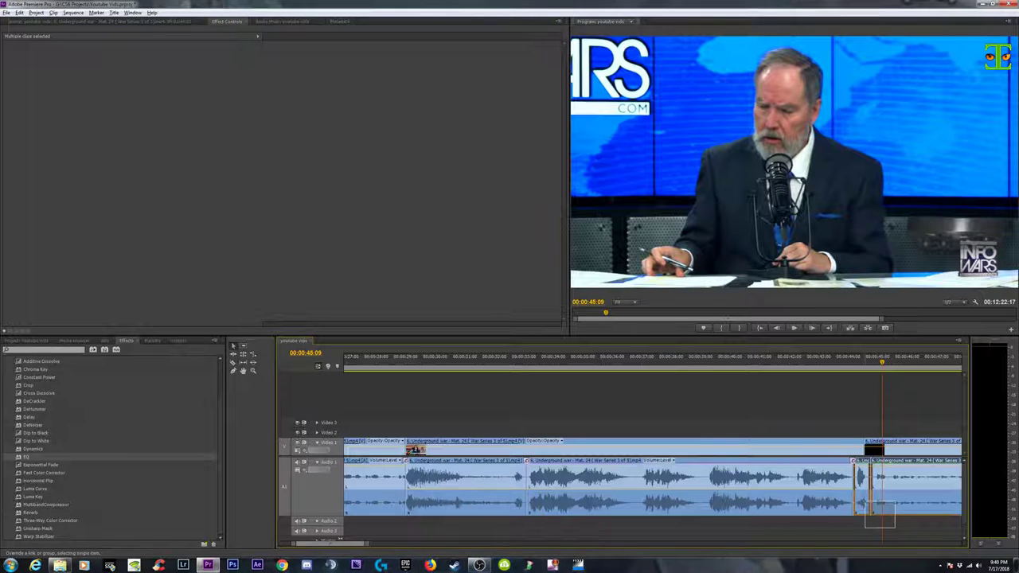
pyautogui.rightClick(863, 478)
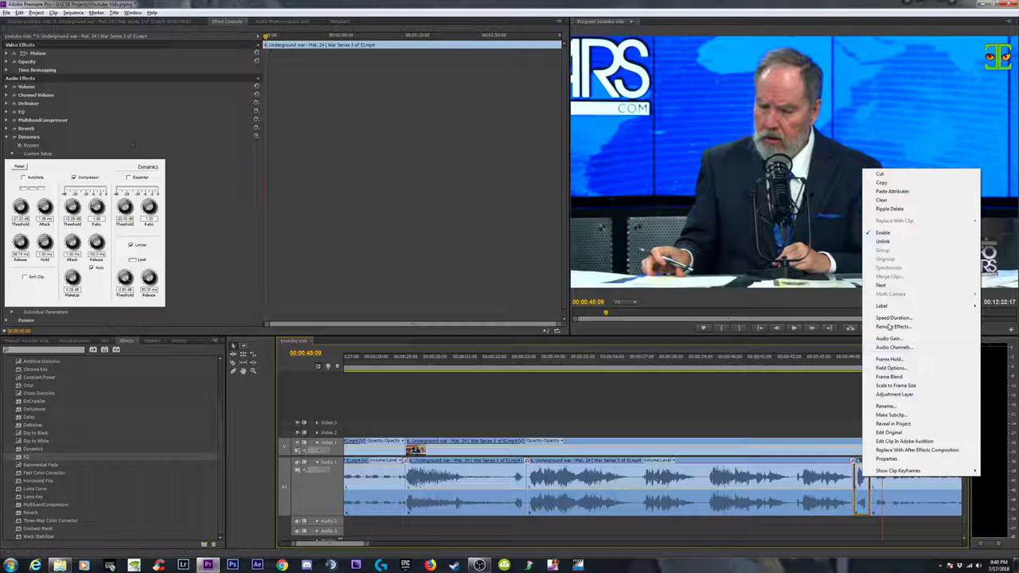
pyautogui.click(889, 326)
pyautogui.click(508, 319)
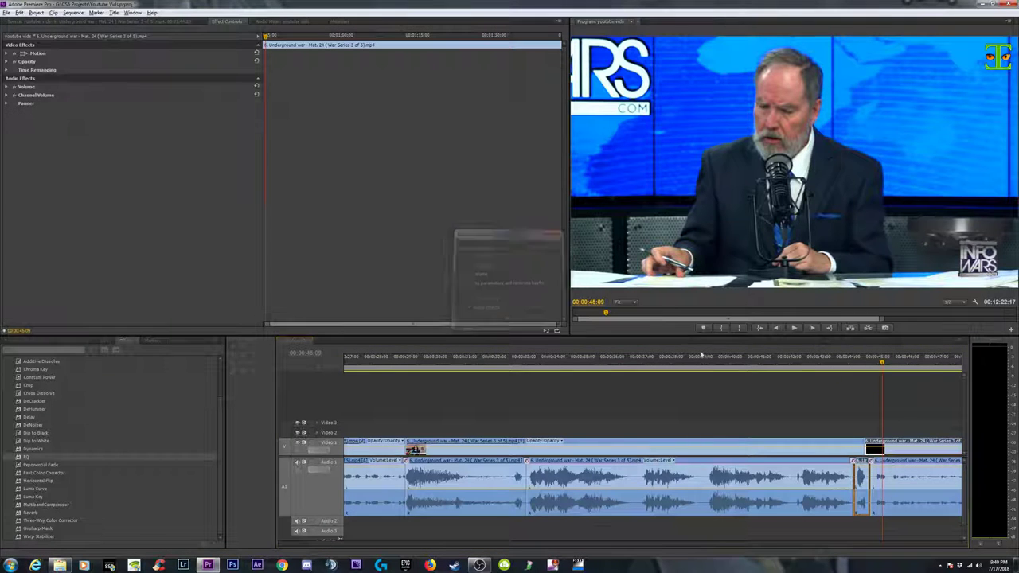
# Play across the short audio piece near 00:00:44 several times to check how it sounds without effects.
pyautogui.click(776, 363)
pyautogui.press('space')
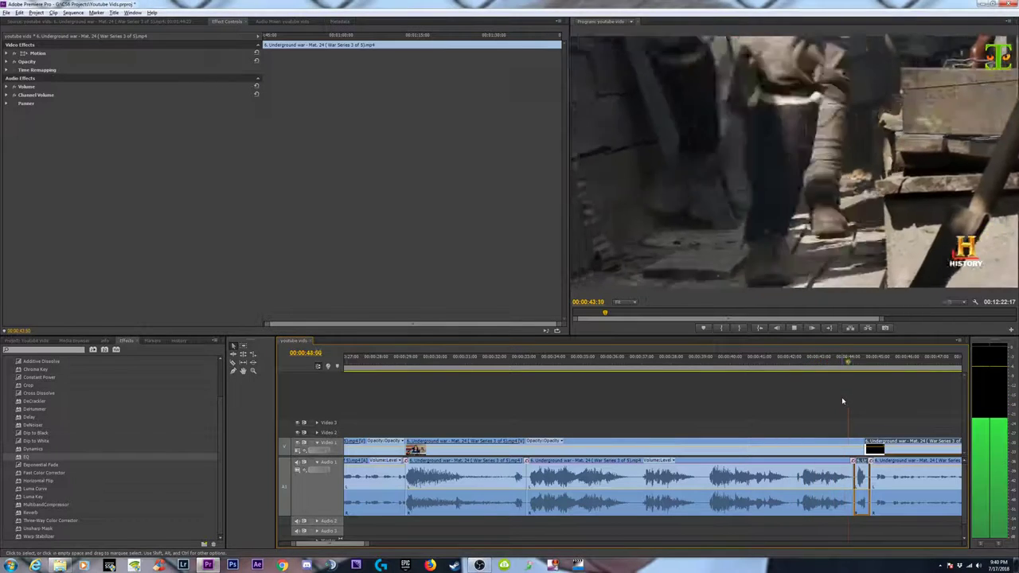
pyautogui.press('space')
pyautogui.click(875, 368)
pyautogui.moveTo(875, 371); pyautogui.dragTo(846, 374)
pyautogui.press('space')
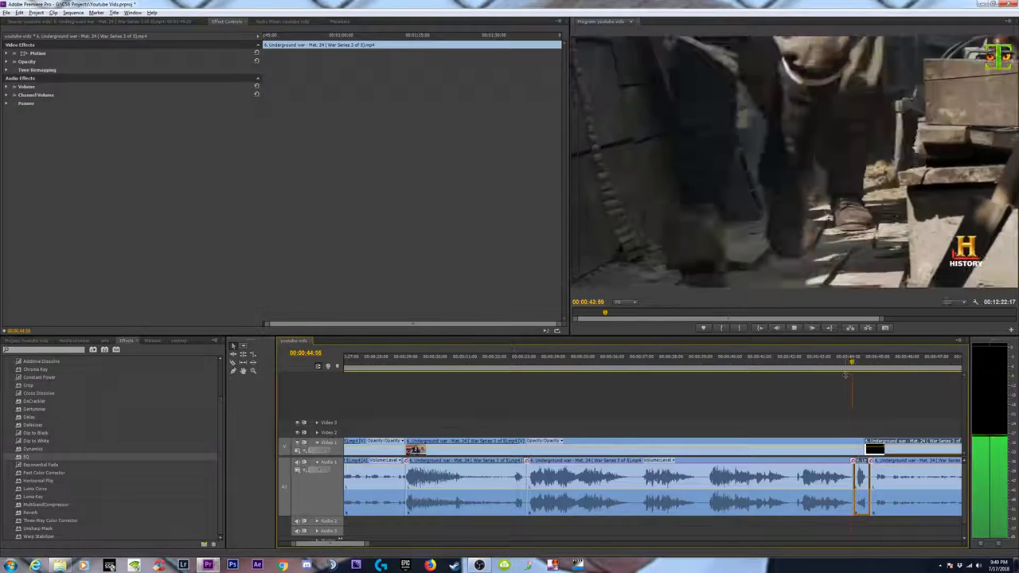
pyautogui.click(829, 370)
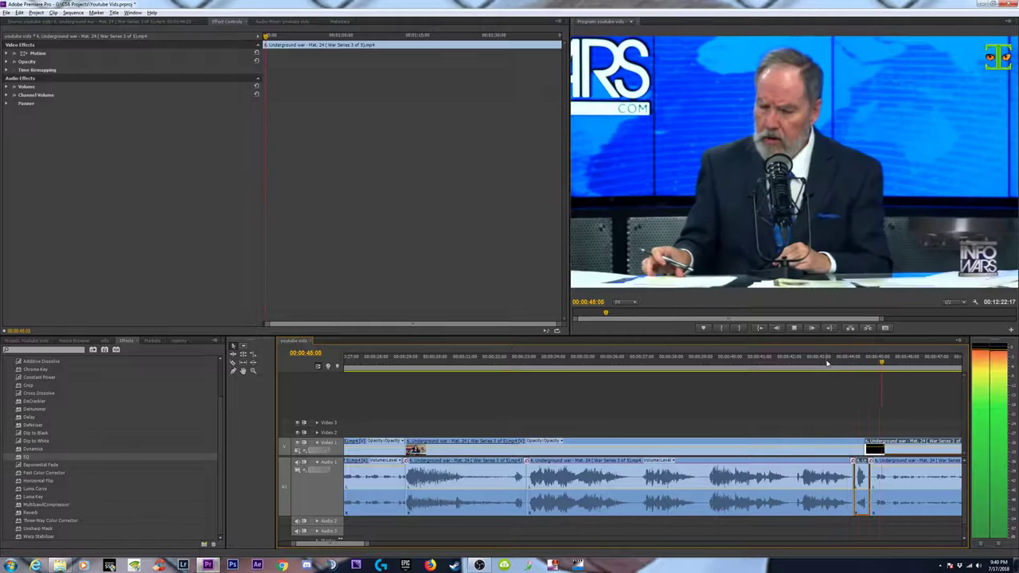
pyautogui.press('space')
# Cut the audio at the nearby video cut and both tracks at 00:00:44:53, and ripple delete the section between the cuts.
pyautogui.press('=')
pyautogui.press('=')
pyautogui.press('-')
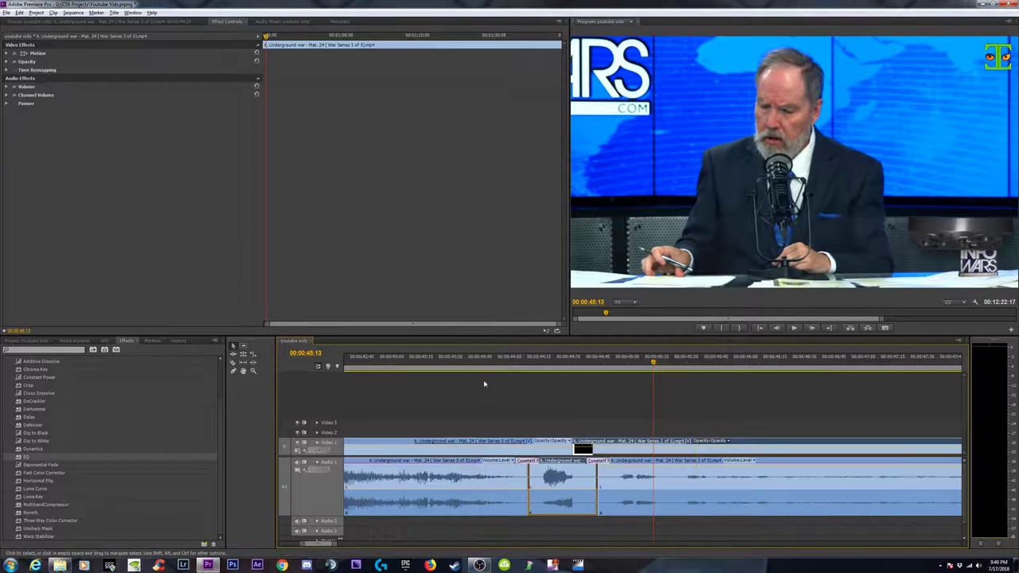
pyautogui.moveTo(538, 362); pyautogui.dragTo(615, 367)
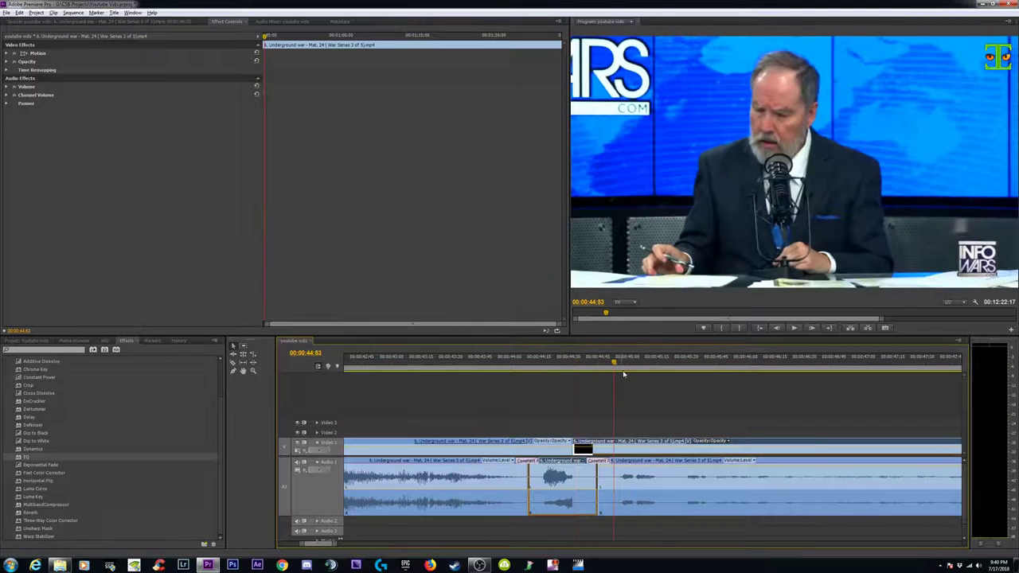
pyautogui.click(614, 483)
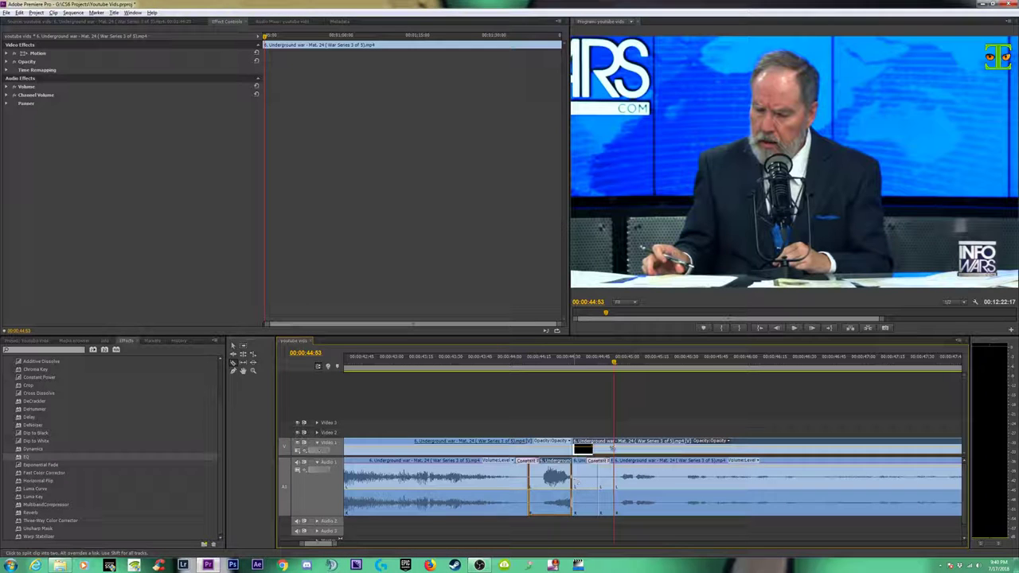
pyautogui.click(612, 448)
pyautogui.moveTo(580, 410); pyautogui.dragTo(607, 515)
pyautogui.click(585, 417)
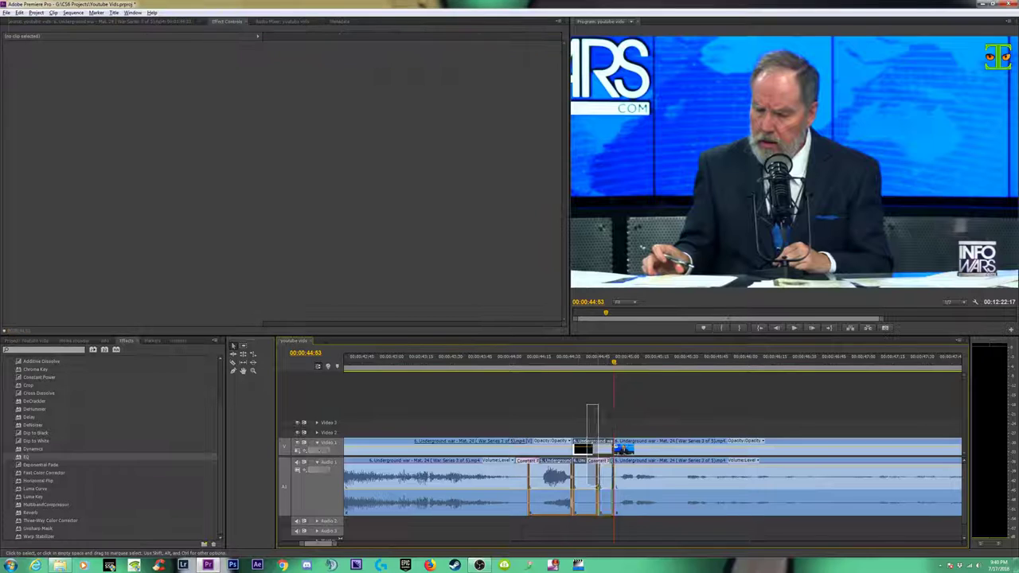
pyautogui.moveTo(585, 406); pyautogui.dragTo(606, 500)
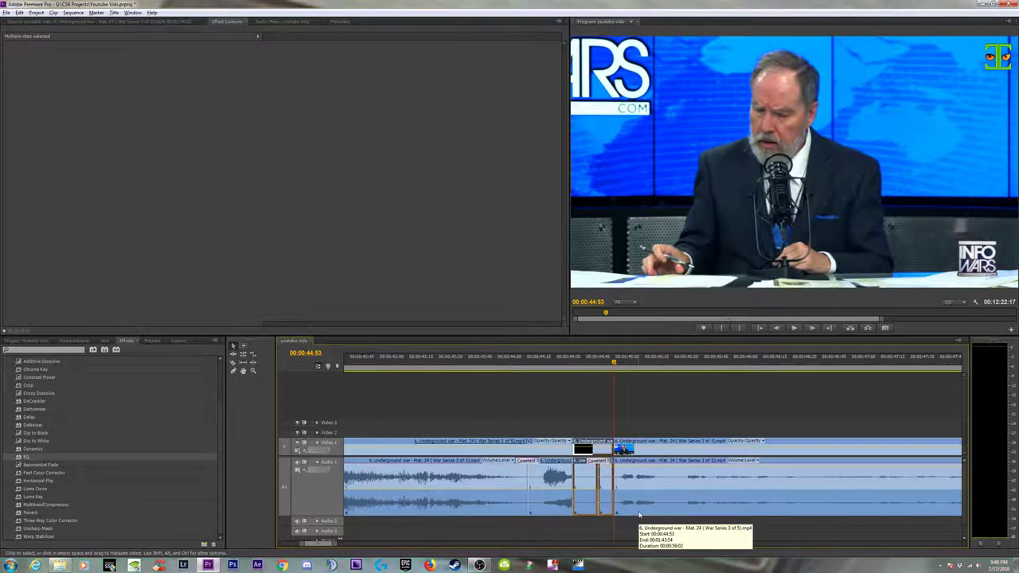
pyautogui.click(638, 516)
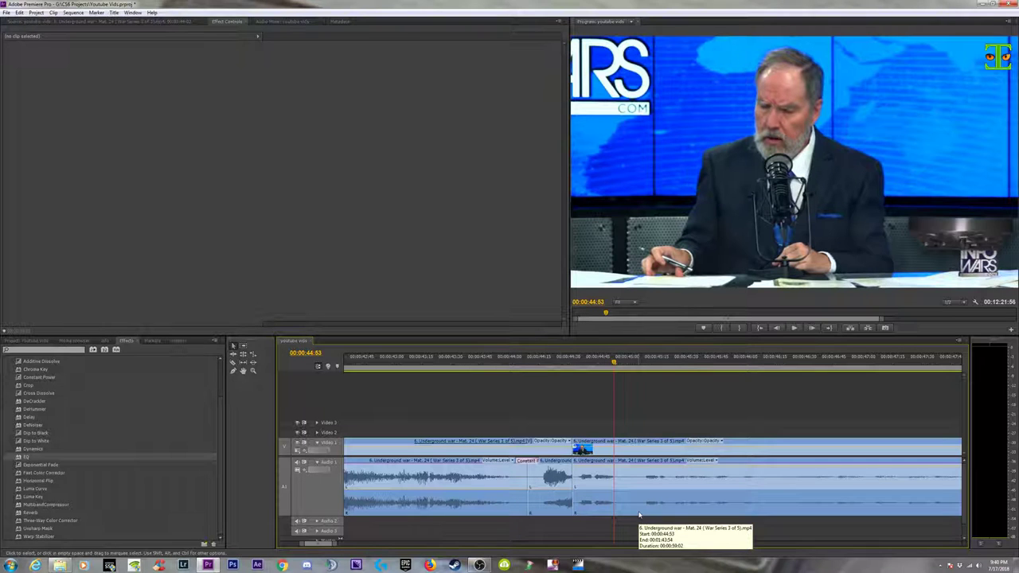
# Add an audio crossfade at the closed cut after the short audio piece and play across it into the Infowars section.
pyautogui.moveTo(594, 535); pyautogui.dragTo(568, 494)
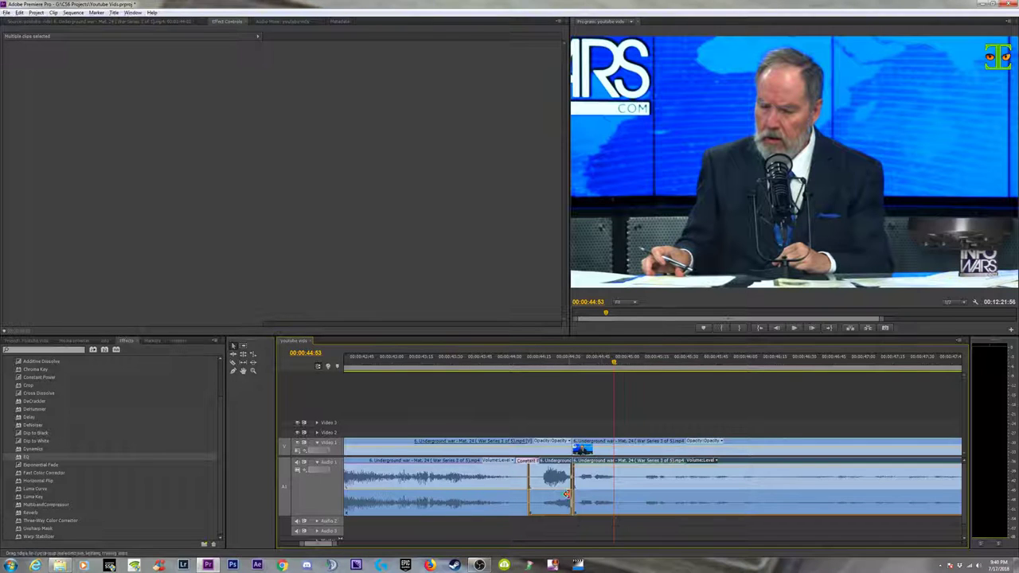
pyautogui.click(473, 362)
pyautogui.press('space')
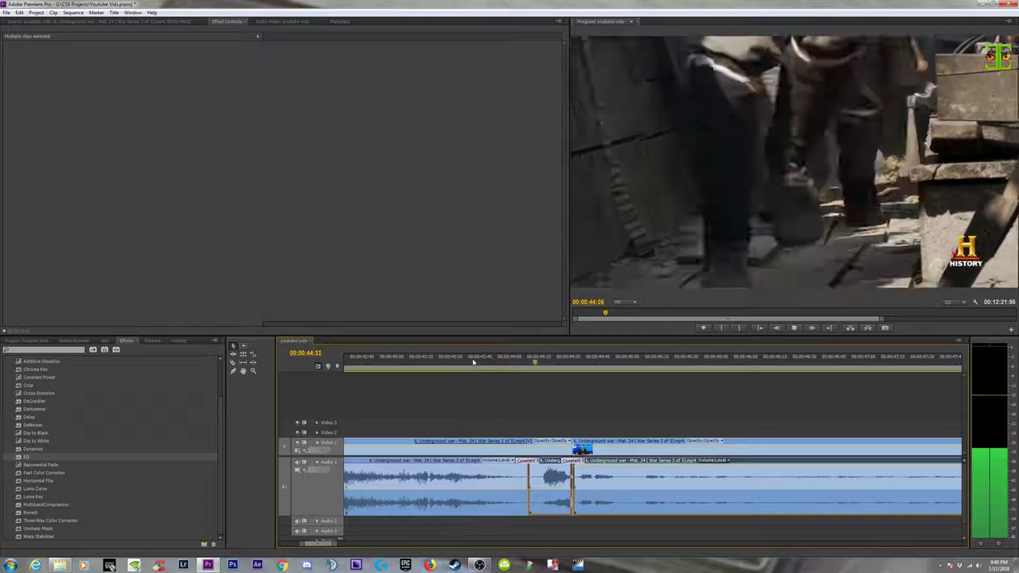
pyautogui.press('-')
pyautogui.press('-')
pyautogui.press('-')
pyautogui.press('-')
pyautogui.press('-')
pyautogui.press('-')
pyautogui.press('-')
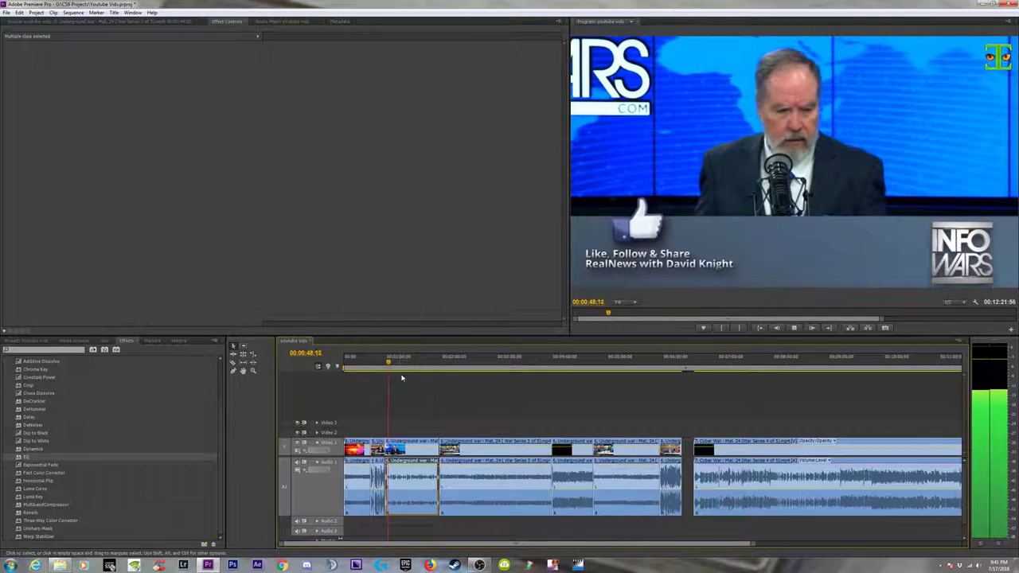
pyautogui.press('space')
# Play the Underground war sequence from about 00:00:28 to 00:00:44 to review the edited audio.
pyautogui.press('=')
pyautogui.press('=')
pyautogui.press('=')
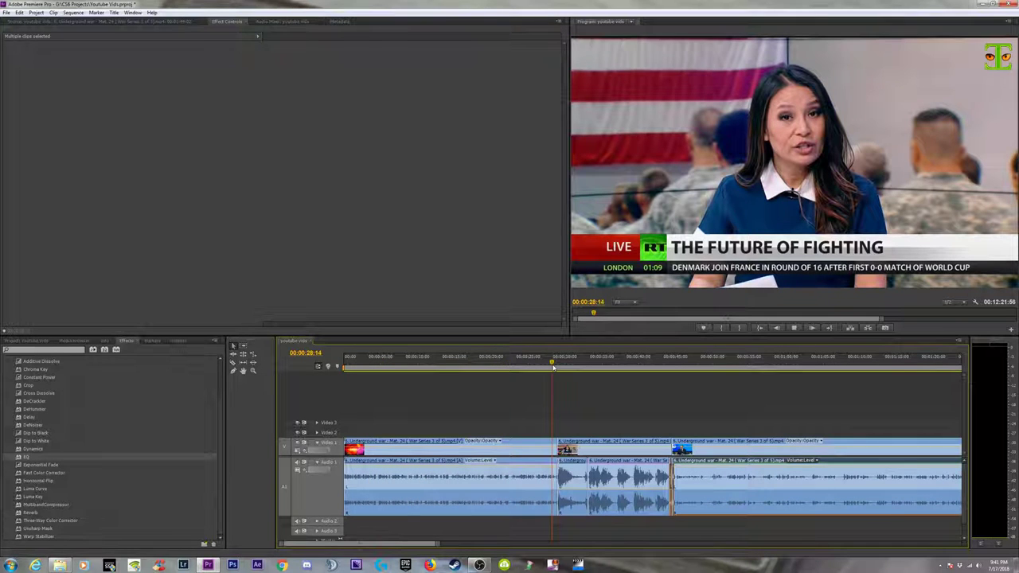
pyautogui.press('space')
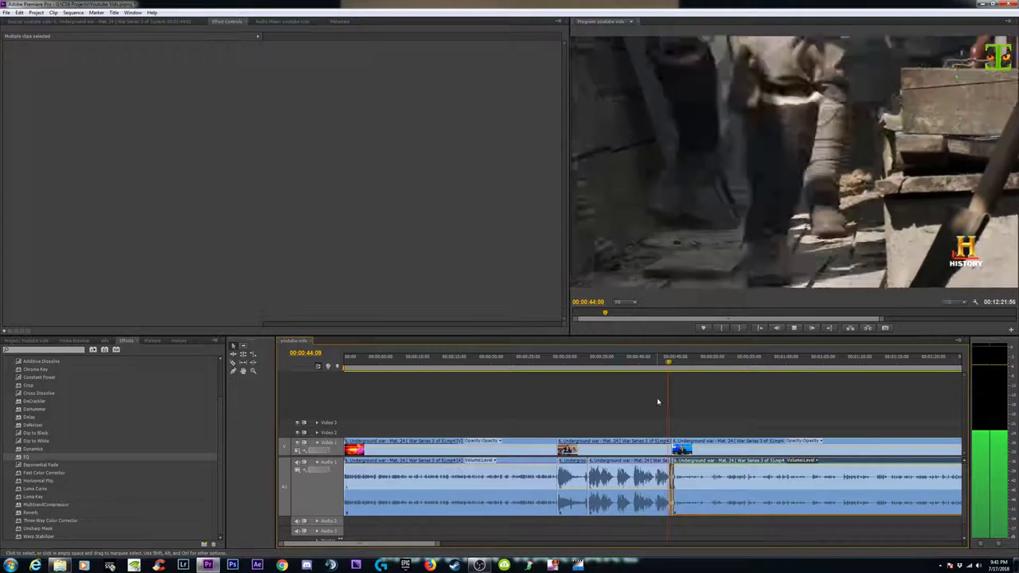
pyautogui.press('space')
pyautogui.press('-')
pyautogui.press('-')
pyautogui.press('-')
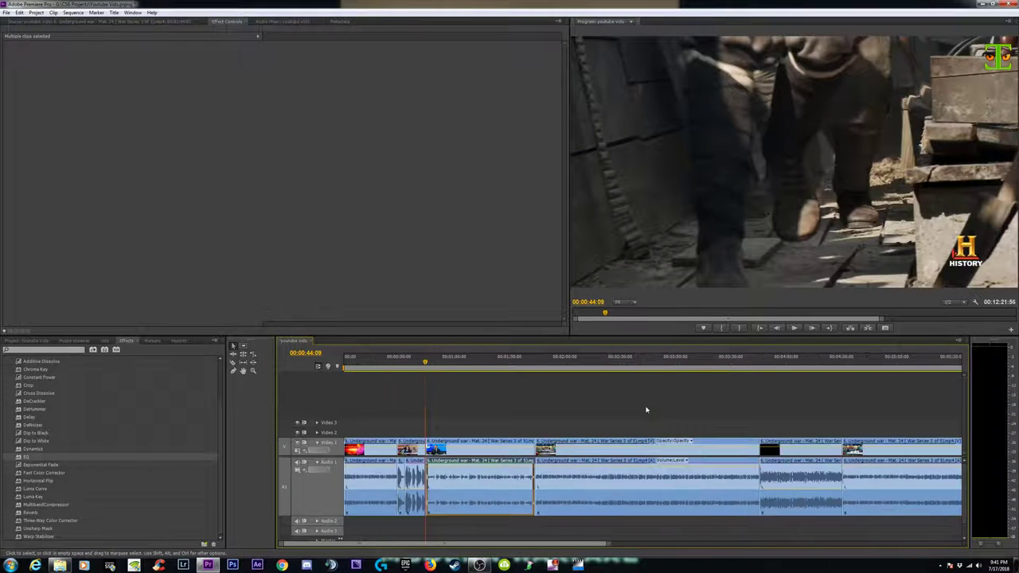
pyautogui.press('-')
pyautogui.press('-')
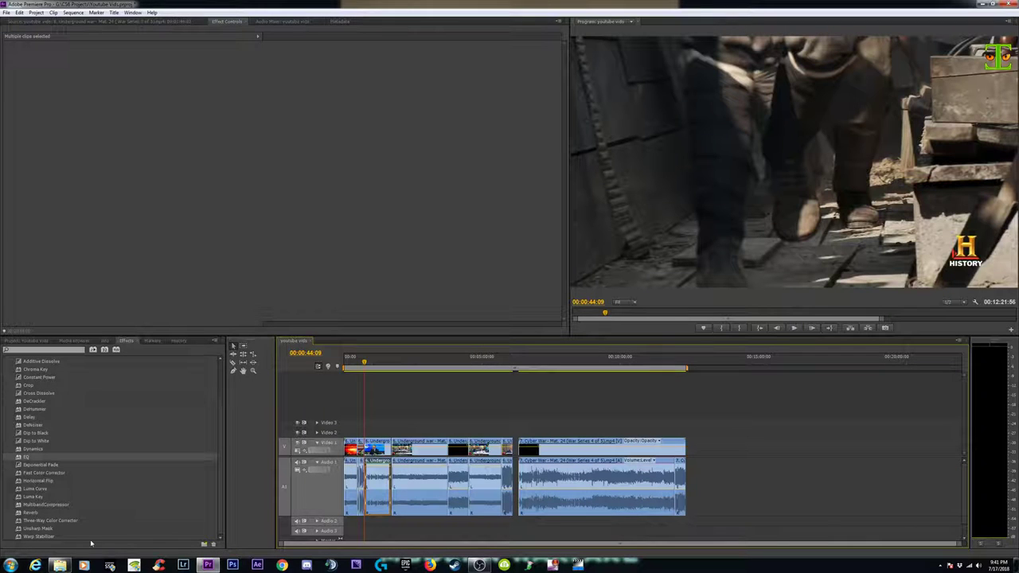
# In Windows Explorer, open the Matthew folder of the New Testament in Audio Bible and select 24 Matthew 24.mp3.
pyautogui.click(59, 565)
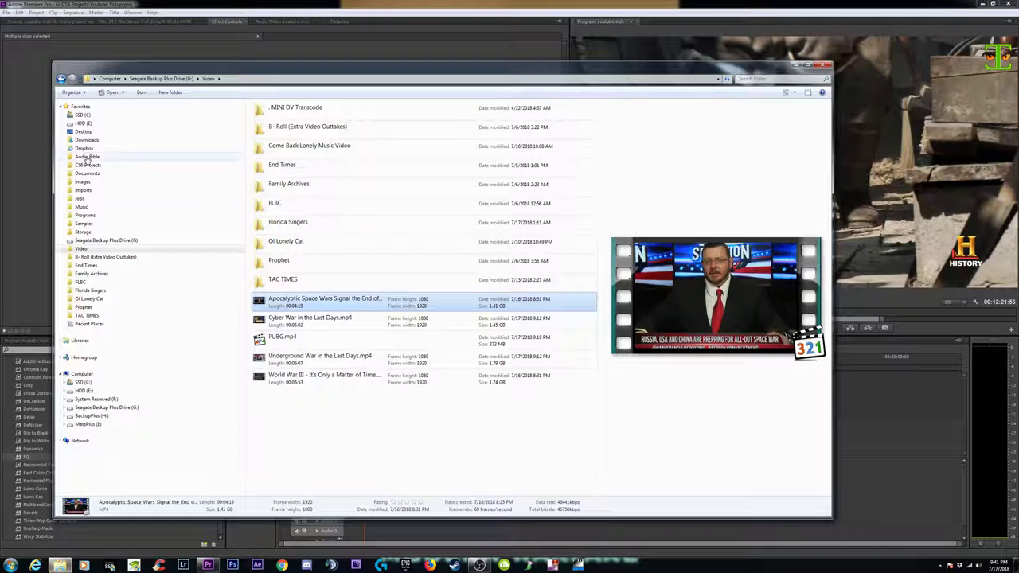
pyautogui.click(86, 157)
pyautogui.click(278, 124)
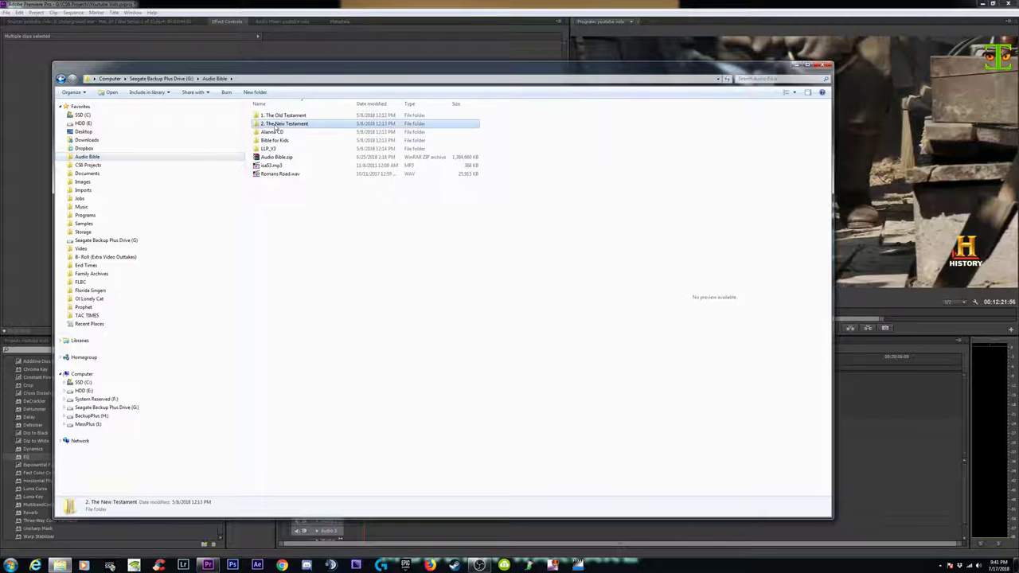
pyautogui.doubleClick(276, 125)
pyautogui.doubleClick(277, 115)
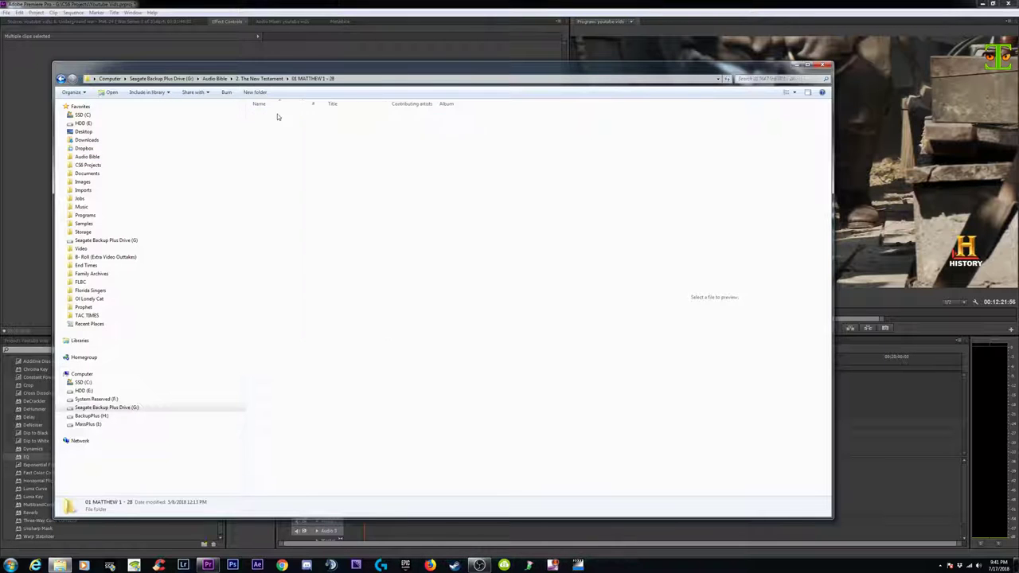
pyautogui.click(273, 307)
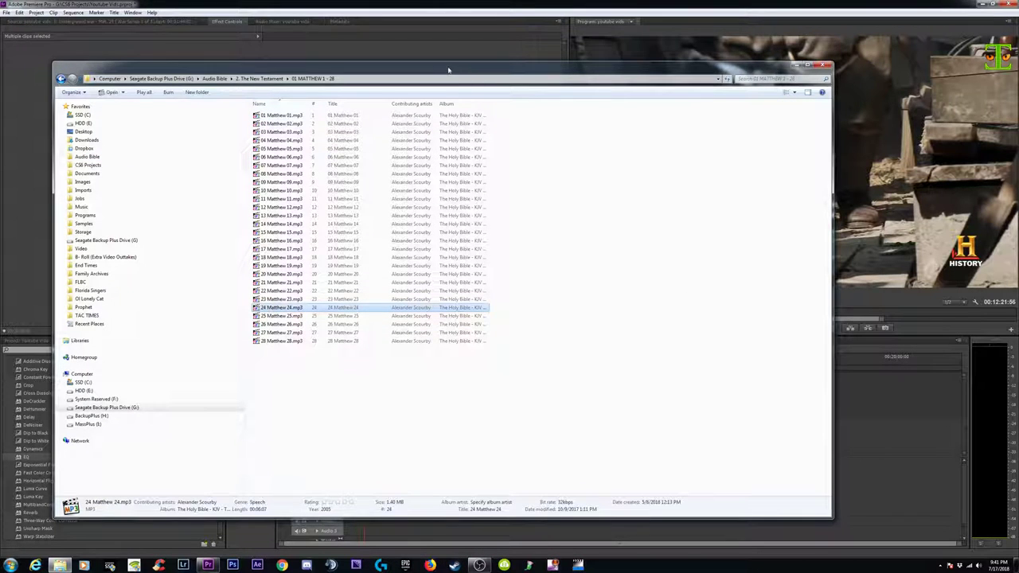
# Add 24 Matthew 24.mp3 to Audio 1 in the Premiere Pro timeline after the Cyber War clips, starting at about 00:13:17, and dismiss the Explorer window.
pyautogui.moveTo(447, 69); pyautogui.dragTo(240, 61)
pyautogui.moveTo(546, 358); pyautogui.dragTo(711, 469)
pyautogui.click(613, 58)
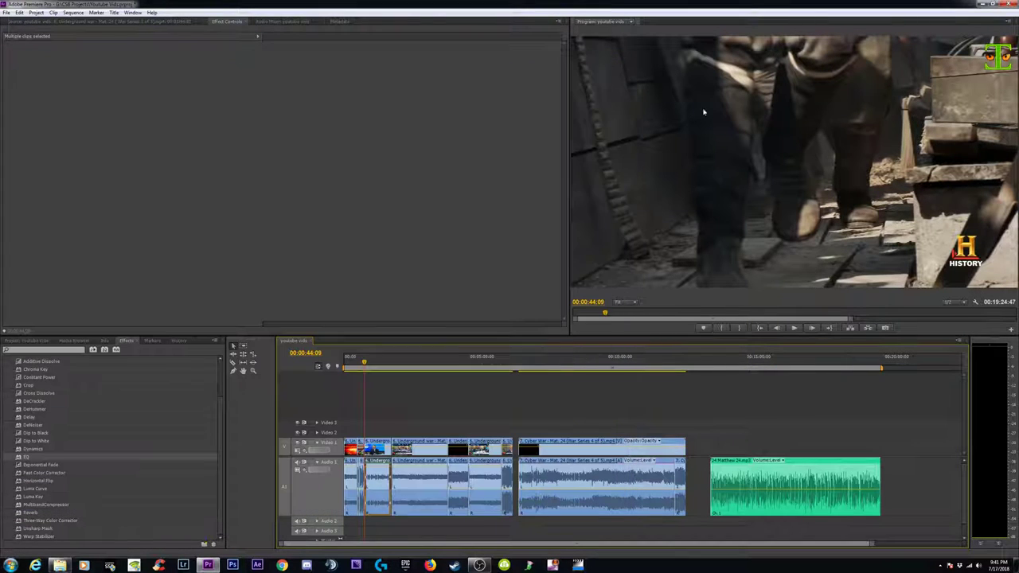
# Sample the Matthew 24 recording at several points, working backwards from about 00:17:52 to 00:16:50, to locate the needed passage.
pyautogui.click(841, 359)
pyautogui.press('space')
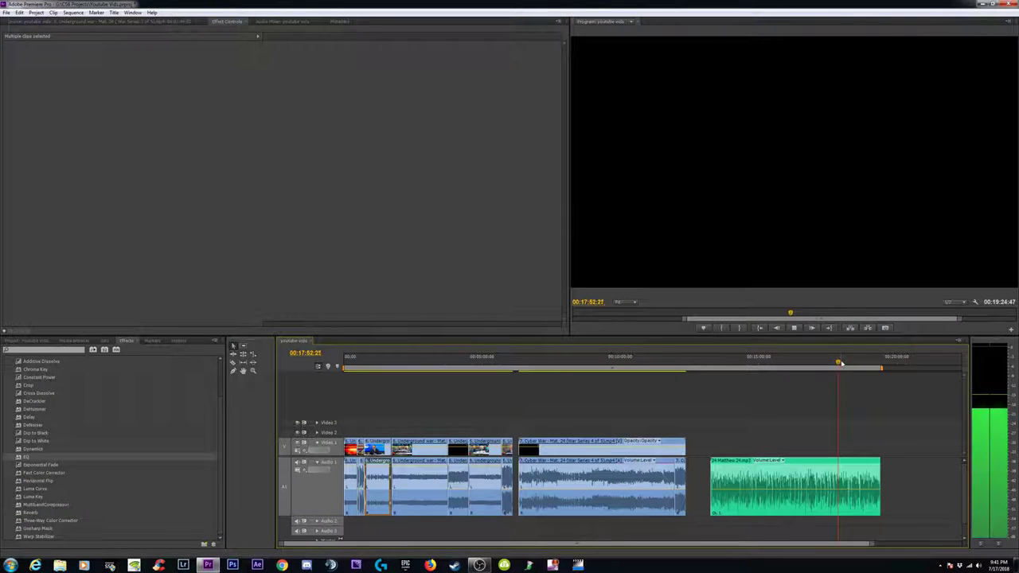
pyautogui.click(834, 363)
pyautogui.press('space')
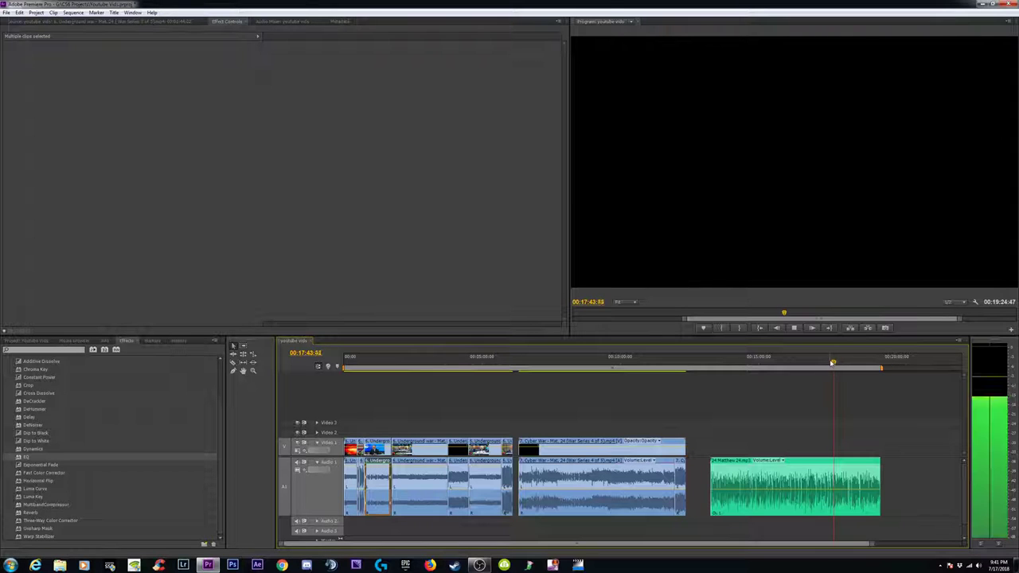
pyautogui.click(828, 363)
pyautogui.press('space')
pyautogui.press('=')
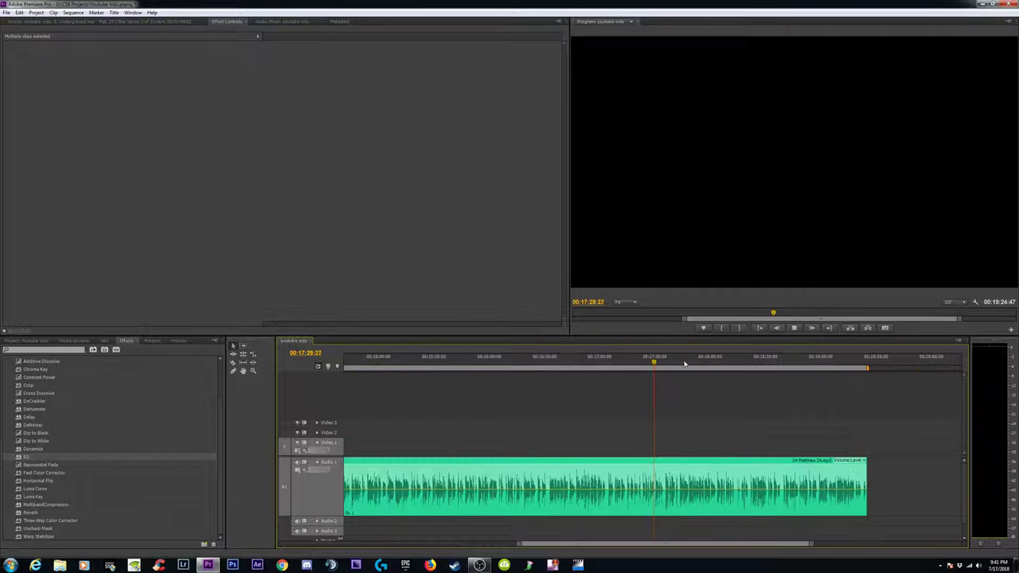
pyautogui.click(617, 364)
pyautogui.moveTo(618, 365); pyautogui.dragTo(587, 363)
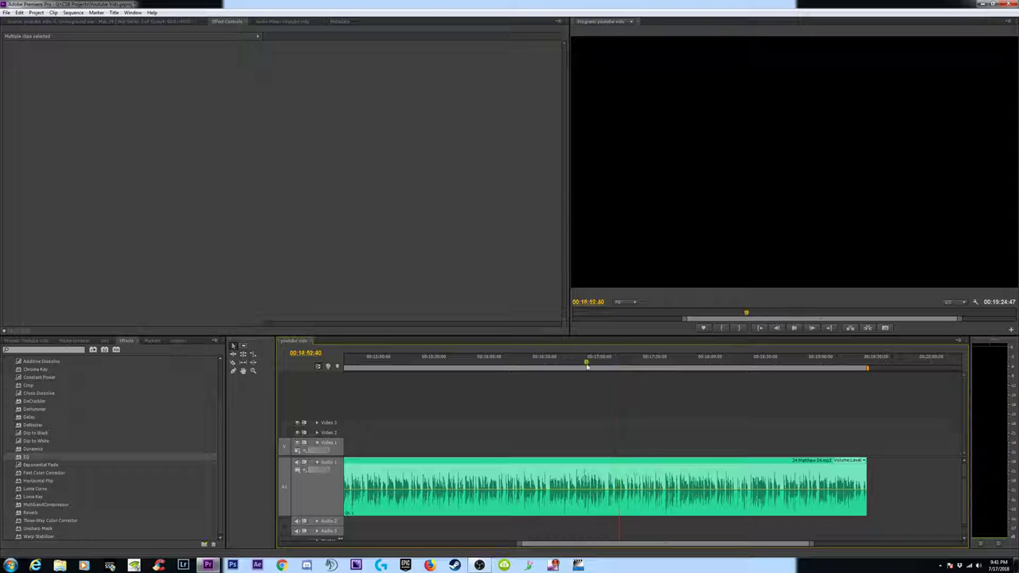
# Play the long 24 Matthew 24.mp3 clip at successively earlier points back to about 00:13:57 to find the passage needed.
pyautogui.click(554, 365)
pyautogui.press('space')
pyautogui.press('space')
pyautogui.click(494, 364)
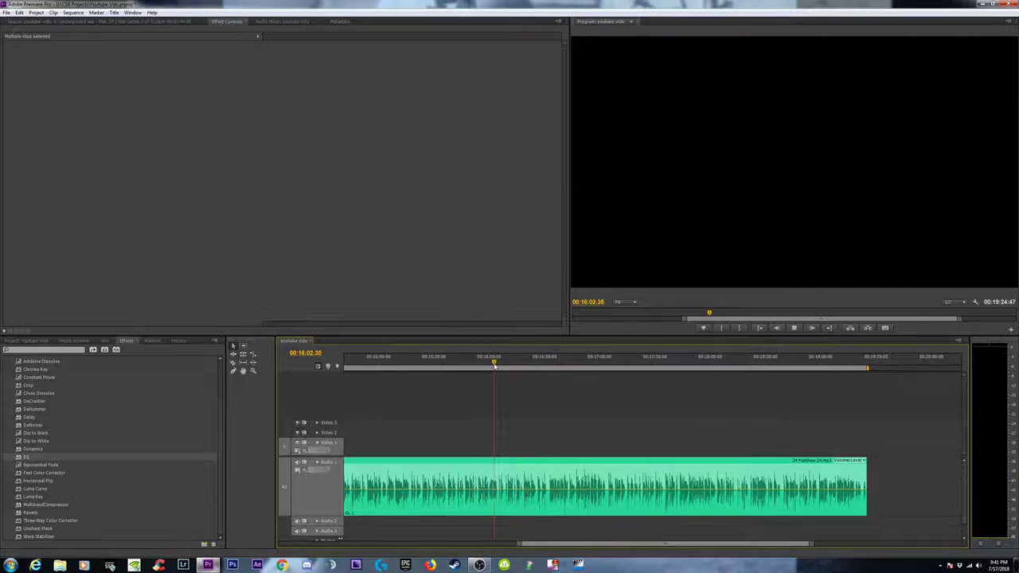
pyautogui.click(453, 364)
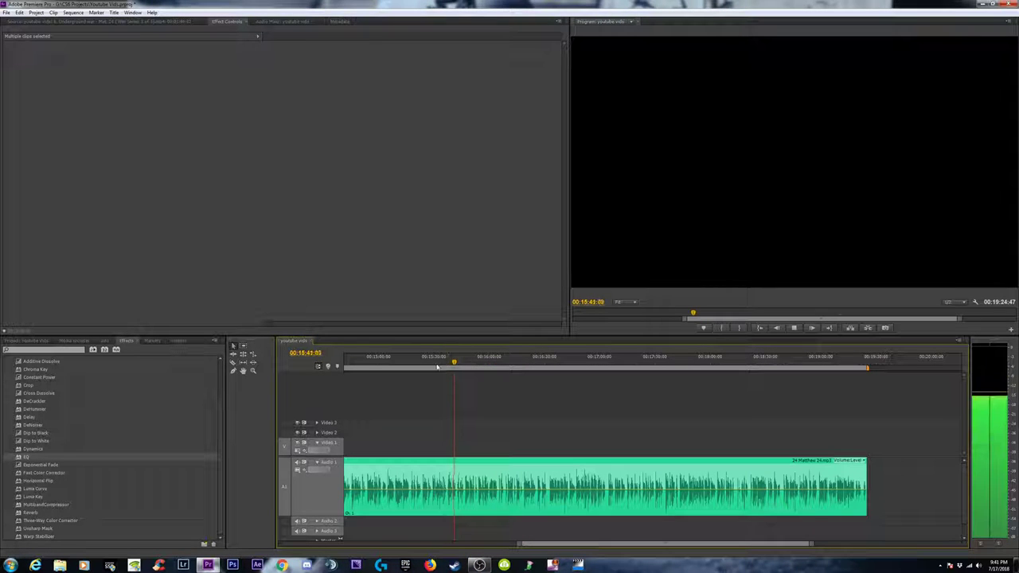
pyautogui.click(415, 367)
pyautogui.press('space')
pyautogui.scroll(5, 663, 384)
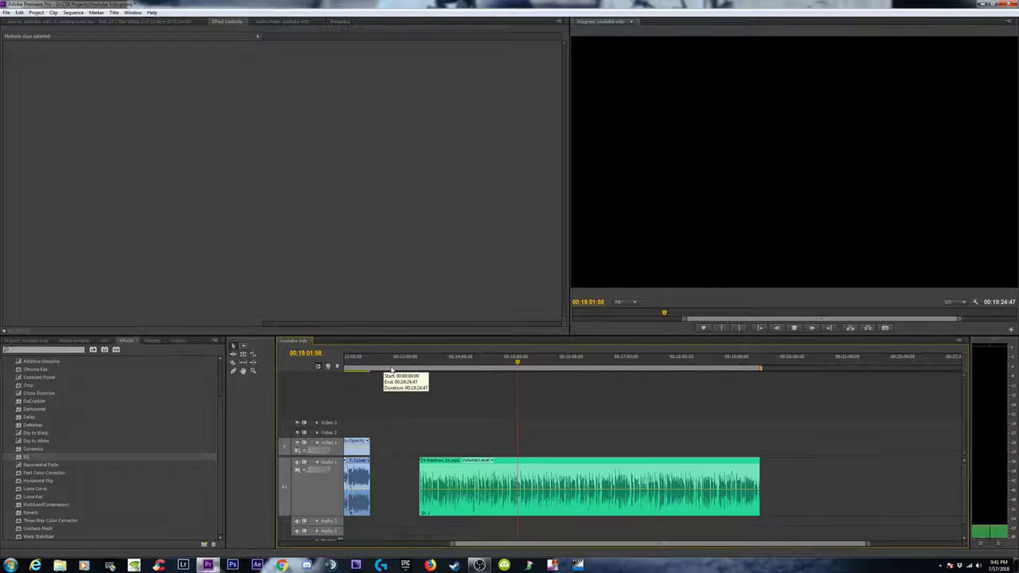
pyautogui.click(671, 364)
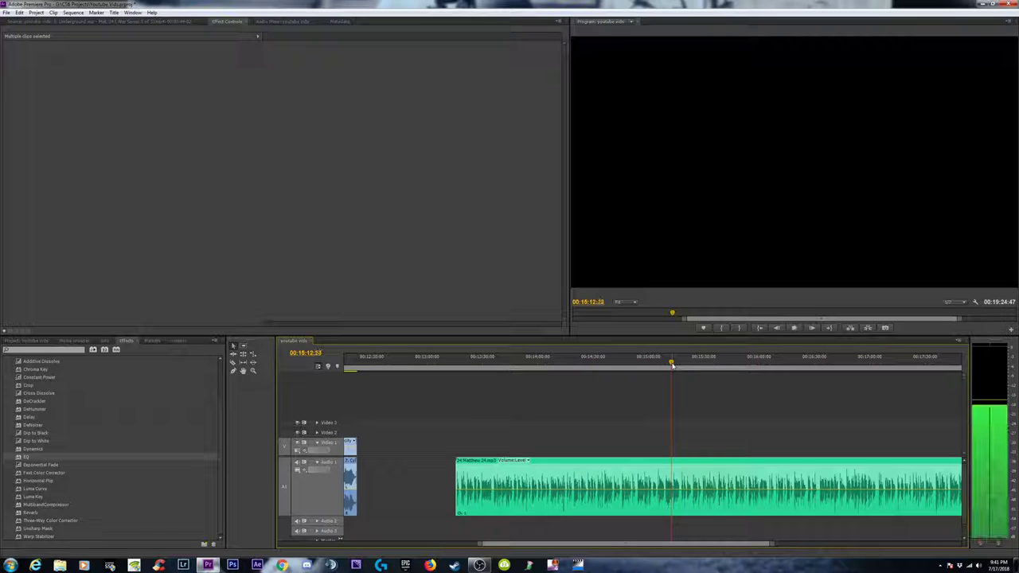
pyautogui.click(700, 364)
pyautogui.click(613, 365)
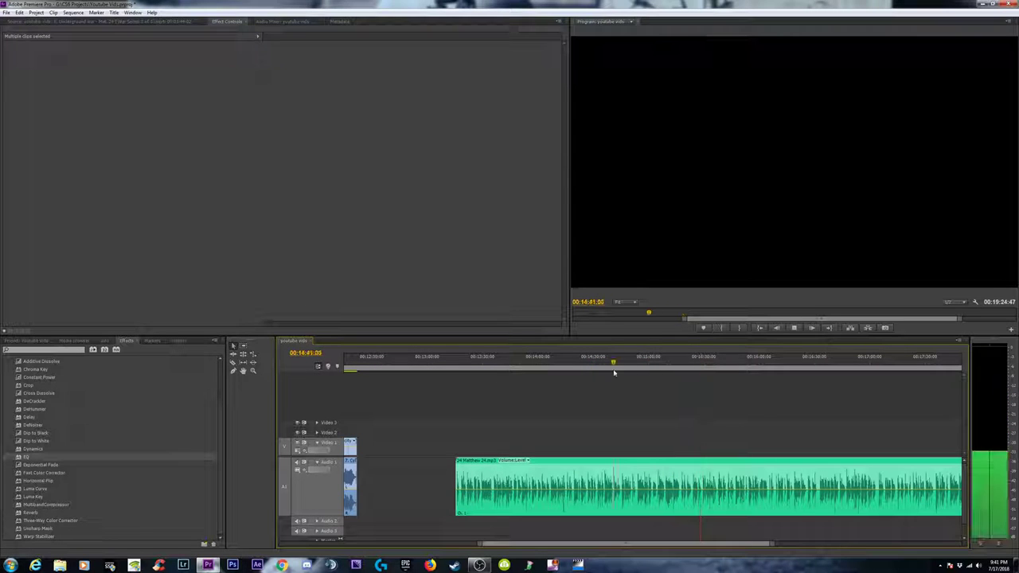
pyautogui.press('space')
pyautogui.click(593, 364)
pyautogui.press('space')
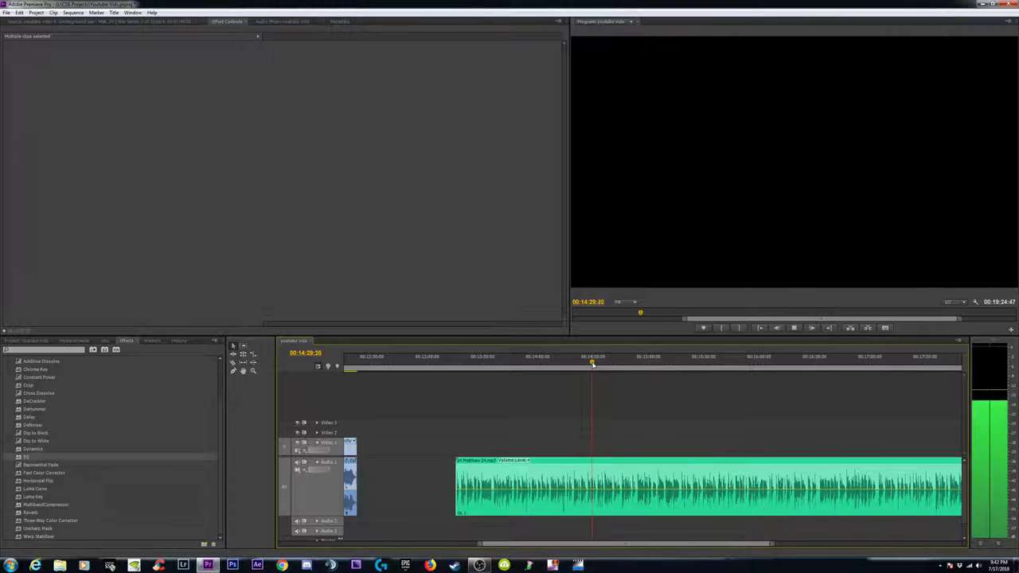
pyautogui.click(574, 365)
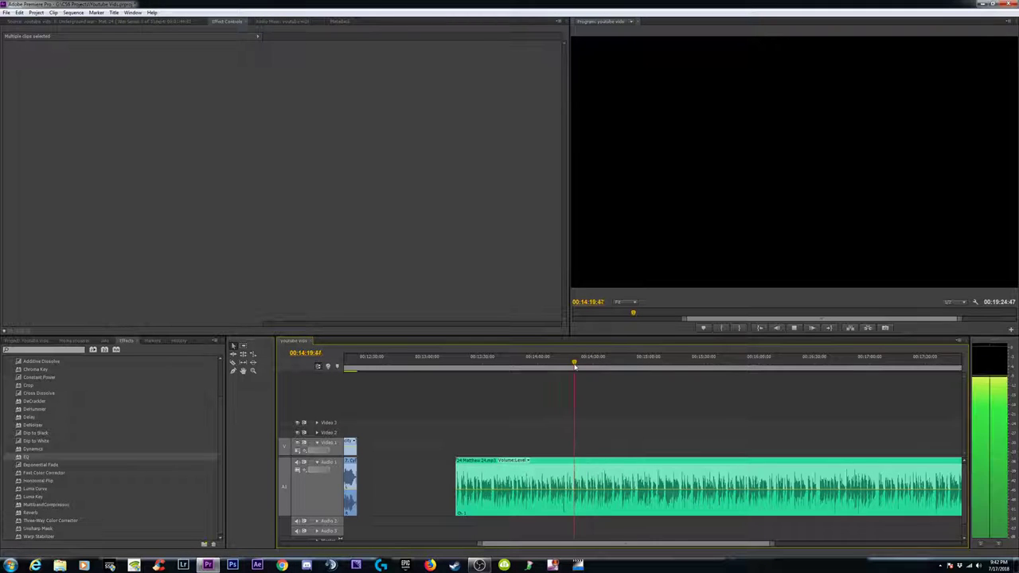
pyautogui.click(551, 364)
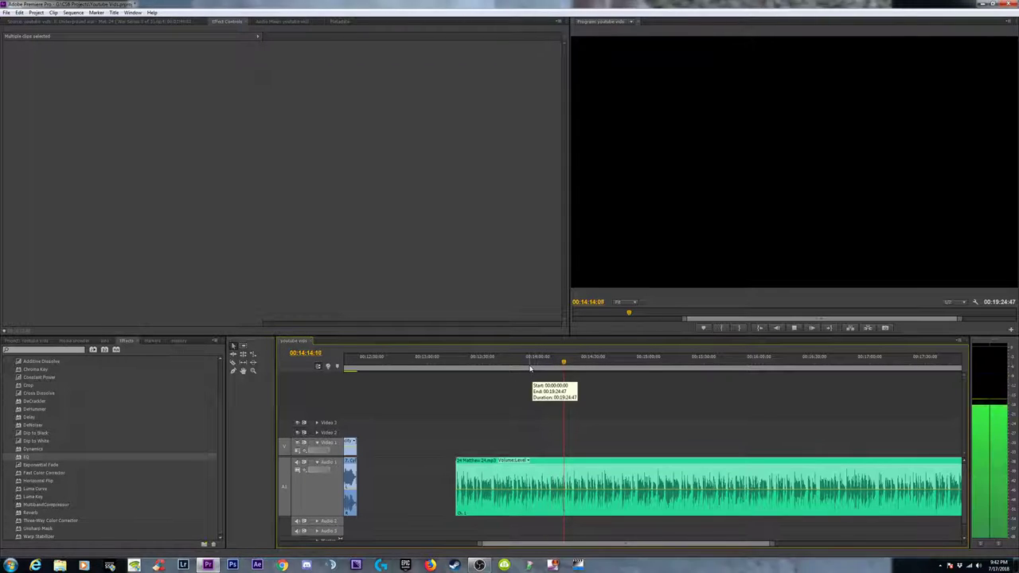
pyautogui.click(530, 366)
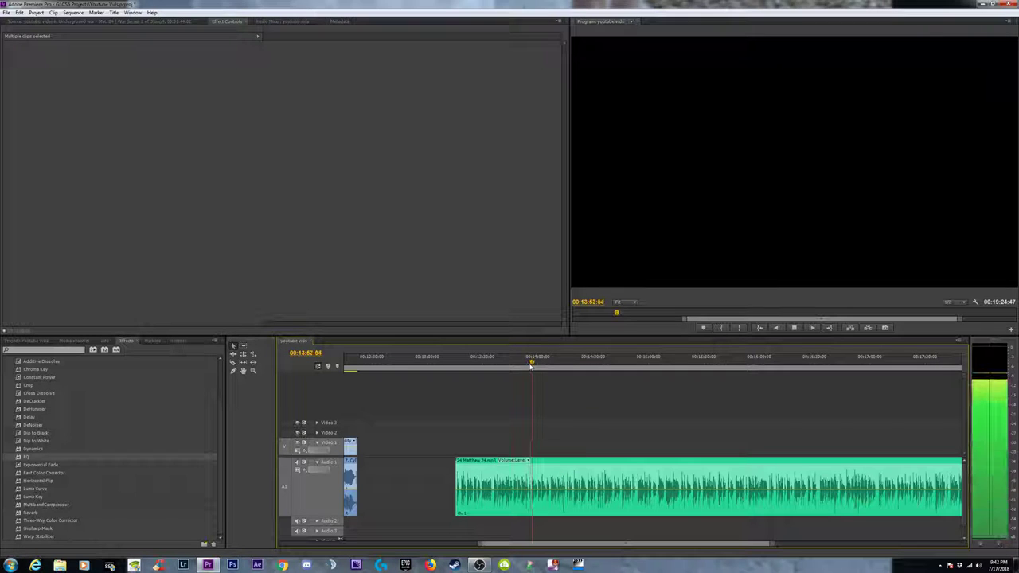
pyautogui.press('space')
# Trim the start of the 24 Matthew 24.mp3 clip to about 00:13:56, just before the chosen passage.
pyautogui.press('=')
pyautogui.press('=')
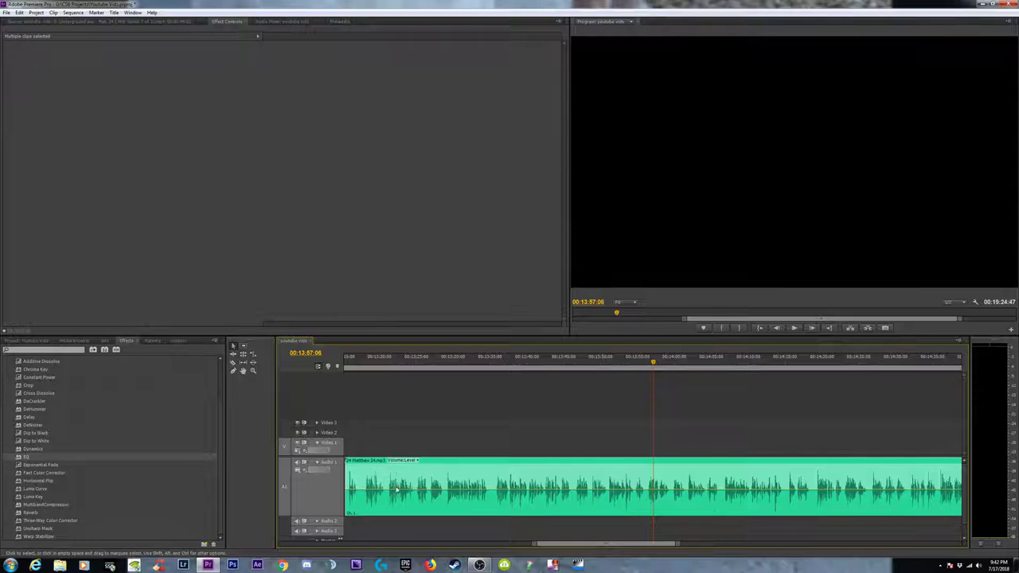
pyautogui.press('-')
pyautogui.moveTo(500, 476); pyautogui.dragTo(649, 467)
pyautogui.press('=')
pyautogui.press('=')
pyautogui.press('=')
# Play the passage to its end, split the 24 Matthew 24.mp3 clip at 00:14:06:33 and delete the remainder.
pyautogui.press('space')
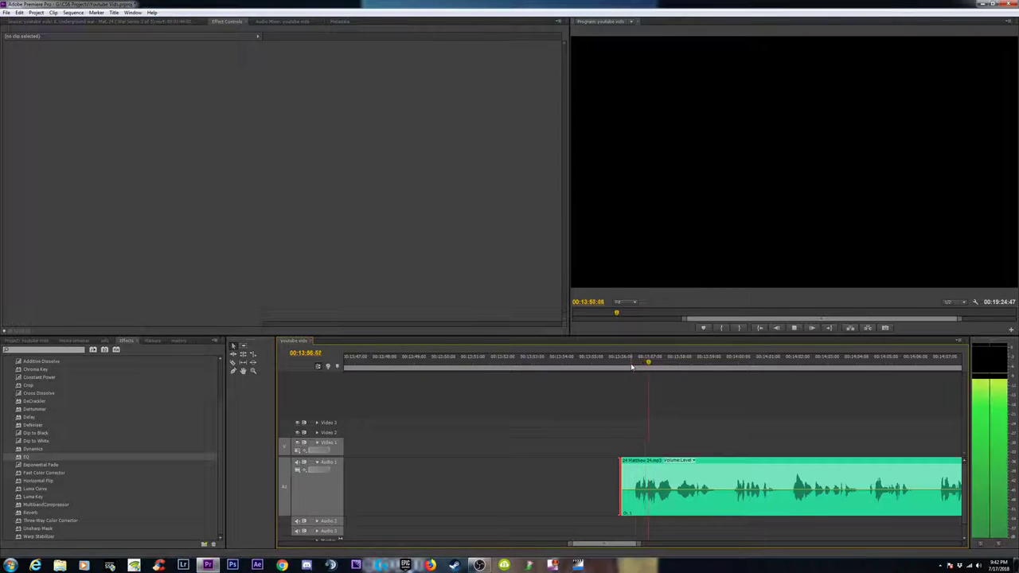
pyautogui.press('=')
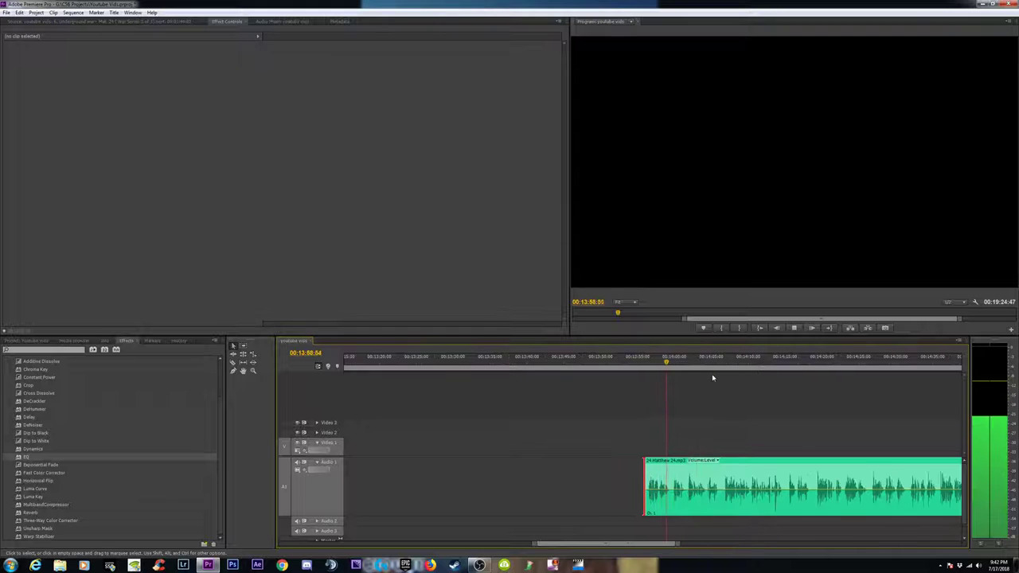
pyautogui.press('-')
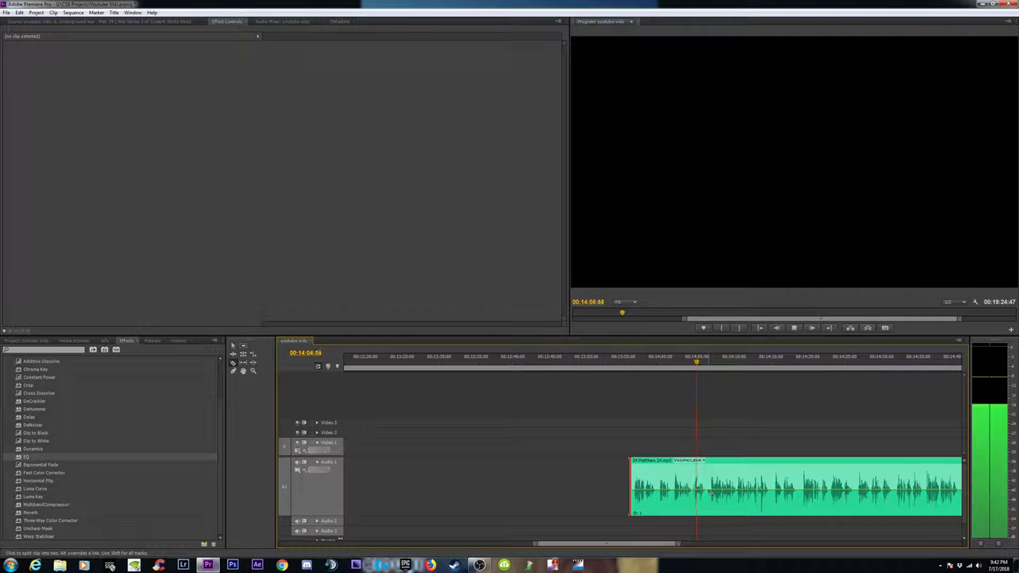
pyautogui.press('space')
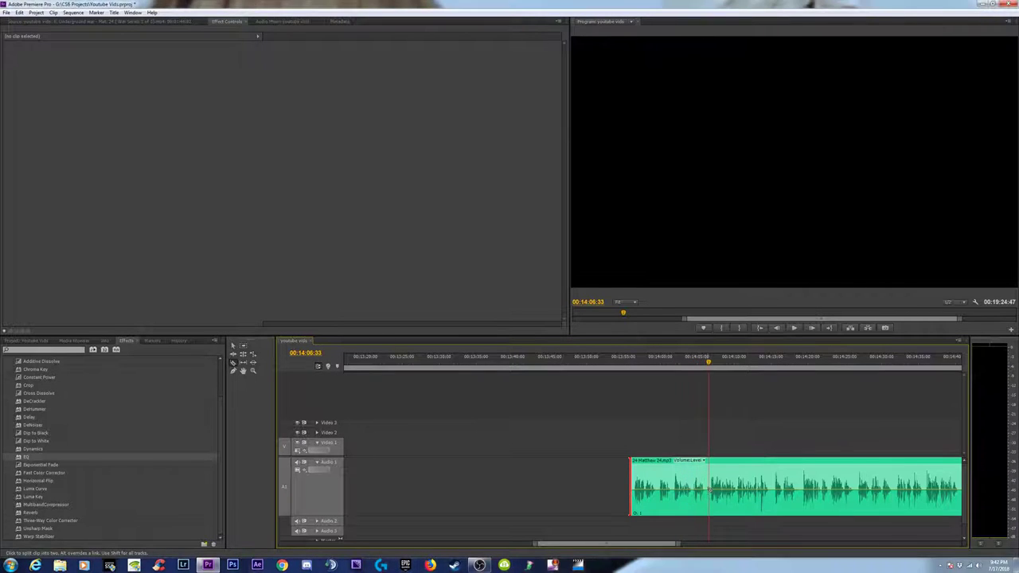
pyautogui.press('v')
pyautogui.click(742, 504)
pyautogui.press('Delete')
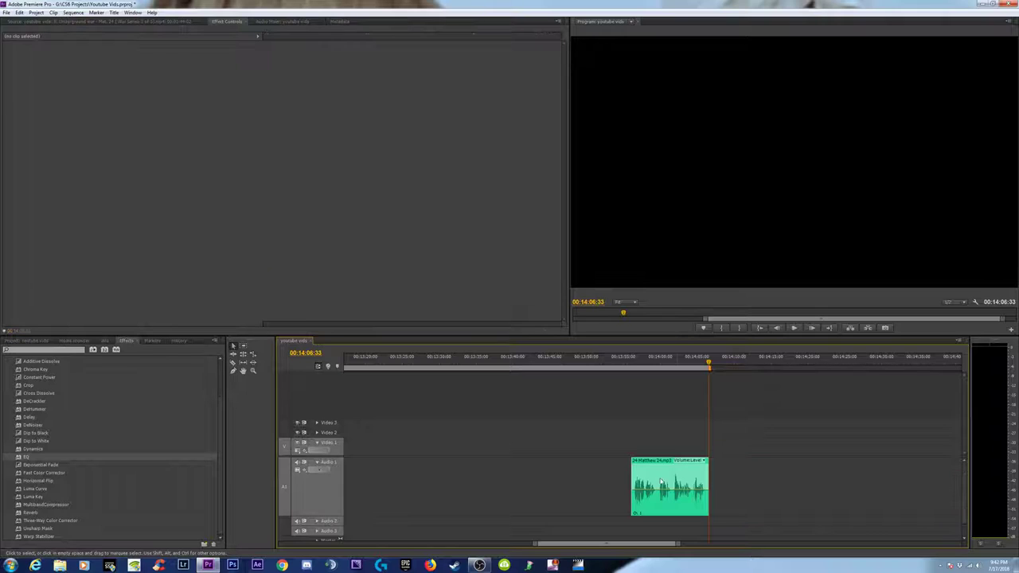
# Move the short 24 Matthew 24.mp3 excerpt to Audio 2 near the sequence start, at about 00:00:44.
pyautogui.click(653, 476)
pyautogui.press('-')
pyautogui.press('-')
pyautogui.press('-')
pyautogui.press('-')
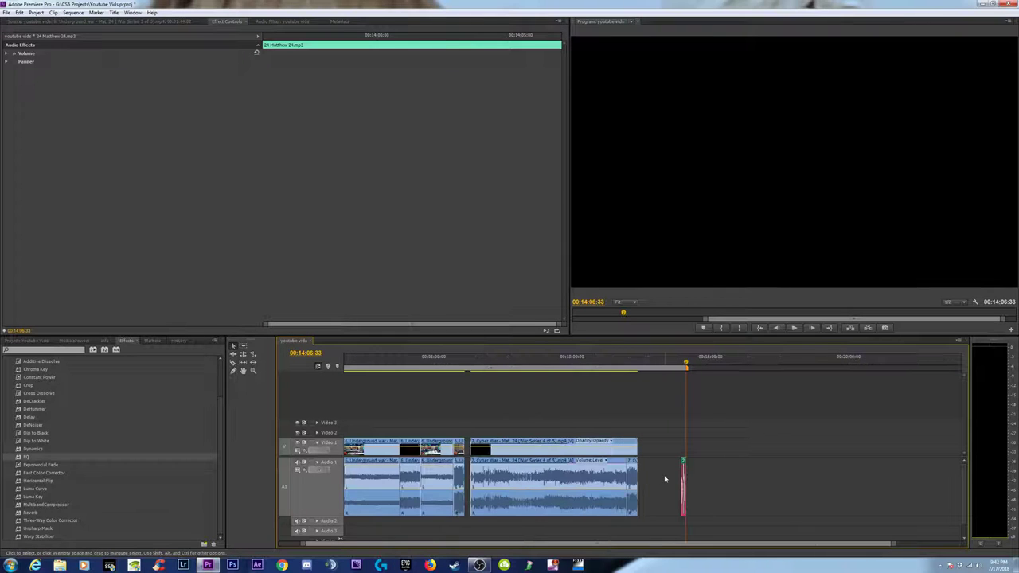
pyautogui.press('=')
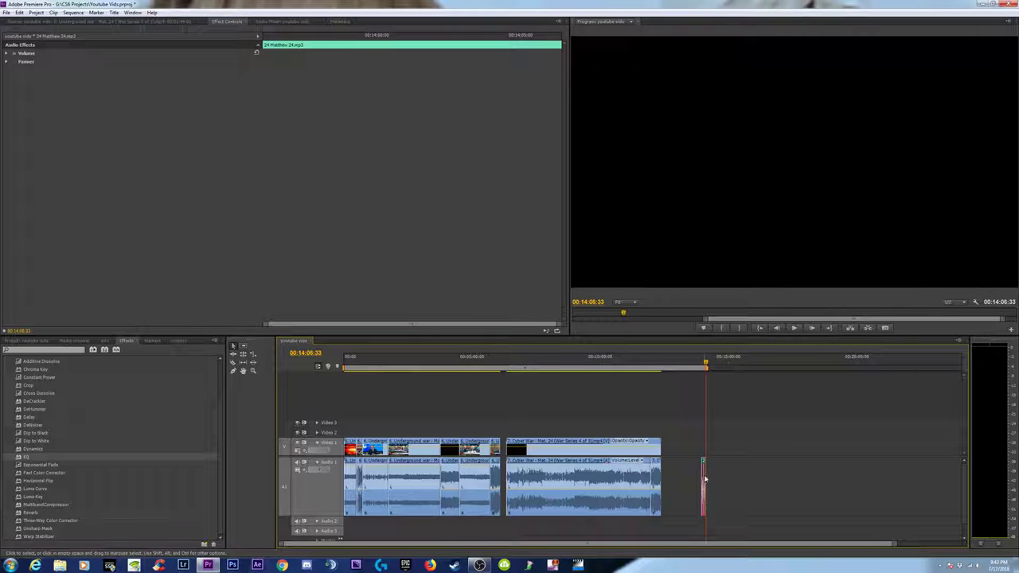
pyautogui.moveTo(402, 511); pyautogui.dragTo(365, 523)
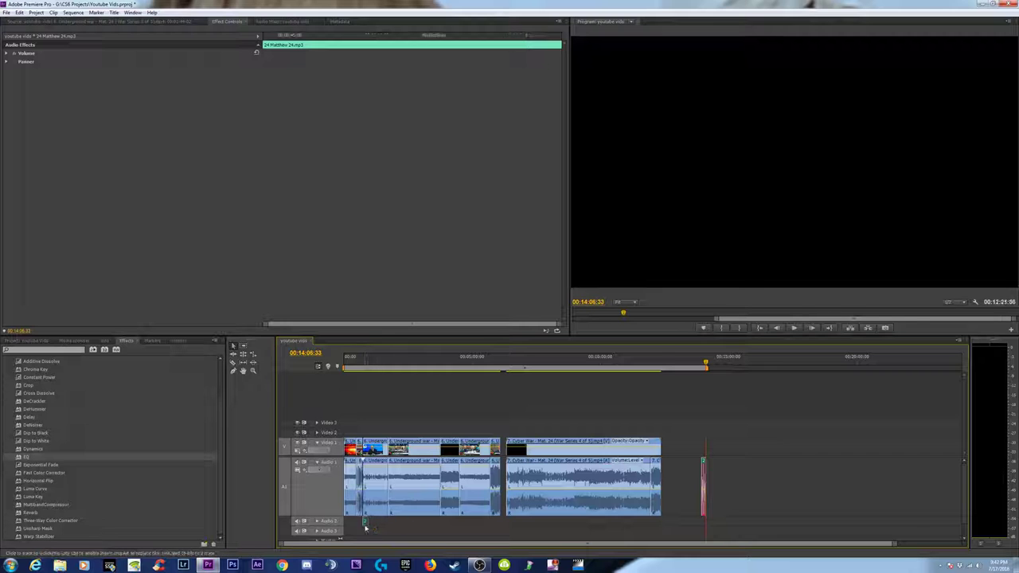
# Move the playhead to 00:00:37:14 and expand the Audio 2 track to display the excerpt's waveform.
pyautogui.click(360, 362)
pyautogui.press('=')
pyautogui.press('=')
pyautogui.press('=')
pyautogui.press('=')
pyautogui.press('=')
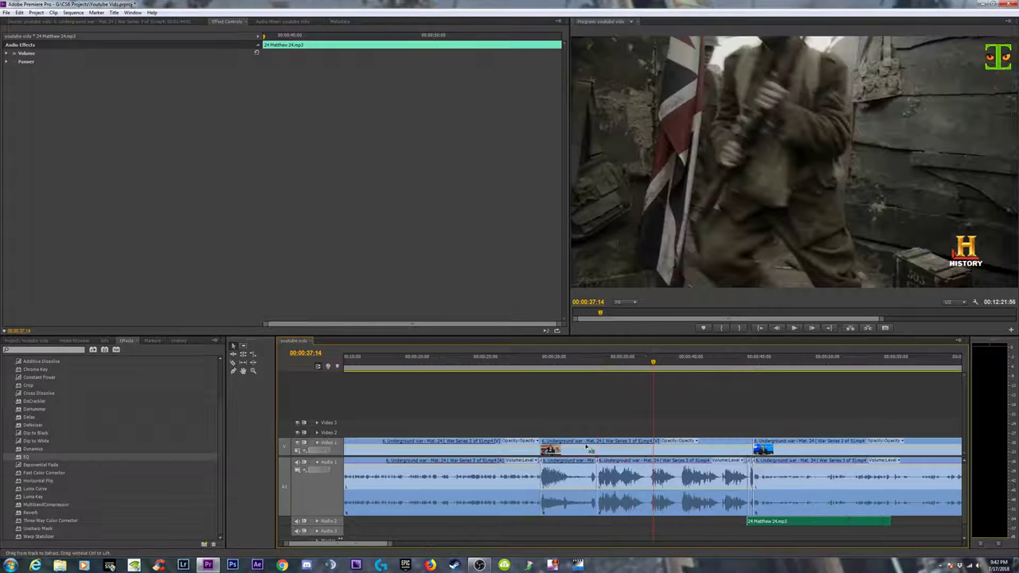
pyautogui.click(316, 522)
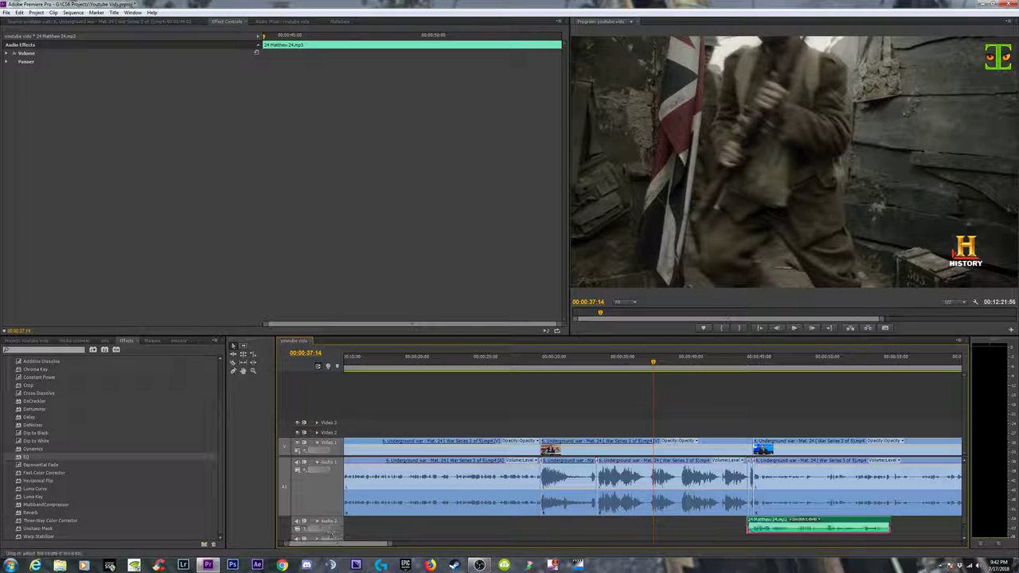
pyautogui.scroll(-1, 967, 481)
pyautogui.scroll(-1, 967, 482)
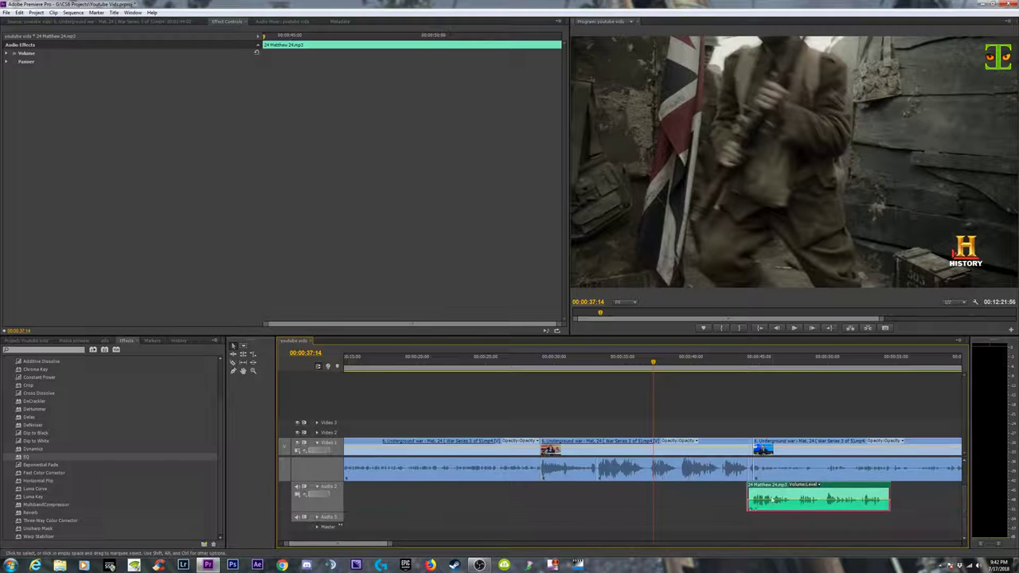
# Slide the excerpt earlier on Audio 2 to about 00:00:33, lining its waveform up with the speech on Audio 1.
pyautogui.moveTo(794, 498); pyautogui.dragTo(702, 491)
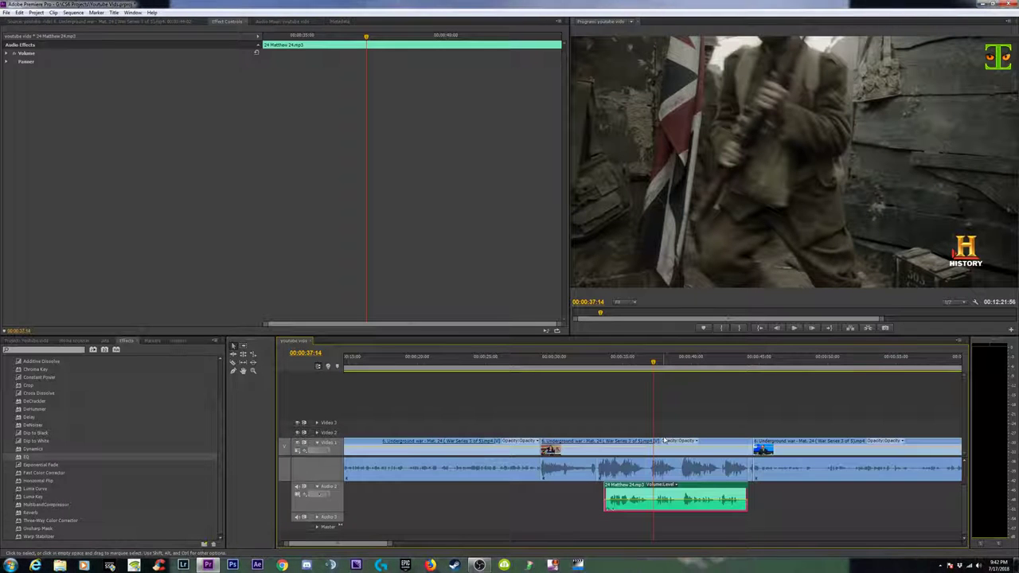
pyautogui.press('=')
pyautogui.press('=')
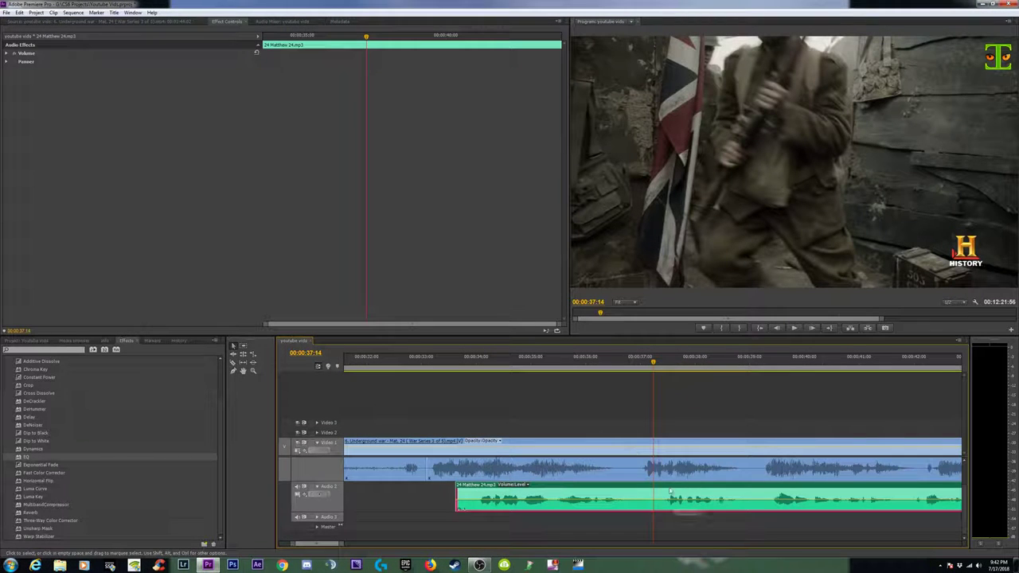
pyautogui.moveTo(671, 492); pyautogui.dragTo(679, 491)
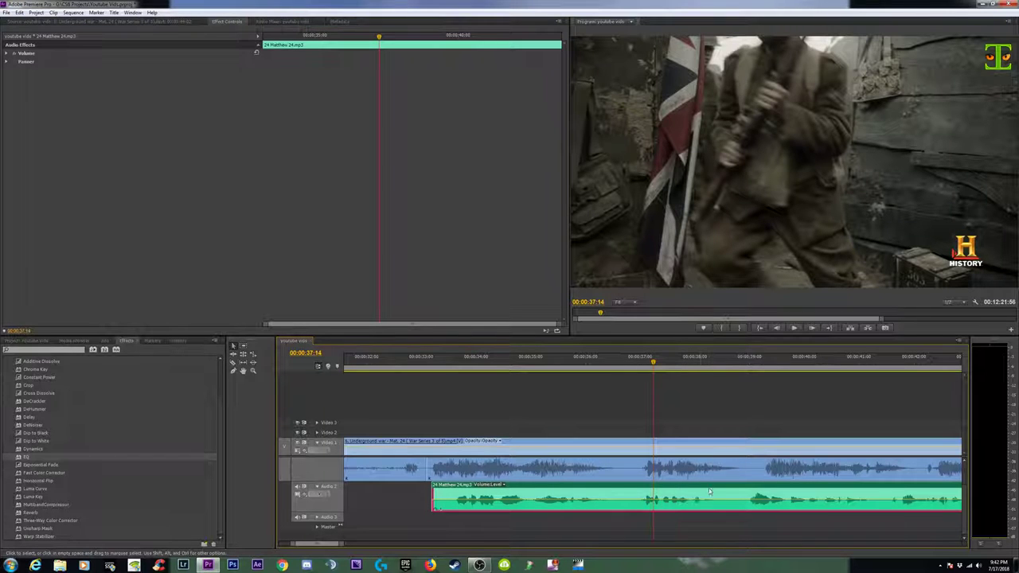
pyautogui.press('-')
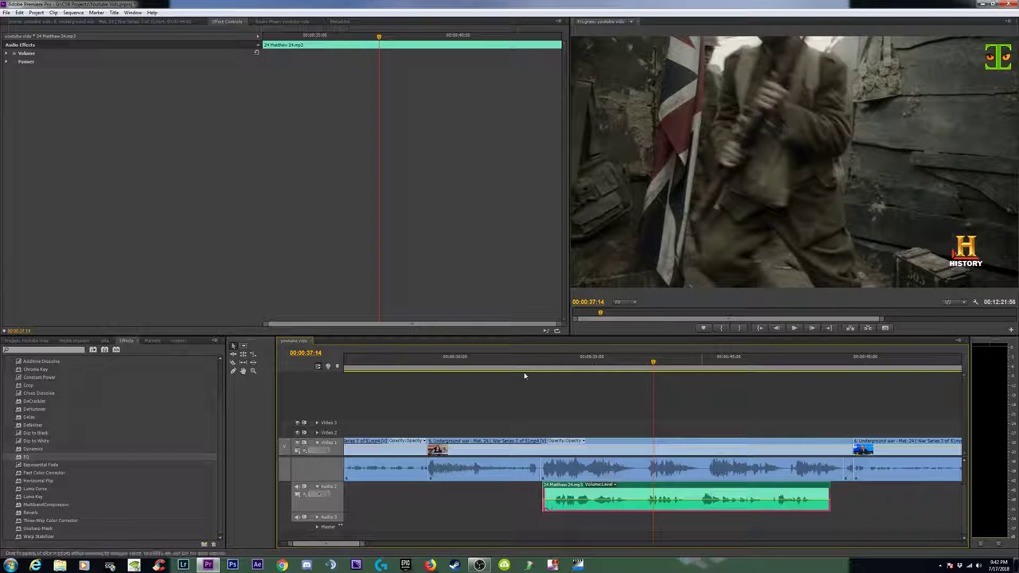
# Slide the excerpt further back to start at about 00:00:32:50 and play the section to check its timing.
pyautogui.click(521, 360)
pyautogui.press('space')
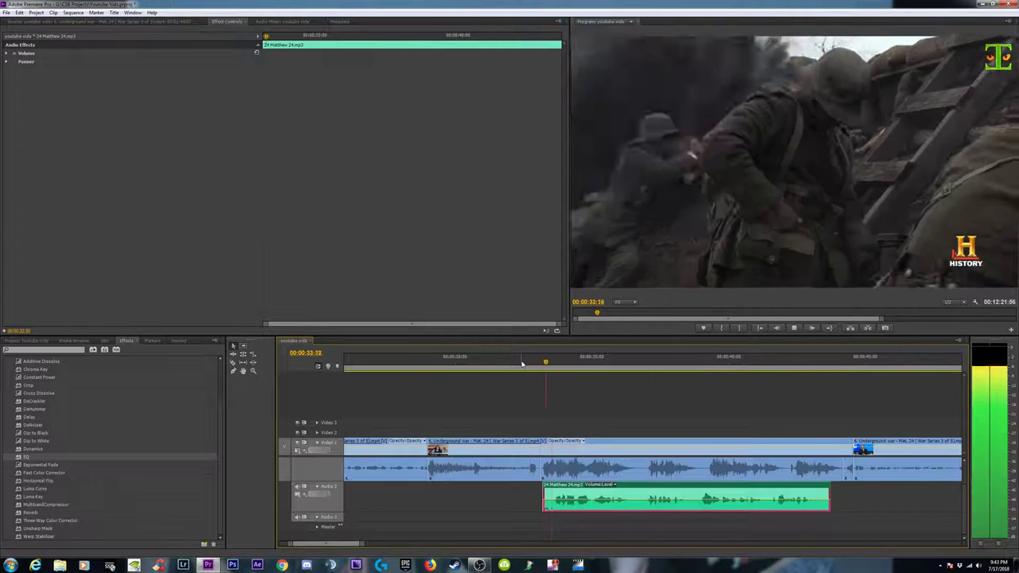
pyautogui.moveTo(615, 498); pyautogui.dragTo(593, 496)
pyautogui.click(535, 364)
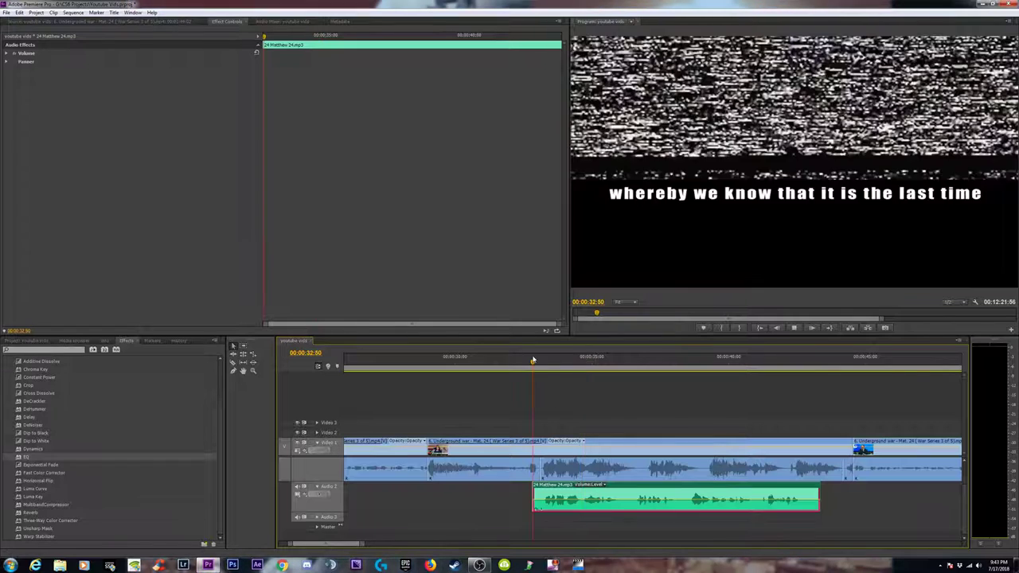
pyautogui.press('space')
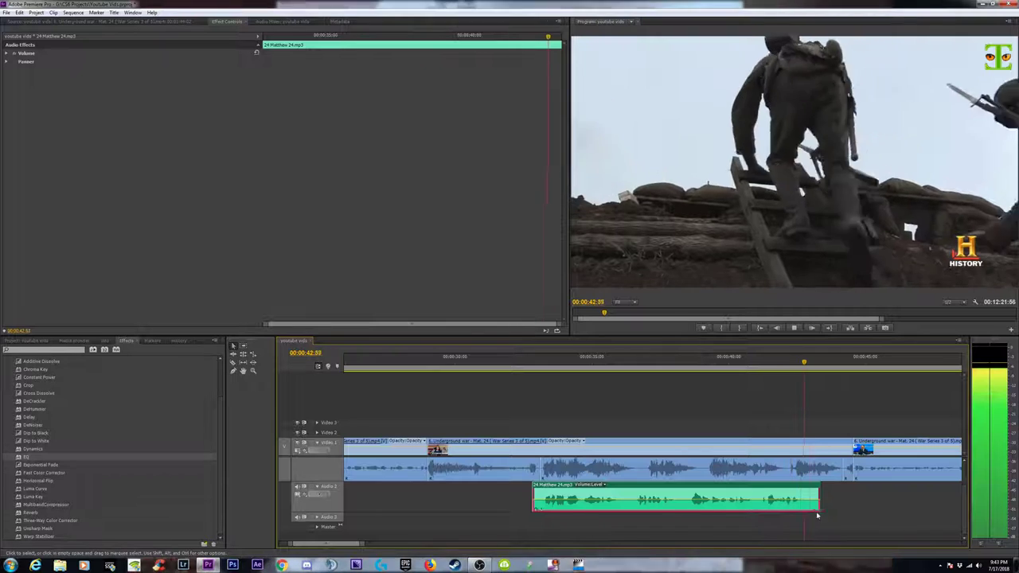
pyautogui.press('space')
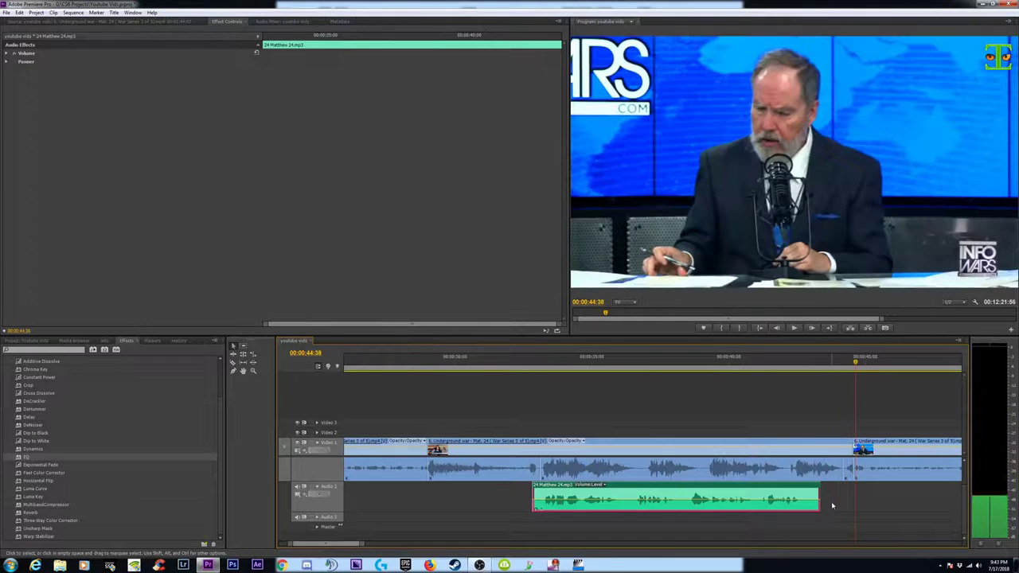
# Trim the excerpt's end slightly and add Constant Power transitions at both of its ends.
pyautogui.moveTo(821, 493); pyautogui.dragTo(818, 494)
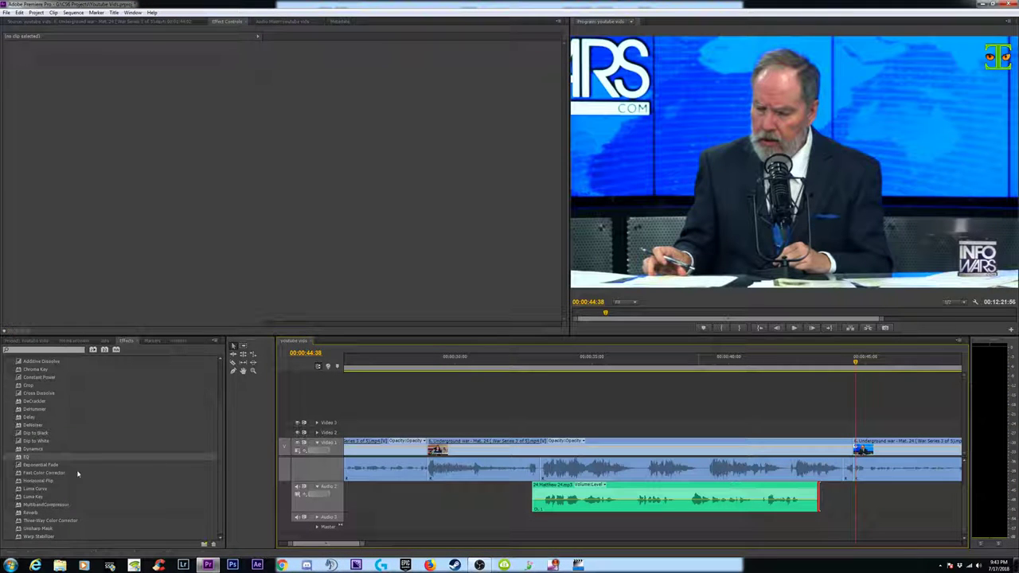
pyautogui.click(37, 379)
pyautogui.moveTo(603, 497); pyautogui.dragTo(538, 498)
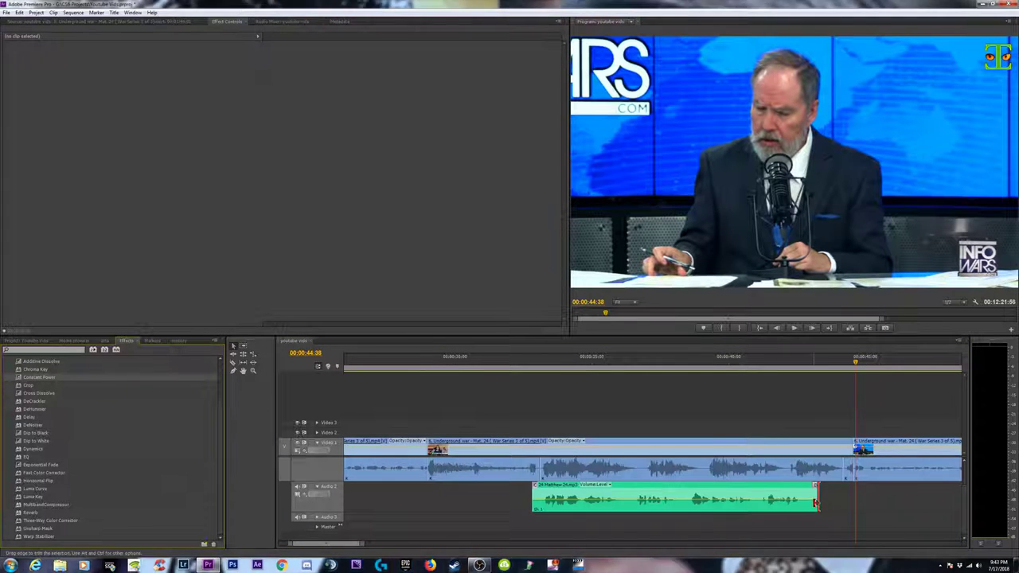
# Increase the Audio 2 track height and copy the Underground war audio clip with the EQ effect above the excerpt.
pyautogui.moveTo(333, 512); pyautogui.dragTo(333, 523)
pyautogui.click(546, 500)
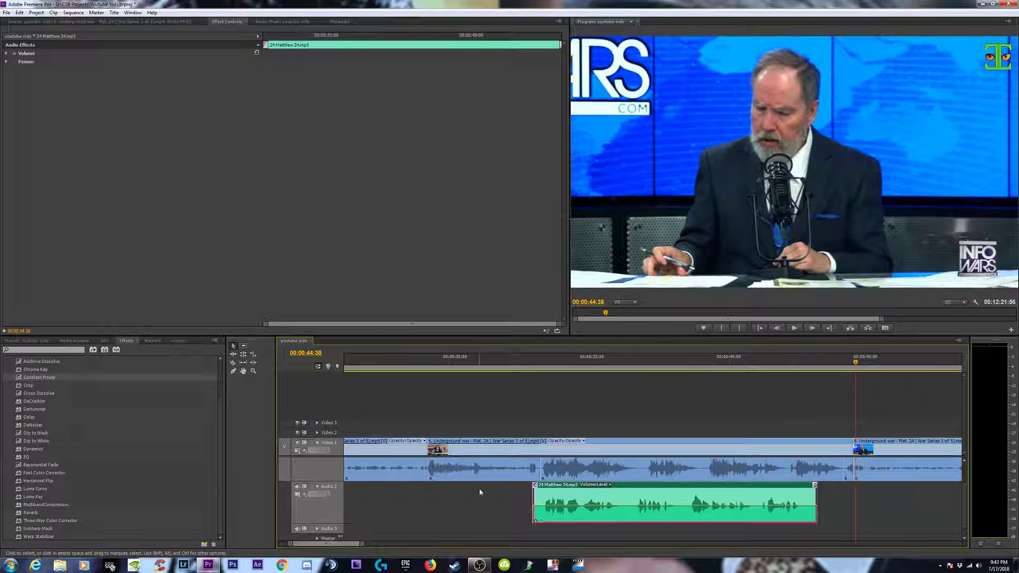
pyautogui.click(555, 466)
pyautogui.moveTo(964, 498); pyautogui.dragTo(965, 477)
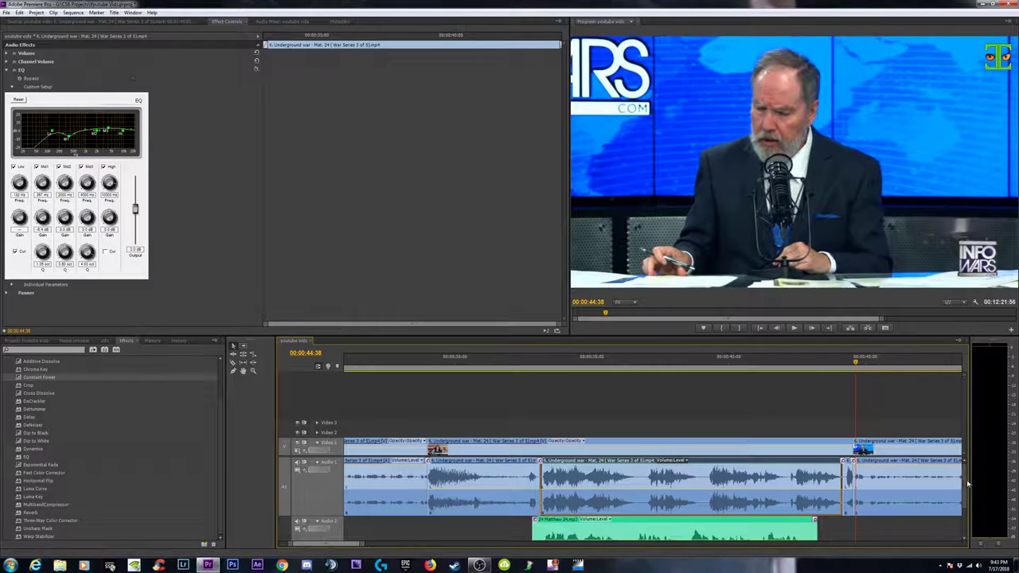
pyautogui.rightClick(699, 477)
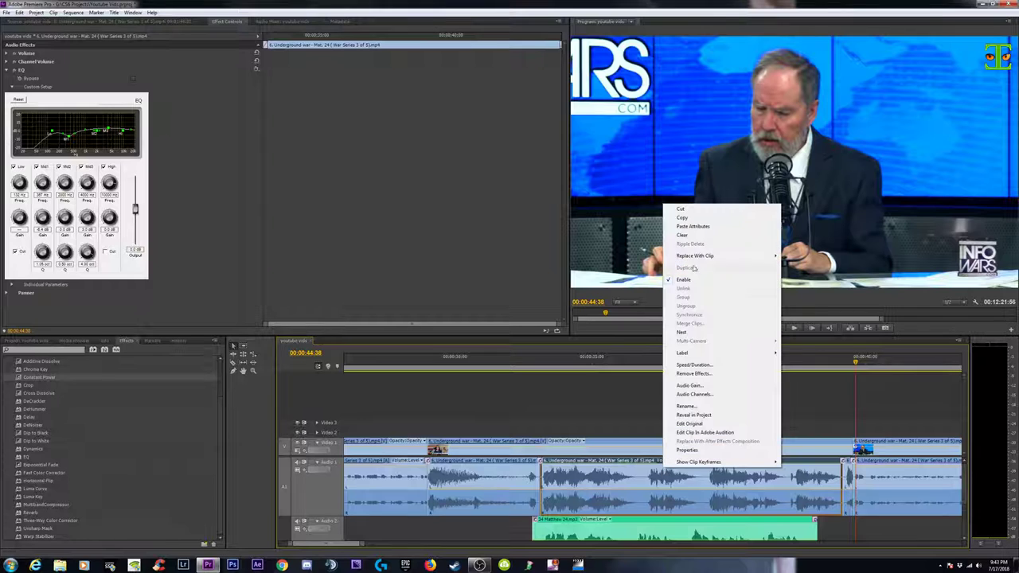
pyautogui.click(679, 220)
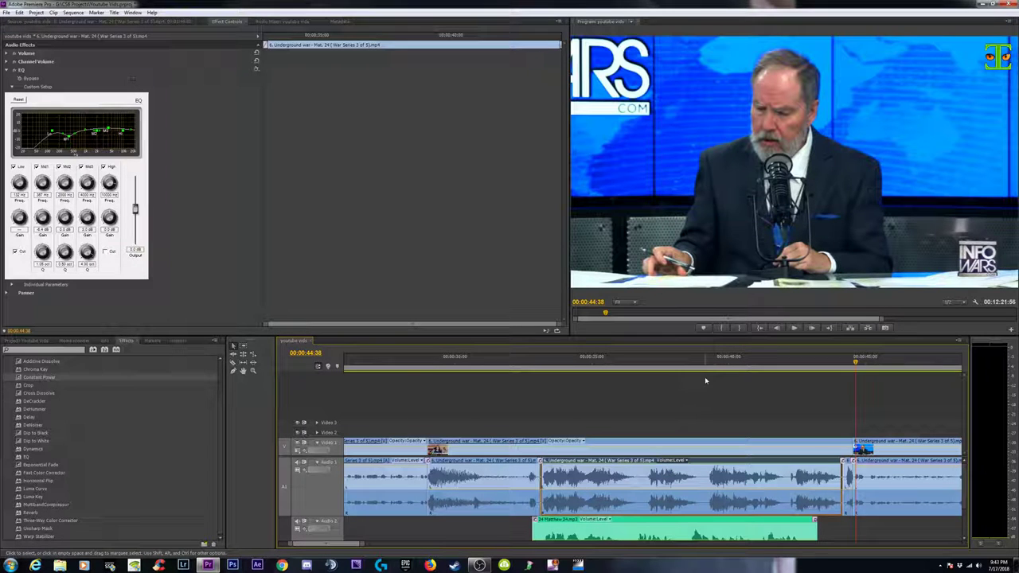
# Try to paste the copied clip's attributes onto the Matthew 24 excerpt on Audio 2 and check its effects.
pyautogui.scroll(-2, 967, 481)
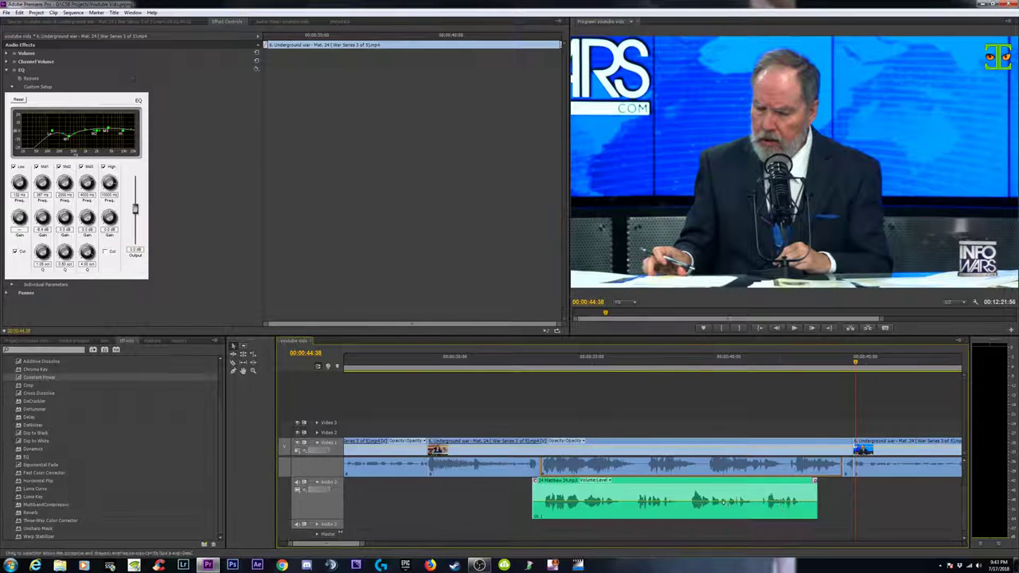
pyautogui.rightClick(675, 494)
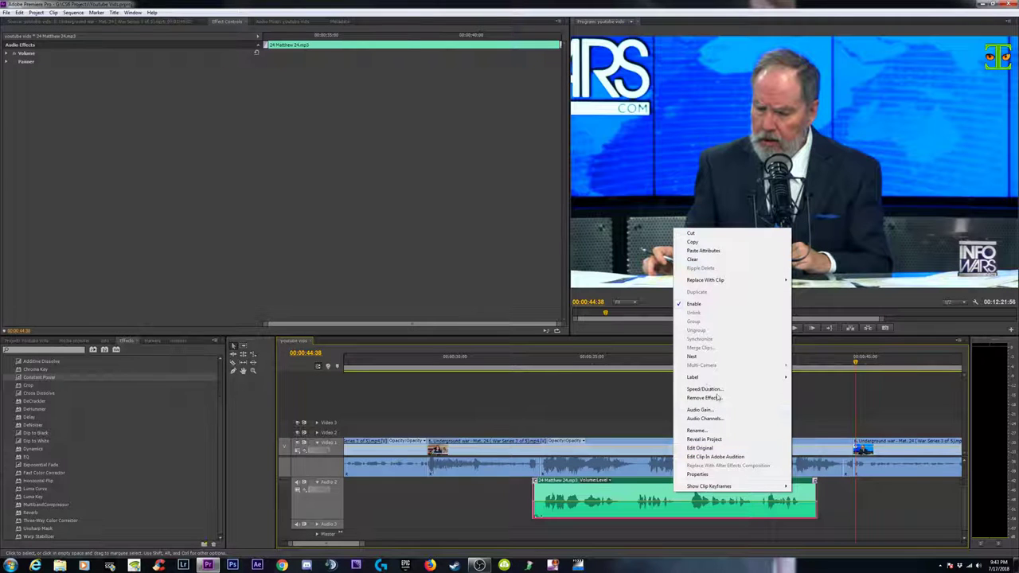
pyautogui.click(706, 252)
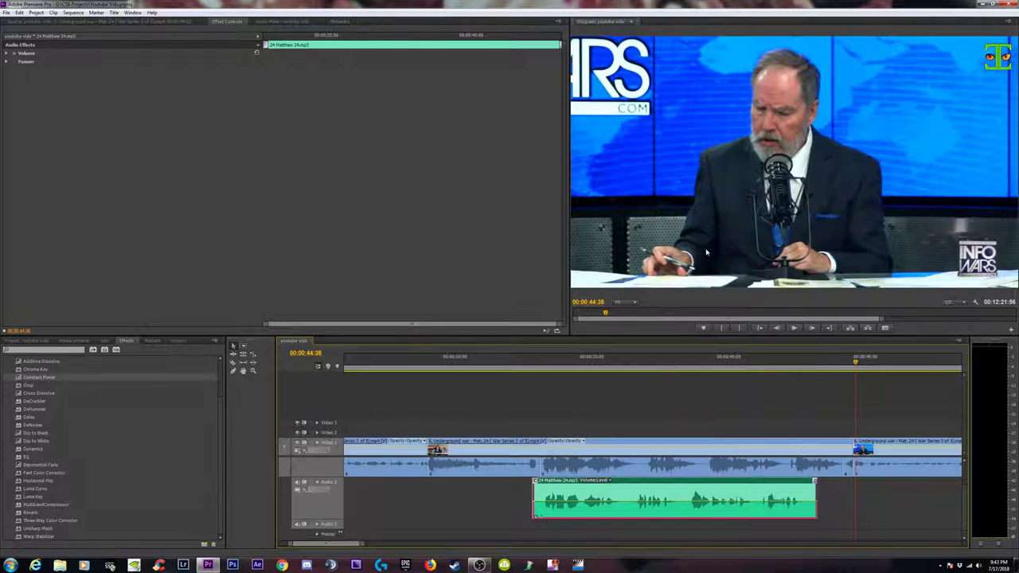
pyautogui.click(631, 420)
pyautogui.click(627, 500)
pyautogui.click(603, 405)
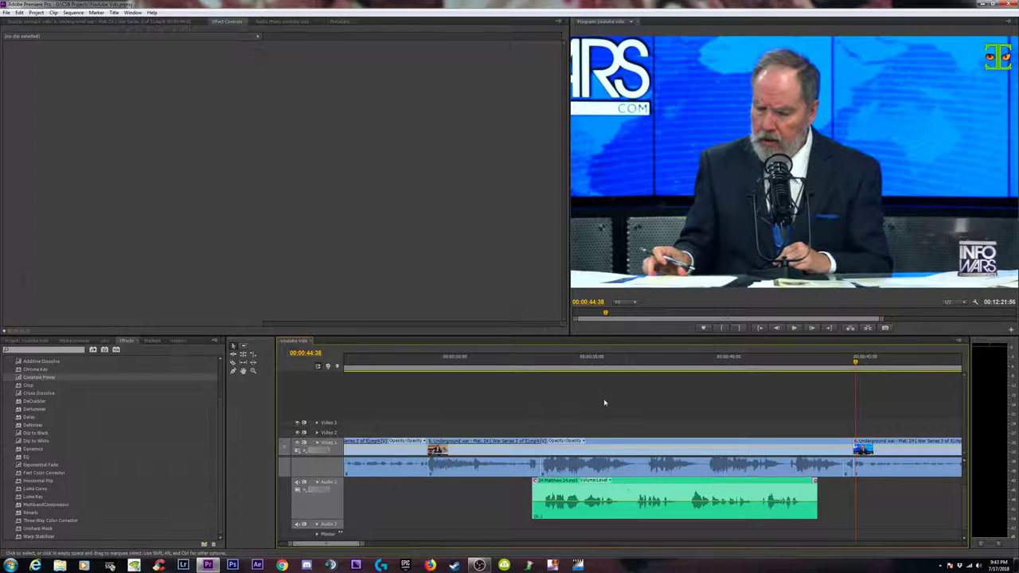
pyautogui.click(629, 489)
pyautogui.click(619, 418)
pyautogui.click(619, 481)
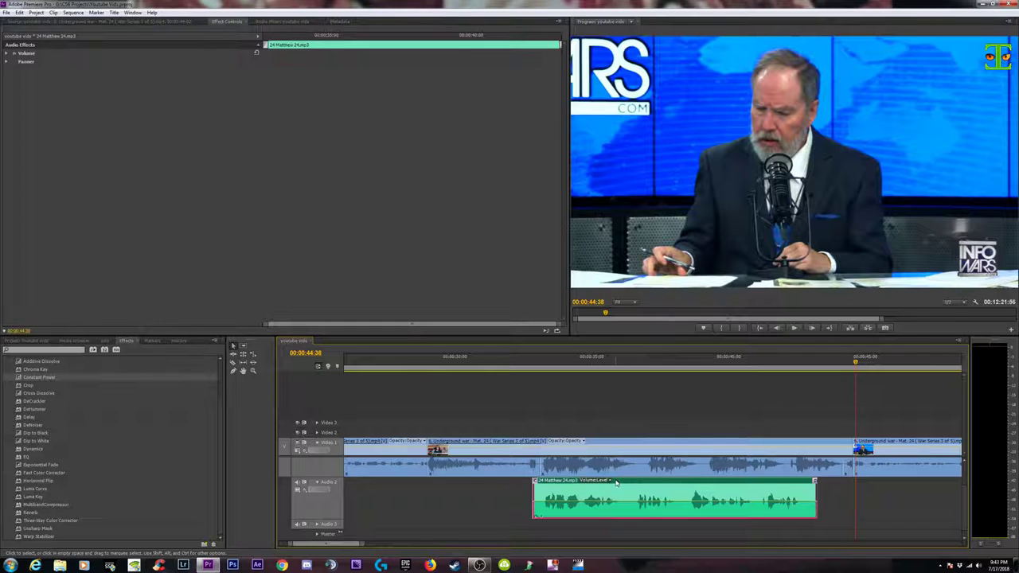
pyautogui.click(657, 399)
pyautogui.click(642, 469)
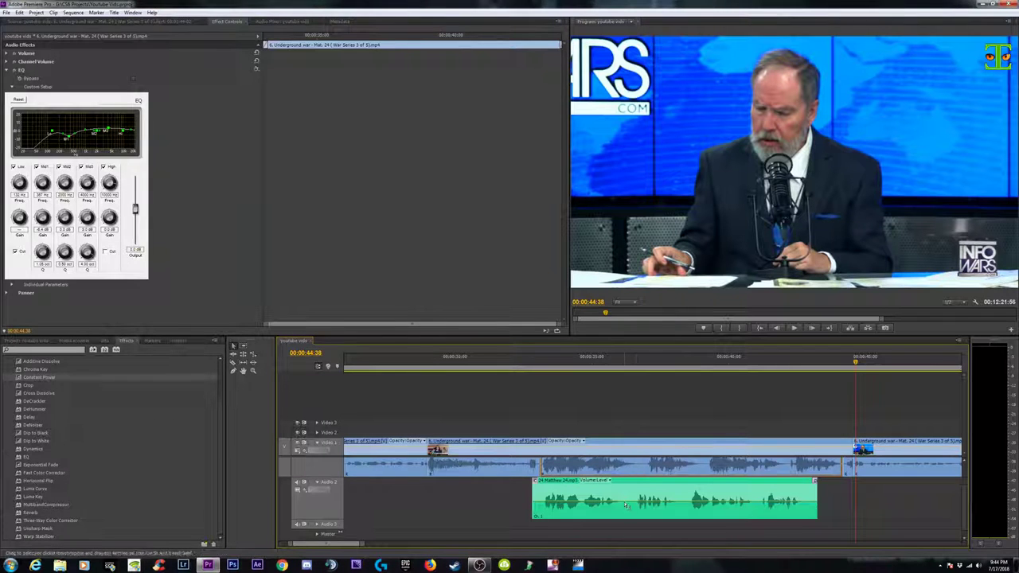
# Add the EQ effect to the Matthew 24 excerpt and apply its Loudness preset.
pyautogui.click(620, 488)
pyautogui.moveTo(36, 458); pyautogui.dragTo(159, 72)
pyautogui.click(255, 63)
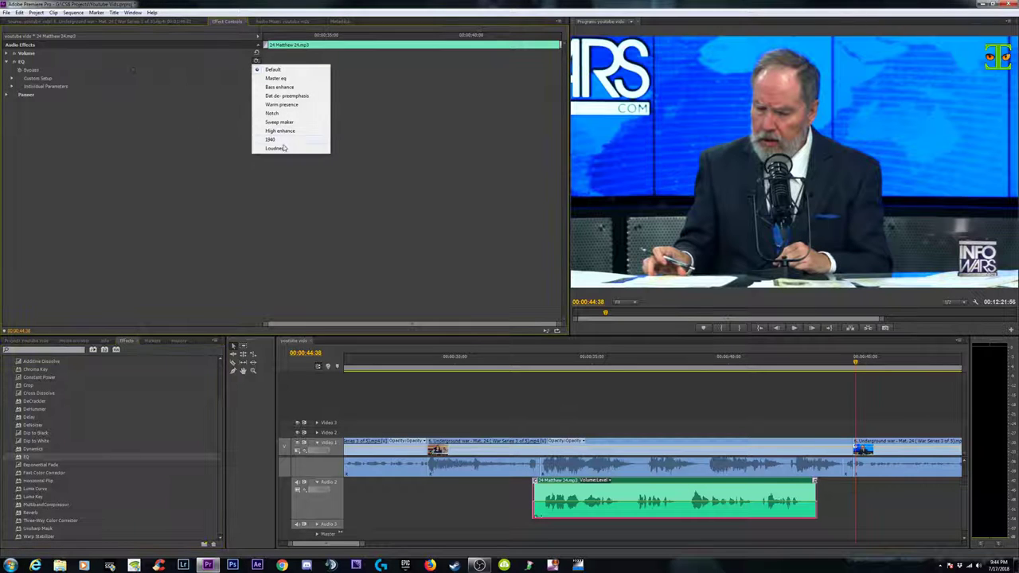
pyautogui.click(275, 149)
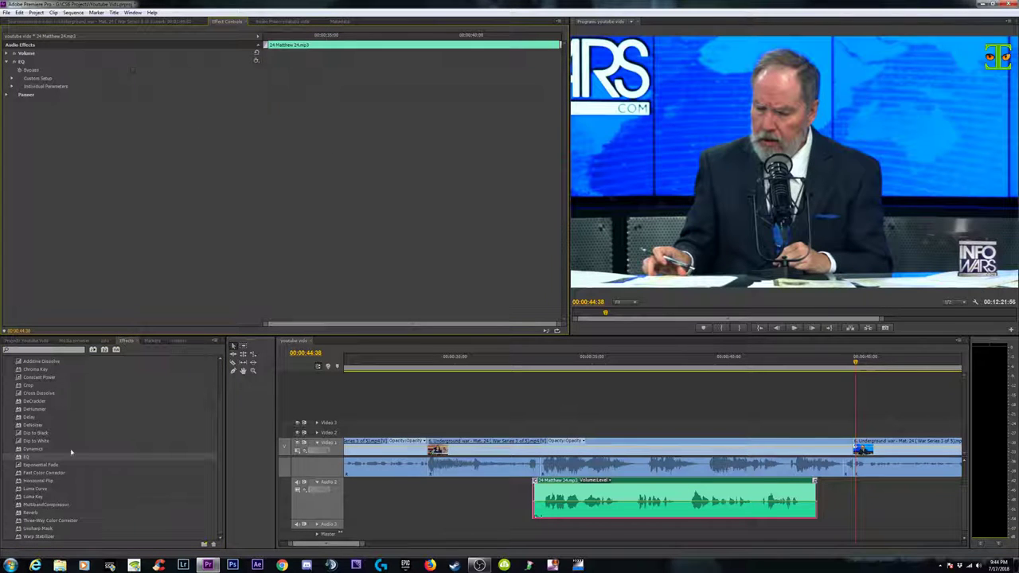
# Add the MultibandCompressor effect to the Matthew 24 excerpt with the Upward comp +6 preset and look through the remaining effects.
pyautogui.moveTo(82, 500); pyautogui.dragTo(573, 514)
pyautogui.click(254, 94)
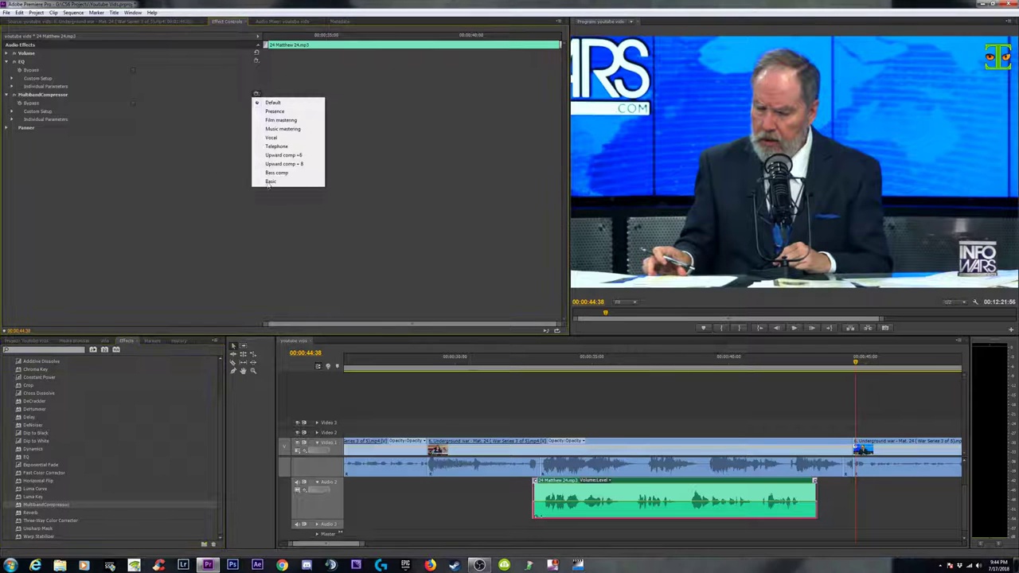
pyautogui.click(297, 156)
pyautogui.click(45, 522)
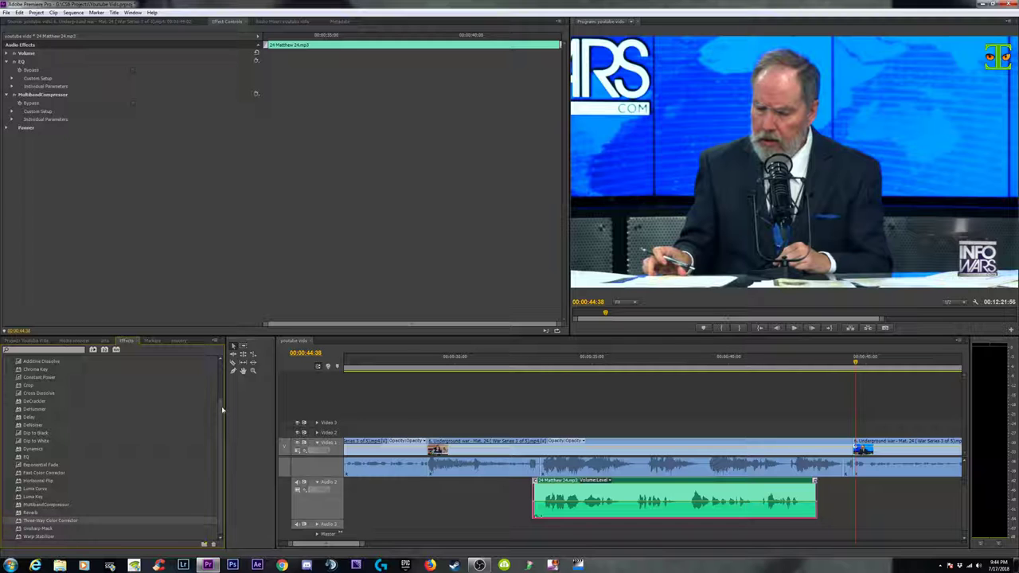
pyautogui.click(47, 530)
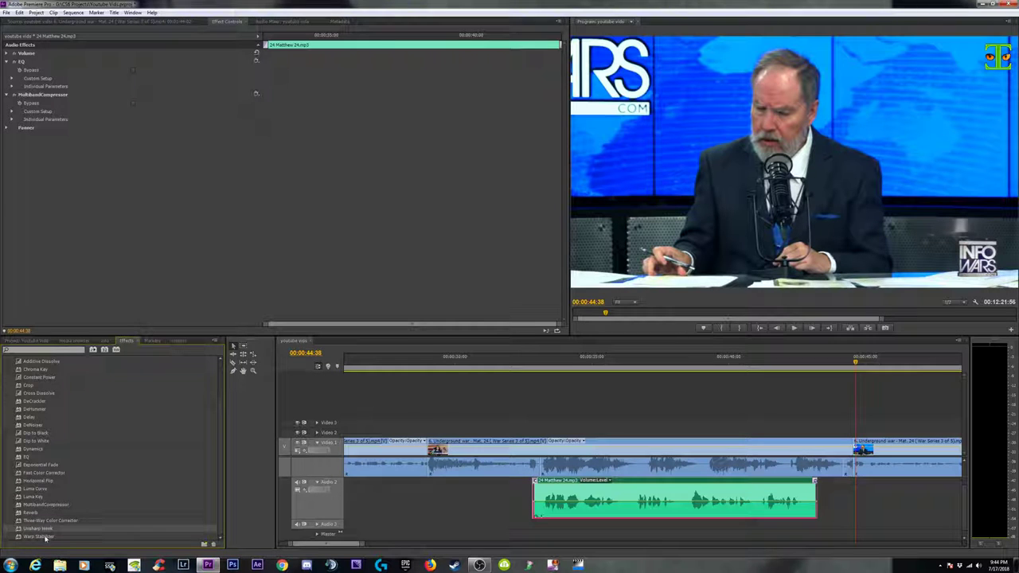
pyautogui.click(36, 457)
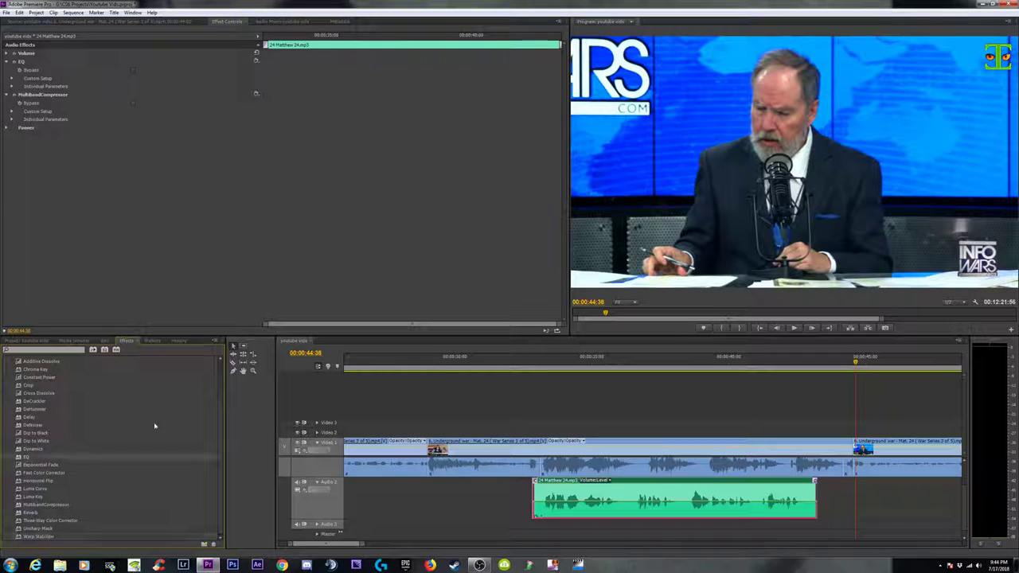
# Lower the volume level of the Underground war audio clip above the excerpt and play the section to check the balance.
pyautogui.click(536, 361)
pyautogui.press('space')
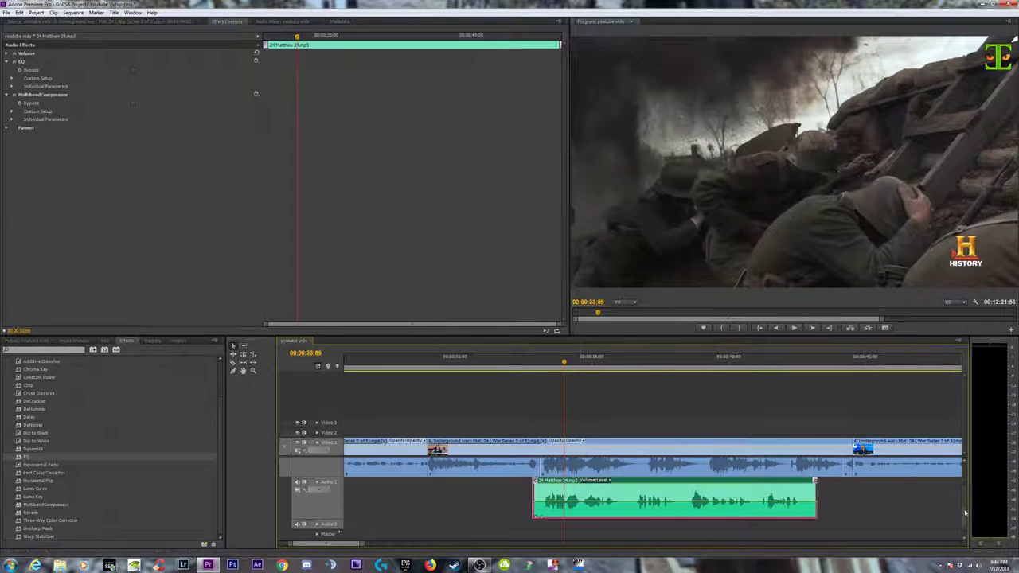
pyautogui.moveTo(964, 511); pyautogui.dragTo(964, 494)
pyautogui.click(627, 477)
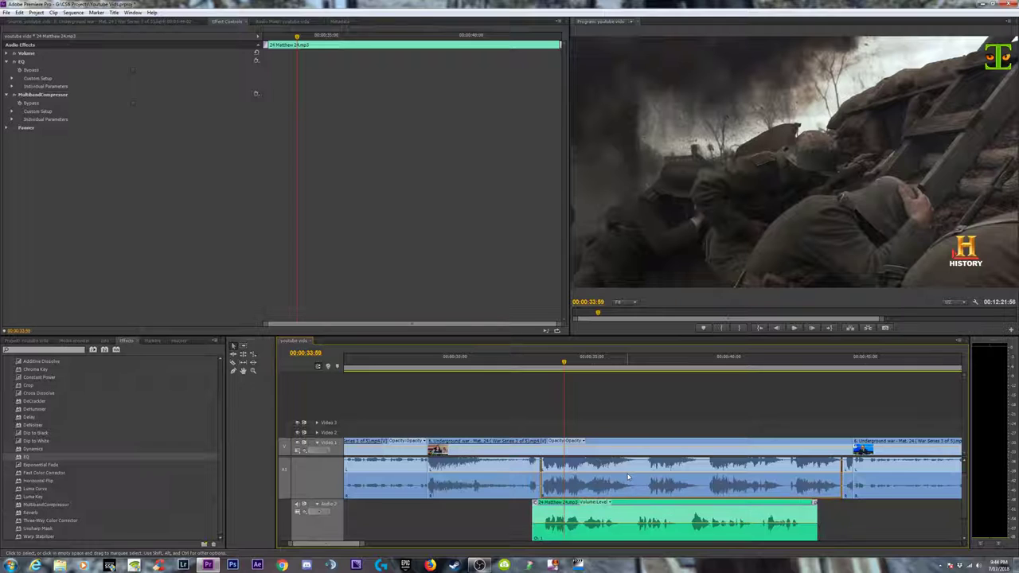
pyautogui.moveTo(629, 482); pyautogui.dragTo(629, 492)
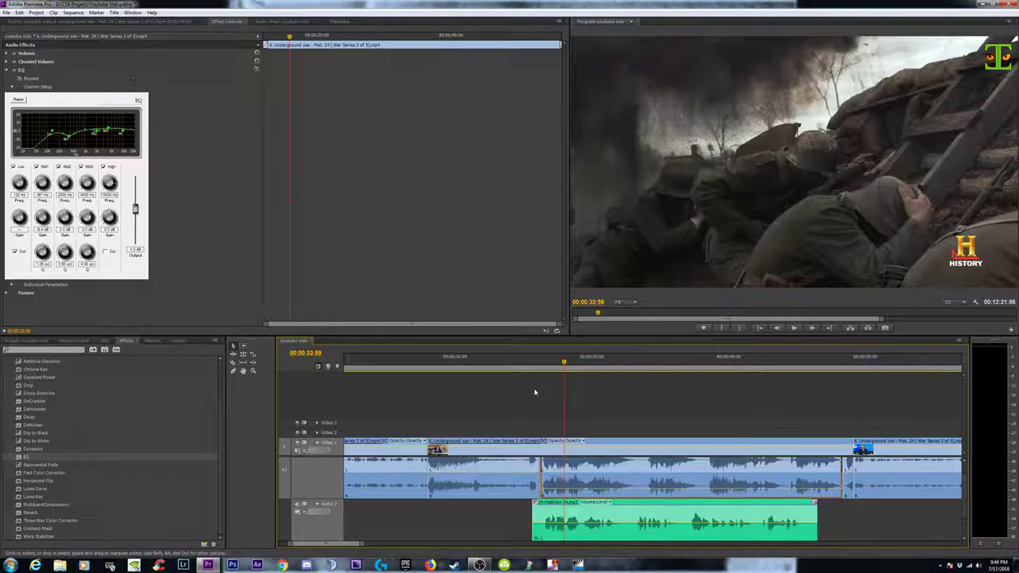
pyautogui.click(525, 363)
pyautogui.press('space')
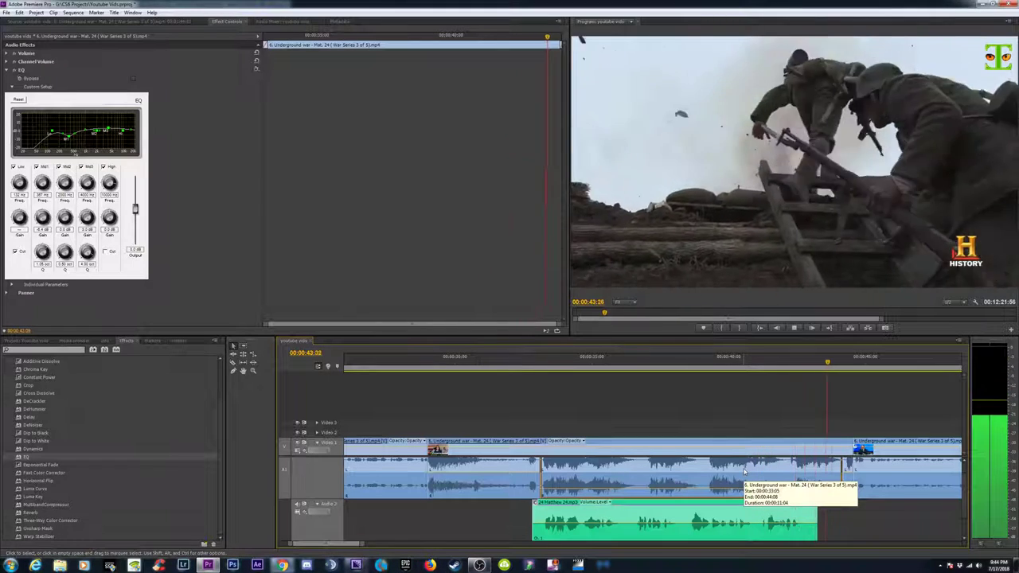
pyautogui.press('space')
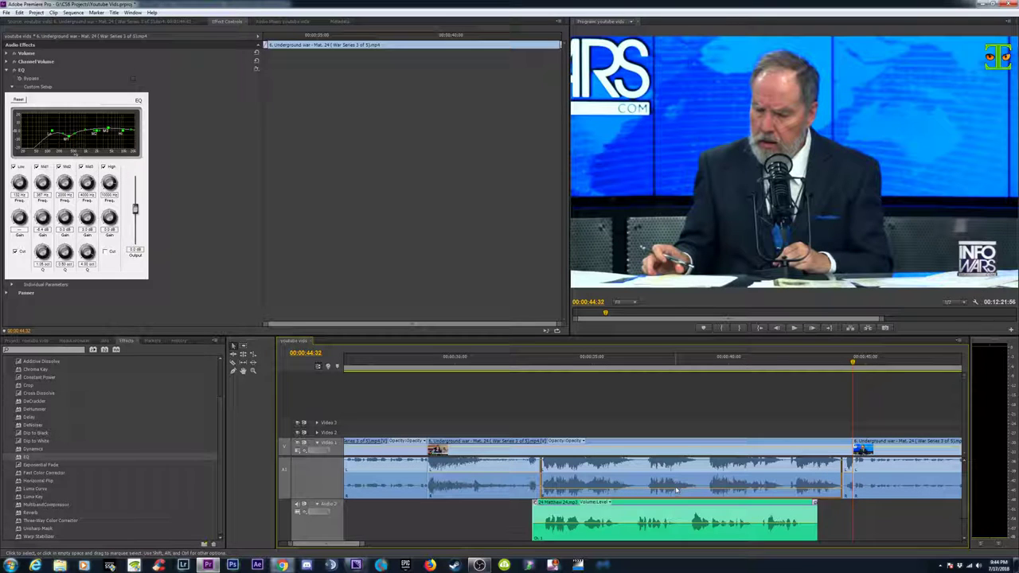
# Slow the Matthew 24 excerpt to 95% speed with Maintain Audio Pitch enabled.
pyautogui.click(605, 514)
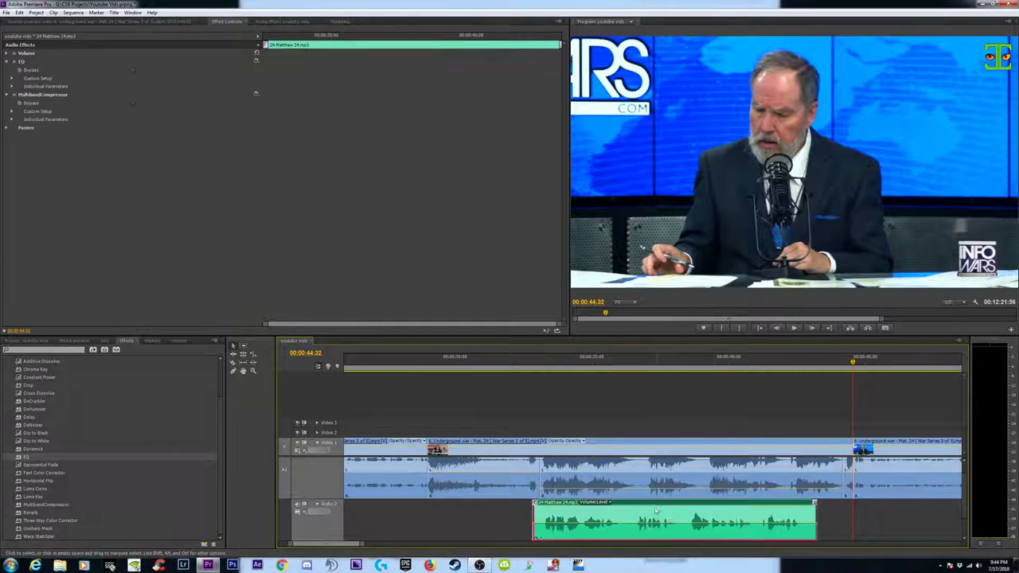
pyautogui.rightClick(606, 515)
pyautogui.click(632, 408)
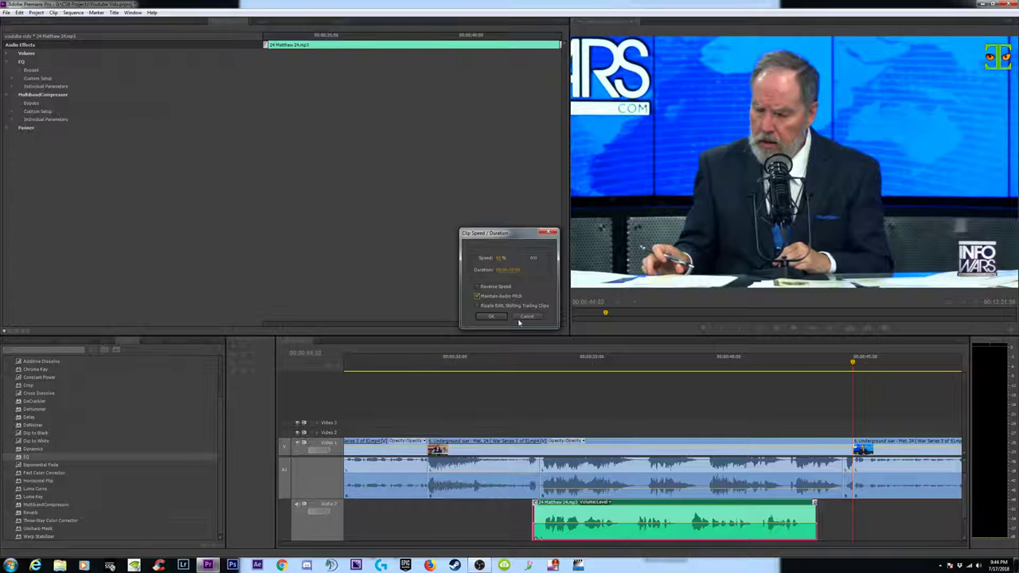
pyautogui.click(491, 317)
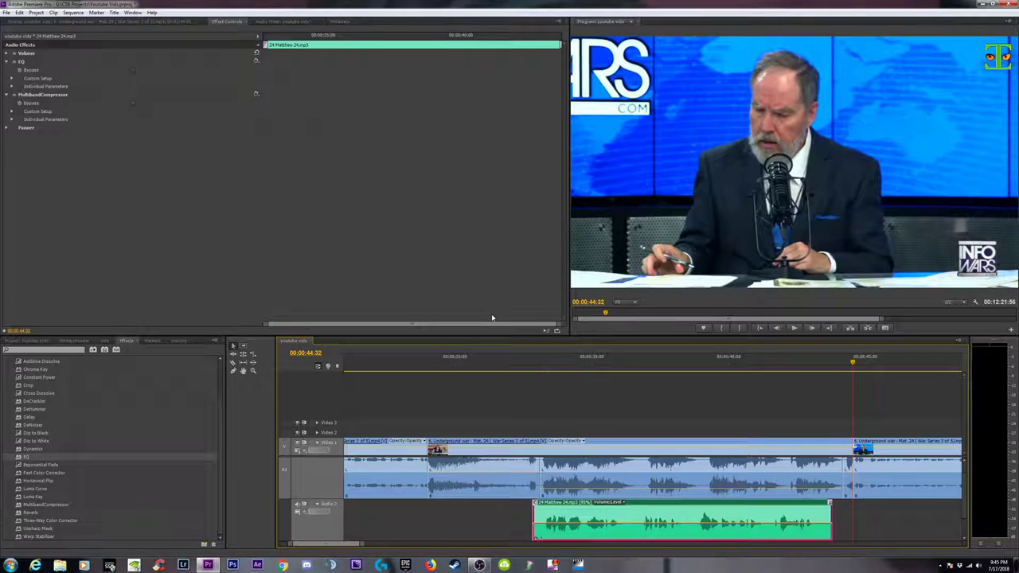
# Set the speed of the Underground war audio clip above the excerpt to 105%.
pyautogui.click(667, 476)
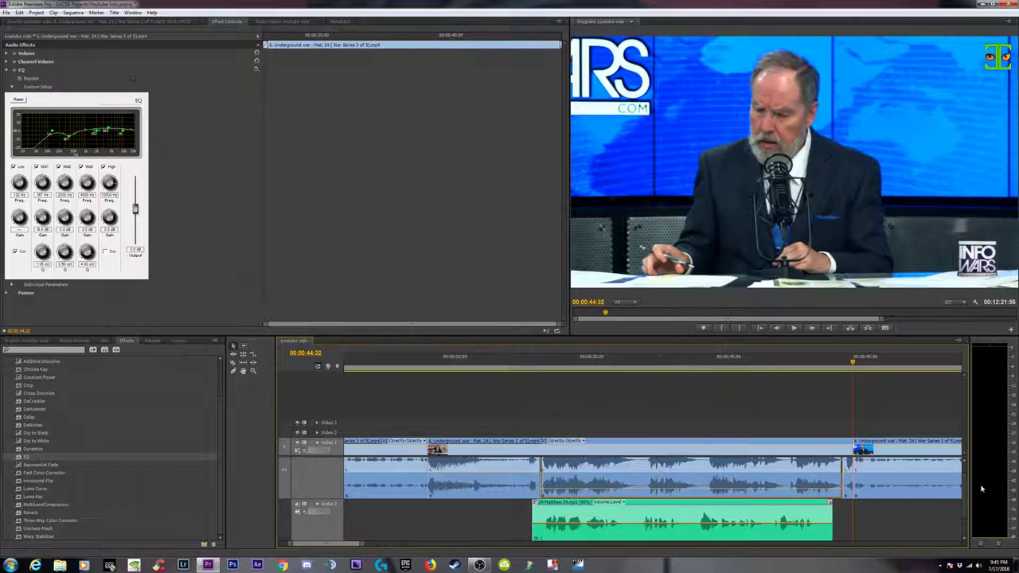
pyautogui.moveTo(965, 496); pyautogui.dragTo(965, 480)
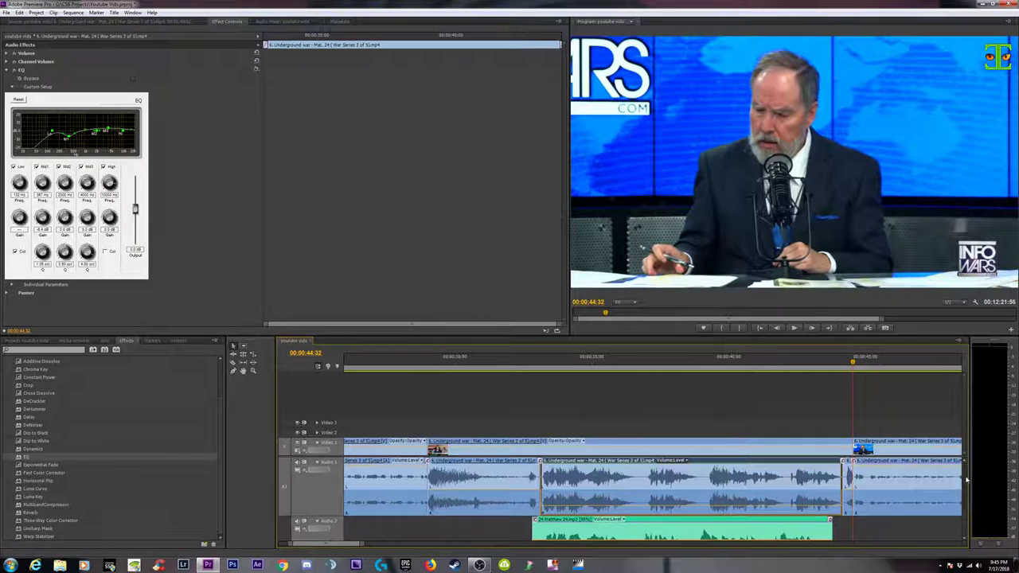
pyautogui.click(646, 363)
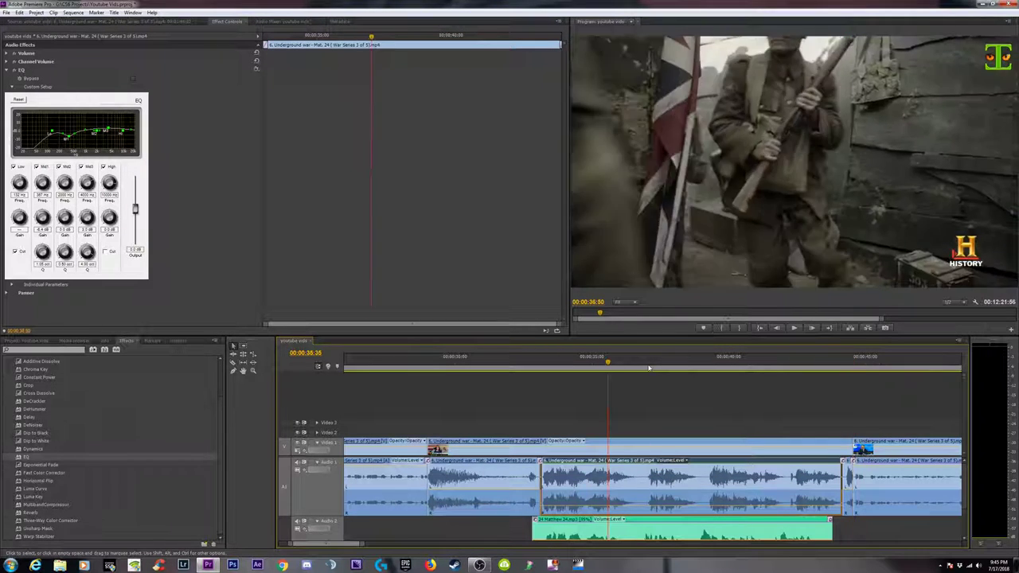
pyautogui.rightClick(681, 483)
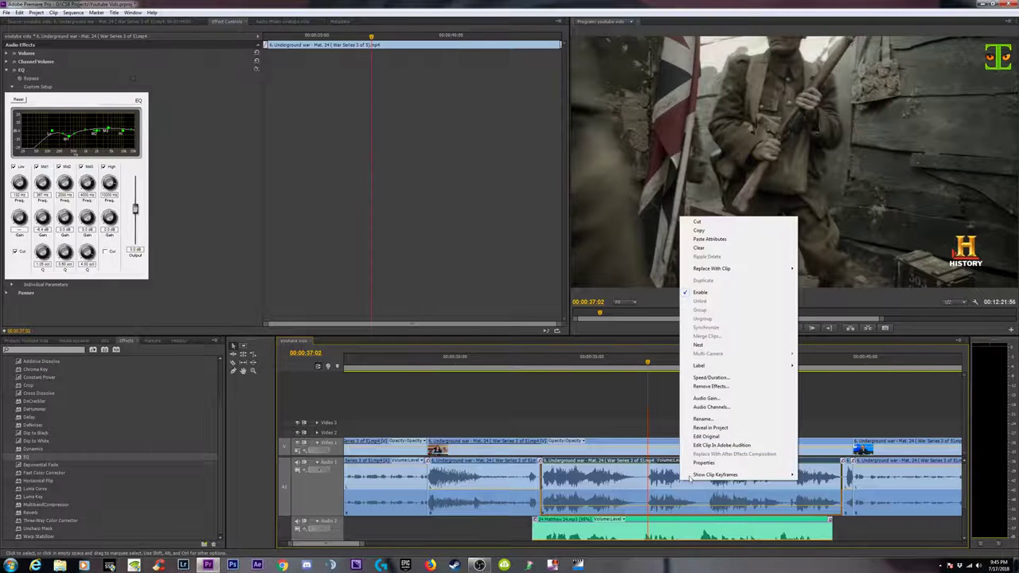
pyautogui.click(719, 373)
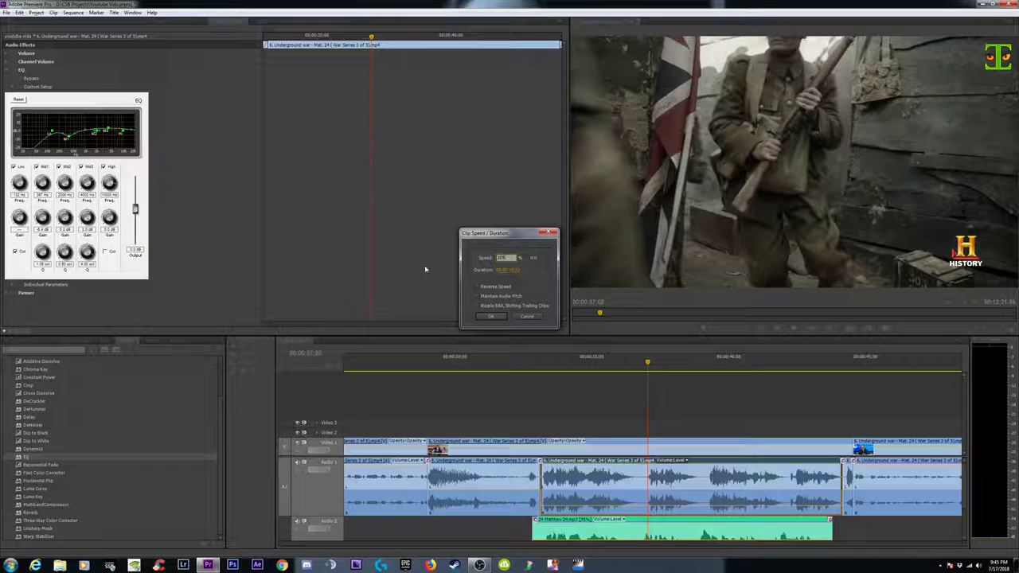
pyautogui.click(492, 317)
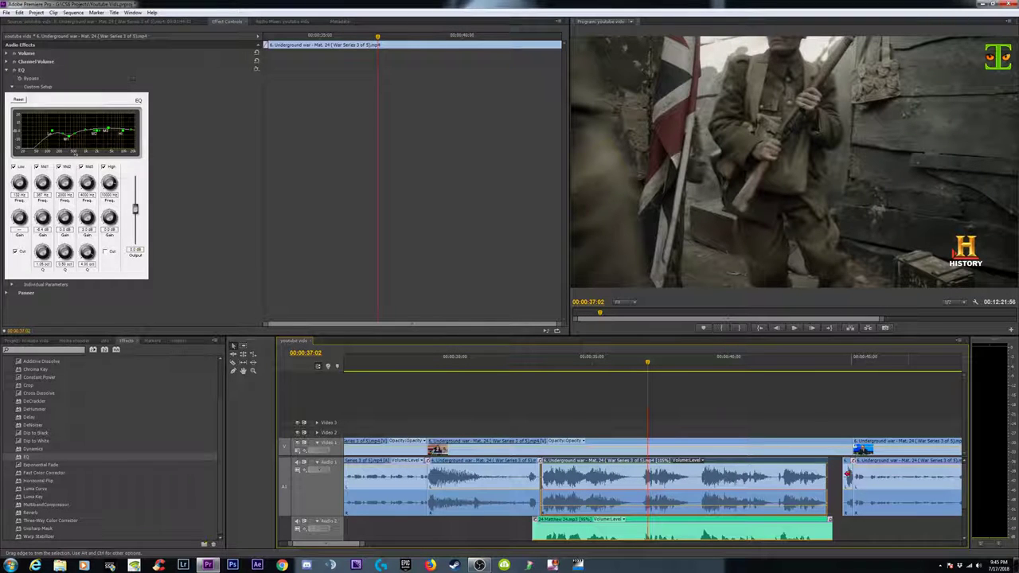
# Scrub through the sped-up section's end and start, and split the Video 1 clip where the Audio 1 clip begins.
pyautogui.scroll(-2, 970, 500)
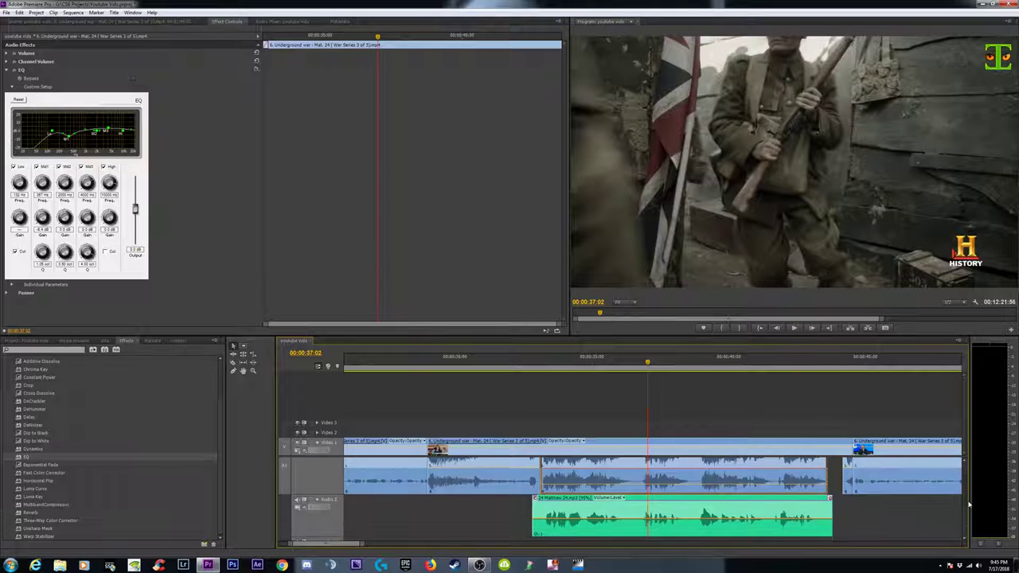
pyautogui.scroll(2, 970, 500)
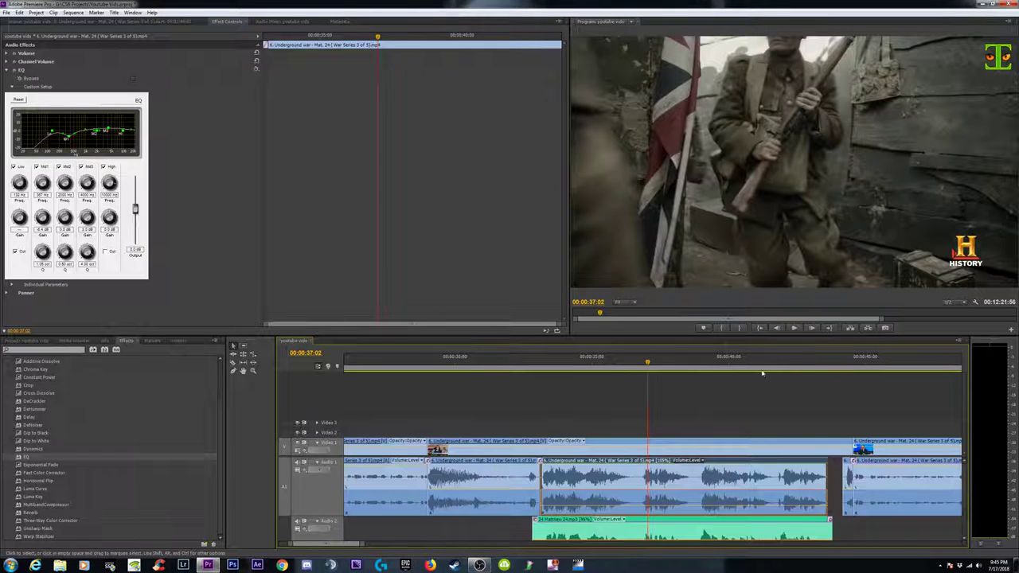
pyautogui.click(798, 363)
pyautogui.click(847, 364)
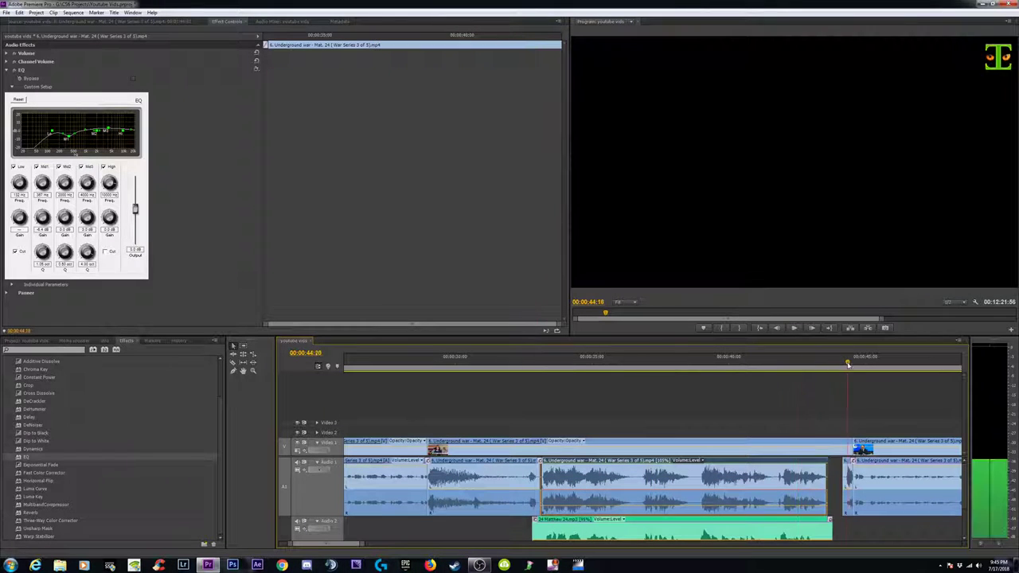
pyautogui.moveTo(847, 364); pyautogui.dragTo(838, 363)
pyautogui.click(527, 360)
pyautogui.moveTo(525, 360); pyautogui.dragTo(554, 369)
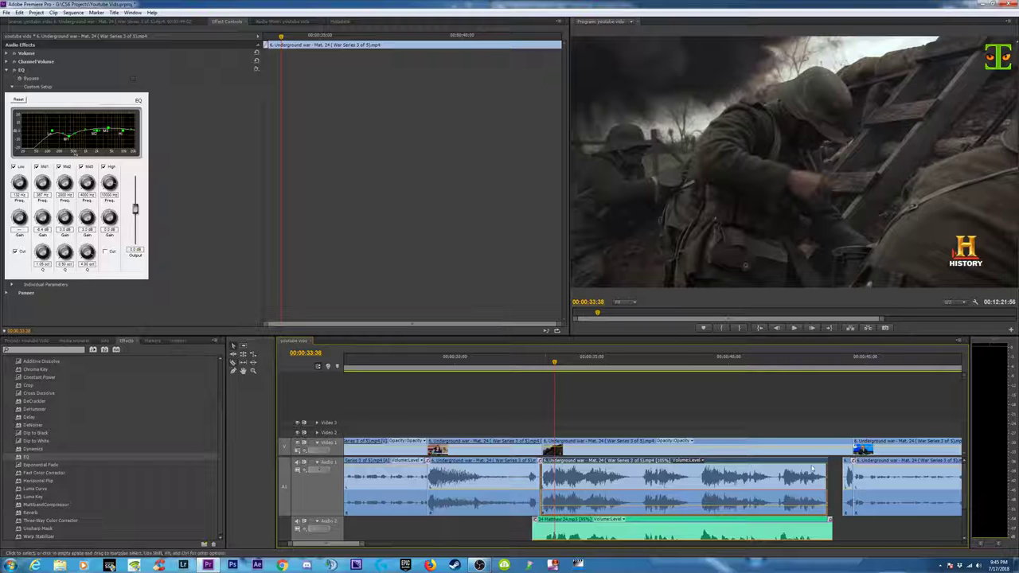
# Trim the end of the split Video 1 segment slightly and slide it earlier to end together with the sped-up Audio 1 clip.
pyautogui.moveTo(845, 450); pyautogui.dragTo(851, 449)
pyautogui.click(798, 422)
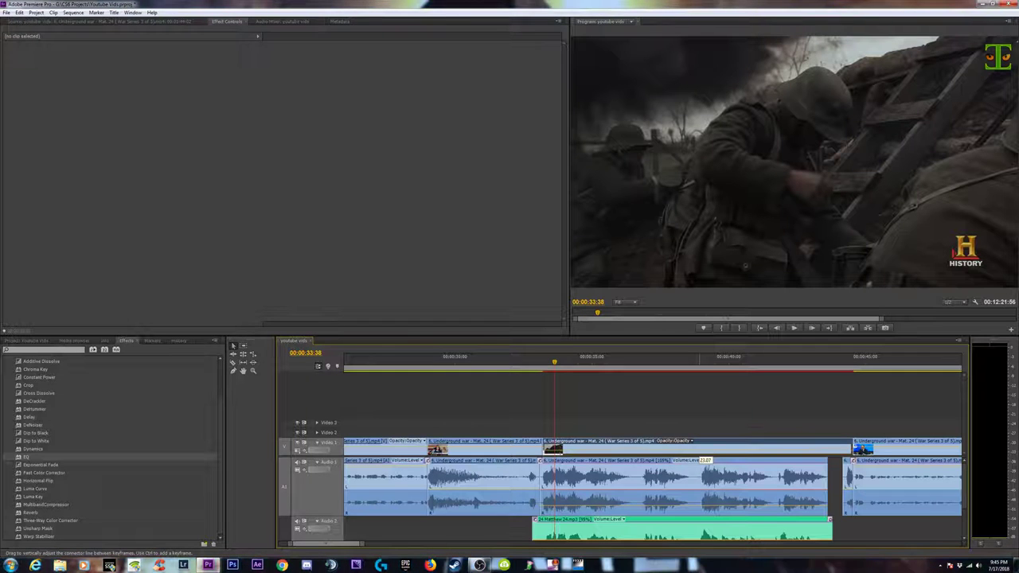
pyautogui.click(702, 453)
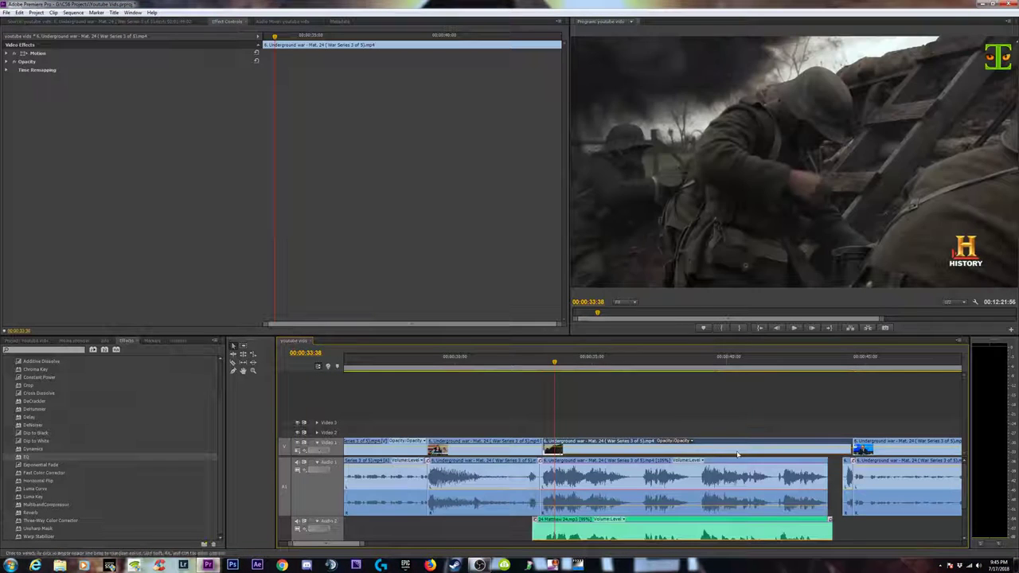
pyautogui.moveTo(745, 453); pyautogui.dragTo(720, 454)
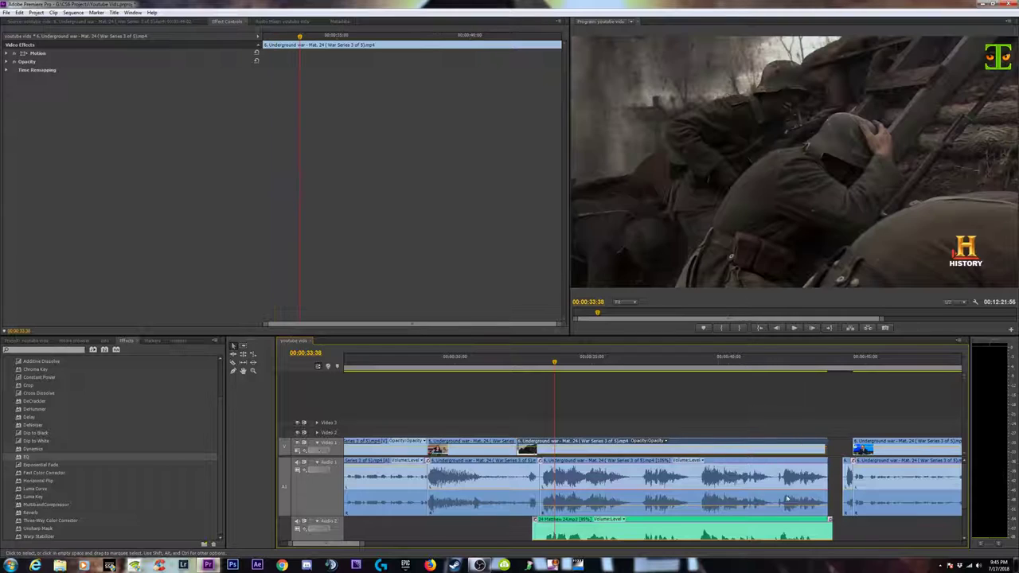
# Trim the Matthew 24 excerpt's end to the Audio 1 clip's end and ripple-delete the gap before the following clips.
pyautogui.click(827, 528)
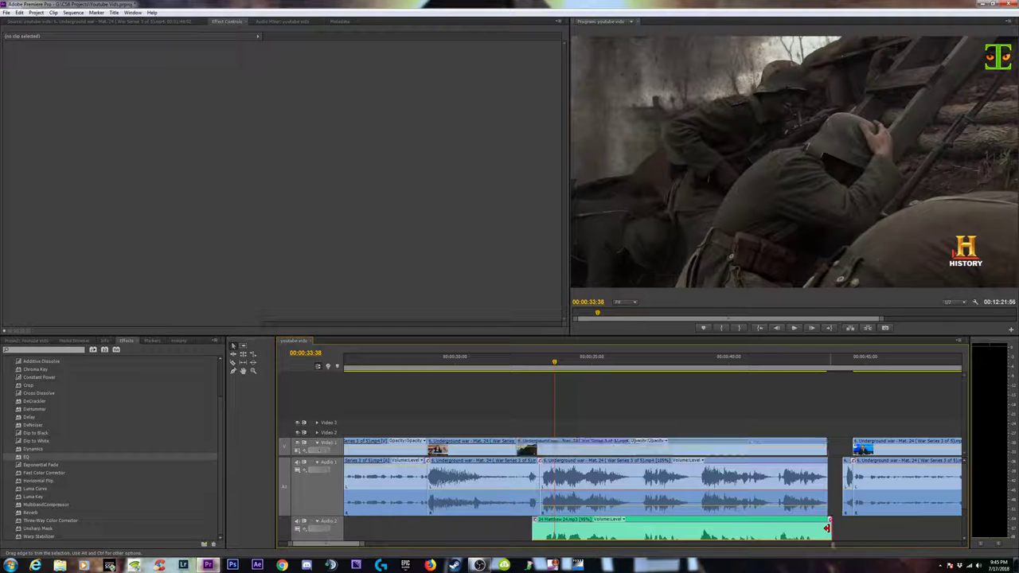
pyautogui.click(834, 478)
pyautogui.press('Delete')
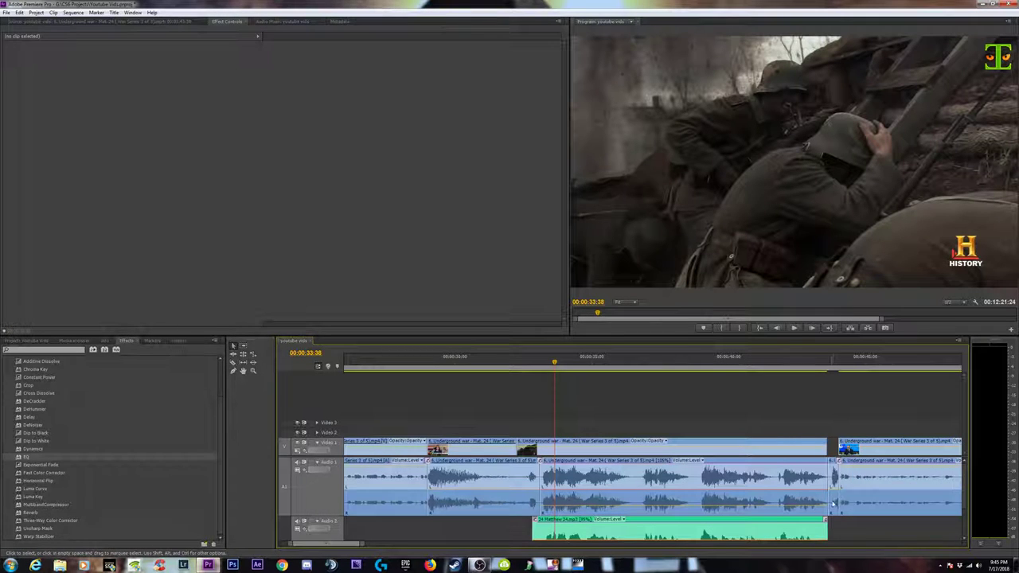
# Try to add Constant Power transitions at the audio cuts ending the section and extend the Video 1 segment across the gap.
pyautogui.moveTo(840, 532); pyautogui.dragTo(819, 505)
pyautogui.press('super')
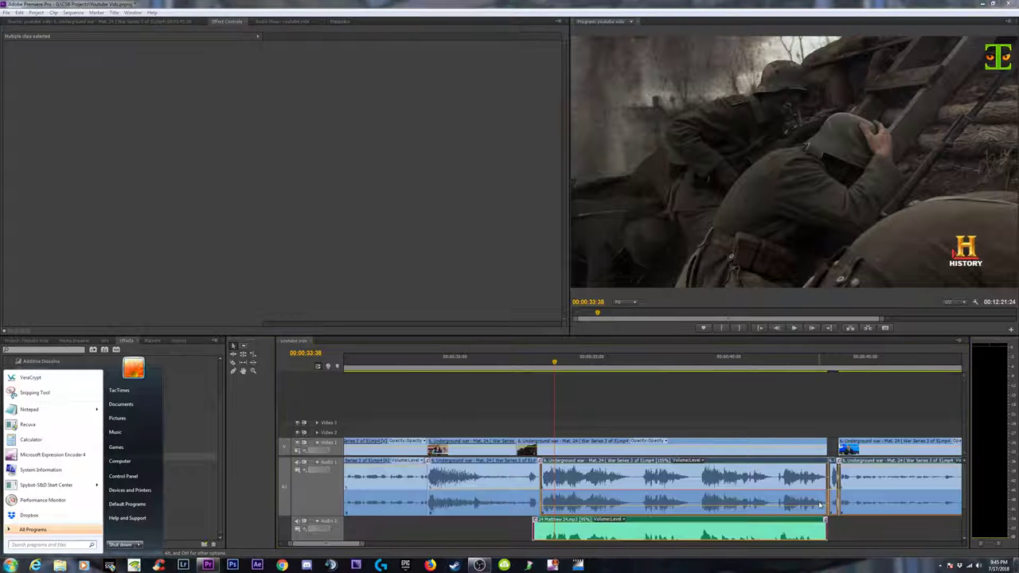
pyautogui.click(837, 524)
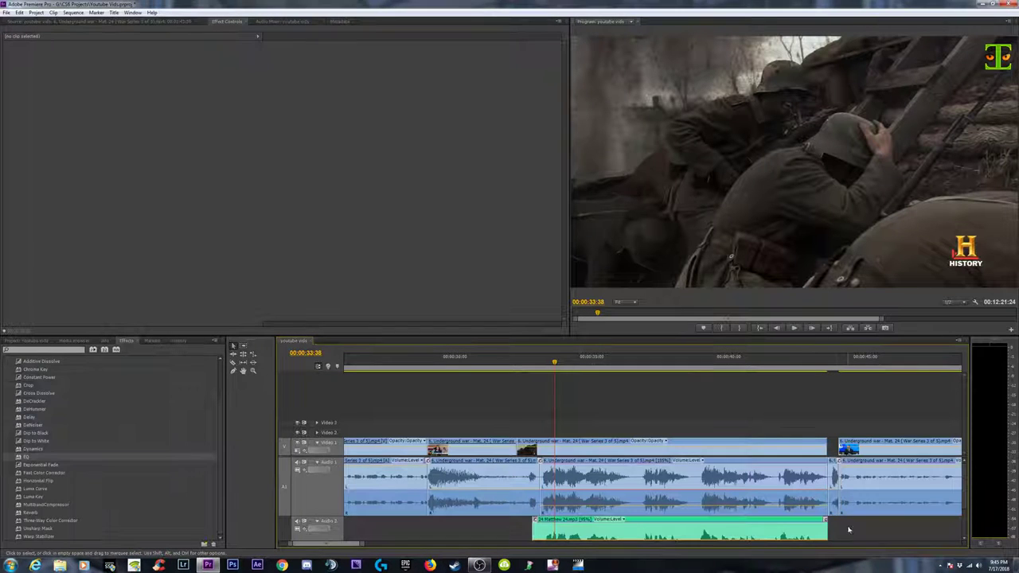
pyautogui.moveTo(846, 525); pyautogui.dragTo(803, 496)
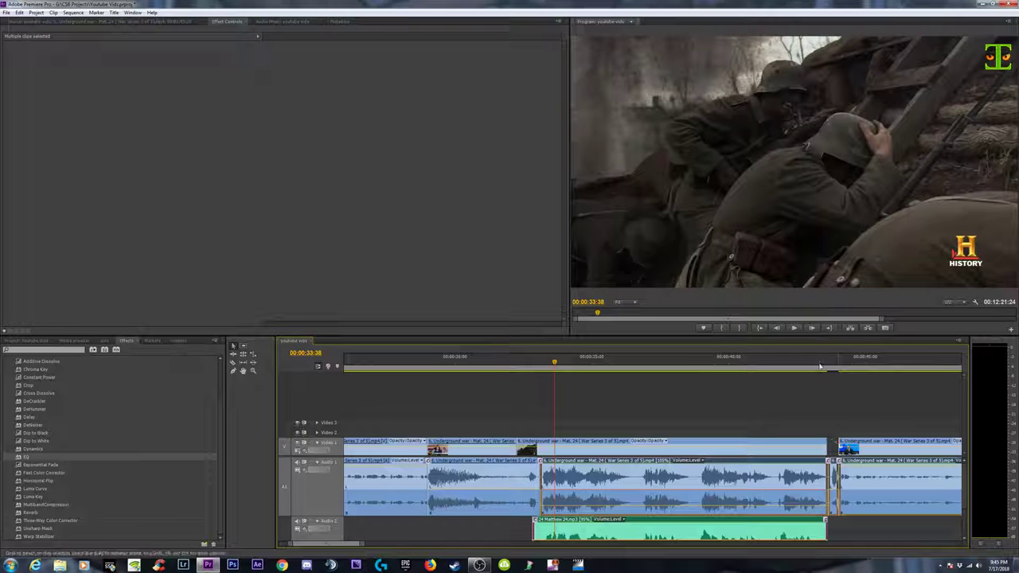
pyautogui.moveTo(820, 365); pyautogui.dragTo(829, 368)
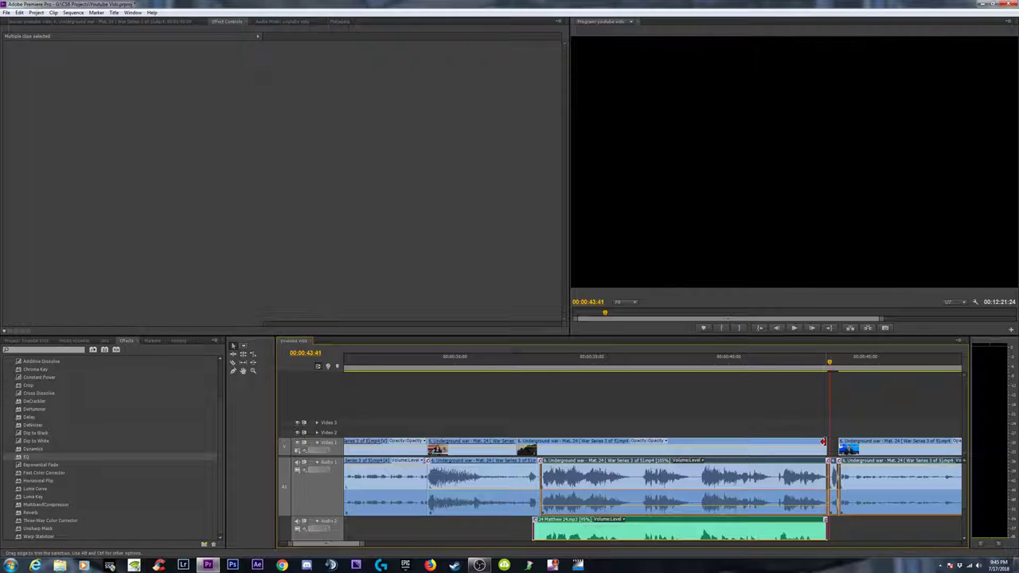
pyautogui.moveTo(824, 442); pyautogui.dragTo(838, 445)
pyautogui.moveTo(829, 362); pyautogui.dragTo(823, 367)
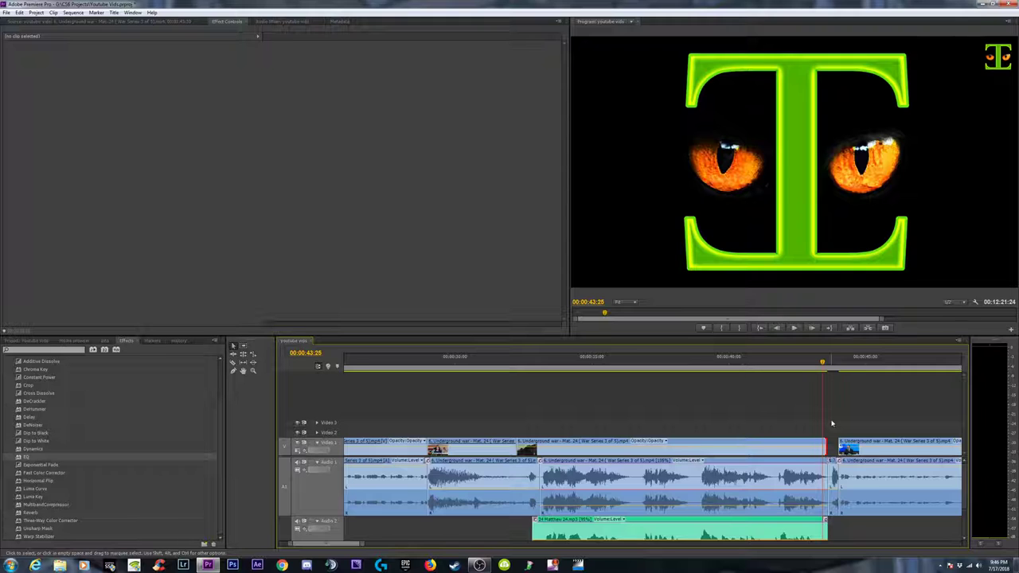
# Undo the Video 1 segment's slide and the gap deletion, and split the segment at 00:00:44:19.
pyautogui.hotkey('ctrl', 'z')
pyautogui.hotkey('ctrl', 'z')
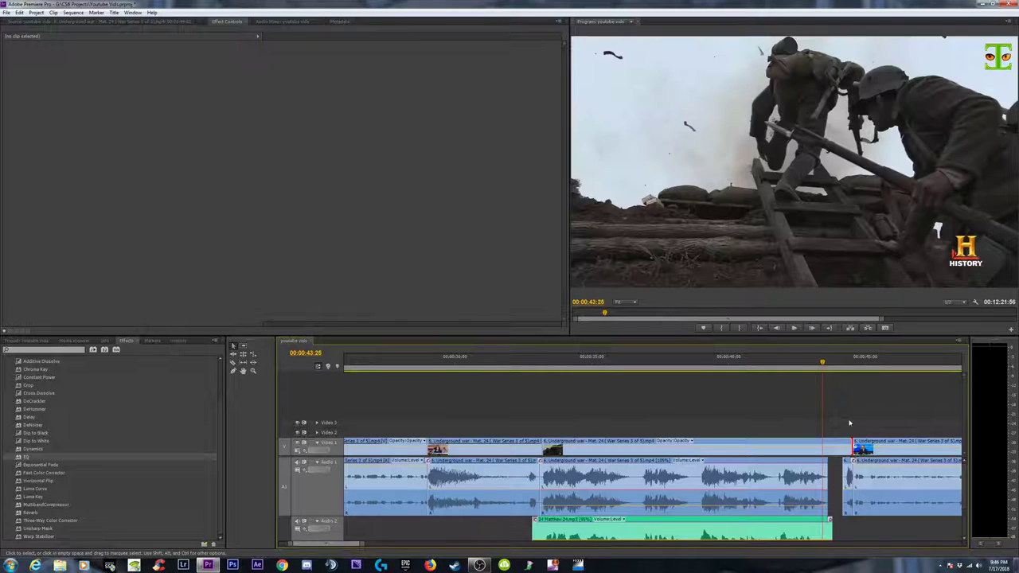
pyautogui.click(846, 363)
pyautogui.moveTo(846, 363); pyautogui.dragTo(848, 368)
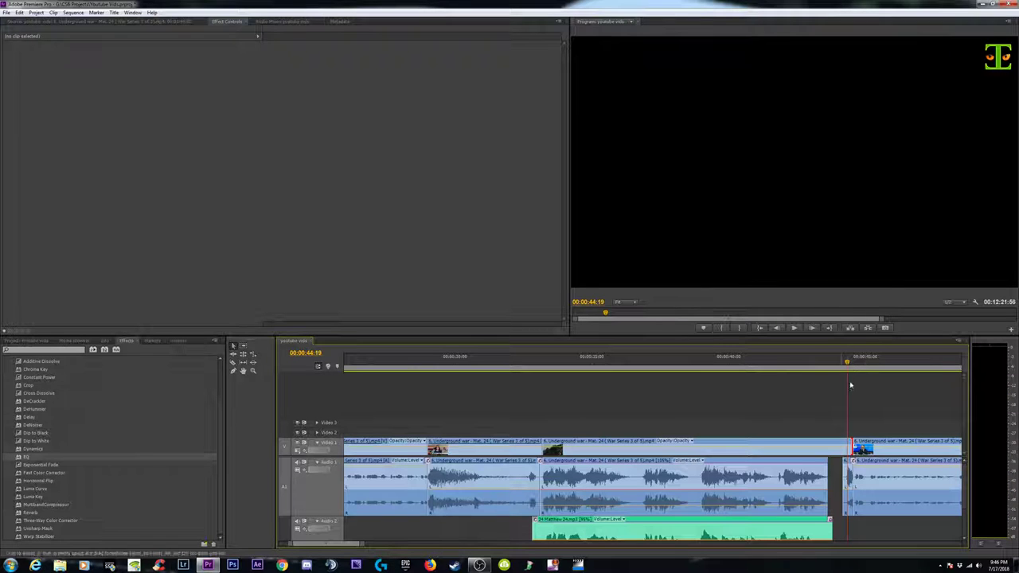
# Slide the main Video 1 segment earlier to end with the sped-up Audio 1 clip and ripple-delete the gap after it.
pyautogui.click(832, 454)
pyautogui.moveTo(832, 454); pyautogui.dragTo(815, 456)
pyautogui.click(845, 472)
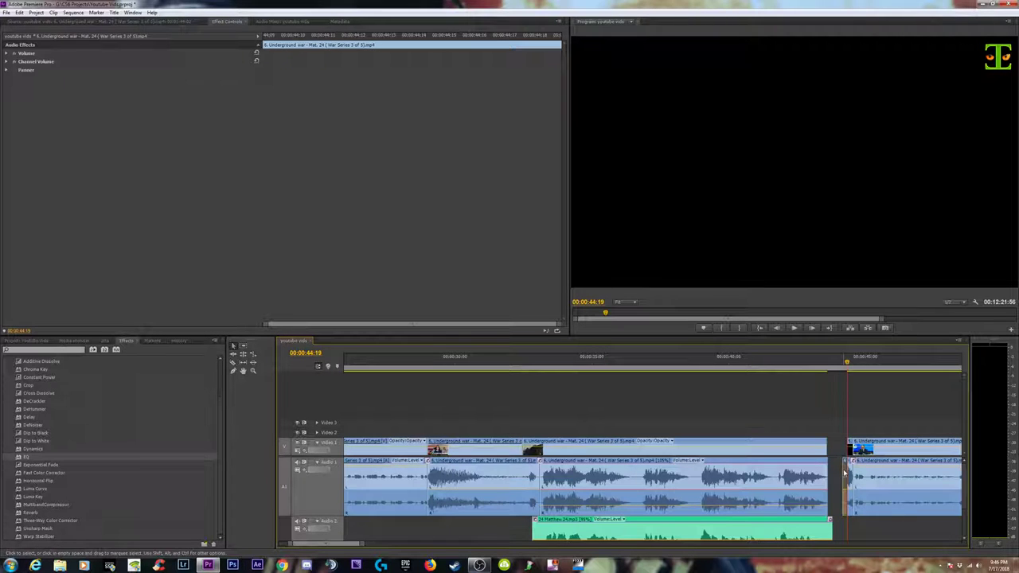
pyautogui.click(838, 472)
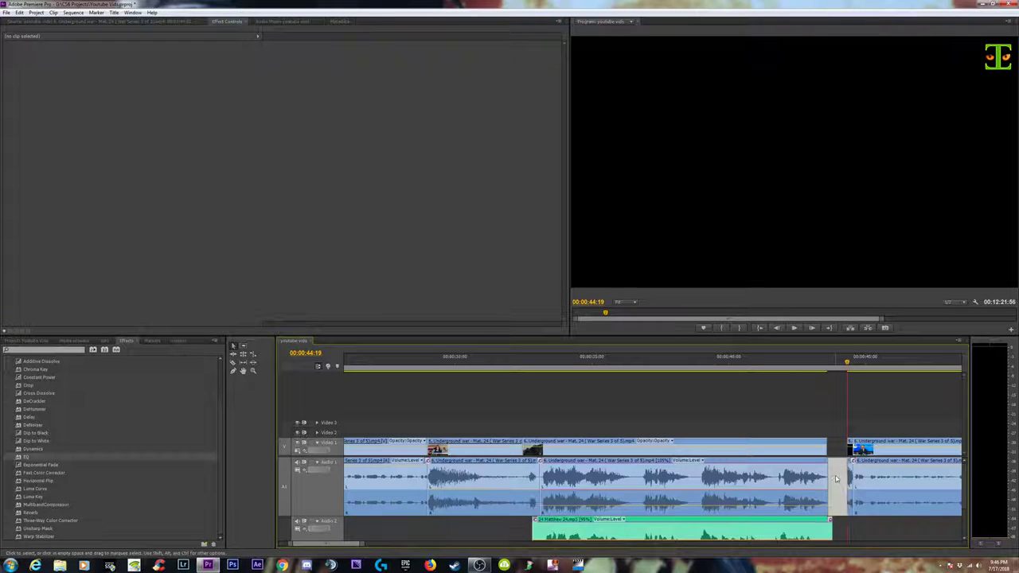
pyautogui.press('Delete')
# Scrub and play through the join at the sped-up section's end to check picture and sound.
pyautogui.click(823, 361)
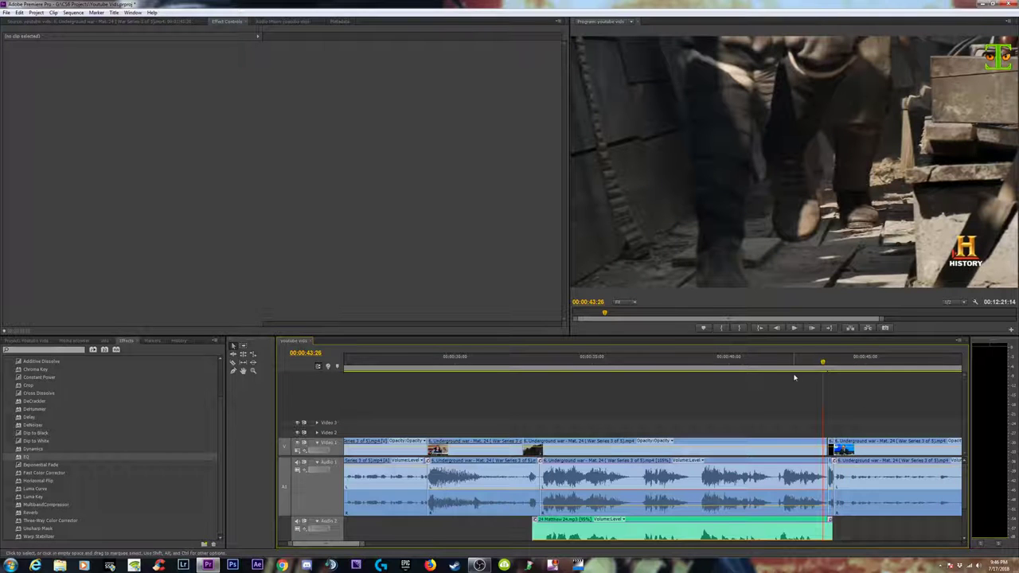
pyautogui.press('=')
pyautogui.press('=')
pyautogui.press('=')
pyautogui.click(667, 455)
pyautogui.click(658, 363)
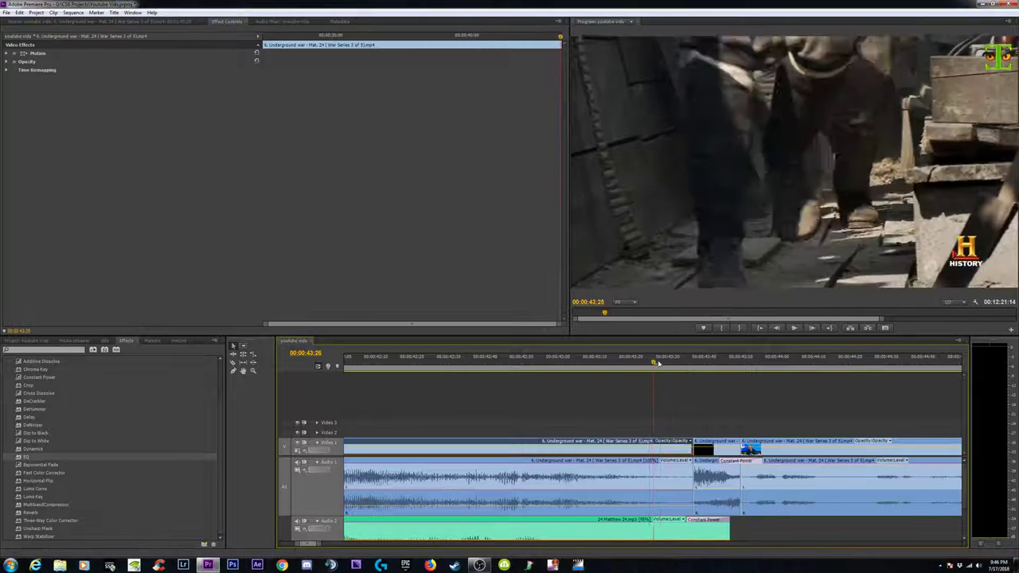
pyautogui.moveTo(658, 363); pyautogui.dragTo(757, 379)
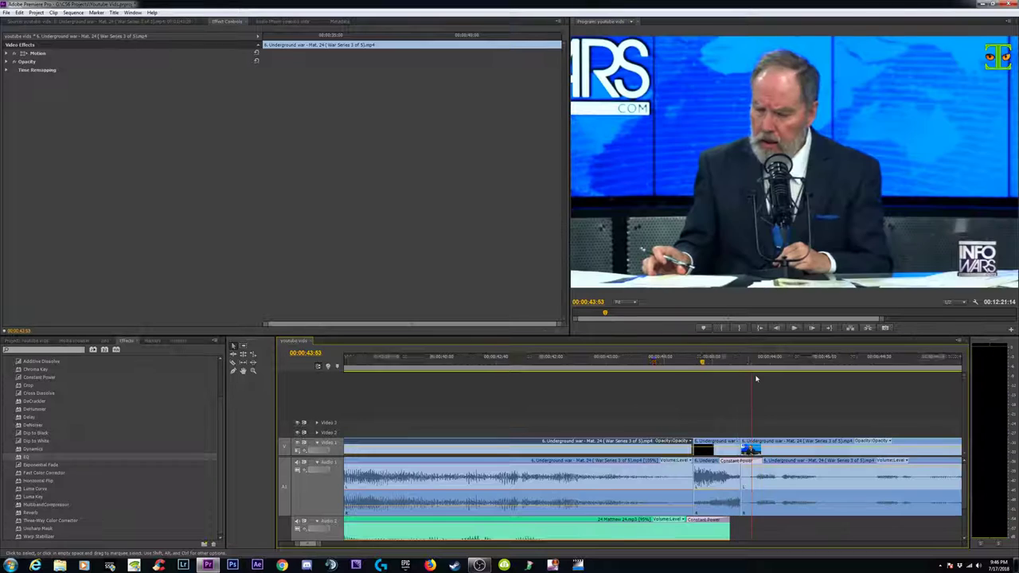
pyautogui.press('-')
pyautogui.press('Return')
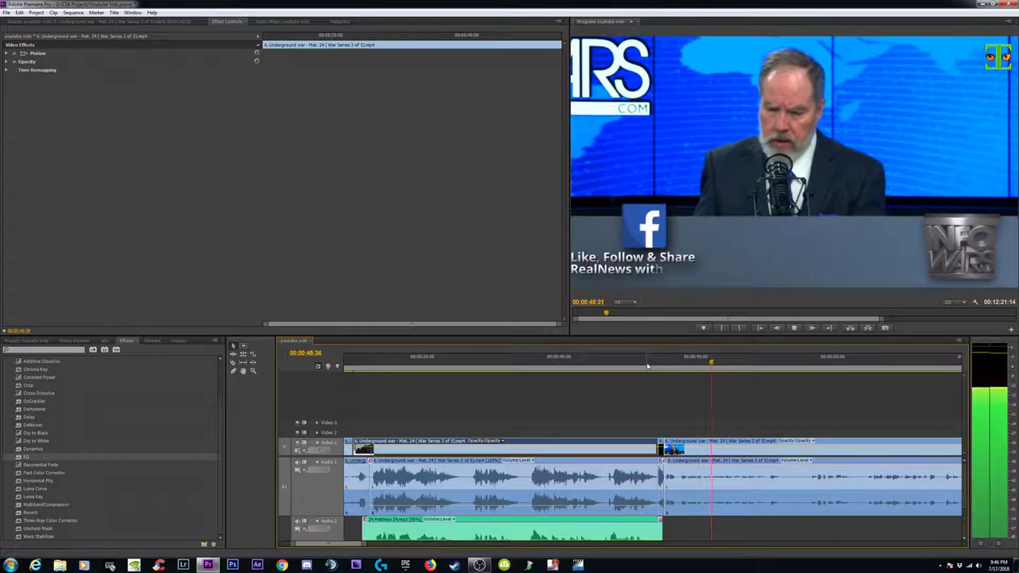
pyautogui.press('space')
# Add a Constant Power transition at the Audio 1 cut ending the sped-up section and play through the join.
pyautogui.moveTo(689, 531); pyautogui.dragTo(646, 500)
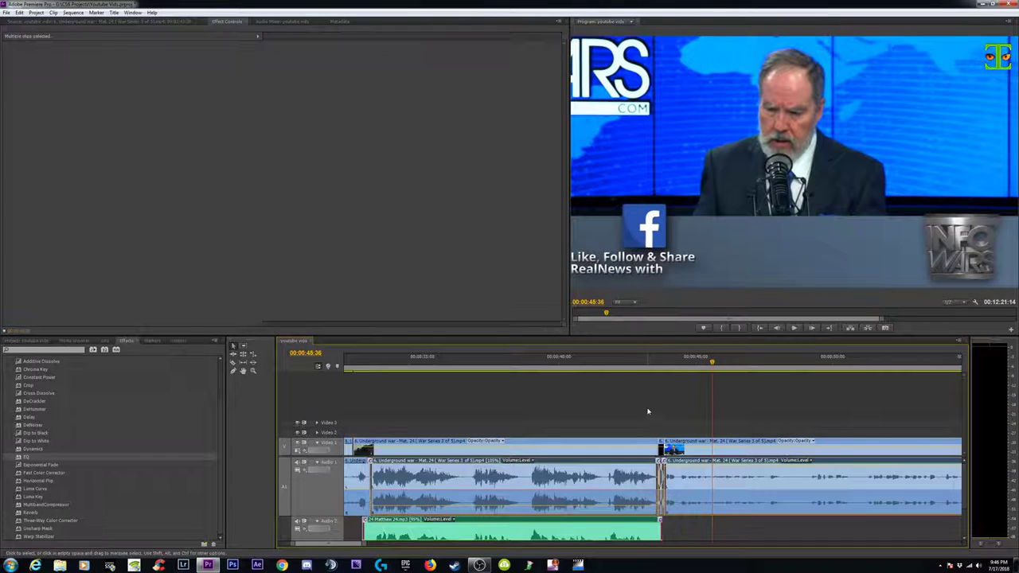
pyautogui.click(643, 362)
pyautogui.press('space')
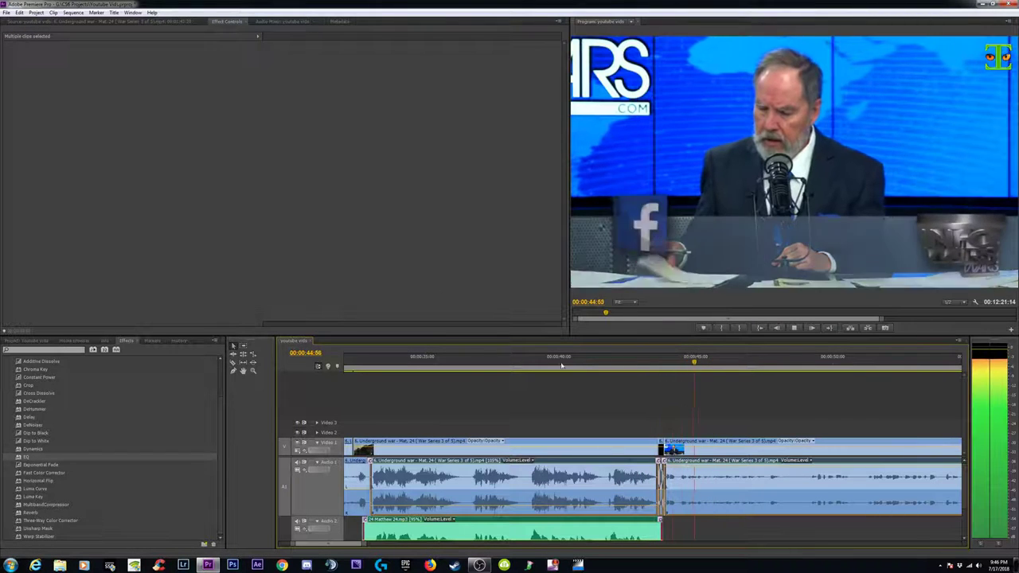
pyautogui.moveTo(471, 365); pyautogui.dragTo(659, 373)
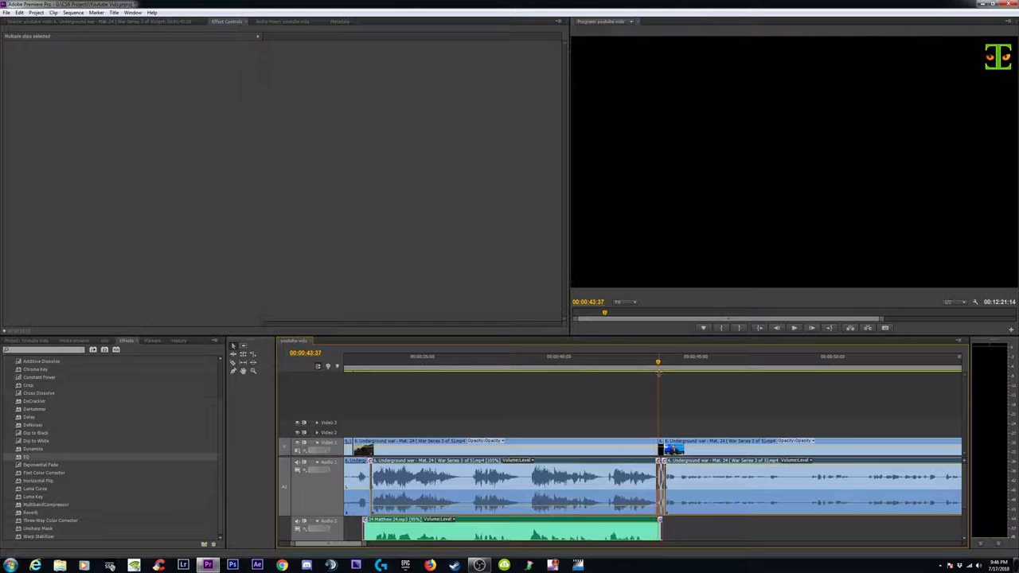
# Try to extend the Video 1 segment's end over the short black piece before the next clip.
pyautogui.press('=')
pyautogui.press('=')
pyautogui.press('=')
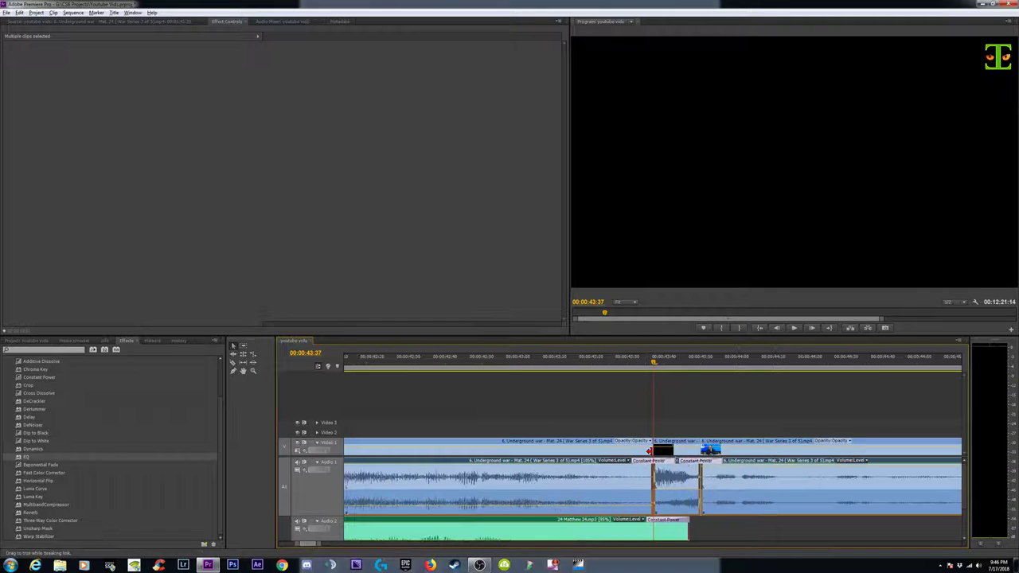
pyautogui.moveTo(649, 450); pyautogui.dragTo(701, 440)
pyautogui.click(696, 448)
pyautogui.press('Delete')
# Examine the start of the sped-up section, scrubbing across the Video 1 cut to 00:00:32:59.
pyautogui.moveTo(654, 363); pyautogui.dragTo(506, 365)
pyautogui.press('-')
pyautogui.press('-')
pyautogui.press('-')
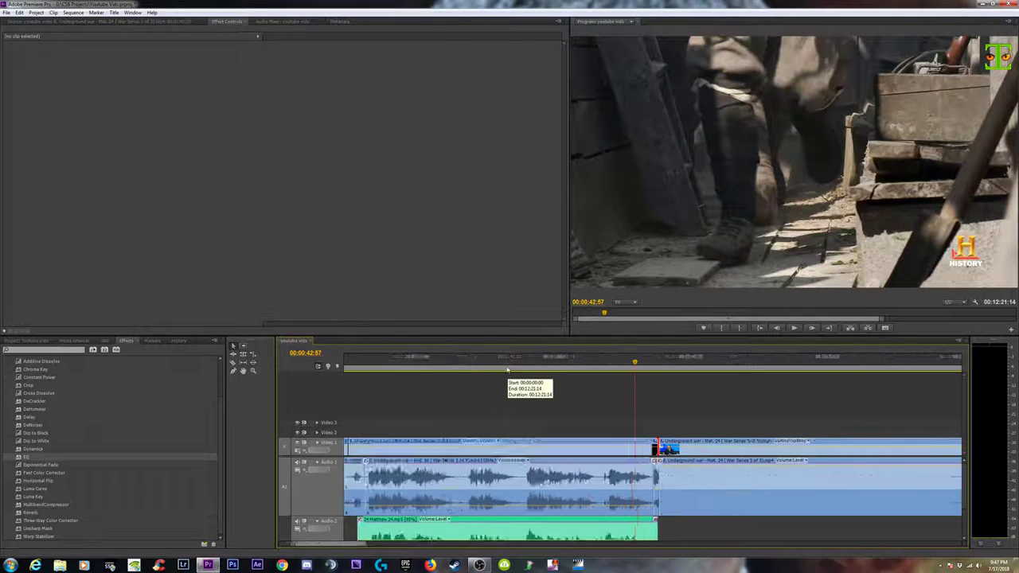
pyautogui.press('-')
pyautogui.click(501, 362)
pyautogui.press('=')
pyautogui.press('=')
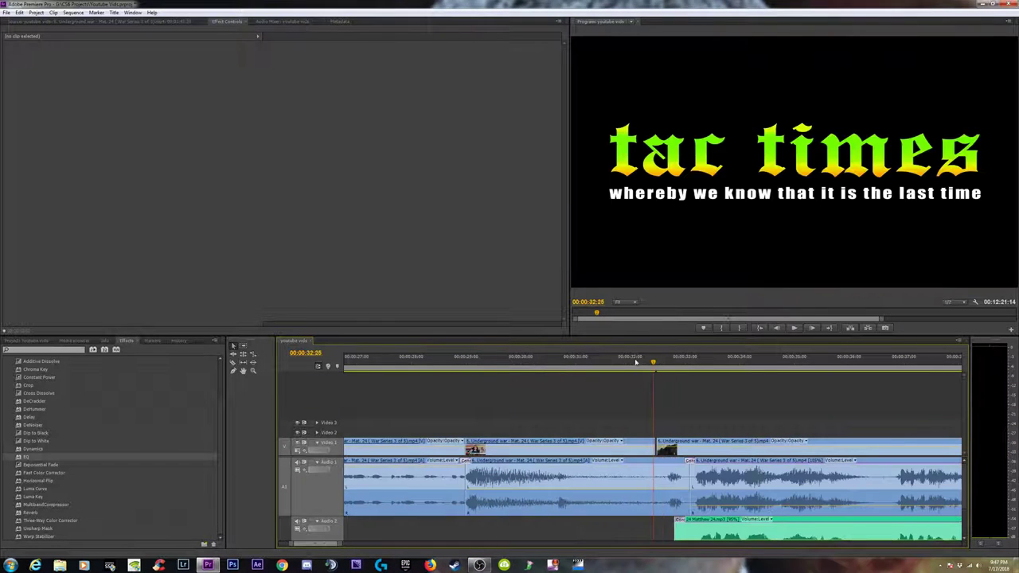
pyautogui.moveTo(653, 363); pyautogui.dragTo(686, 369)
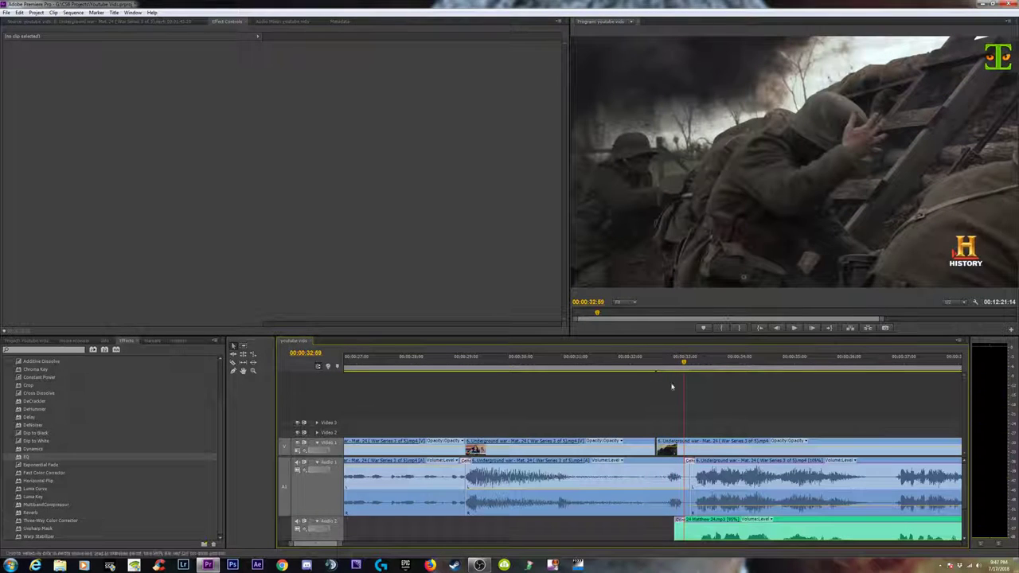
# Set the speed of the Video 1 segment above the Matthew 24 excerpt to 105%.
pyautogui.click(728, 450)
pyautogui.rightClick(727, 443)
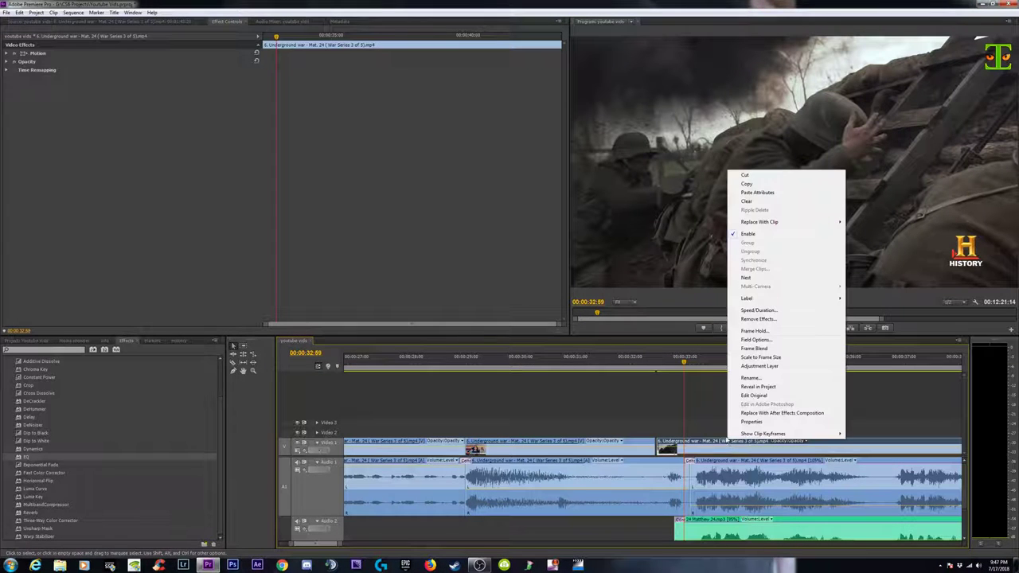
pyautogui.click(760, 311)
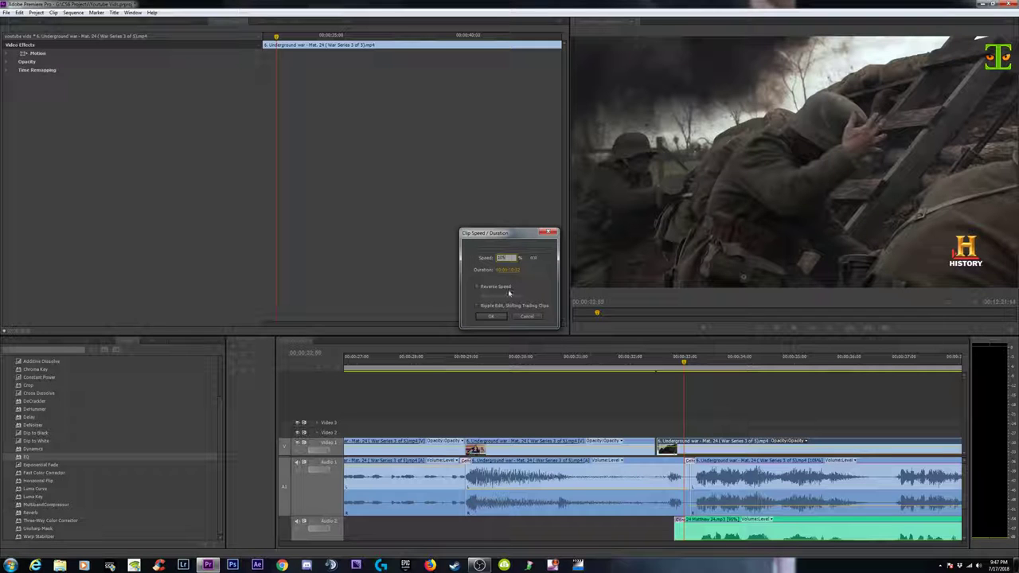
pyautogui.click(491, 317)
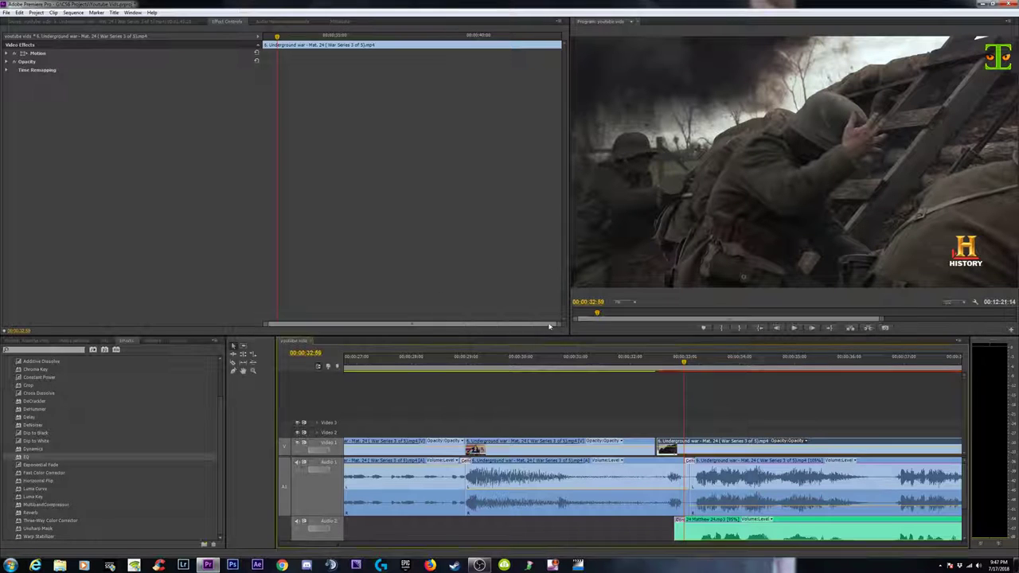
# Slide the 105% Video 1 segment later so its end meets the short black clip following it.
pyautogui.press('-')
pyautogui.press('-')
pyautogui.press('-')
pyautogui.click(625, 360)
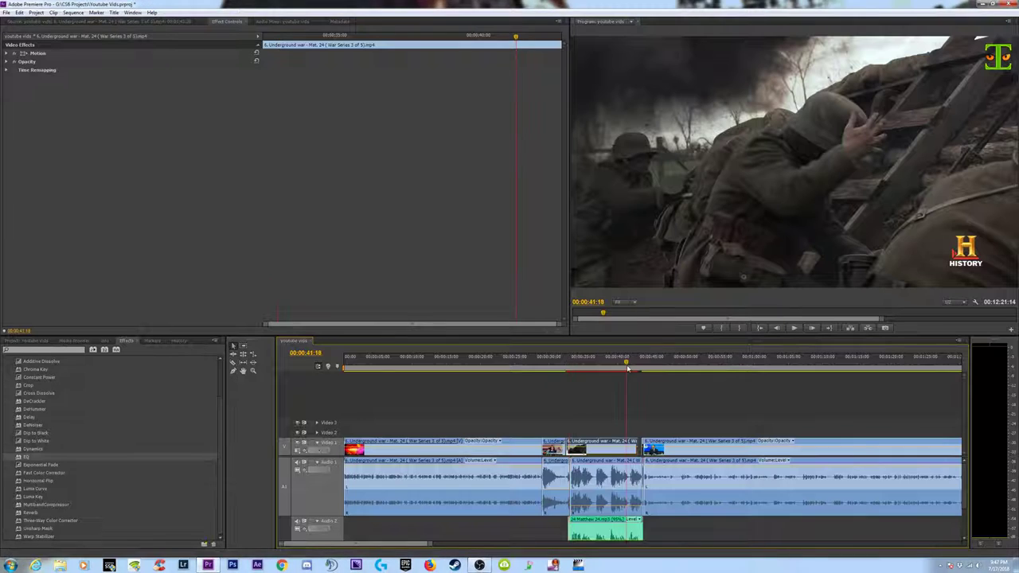
pyautogui.press('=')
pyautogui.press('=')
pyautogui.press('=')
pyautogui.moveTo(714, 456); pyautogui.dragTo(745, 453)
# Extend the end of the preceding Video 1 clip to the start of the 105% segment.
pyautogui.press('-')
pyautogui.press('-')
pyautogui.press('-')
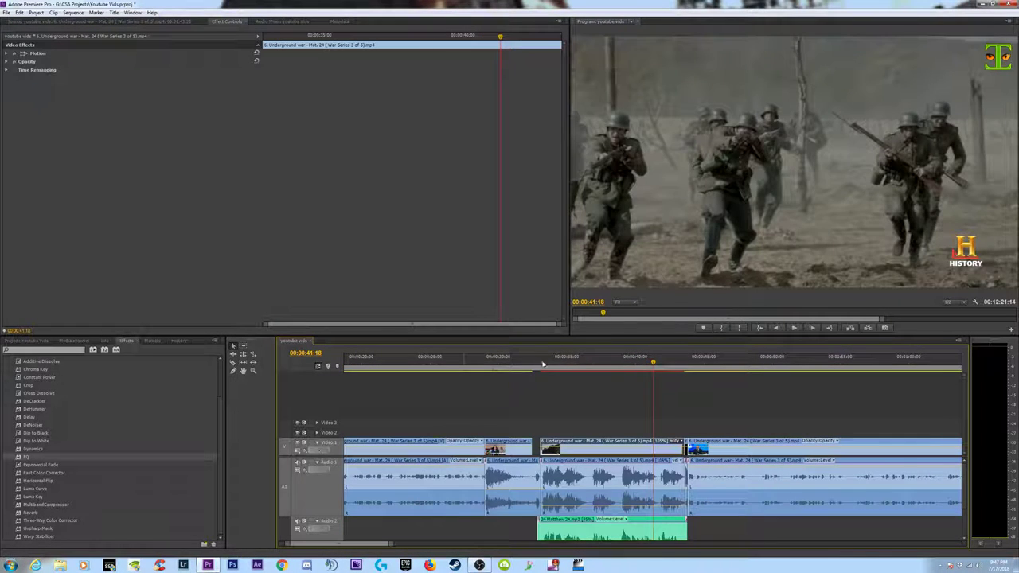
pyautogui.click(543, 364)
pyautogui.press('=')
pyautogui.press('=')
pyautogui.press('=')
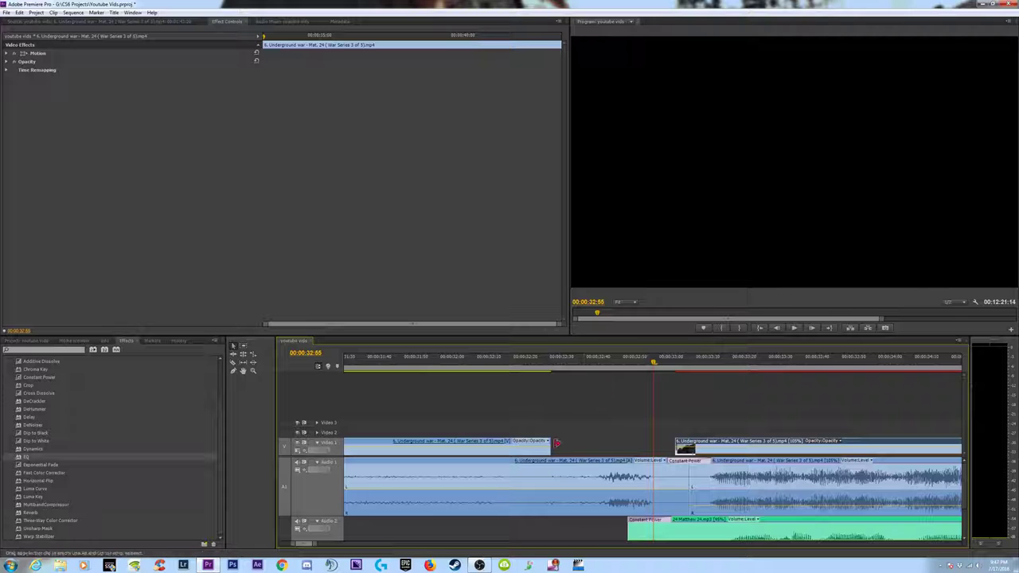
pyautogui.moveTo(556, 443); pyautogui.dragTo(676, 443)
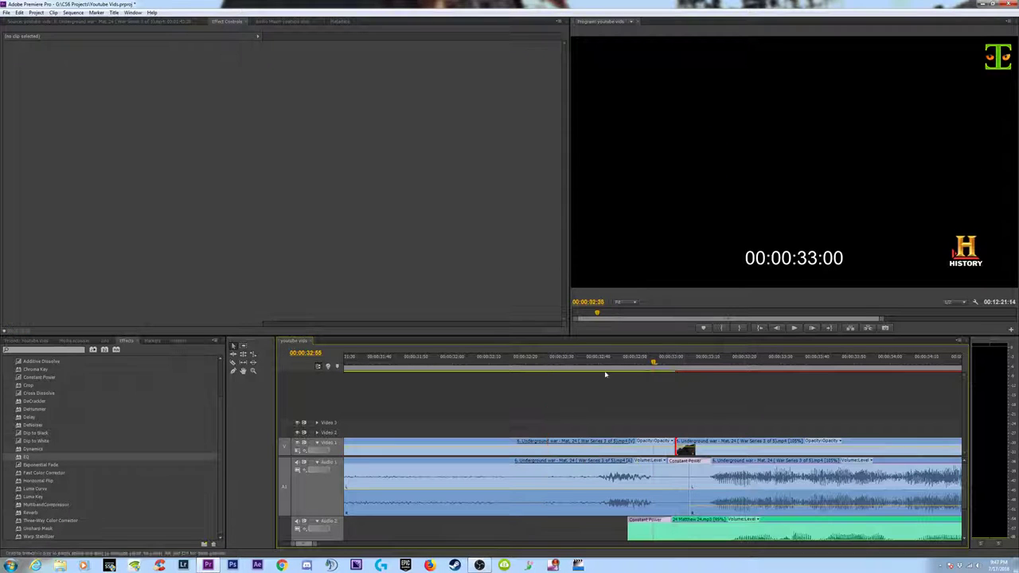
# Play across the cut into the 105% segment to check how the video and audio line up.
pyautogui.click(546, 360)
pyautogui.press('space')
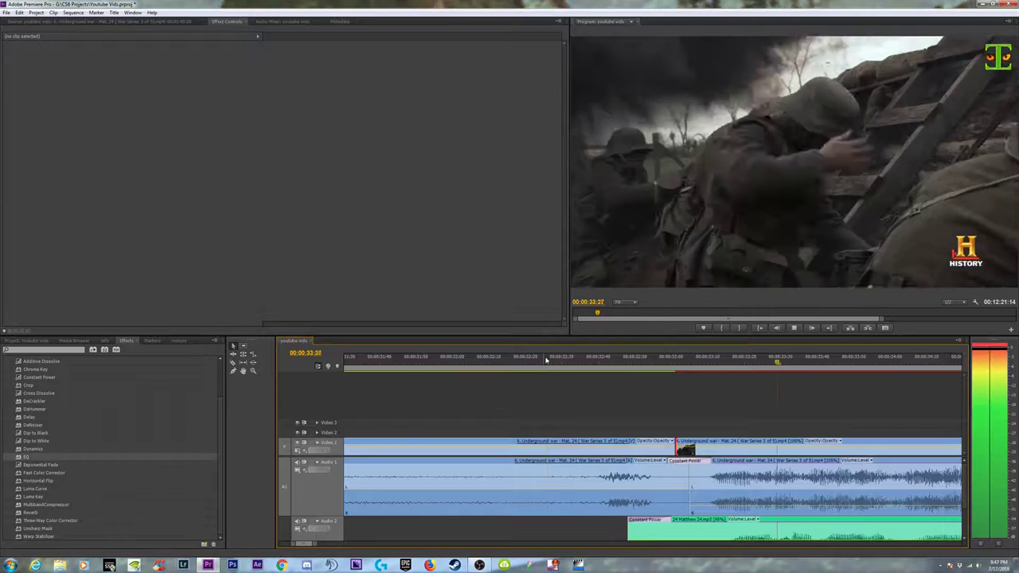
pyautogui.press('-')
pyautogui.press('-')
pyautogui.press('-')
pyautogui.press('=')
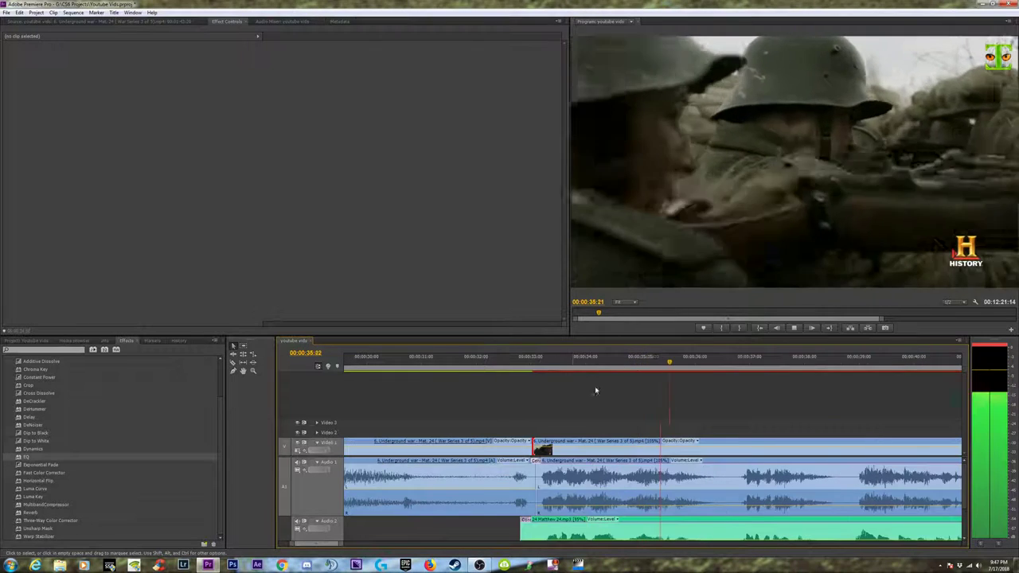
pyautogui.press('-')
pyautogui.press('space')
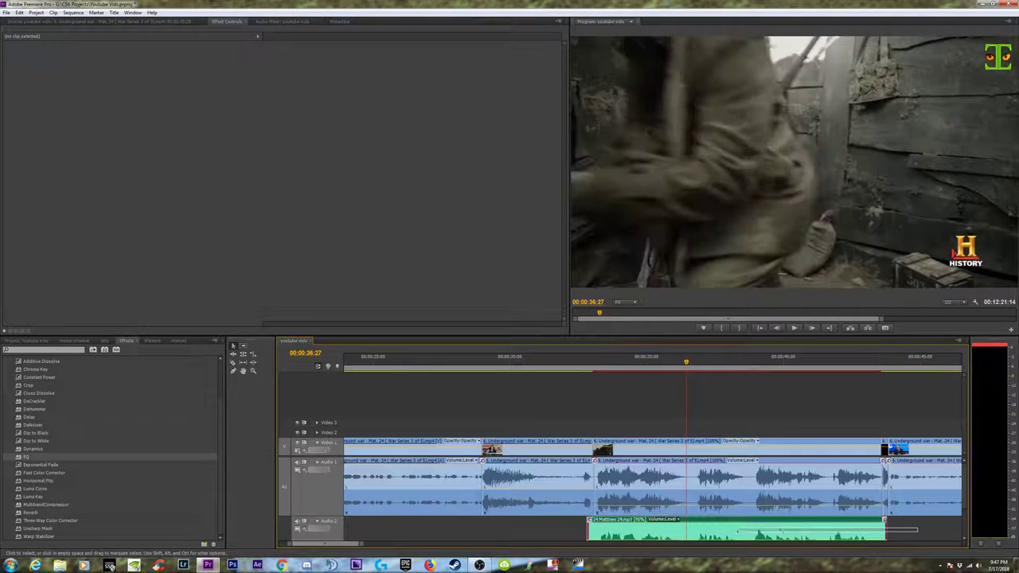
# Slide the Matthew 24 excerpt slightly earlier so its waveform lines up with the sped-up Audio 1 clip.
pyautogui.click(736, 531)
pyautogui.click(601, 363)
pyautogui.press('=')
pyautogui.press('=')
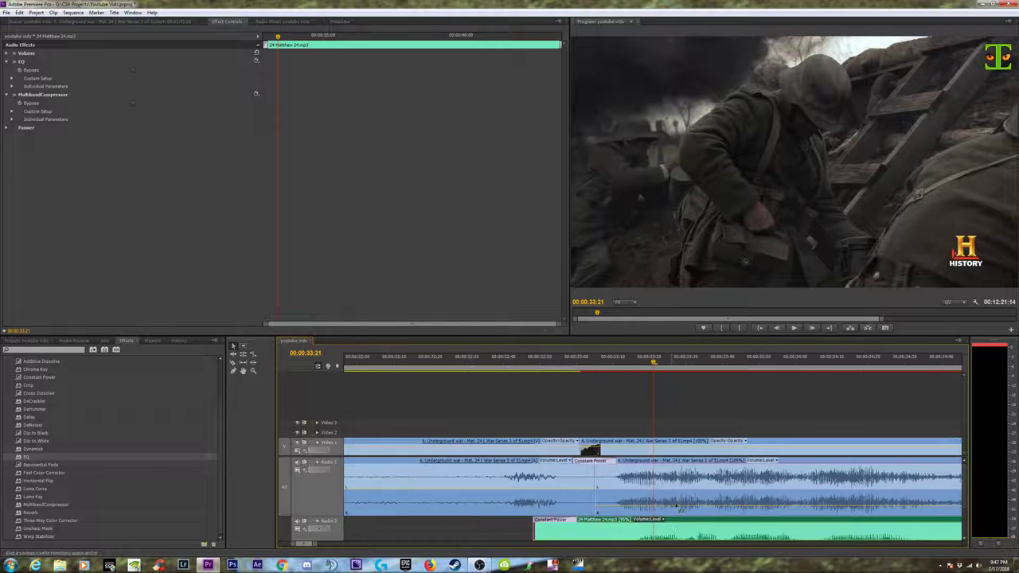
pyautogui.moveTo(660, 529)
pyautogui.mouseDown()
pyautogui.moveTo(651, 537)
pyautogui.moveTo(646, 526)
pyautogui.mouseUp()
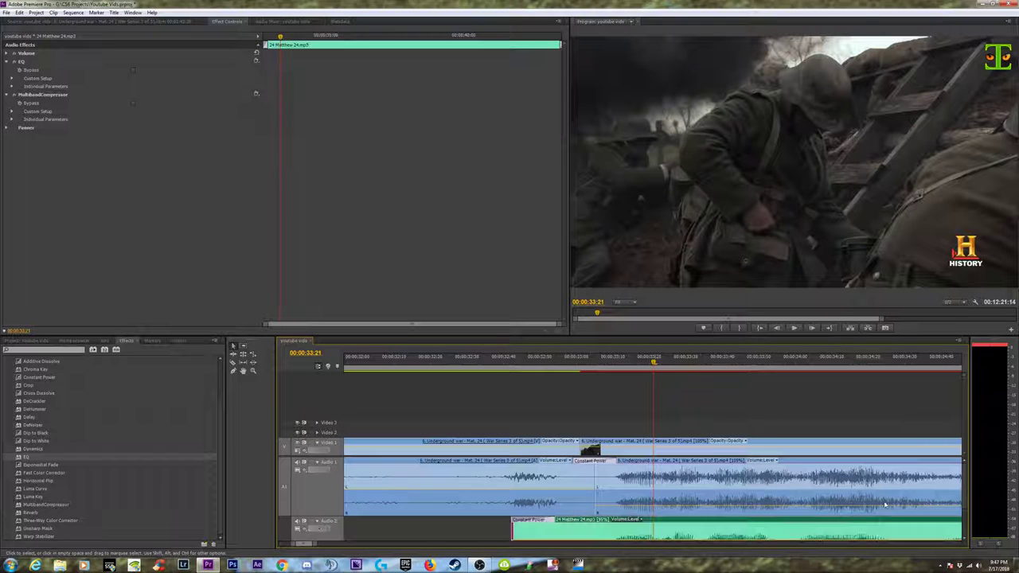
# Trim the start of the Matthew 24 excerpt to the start of the 105% Video 1 segment.
pyautogui.moveTo(963, 484); pyautogui.dragTo(966, 506)
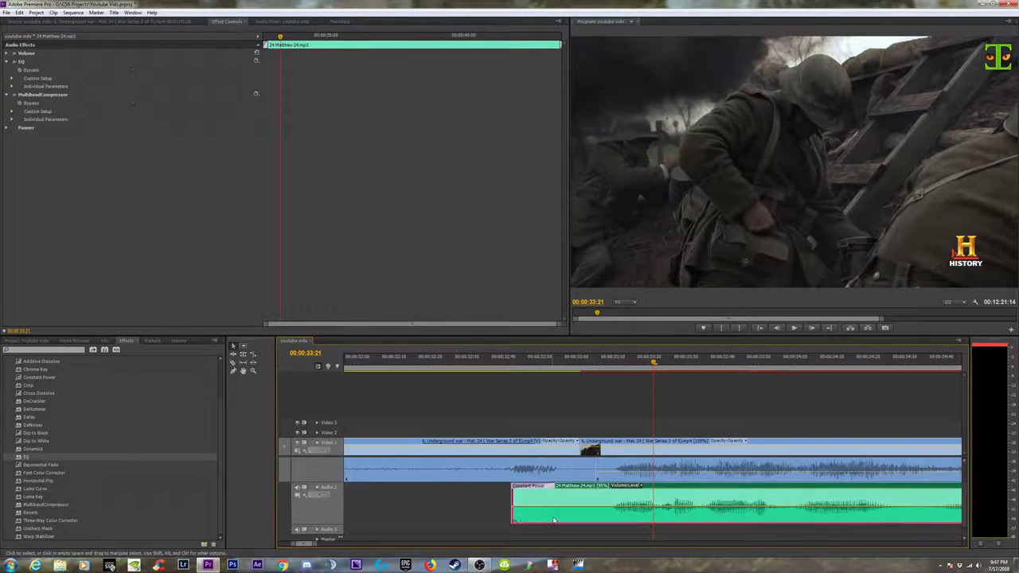
pyautogui.click(488, 504)
pyautogui.moveTo(515, 499); pyautogui.dragTo(578, 495)
pyautogui.press('-')
pyautogui.press('-')
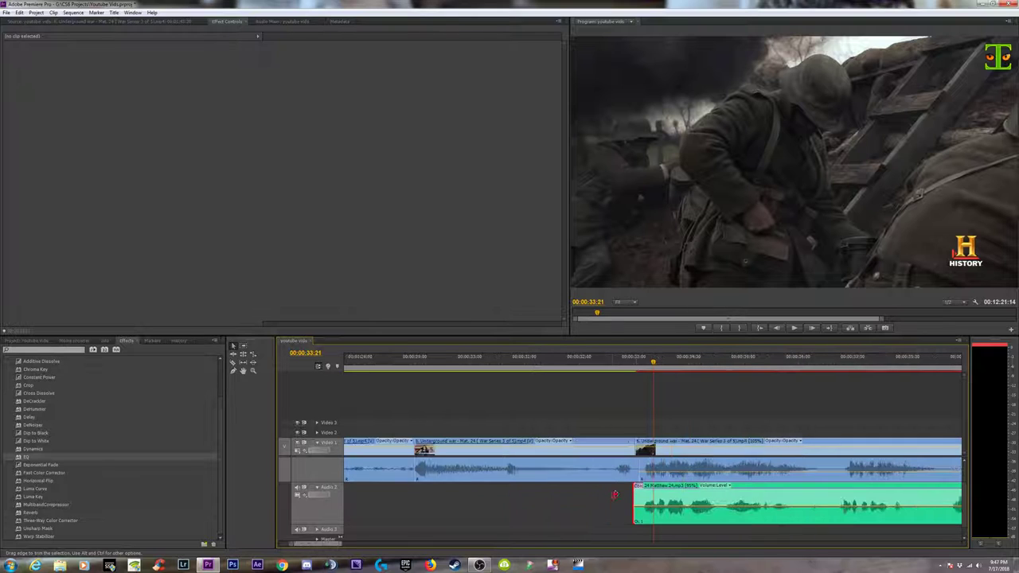
pyautogui.click(640, 519)
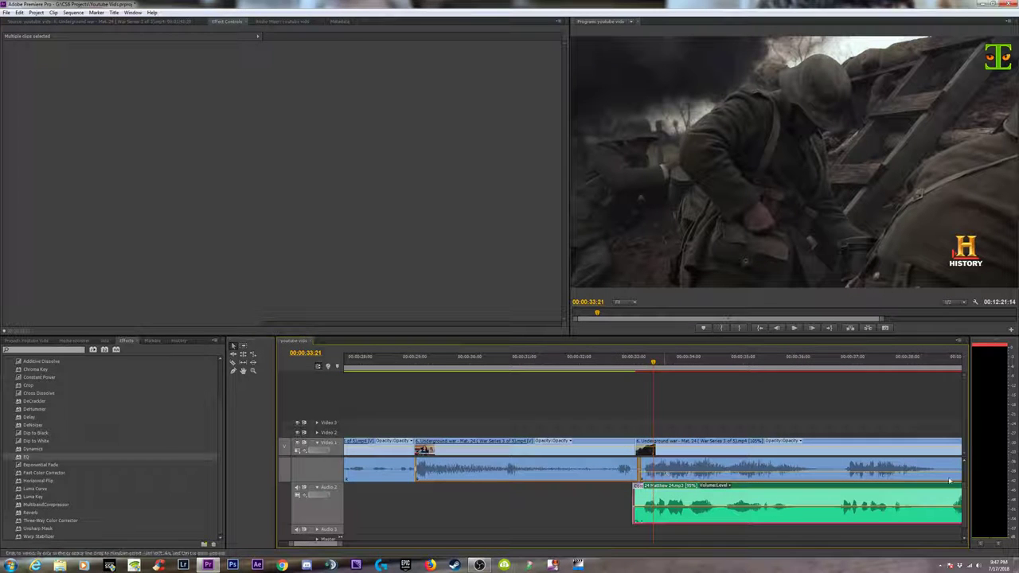
# Play across the join into the 105% segment to check how the trimmed Matthew 24 excerpt comes in.
pyautogui.moveTo(964, 514); pyautogui.dragTo(966, 486)
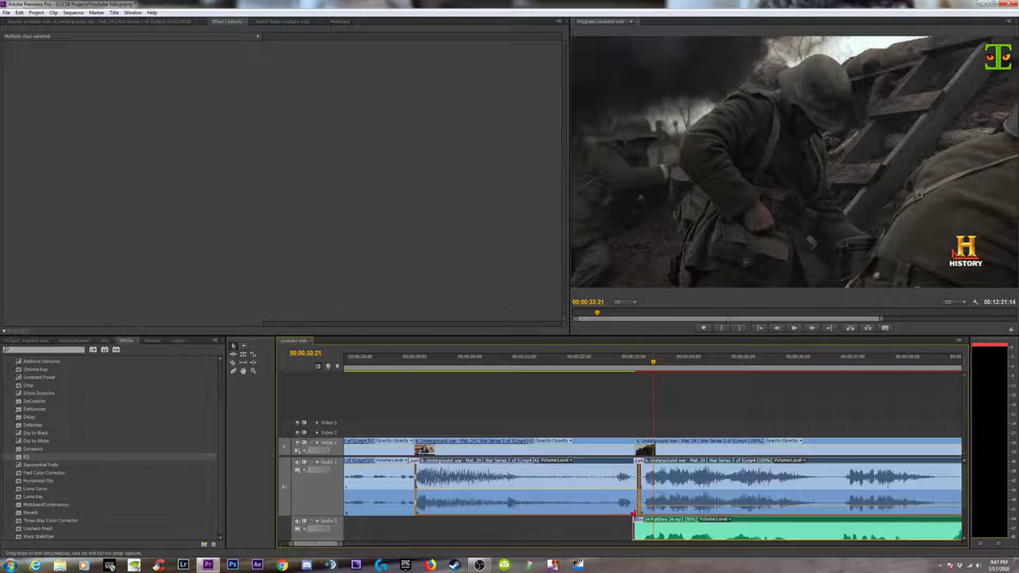
pyautogui.click(621, 527)
pyautogui.click(626, 362)
pyautogui.press('space')
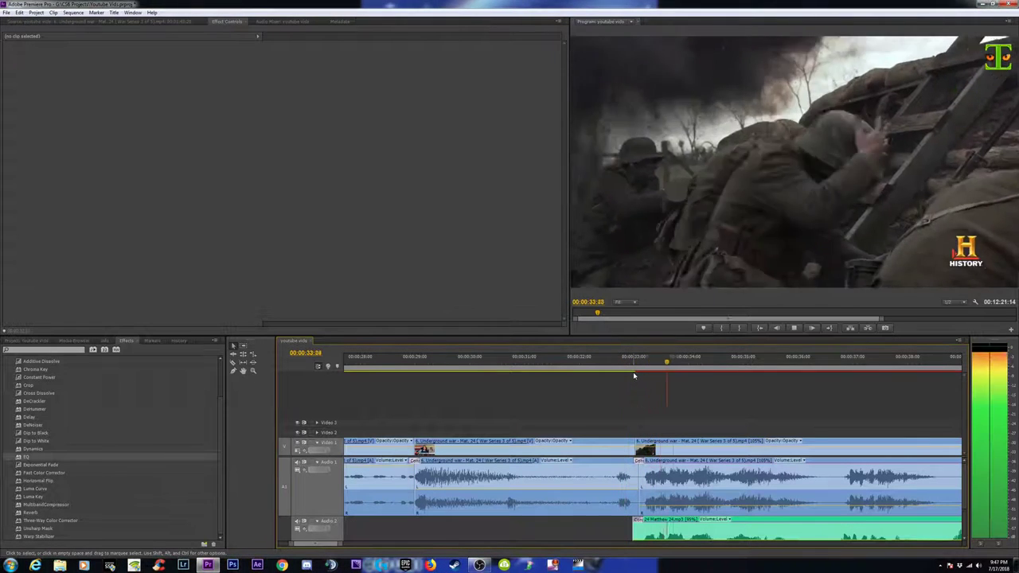
pyautogui.press('=')
pyautogui.click(638, 366)
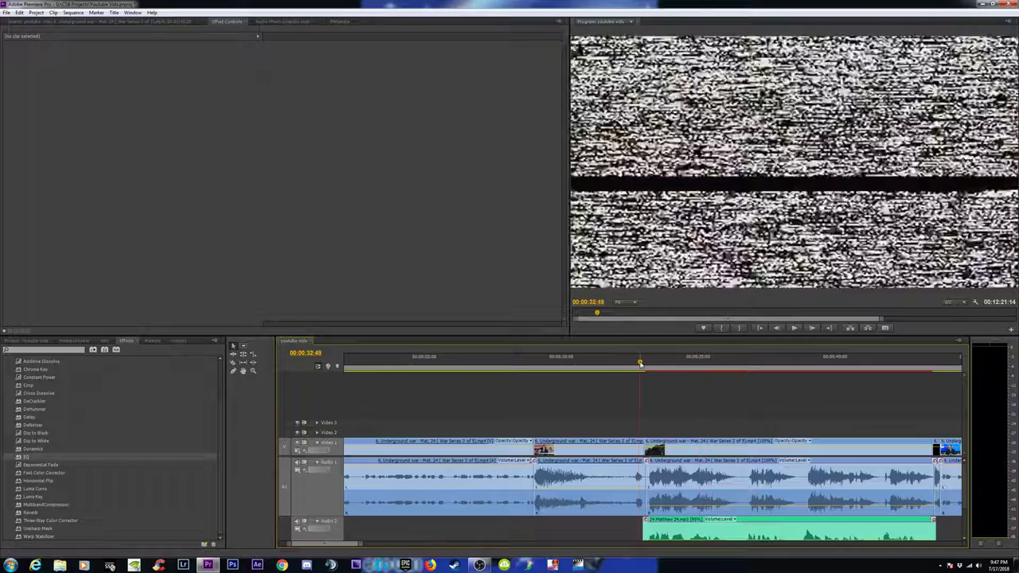
pyautogui.press('space')
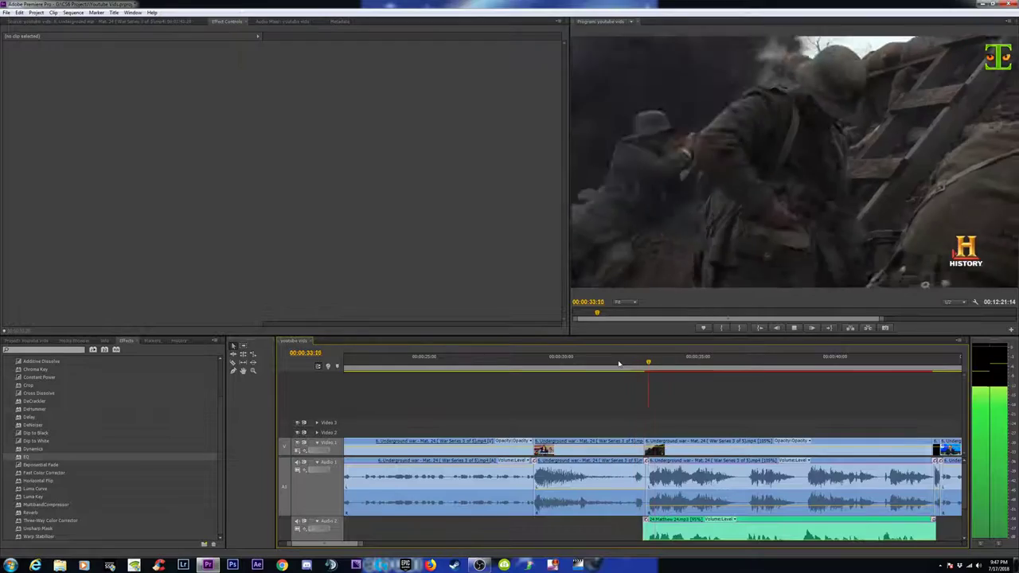
pyautogui.click(638, 365)
pyautogui.press('=')
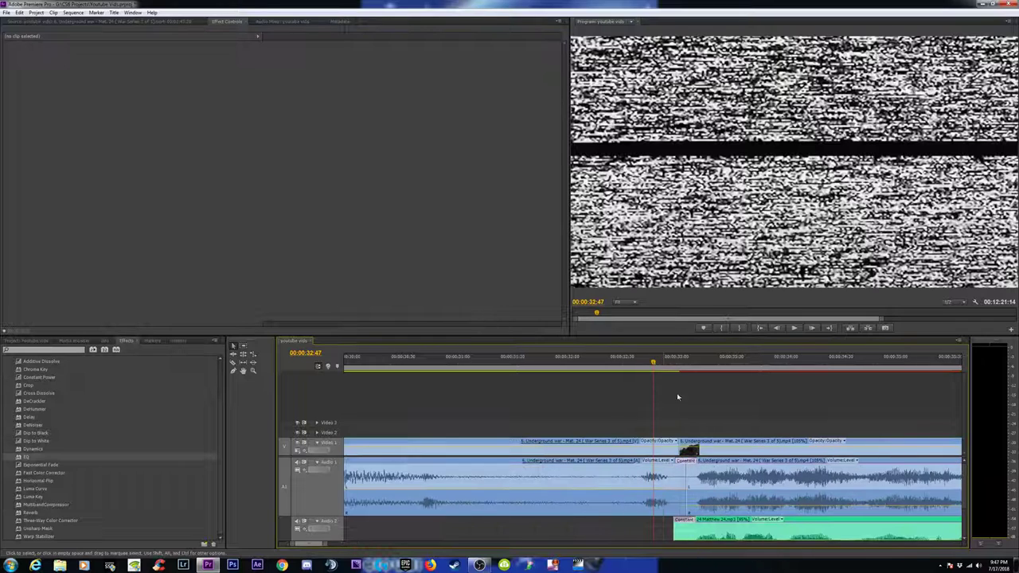
# Import Tac Times - Cut with Logo.mp4 from the TAC TIMES folder and place it on Video 1 at 00:00:32:47.
pyautogui.click(46, 341)
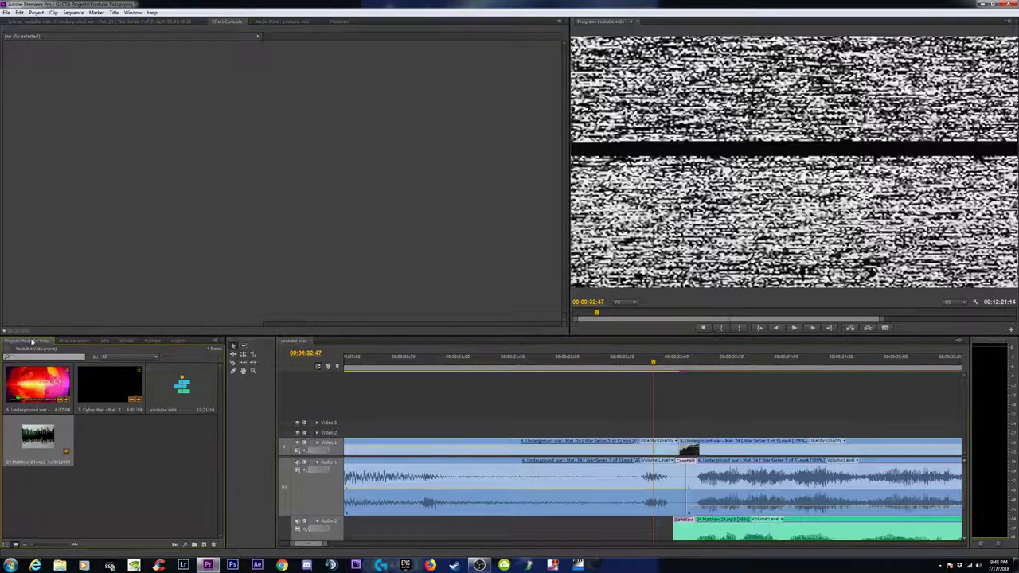
pyautogui.doubleClick(157, 482)
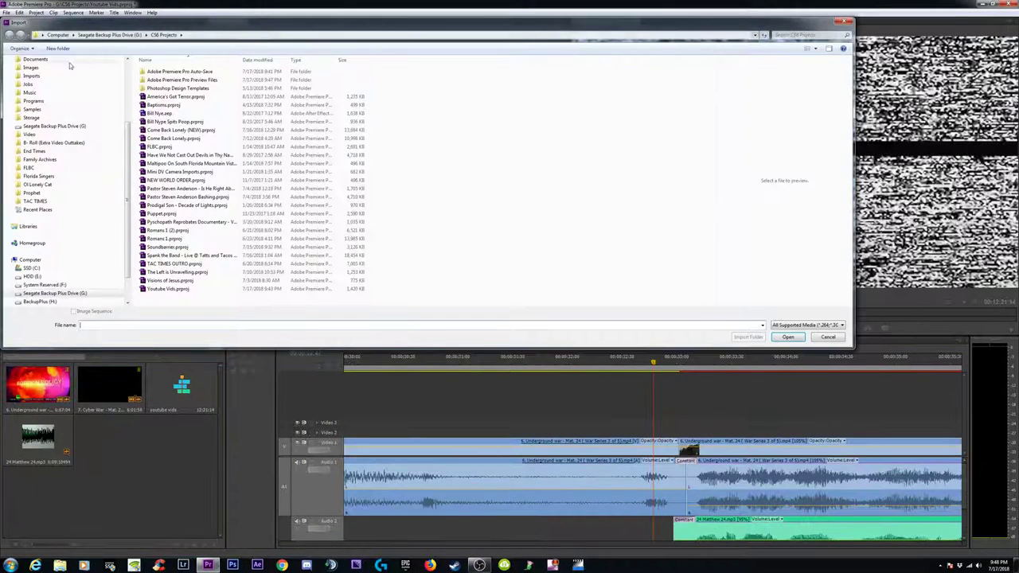
pyautogui.click(35, 202)
pyautogui.click(794, 34)
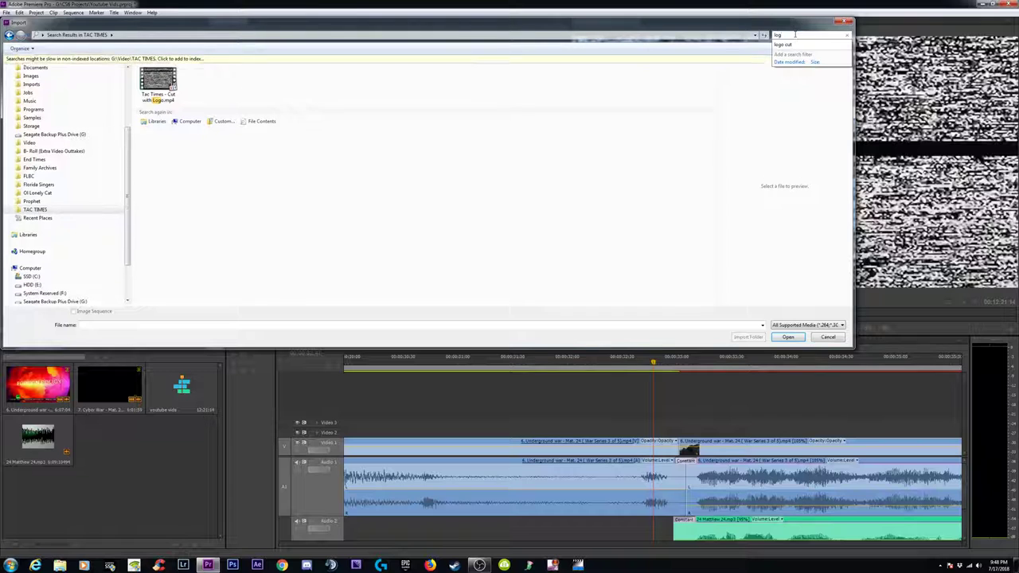
pyautogui.click(151, 87)
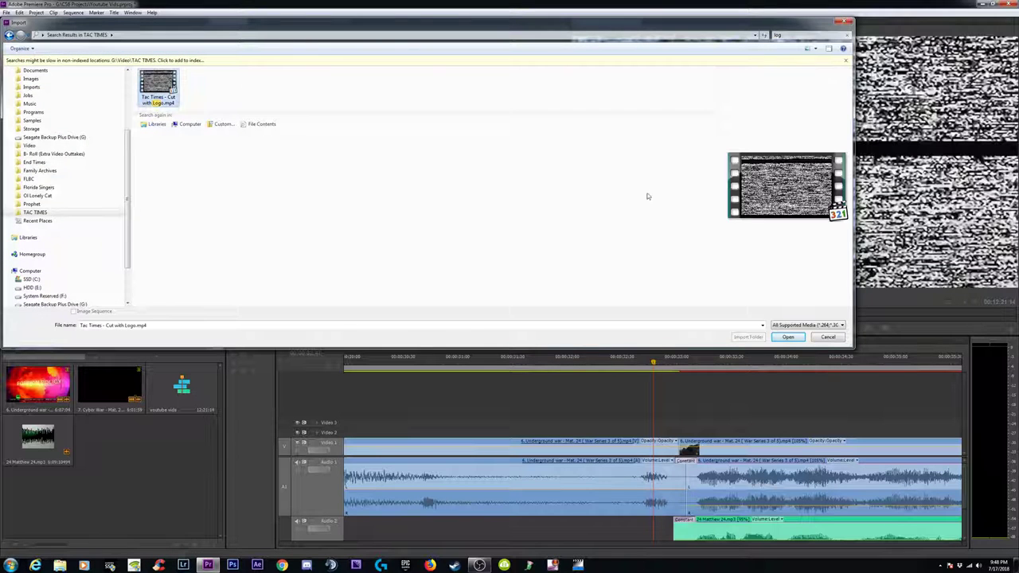
pyautogui.click(789, 337)
pyautogui.moveTo(128, 446); pyautogui.dragTo(669, 450)
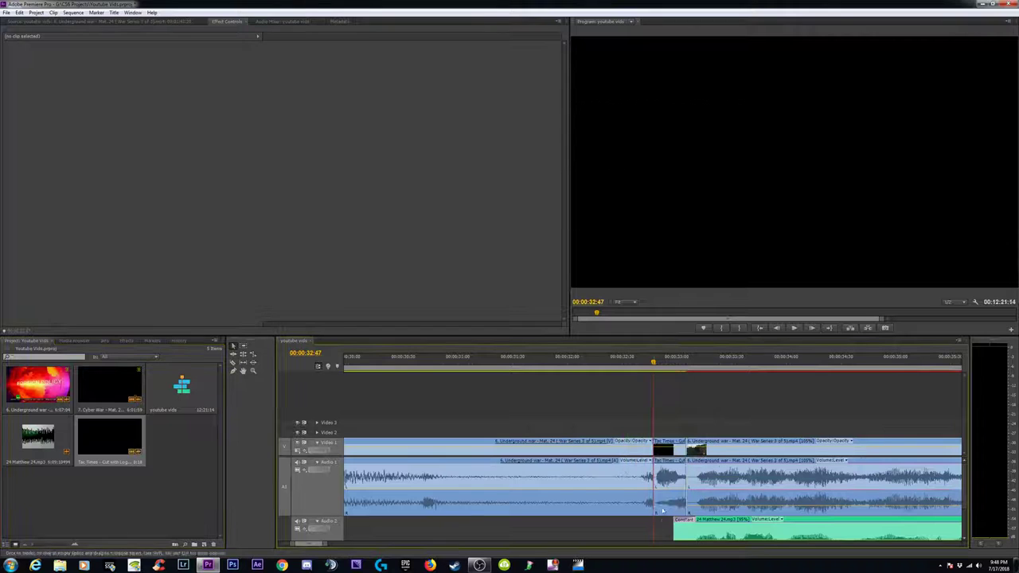
# Trim the end of the clip preceding the logo clip to 00:00:32:39 and close the resulting gap.
pyautogui.click(611, 362)
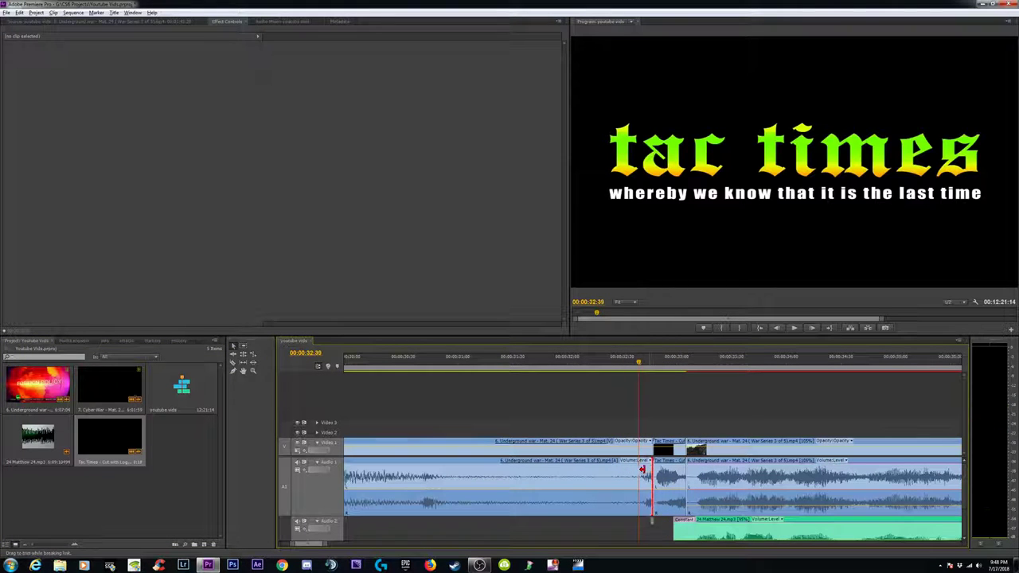
pyautogui.moveTo(642, 468); pyautogui.dragTo(638, 451)
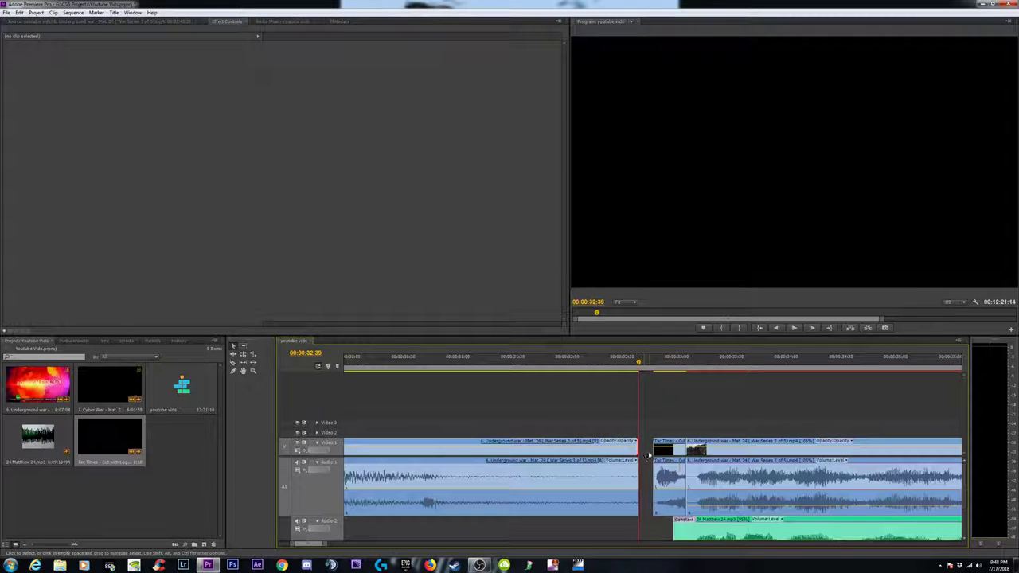
pyautogui.press('Delete')
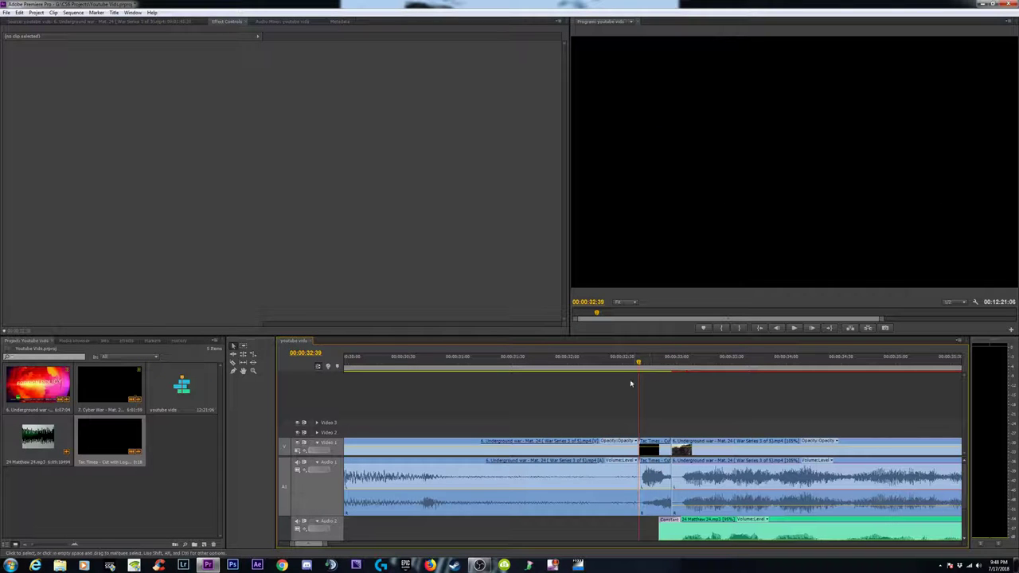
# Play through the logo clip into the 105% segment to check the new transition.
pyautogui.click(585, 362)
pyautogui.press('space')
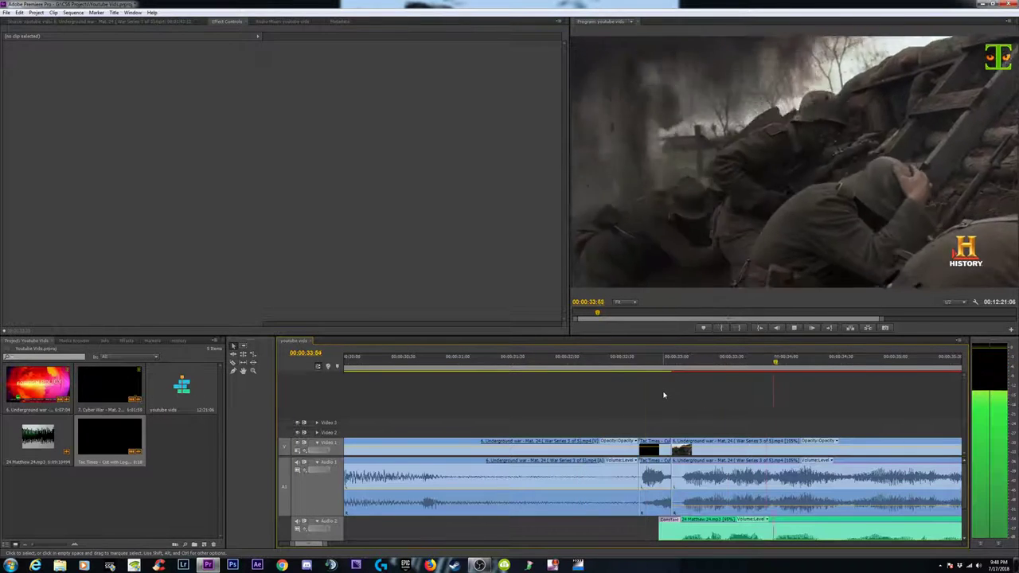
pyautogui.press('-')
pyautogui.press('-')
pyautogui.press('=')
pyautogui.press('=')
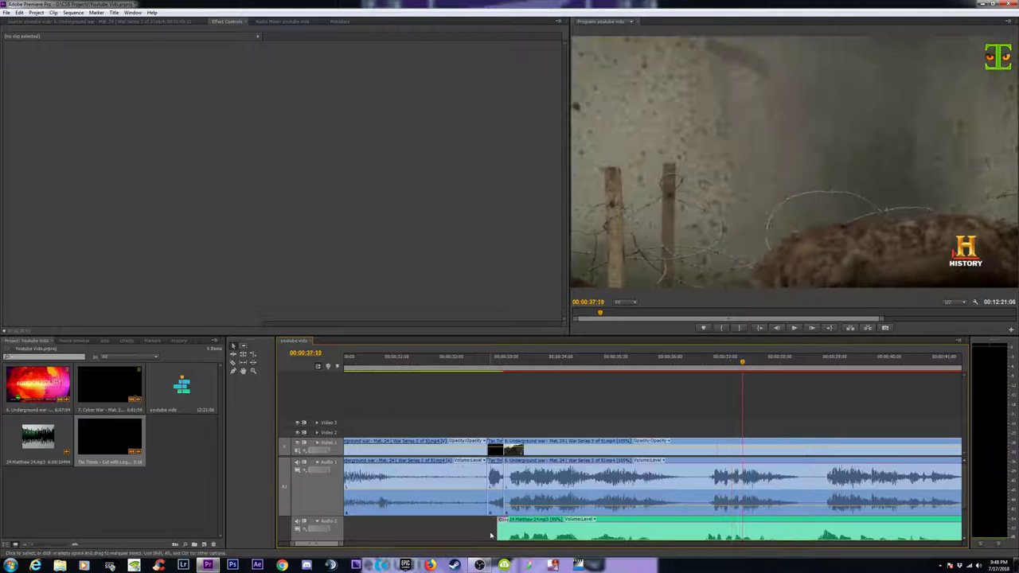
# Add a Constant Power crossfade at the end of the logo clip's audio and shorten it to 4 frames.
pyautogui.click(535, 498)
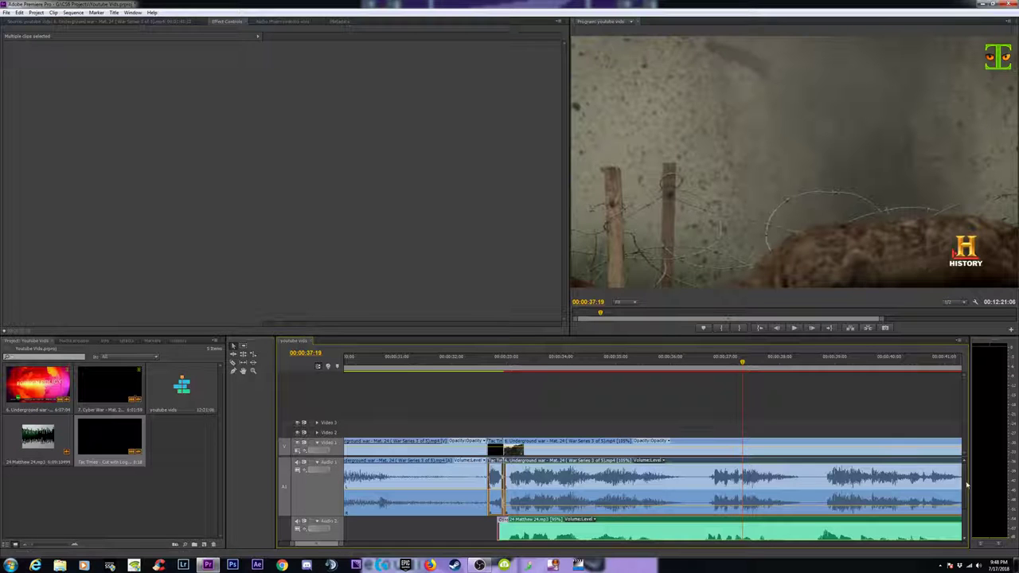
pyautogui.click(126, 341)
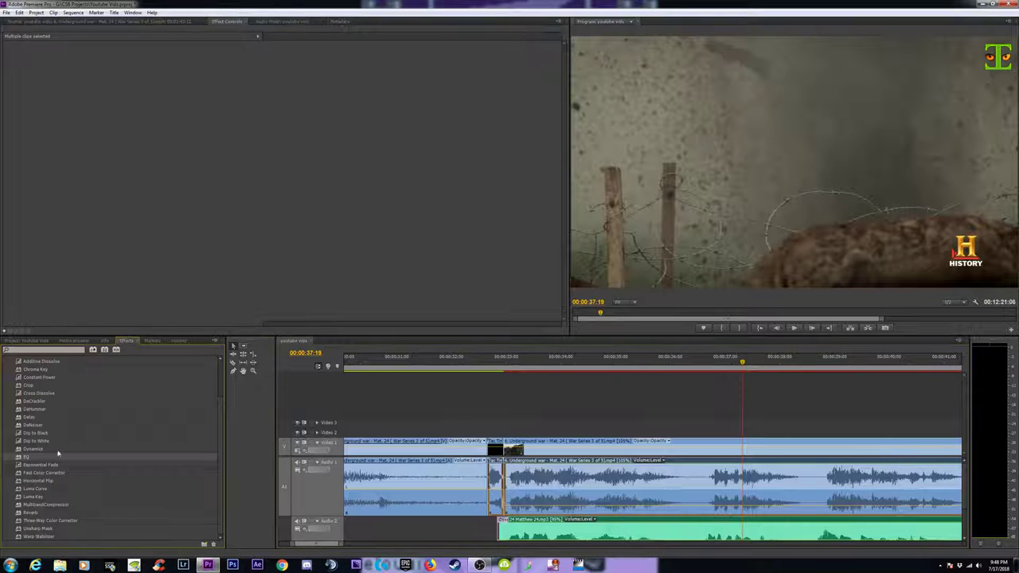
pyautogui.moveTo(49, 377); pyautogui.dragTo(581, 451)
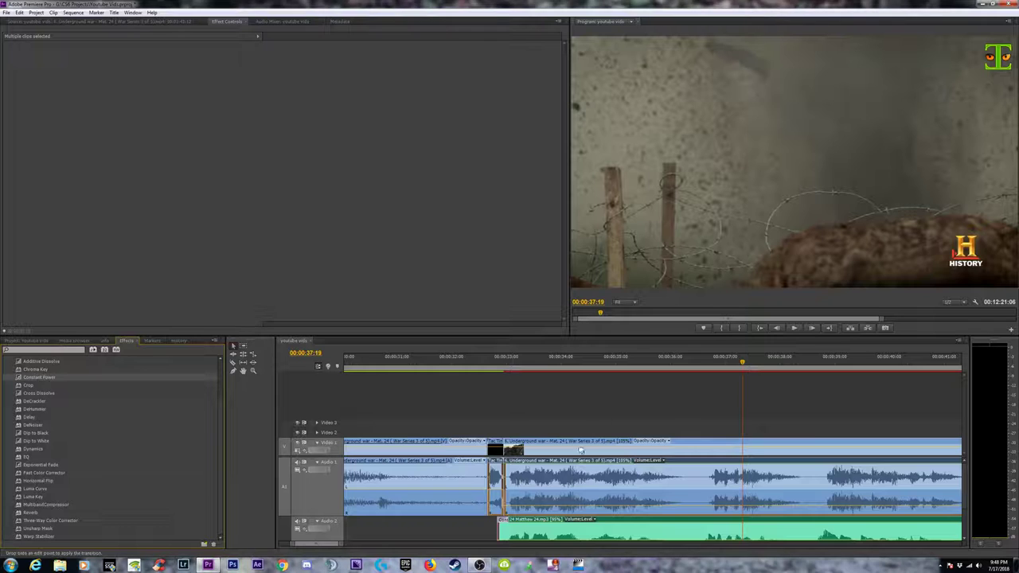
pyautogui.moveTo(497, 468); pyautogui.dragTo(495, 461)
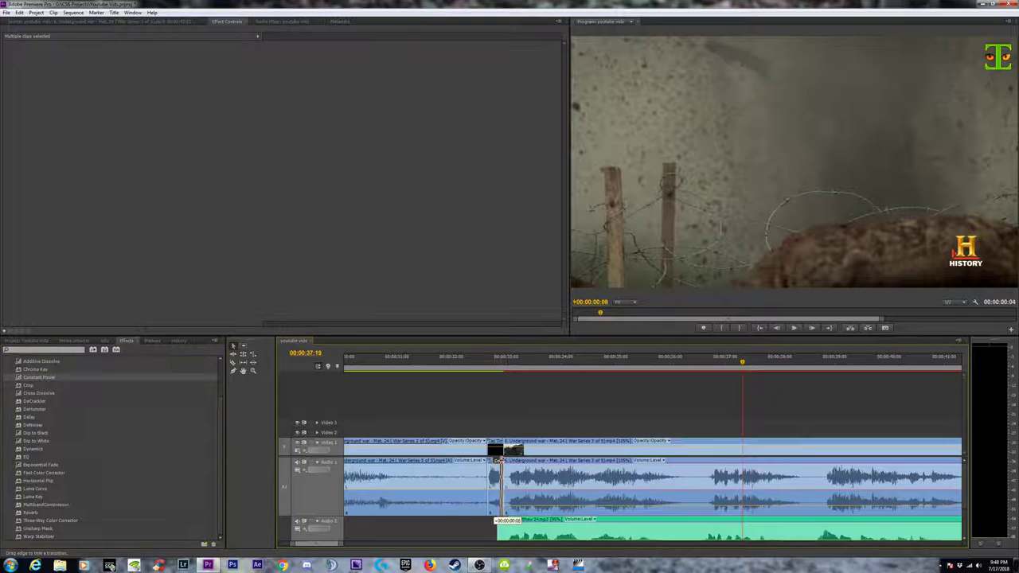
# Play back from the logo clip several times to check the crossfade and the 105% segment's audio against the Matthew 24 excerpt.
pyautogui.click(492, 368)
pyautogui.press('Return')
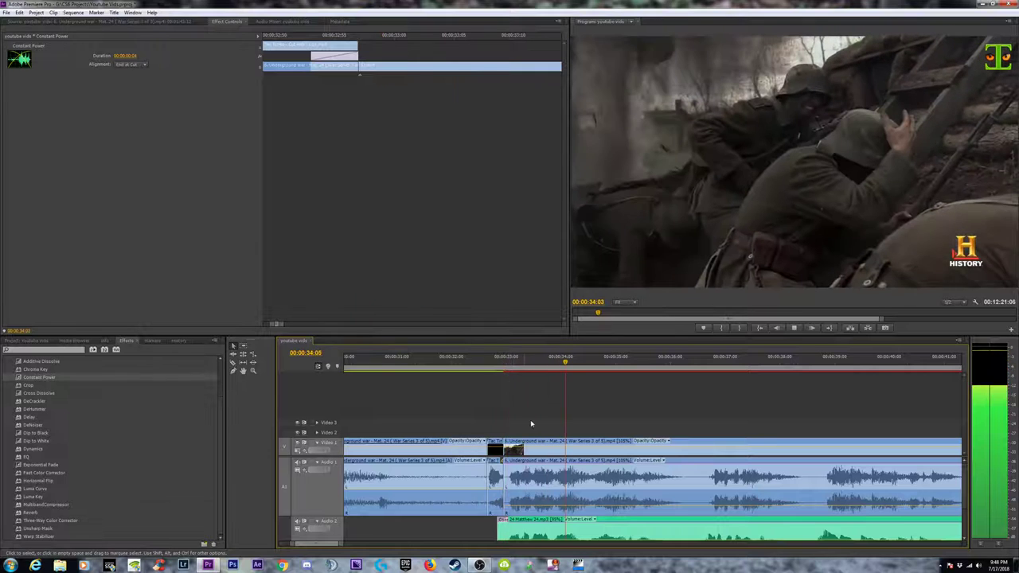
pyautogui.press('space')
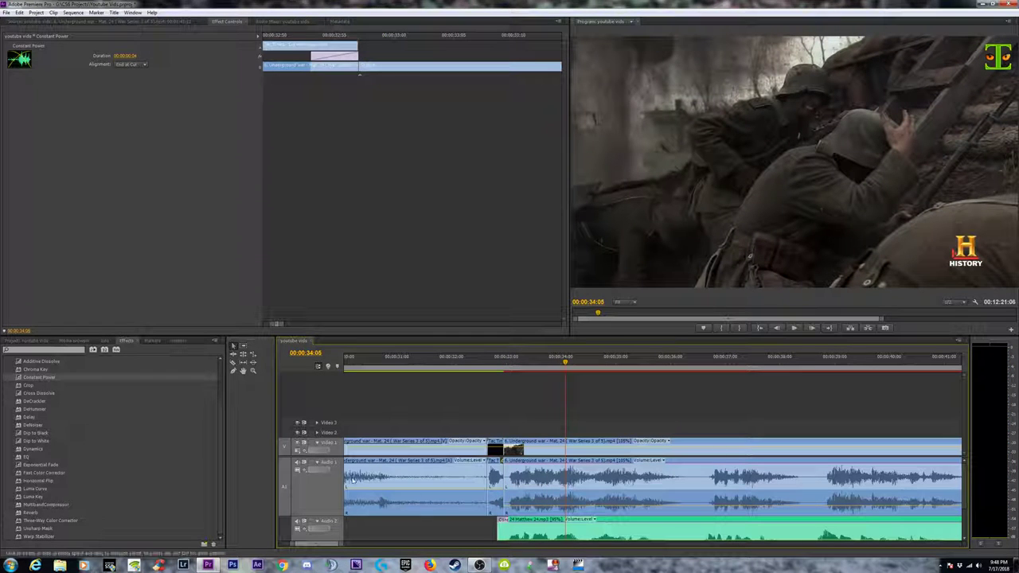
pyautogui.click(575, 509)
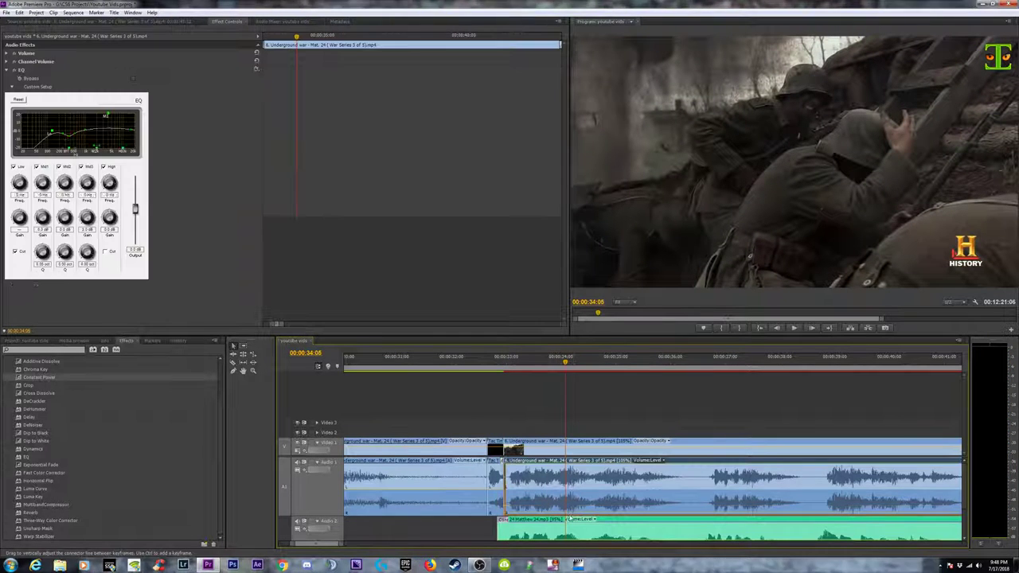
pyautogui.click(486, 367)
pyautogui.press('Return')
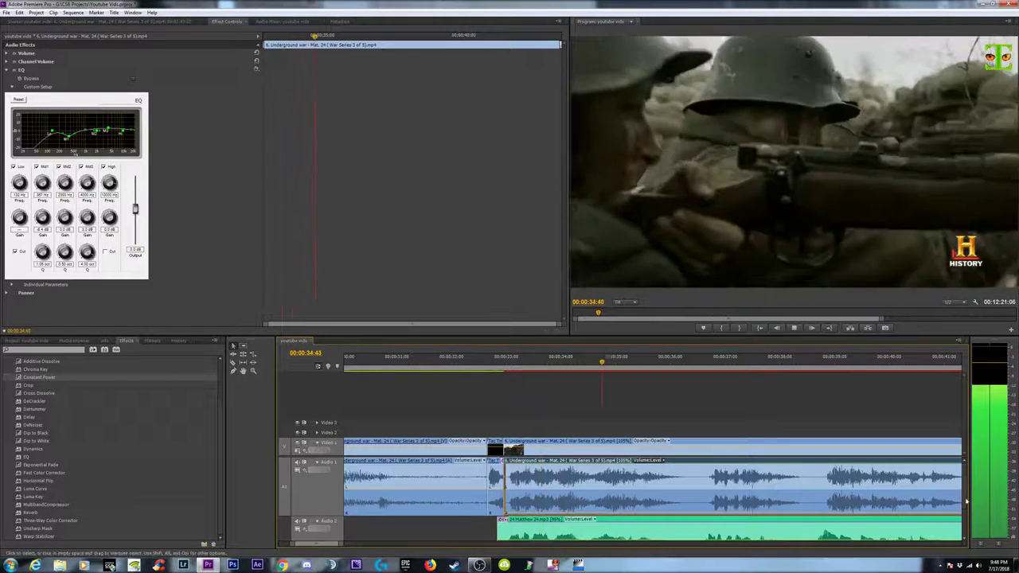
pyautogui.moveTo(964, 499); pyautogui.dragTo(964, 523)
pyautogui.press('space')
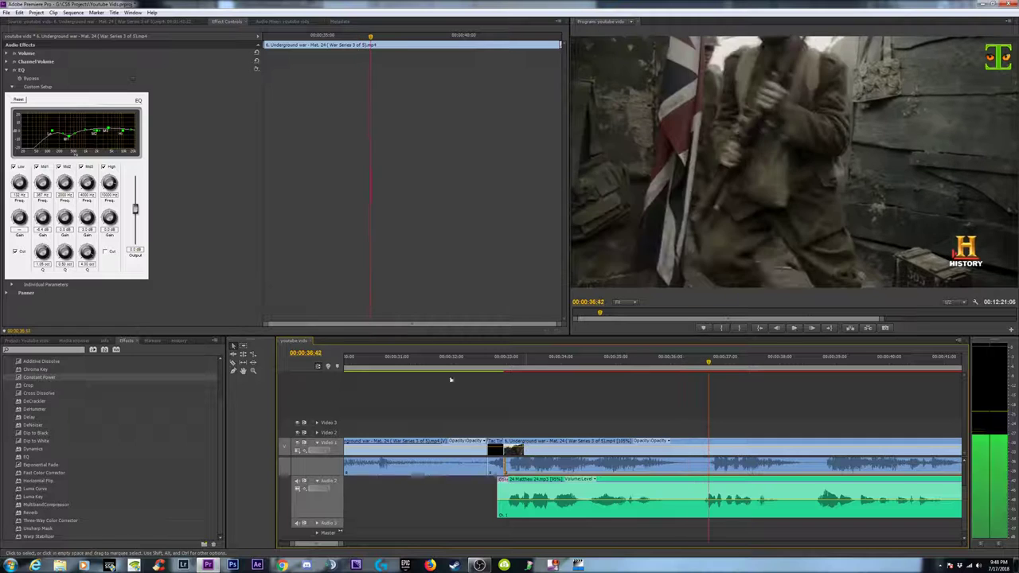
pyautogui.click(7, 70)
pyautogui.click(487, 362)
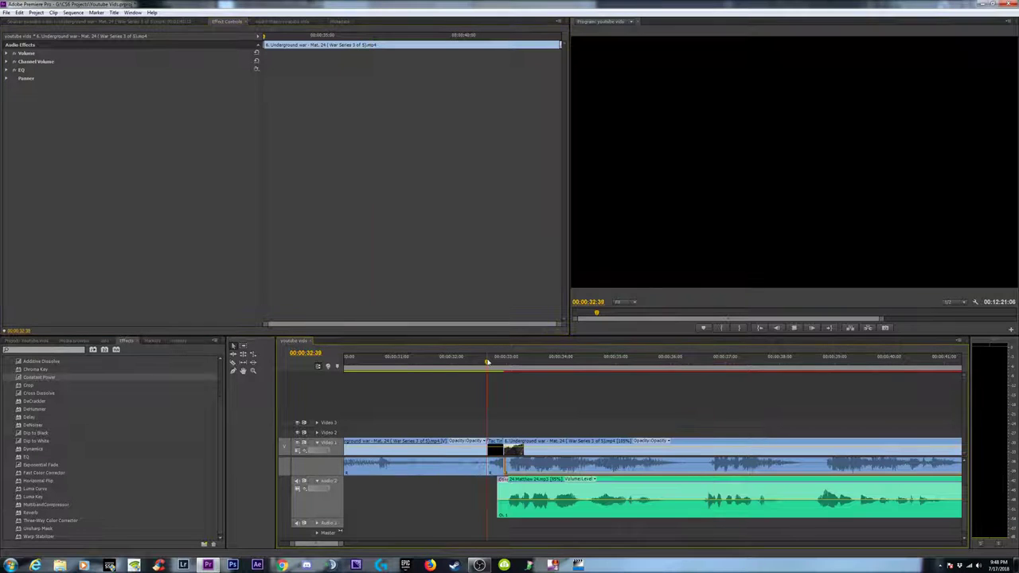
pyautogui.press('space')
pyautogui.press('space')
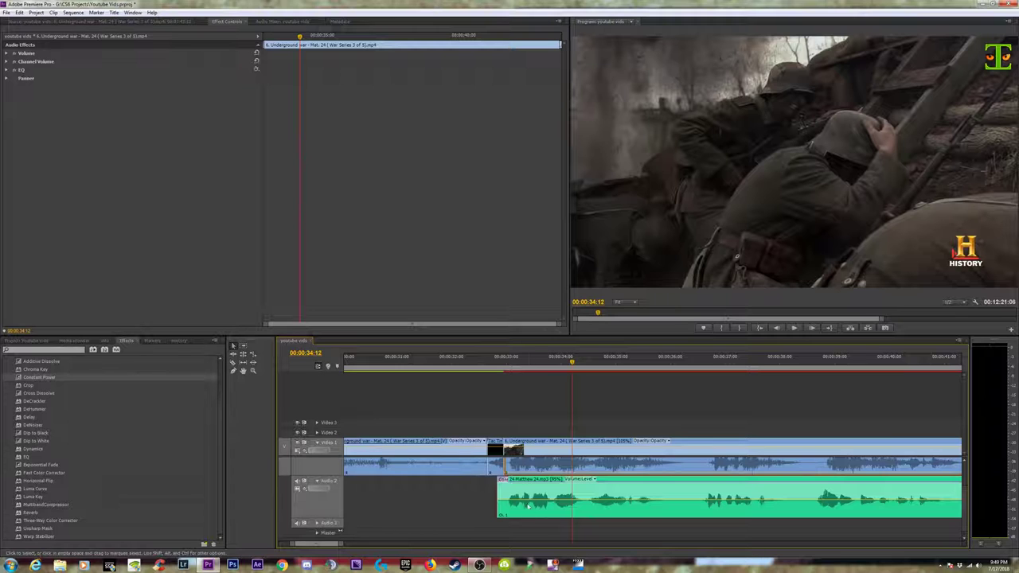
# Open the Matthew 24 excerpt in the source monitor and listen to its opening words.
pyautogui.click(510, 361)
pyautogui.doubleClick(533, 476)
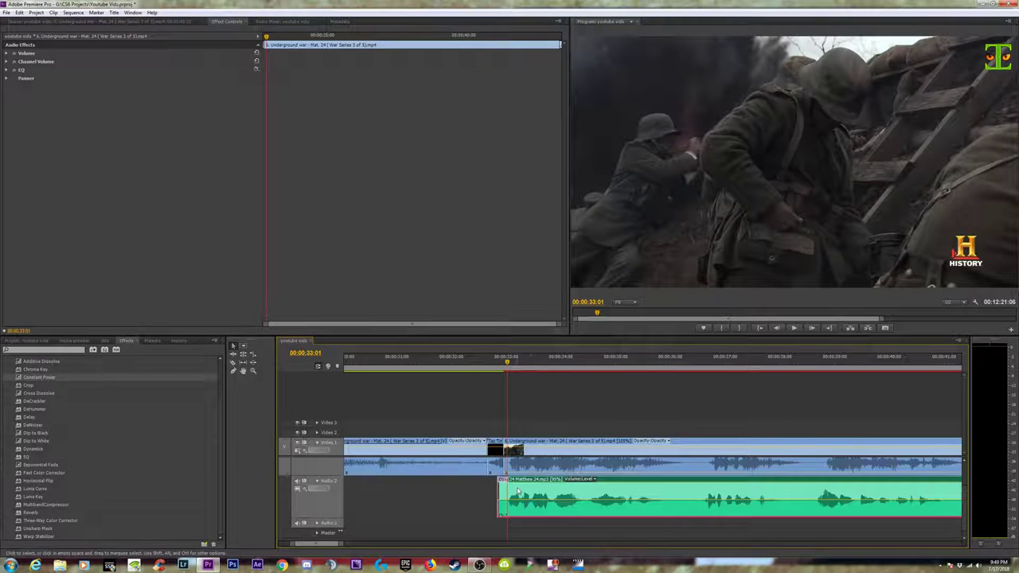
pyautogui.press('Return')
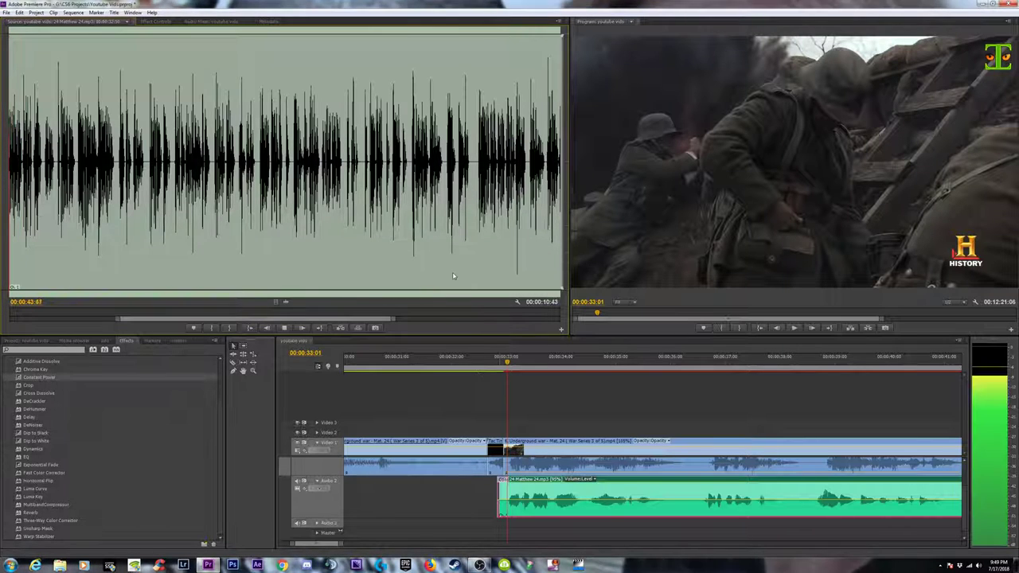
pyautogui.press('space')
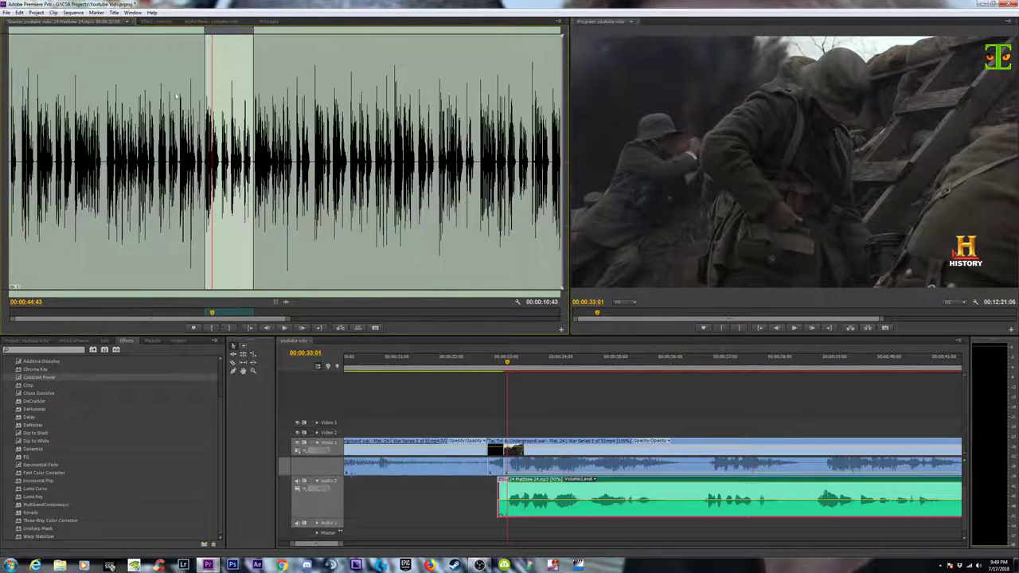
pyautogui.press('space')
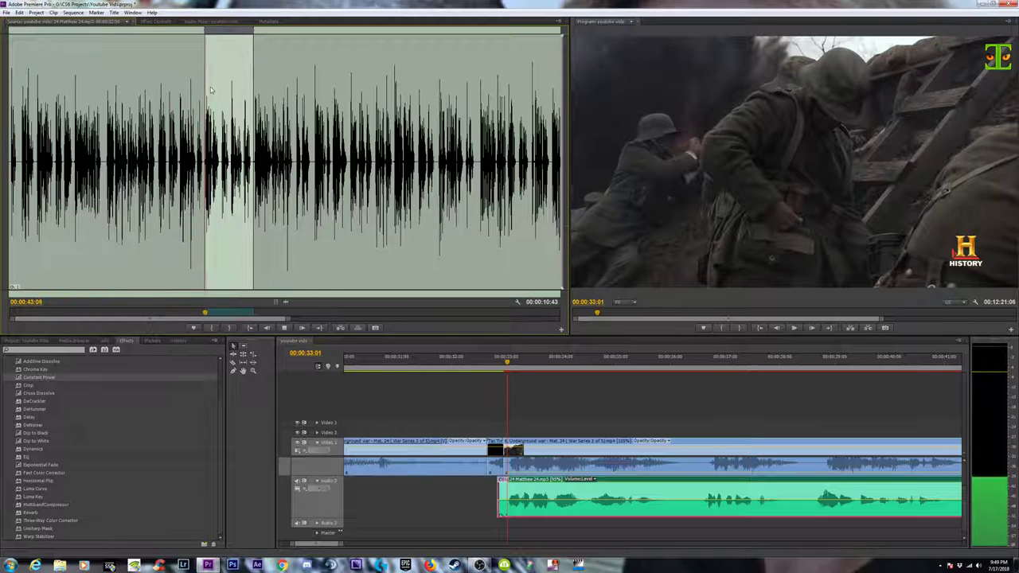
pyautogui.press('space')
# Play across the logo cut and trim the start of the Matthew 24 excerpt to the start of the 105% segment.
pyautogui.click(494, 362)
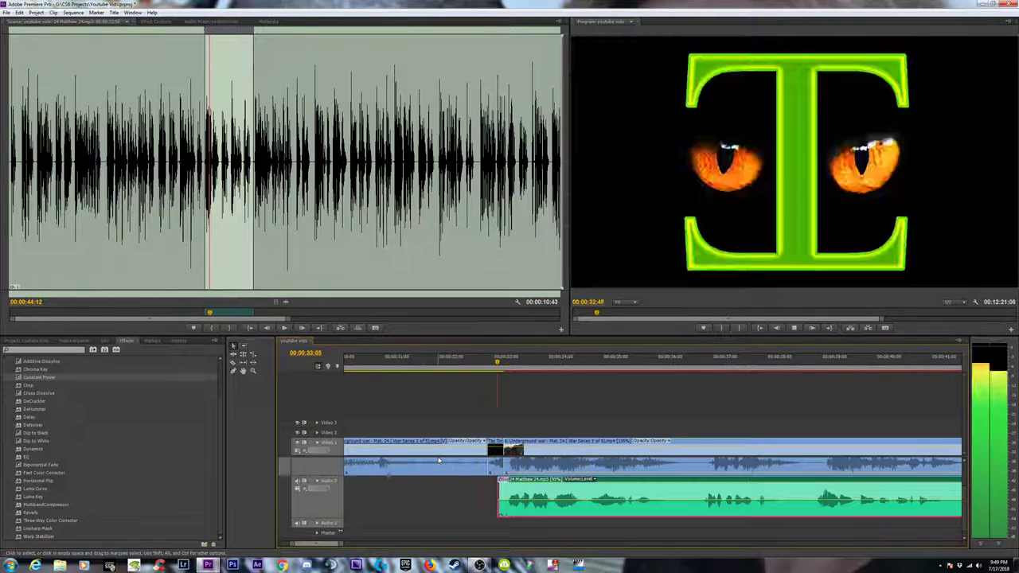
pyautogui.press('space')
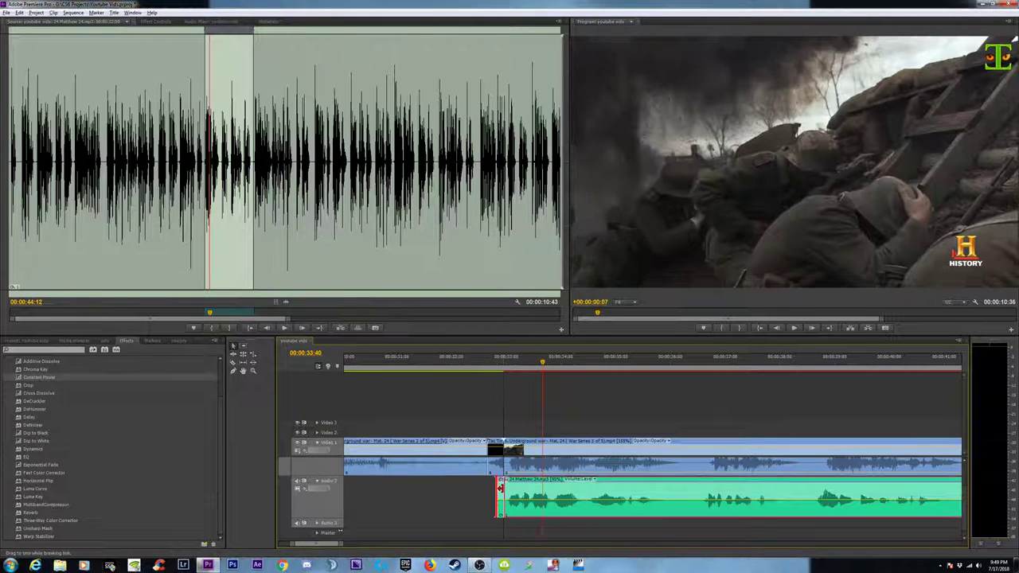
pyautogui.moveTo(495, 488); pyautogui.dragTo(503, 489)
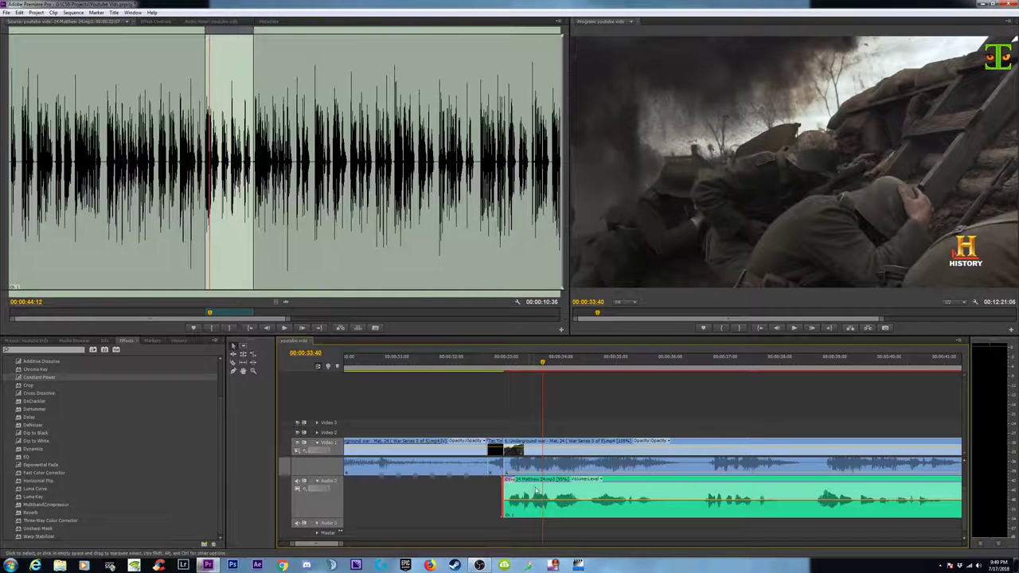
# Set the Matthew 24 excerpt's MultibandCompressor effect to the Film mastering preset and play back across the logo cut.
pyautogui.click(153, 22)
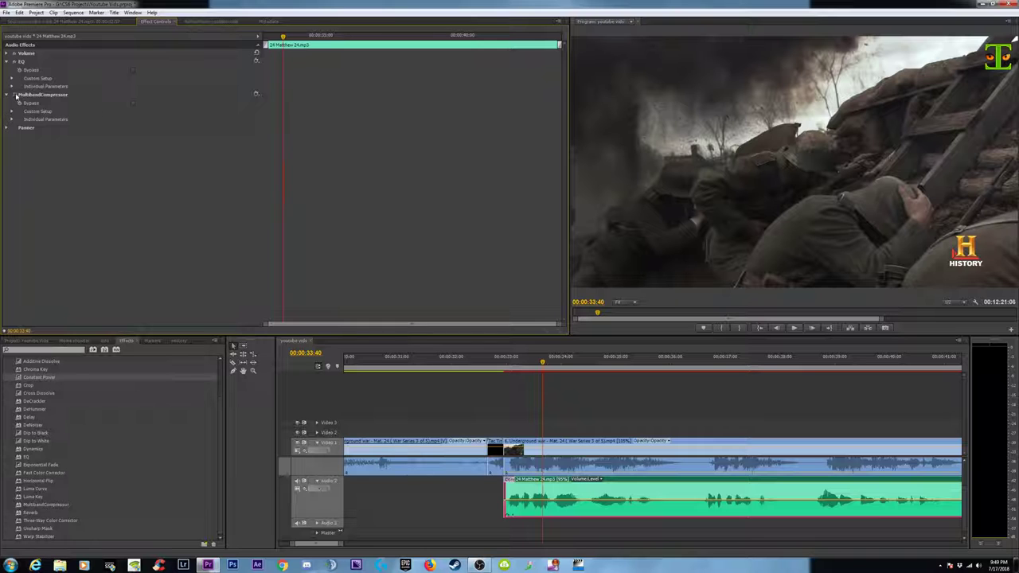
pyautogui.click(504, 368)
pyautogui.press('space')
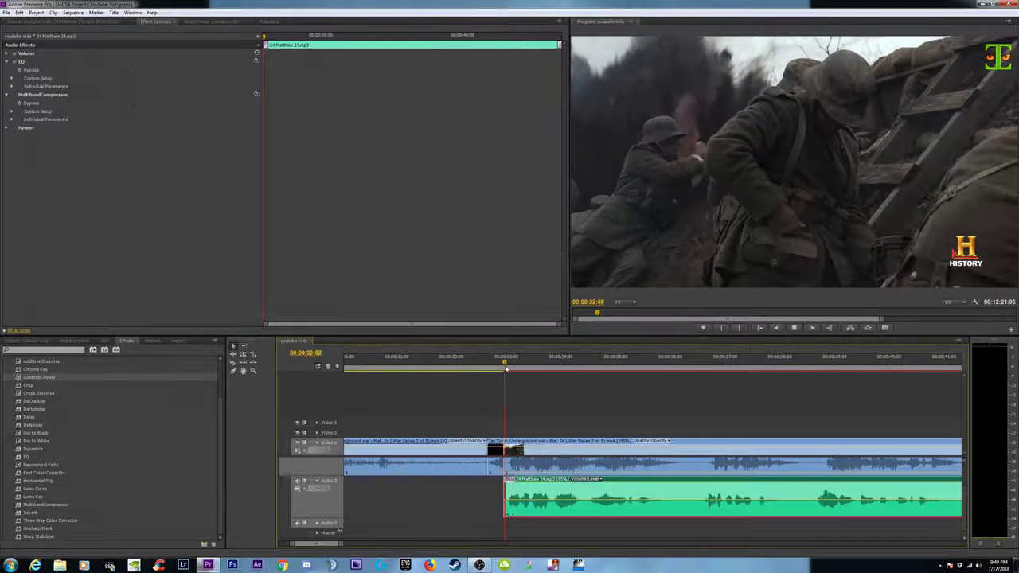
pyautogui.press('space')
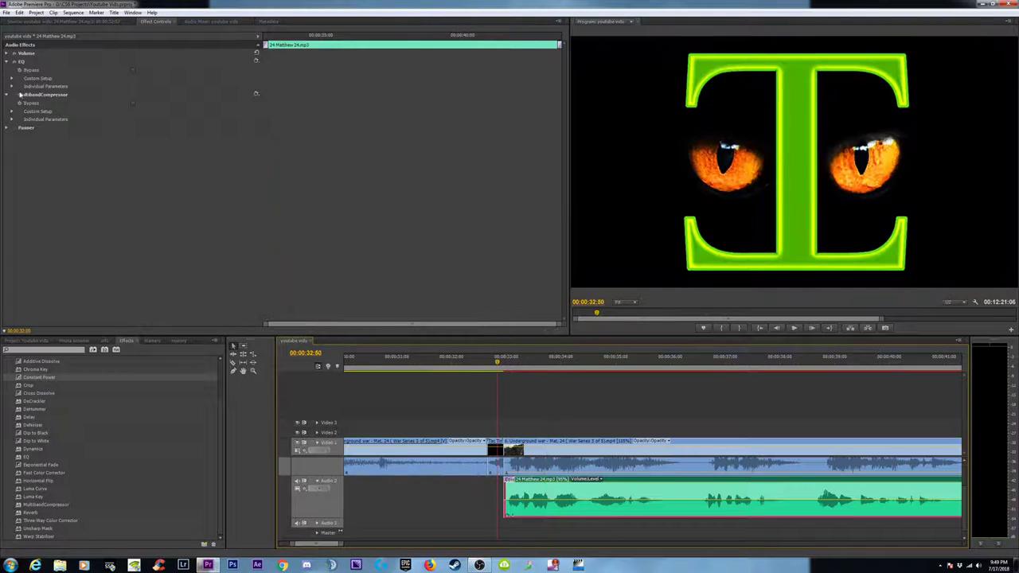
pyautogui.click(256, 93)
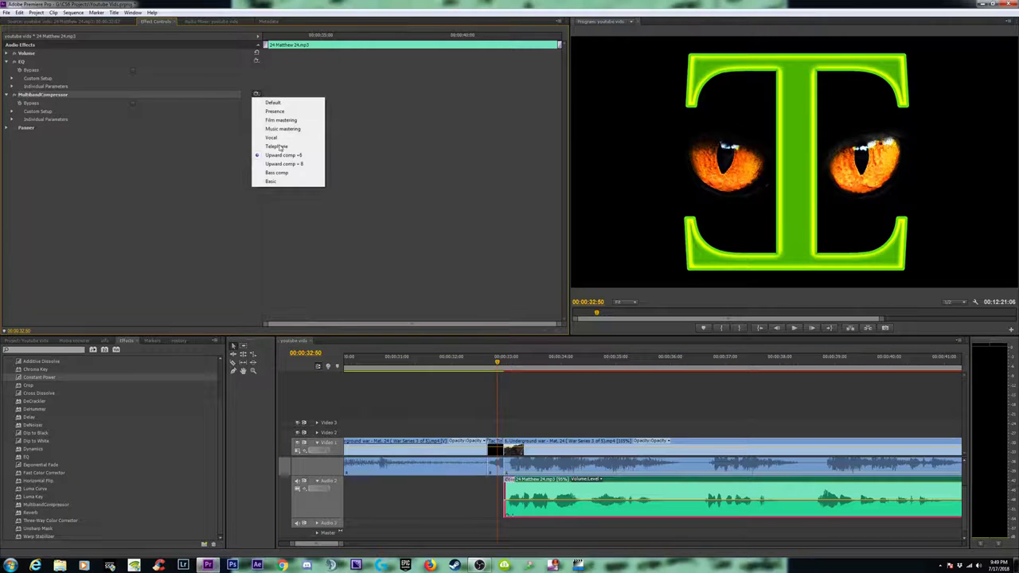
pyautogui.click(278, 120)
pyautogui.click(498, 364)
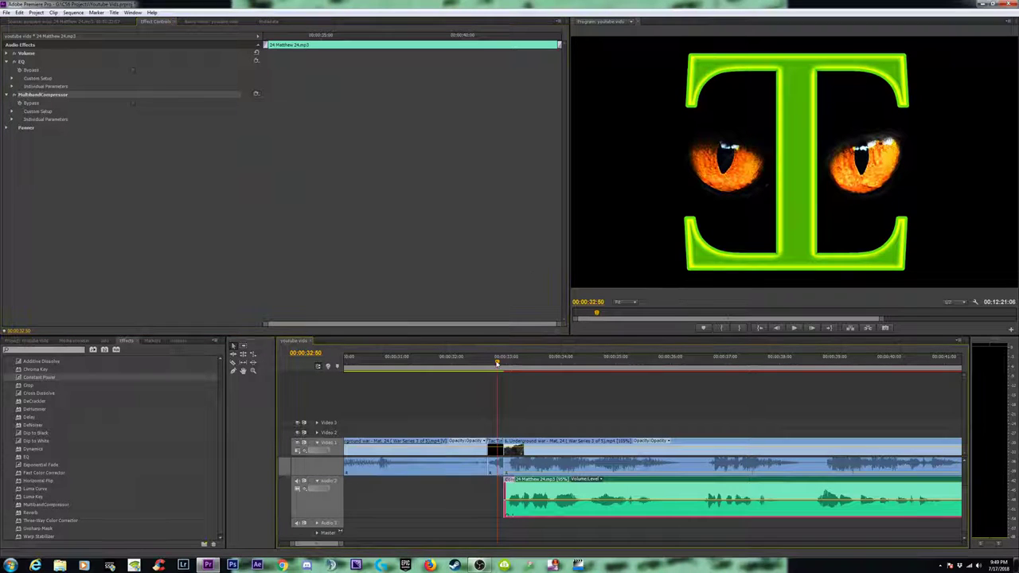
pyautogui.press('space')
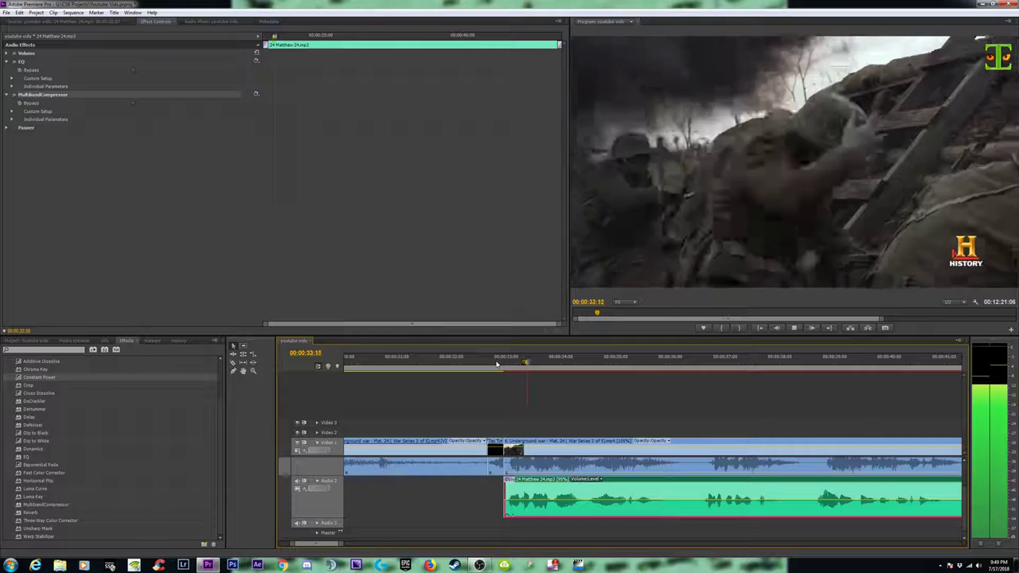
pyautogui.press('space')
# Select the 105% segment's audio and play from the logo clip through the segment into the following clip to check the mix.
pyautogui.click(671, 476)
pyautogui.click(495, 475)
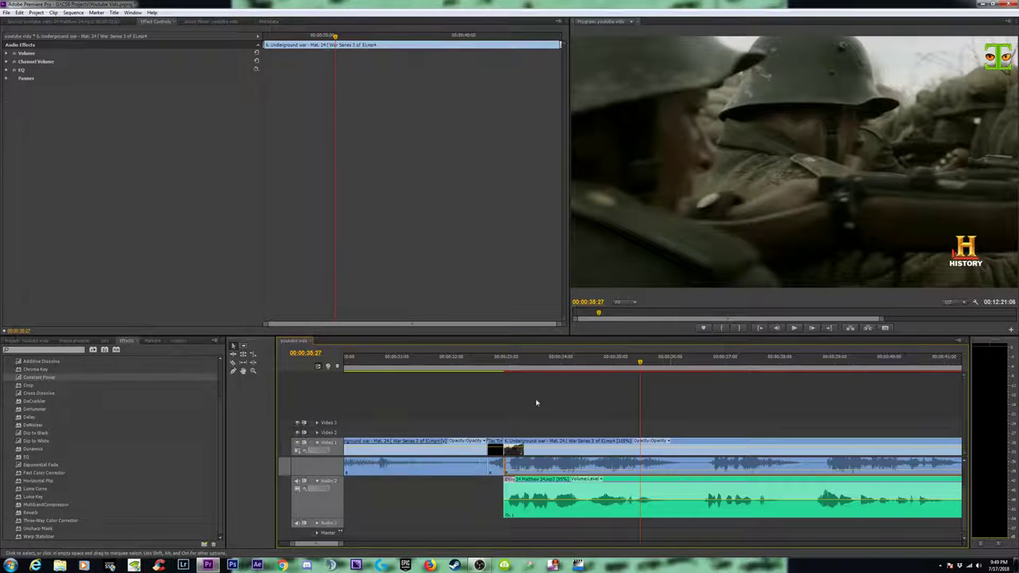
pyautogui.click(492, 363)
pyautogui.press('space')
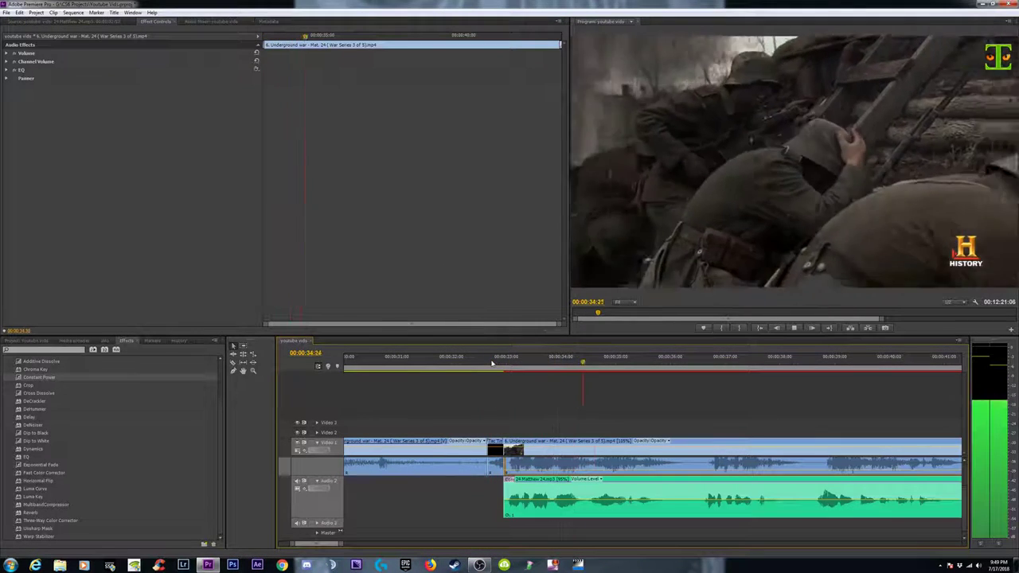
pyautogui.press('-')
pyautogui.press('-')
pyautogui.press('-')
pyautogui.press('=')
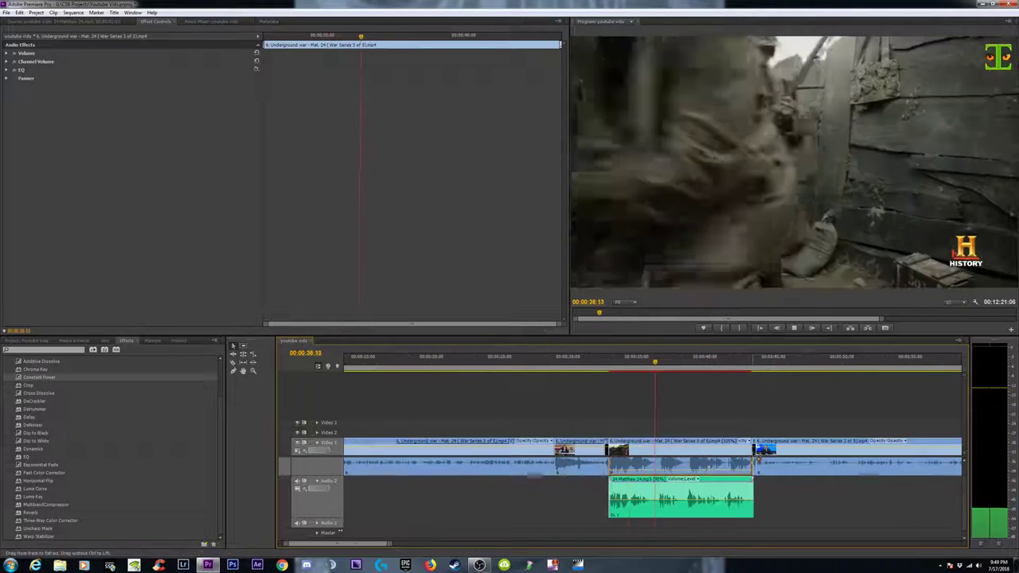
pyautogui.press('-')
pyautogui.press('=')
pyautogui.press('-')
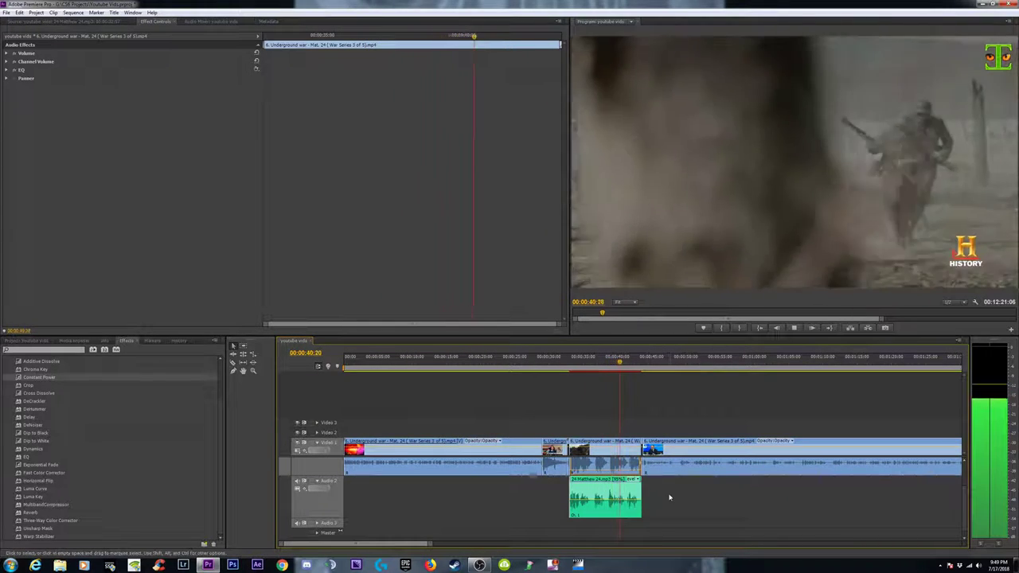
pyautogui.click(669, 497)
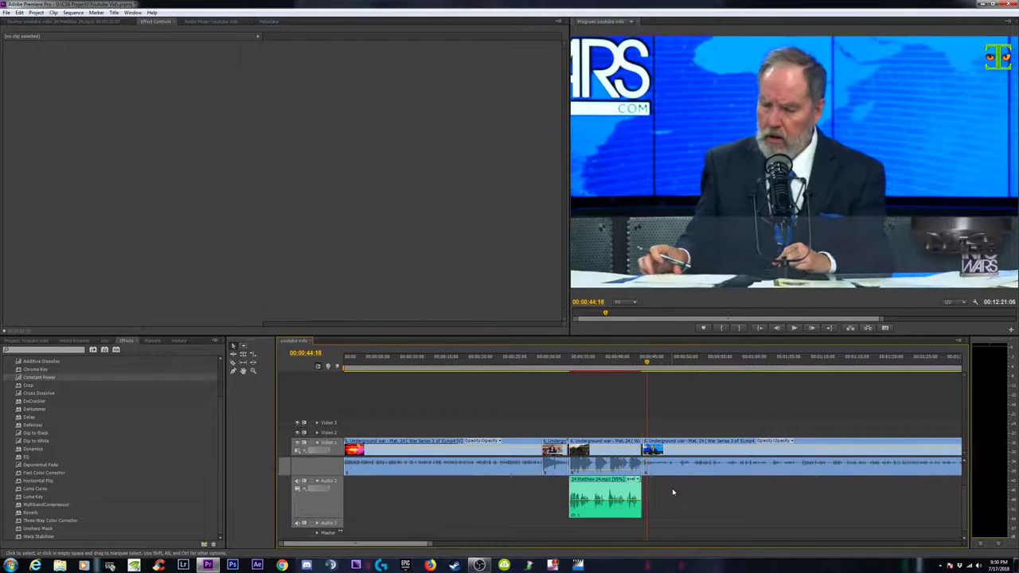
# Select the Matthew 24 excerpt and replay its opening and ending to judge the voice level against the 105% segment's audio.
pyautogui.click(607, 483)
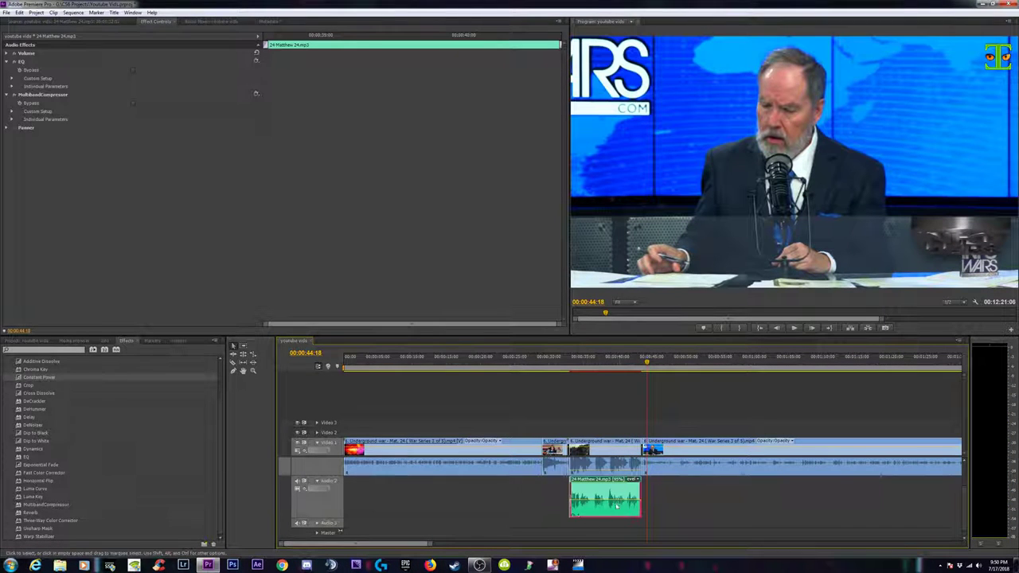
pyautogui.click(568, 368)
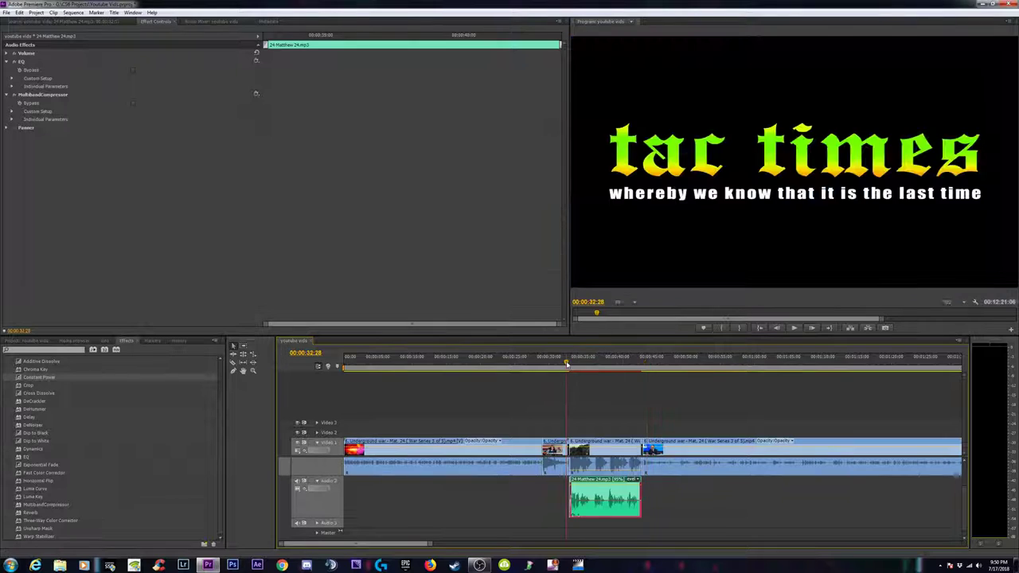
pyautogui.press('Return')
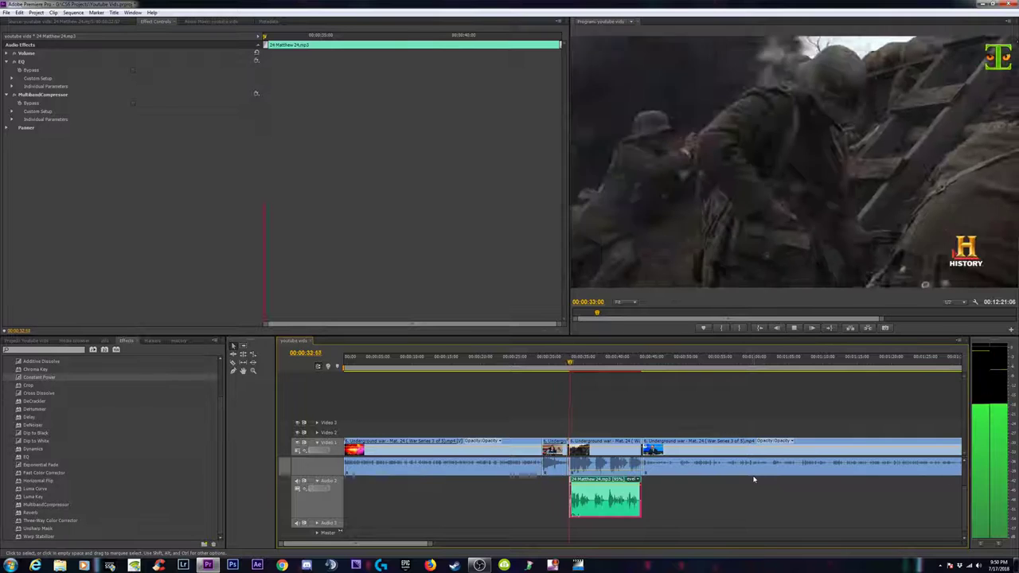
pyautogui.press('=')
pyautogui.press('=')
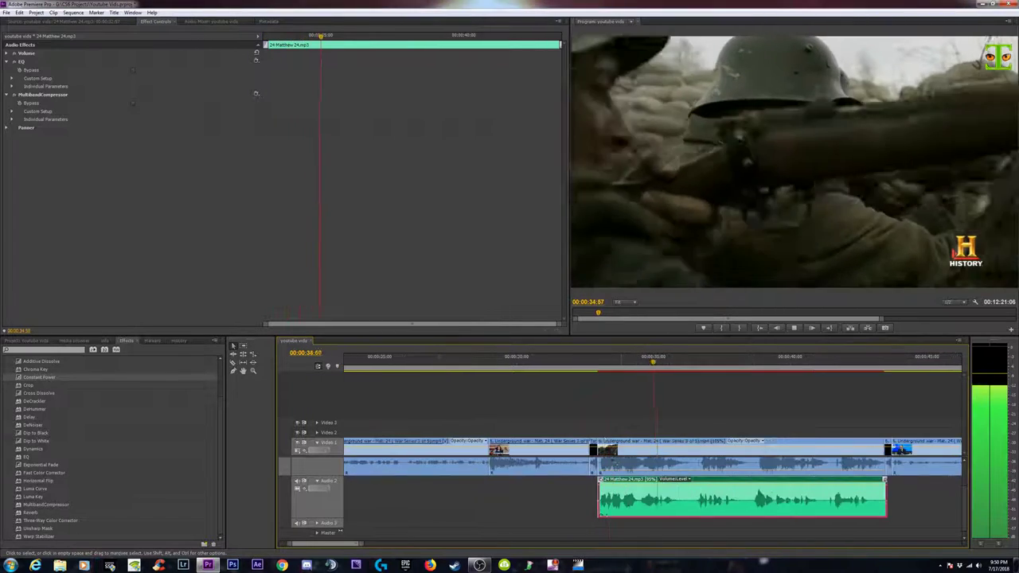
pyautogui.click(595, 364)
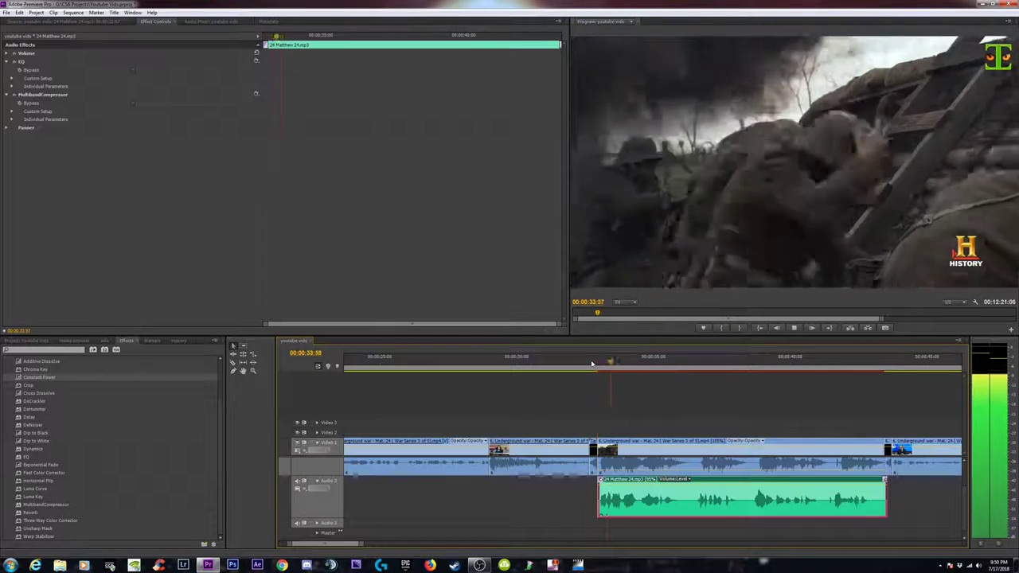
pyautogui.press('=')
pyautogui.press('=')
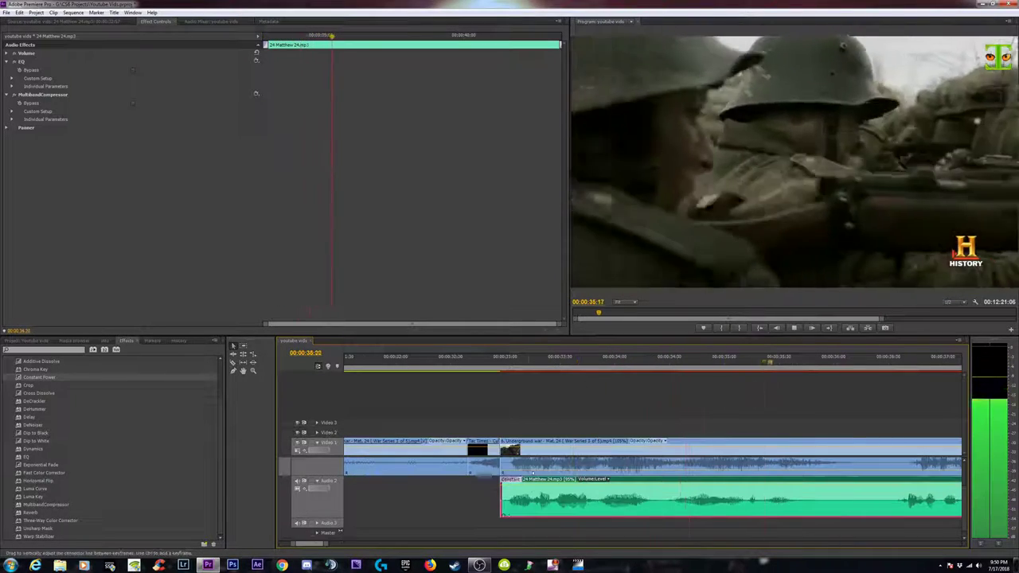
pyautogui.moveTo(965, 503)
pyautogui.mouseDown()
pyautogui.moveTo(966, 483)
pyautogui.moveTo(965, 502)
pyautogui.mouseUp()
pyautogui.press('-')
pyautogui.press('-')
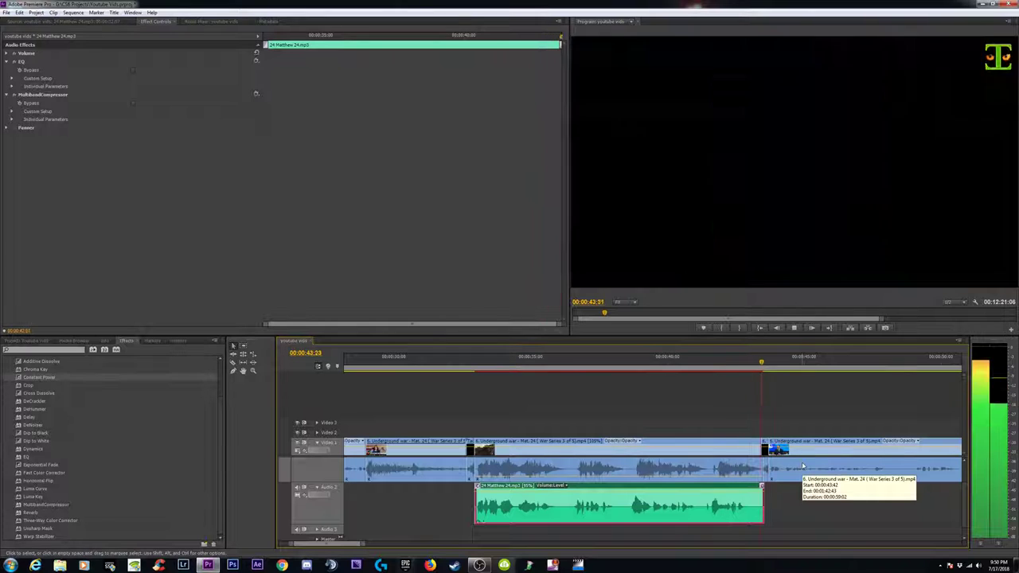
pyautogui.press('space')
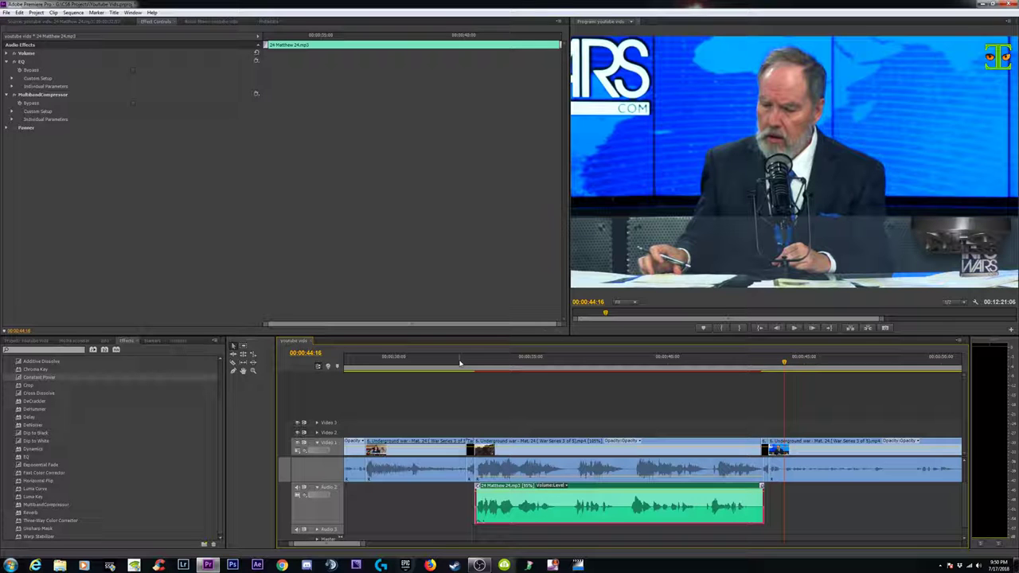
# Lower the 105% segment's audio volume to about -15 dB and replay from the logo clip to compare it with the excerpt.
pyautogui.press('space')
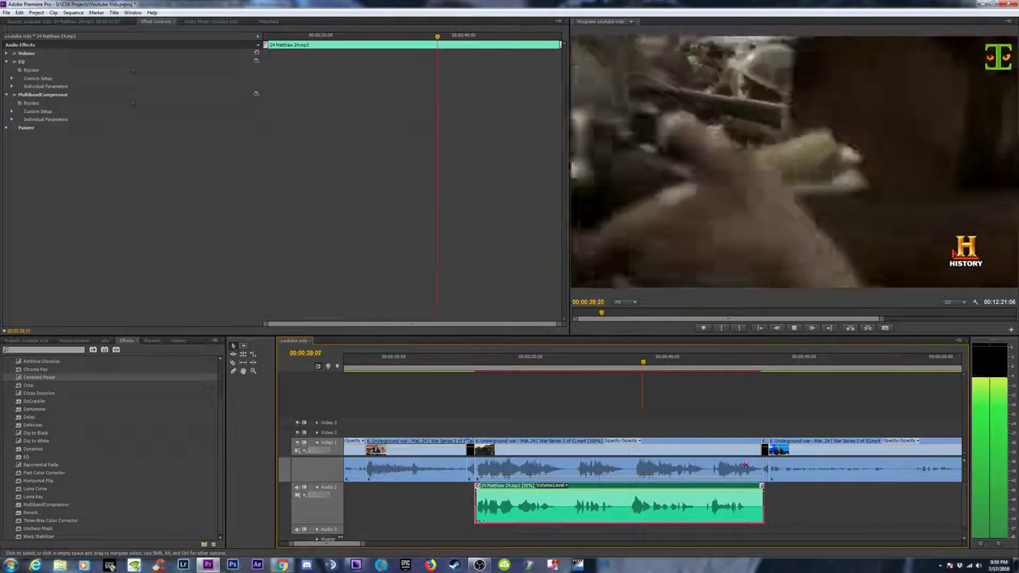
pyautogui.press('space')
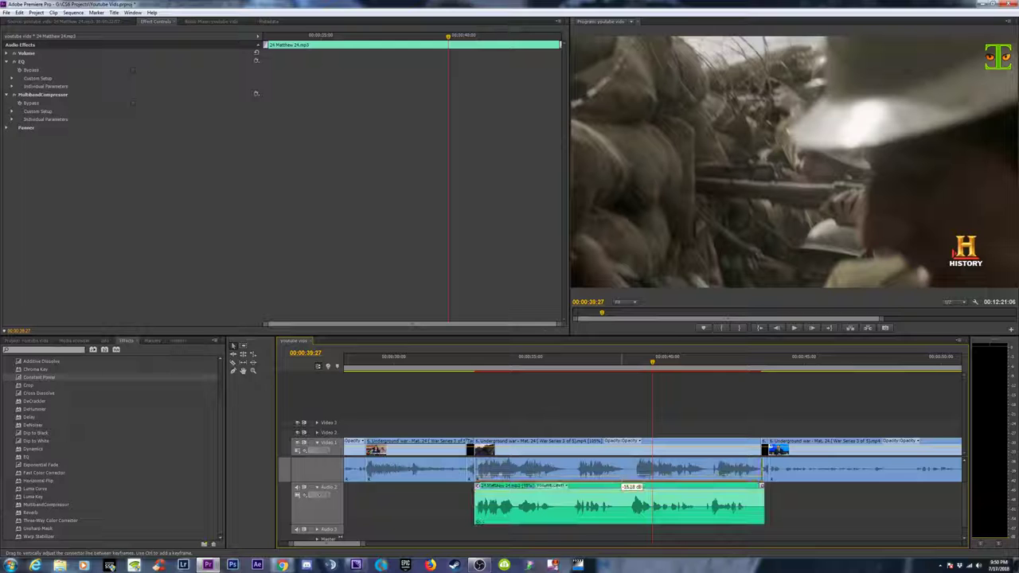
pyautogui.click(462, 363)
pyautogui.press('Return')
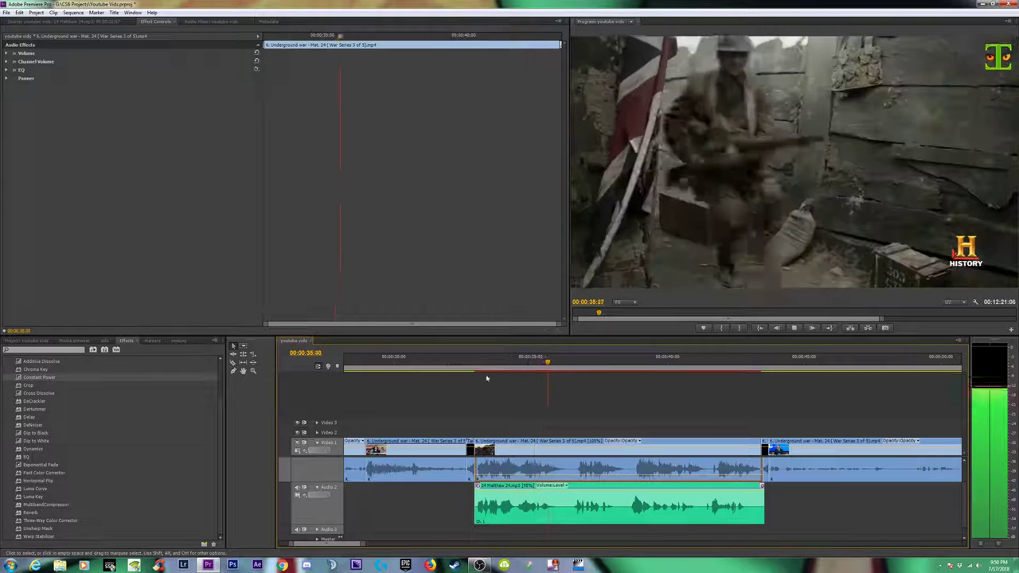
pyautogui.click(458, 363)
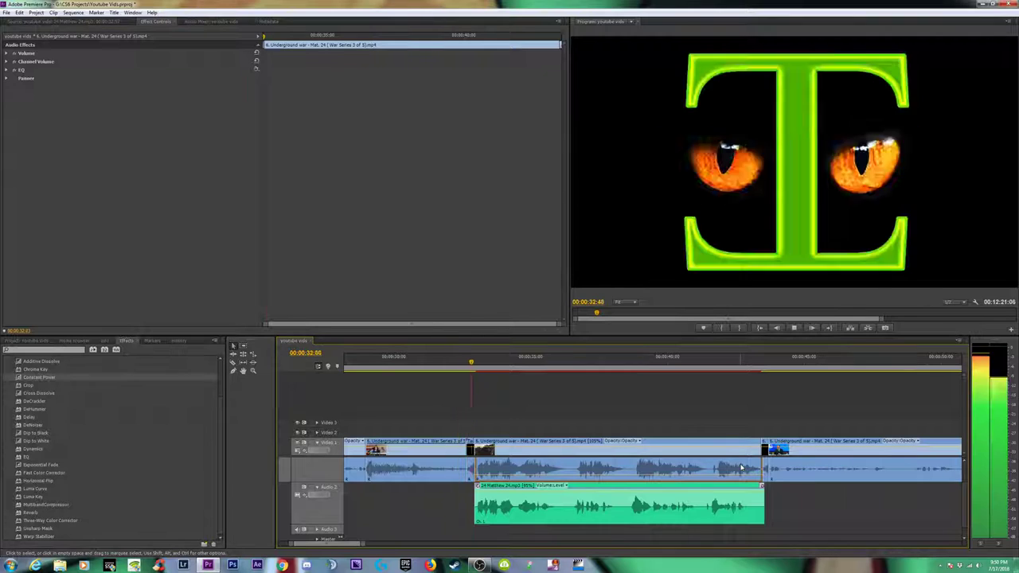
pyautogui.press('space')
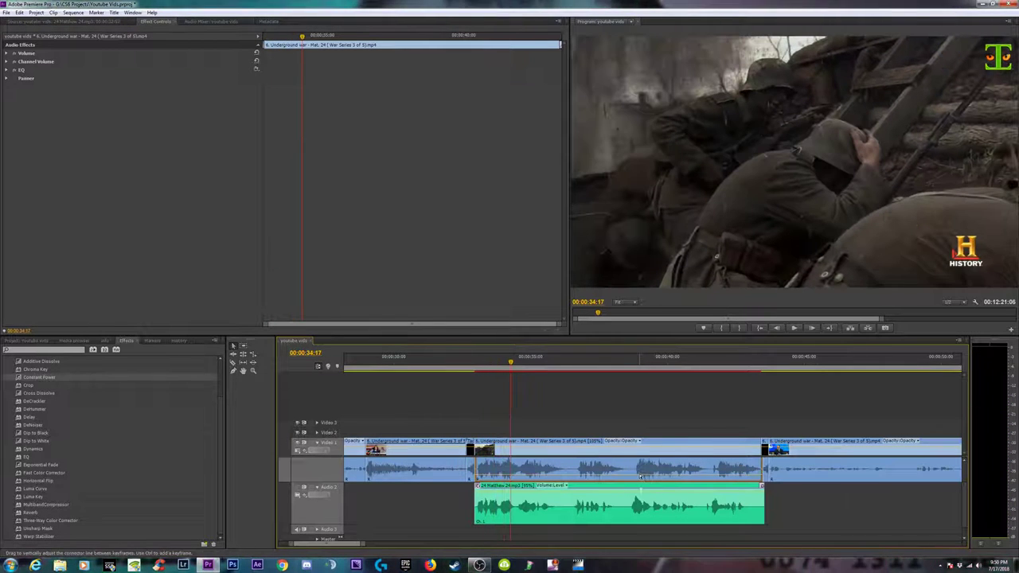
pyautogui.press('Return')
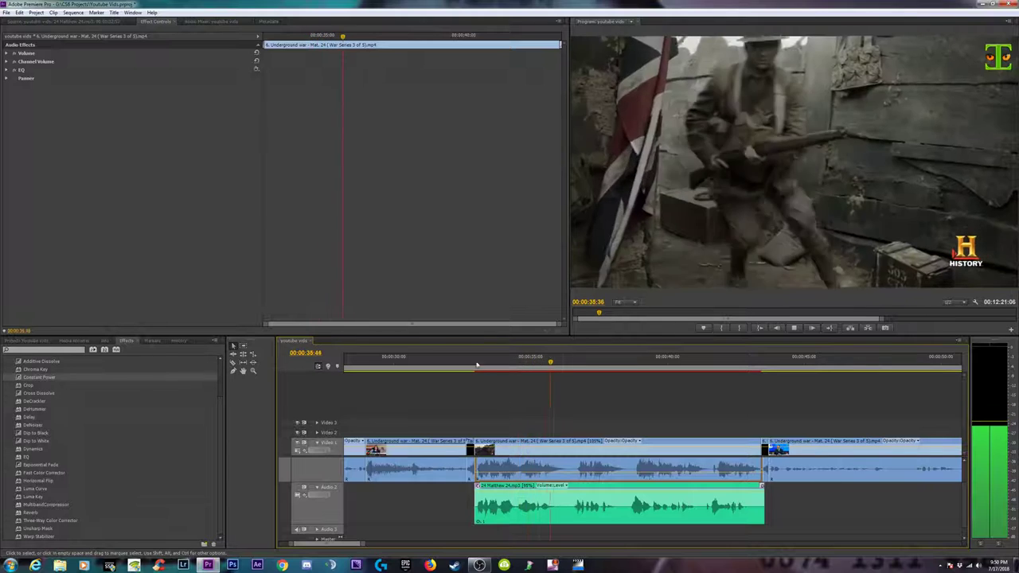
pyautogui.click(456, 363)
# Enlarge the Audio 1 track, listen to the logo cut, extend the Matthew 24 excerpt's start slightly earlier, and play it back.
pyautogui.scroll(1, 313, 470)
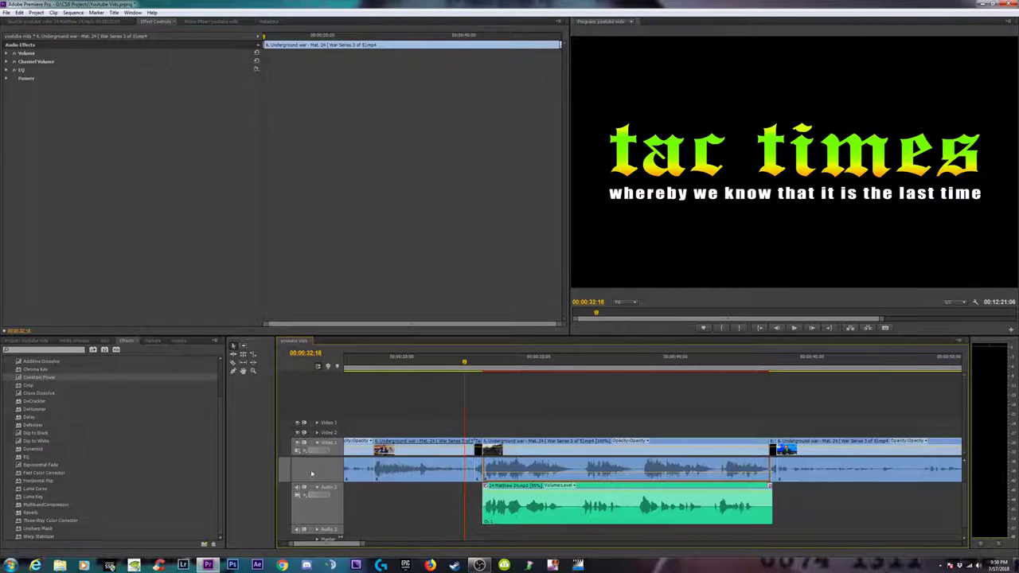
pyautogui.scroll(1, 371, 470)
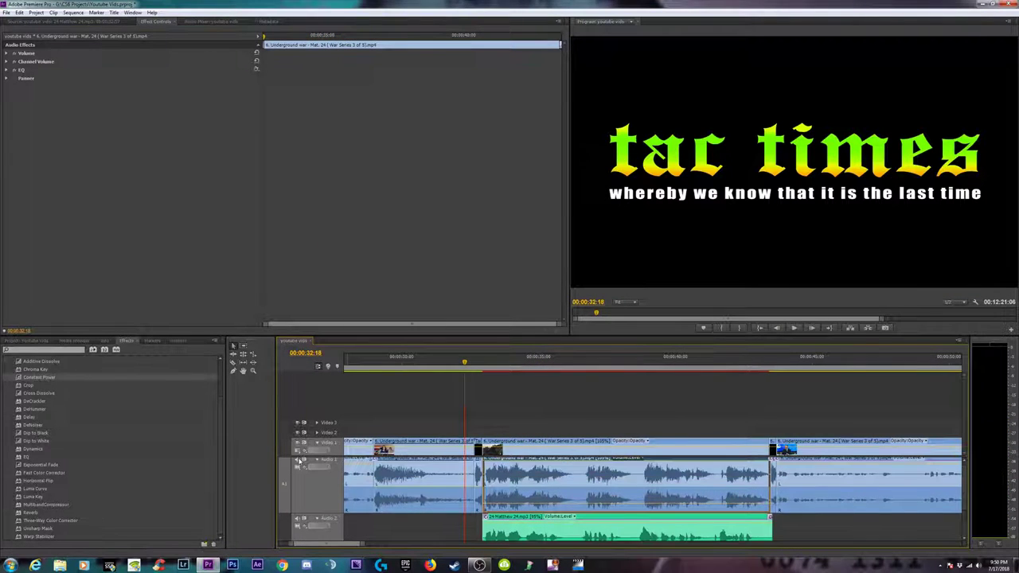
pyautogui.press('space')
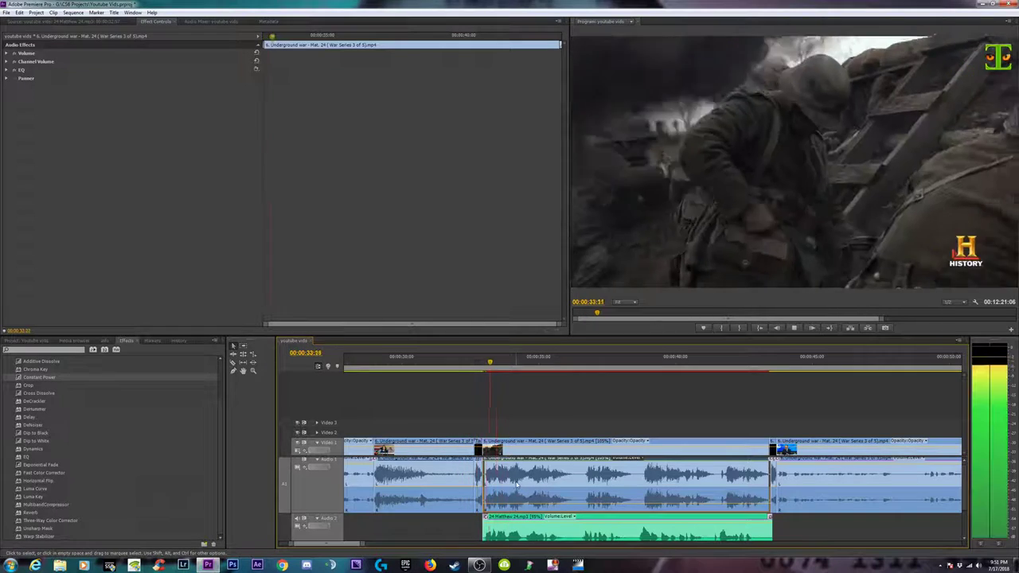
pyautogui.click(479, 363)
pyautogui.press('space')
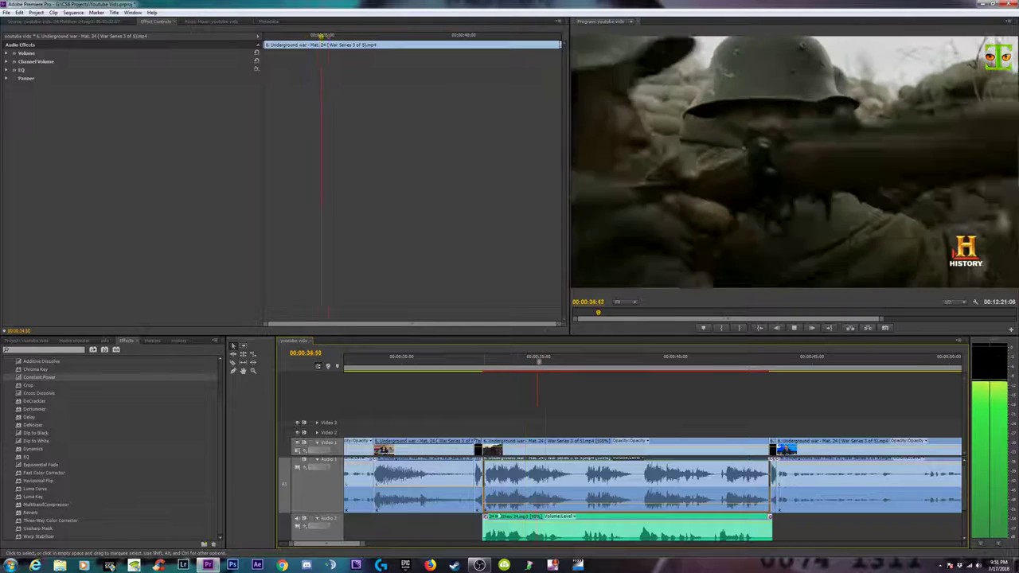
pyautogui.click(484, 527)
pyautogui.moveTo(484, 527); pyautogui.dragTo(481, 527)
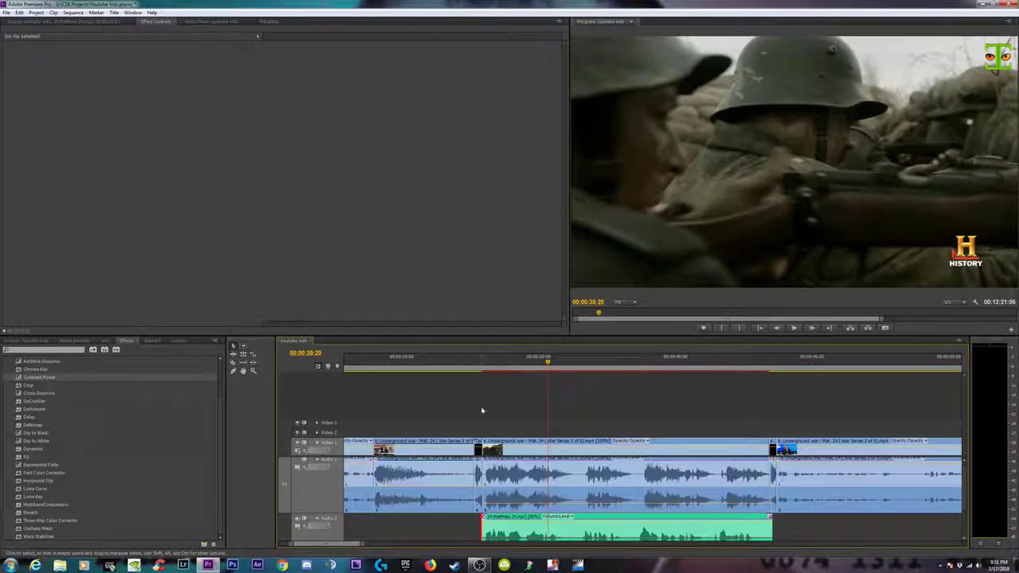
pyautogui.click(474, 363)
pyautogui.press('Return')
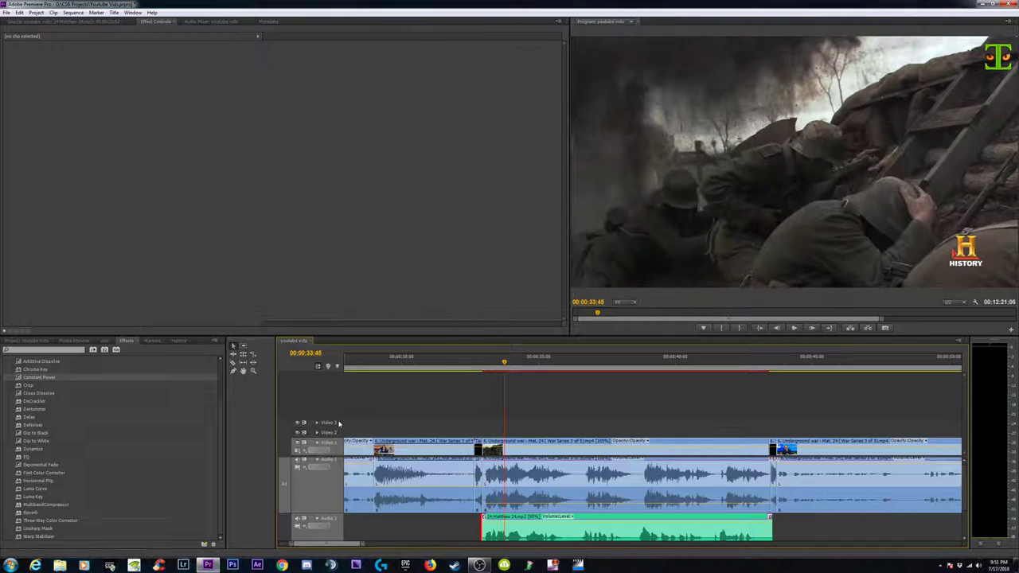
# Open the audio mixer and solo the Audio 2 track during playback to hear the Matthew 24 excerpt alone.
pyautogui.click(210, 22)
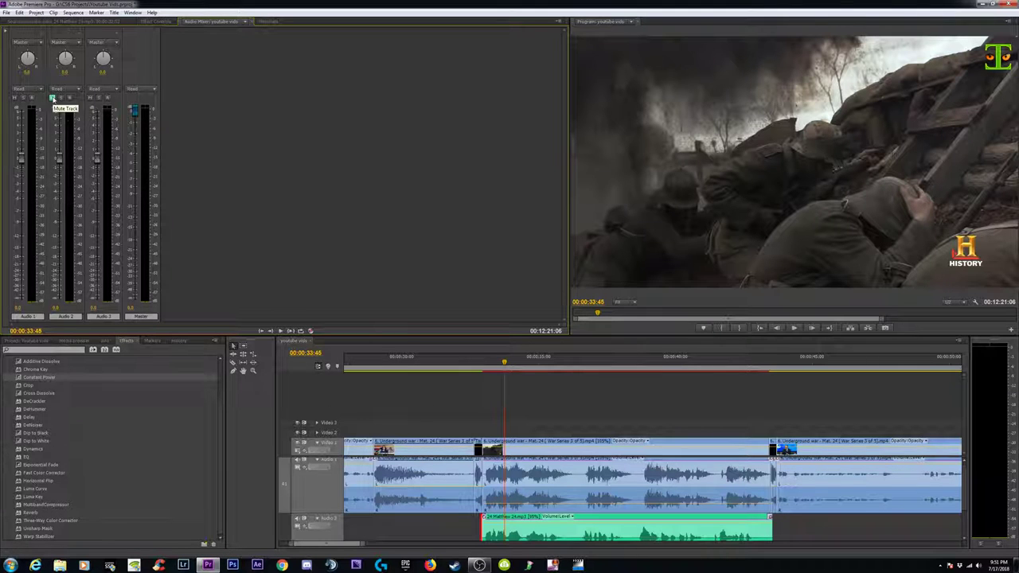
pyautogui.press('space')
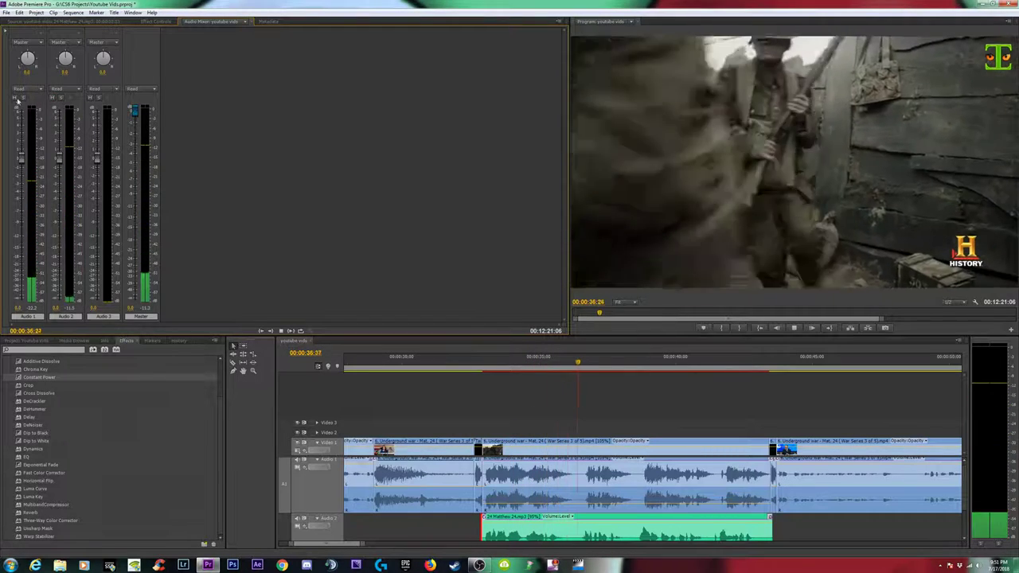
pyautogui.click(14, 97)
pyautogui.click(61, 97)
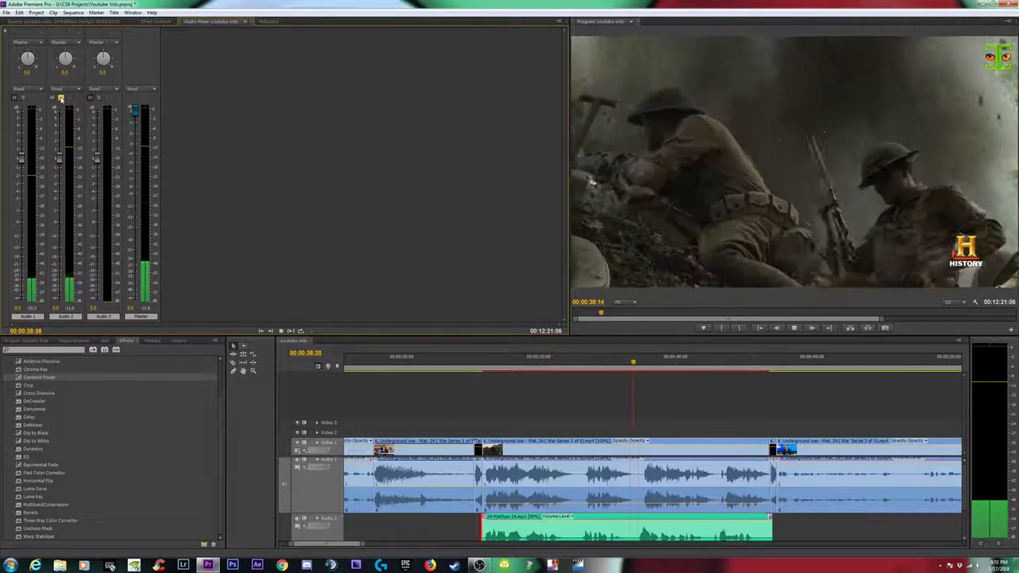
pyautogui.press('space')
pyautogui.press('space')
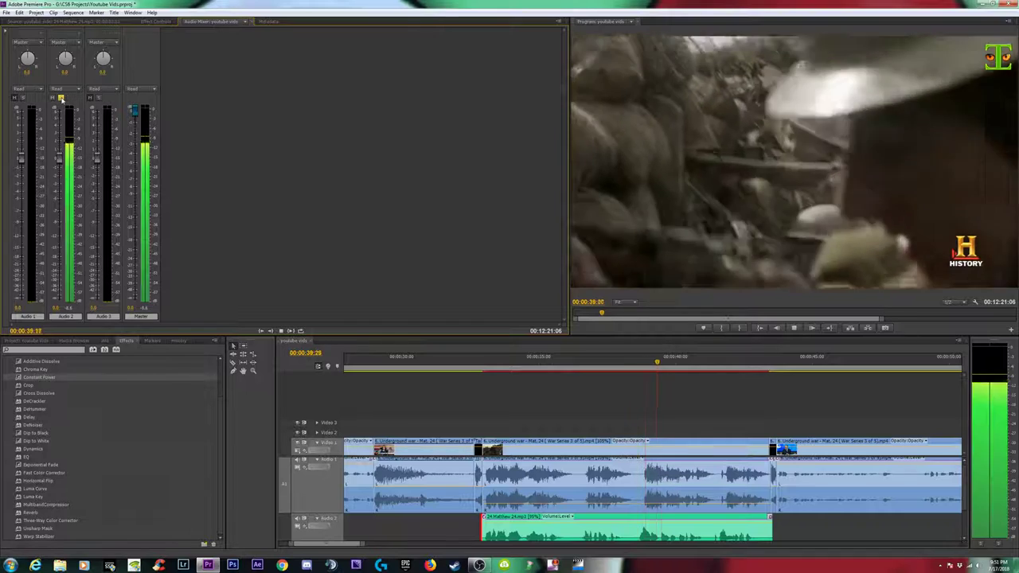
# Solo the Audio 1 track alongside Audio 2 during playback, clear both solos, and stop at the end of the 105% segment.
pyautogui.click(24, 98)
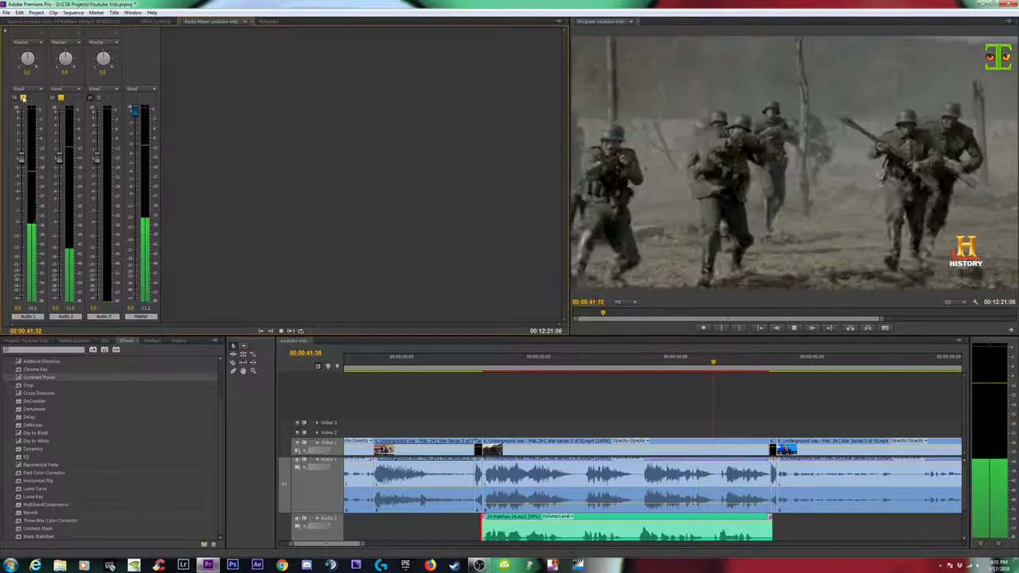
pyautogui.click(23, 97)
pyautogui.click(61, 98)
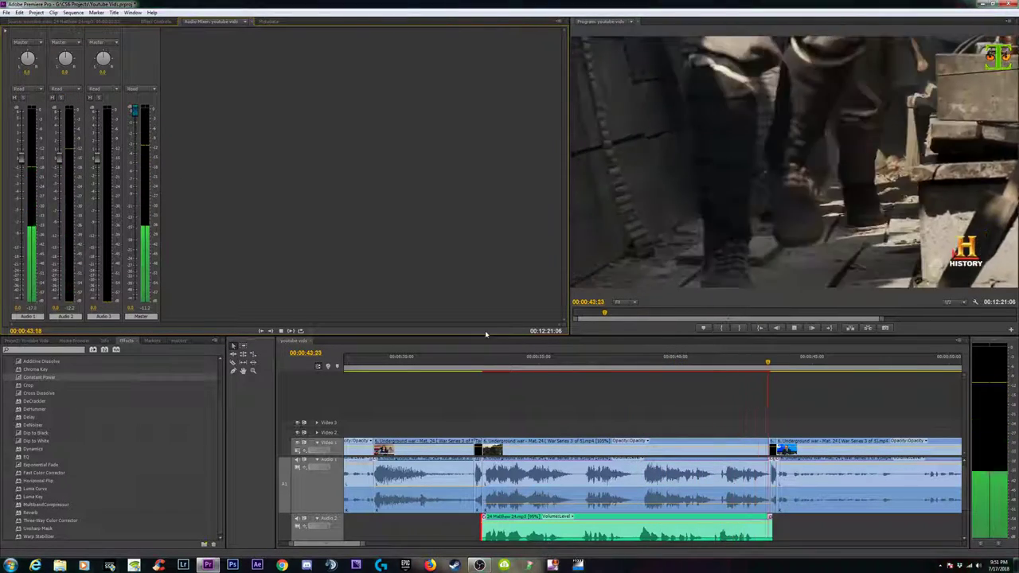
pyautogui.press('space')
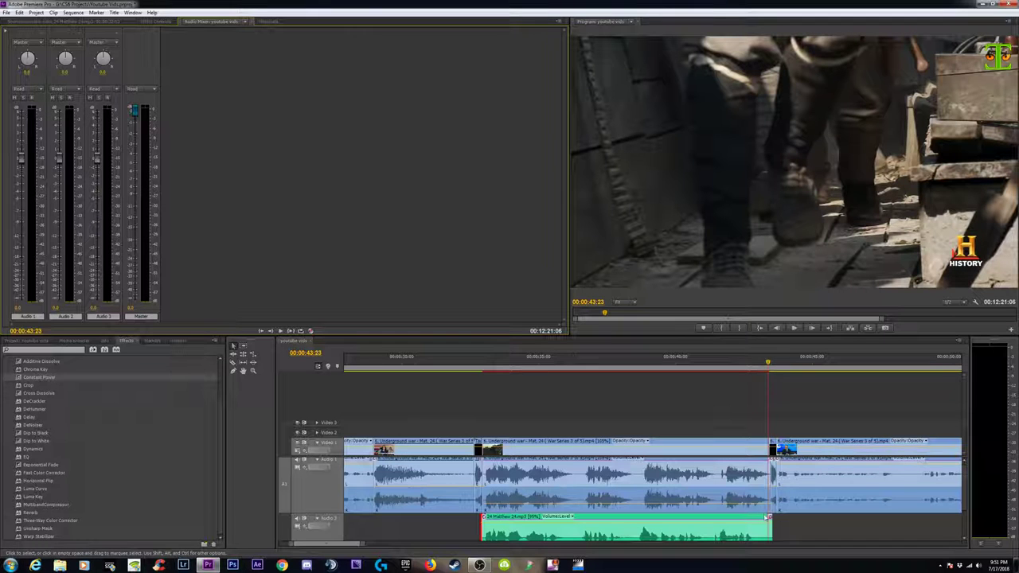
# Replay both tracks from the logo cut to the end of the Matthew 24 excerpt to compare their levels.
pyautogui.click(476, 365)
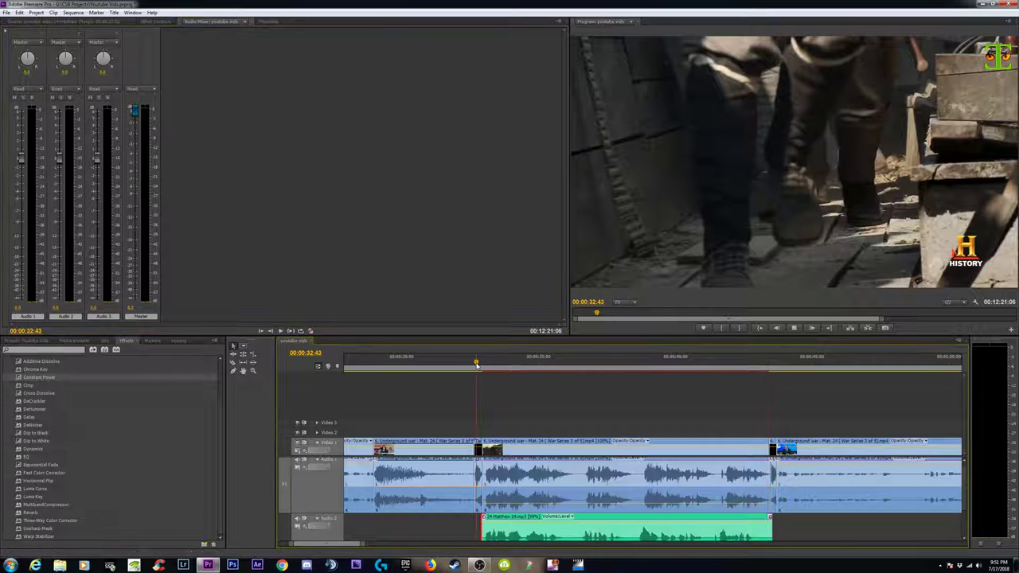
pyautogui.press('space')
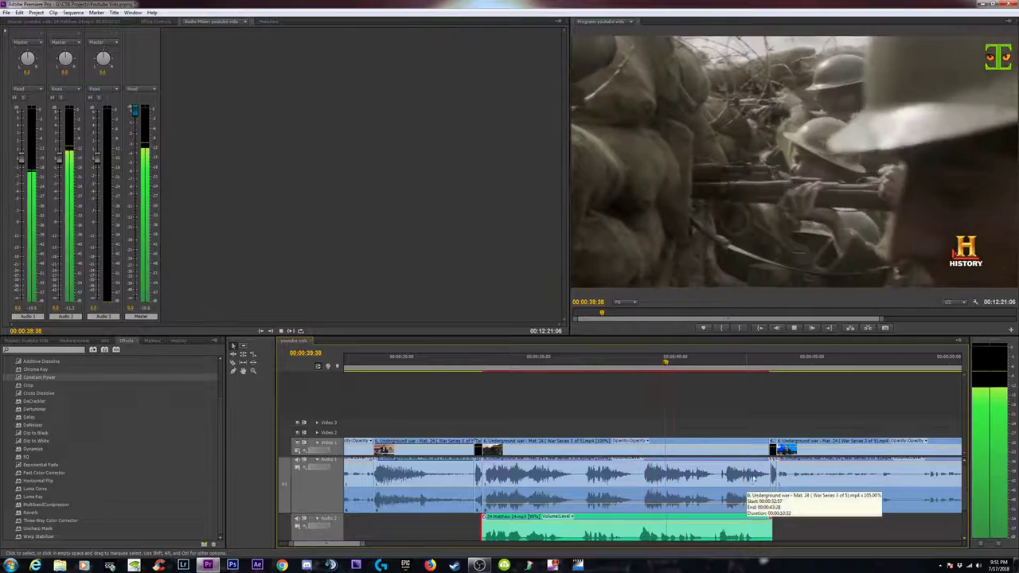
pyautogui.moveTo(965, 484); pyautogui.dragTo(970, 505)
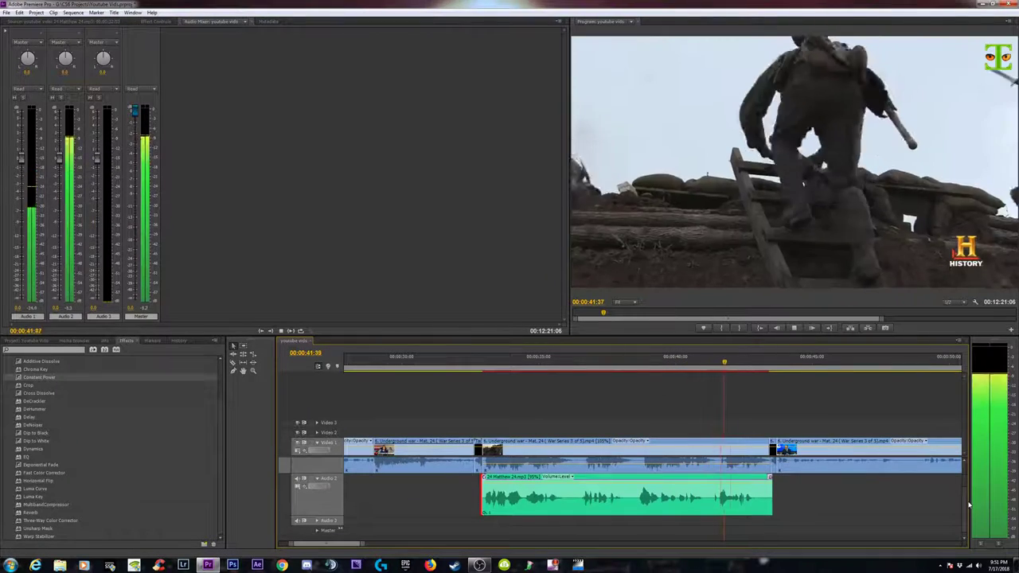
pyautogui.press('space')
# Apply the Dynamics effect to the Matthew 24 excerpt and replay it from just before the logo cut.
pyautogui.click(641, 491)
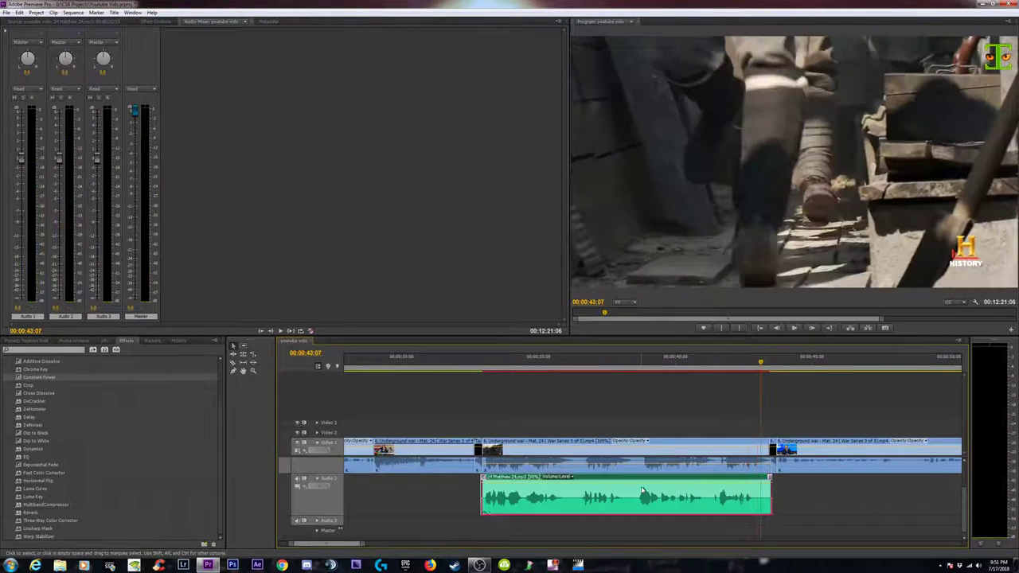
pyautogui.click(54, 434)
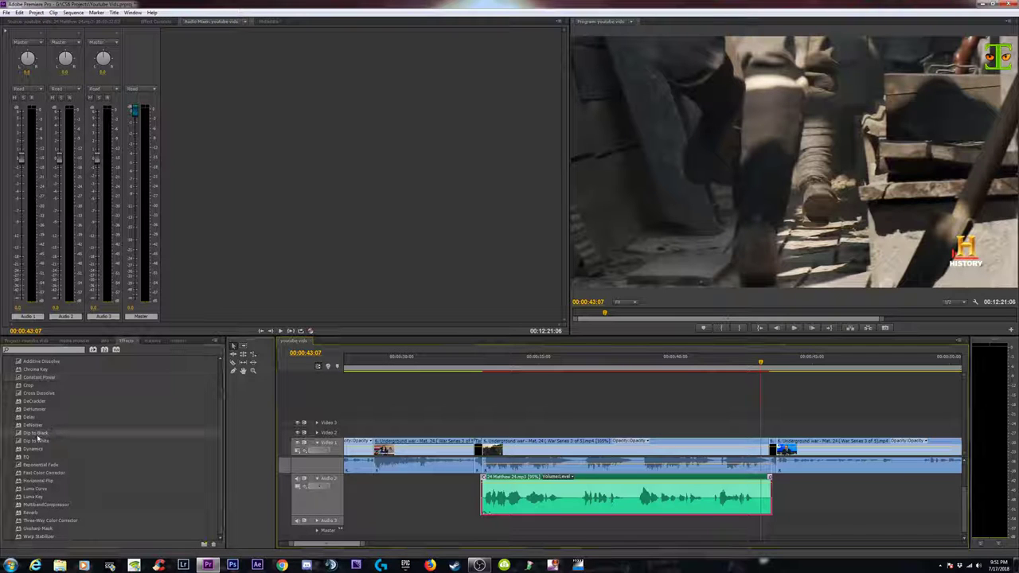
pyautogui.moveTo(33, 449); pyautogui.dragTo(575, 503)
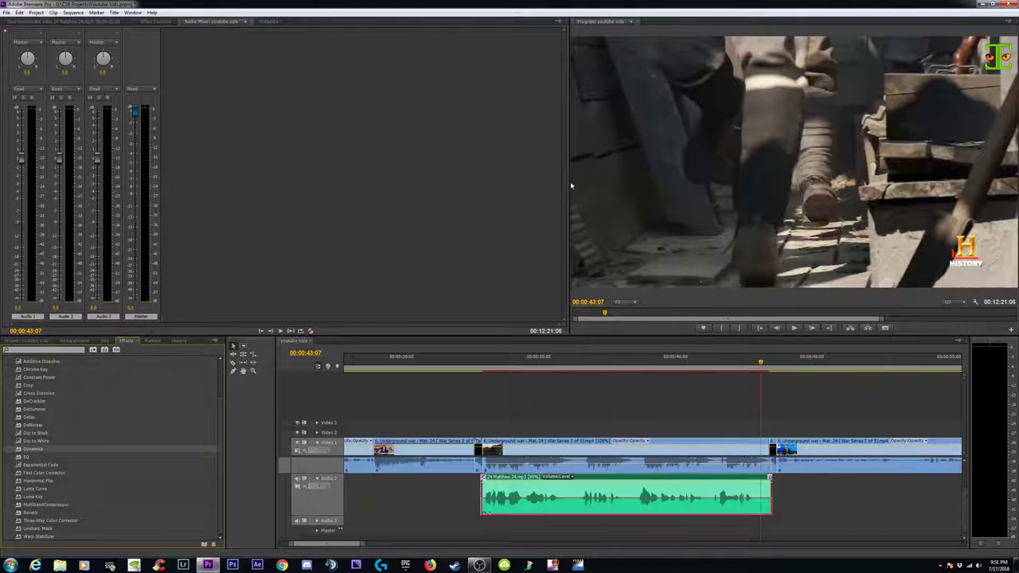
pyautogui.click(480, 364)
pyautogui.press('Return')
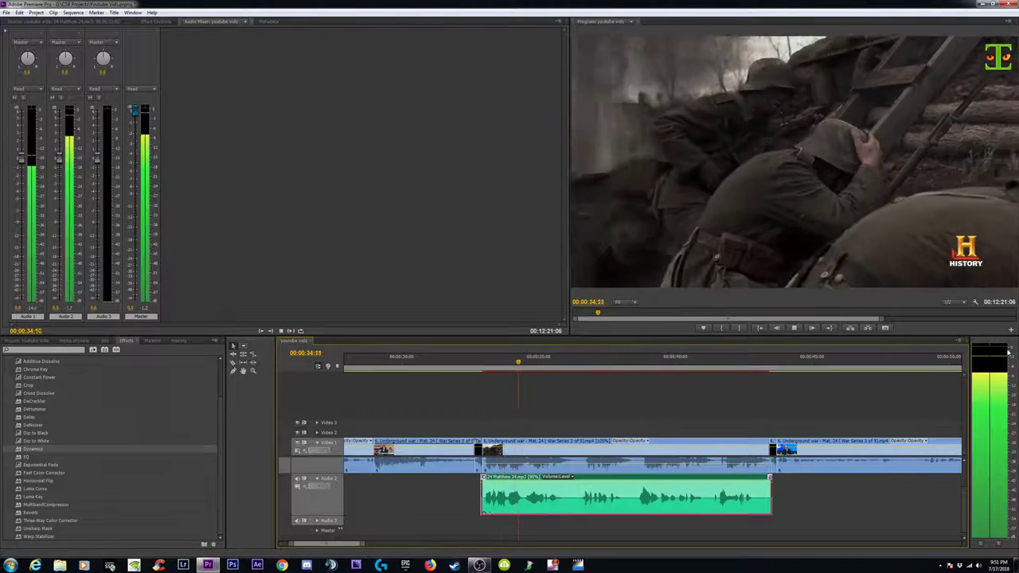
pyautogui.press('space')
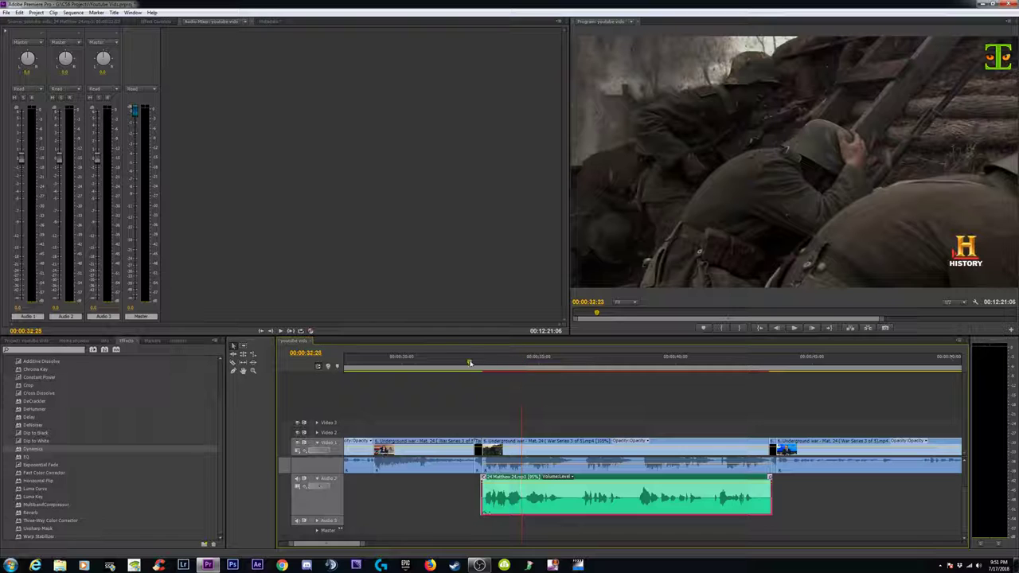
pyautogui.click(469, 363)
pyautogui.press('space')
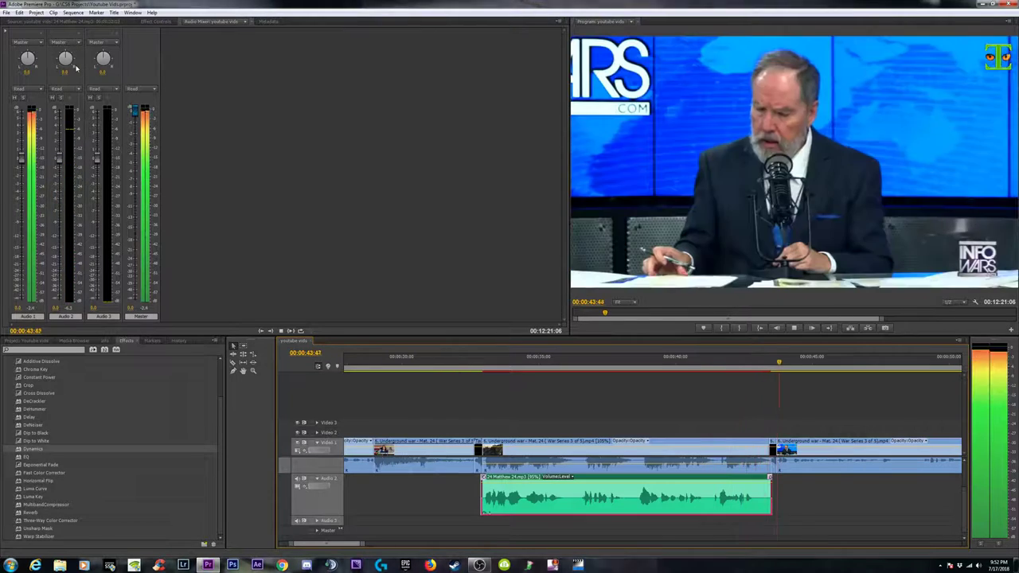
# Stop playback at about 00:00:30:26 and save the project.
pyautogui.press('-')
pyautogui.press('-')
pyautogui.click(552, 363)
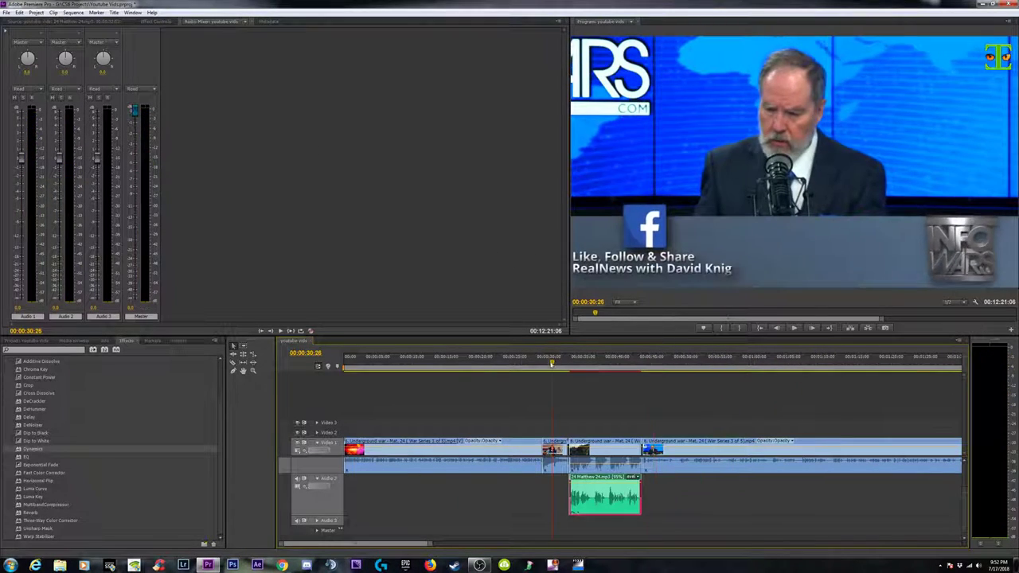
pyautogui.press('-')
pyautogui.hotkey('ctrl', 's')
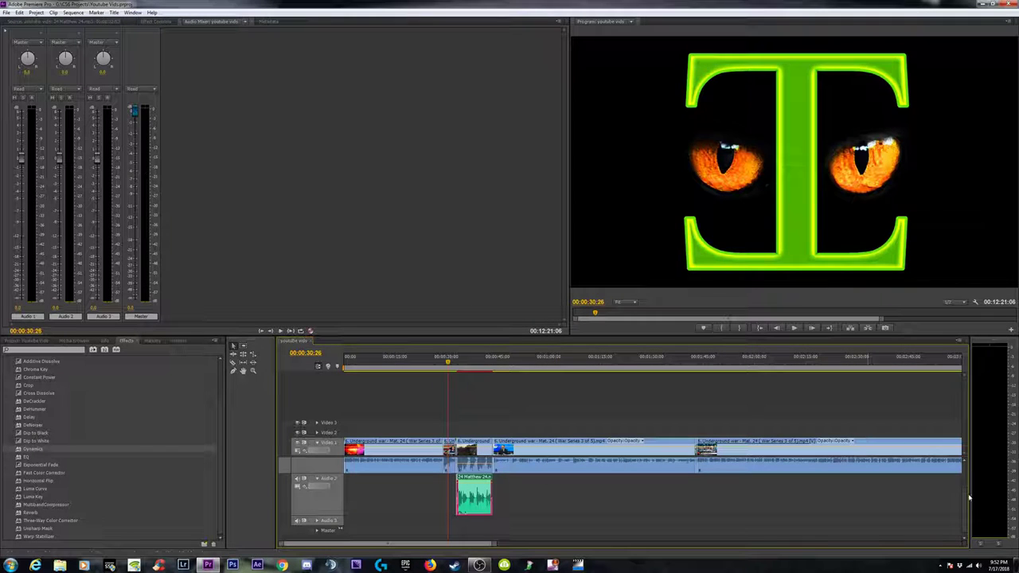
# Select the Cyber War clip and examine the audio effects applied to it, including MultibandCompressor and Dynamics.
pyautogui.scroll(2, 972, 478)
pyautogui.press('-')
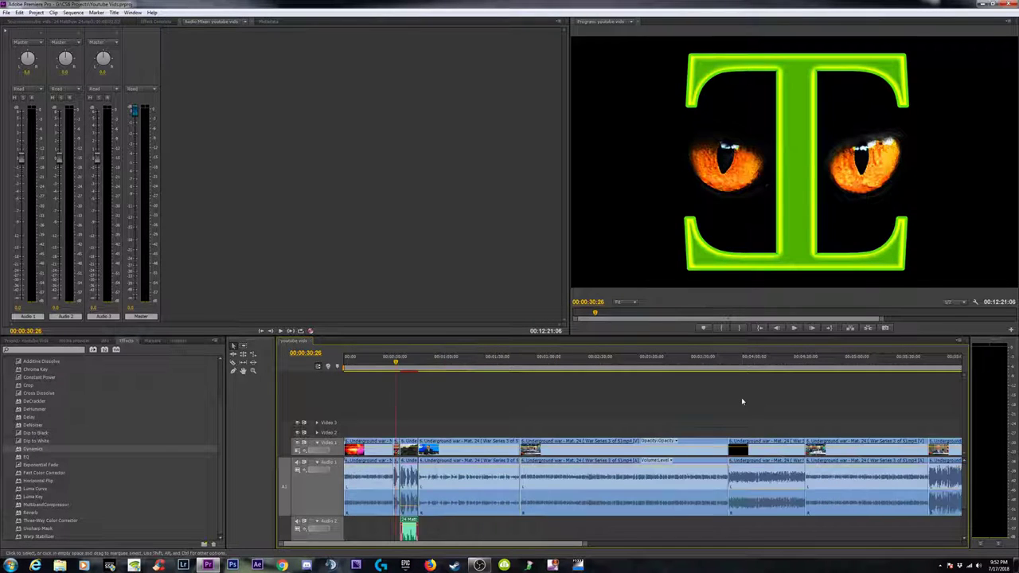
pyautogui.press('-')
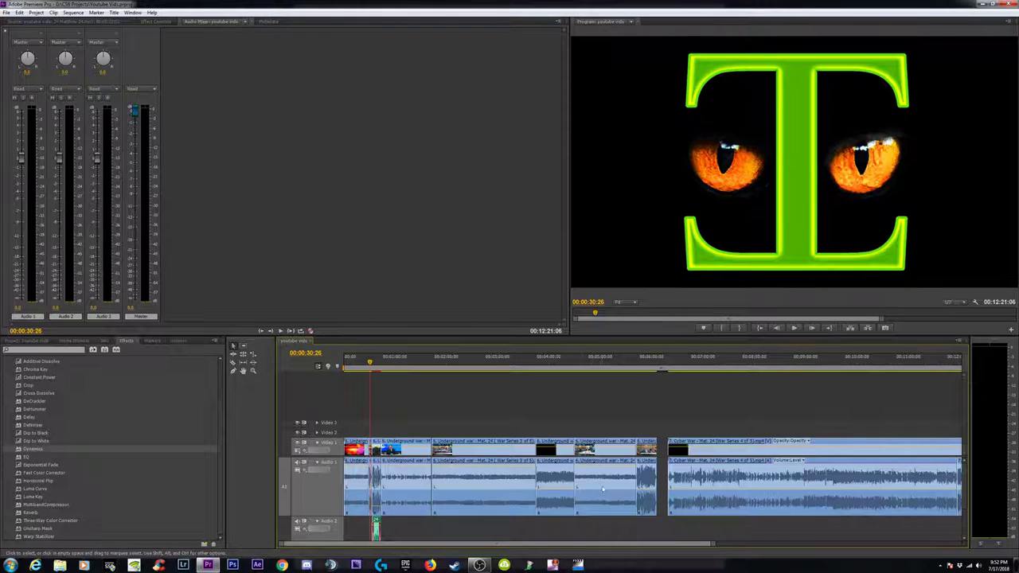
pyautogui.click(605, 483)
pyautogui.click(492, 482)
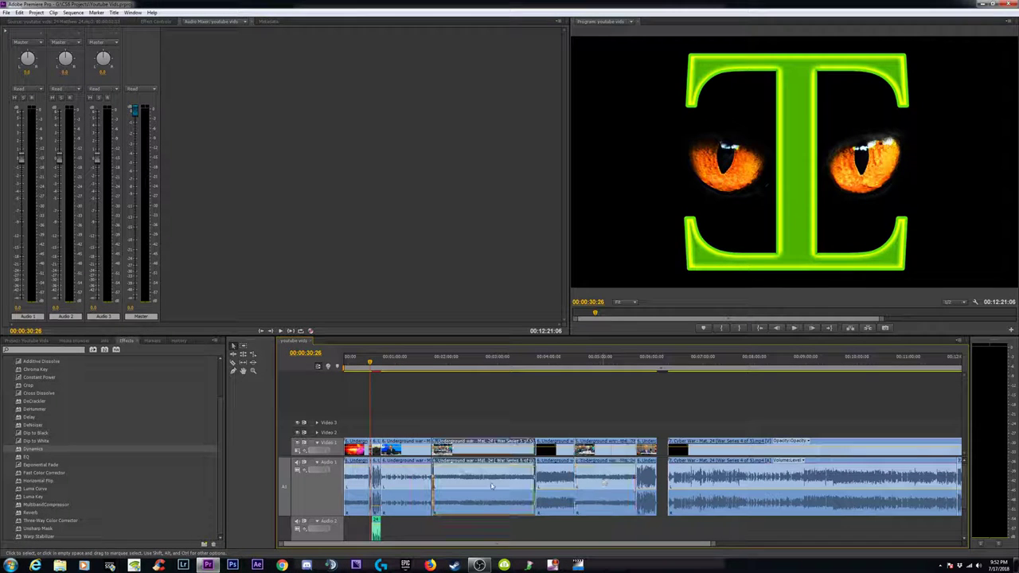
pyautogui.click(415, 478)
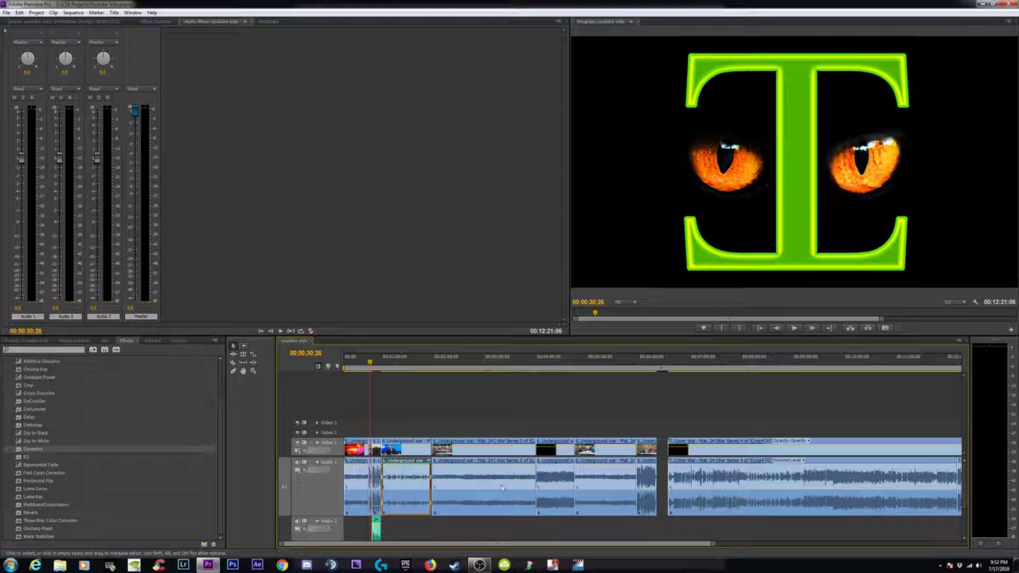
pyautogui.click(840, 474)
pyautogui.press('-')
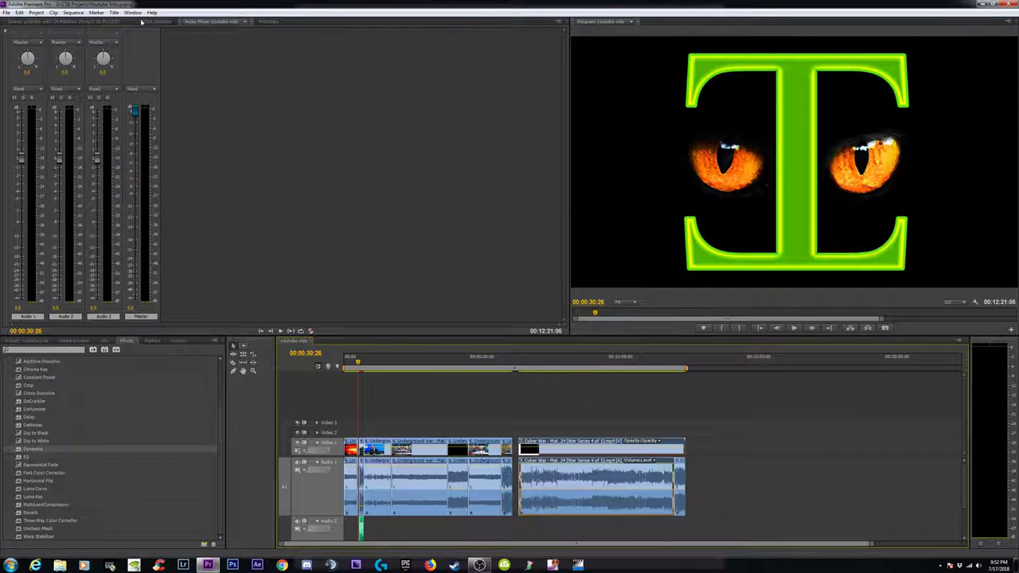
pyautogui.click(143, 21)
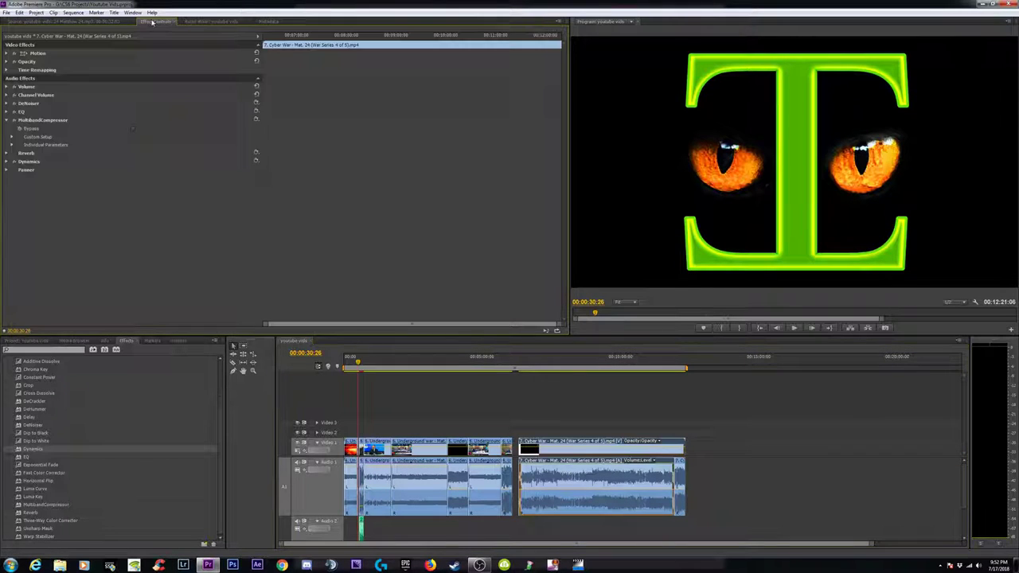
pyautogui.click(10, 120)
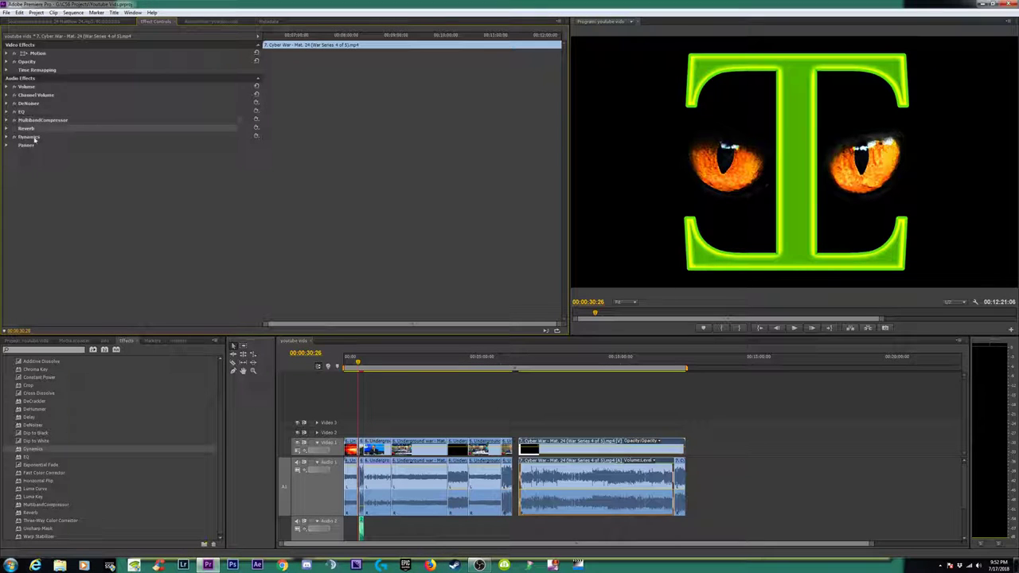
pyautogui.click(27, 137)
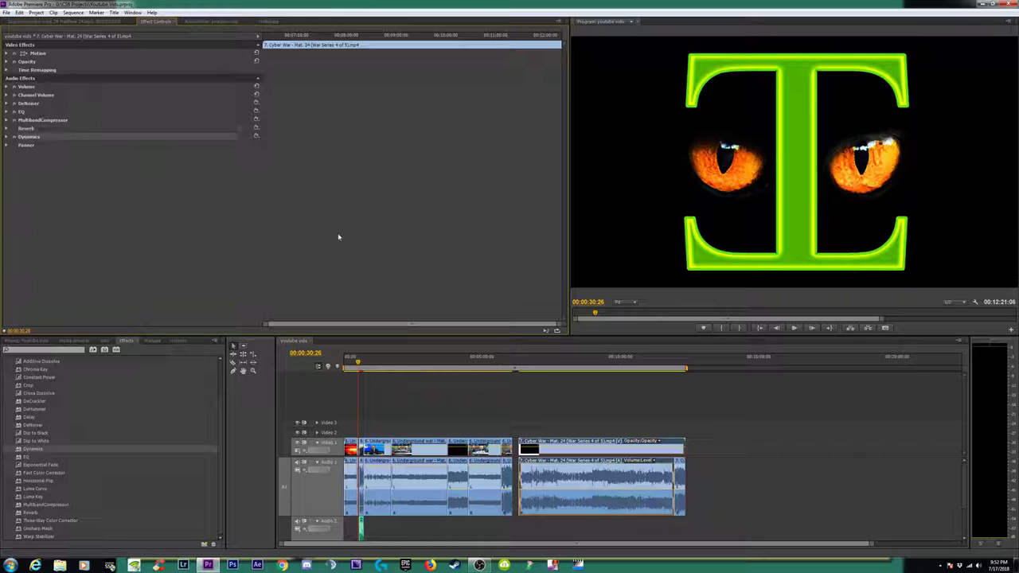
# Sample the Cyber War clip's audio at about 00:09:14 and 00:08:09, ending at its opening logo.
pyautogui.click(595, 401)
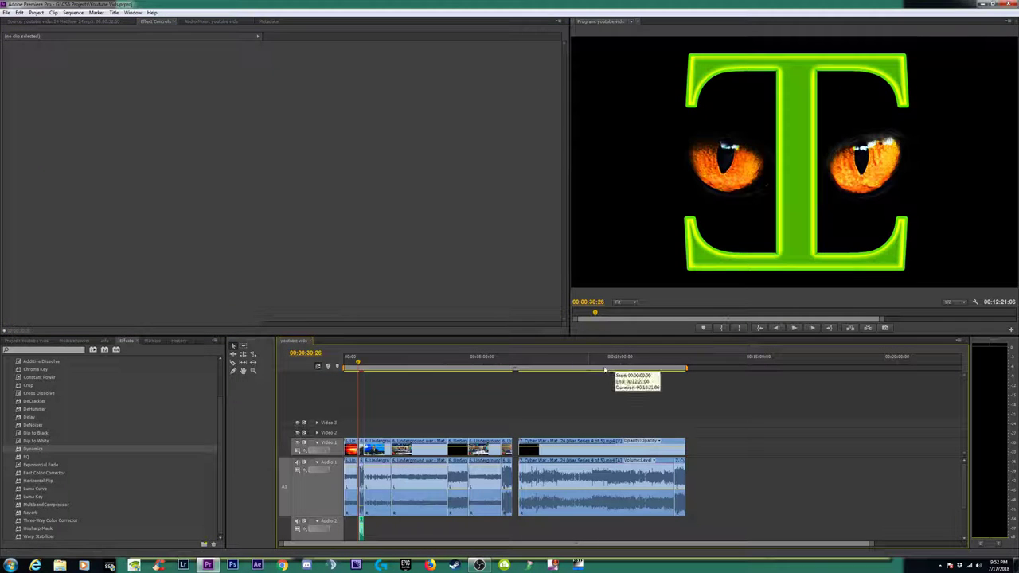
pyautogui.click(599, 367)
pyautogui.press('space')
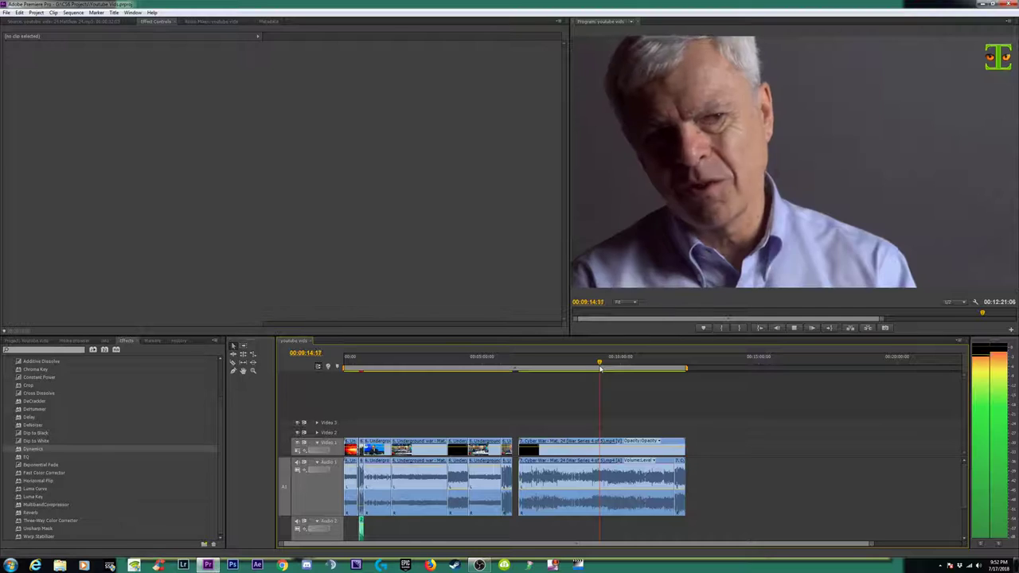
pyautogui.press('space')
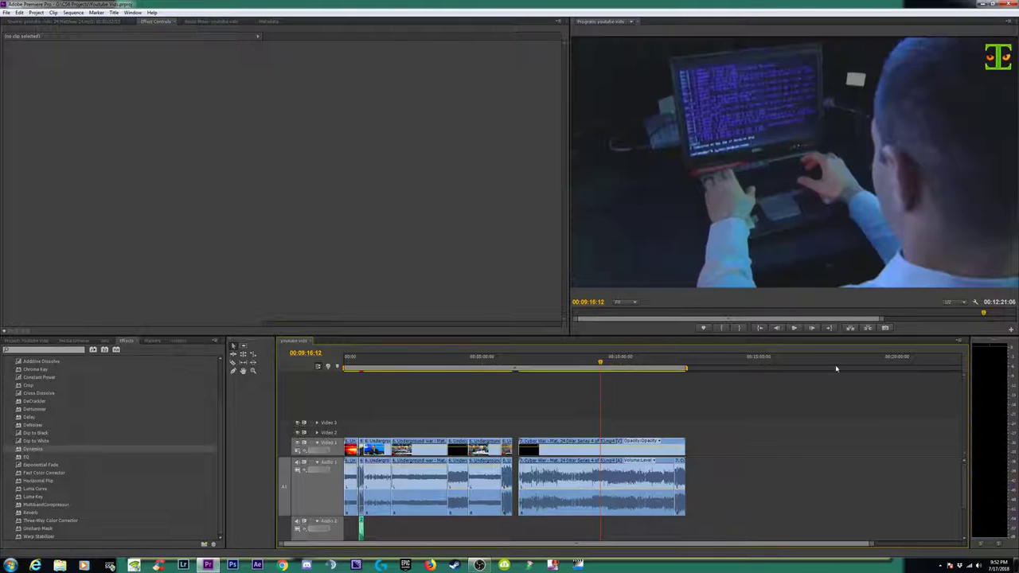
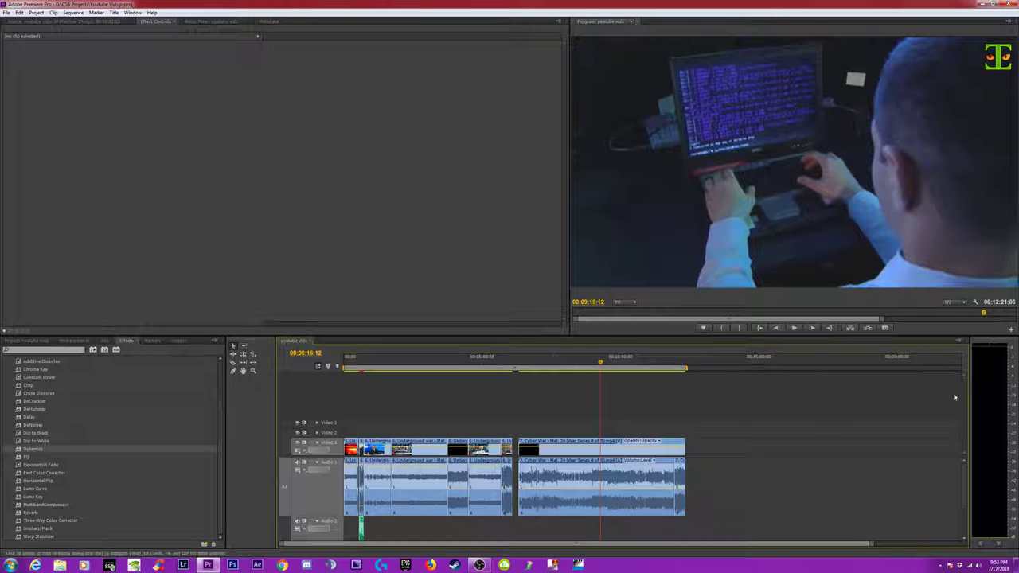
pyautogui.click(555, 360)
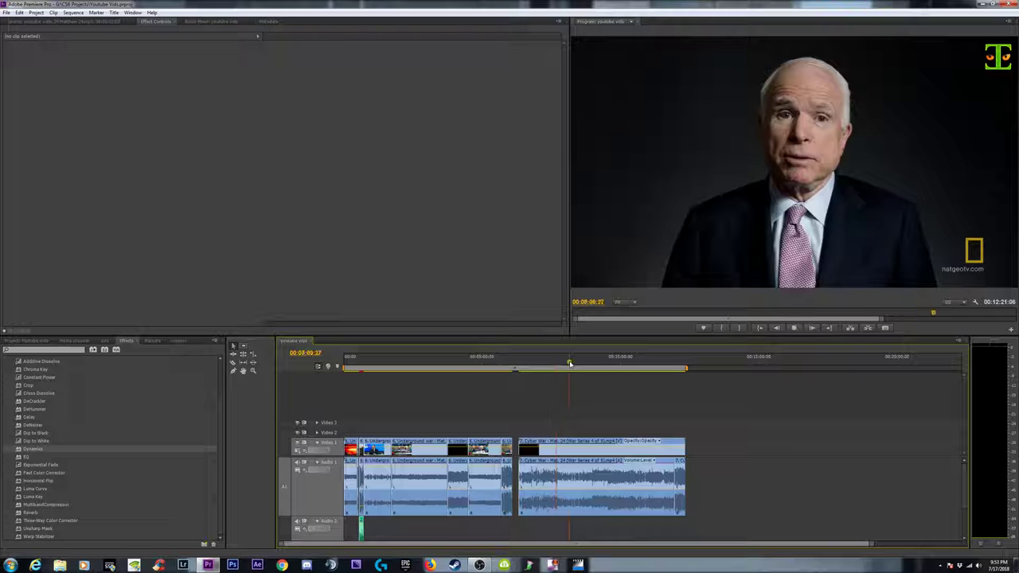
pyautogui.press('space')
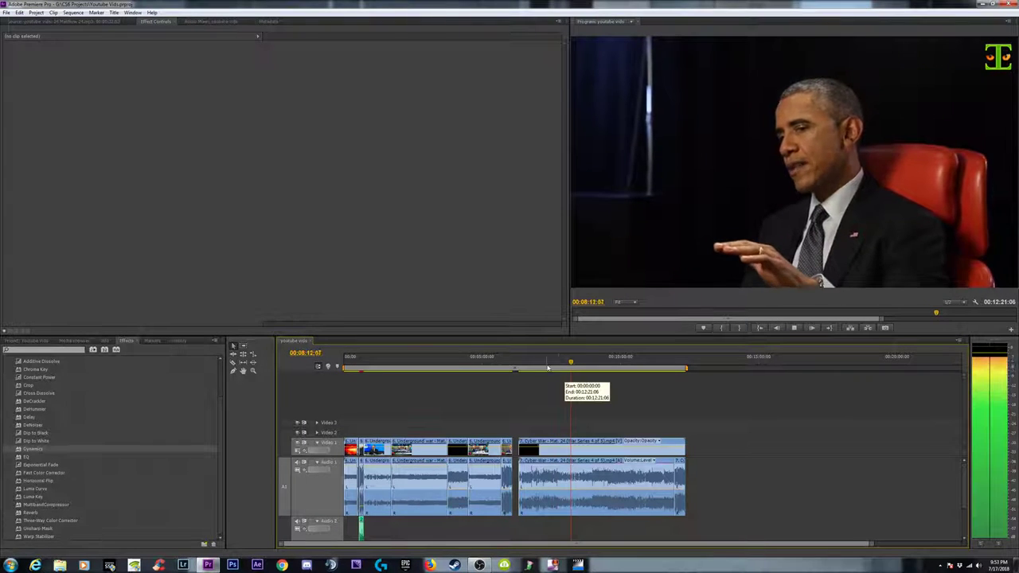
pyautogui.click(536, 360)
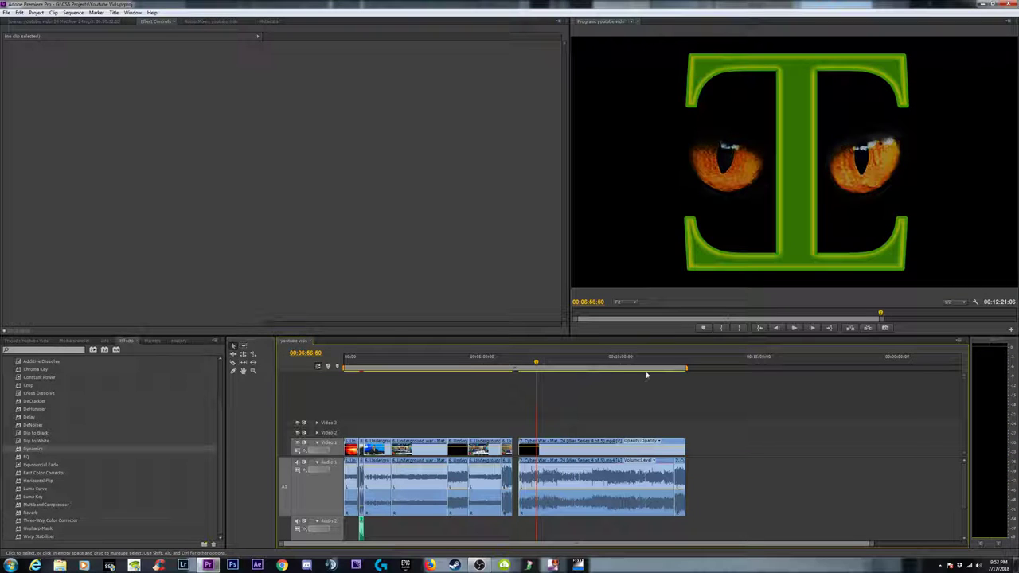
# Shorten the work area so it ends with the last Underground war clip at 00:06:05:51.
pyautogui.click(672, 360)
pyautogui.press('=')
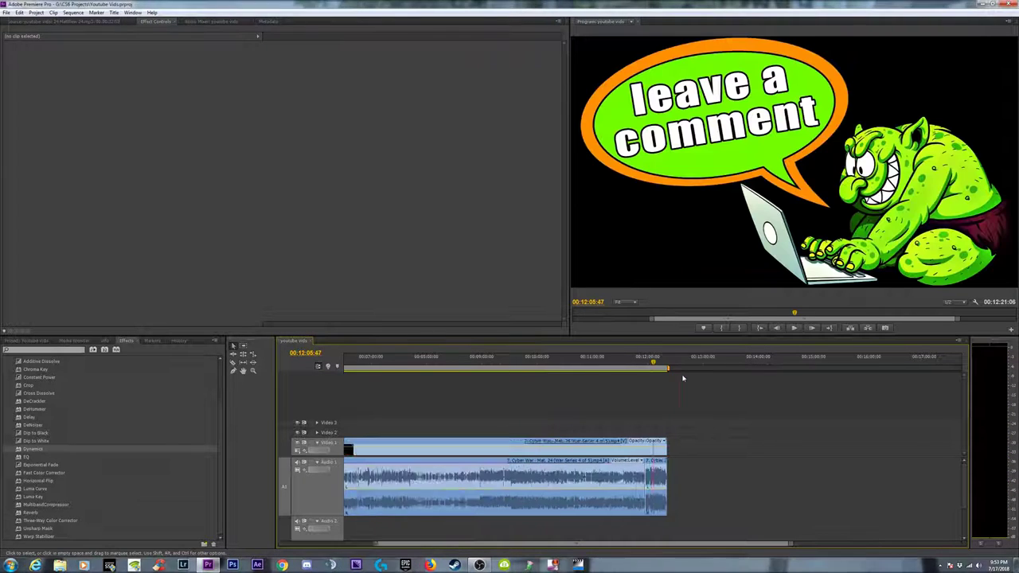
pyautogui.press('-')
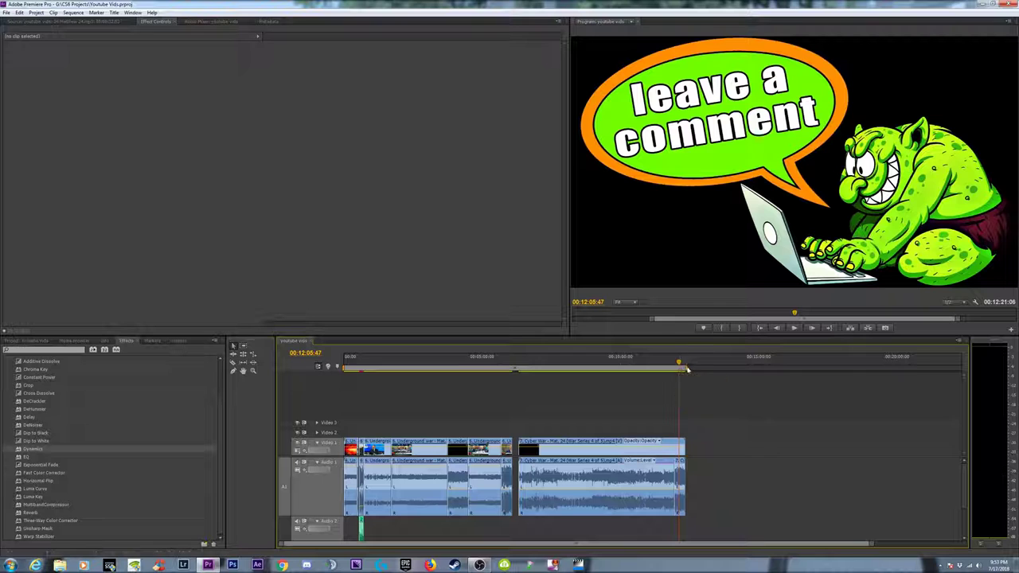
pyautogui.moveTo(681, 370); pyautogui.dragTo(504, 367)
pyautogui.click(501, 362)
pyautogui.press('=')
pyautogui.press('=')
pyautogui.press('=')
pyautogui.press('=')
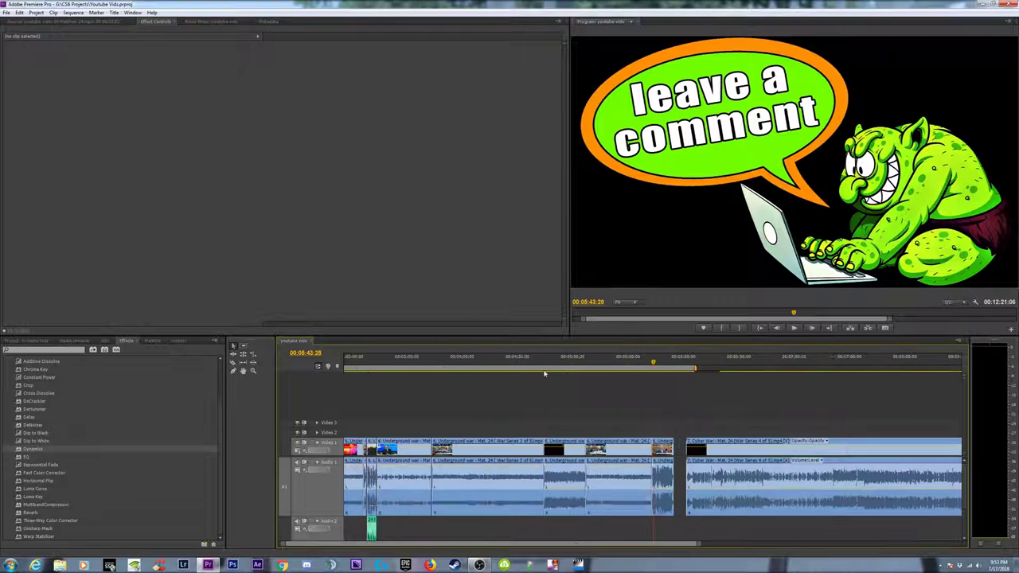
pyautogui.moveTo(818, 369); pyautogui.dragTo(842, 375)
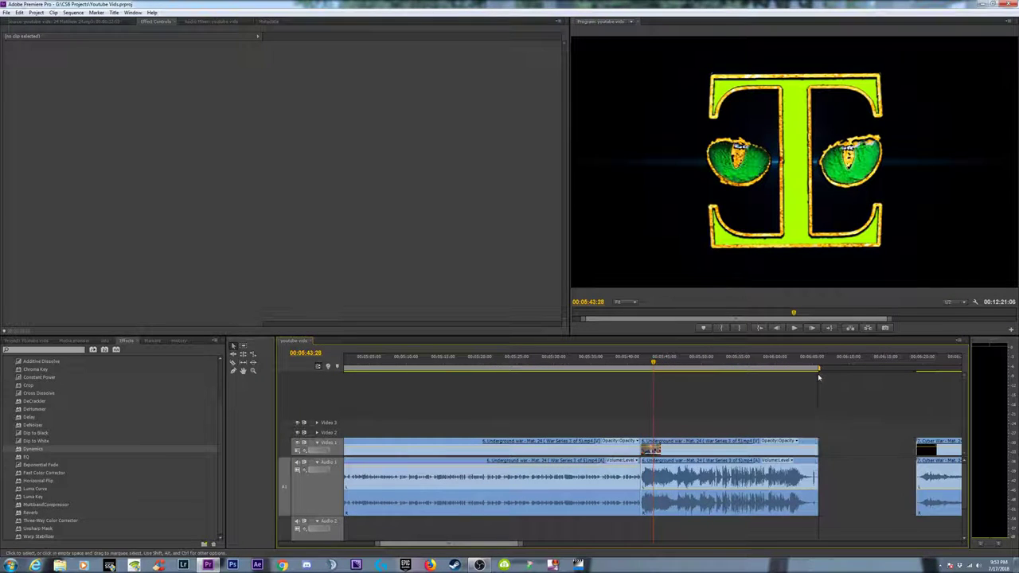
# Set up an export of the sequence's work area in H.264 format with the HD 1080p 60fps (50Mbps) preset.
pyautogui.press('\\')
pyautogui.click(402, 360)
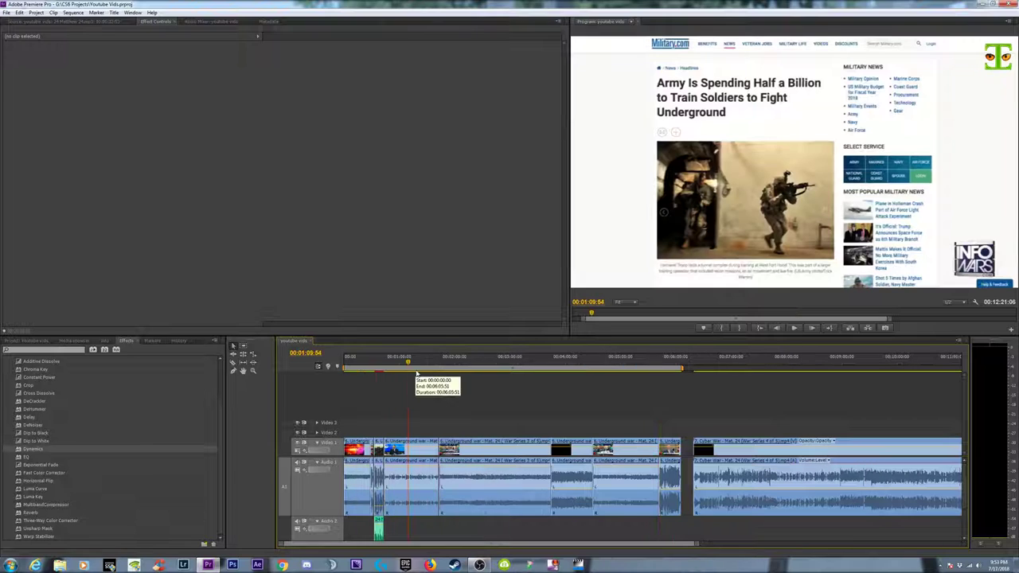
pyautogui.hotkey('ctrl', 'm')
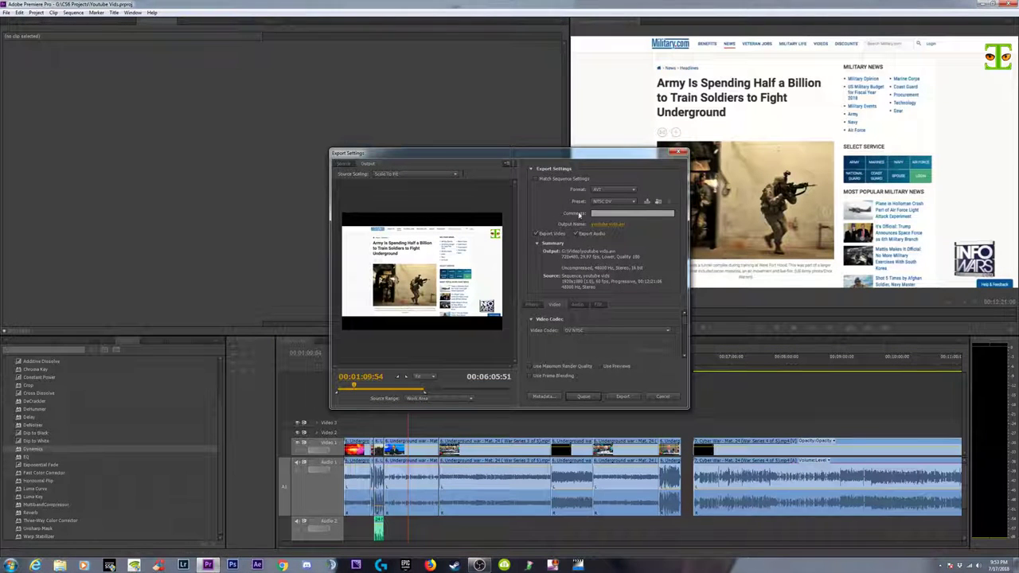
pyautogui.click(625, 191)
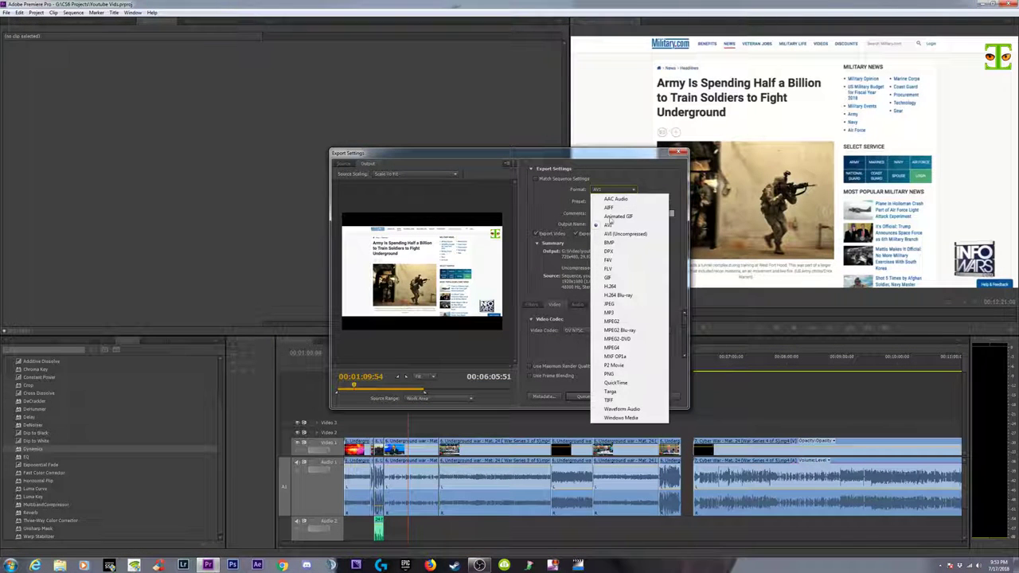
pyautogui.click(614, 287)
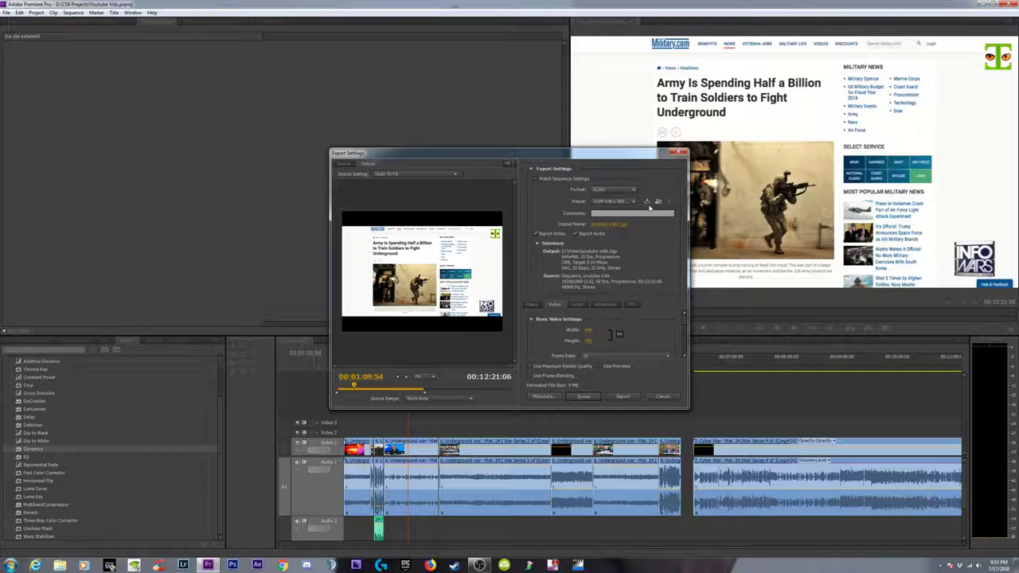
pyautogui.click(634, 202)
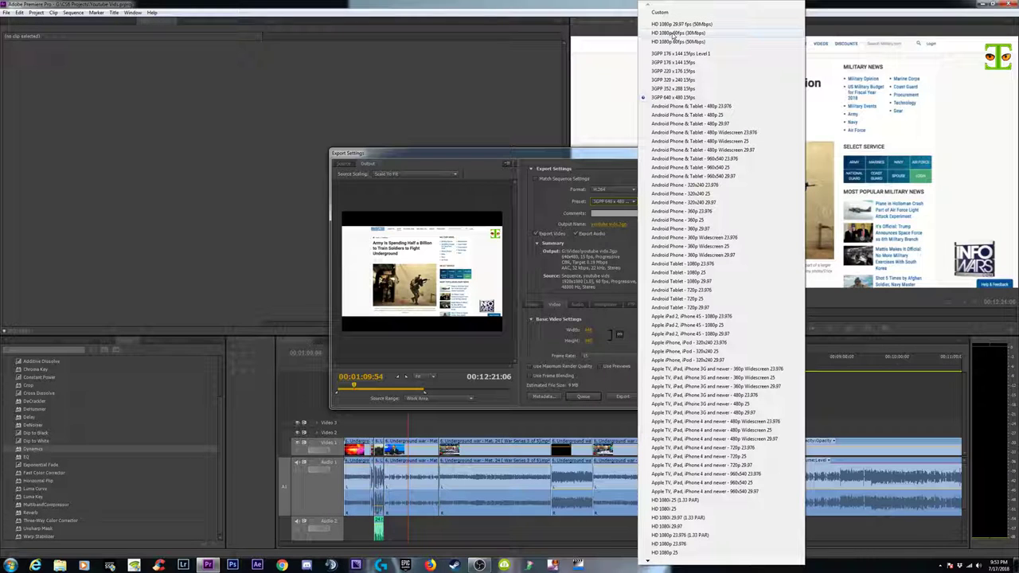
pyautogui.click(672, 42)
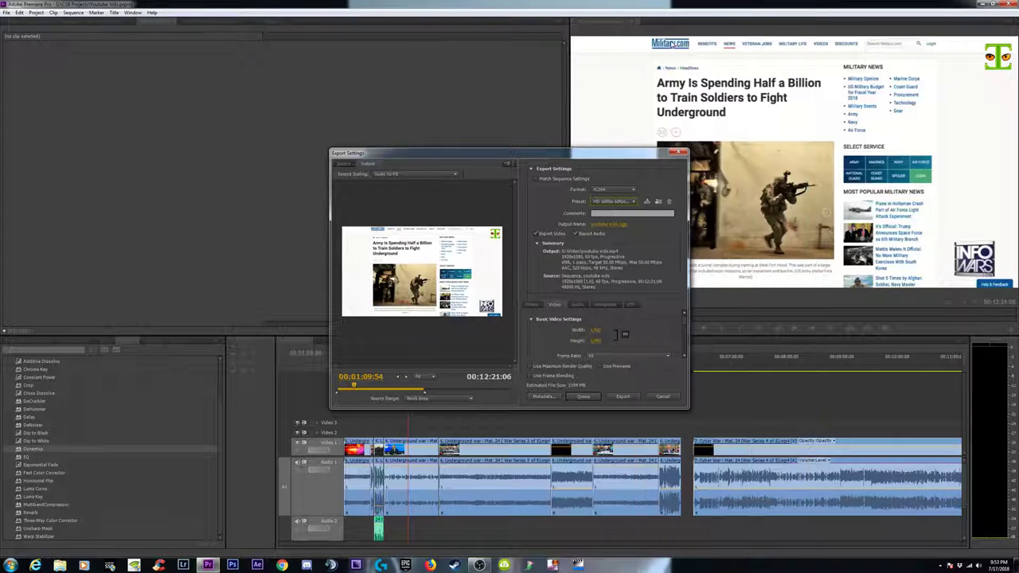
# Switch to Windows Explorer and check the data rate of Underground War in the Last Days.mp4 in drive G's Video folder.
pyautogui.click(59, 565)
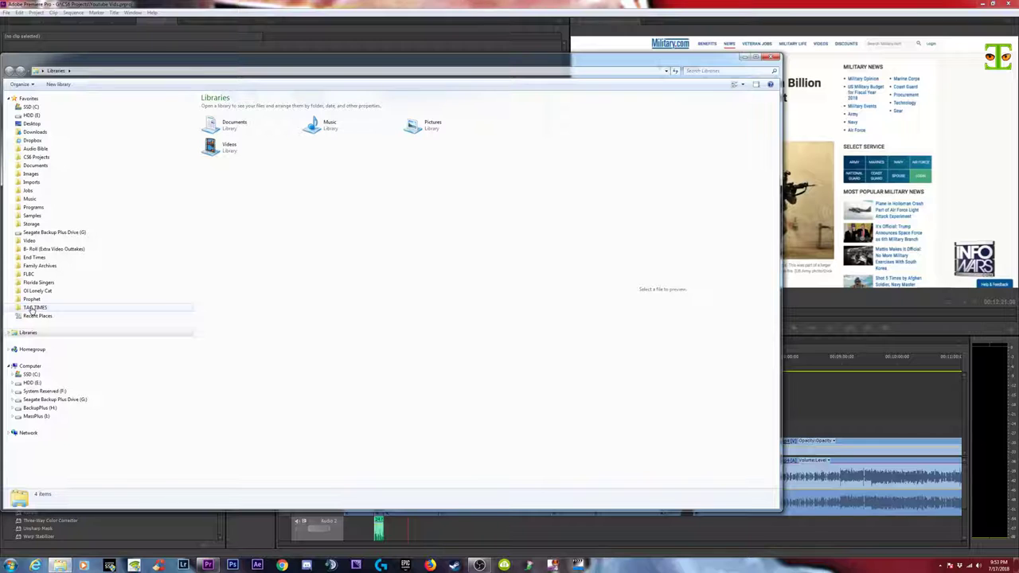
pyautogui.click(34, 307)
pyautogui.click(29, 241)
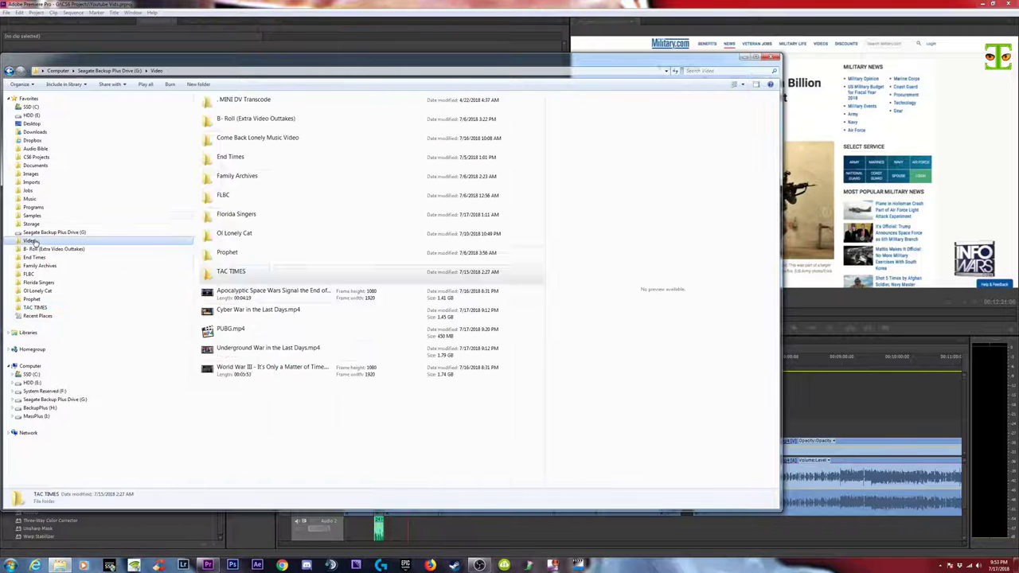
pyautogui.click(235, 311)
pyautogui.click(231, 329)
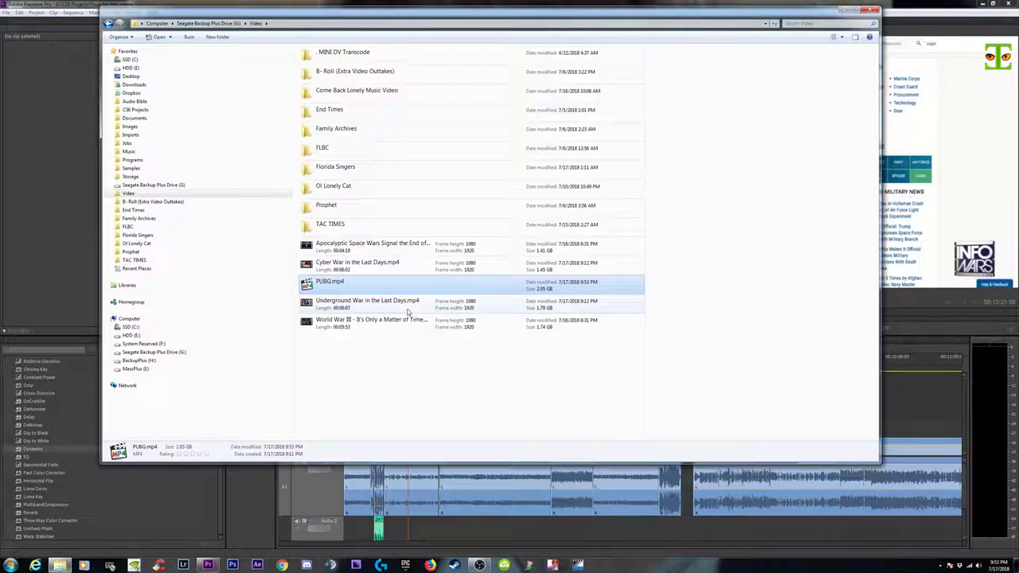
pyautogui.rightClick(363, 303)
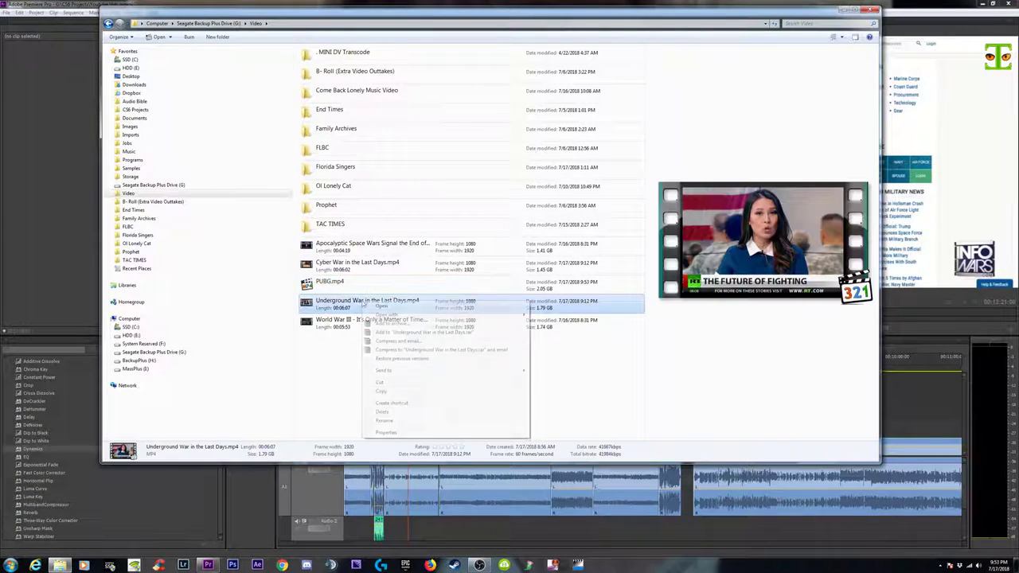
pyautogui.click(405, 430)
pyautogui.click(416, 320)
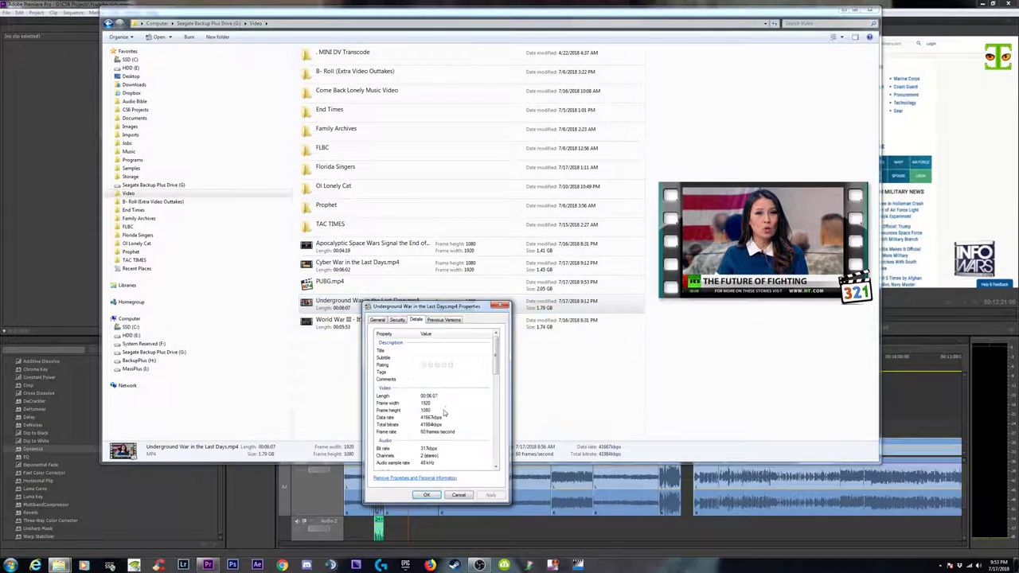
pyautogui.click(423, 420)
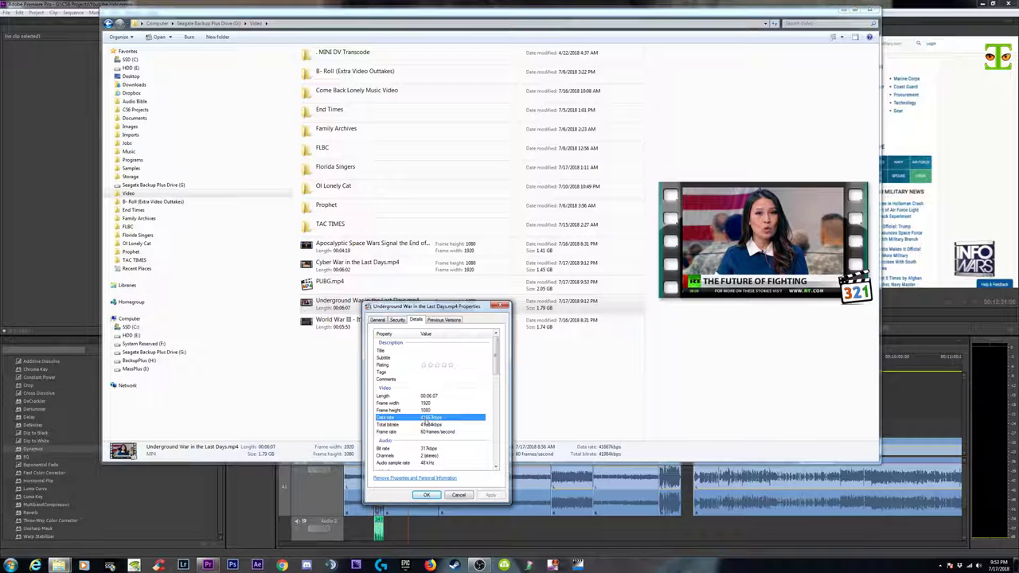
pyautogui.click(458, 495)
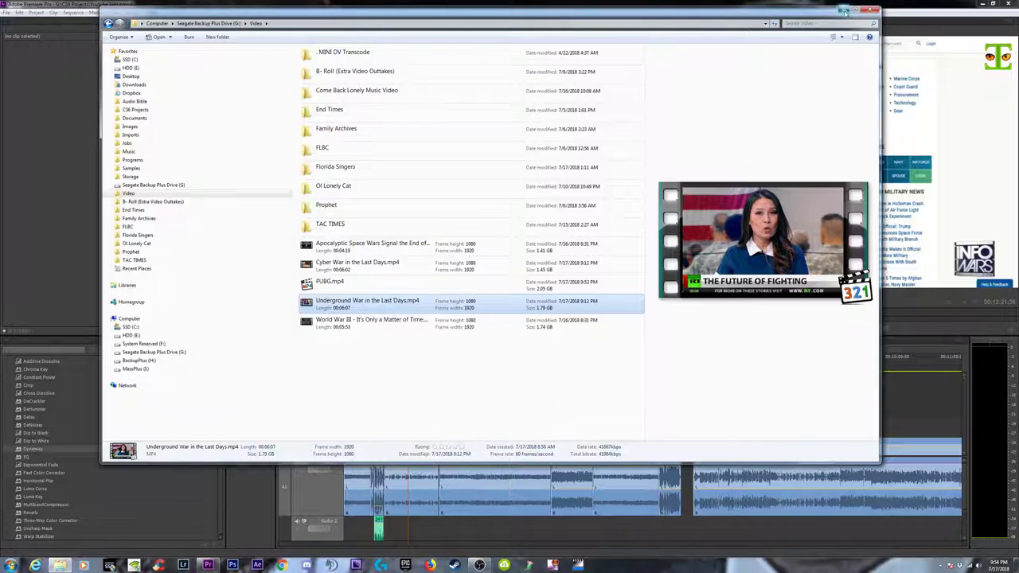
pyautogui.click(844, 10)
# Set the export's target video bitrate to 40 Mbps.
pyautogui.scroll(-6, 671, 335)
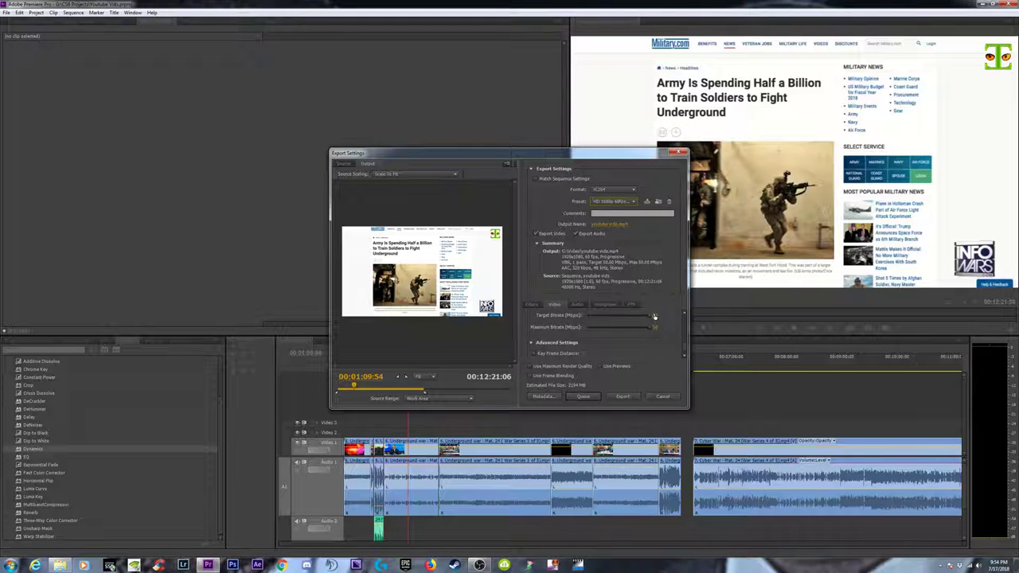
pyautogui.click(654, 317)
pyautogui.write('4')
pyautogui.press('Return')
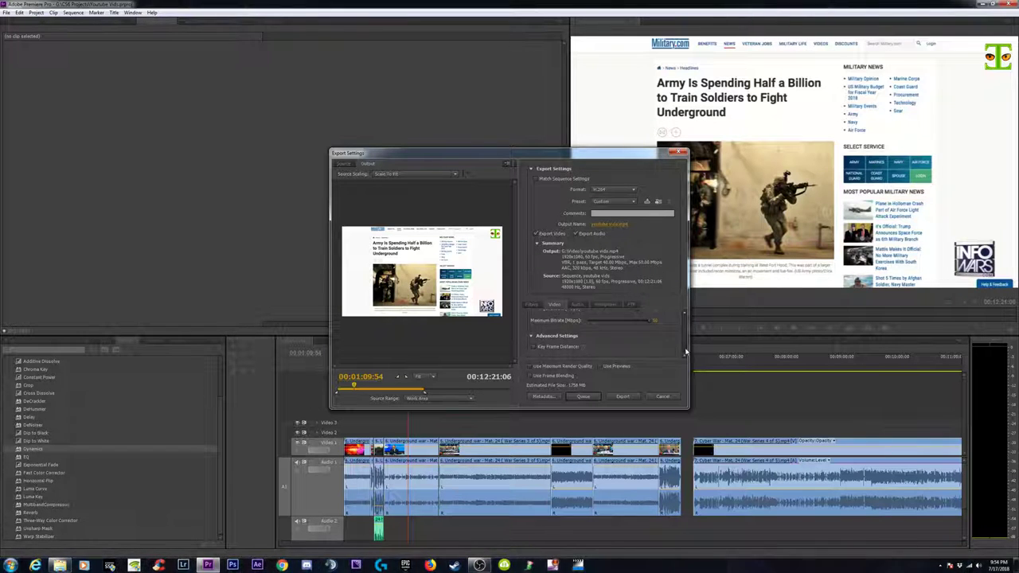
# Review the export's video settings, including frame size, the available frame rates, profile, level and bitrate encoding modes.
pyautogui.scroll(3, 687, 314)
pyautogui.moveTo(689, 314); pyautogui.dragTo(683, 352)
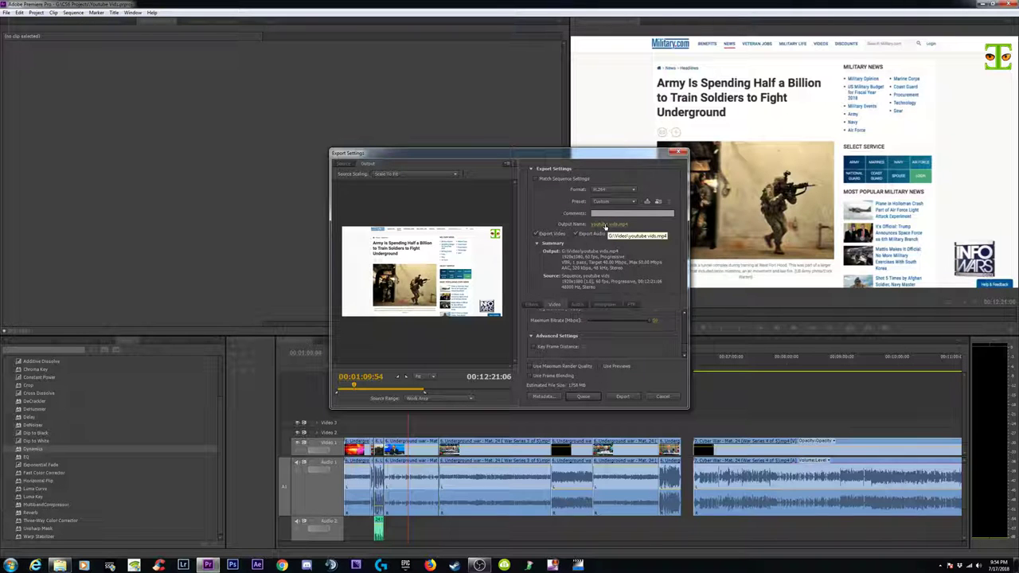
pyautogui.scroll(3, 613, 342)
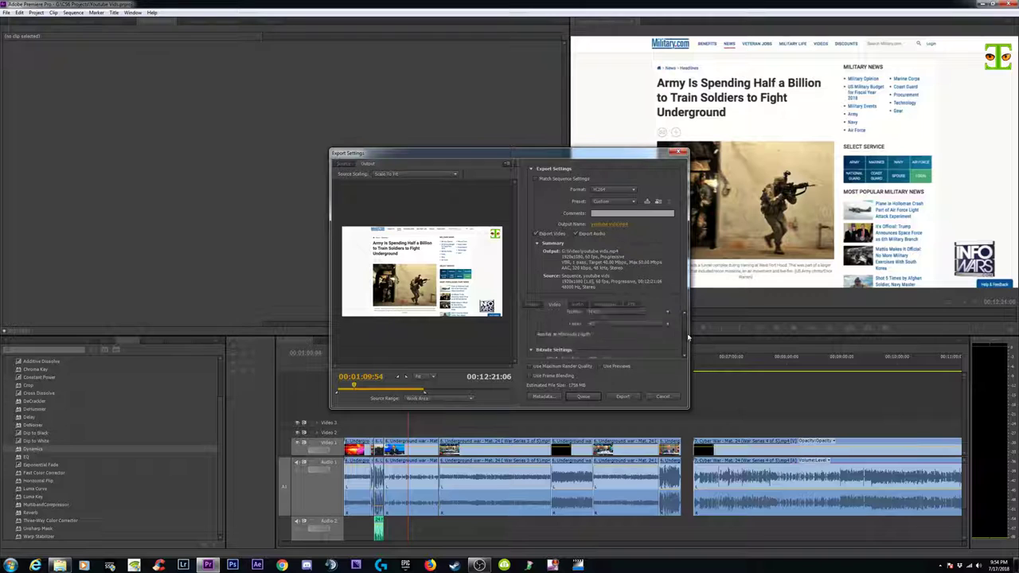
pyautogui.moveTo(688, 316); pyautogui.dragTo(684, 327)
pyautogui.scroll(2, 597, 333)
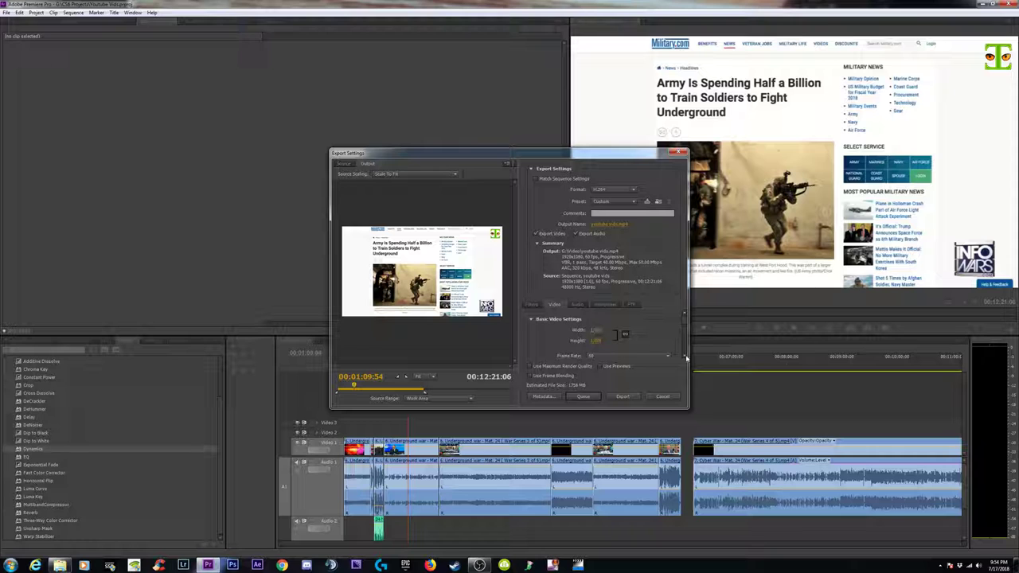
pyautogui.scroll(-1, 677, 342)
pyautogui.click(613, 348)
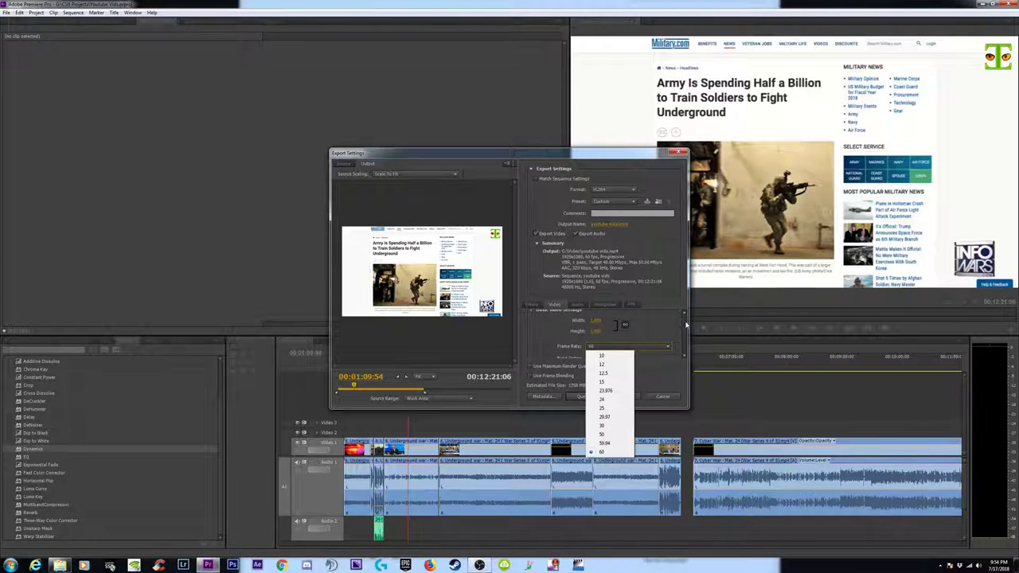
pyautogui.moveTo(684, 325); pyautogui.dragTo(687, 329)
pyautogui.scroll(-1, 686, 331)
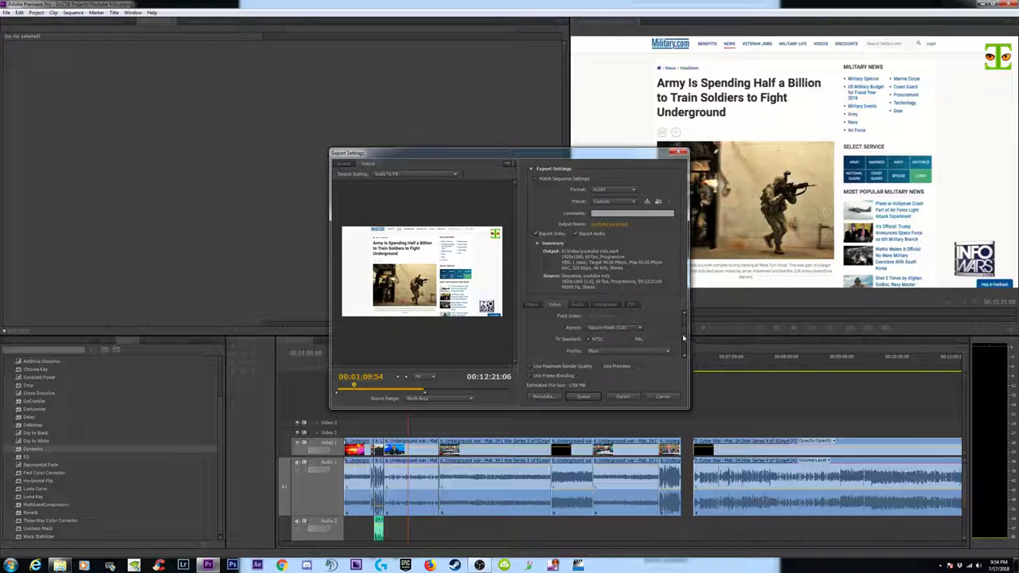
pyautogui.scroll(-2, 684, 341)
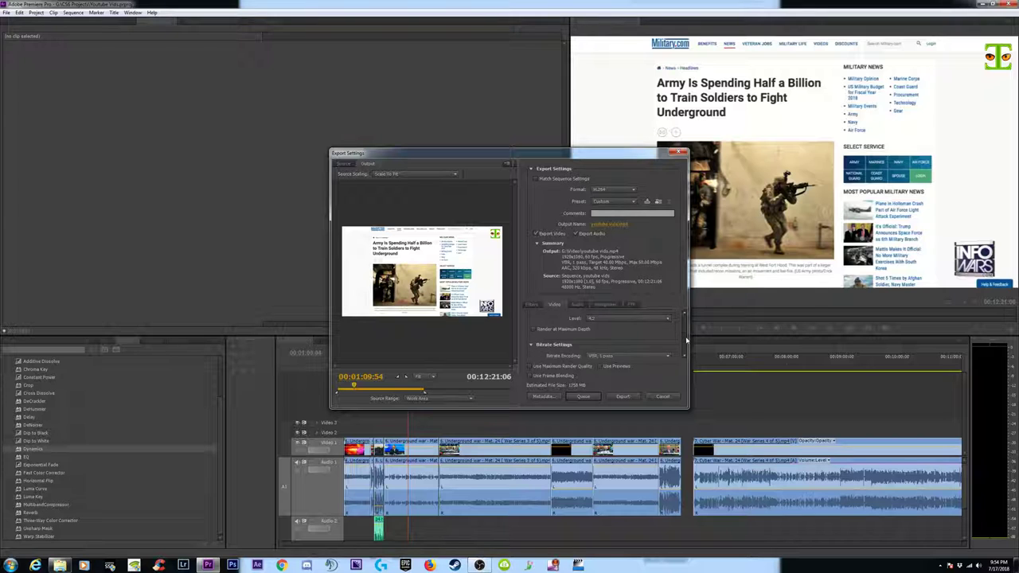
pyautogui.scroll(-2, 686, 341)
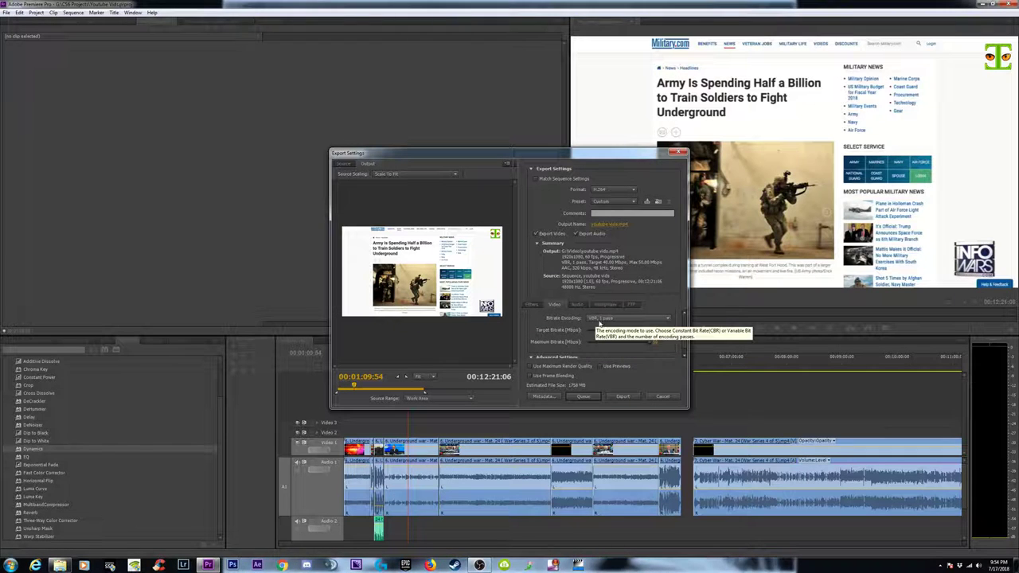
pyautogui.click(613, 319)
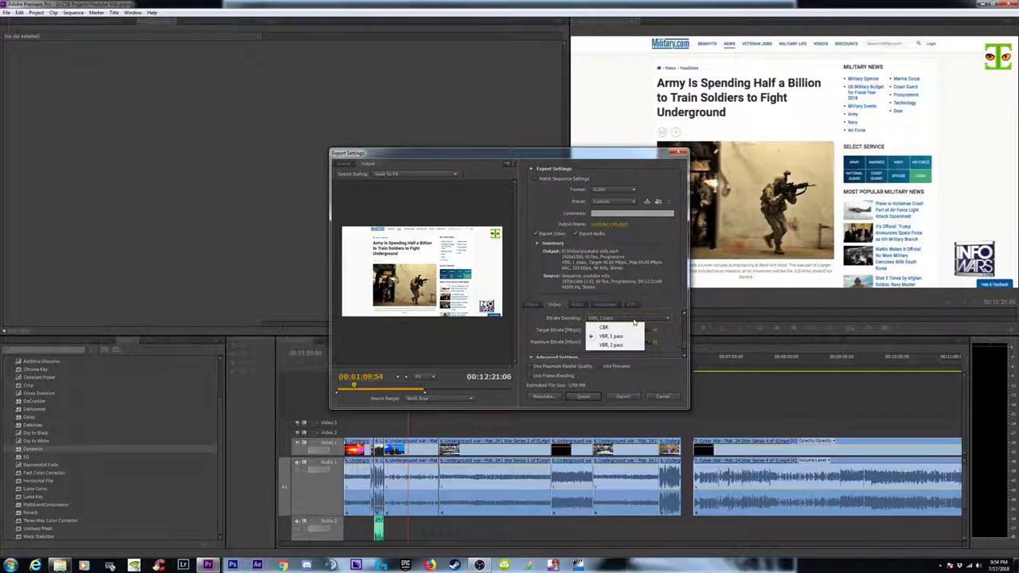
pyautogui.click(674, 347)
pyautogui.click(620, 320)
pyautogui.click(645, 335)
pyautogui.moveTo(685, 344); pyautogui.dragTo(684, 350)
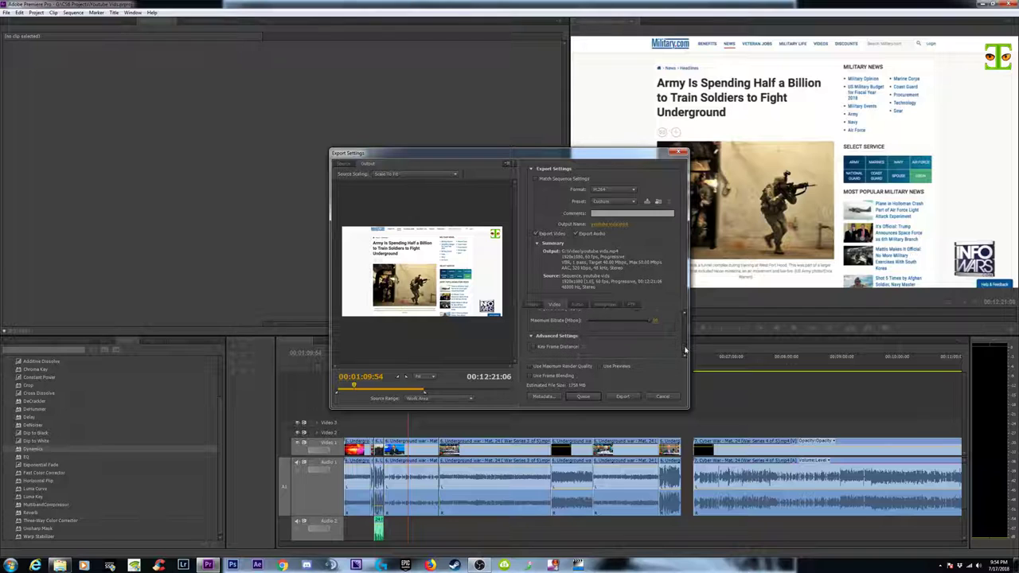
# Review the export's audio settings, including the codec, sample rate, channels and available bitrates.
pyautogui.click(577, 305)
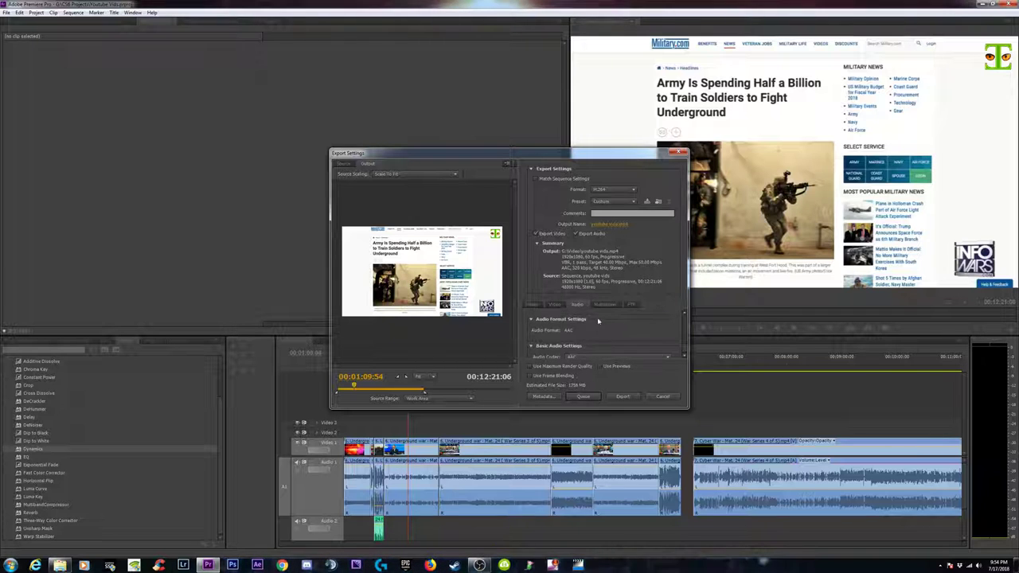
pyautogui.scroll(-2, 684, 322)
pyautogui.click(587, 330)
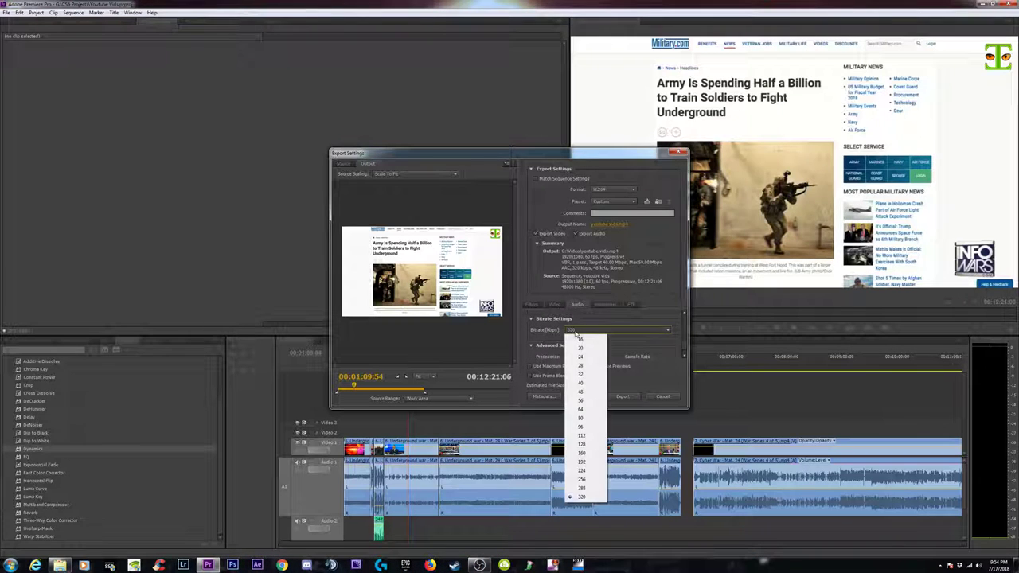
pyautogui.click(658, 346)
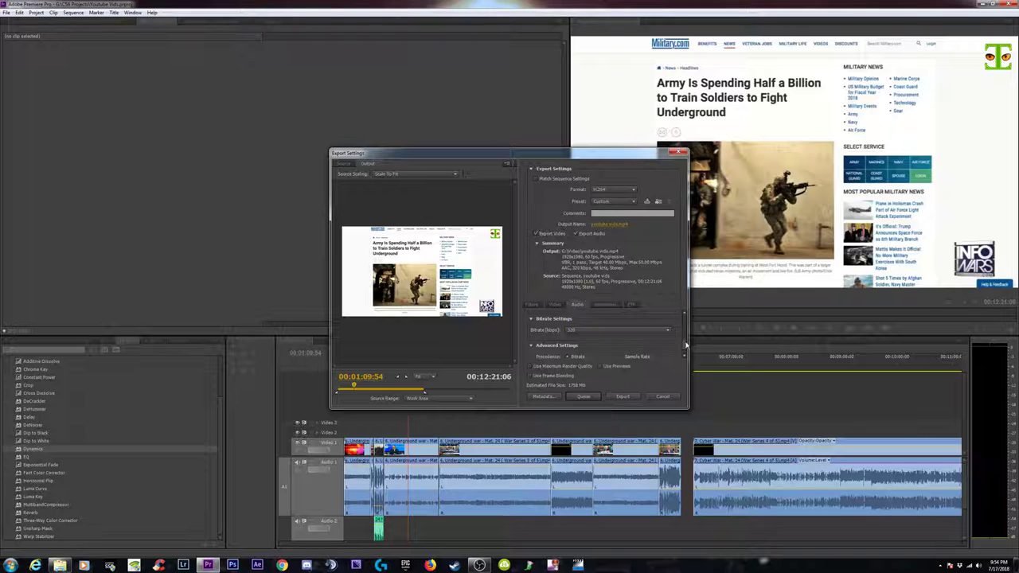
pyautogui.scroll(-1, 686, 346)
pyautogui.scroll(3, 679, 351)
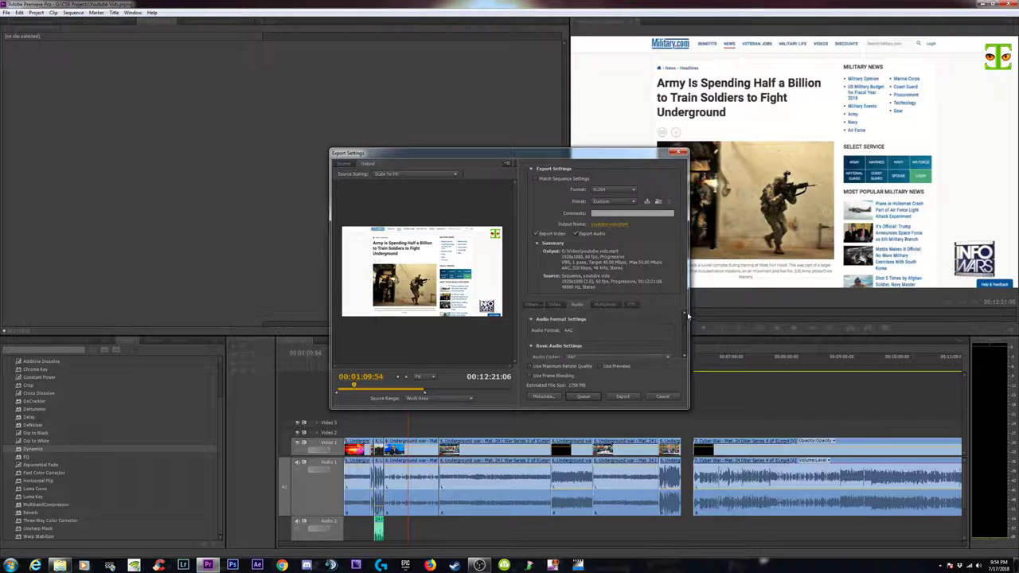
pyautogui.moveTo(688, 334); pyautogui.dragTo(694, 329)
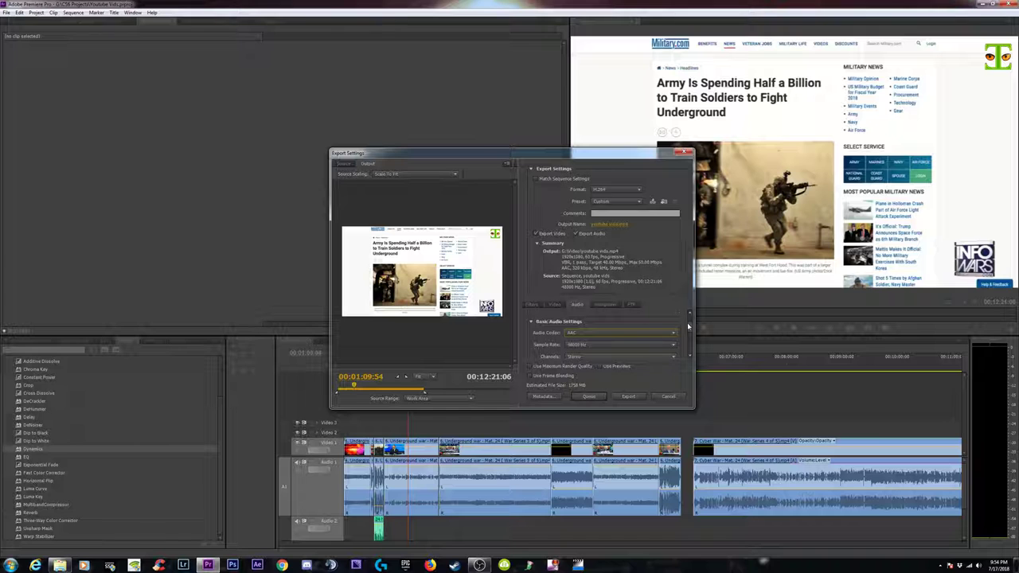
# Name the output file Underground War in the Last Days (REMASTER).mp4 in the Video folder and start the export.
pyautogui.click(609, 224)
pyautogui.click(327, 323)
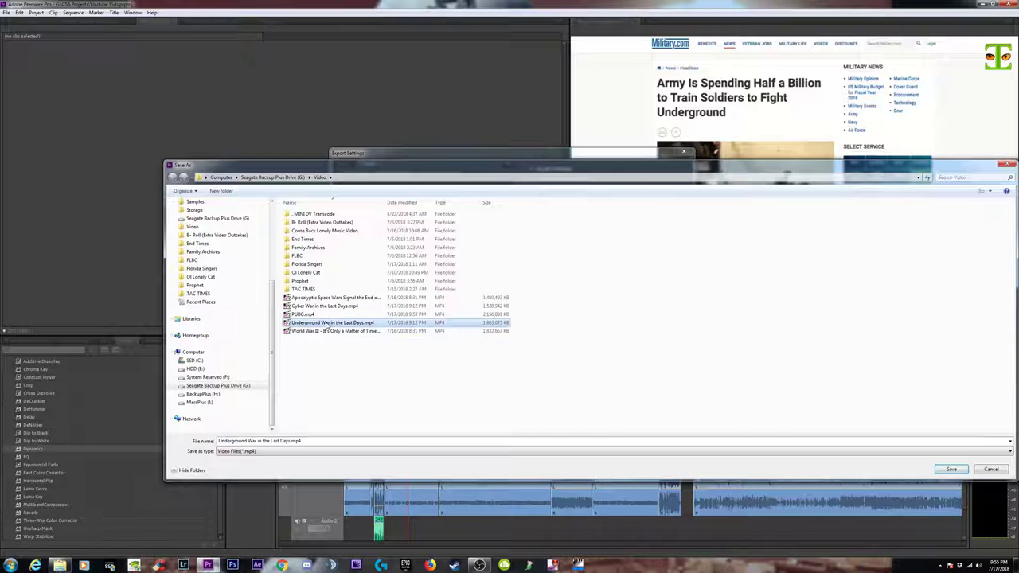
pyautogui.click(291, 442)
pyautogui.click(291, 441)
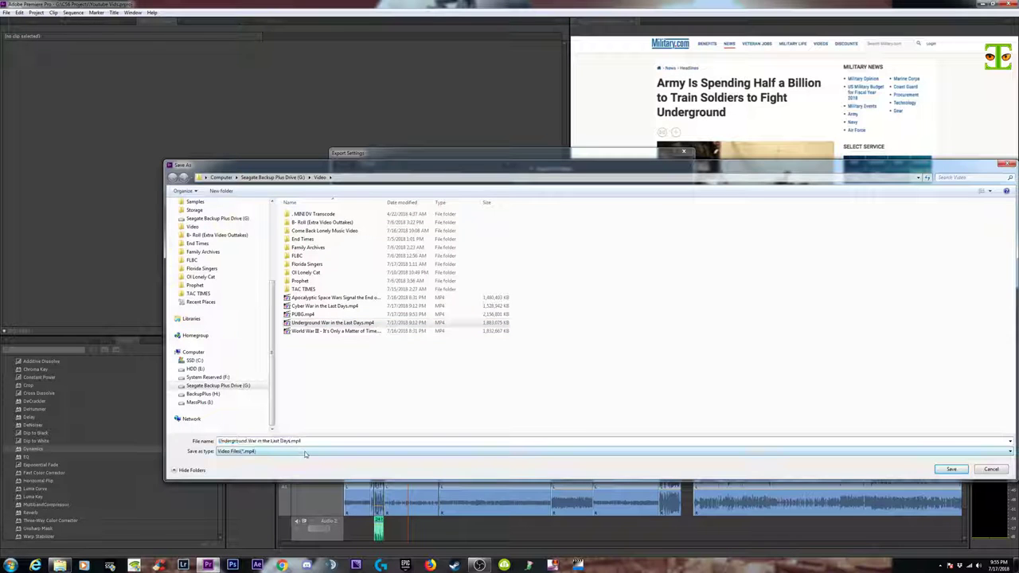
pyautogui.write('(RE')
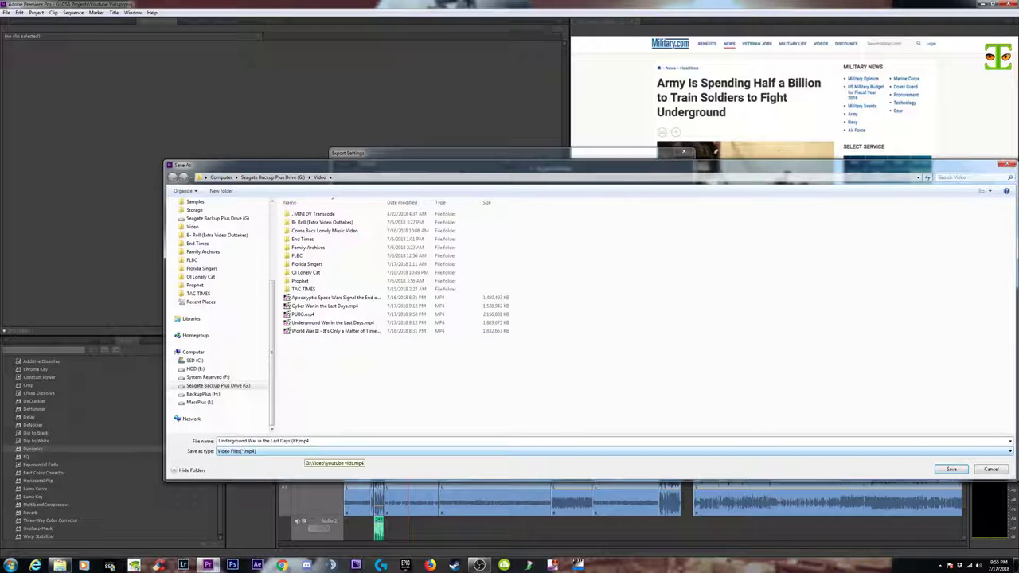
pyautogui.write('MASTER)')
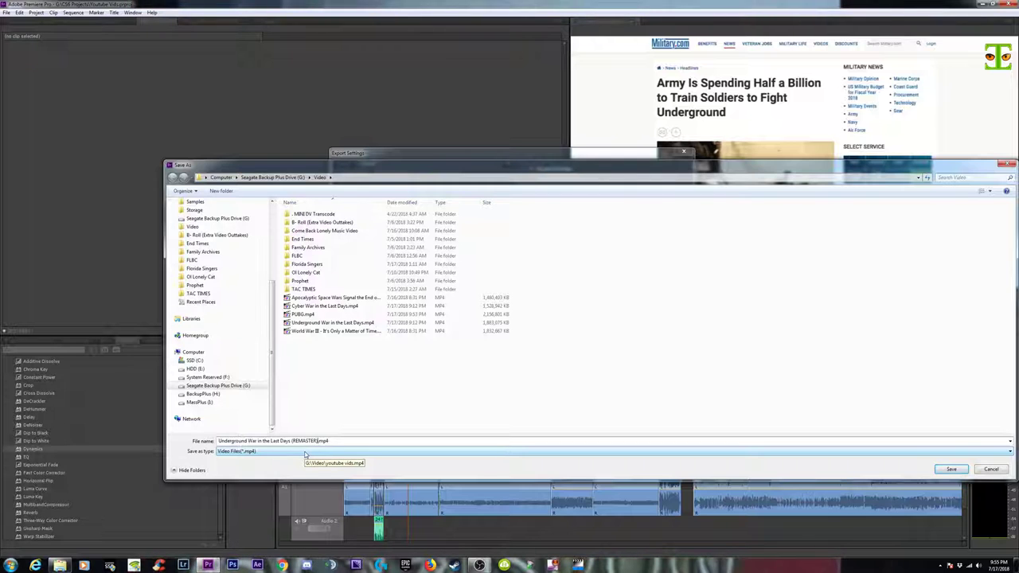
pyautogui.press('Return')
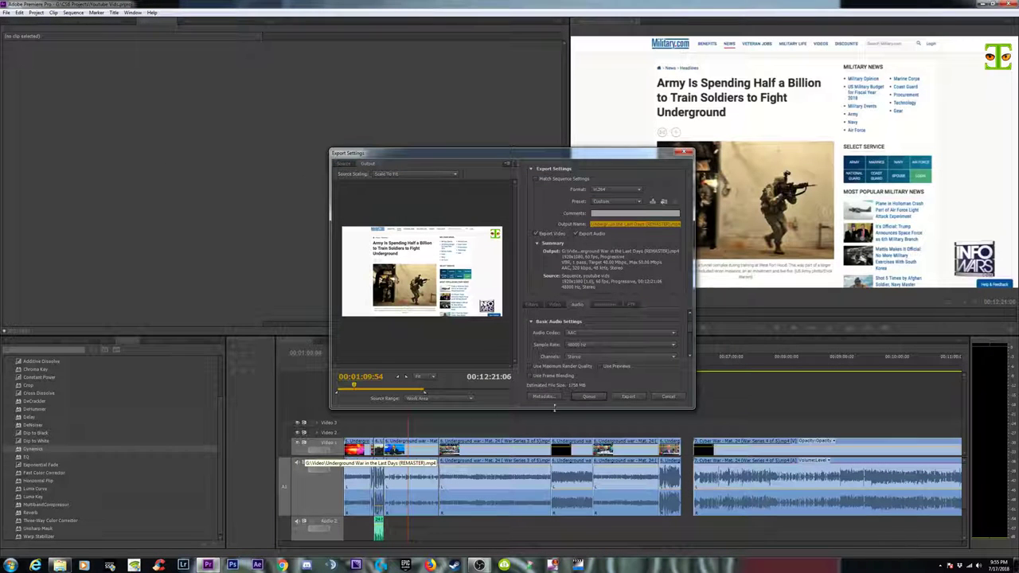
pyautogui.click(628, 397)
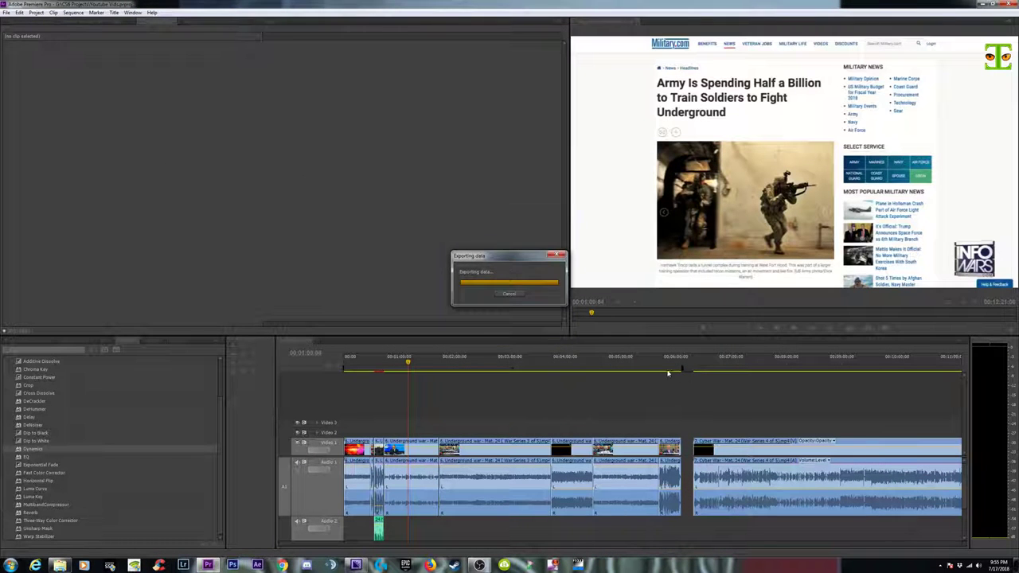
# Set the work area to span only the Cyber War clip, from its start to the end of the sequence's clips.
pyautogui.click(623, 359)
pyautogui.press('-')
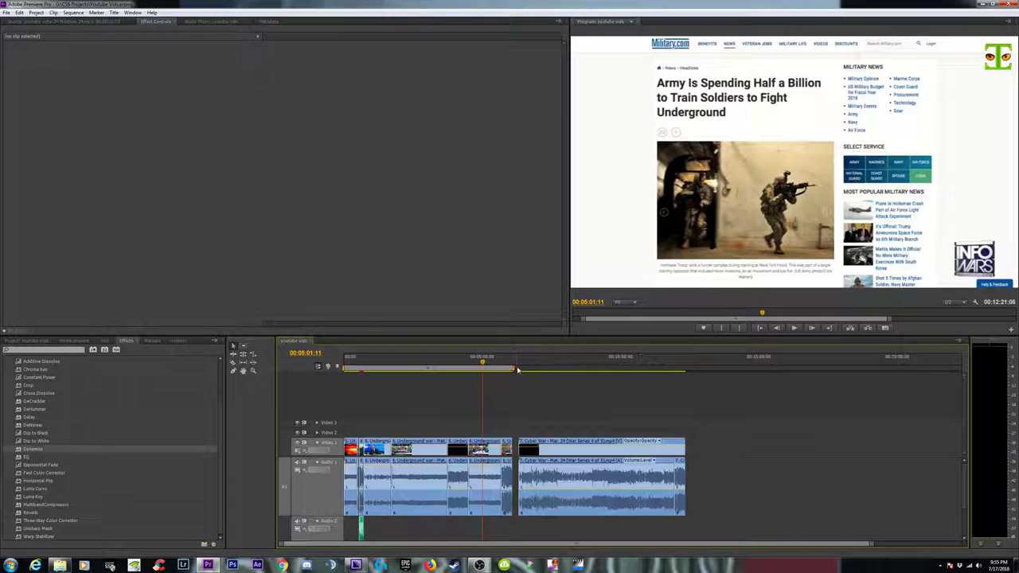
pyautogui.moveTo(517, 370); pyautogui.dragTo(685, 372)
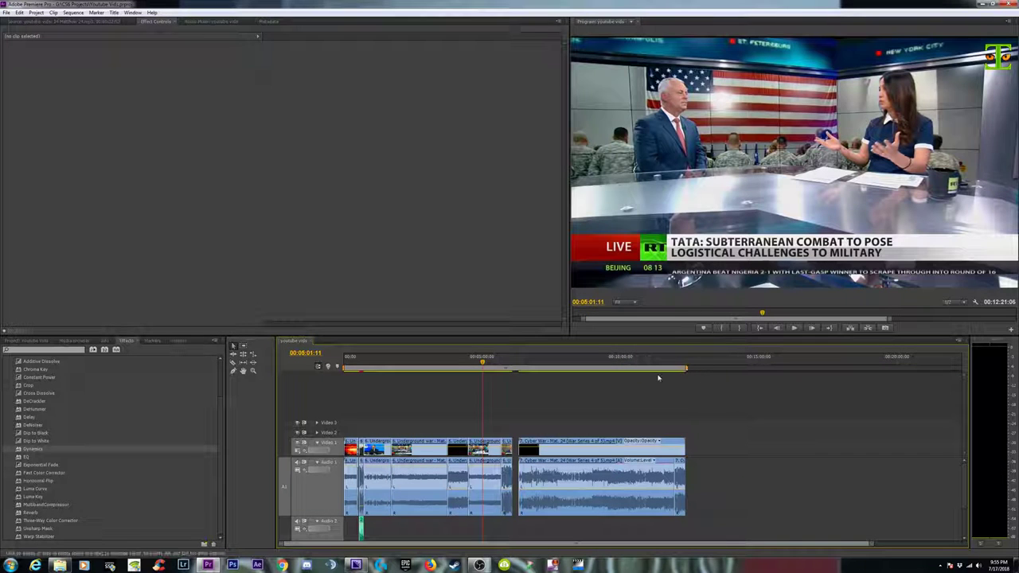
pyautogui.moveTo(345, 369); pyautogui.dragTo(524, 371)
pyautogui.press('=')
pyautogui.press('=')
pyautogui.press('=')
pyautogui.press('=')
pyautogui.press('=')
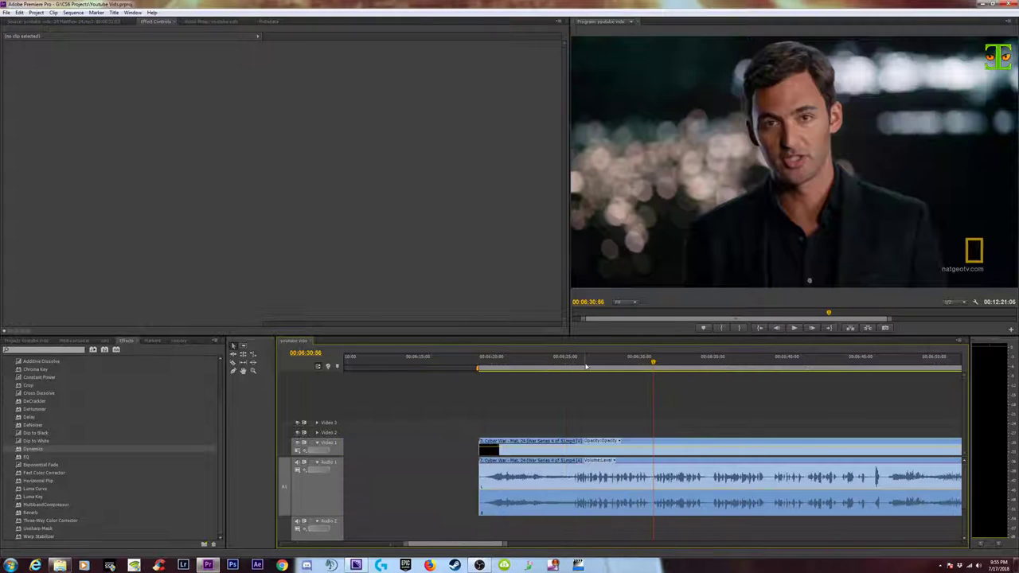
pyautogui.press('-')
pyautogui.press('-')
pyautogui.press('-')
pyautogui.press('-')
pyautogui.press('-')
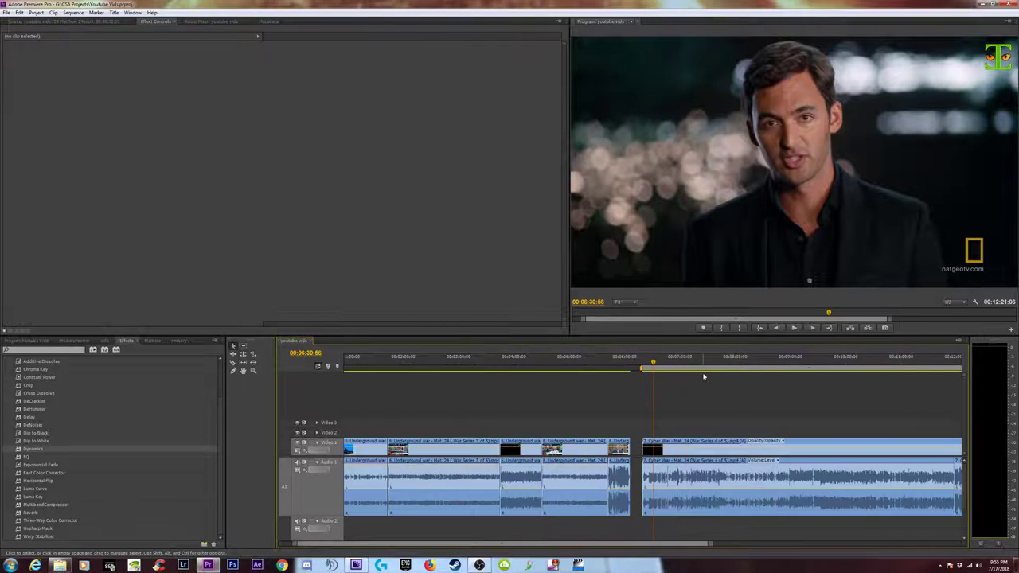
# Begin a media export and check the video details, including data rate, of the existing Cyber War in the Last Days.mp4 in File Explorer.
pyautogui.hotkey('ctrl', 'm')
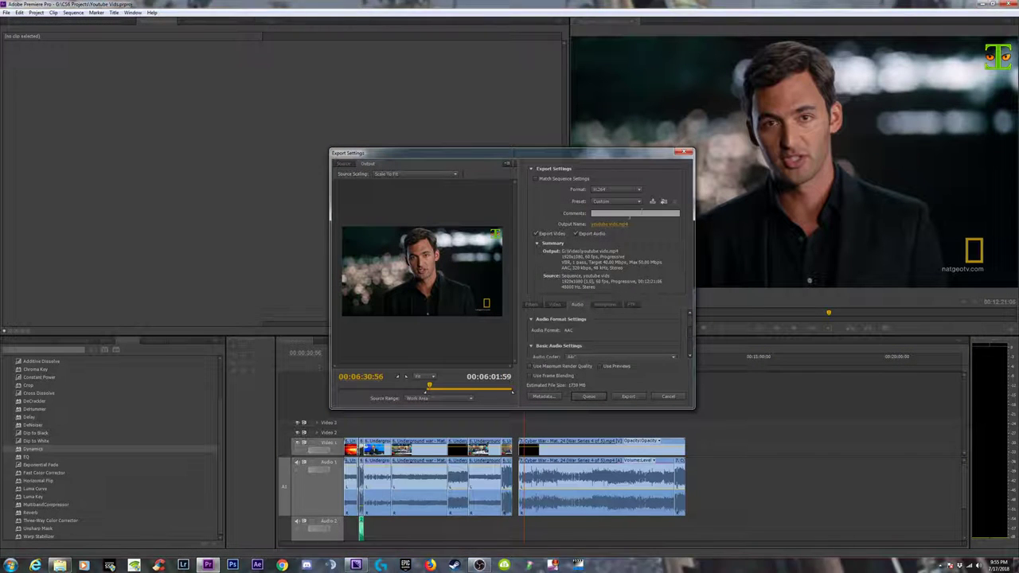
pyautogui.click(60, 565)
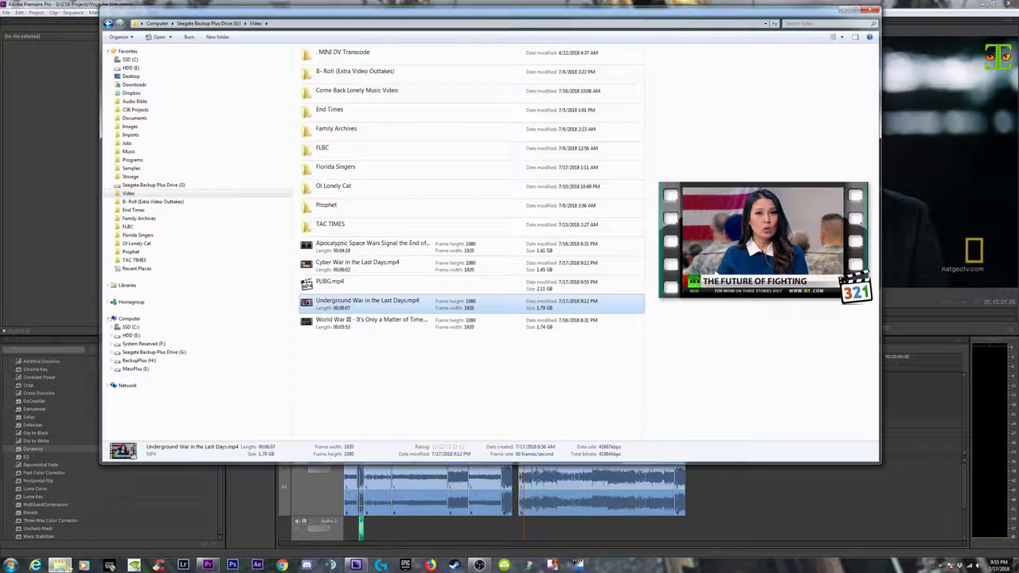
pyautogui.rightClick(360, 267)
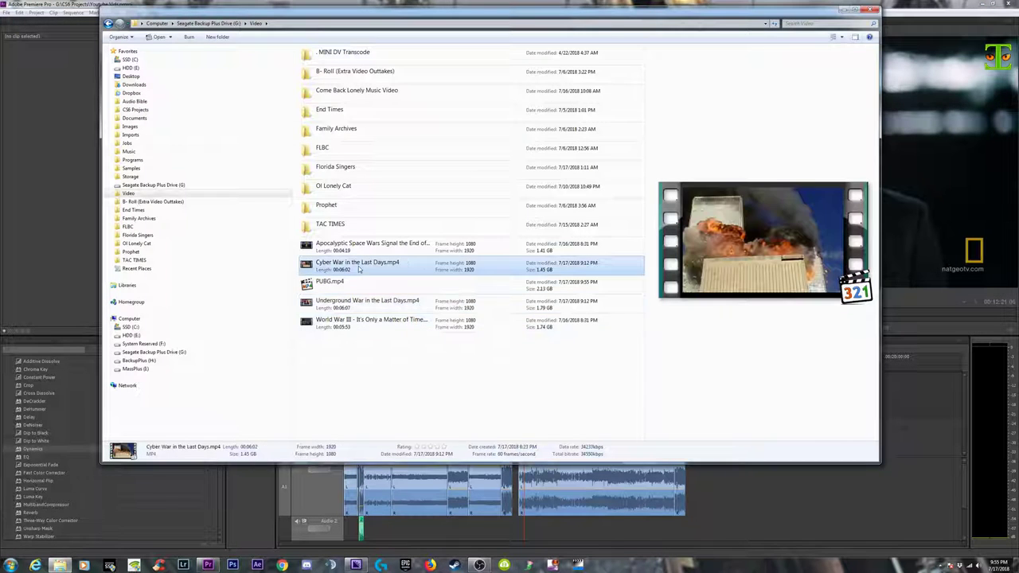
pyautogui.click(382, 397)
pyautogui.click(412, 285)
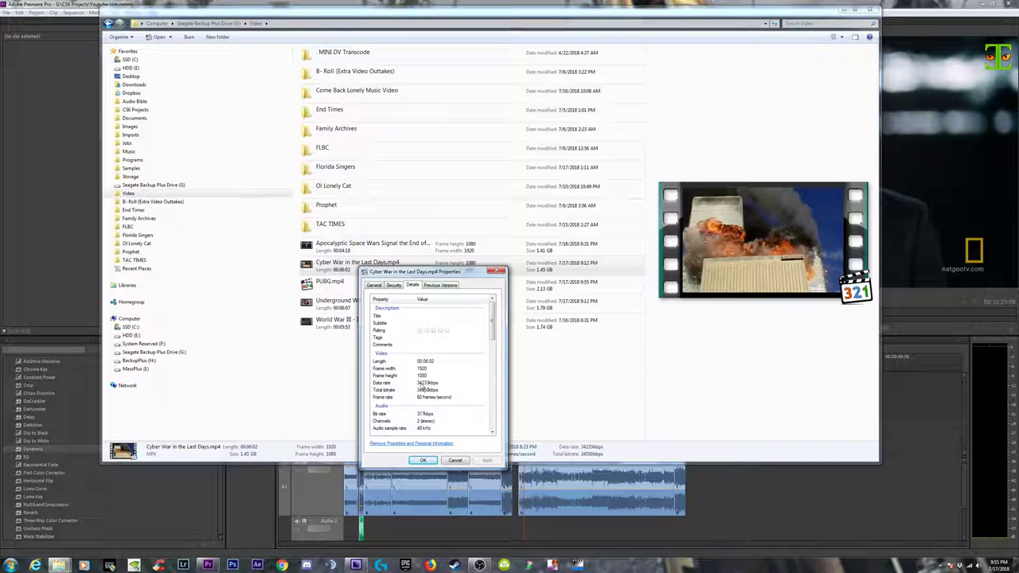
pyautogui.click(454, 461)
pyautogui.click(843, 10)
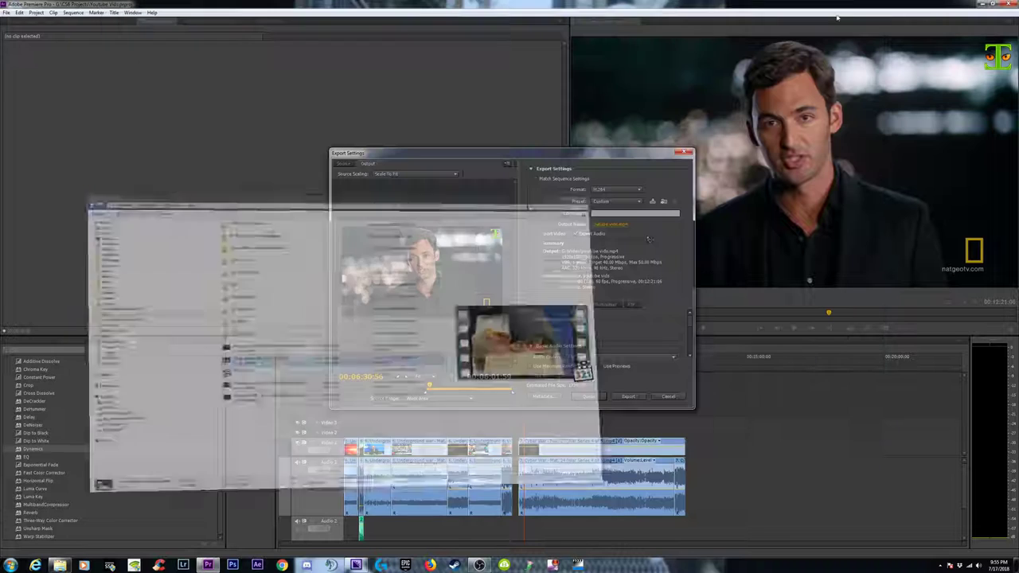
# Set the export's target video bitrate to 30 Mbps.
pyautogui.moveTo(688, 323)
pyautogui.mouseDown()
pyautogui.moveTo(693, 355)
pyautogui.moveTo(699, 313)
pyautogui.mouseUp()
pyautogui.click(554, 304)
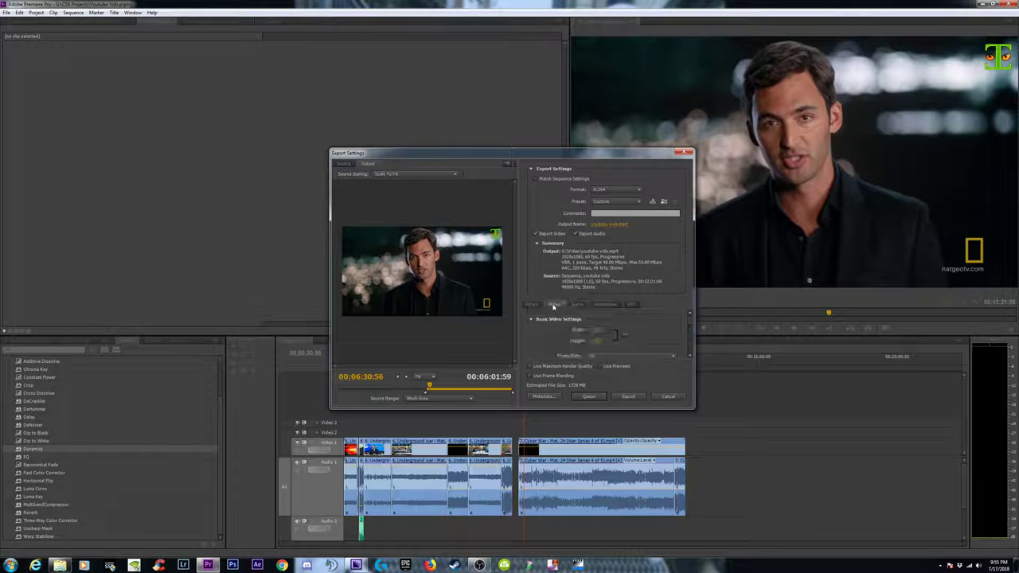
pyautogui.scroll(-4, 689, 322)
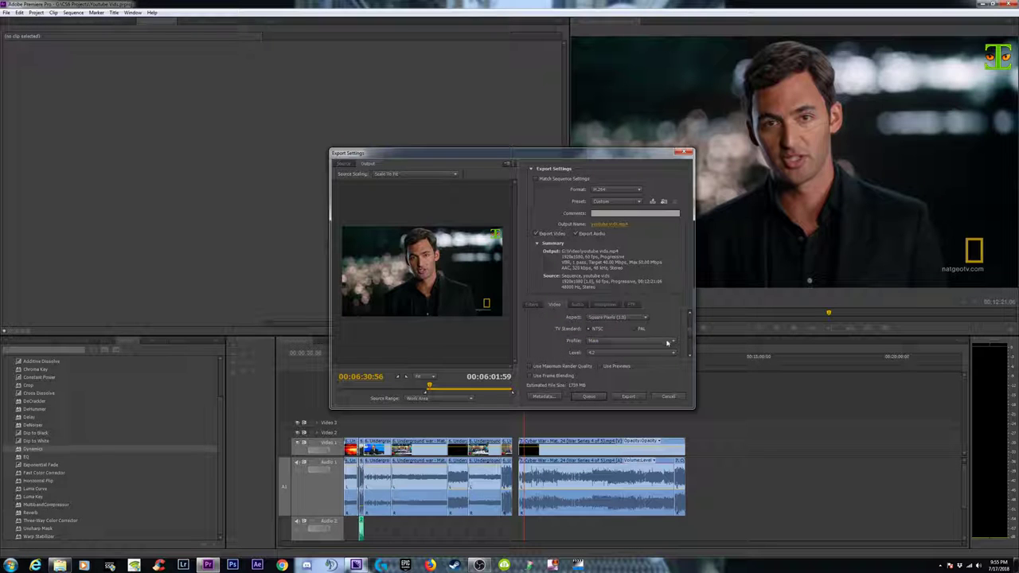
pyautogui.scroll(-5, 668, 341)
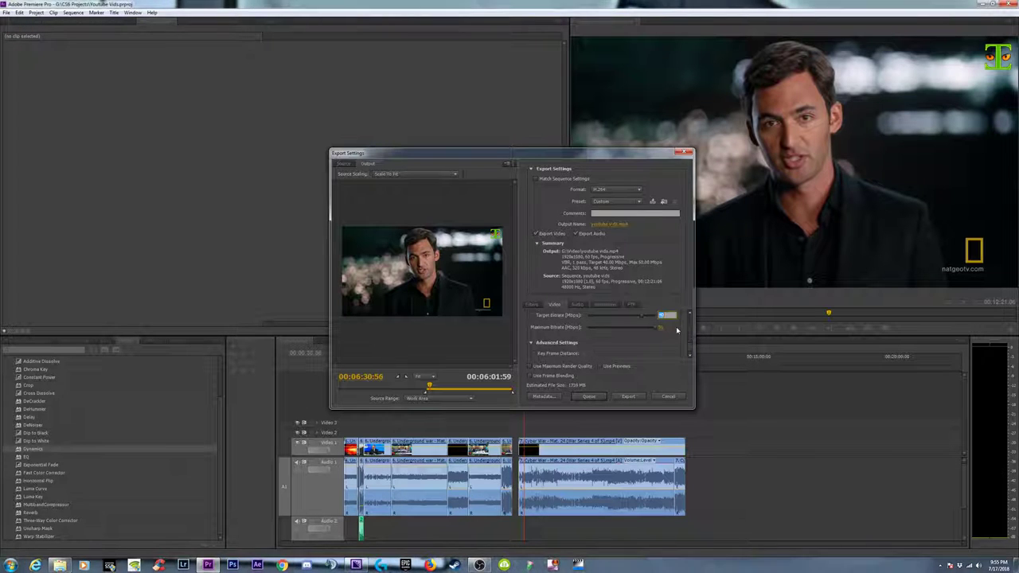
pyautogui.write('30')
pyautogui.moveTo(657, 315); pyautogui.dragTo(662, 316)
pyautogui.moveTo(692, 347); pyautogui.dragTo(692, 345)
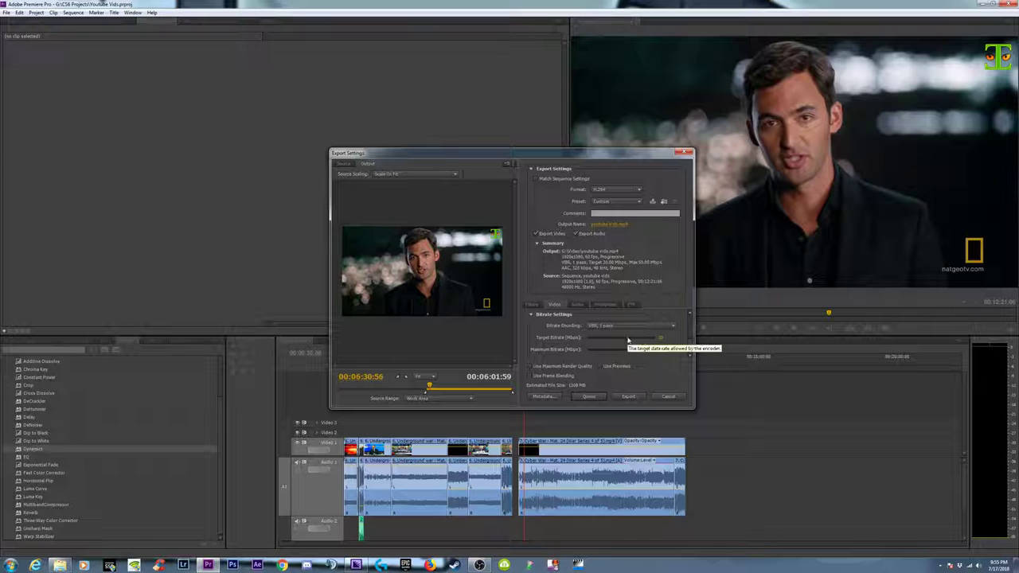
pyautogui.moveTo(628, 339); pyautogui.dragTo(671, 350)
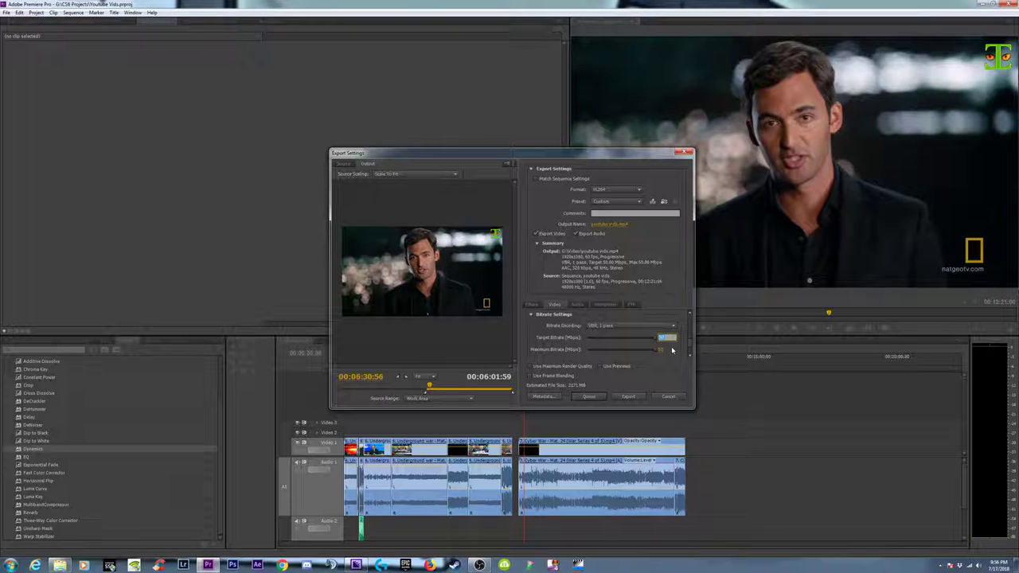
pyautogui.write('30')
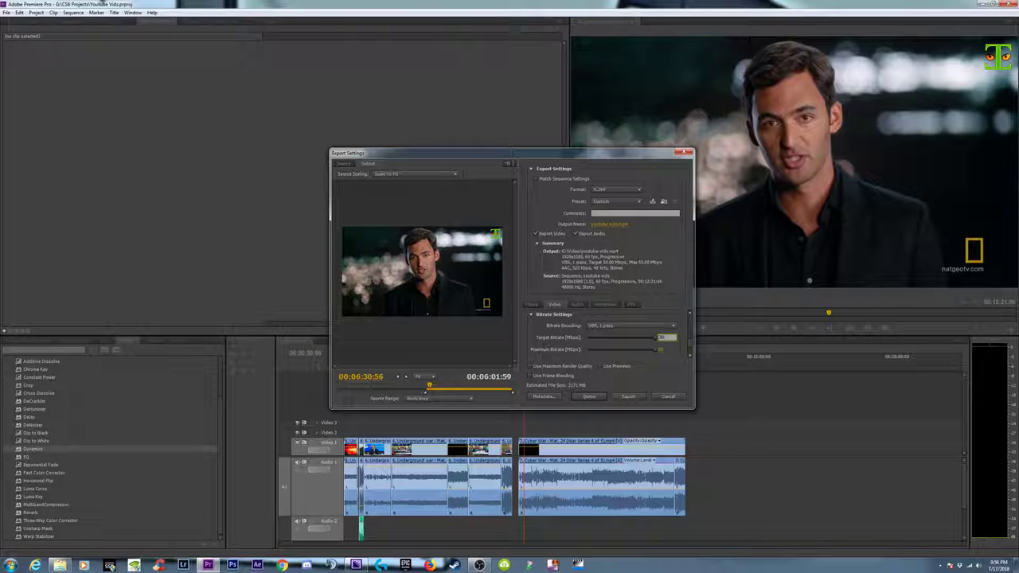
pyautogui.click(675, 353)
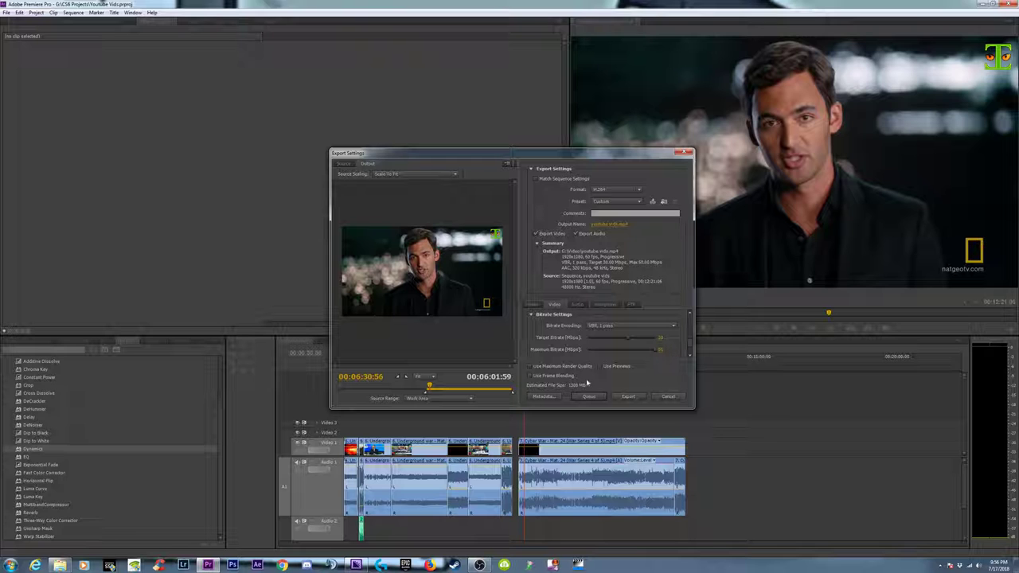
# Name the output file Cyber War in the Last Days (REMASTER).mp4 in the Video folder and add the export to the encoding queue.
pyautogui.click(609, 223)
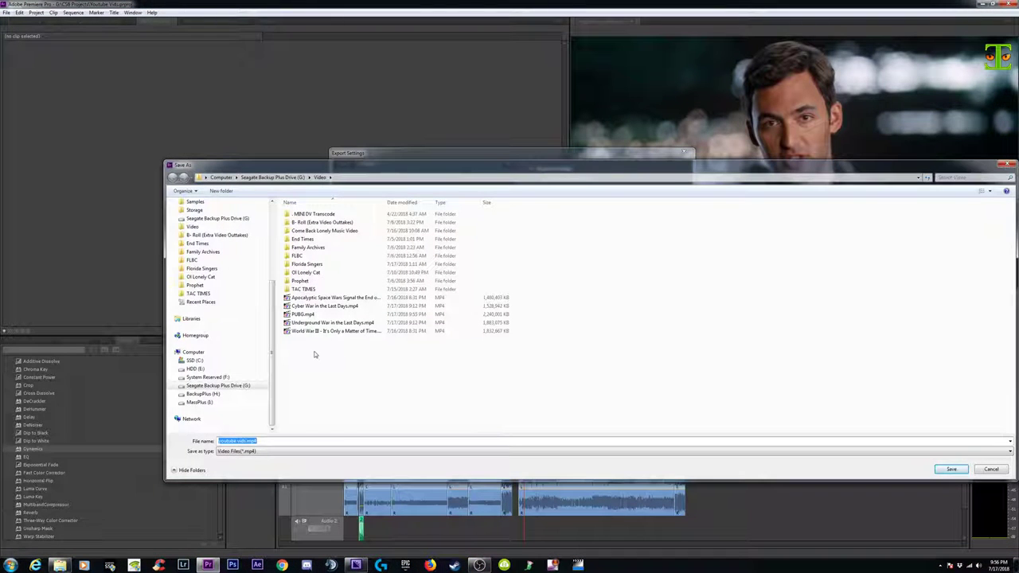
pyautogui.moveTo(422, 166)
pyautogui.mouseDown()
pyautogui.moveTo(618, 110)
pyautogui.moveTo(424, 181)
pyautogui.mouseUp()
pyautogui.click(328, 318)
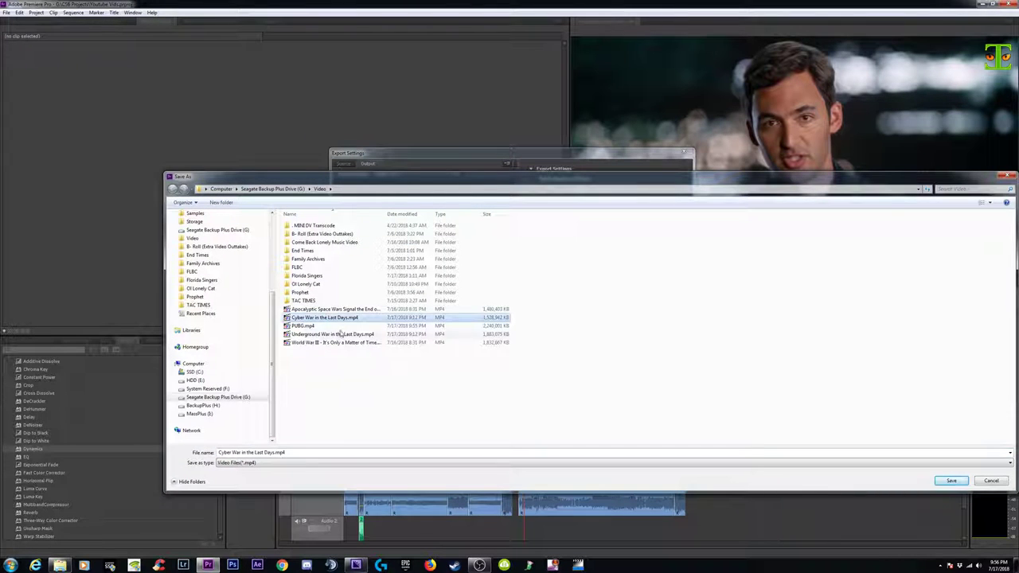
pyautogui.click(275, 452)
pyautogui.moveTo(276, 452); pyautogui.dragTo(271, 452)
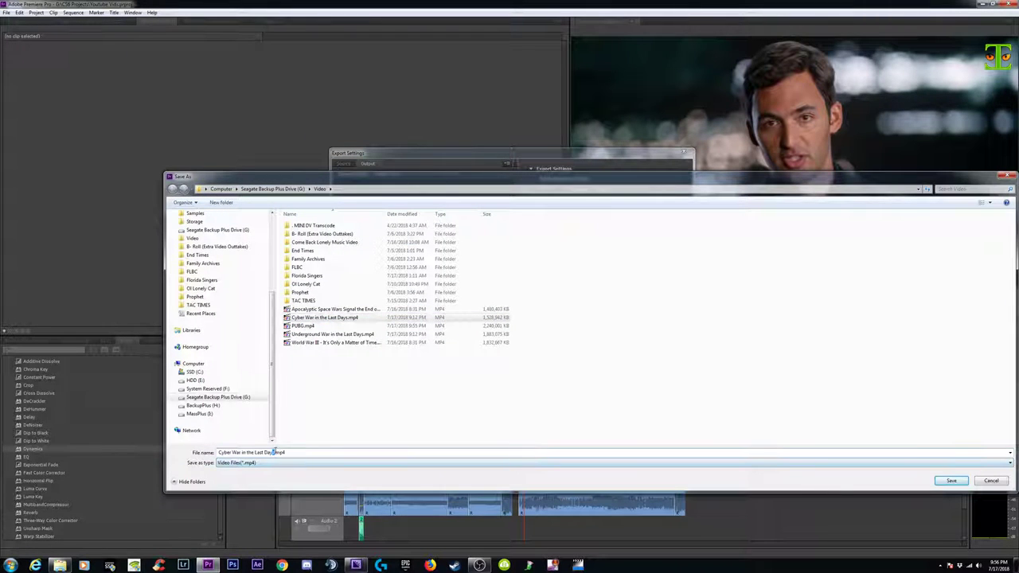
pyautogui.write('(REMASTER')
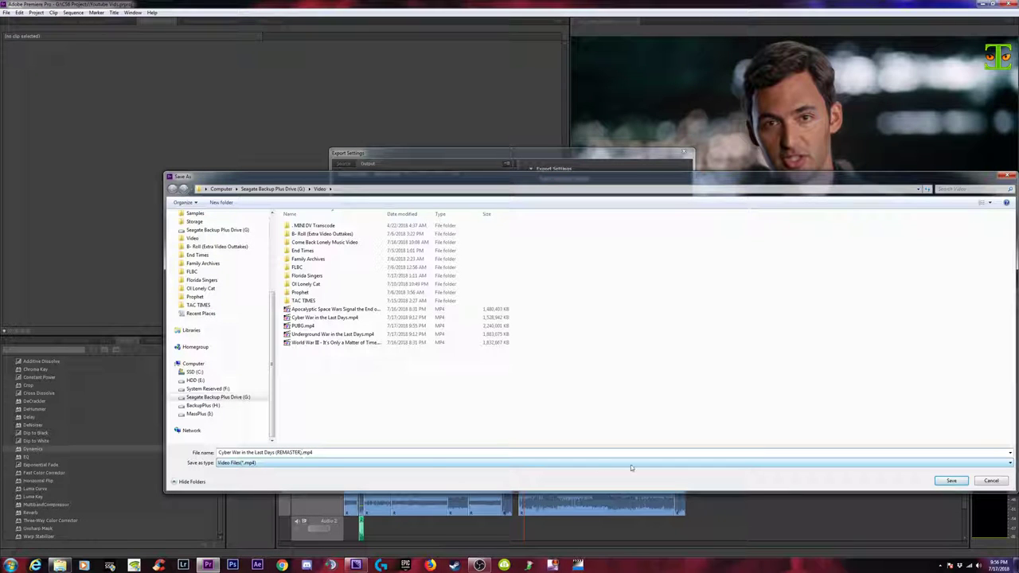
pyautogui.click(941, 480)
pyautogui.click(589, 396)
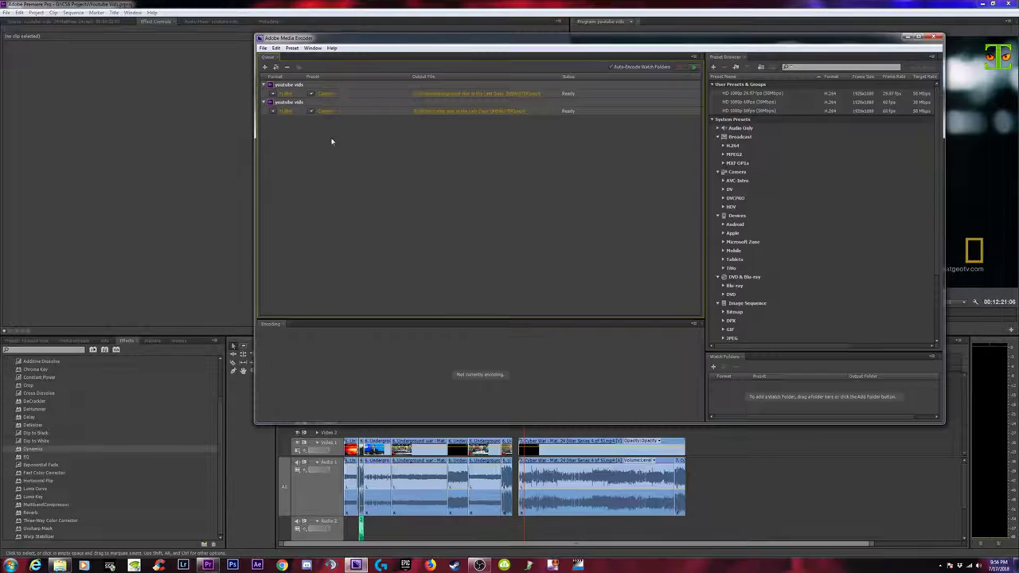
# Start encoding the two queued exports in Adobe Media Encoder and close Premiere Pro.
pyautogui.moveTo(425, 33); pyautogui.dragTo(293, 75)
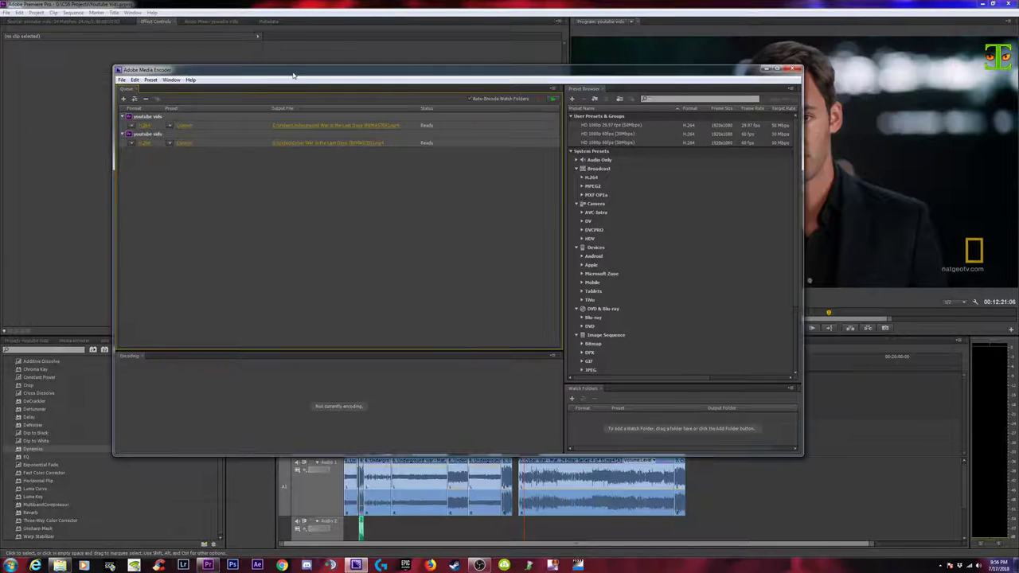
pyautogui.click(553, 100)
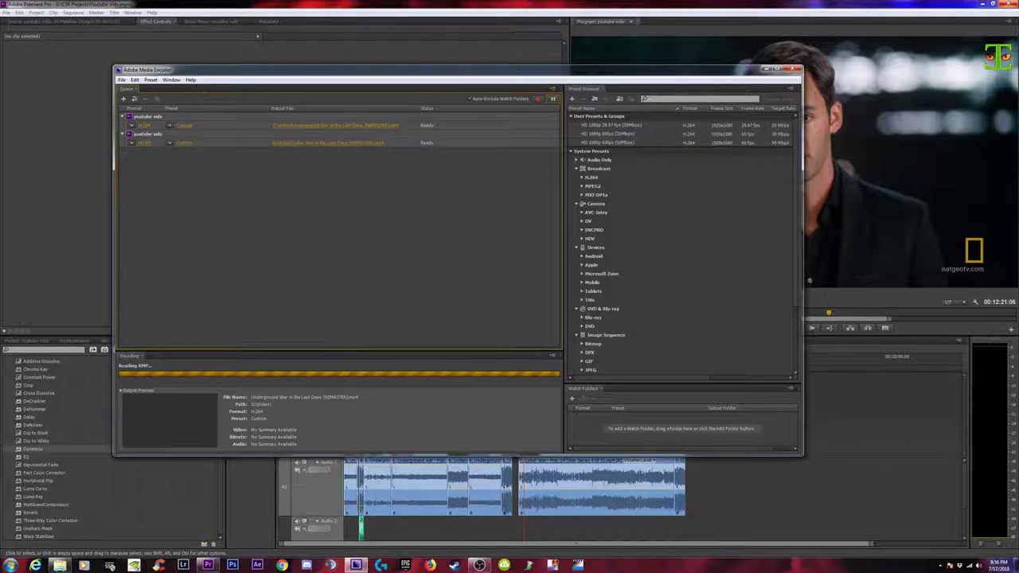
pyautogui.doubleClick(896, 7)
pyautogui.moveTo(828, 38); pyautogui.dragTo(886, 40)
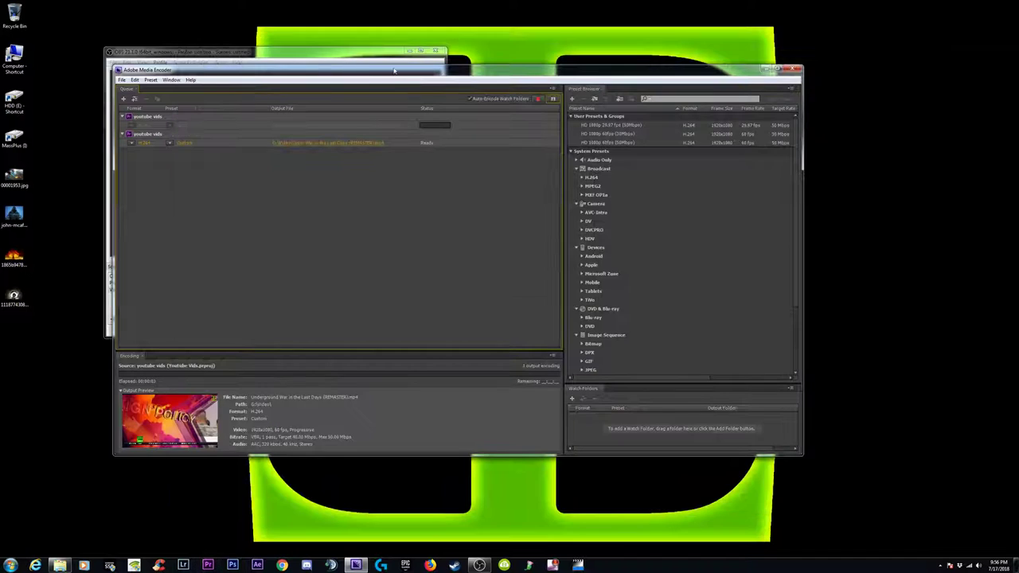
pyautogui.moveTo(371, 70); pyautogui.dragTo(433, 106)
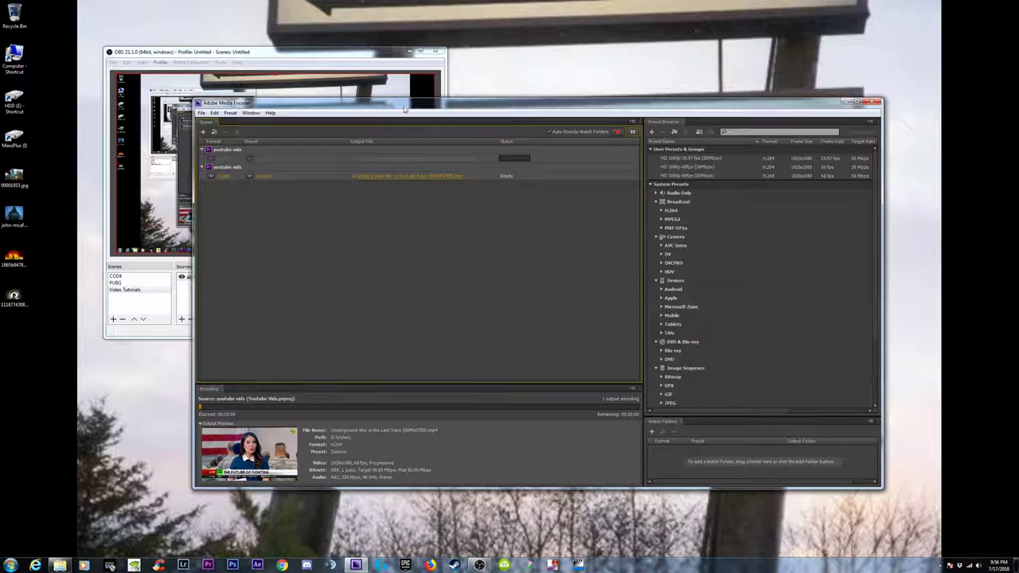
pyautogui.moveTo(404, 109); pyautogui.dragTo(360, 103)
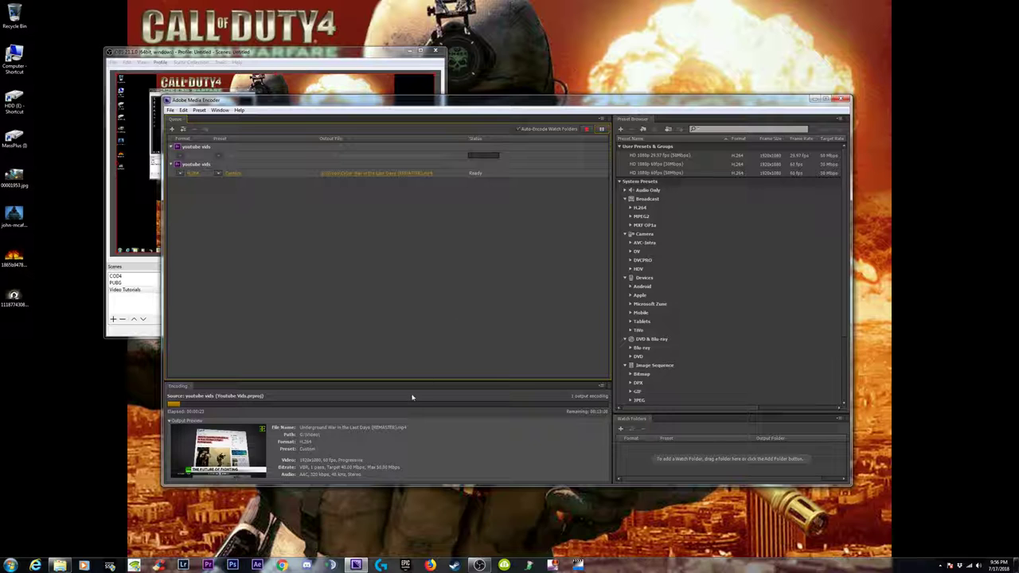
# Relaunch Premiere Pro, reopen the recent project Youtube Vids.prproj and move the playhead to about 00:07:29 in the Cyber War clip.
pyautogui.click(209, 565)
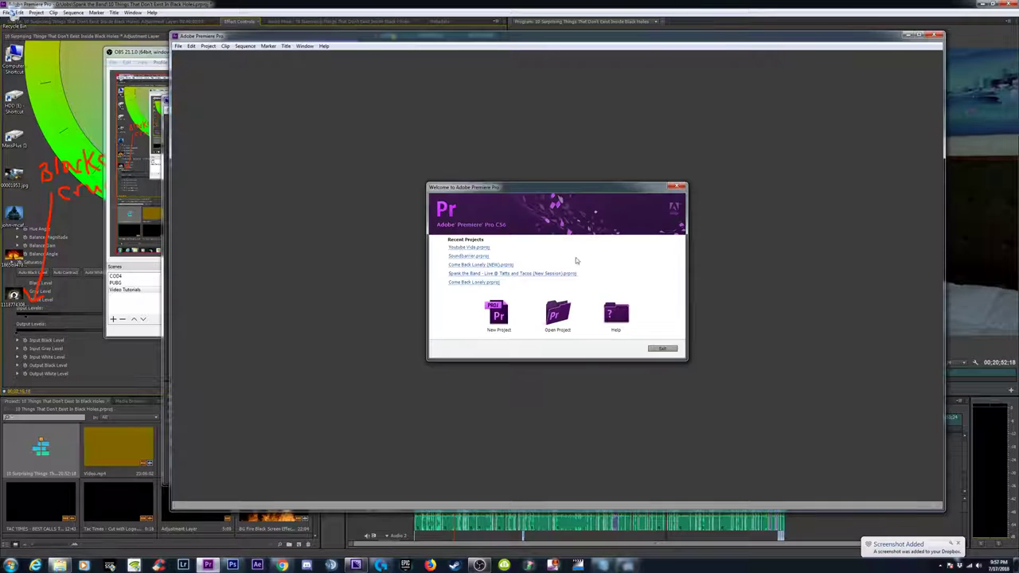
pyautogui.click(476, 249)
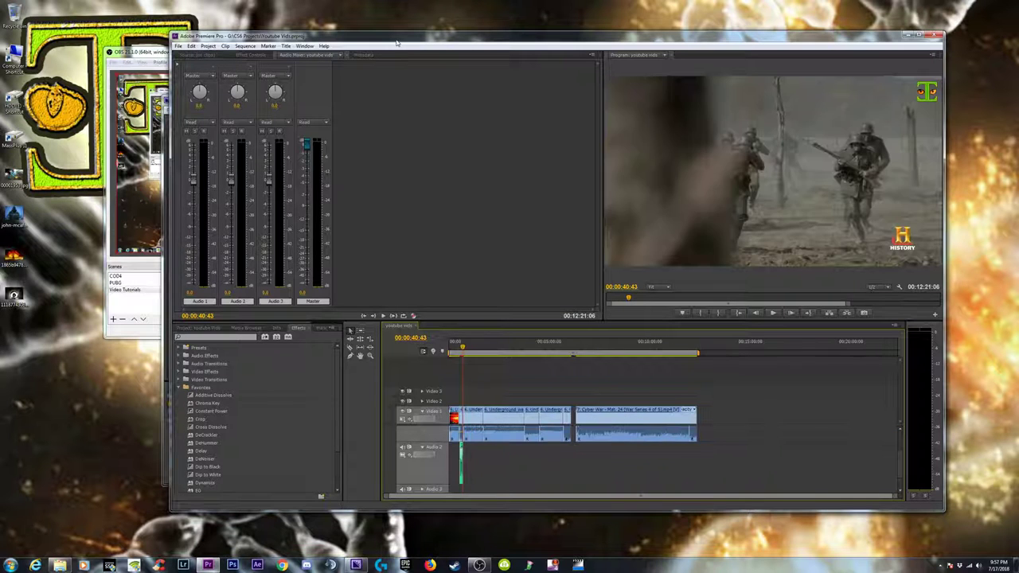
pyautogui.moveTo(397, 43); pyautogui.dragTo(414, 99)
pyautogui.moveTo(173, 101); pyautogui.dragTo(73, 80)
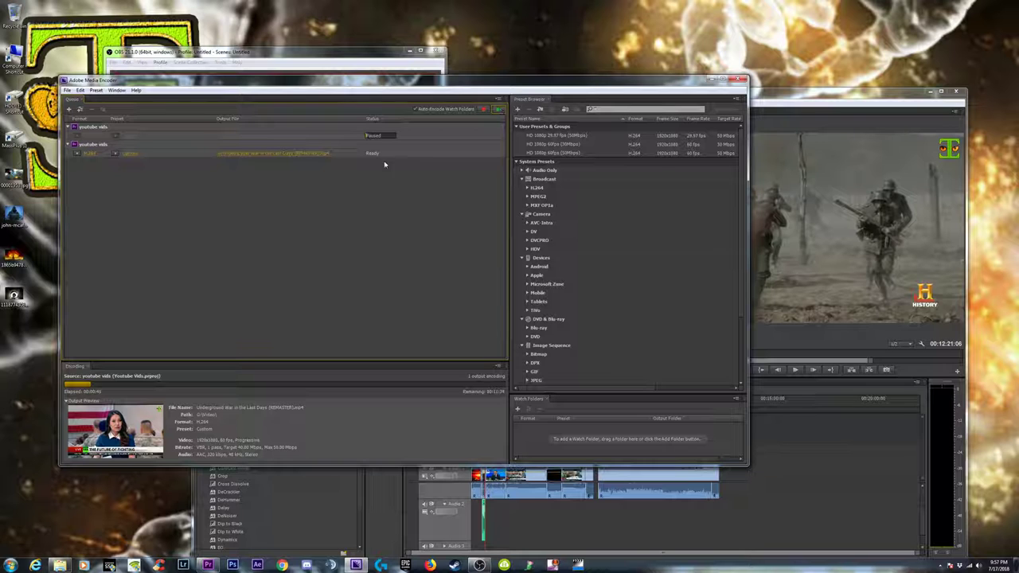
pyautogui.click(779, 89)
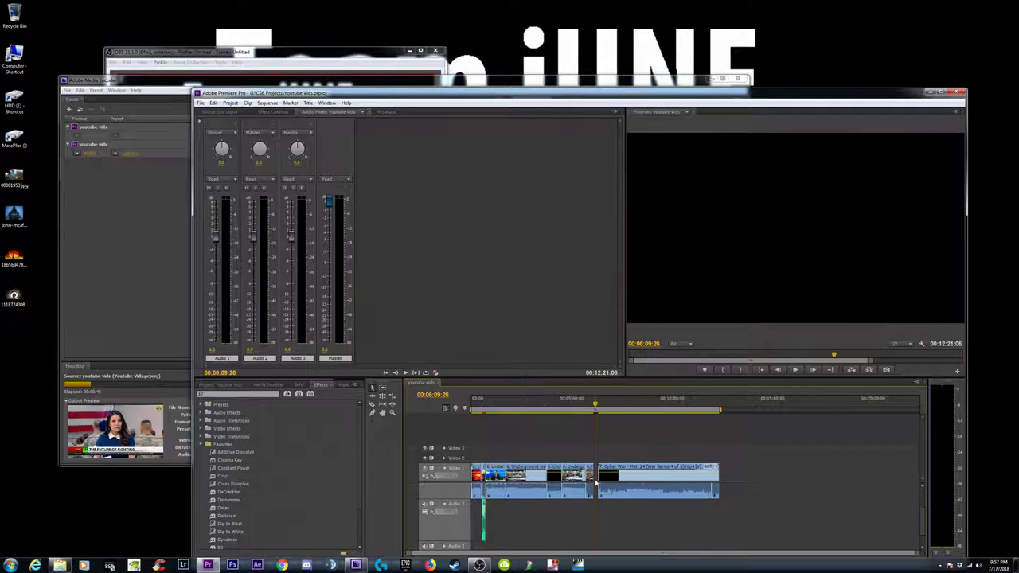
pyautogui.click(621, 405)
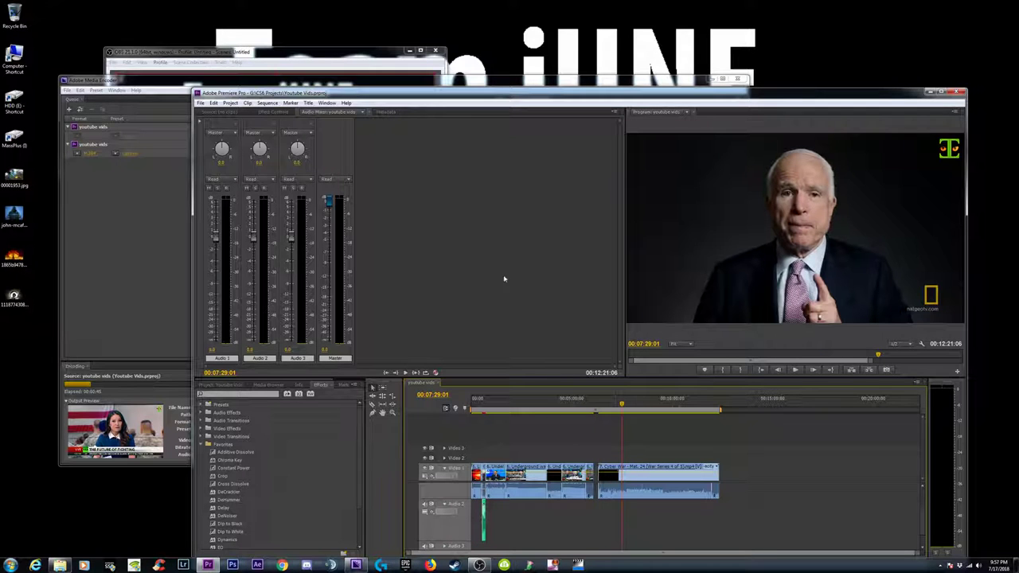
# Check the encoding queue's status in Adobe Media Encoder, minimize Premiere Pro and return to the encoder window.
pyautogui.click(91, 193)
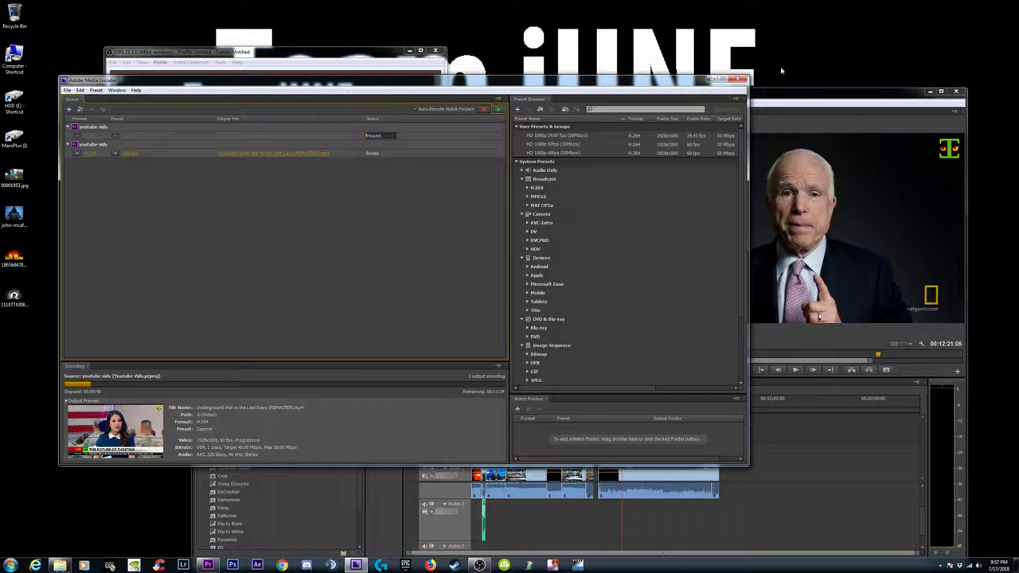
pyautogui.click(779, 93)
pyautogui.moveTo(779, 93); pyautogui.dragTo(774, 64)
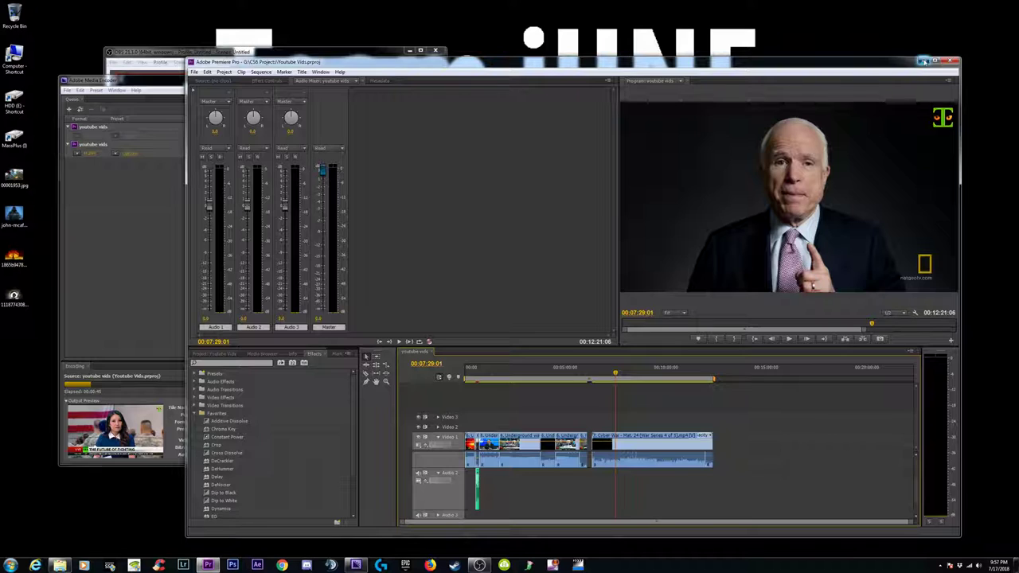
pyautogui.click(924, 60)
pyautogui.moveTo(409, 82); pyautogui.dragTo(540, 127)
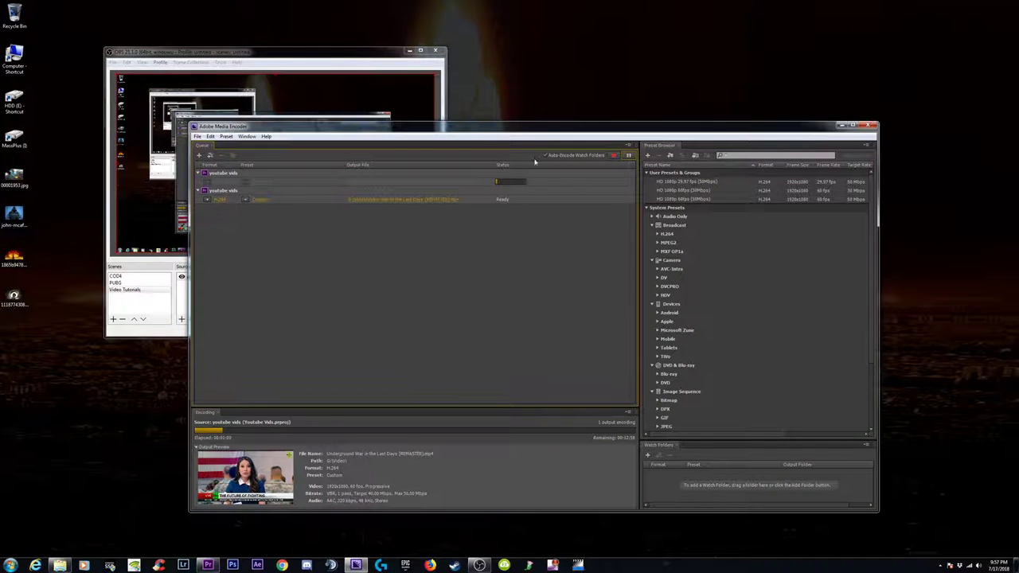
pyautogui.moveTo(464, 132); pyautogui.dragTo(488, 78)
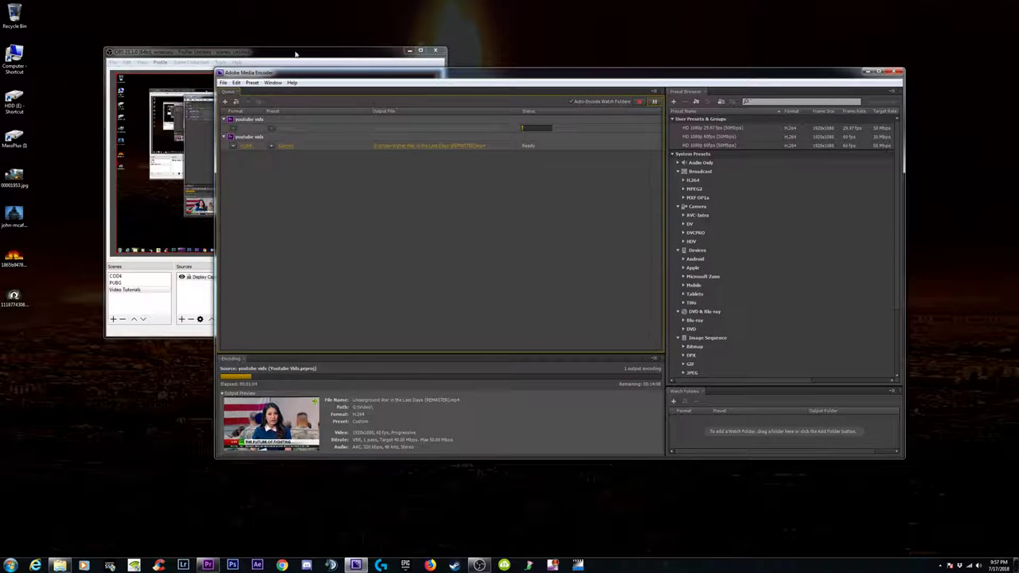
pyautogui.click(335, 52)
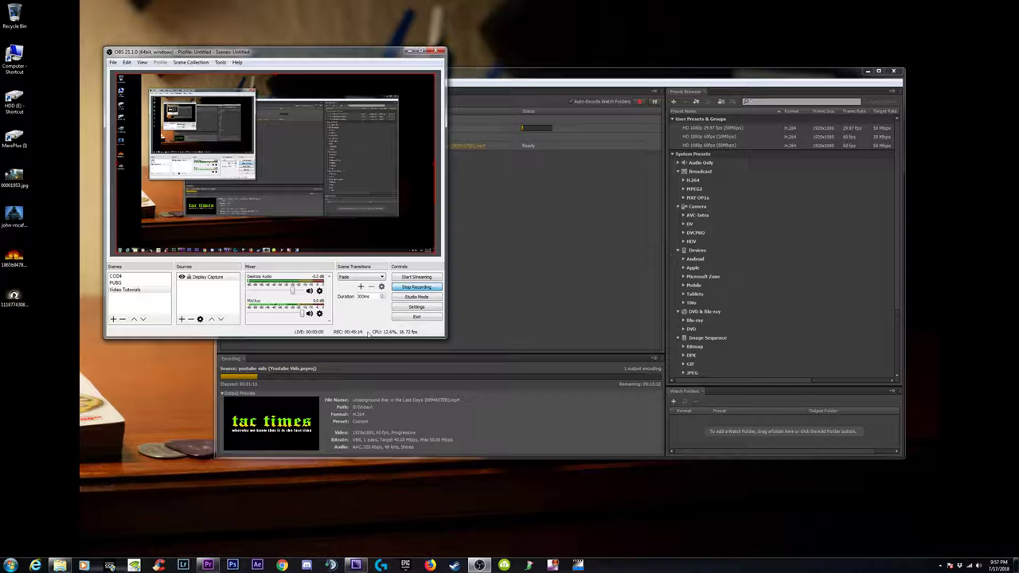
pyautogui.moveTo(256, 53); pyautogui.dragTo(229, 42)
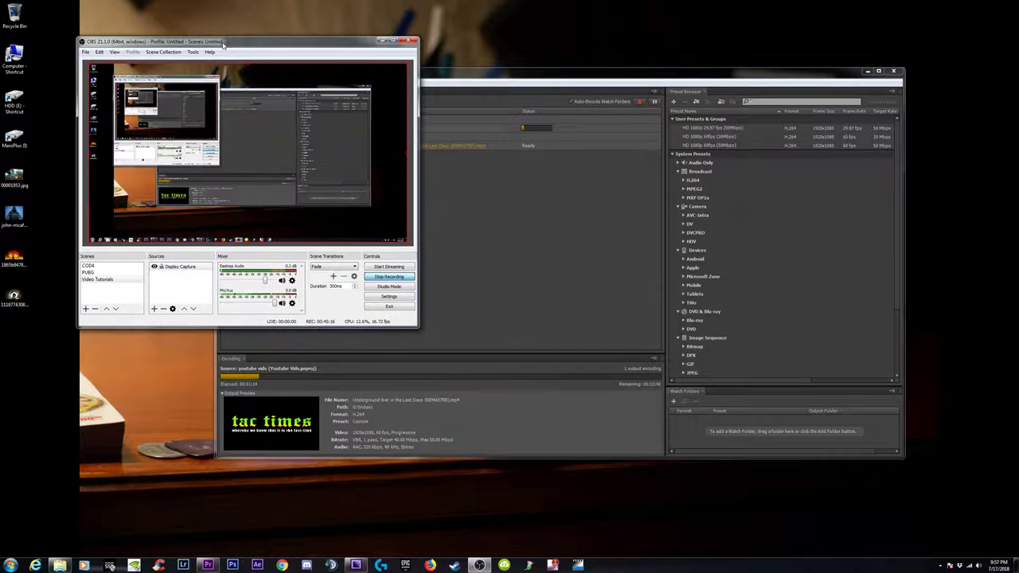